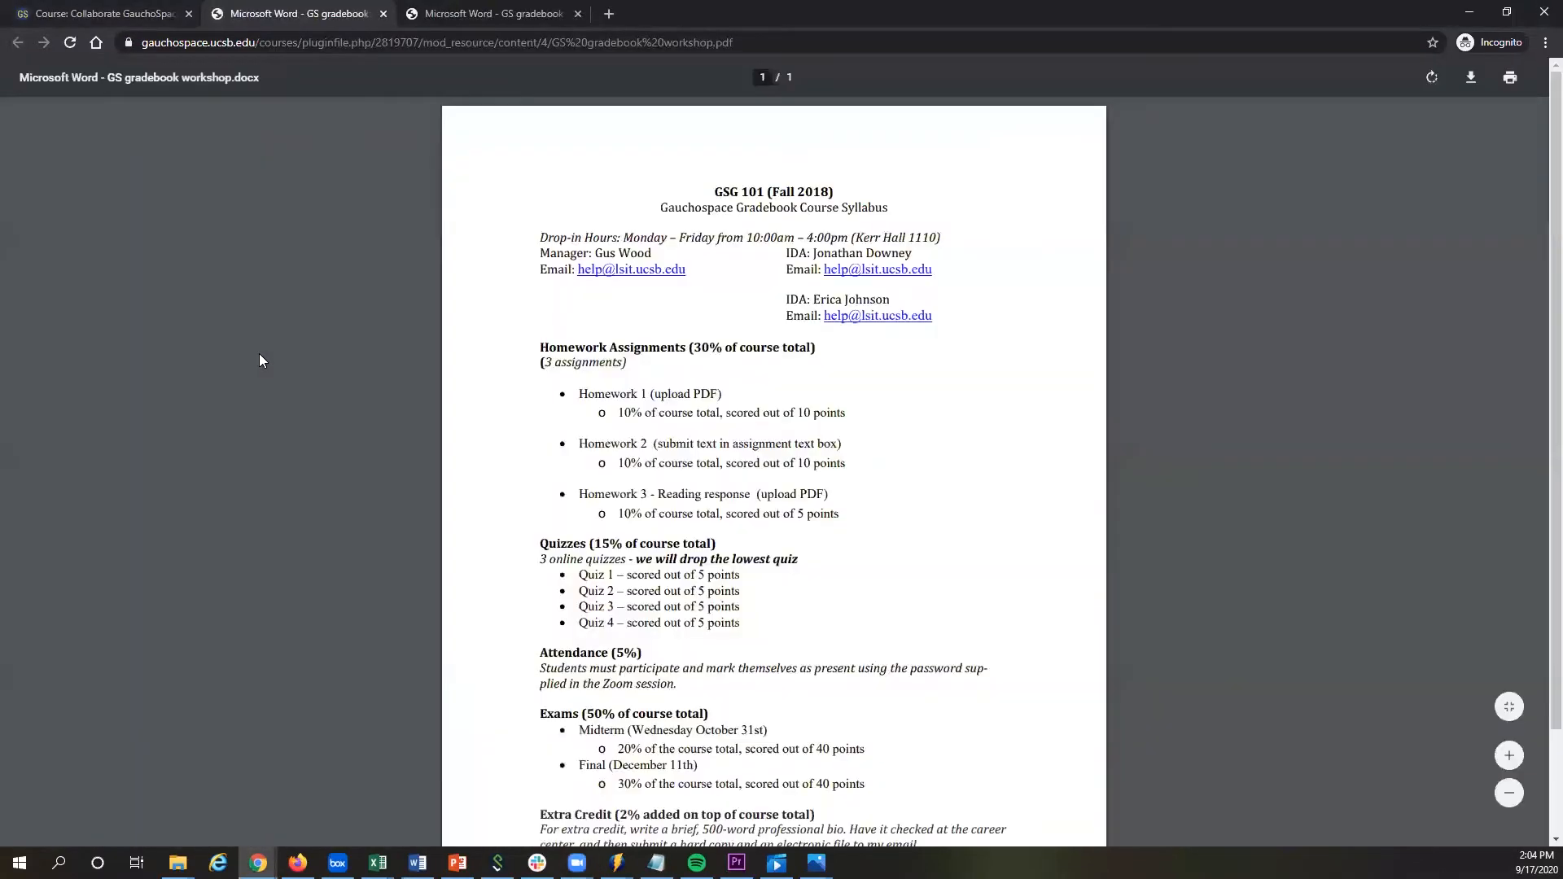
Review the course syllabus down to extra credit, highlighting the line about dropping the lowest quiz.
{"action": "scroll", "coordinate": [374, 309], "scroll_direction": "down", "scroll_amount": 1}
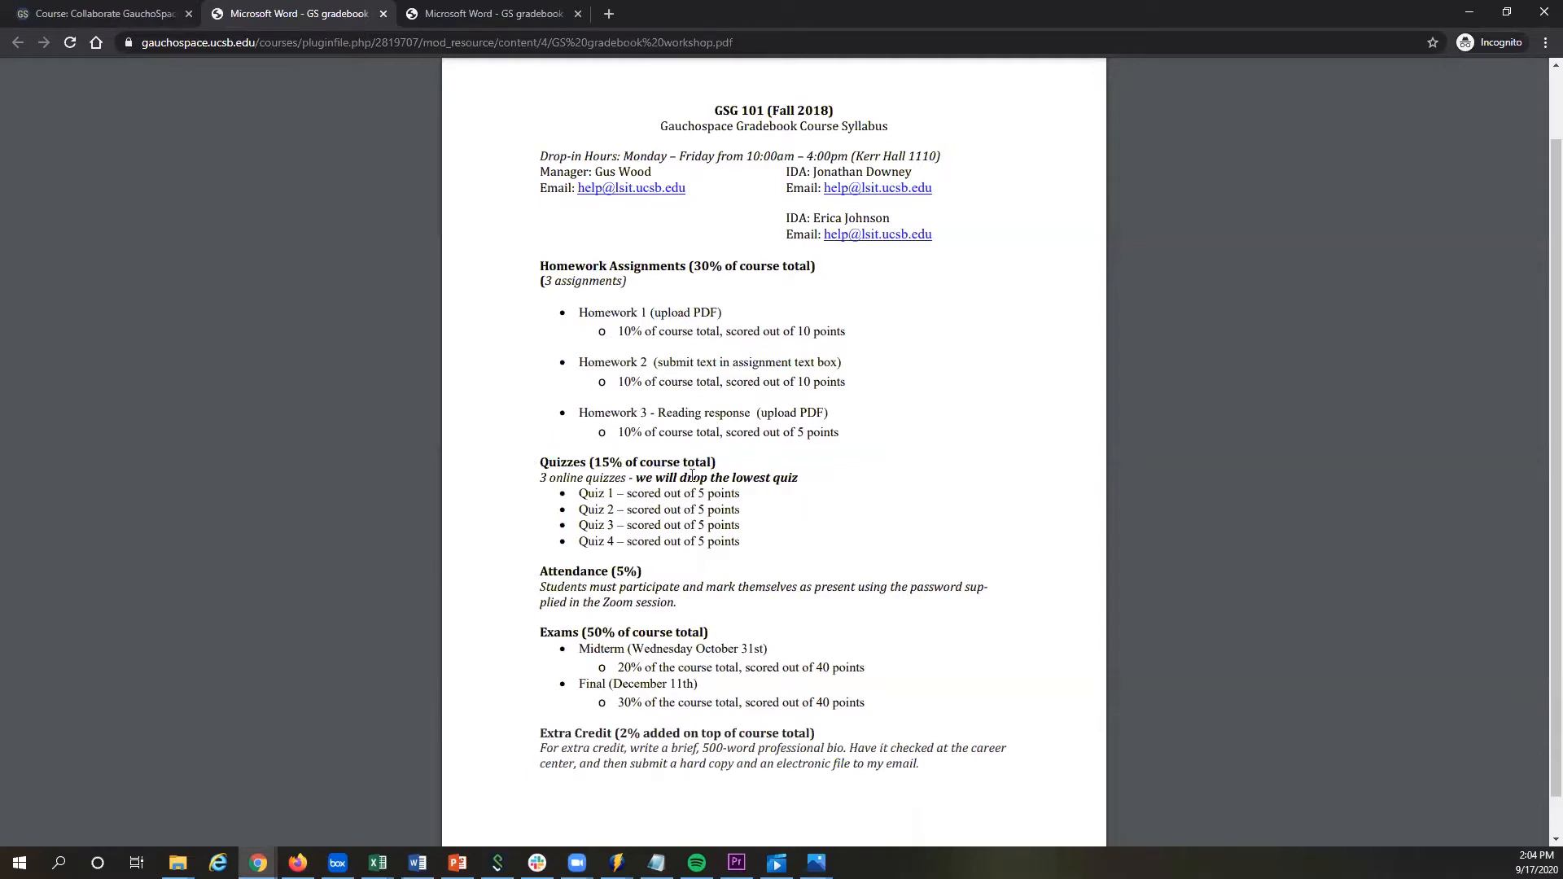
{"action": "left_click_drag", "start_coordinate": [538, 483], "coordinate": [806, 478]}
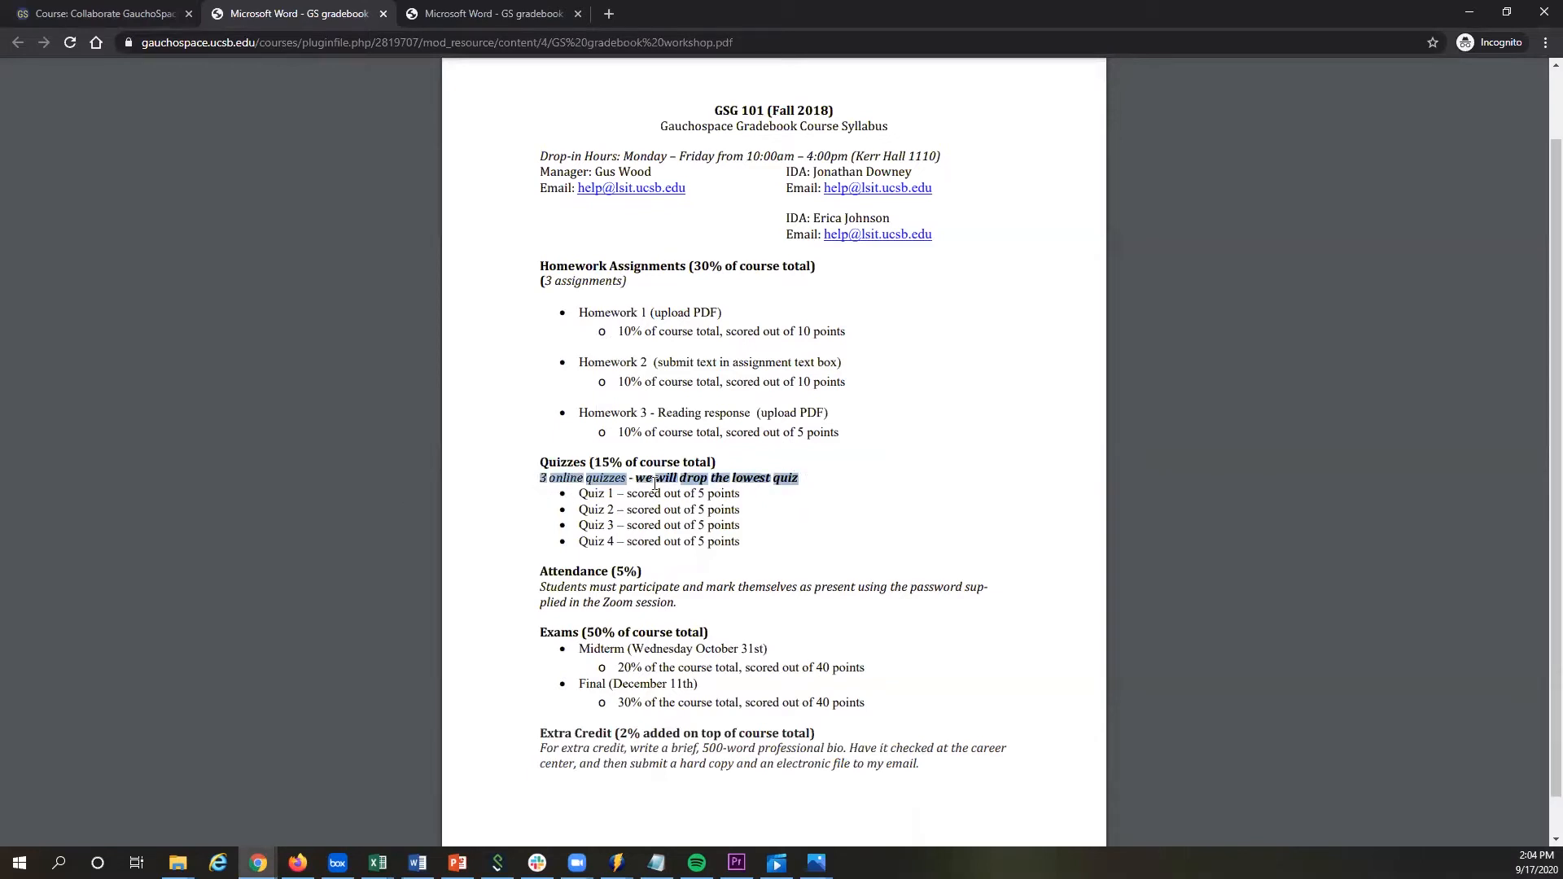
{"action": "left_click", "coordinate": [764, 487]}
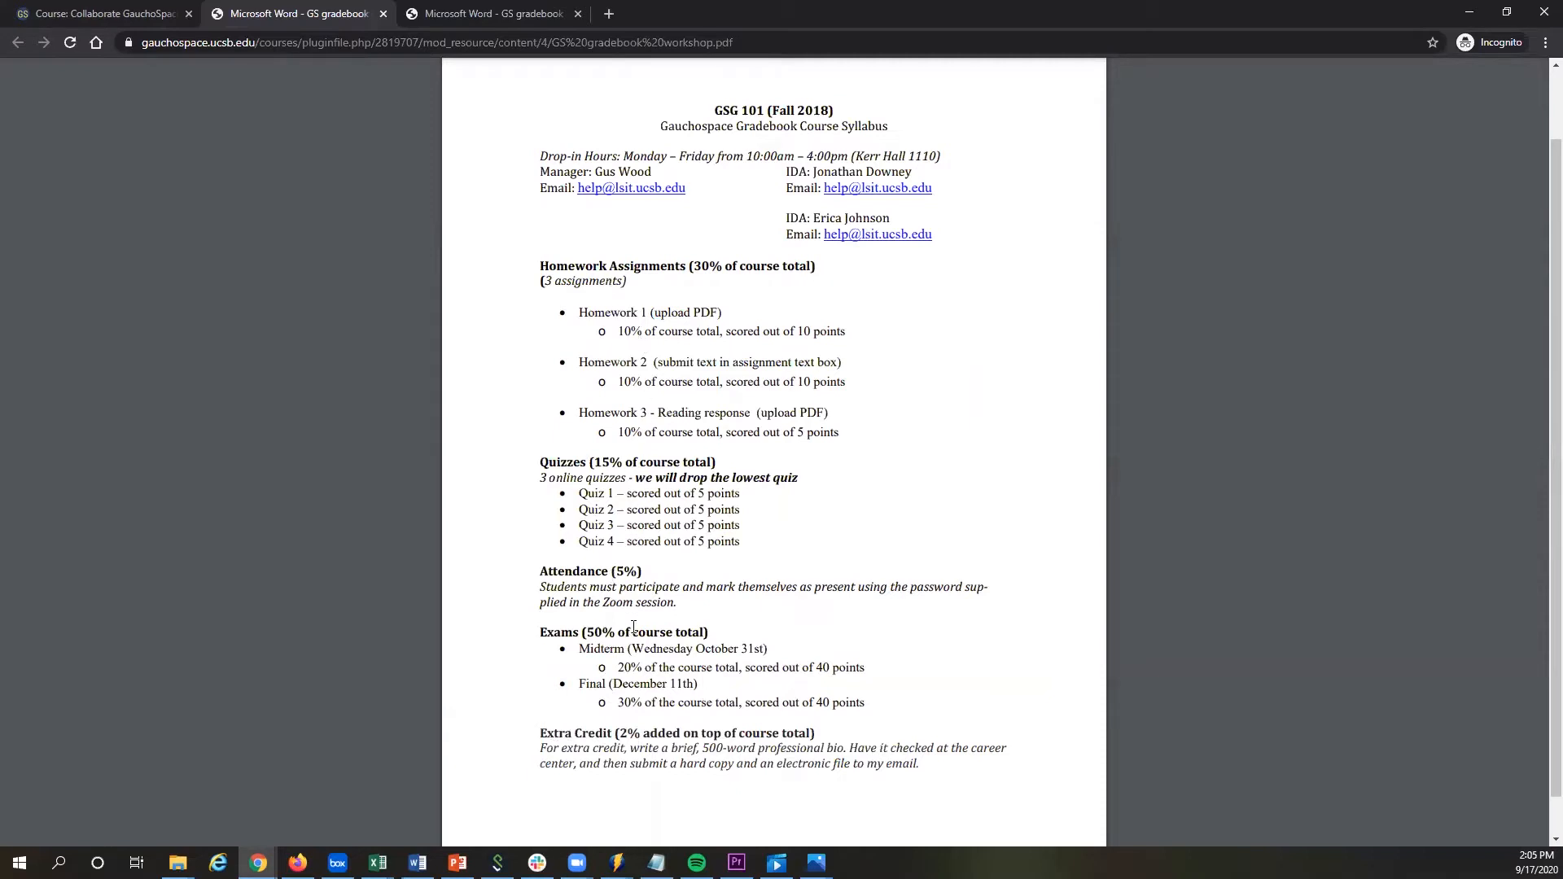
Return to the workshop course site and open the setup page of its gradebook.
{"action": "left_click", "coordinate": [140, 14]}
{"action": "scroll", "coordinate": [244, 291], "scroll_direction": "down", "scroll_amount": 3}
{"action": "scroll", "coordinate": [244, 291], "scroll_direction": "up", "scroll_amount": 3}
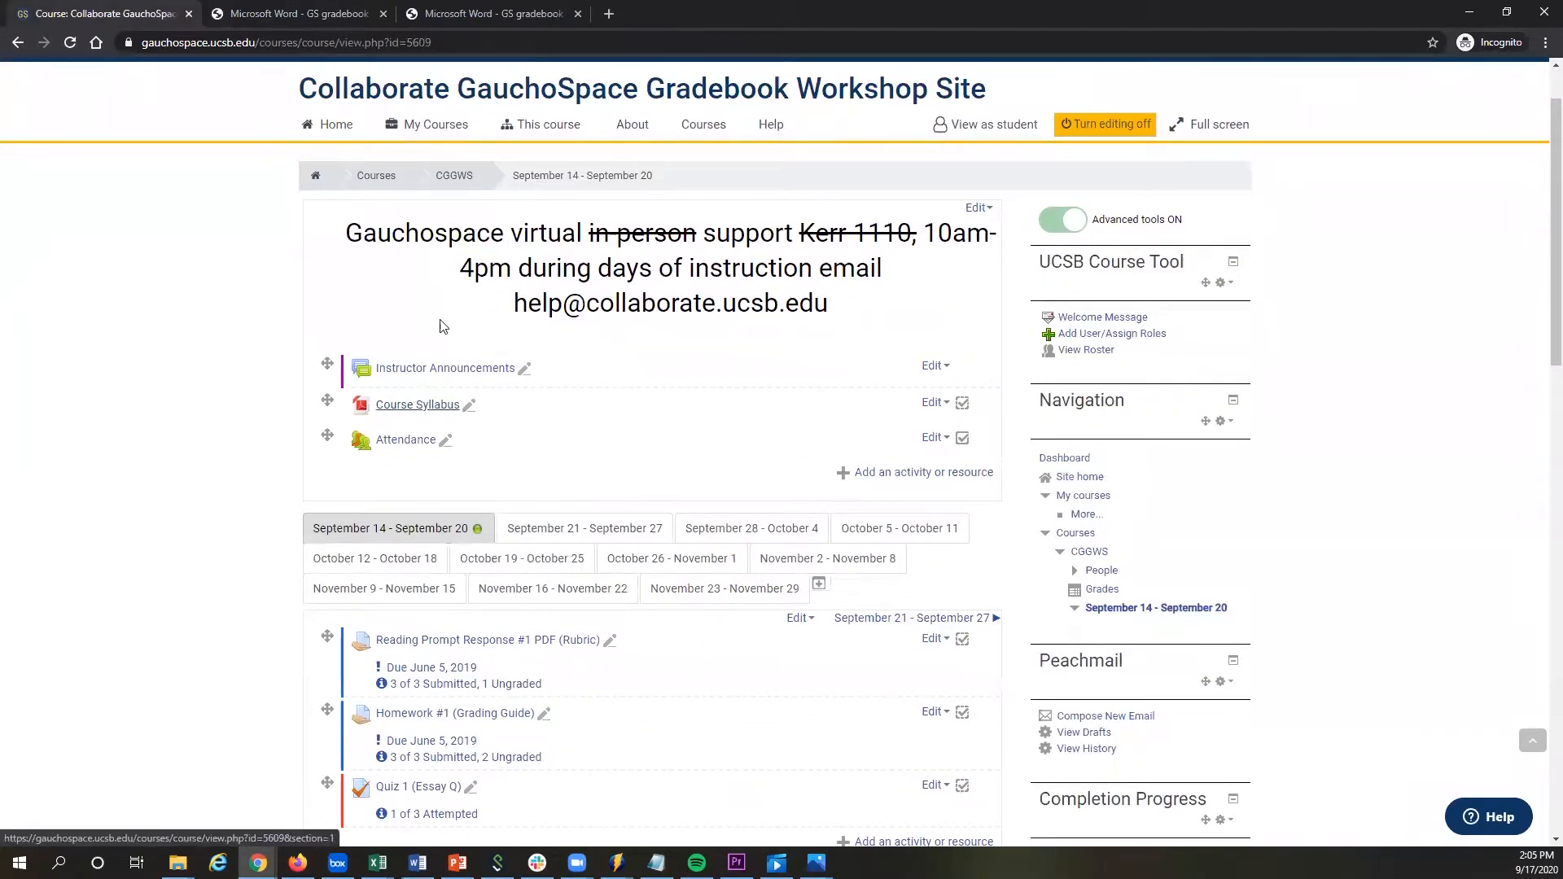
{"action": "scroll", "coordinate": [308, 419], "scroll_direction": "down", "scroll_amount": 1}
{"action": "scroll", "coordinate": [307, 419], "scroll_direction": "down", "scroll_amount": 2}
{"action": "scroll", "coordinate": [408, 461], "scroll_direction": "up", "scroll_amount": 3}
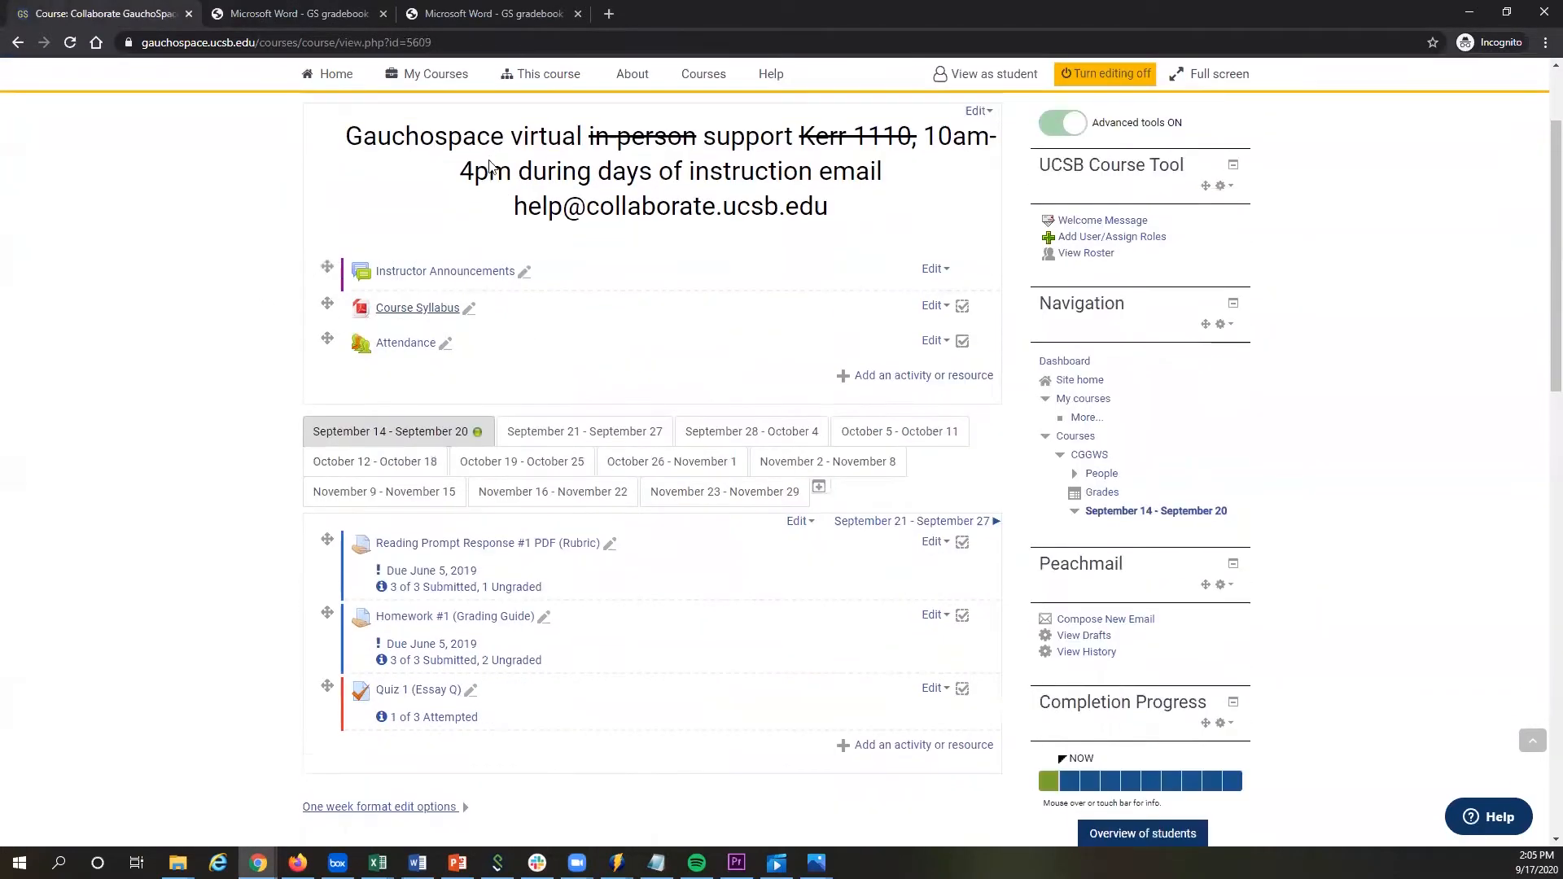
{"action": "left_click", "coordinate": [540, 124]}
{"action": "left_click", "coordinate": [541, 179]}
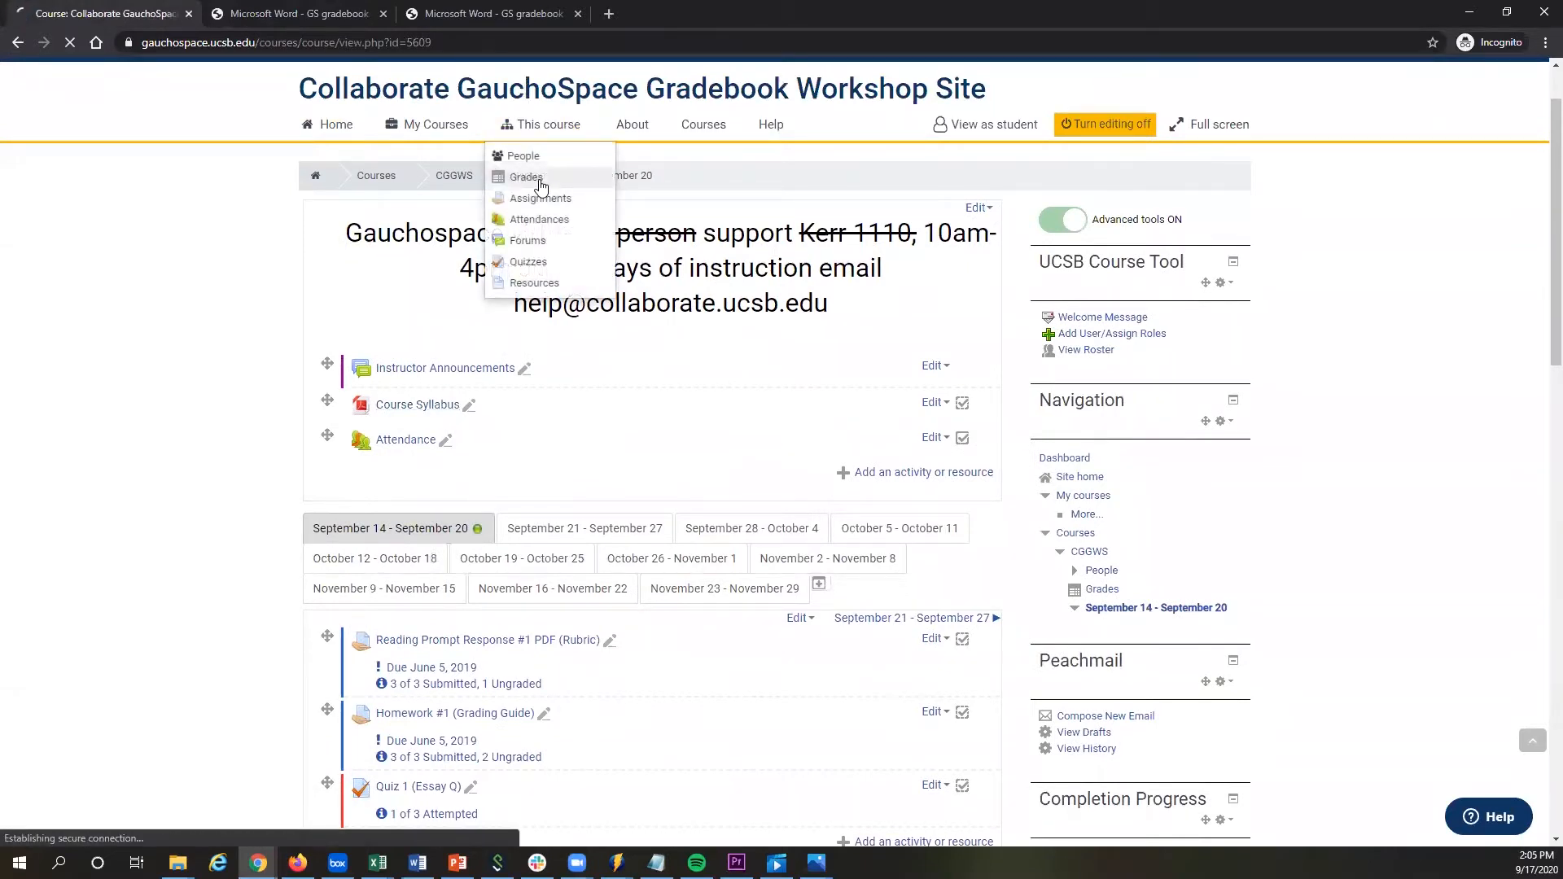
{"action": "left_click", "coordinate": [522, 202]}
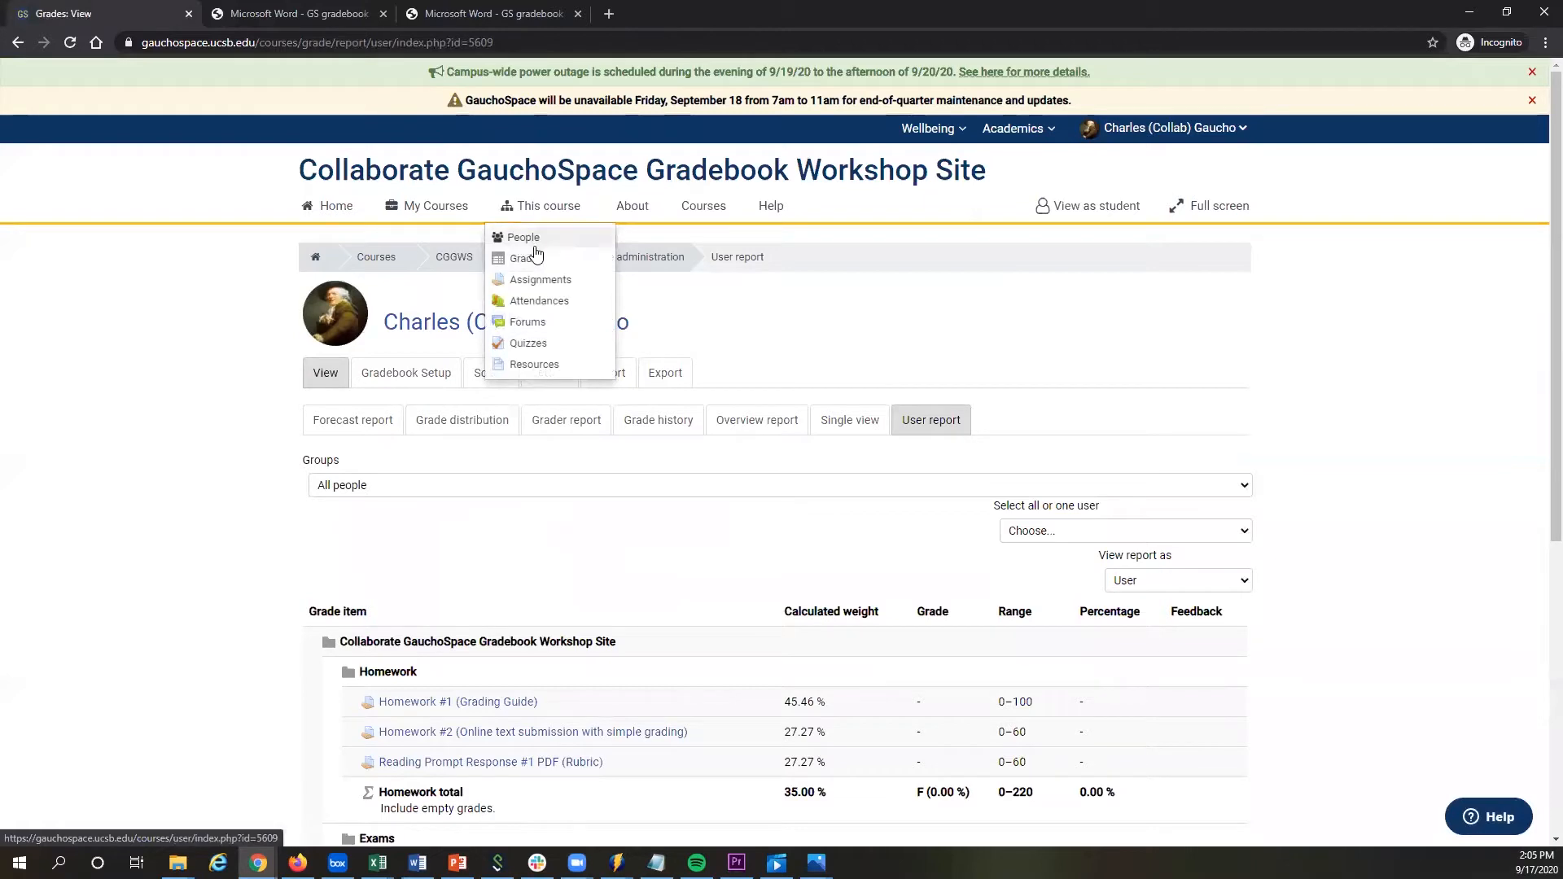
{"action": "left_click", "coordinate": [394, 383]}
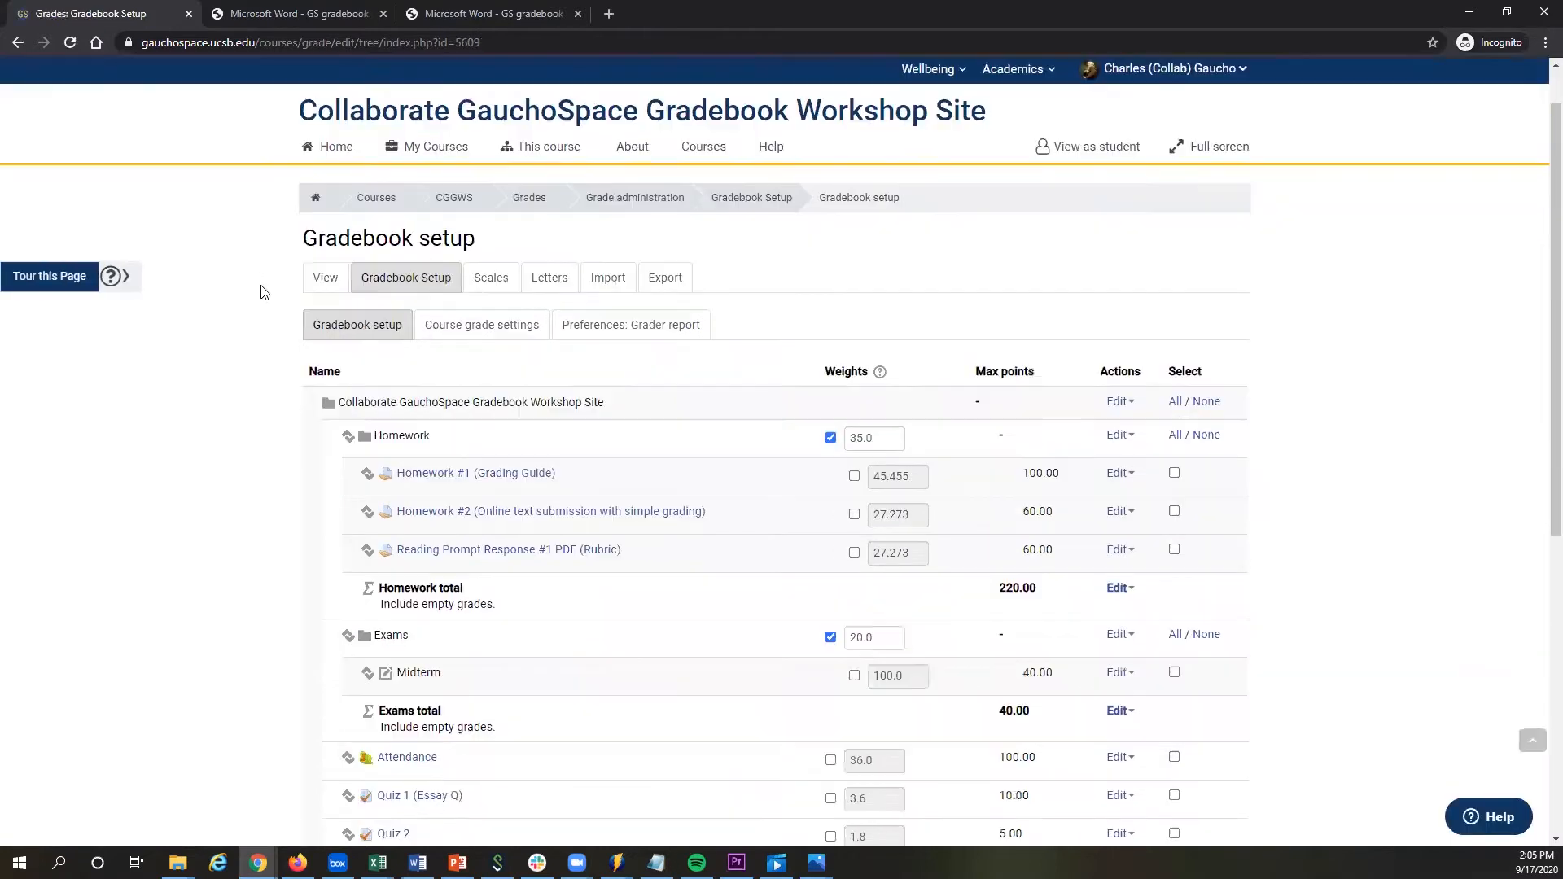
Compare the gradebook's Homework category and its items with the homework section of the syllabus.
{"action": "scroll", "coordinate": [259, 290], "scroll_direction": "down", "scroll_amount": 2}
{"action": "scroll", "coordinate": [260, 287], "scroll_direction": "down", "scroll_amount": 1}
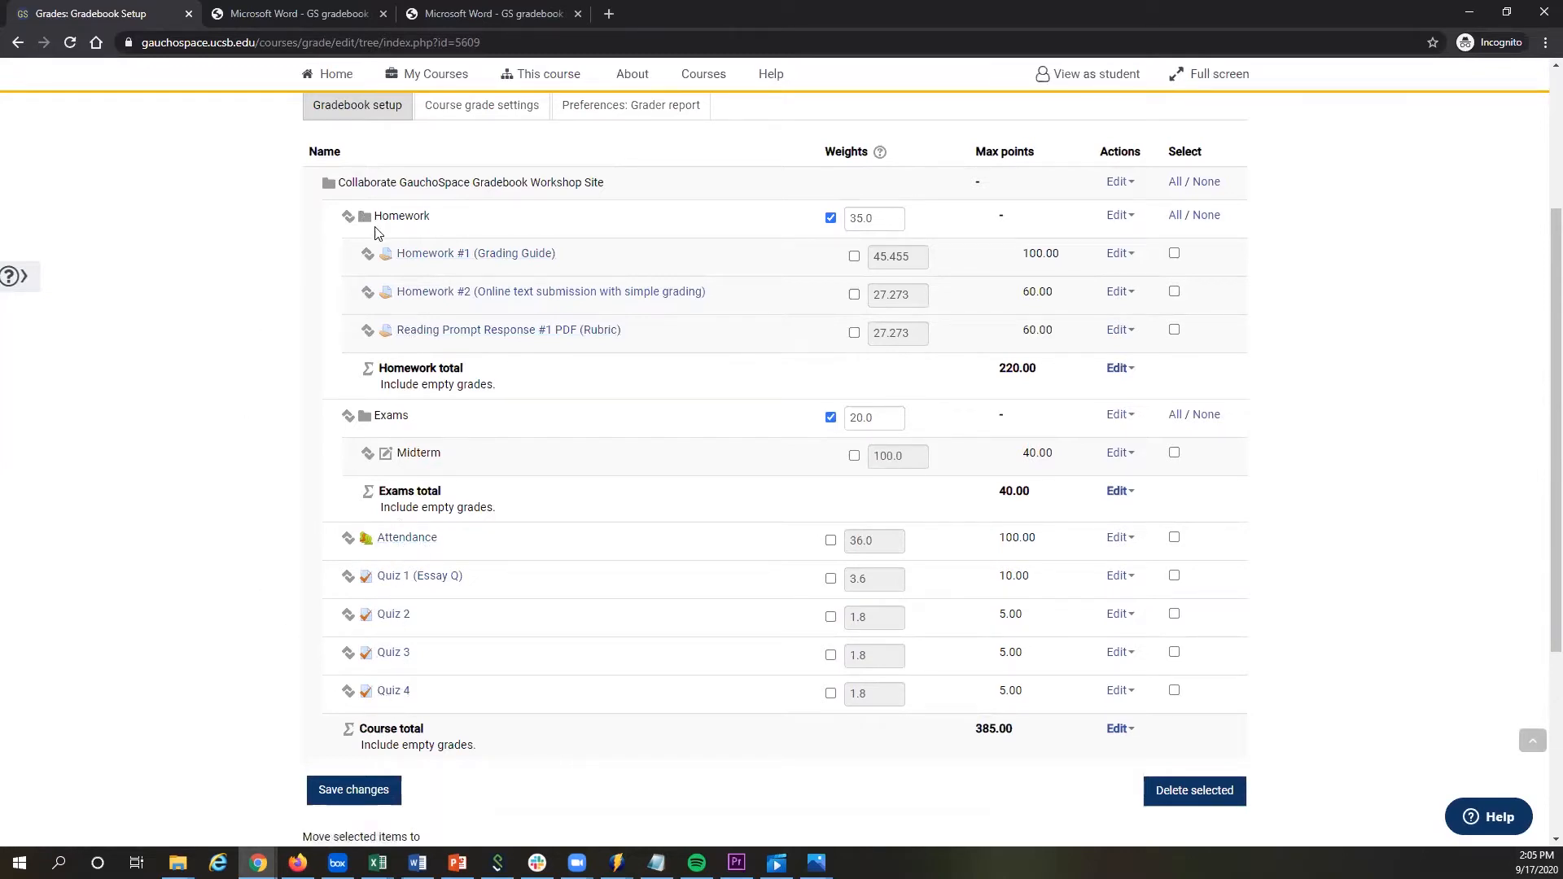
{"action": "scroll", "coordinate": [453, 244], "scroll_direction": "up", "scroll_amount": 1}
{"action": "left_click_drag", "start_coordinate": [445, 307], "coordinate": [350, 298]}
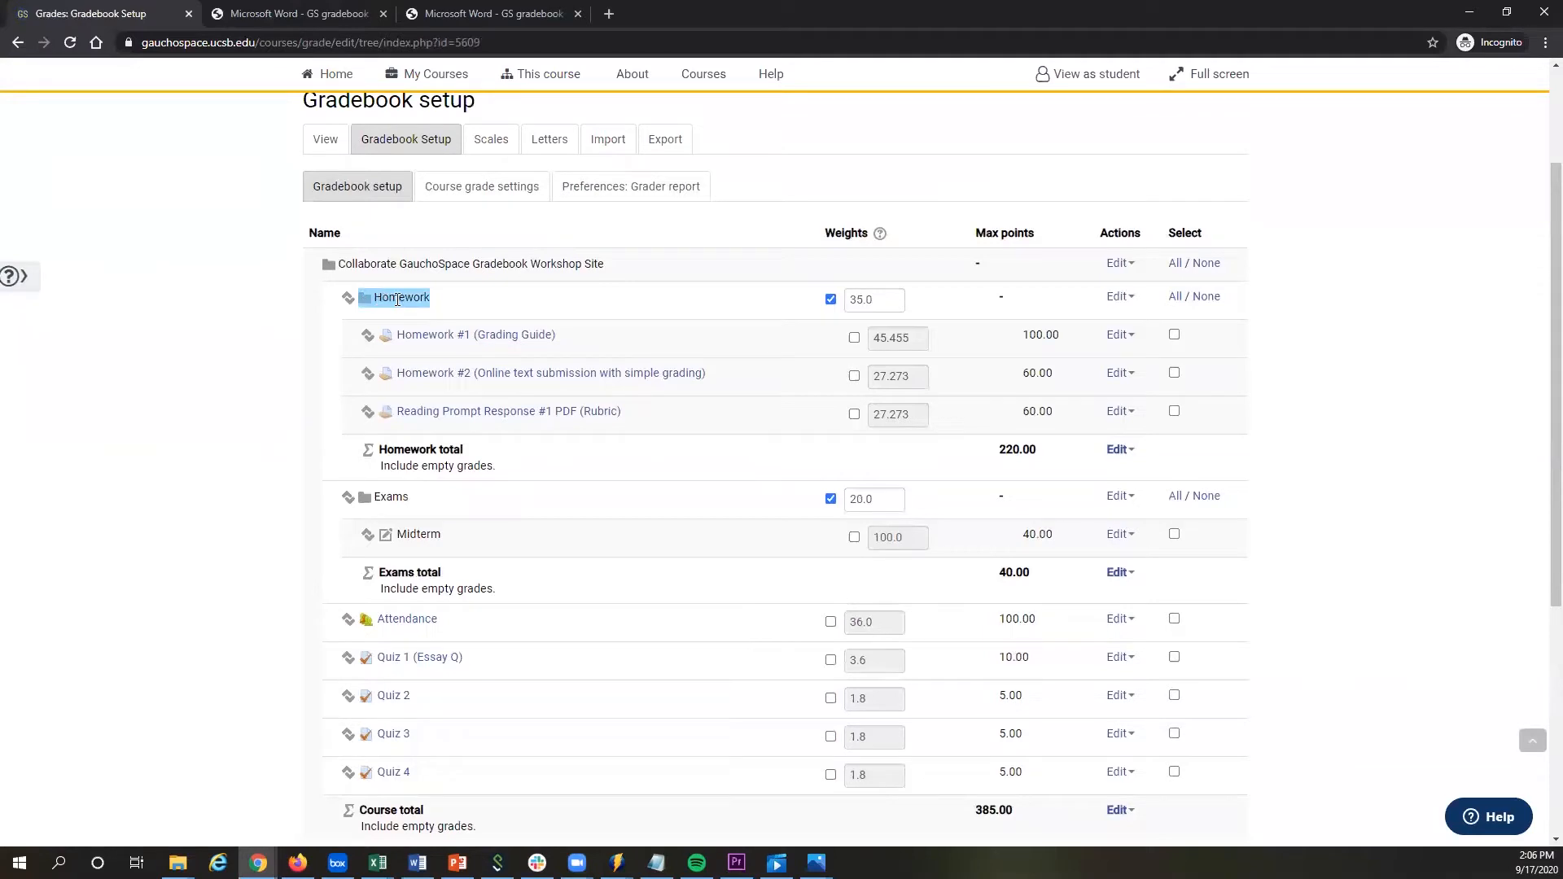
{"action": "left_click", "coordinate": [446, 301]}
{"action": "left_click", "coordinate": [232, 14]}
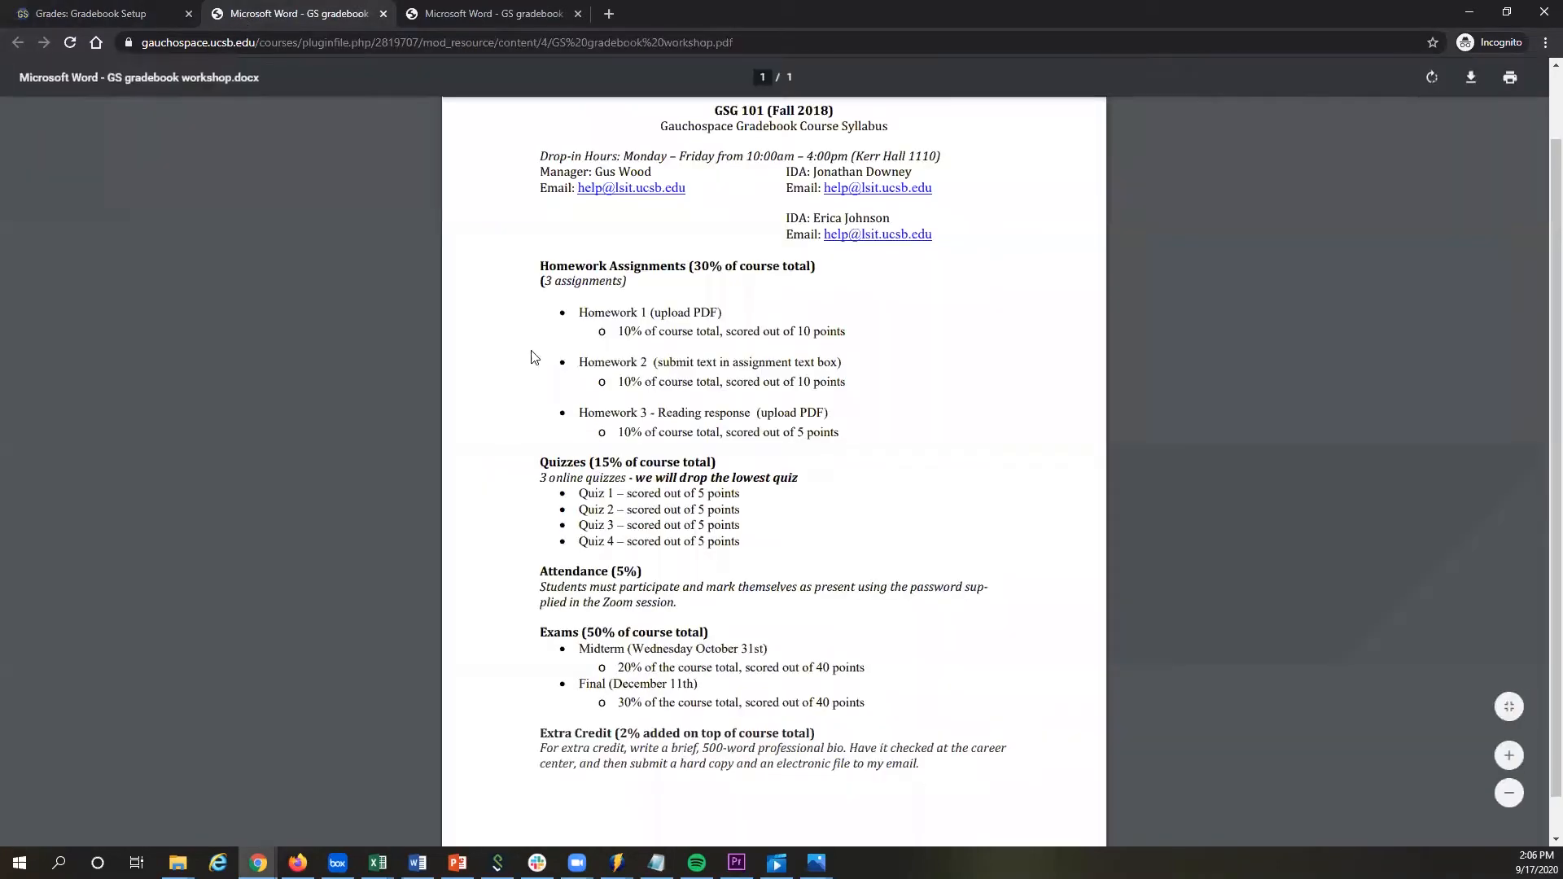
{"action": "left_click_drag", "start_coordinate": [536, 281], "coordinate": [628, 283]}
{"action": "double_click", "coordinate": [688, 266]}
{"action": "left_click", "coordinate": [109, 15]}
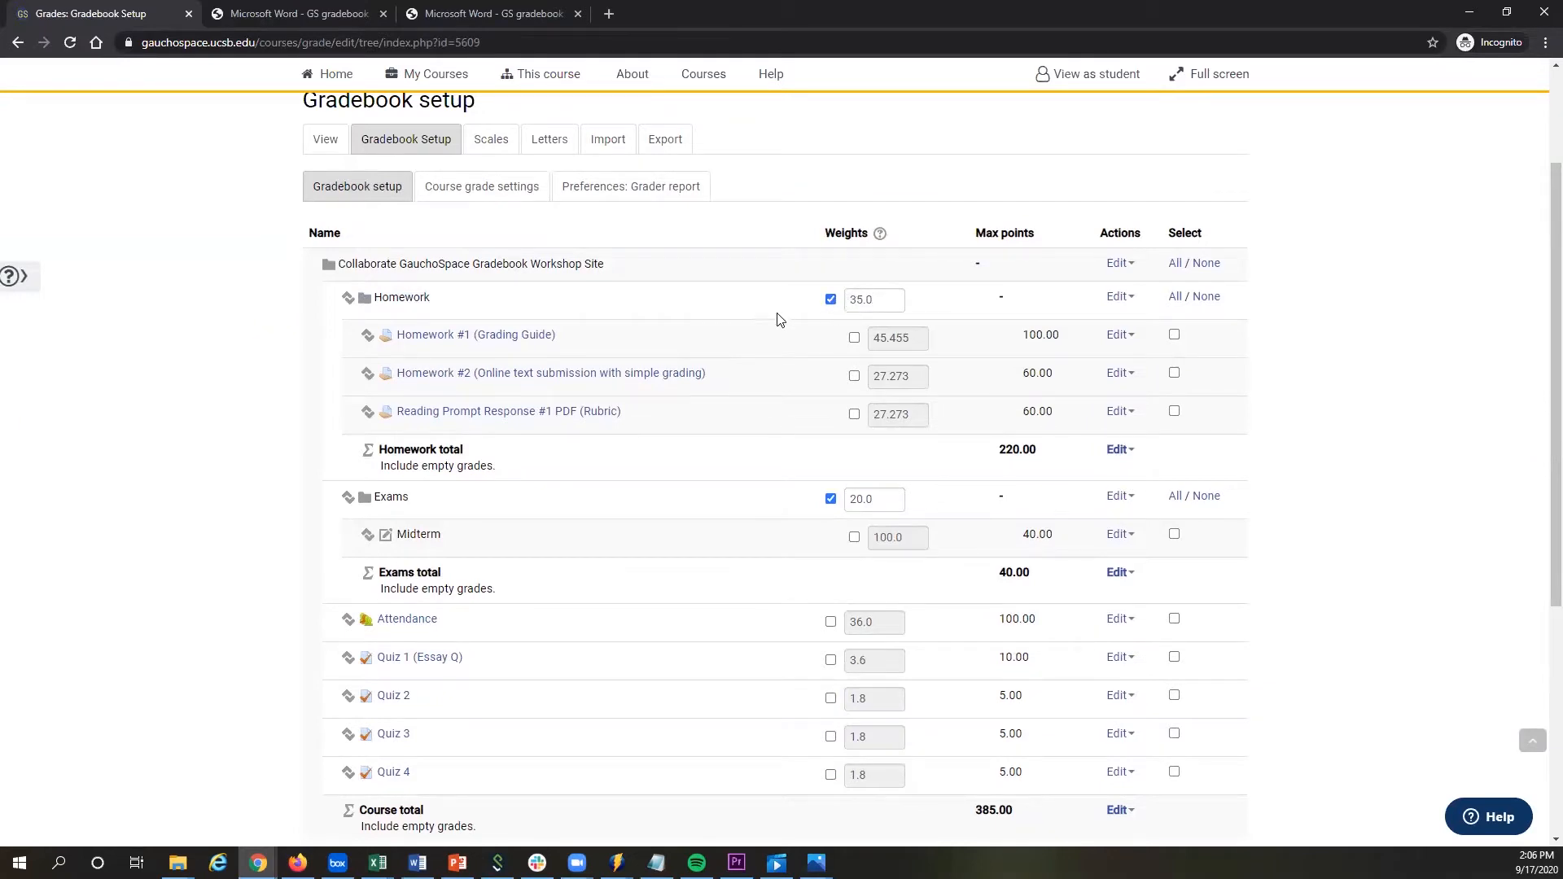
Add a grade category named Quizzes to the gradebook and save it.
{"action": "scroll", "coordinate": [285, 444], "scroll_direction": "down", "scroll_amount": 2}
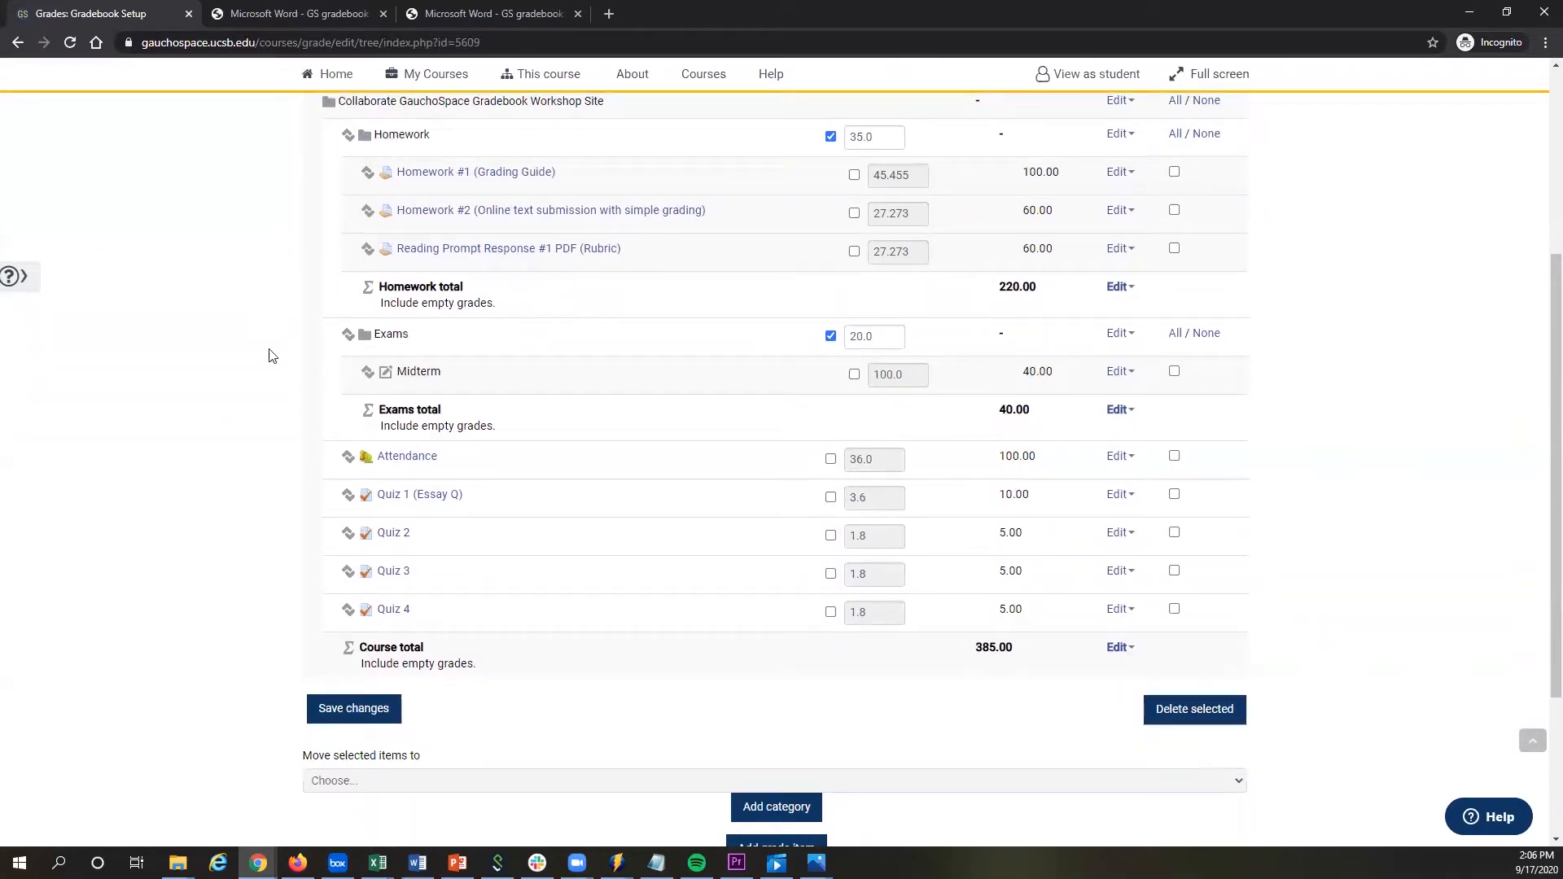
{"action": "scroll", "coordinate": [298, 375], "scroll_direction": "up", "scroll_amount": 1}
{"action": "scroll", "coordinate": [364, 334], "scroll_direction": "down", "scroll_amount": 1}
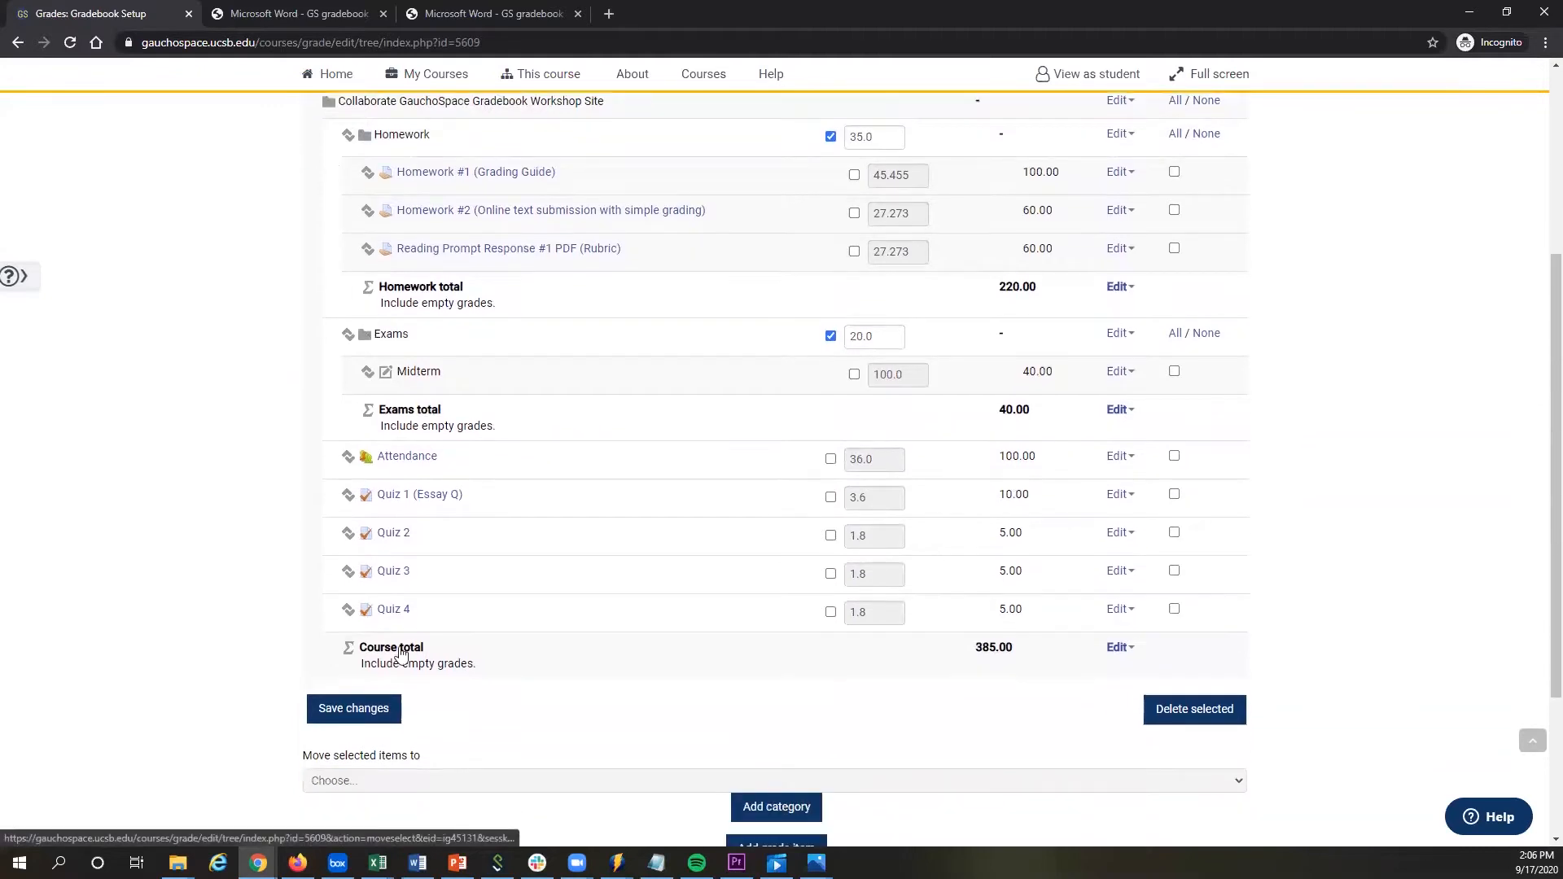
{"action": "scroll", "coordinate": [569, 379], "scroll_direction": "down", "scroll_amount": 1}
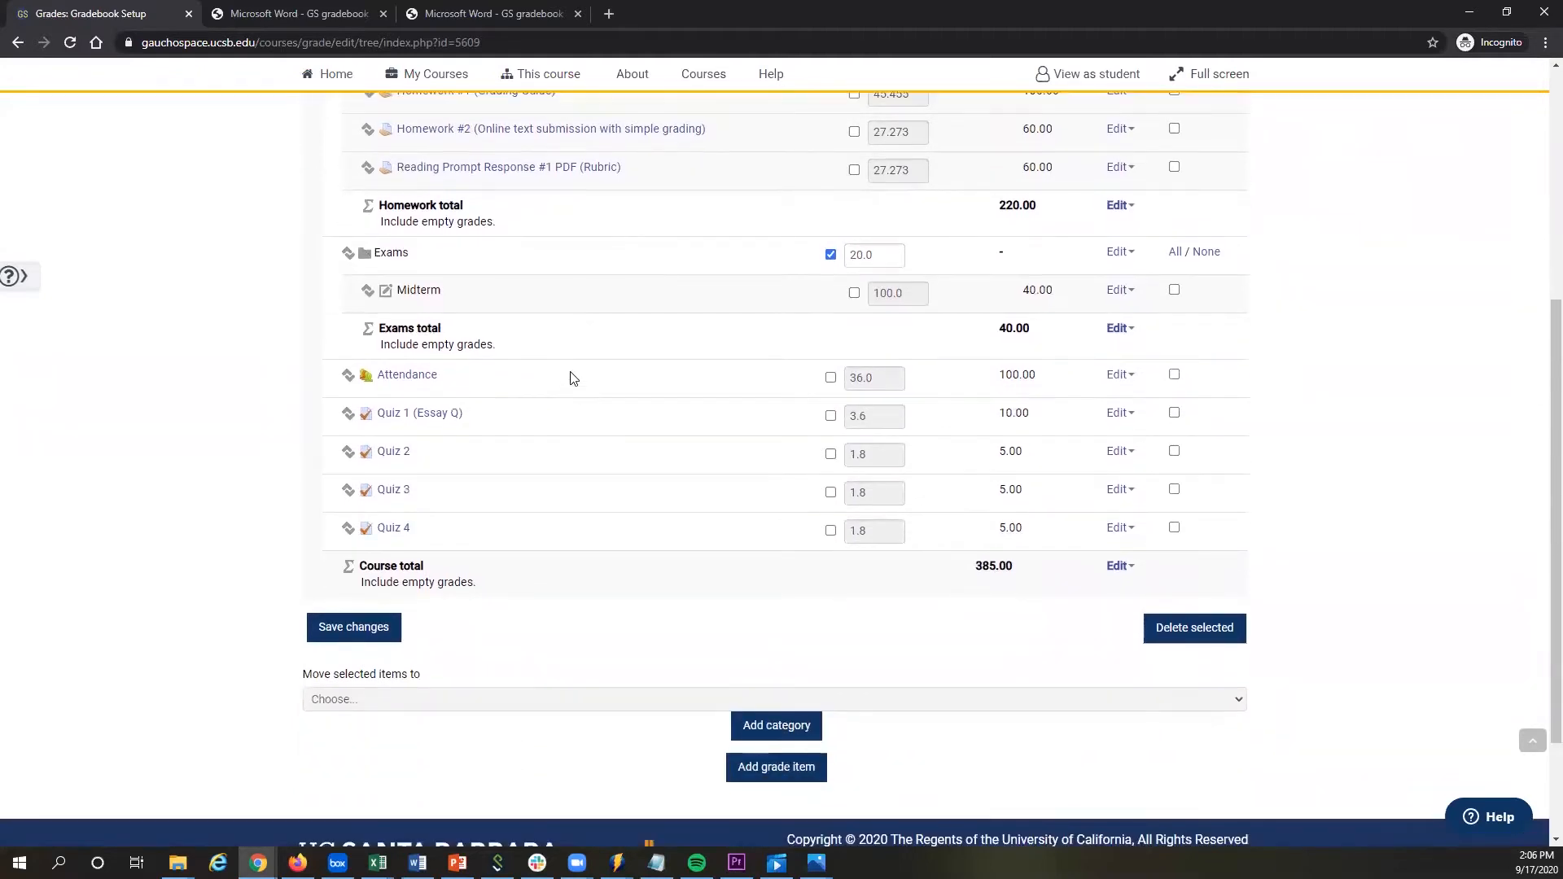
{"action": "left_click", "coordinate": [764, 737]}
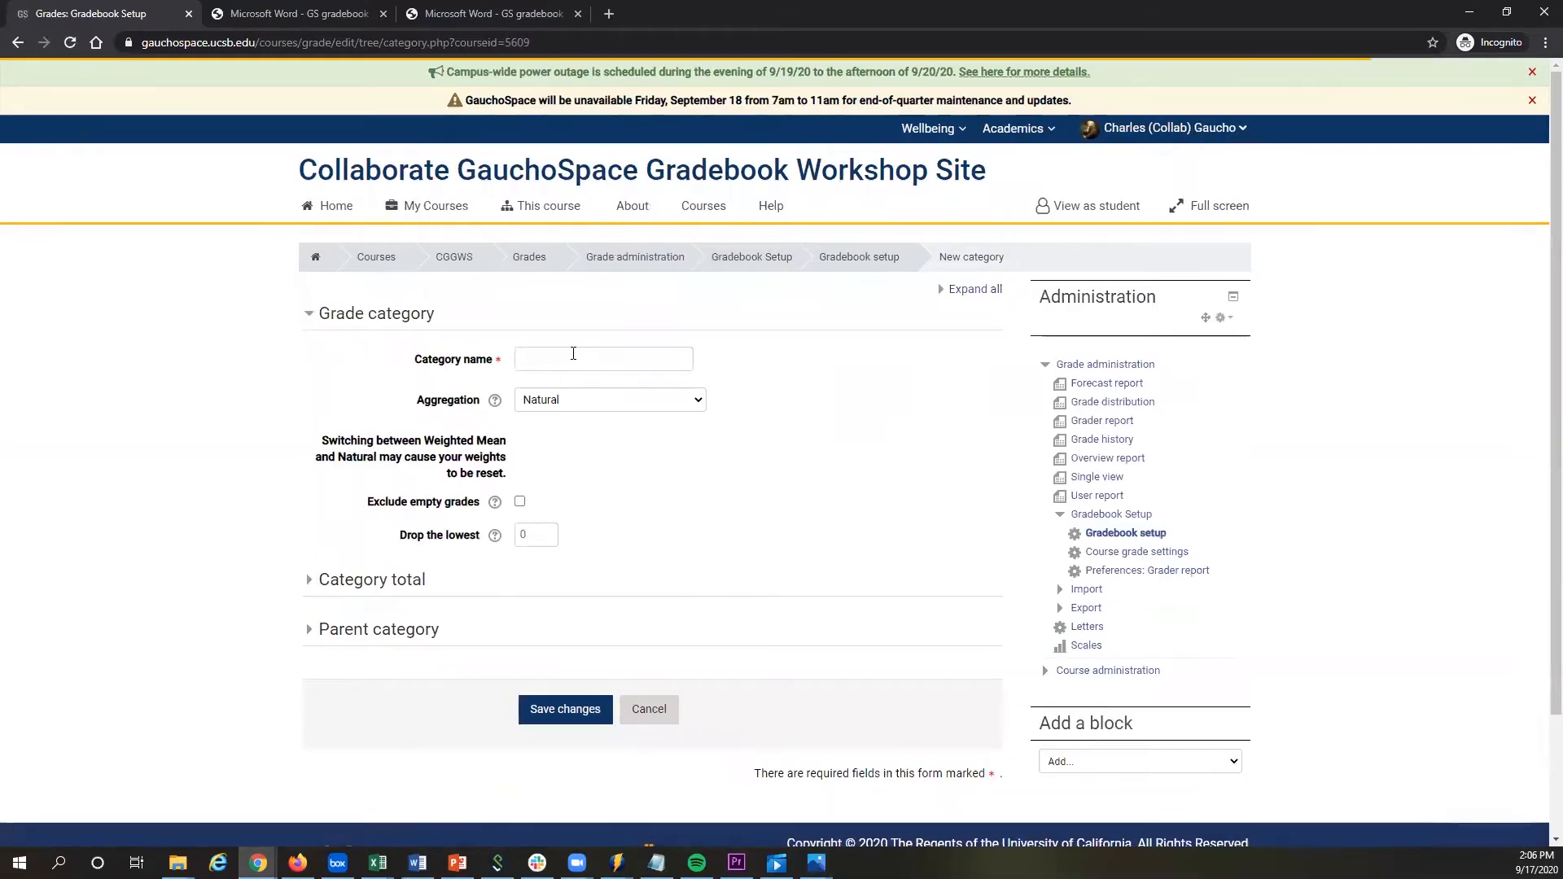
{"action": "left_click", "coordinate": [573, 353]}
{"action": "type", "text": "Quizzes"}
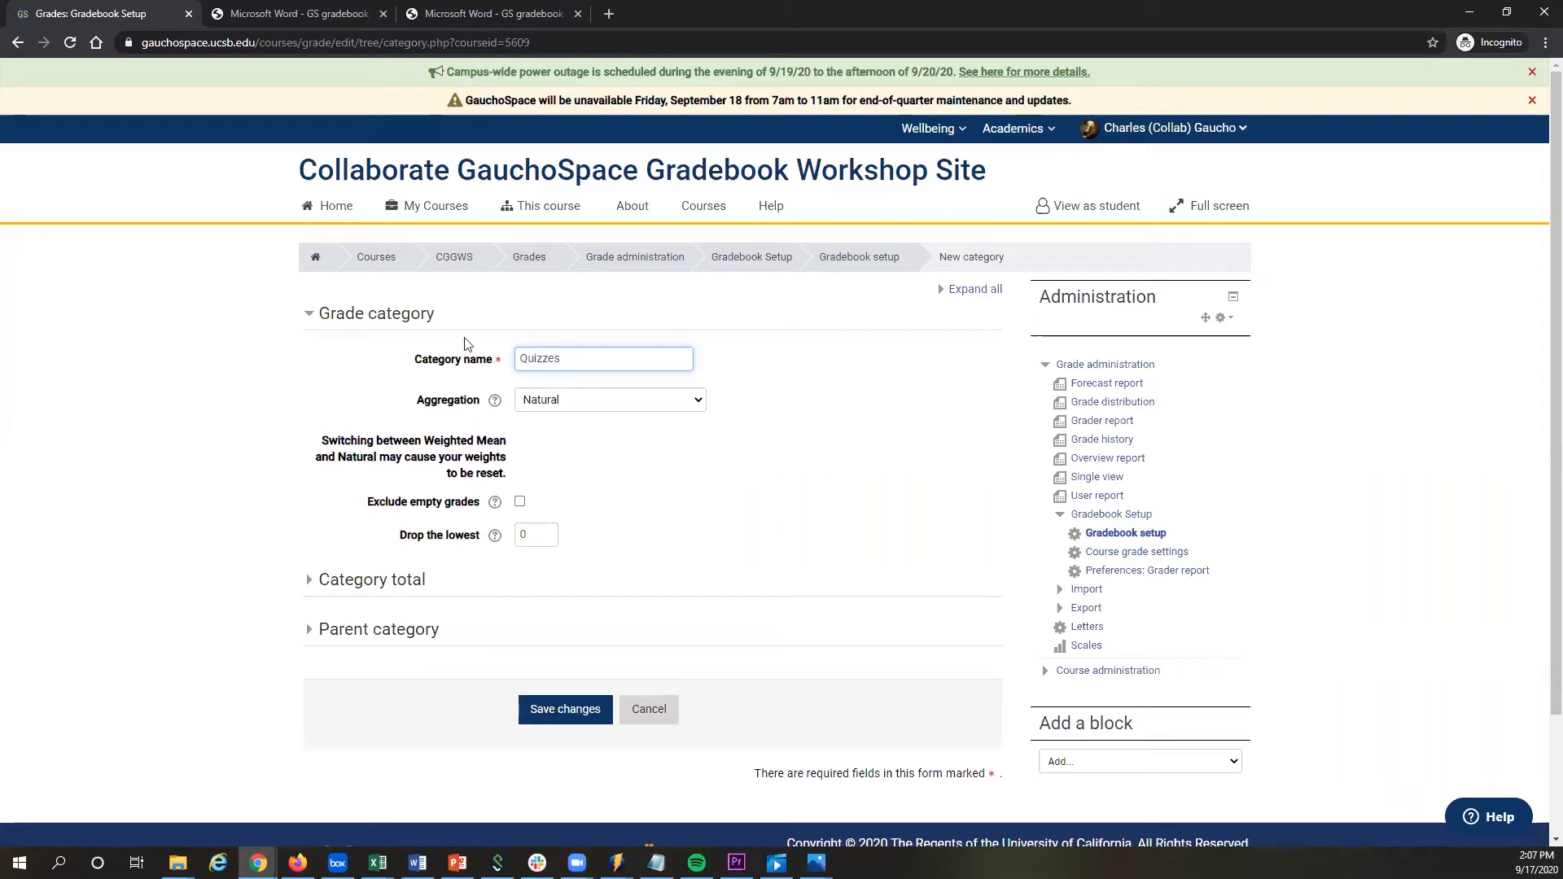
{"action": "left_click", "coordinate": [565, 715]}
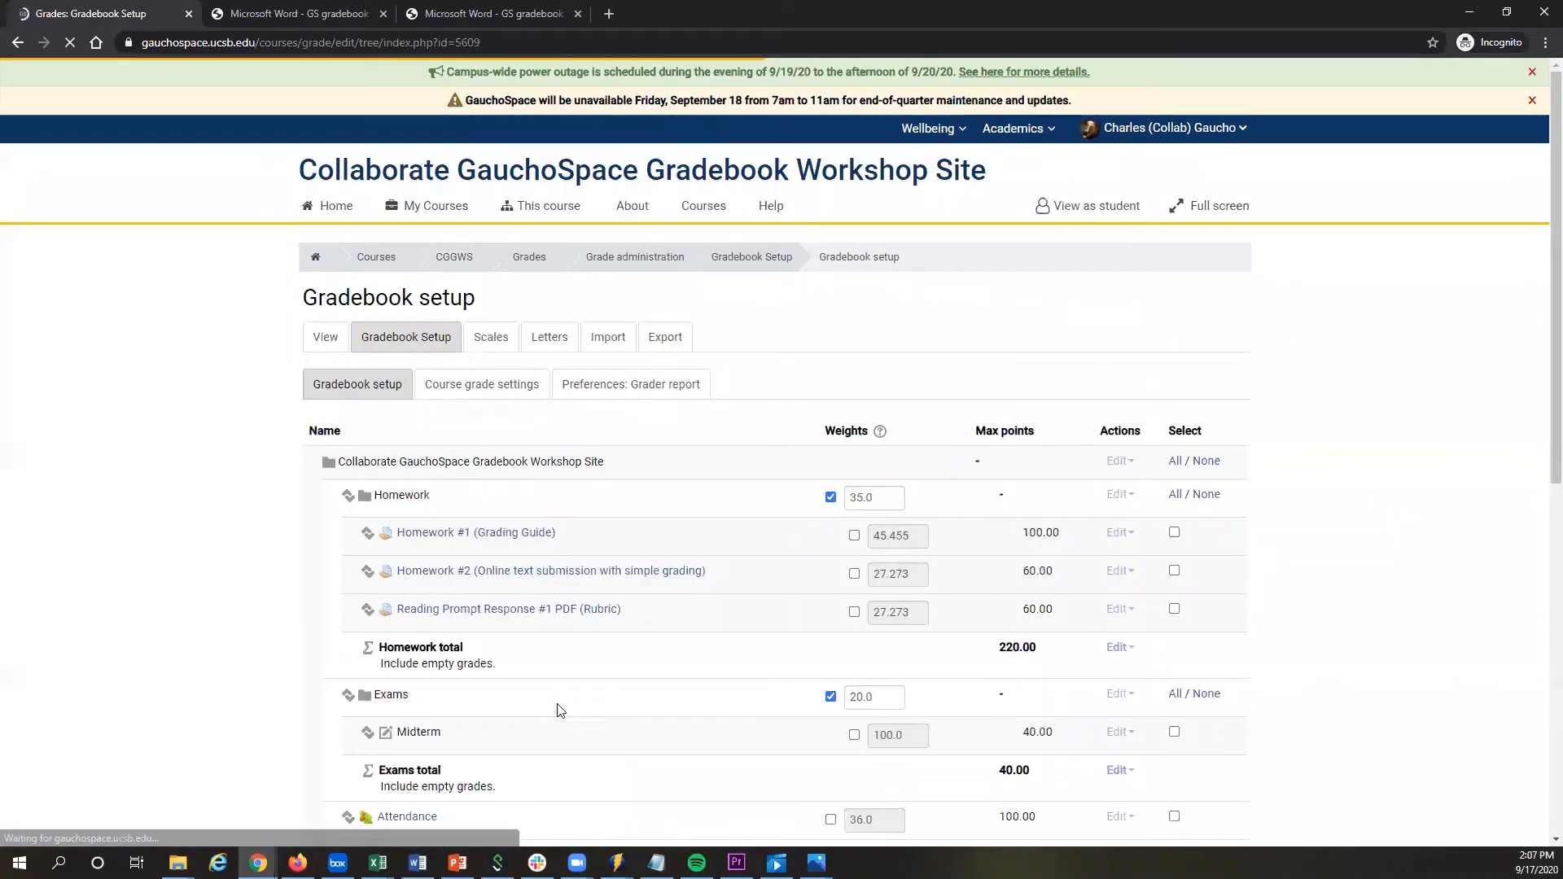
Move Quiz 1 (Essay Q), Quiz 2, Quiz 3 and Quiz 4 into the Quizzes category.
{"action": "scroll", "coordinate": [407, 683], "scroll_direction": "down", "scroll_amount": 2}
{"action": "scroll", "coordinate": [373, 683], "scroll_direction": "down", "scroll_amount": 2}
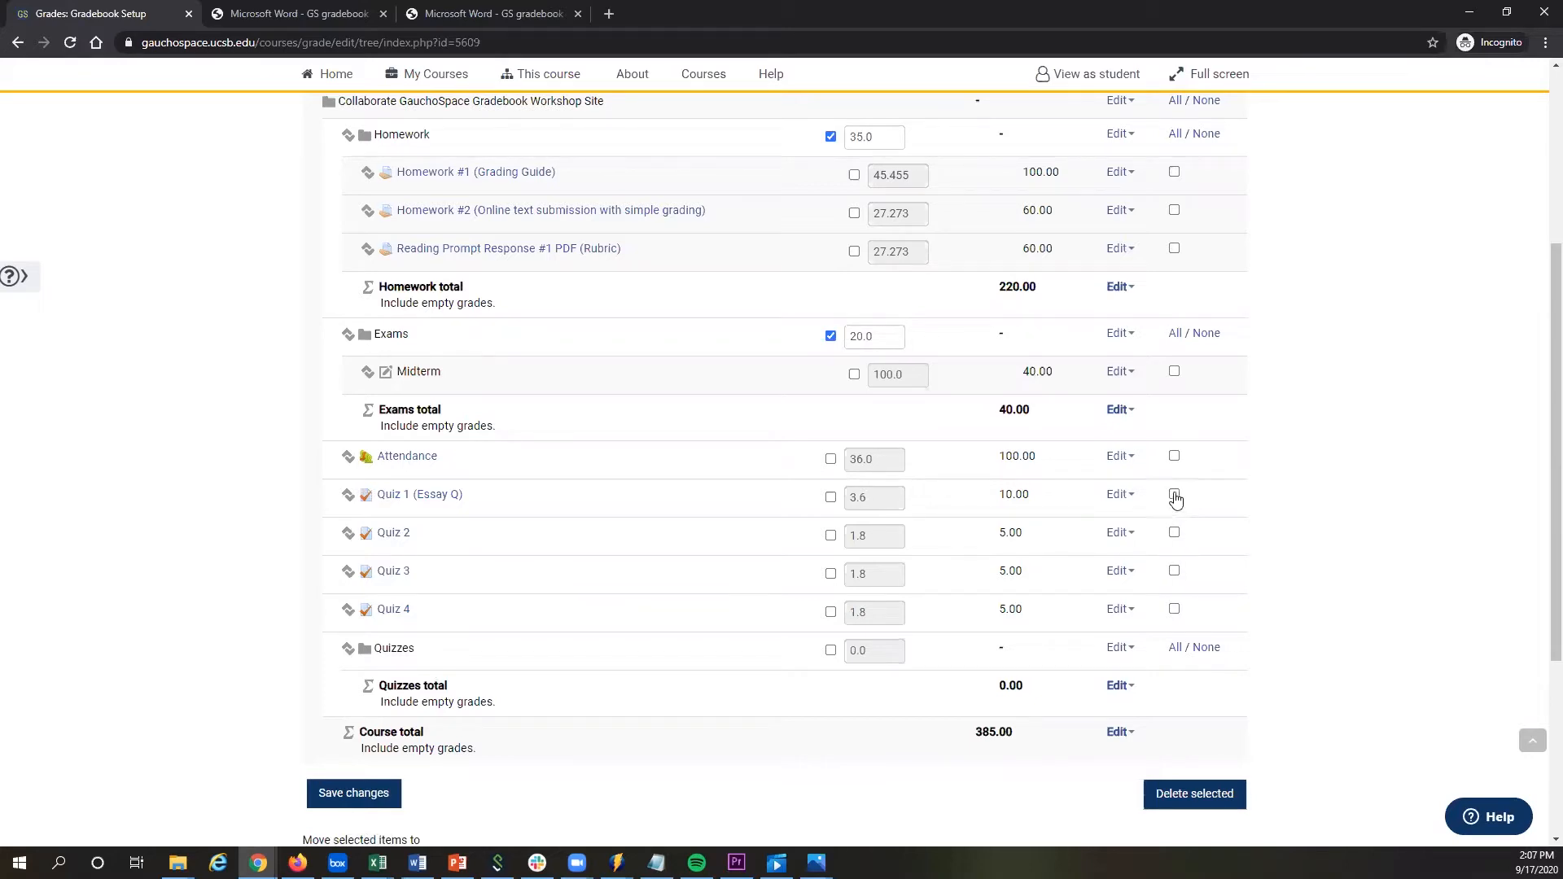
{"action": "left_click", "coordinate": [1175, 496]}
{"action": "left_click", "coordinate": [1175, 534]}
{"action": "left_click", "coordinate": [1175, 572]}
{"action": "left_click", "coordinate": [1175, 610]}
{"action": "scroll", "coordinate": [291, 561], "scroll_direction": "down", "scroll_amount": 2}
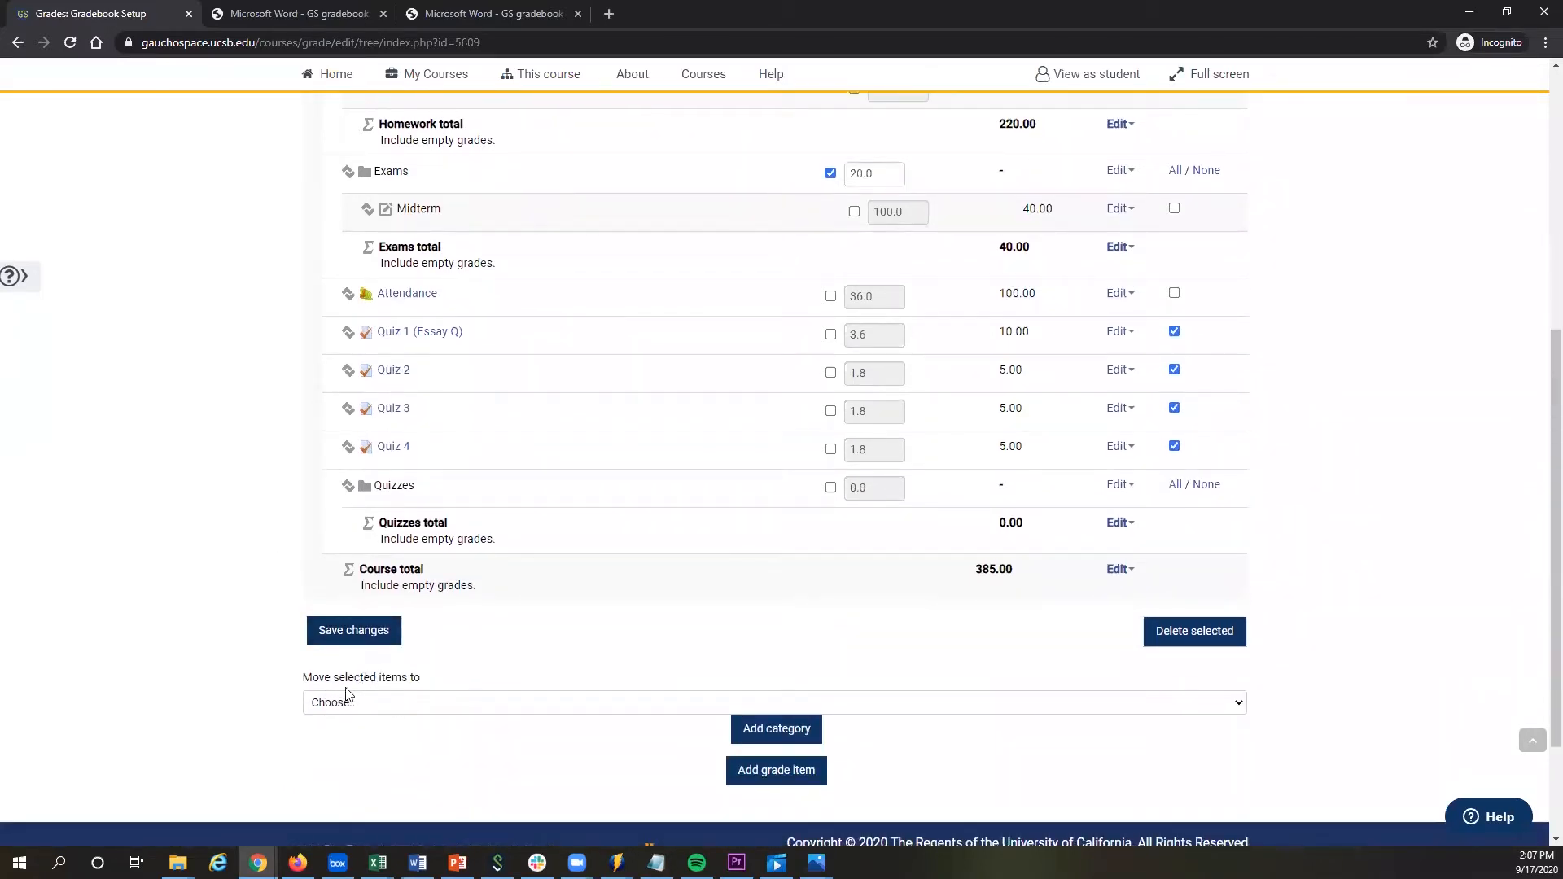
{"action": "left_click", "coordinate": [418, 705]}
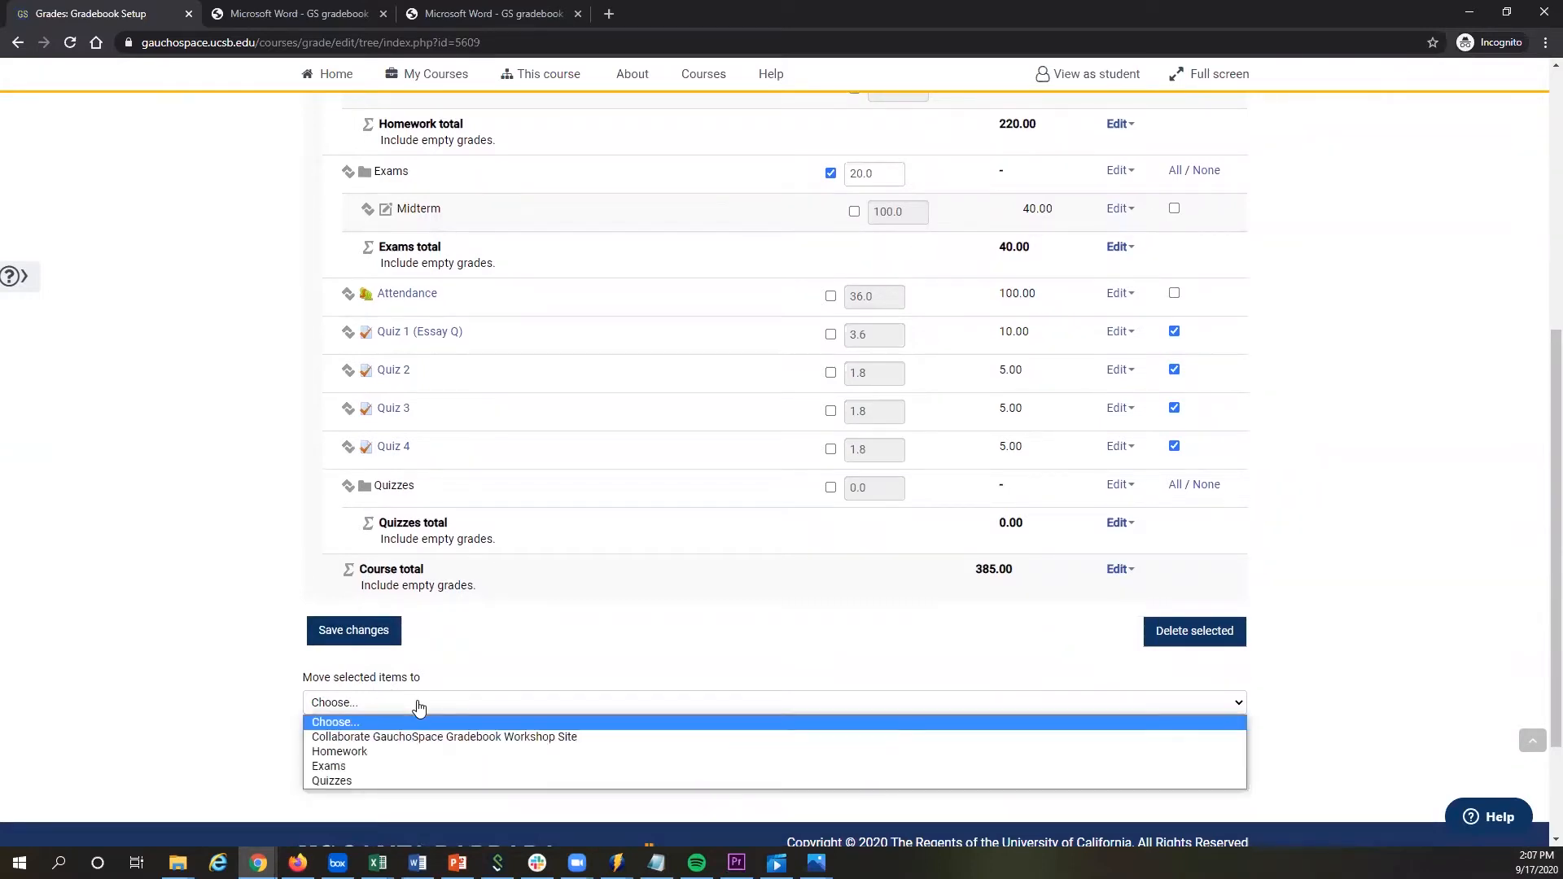
{"action": "left_click", "coordinate": [425, 780]}
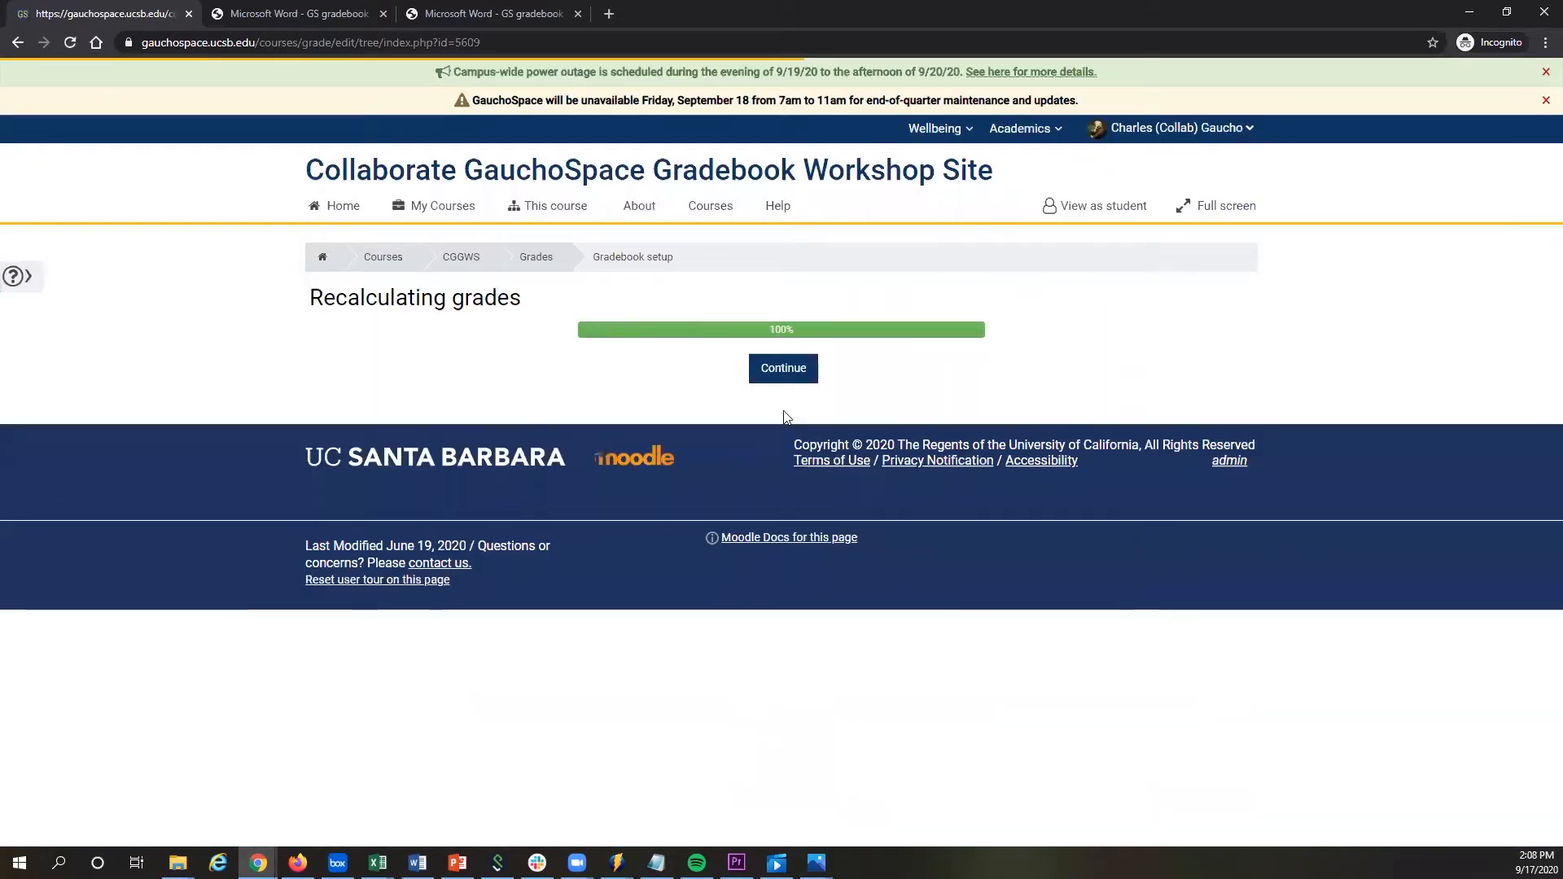
{"action": "left_click", "coordinate": [783, 368]}
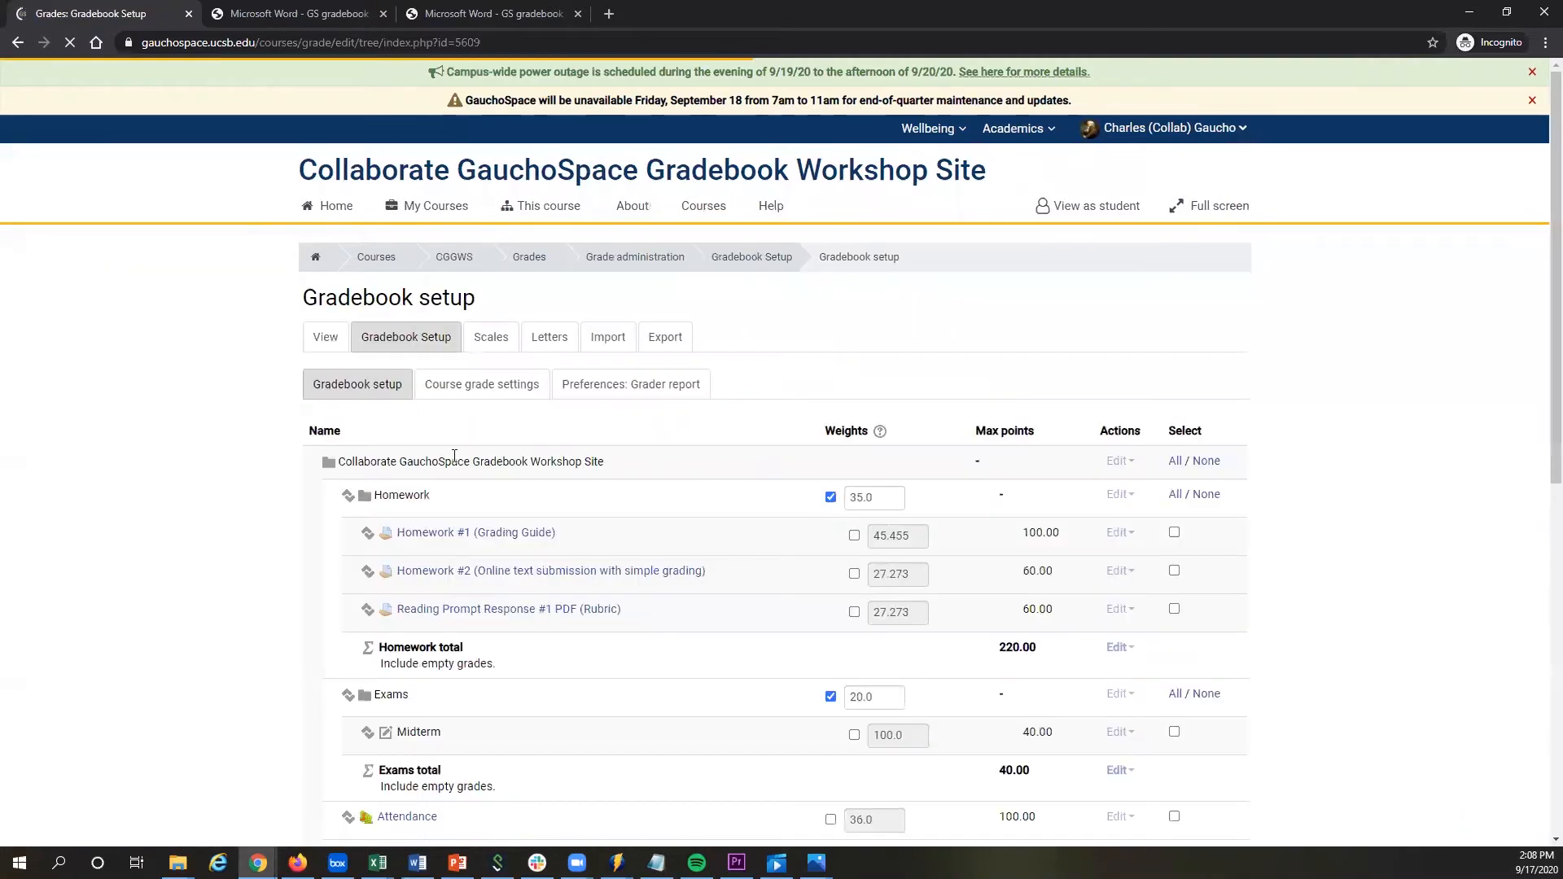
Examine the regrouped gradebook, including the Quizzes category and the type of the Midterm item under Exams.
{"action": "scroll", "coordinate": [260, 465], "scroll_direction": "down", "scroll_amount": 5}
{"action": "scroll", "coordinate": [261, 465], "scroll_direction": "down", "scroll_amount": 1}
{"action": "scroll", "coordinate": [261, 465], "scroll_direction": "up", "scroll_amount": 1}
{"action": "scroll", "coordinate": [281, 446], "scroll_direction": "up", "scroll_amount": 1}
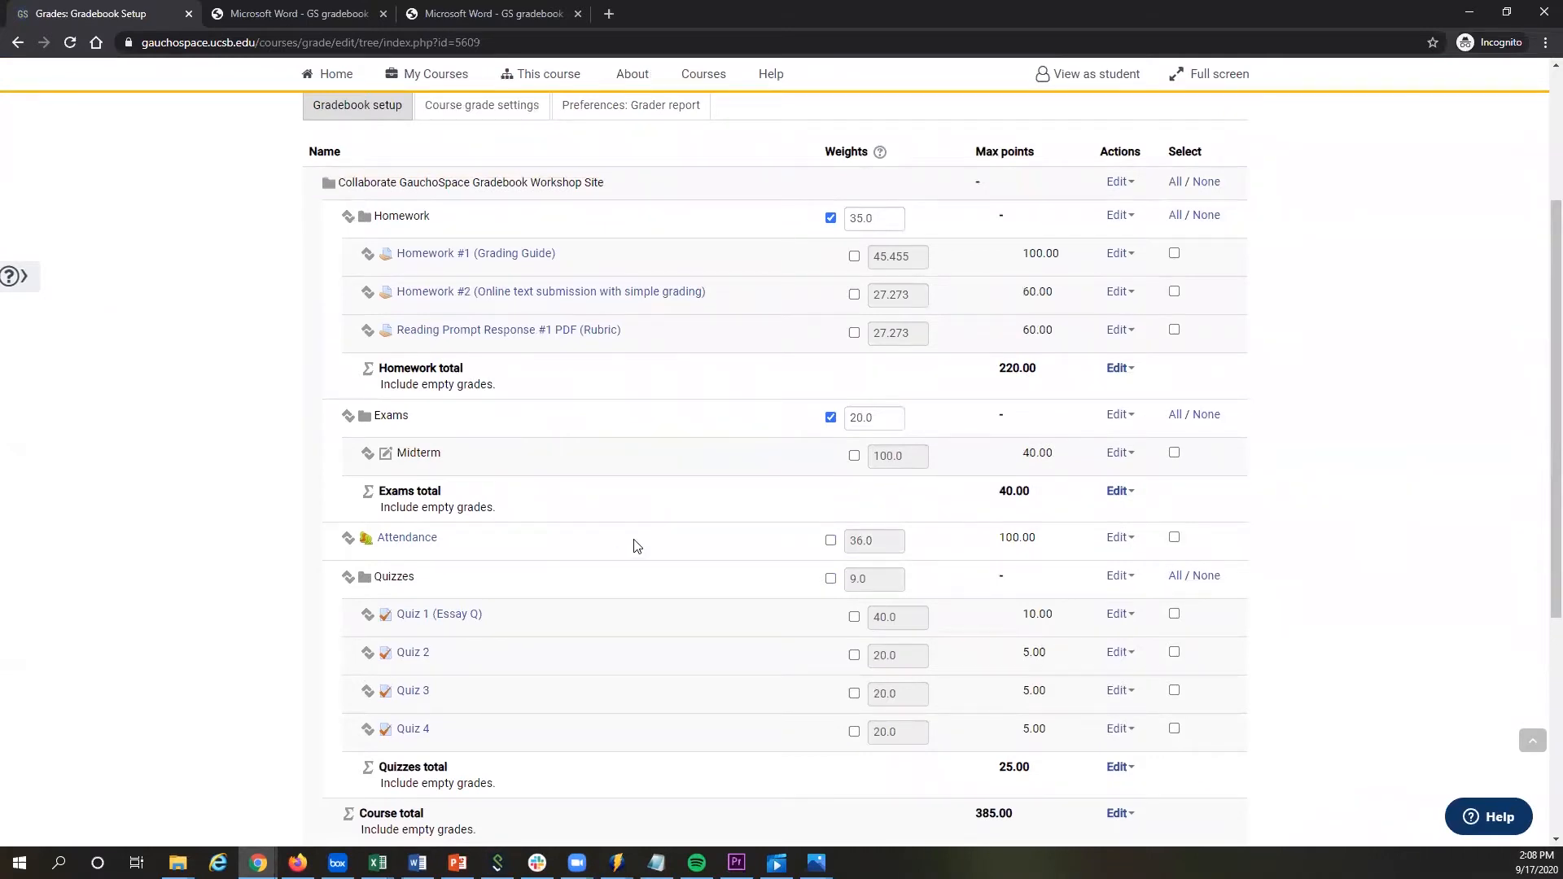
{"action": "scroll", "coordinate": [637, 545], "scroll_direction": "down", "scroll_amount": 1}
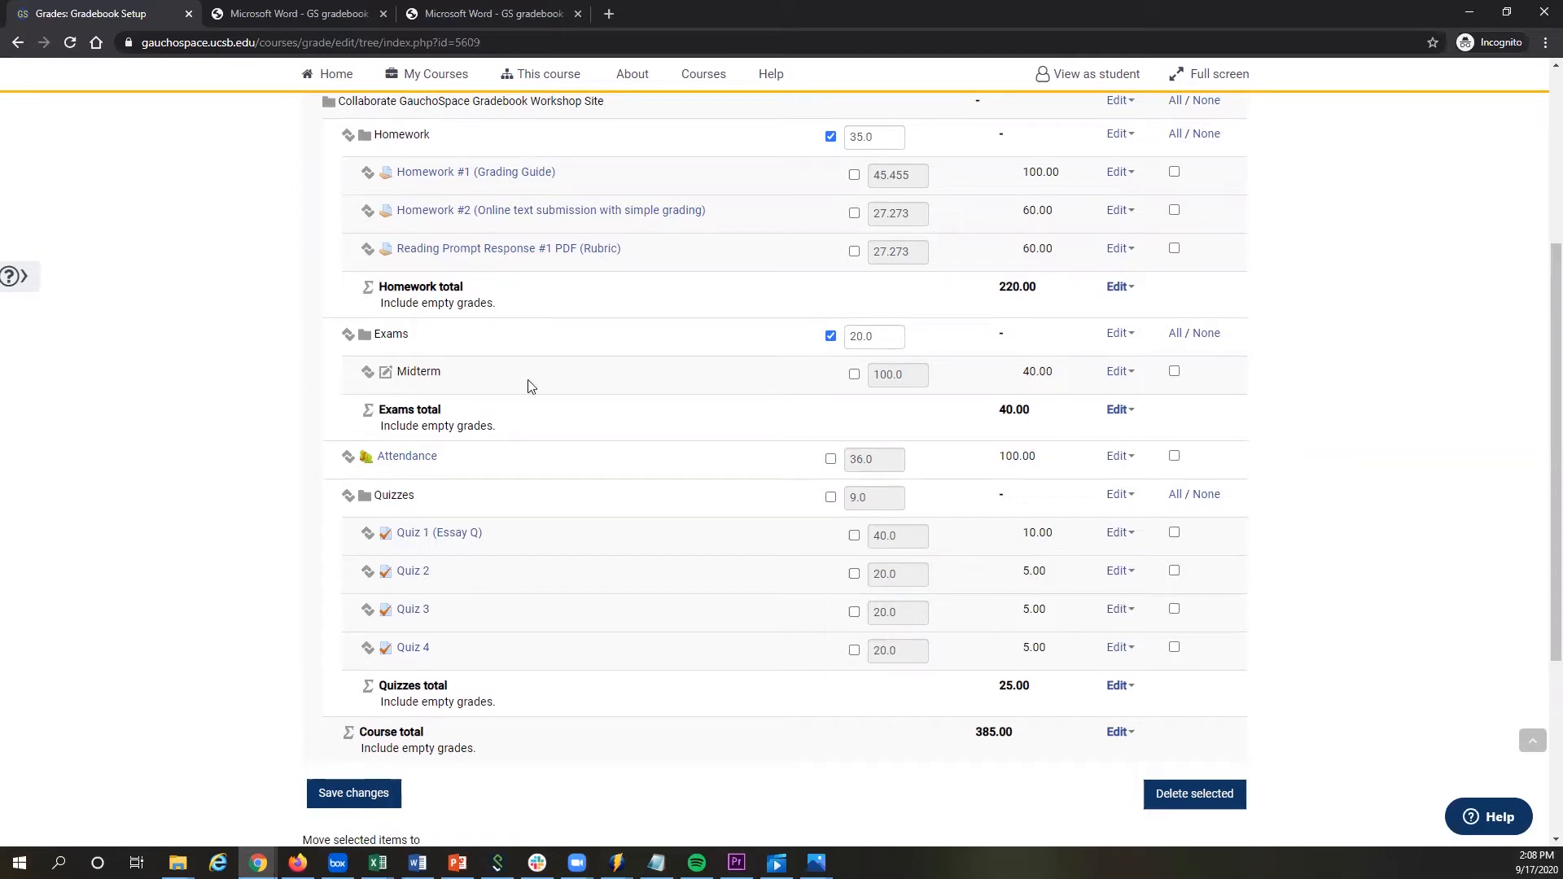
{"action": "scroll", "coordinate": [284, 404], "scroll_direction": "down", "scroll_amount": 2}
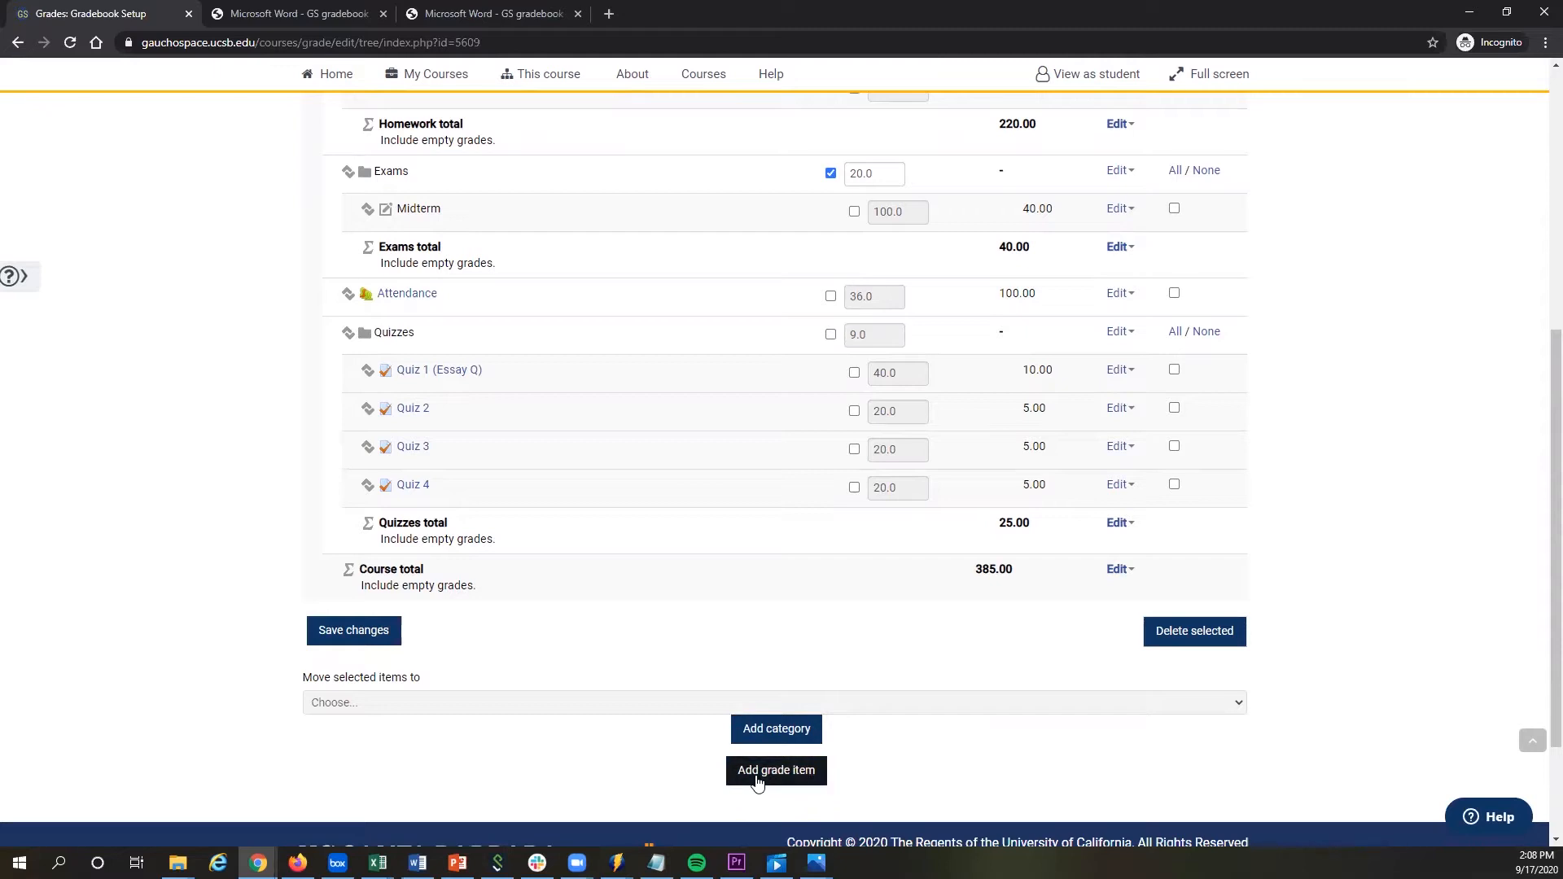
{"action": "scroll", "coordinate": [521, 545], "scroll_direction": "up", "scroll_amount": 1}
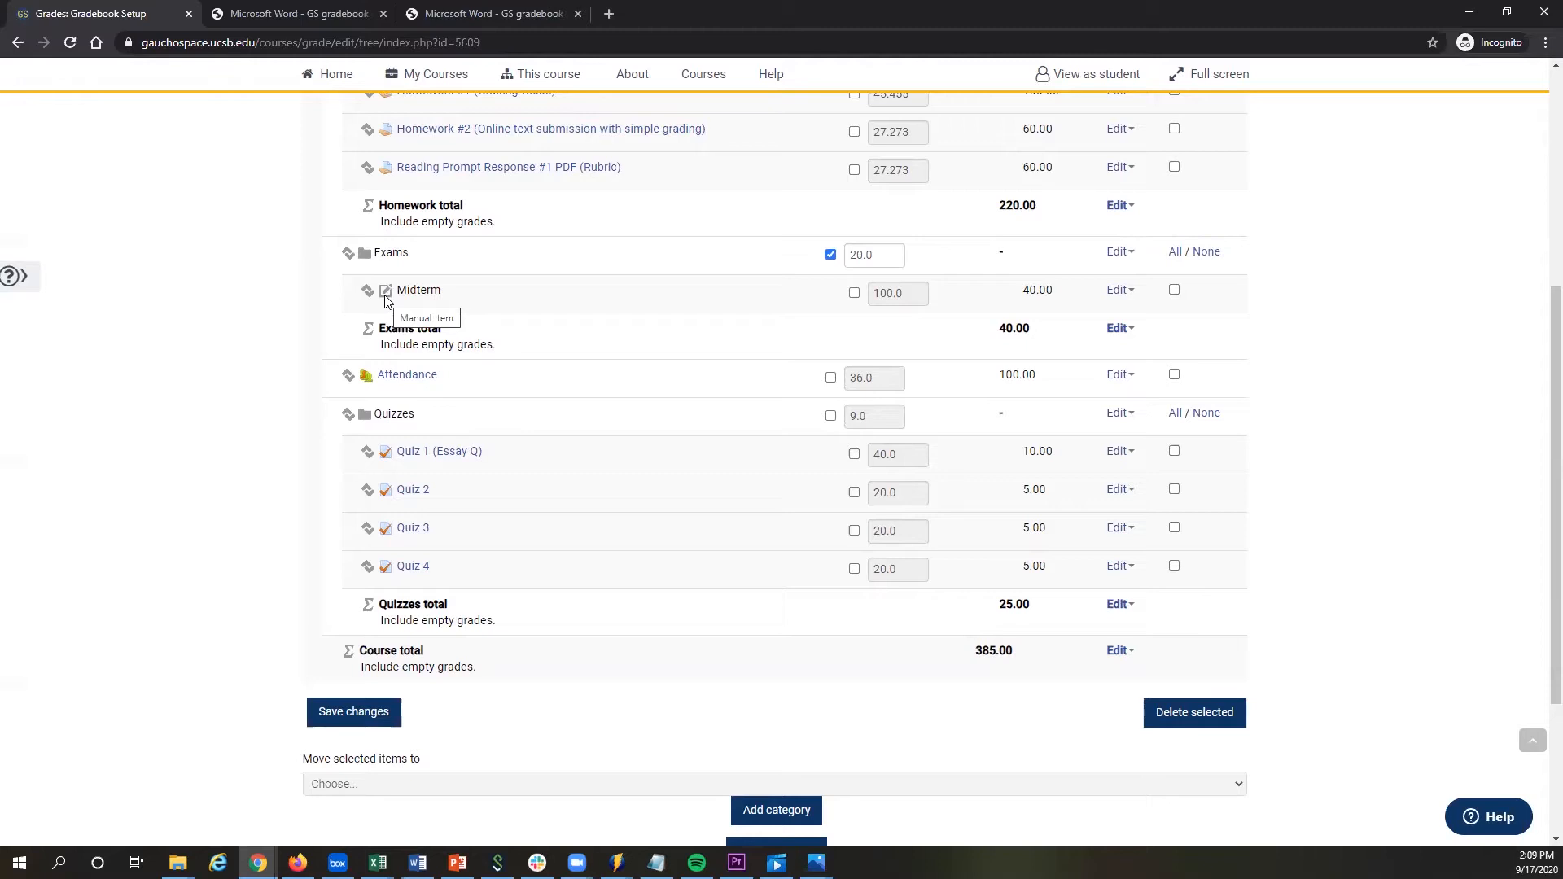
{"action": "scroll", "coordinate": [374, 314], "scroll_direction": "down", "scroll_amount": 1}
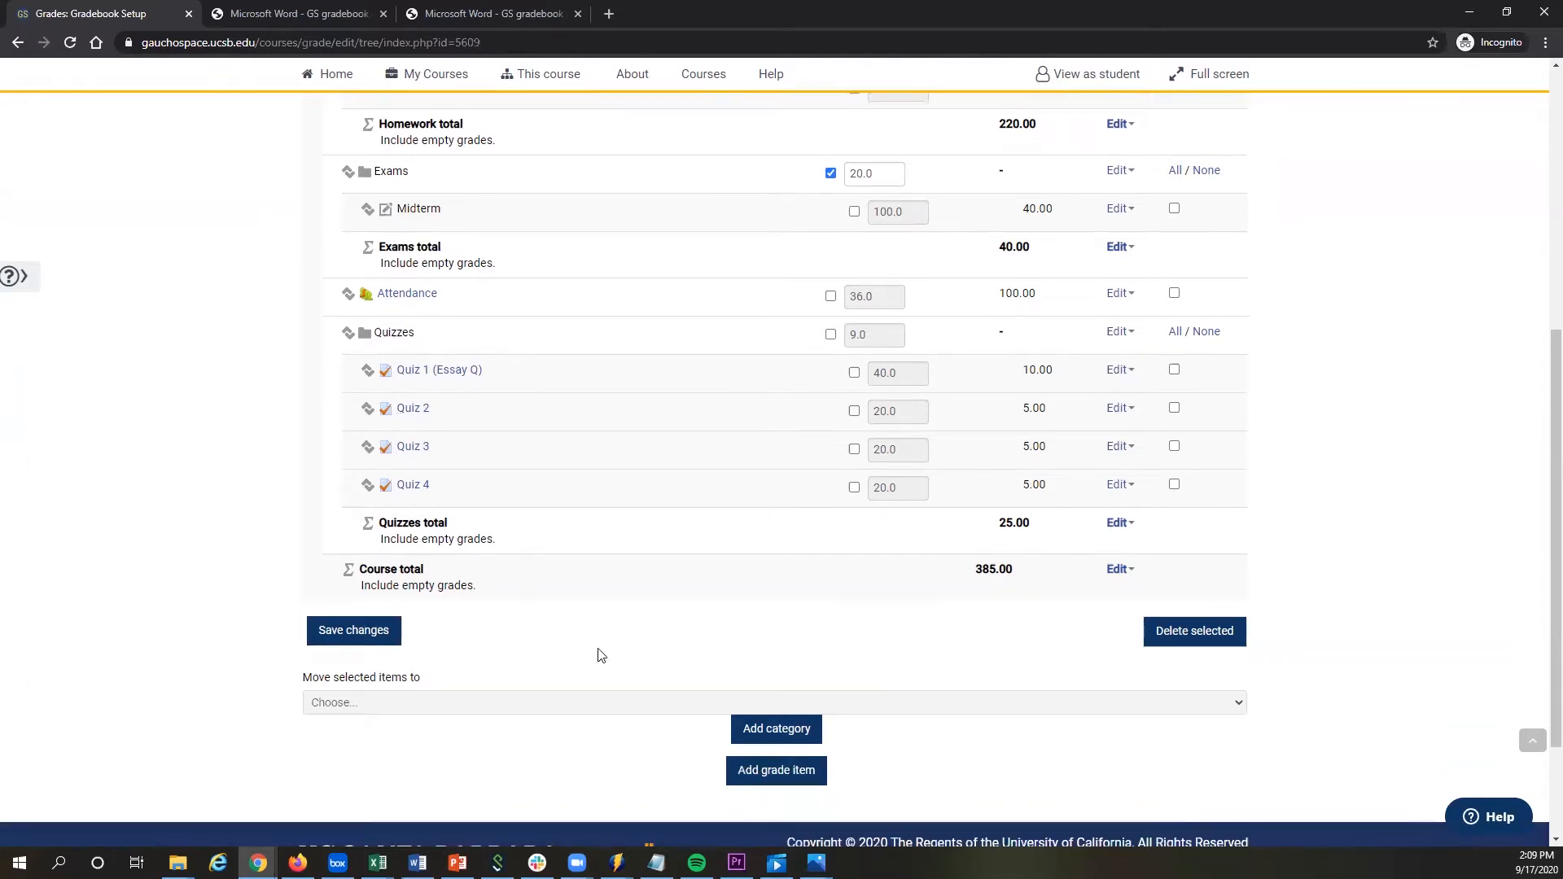
{"action": "scroll", "coordinate": [491, 352], "scroll_direction": "down", "scroll_amount": 1}
{"action": "scroll", "coordinate": [551, 268], "scroll_direction": "up", "scroll_amount": 2}
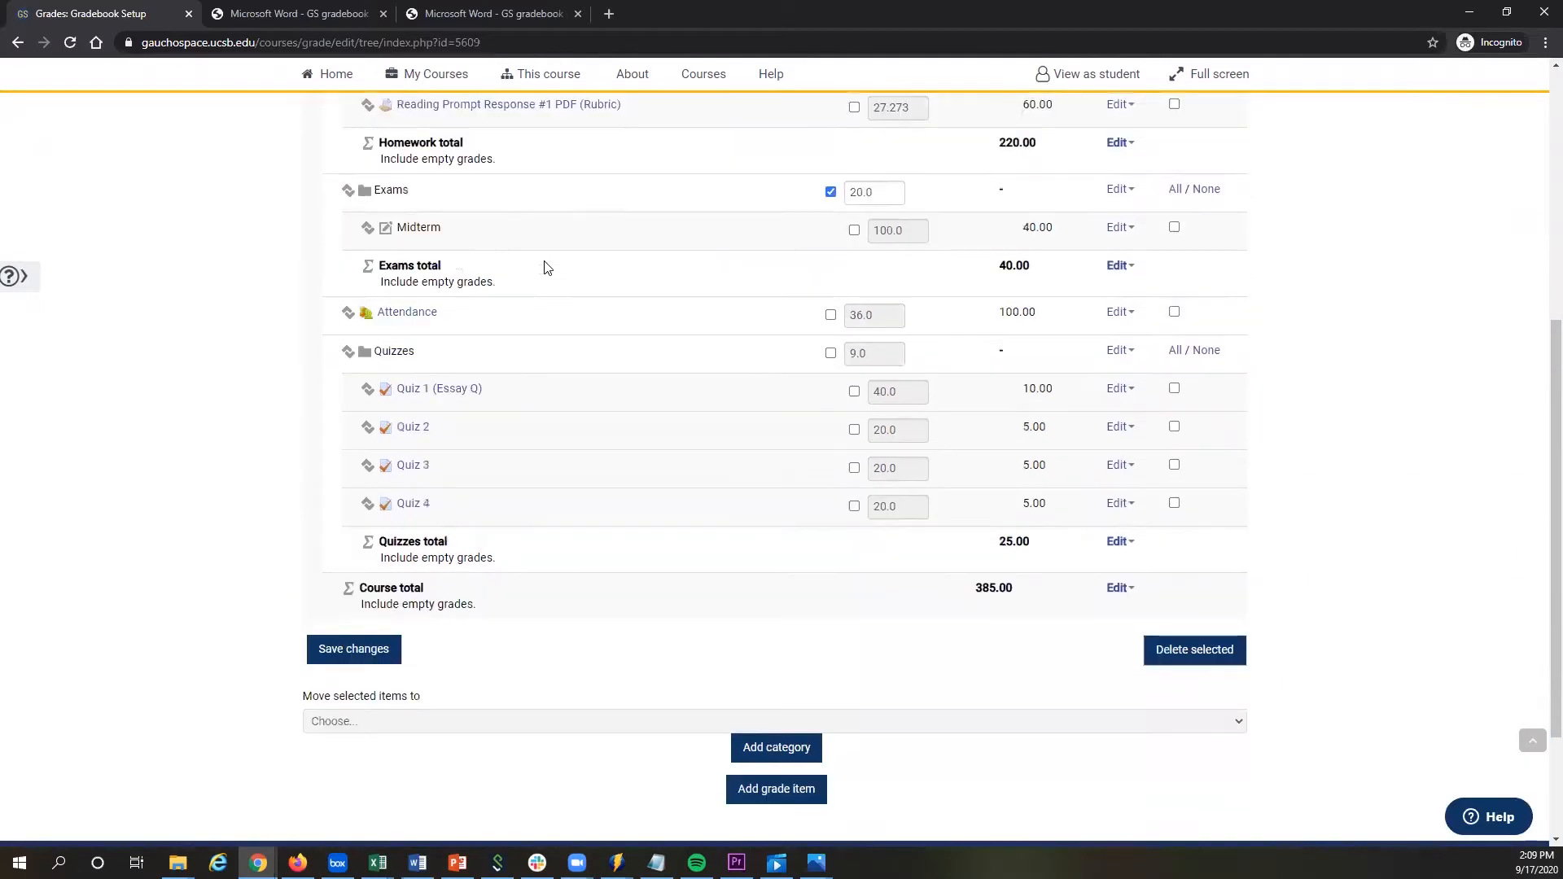
{"action": "scroll", "coordinate": [600, 412], "scroll_direction": "down", "scroll_amount": 2}
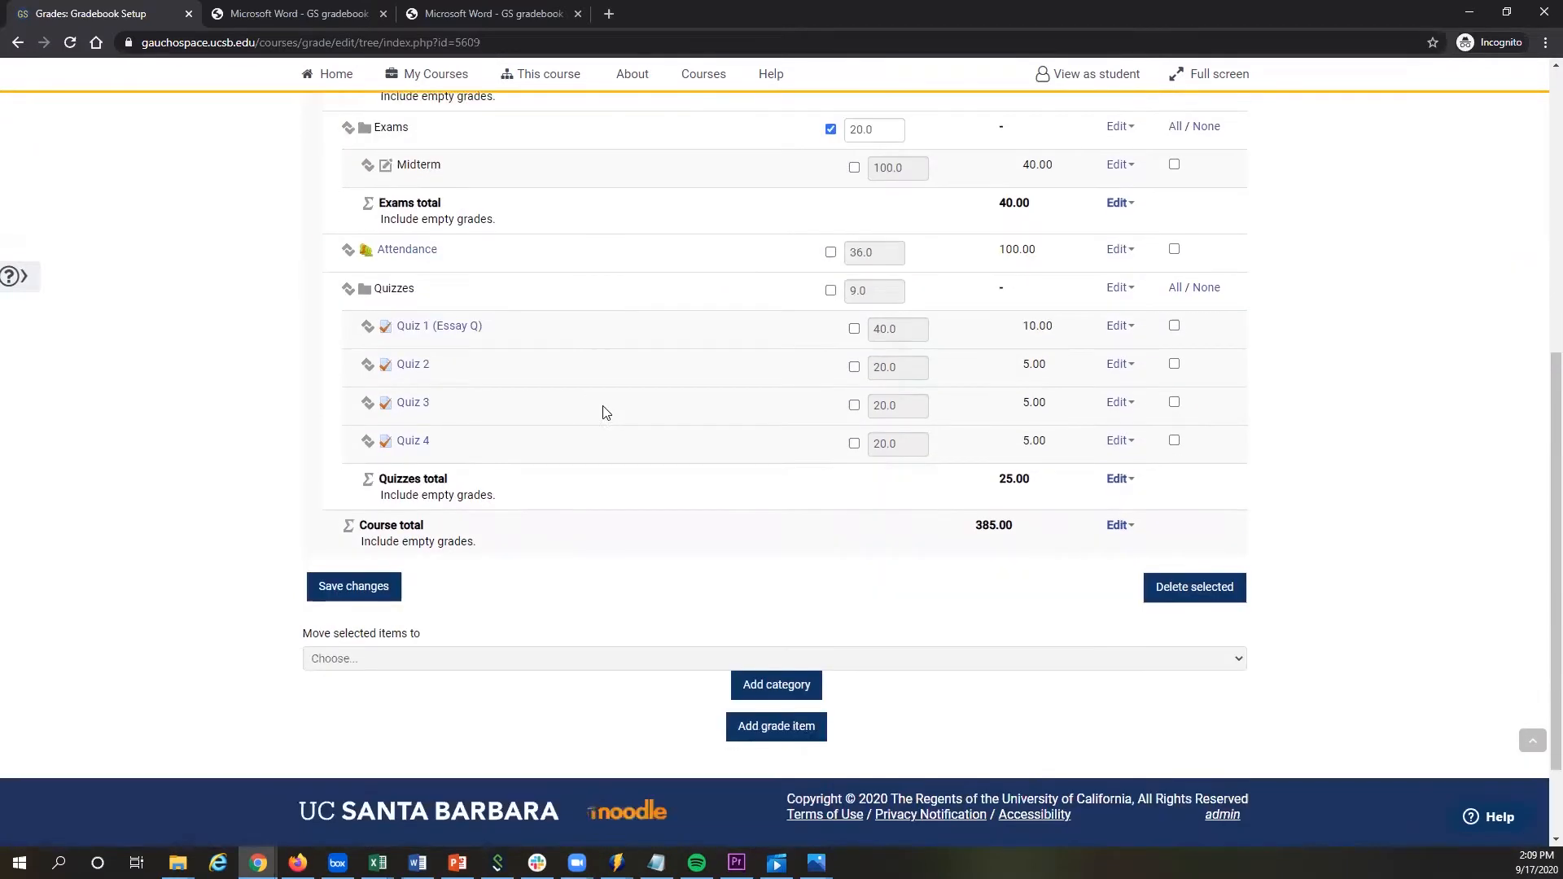
{"action": "scroll", "coordinate": [603, 324], "scroll_direction": "up", "scroll_amount": 1}
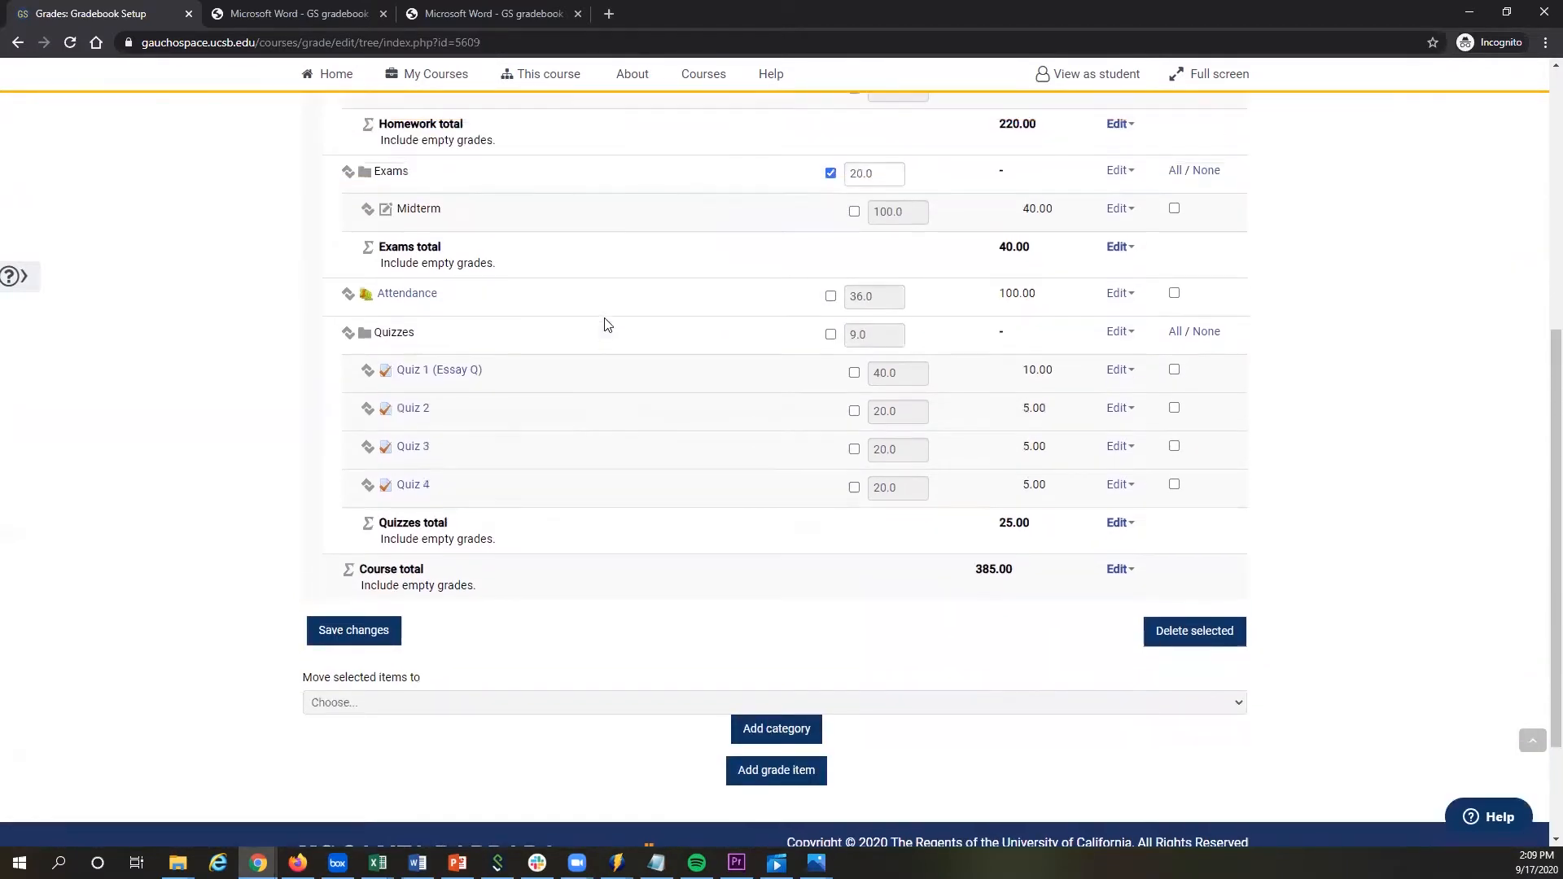
Add a grade item named Final, assign it to the Exams grade category and save it.
{"action": "left_click", "coordinate": [754, 779]}
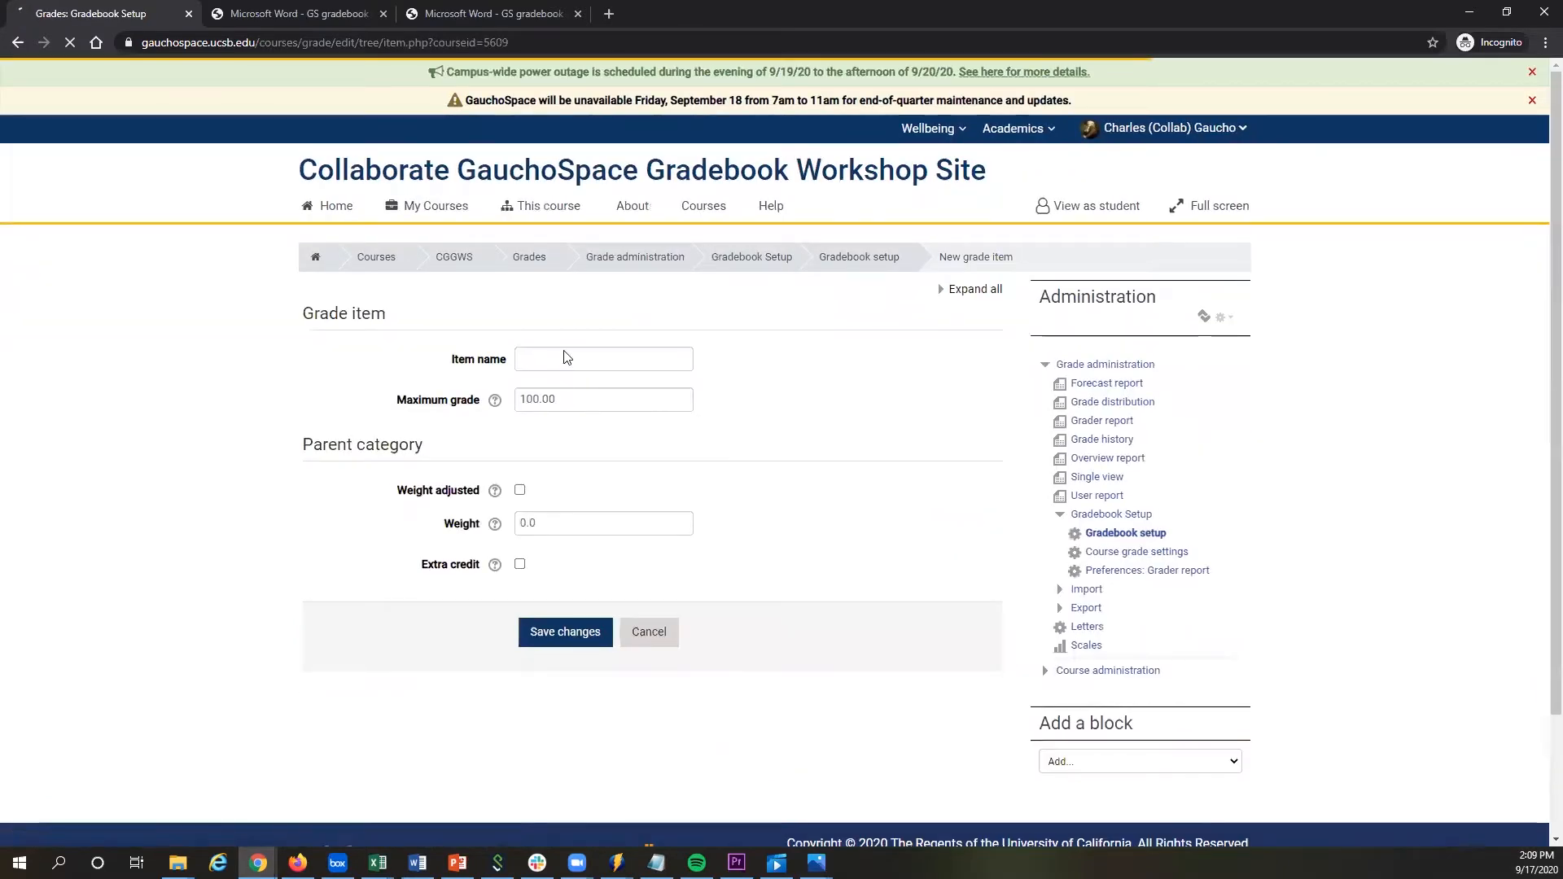
{"action": "left_click", "coordinate": [566, 363]}
{"action": "type", "text": "Final"}
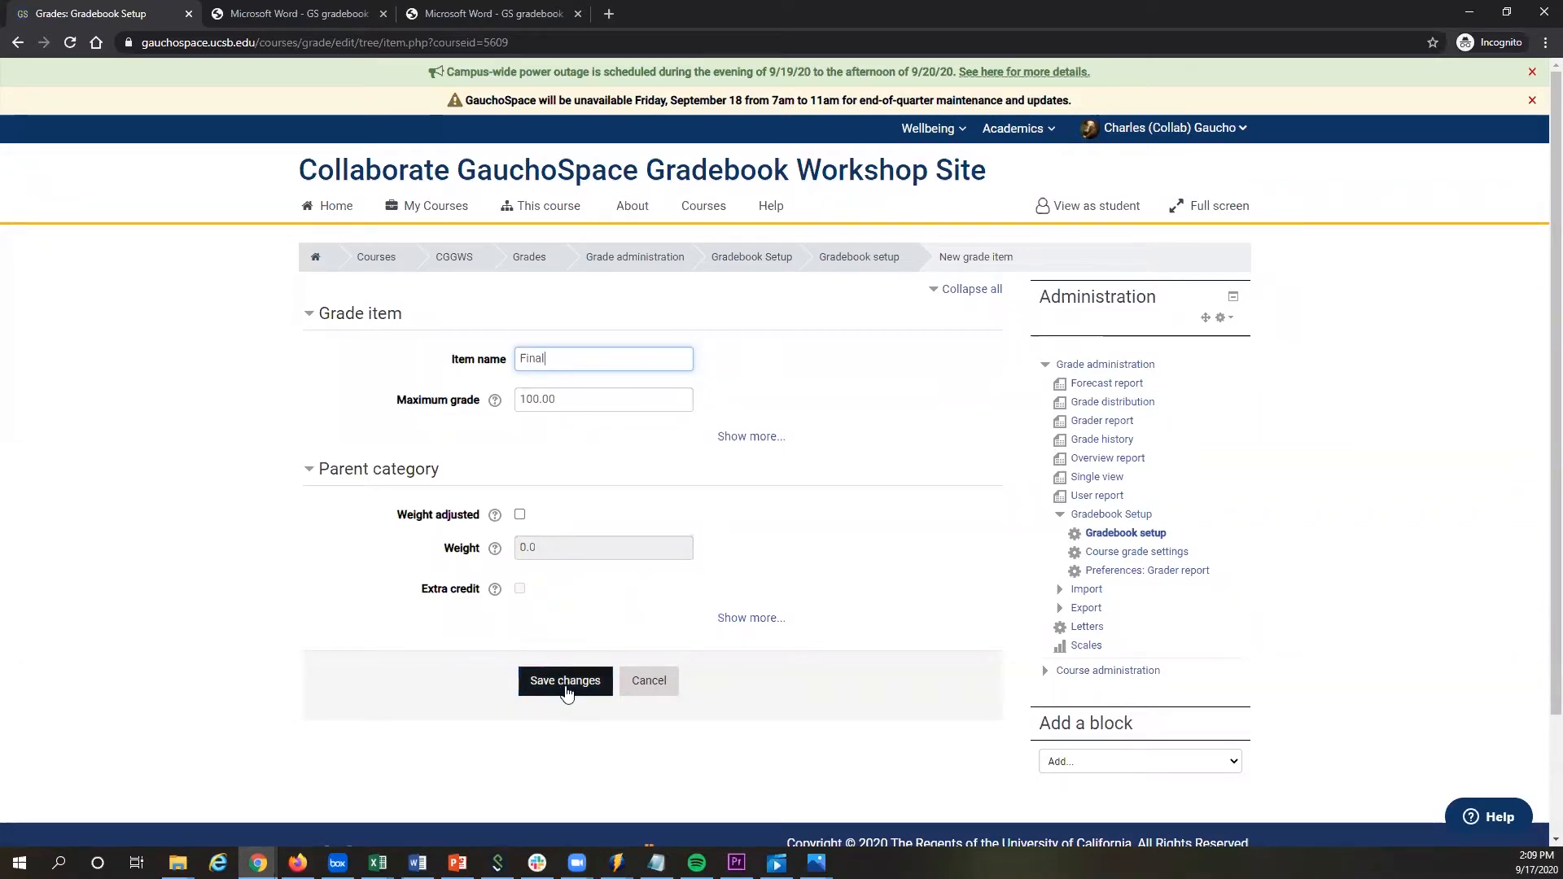
{"action": "left_click", "coordinate": [744, 617]}
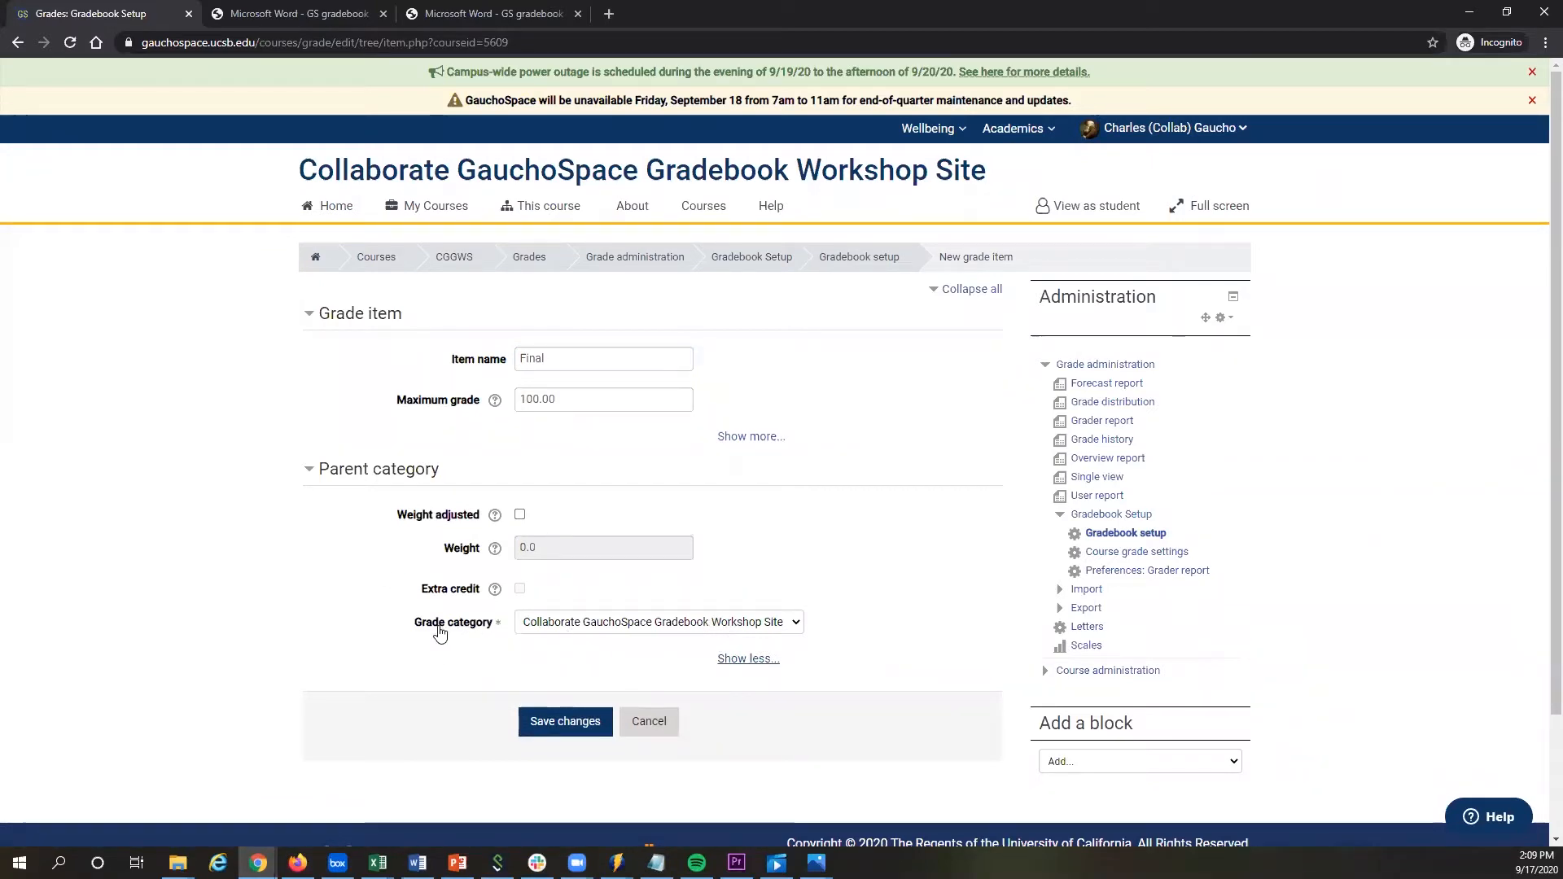
{"action": "left_click", "coordinate": [586, 624]}
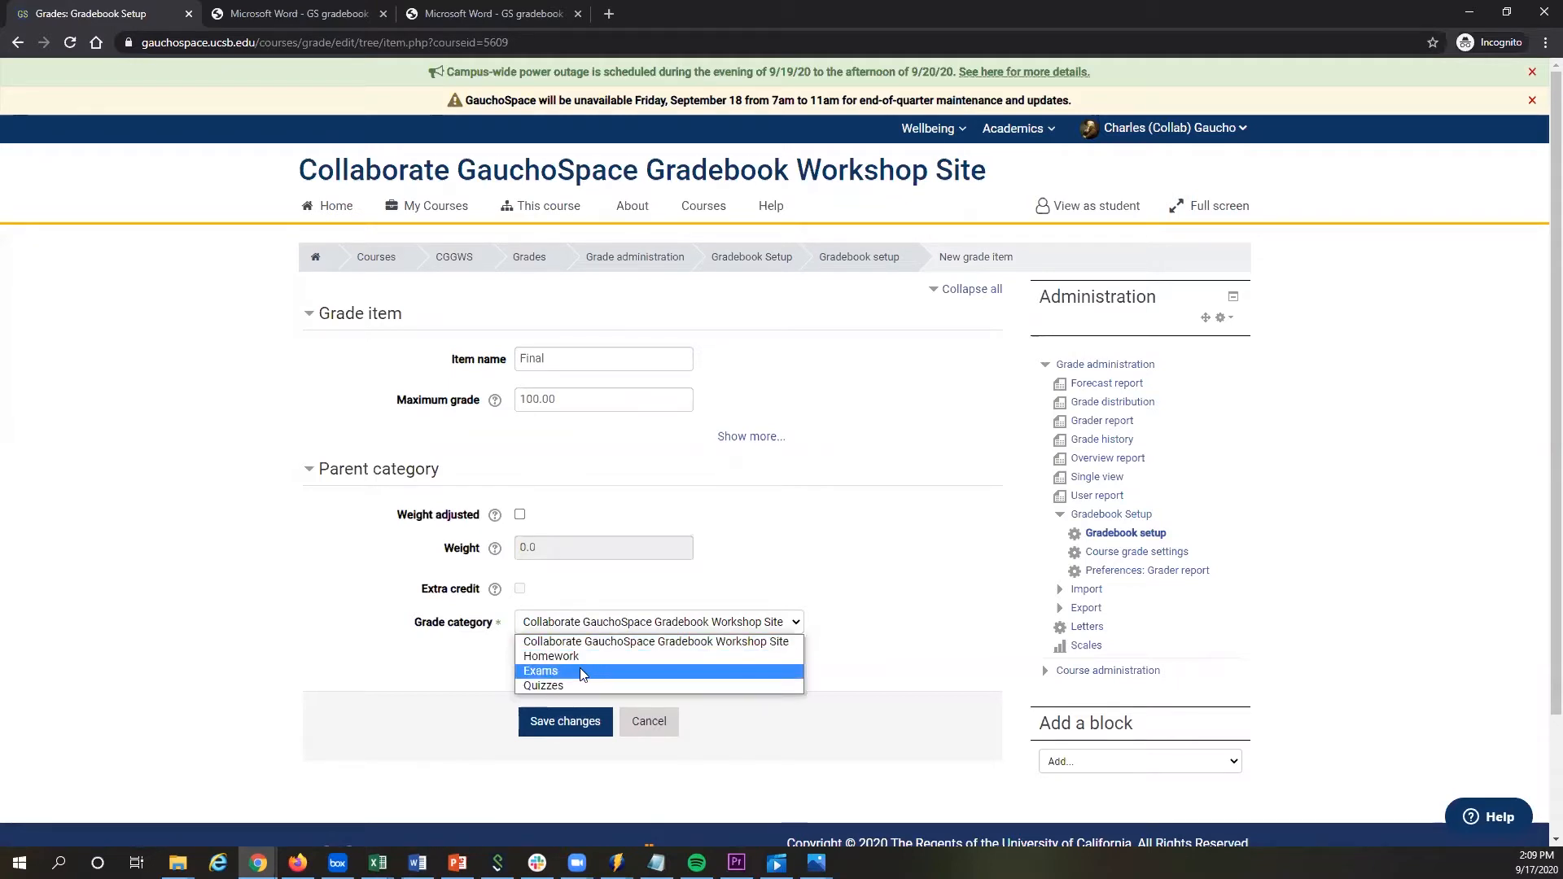
{"action": "left_click", "coordinate": [580, 668]}
{"action": "left_click", "coordinate": [567, 725]}
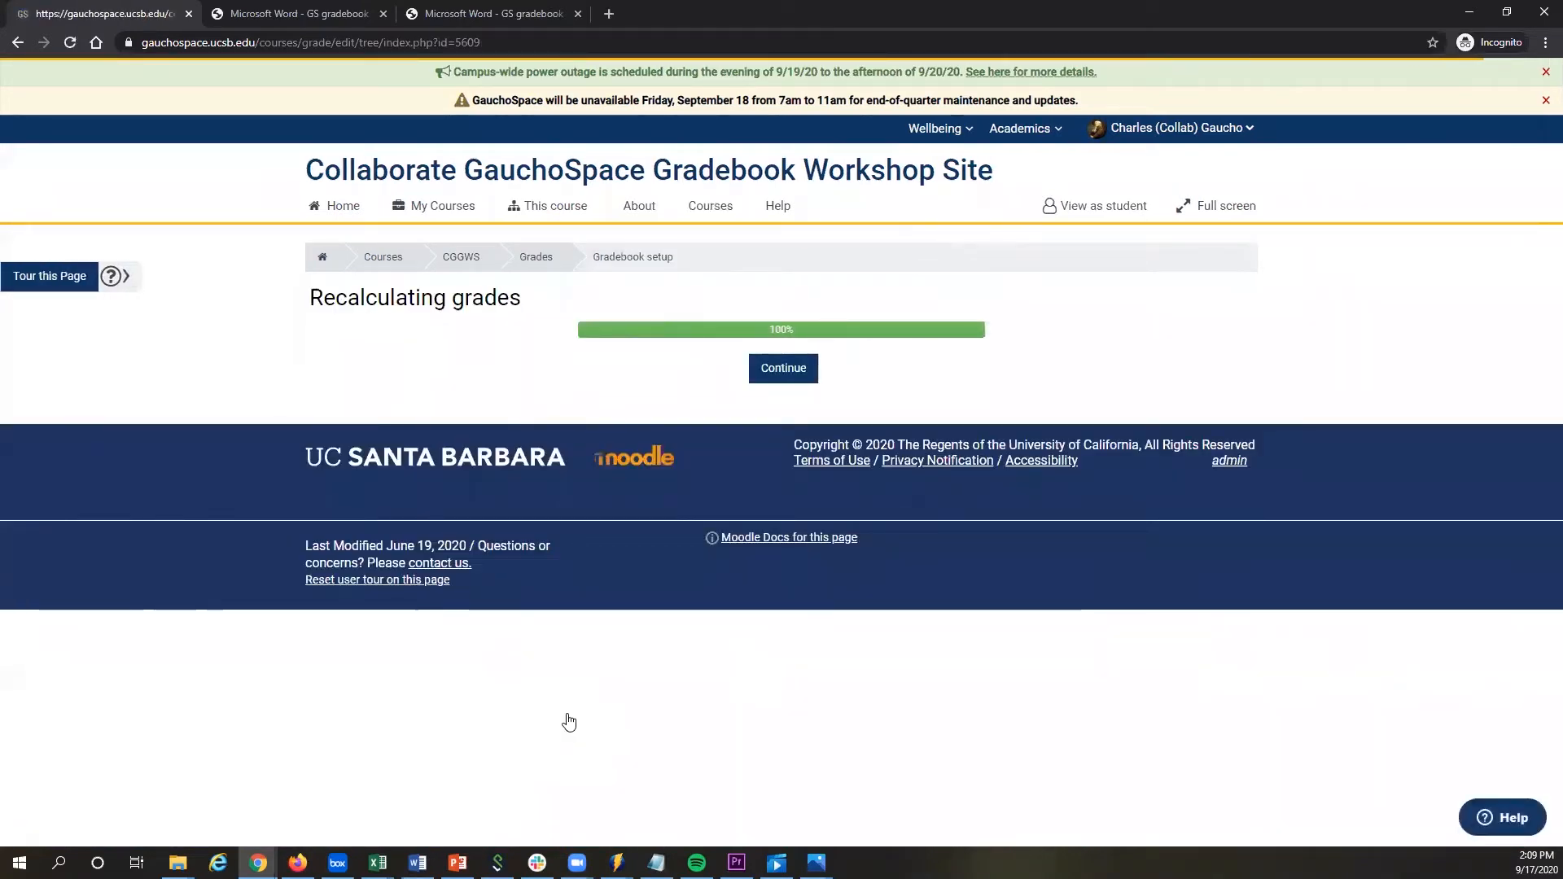
{"action": "left_click", "coordinate": [786, 370]}
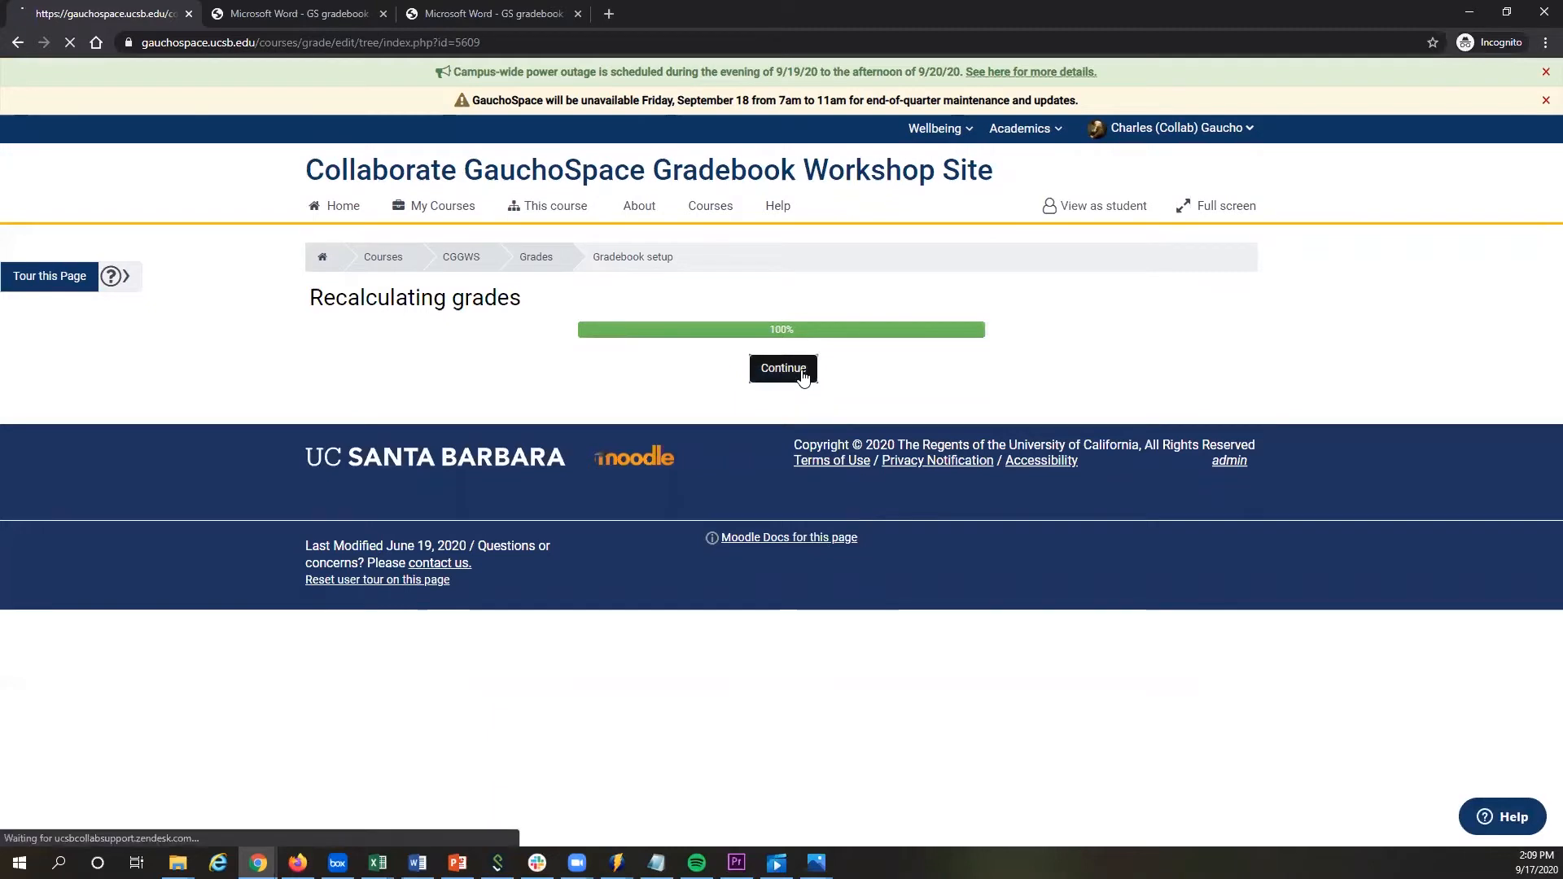
Review the gradebook's categories and items against the syllabus, including its Extra Credit section.
{"action": "scroll", "coordinate": [588, 488], "scroll_direction": "down", "scroll_amount": 5}
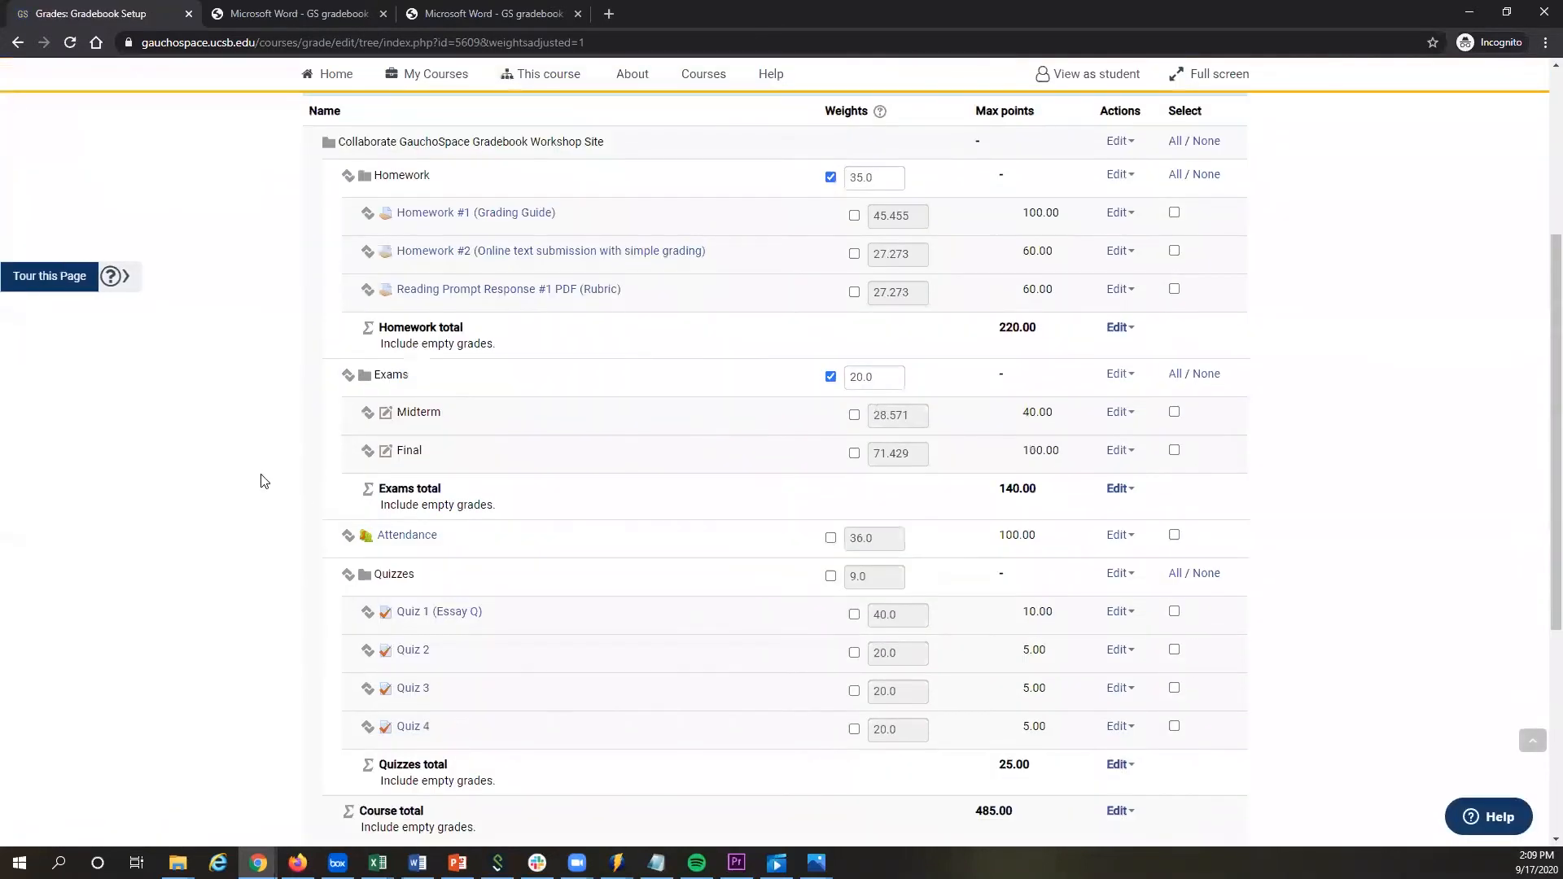
{"action": "scroll", "coordinate": [260, 480], "scroll_direction": "up", "scroll_amount": 1}
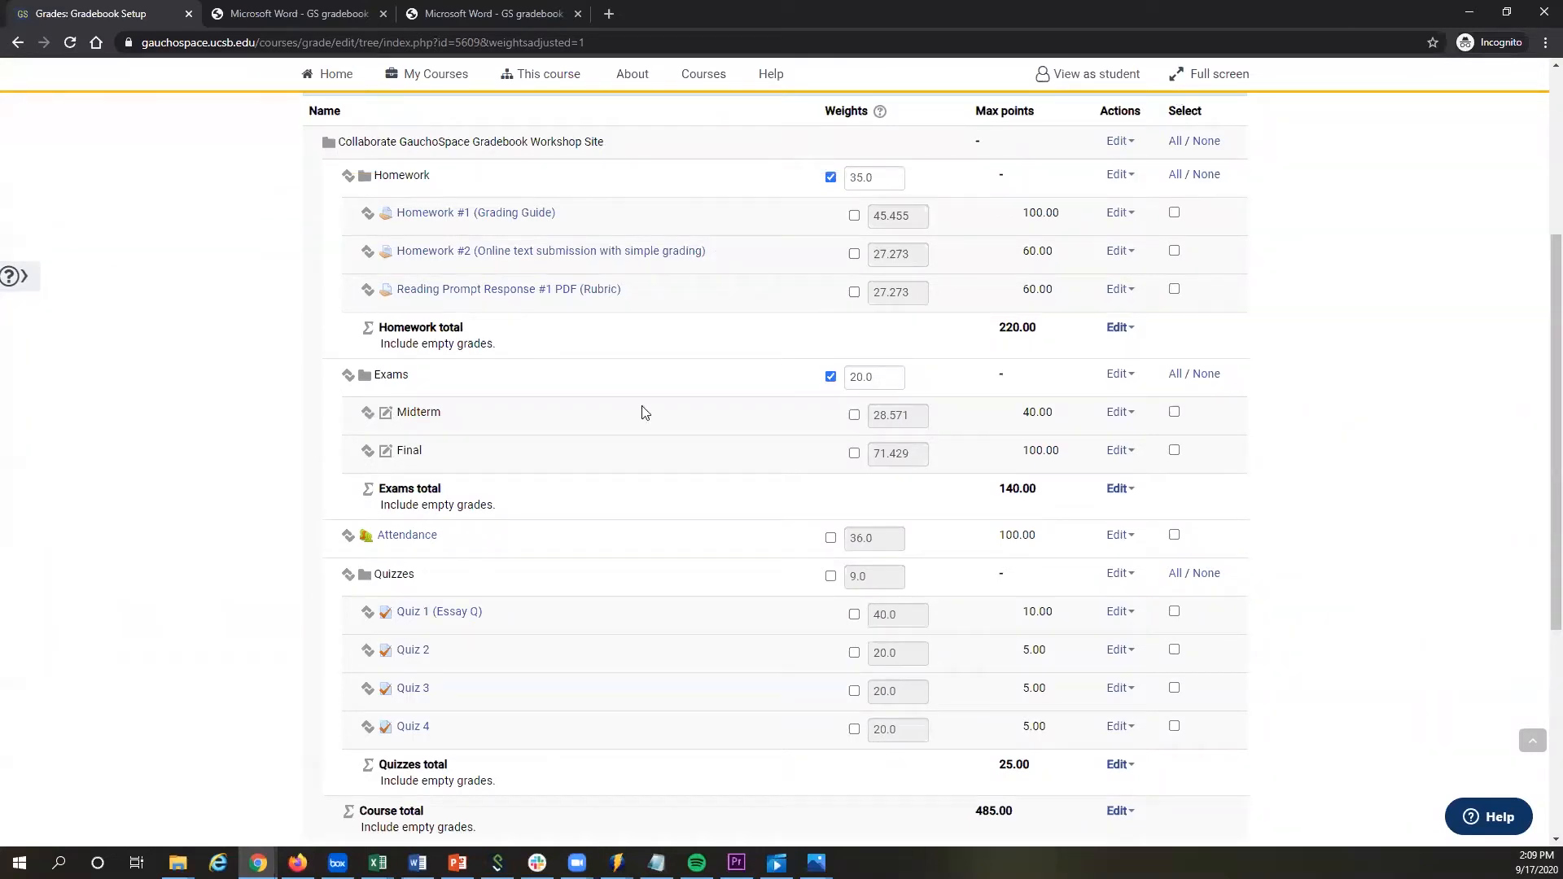
{"action": "scroll", "coordinate": [271, 516], "scroll_direction": "down", "scroll_amount": 1}
{"action": "scroll", "coordinate": [274, 509], "scroll_direction": "up", "scroll_amount": 1}
{"action": "scroll", "coordinate": [787, 515], "scroll_direction": "down", "scroll_amount": 1}
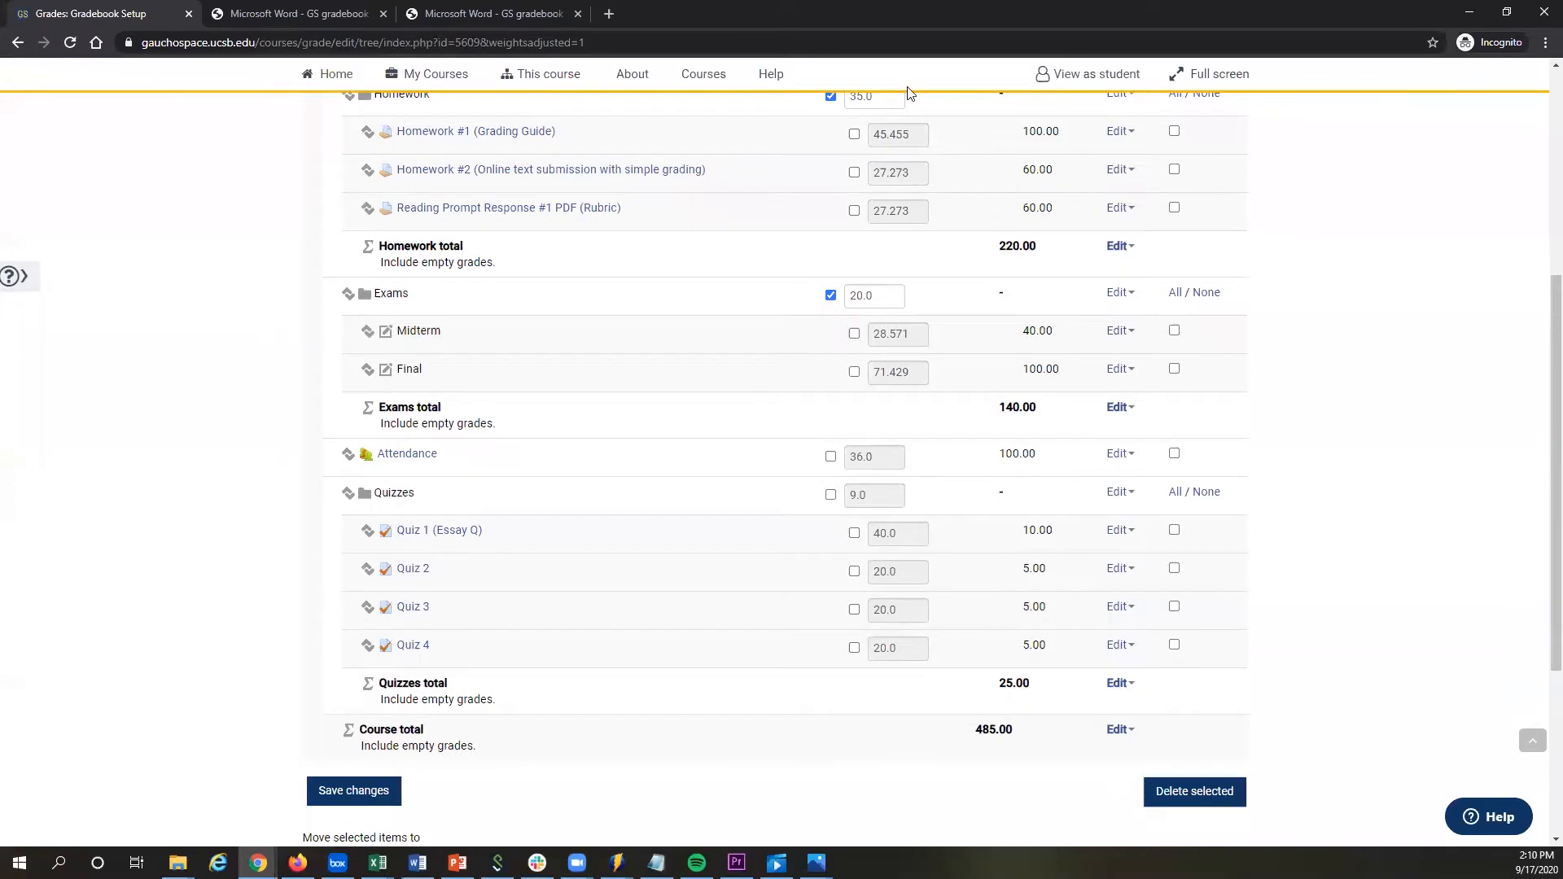
{"action": "key", "text": "ctrl+Tab"}
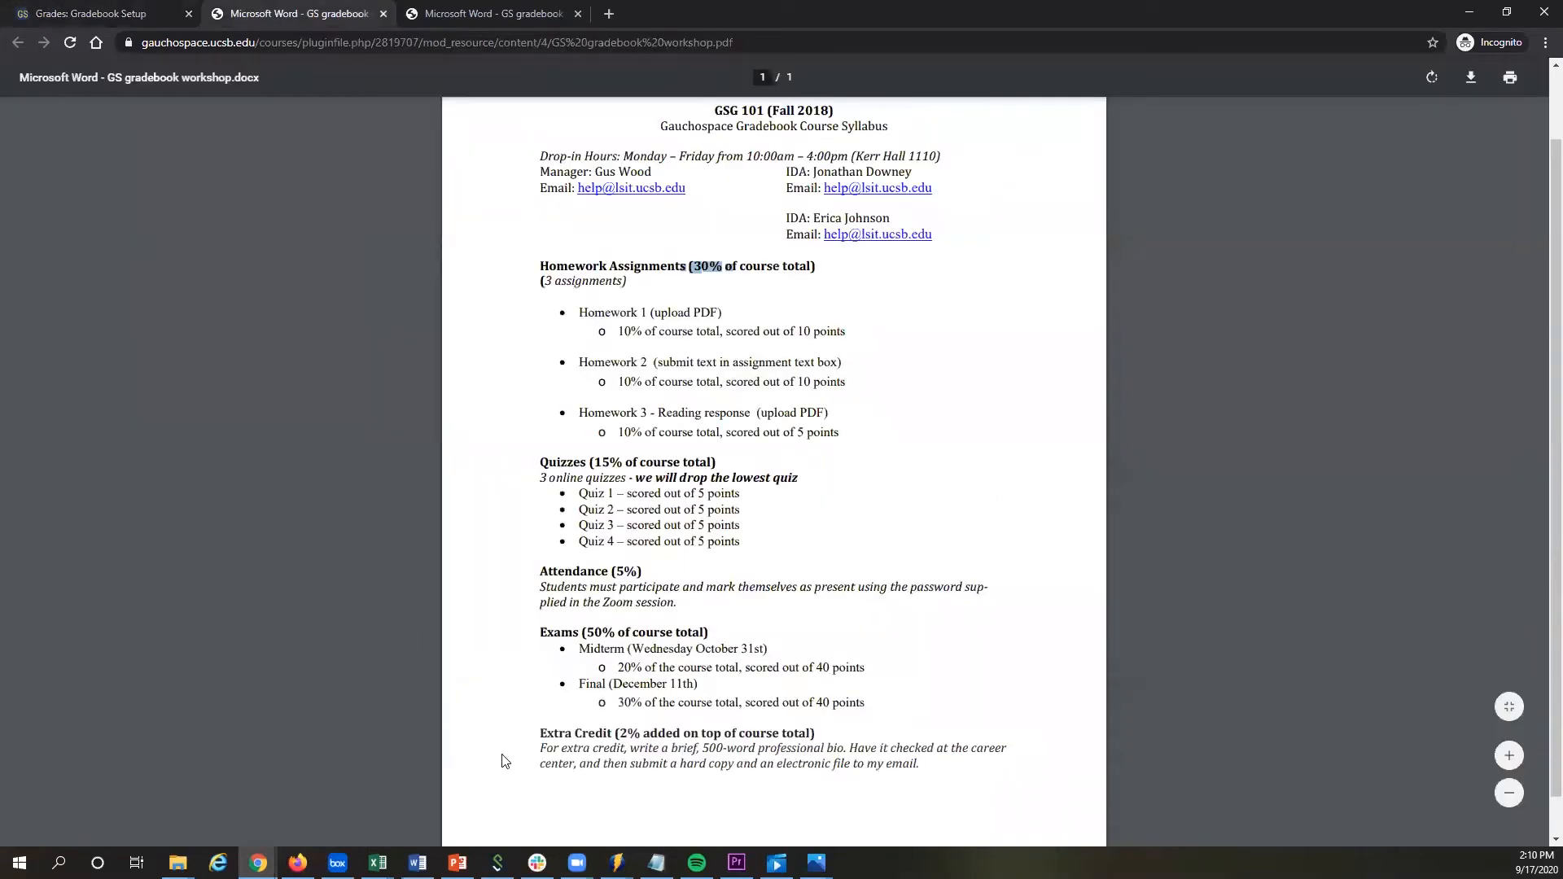
{"action": "left_click", "coordinate": [754, 731]}
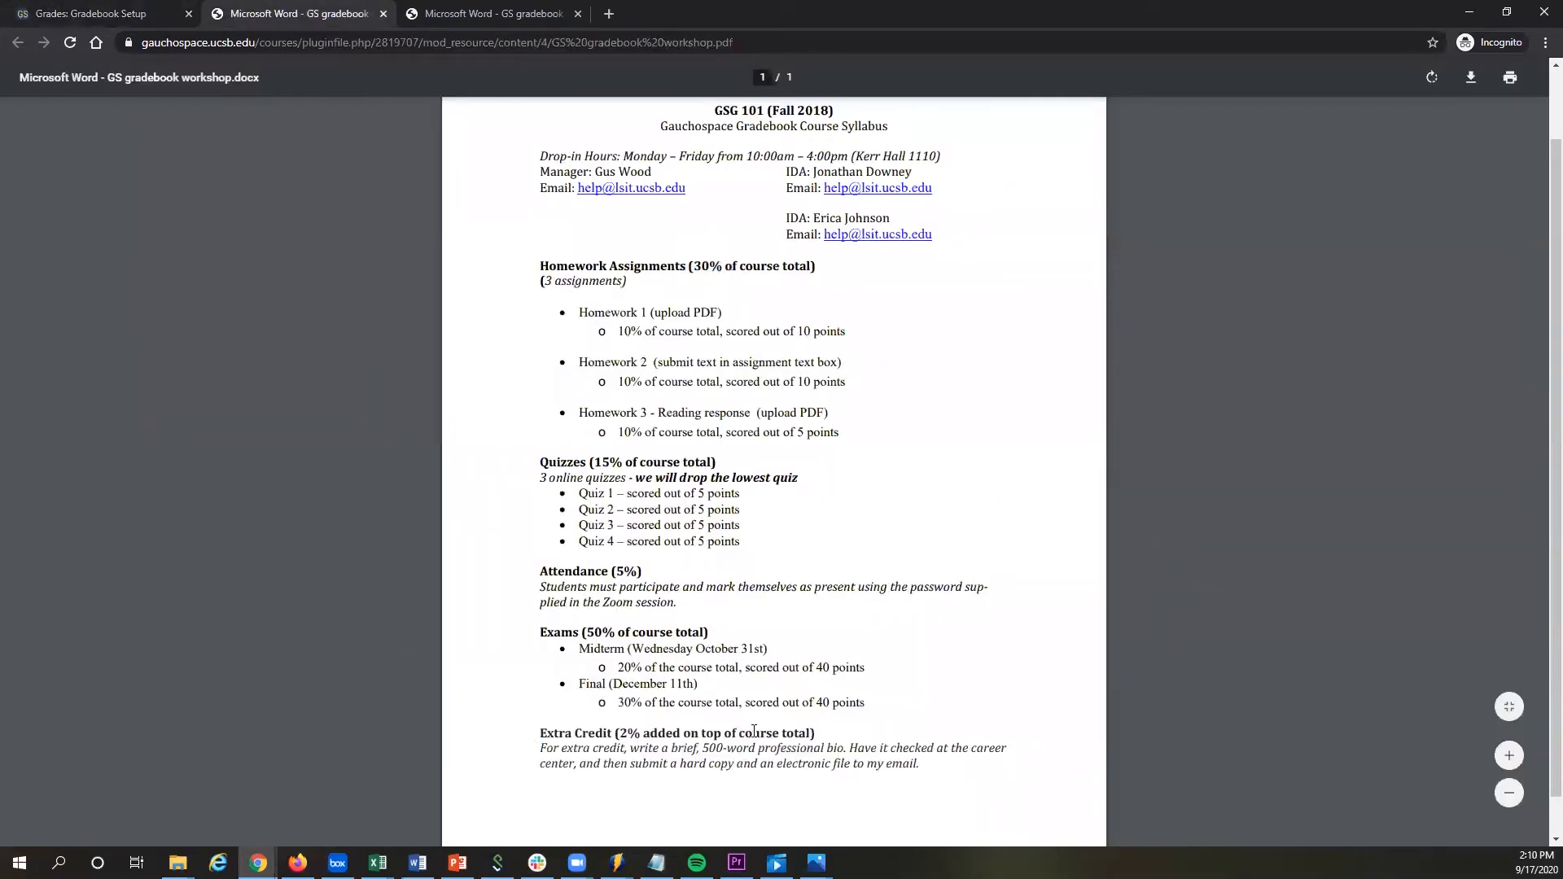
{"action": "left_click", "coordinate": [132, 18]}
{"action": "scroll", "coordinate": [675, 615], "scroll_direction": "down", "scroll_amount": 2}
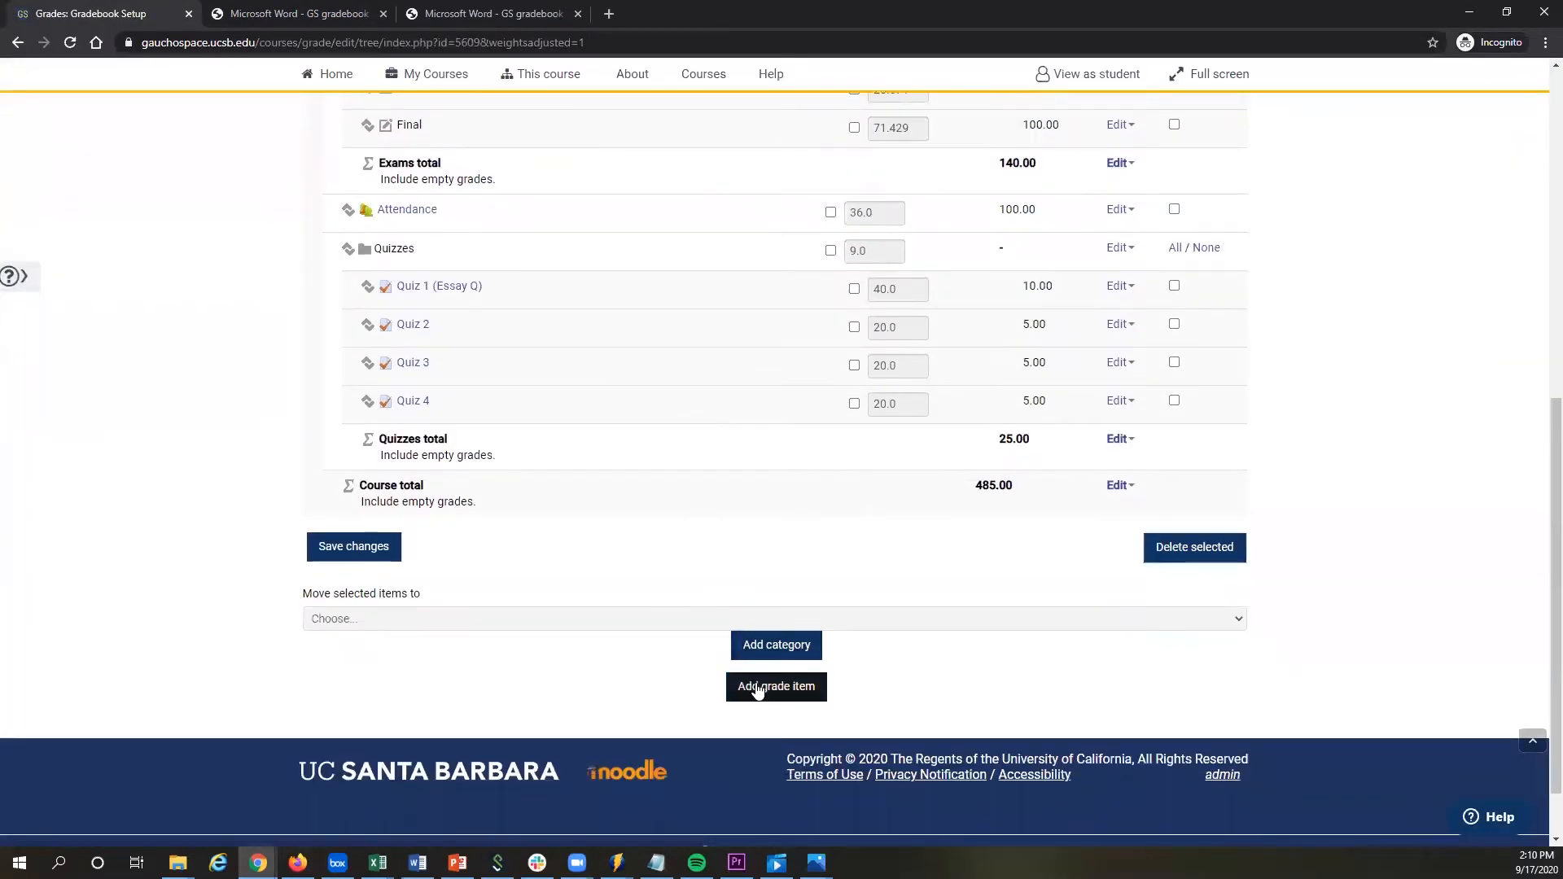
{"action": "scroll", "coordinate": [591, 570], "scroll_direction": "up", "scroll_amount": 4}
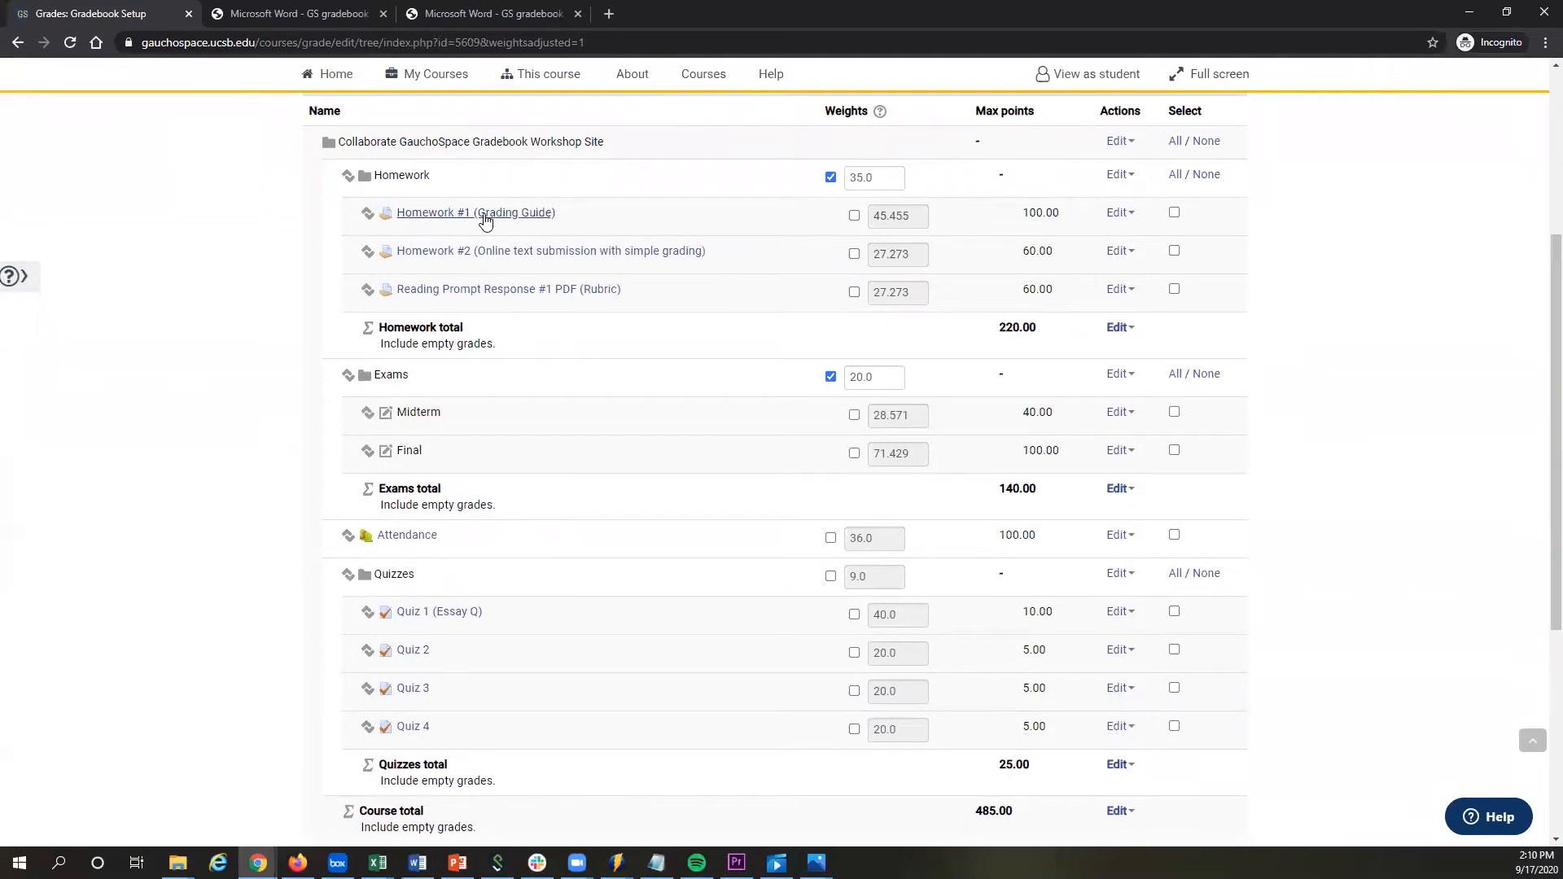
{"action": "scroll", "coordinate": [646, 624], "scroll_direction": "down", "scroll_amount": 4}
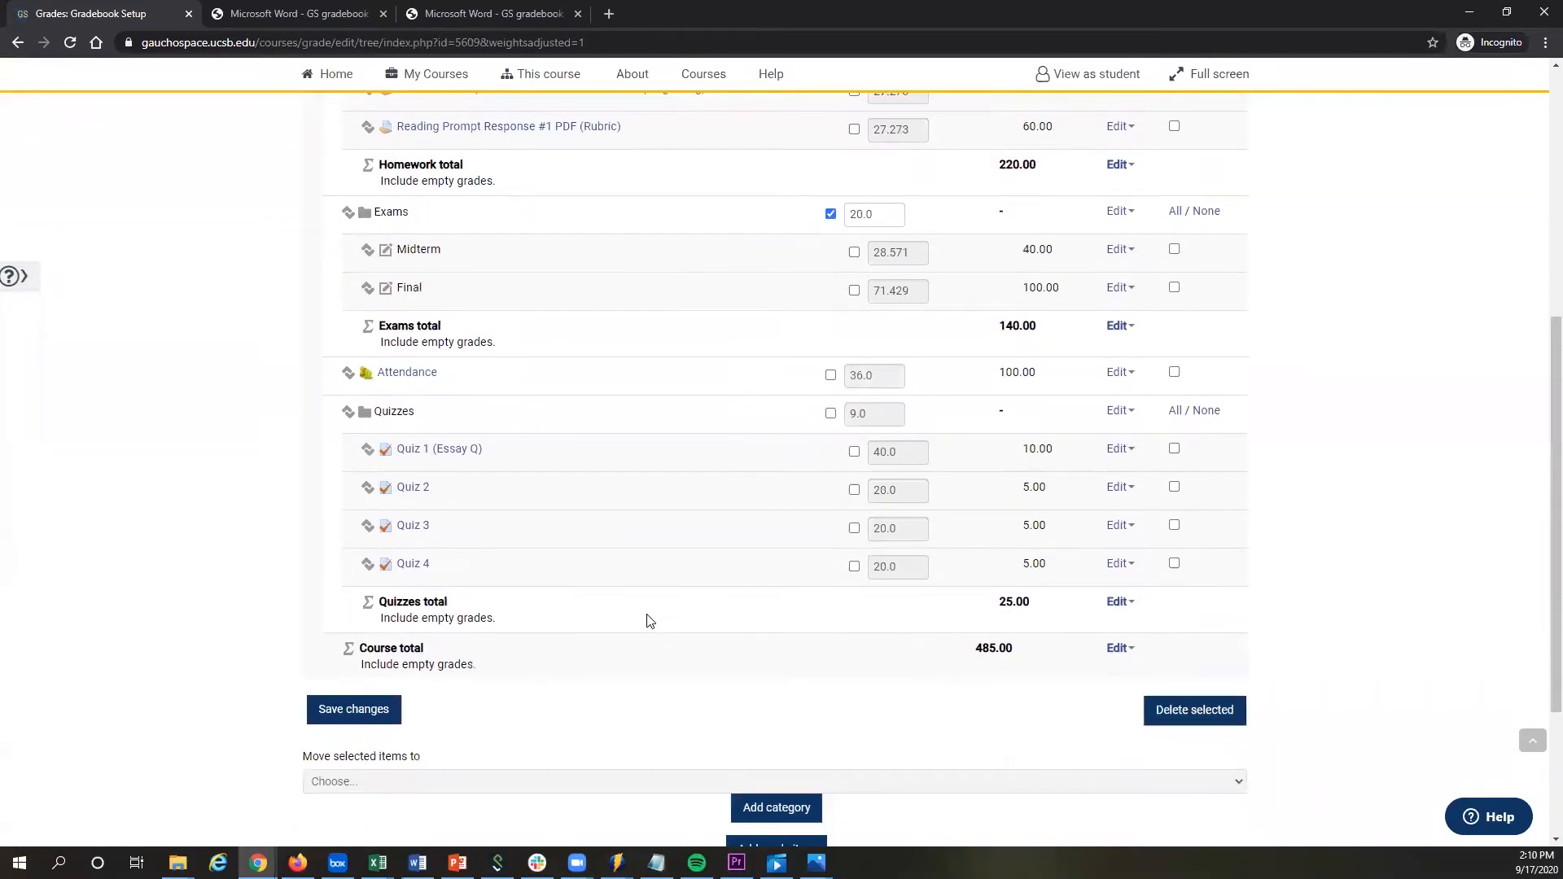
Add a grade item named Extra Credit at the course level of the gradebook and save it.
{"action": "left_click", "coordinate": [756, 692]}
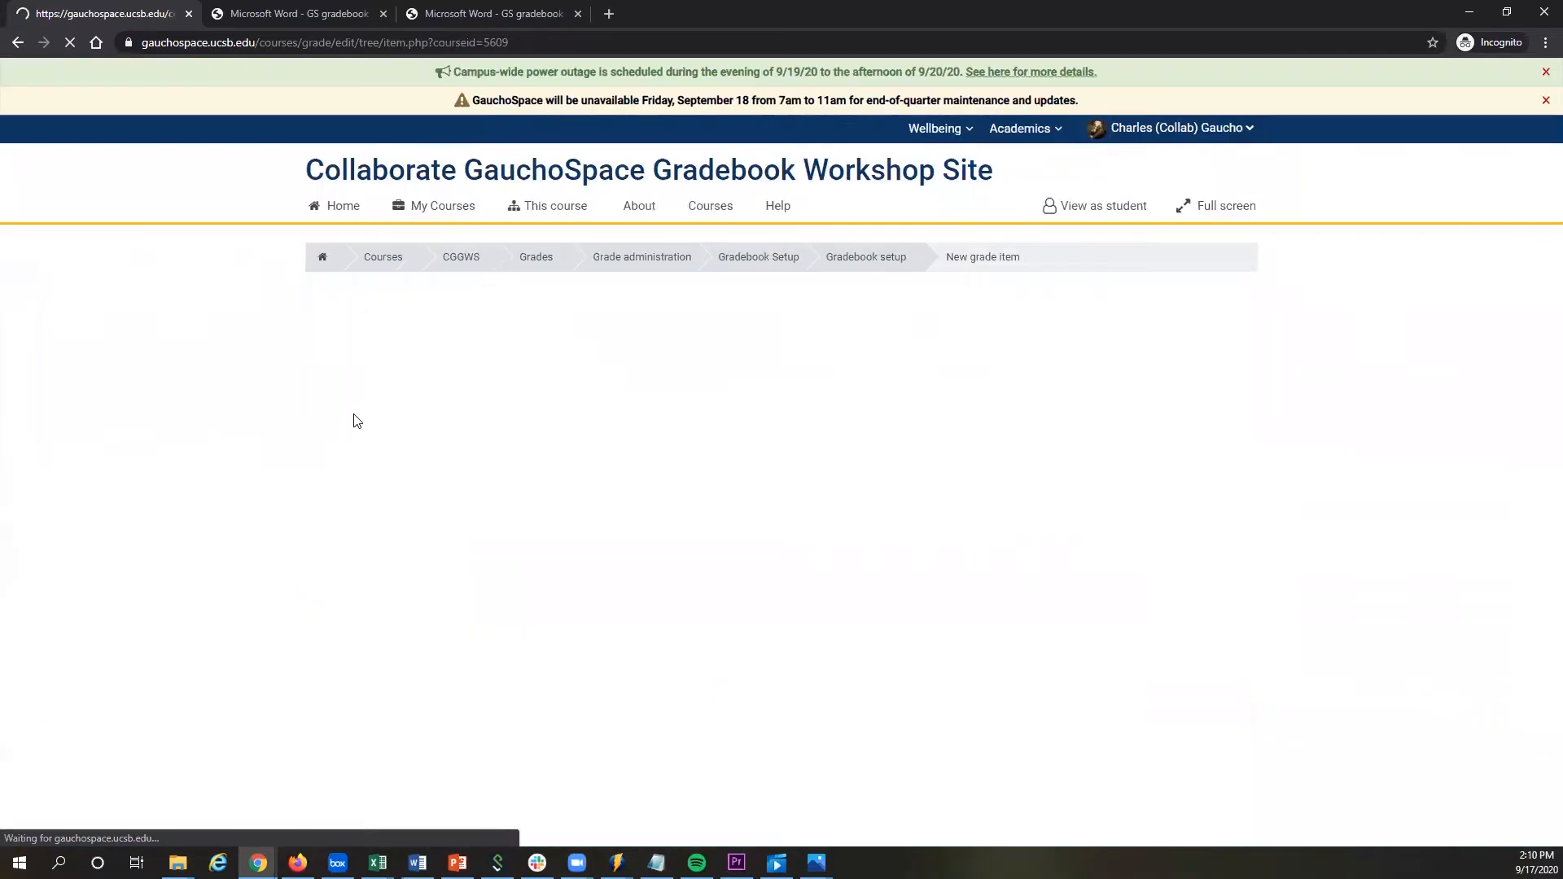
{"action": "left_click", "coordinate": [531, 360]}
{"action": "type", "text": "Extra Credit"}
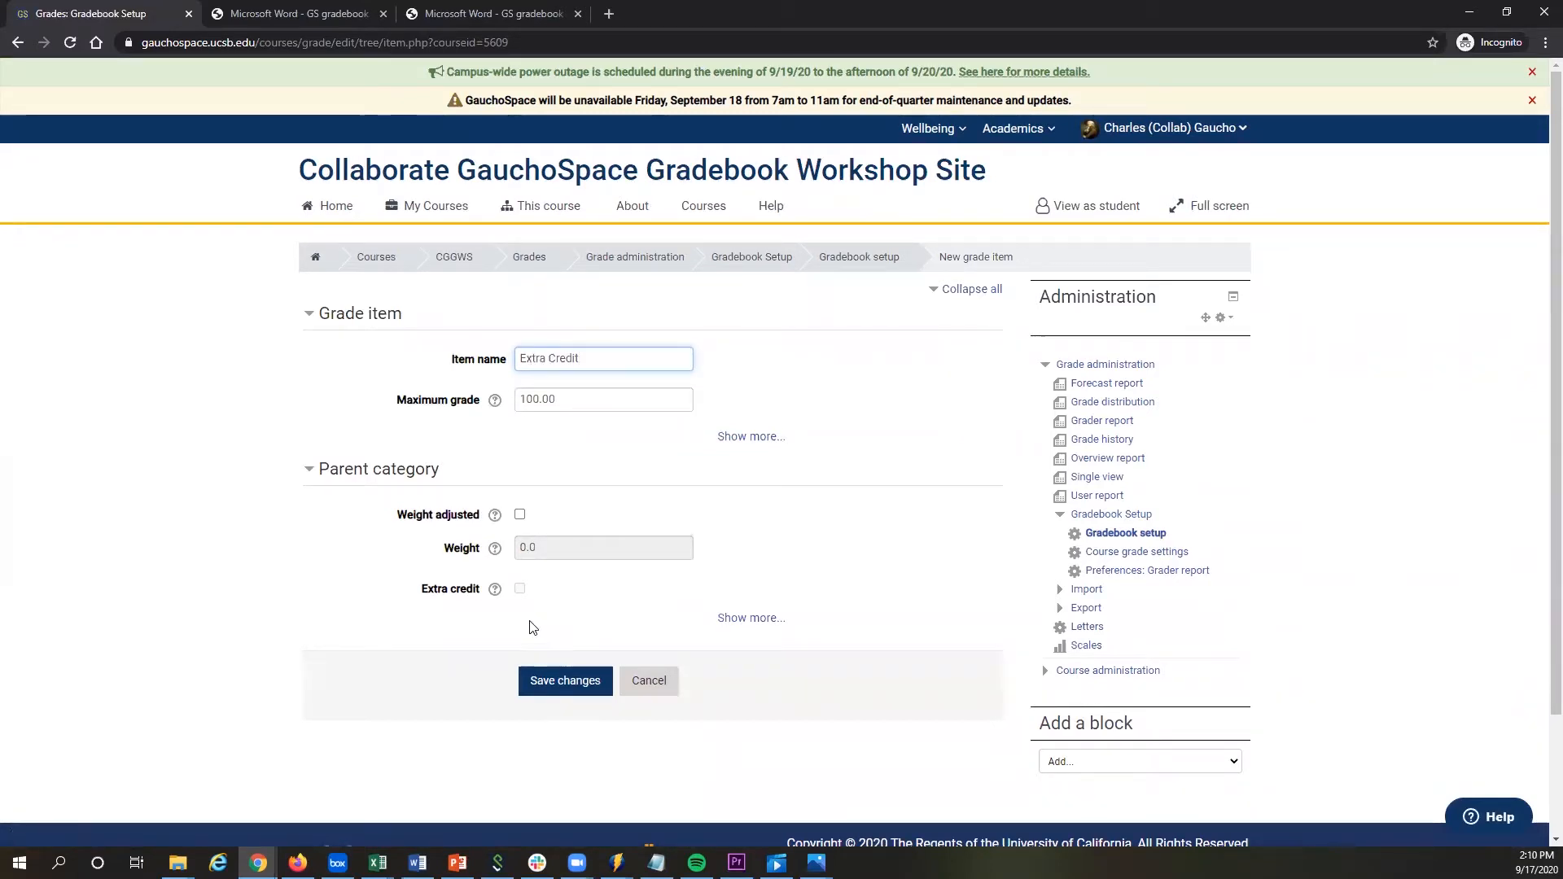
{"action": "left_click", "coordinate": [572, 619]}
{"action": "scroll", "coordinate": [570, 619], "scroll_direction": "down", "scroll_amount": 1}
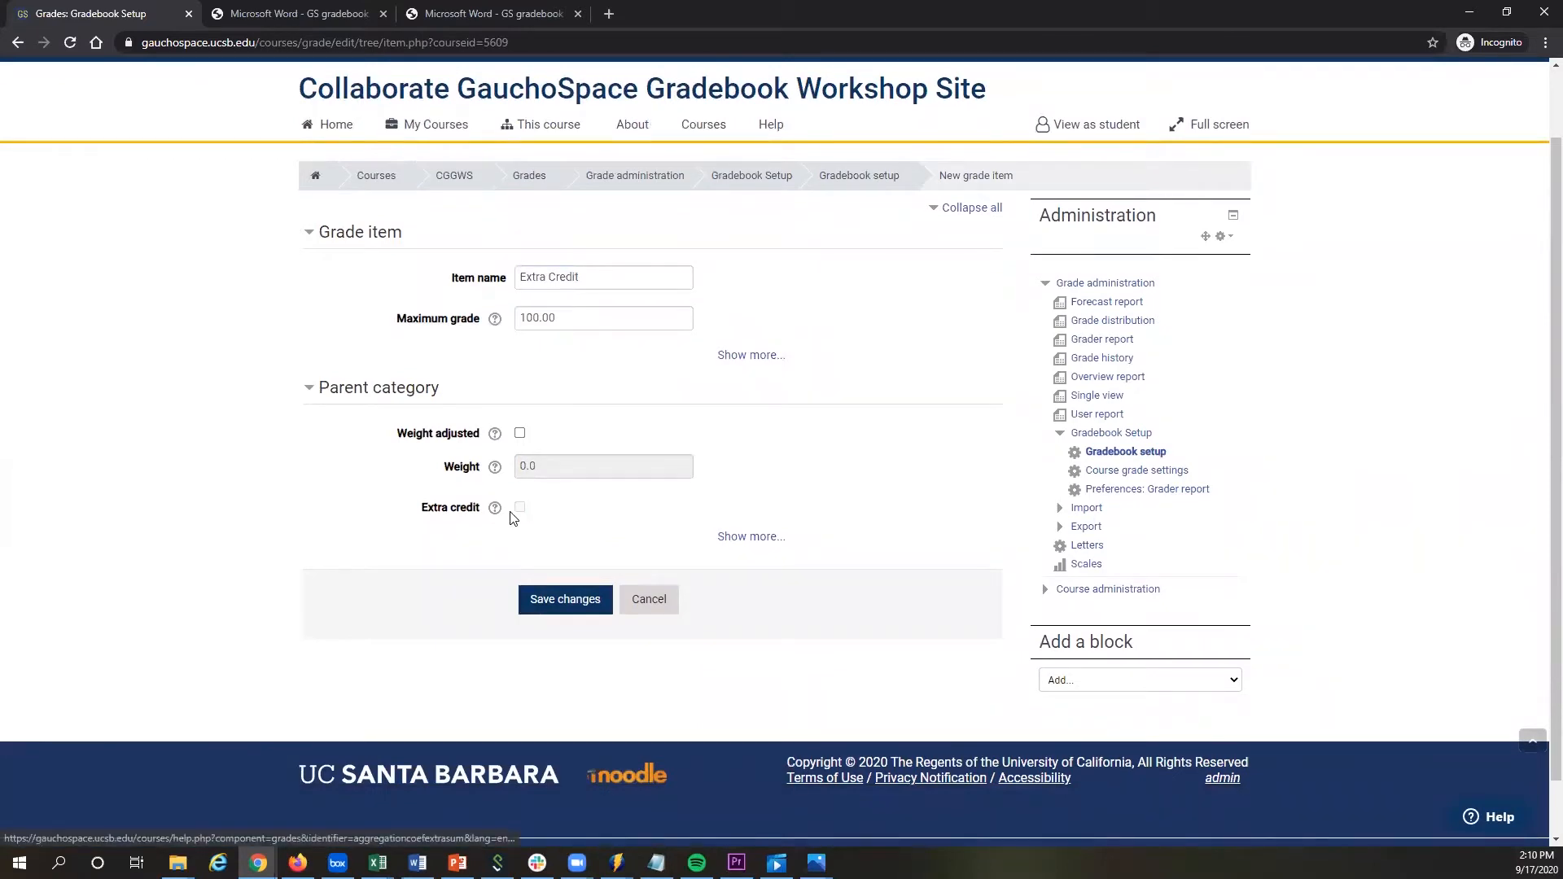
{"action": "left_click", "coordinate": [544, 601]}
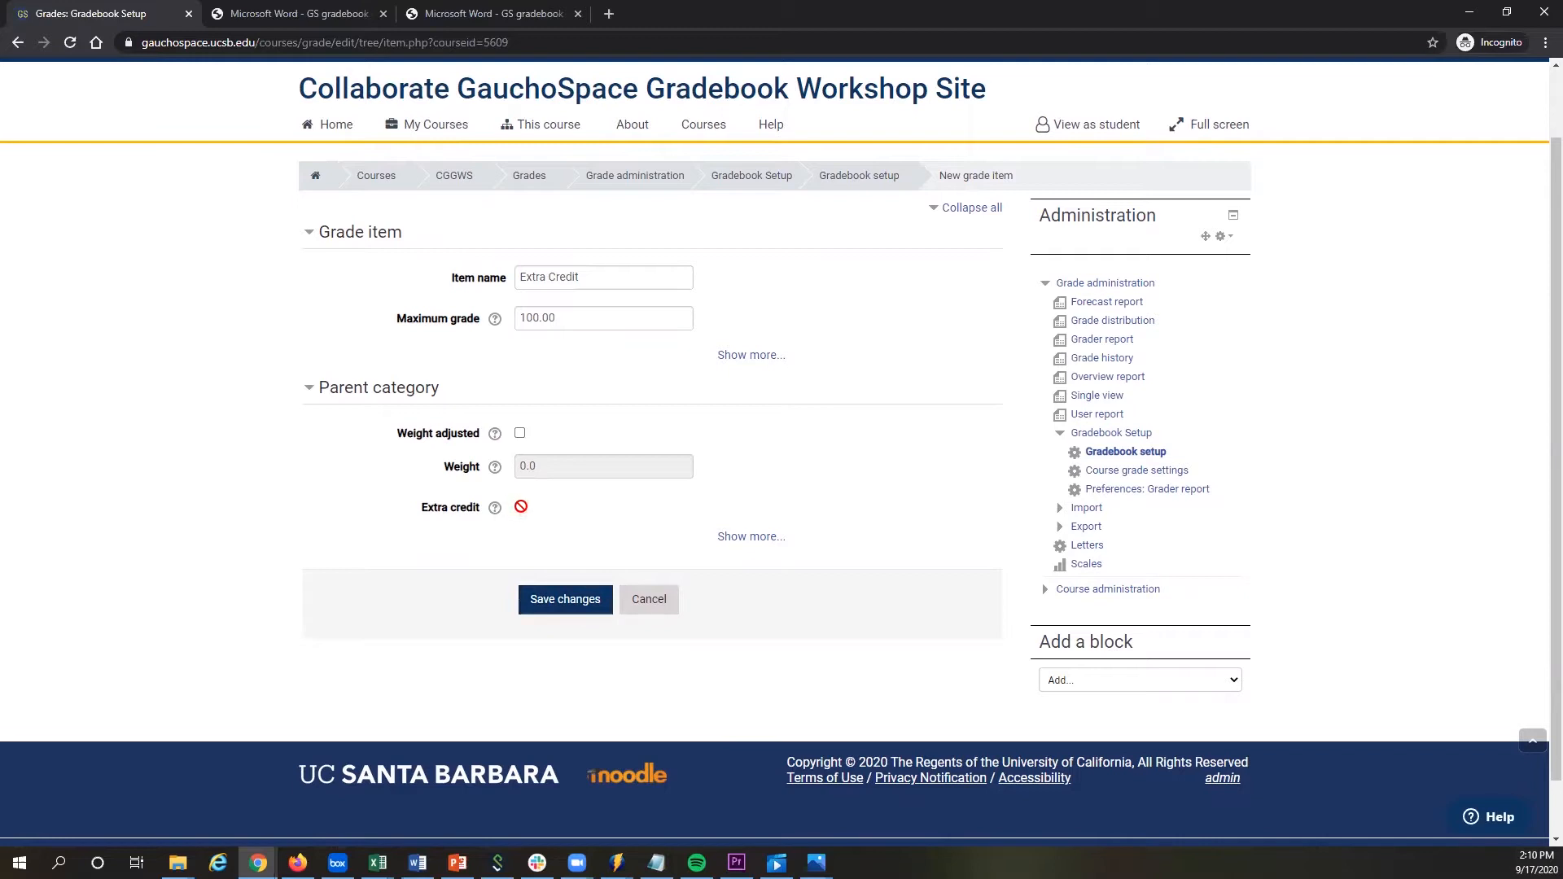
{"action": "left_click", "coordinate": [551, 603]}
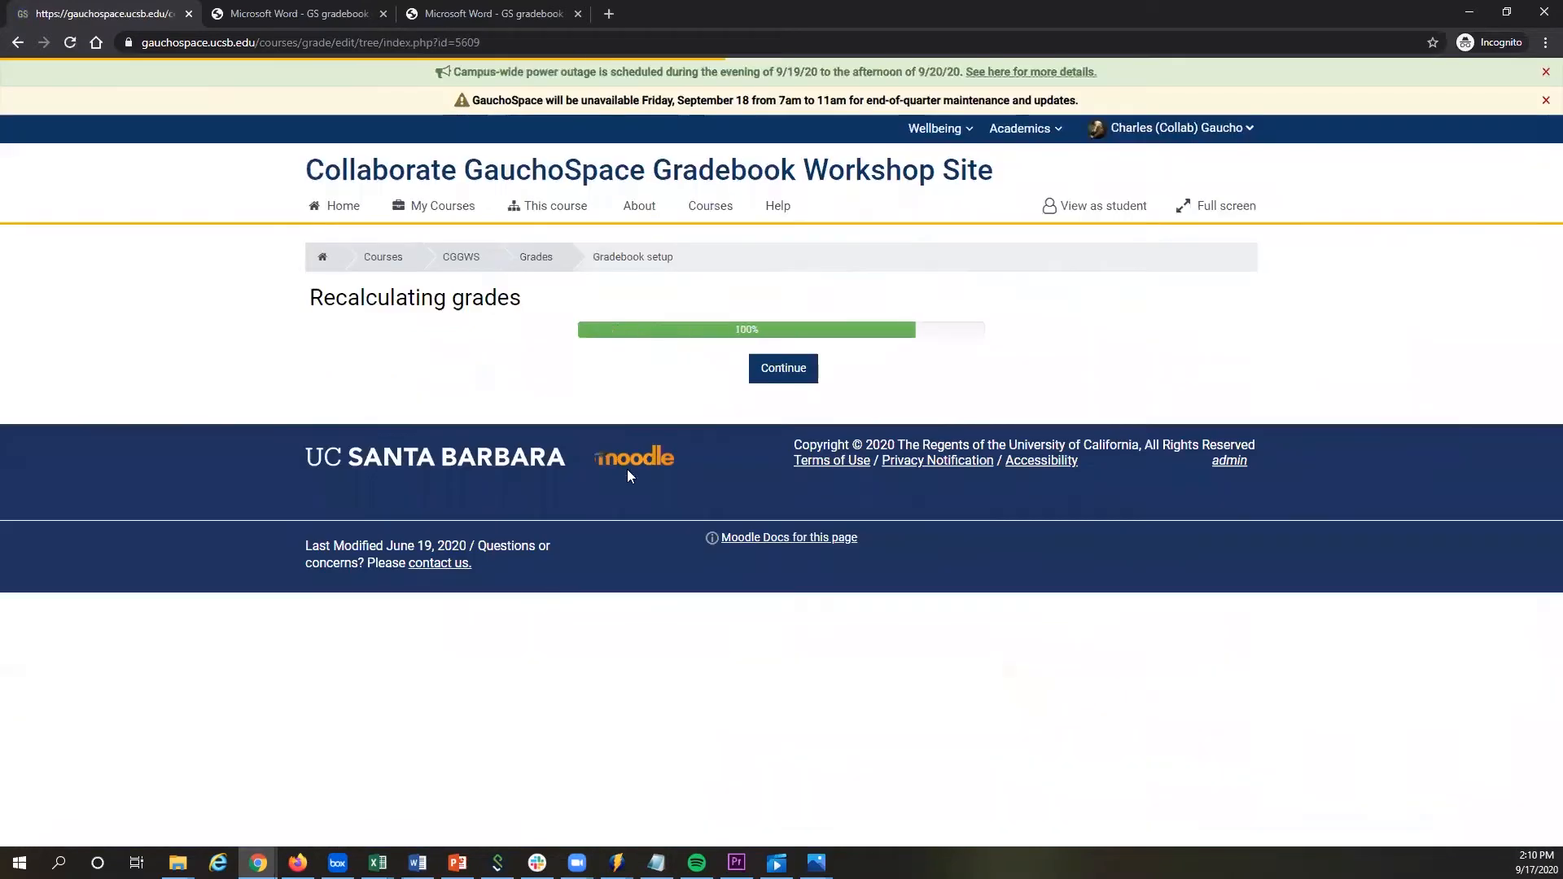
{"action": "left_click", "coordinate": [811, 371]}
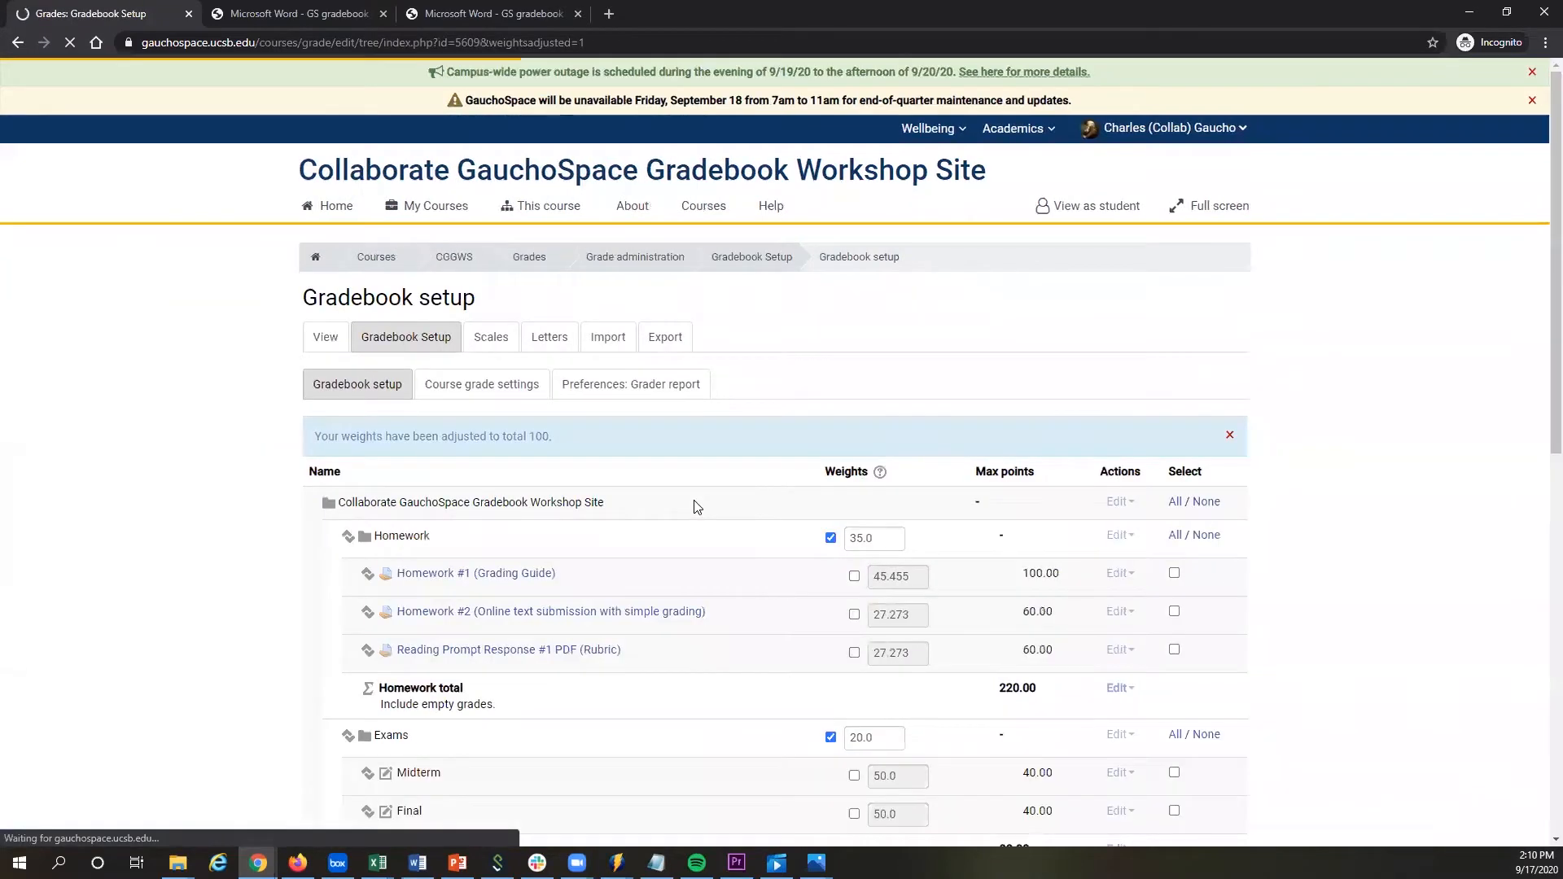
Edit the Extra Credit grade item so that it counts as extra credit, and save the change.
{"action": "scroll", "coordinate": [664, 551], "scroll_direction": "down", "scroll_amount": 8}
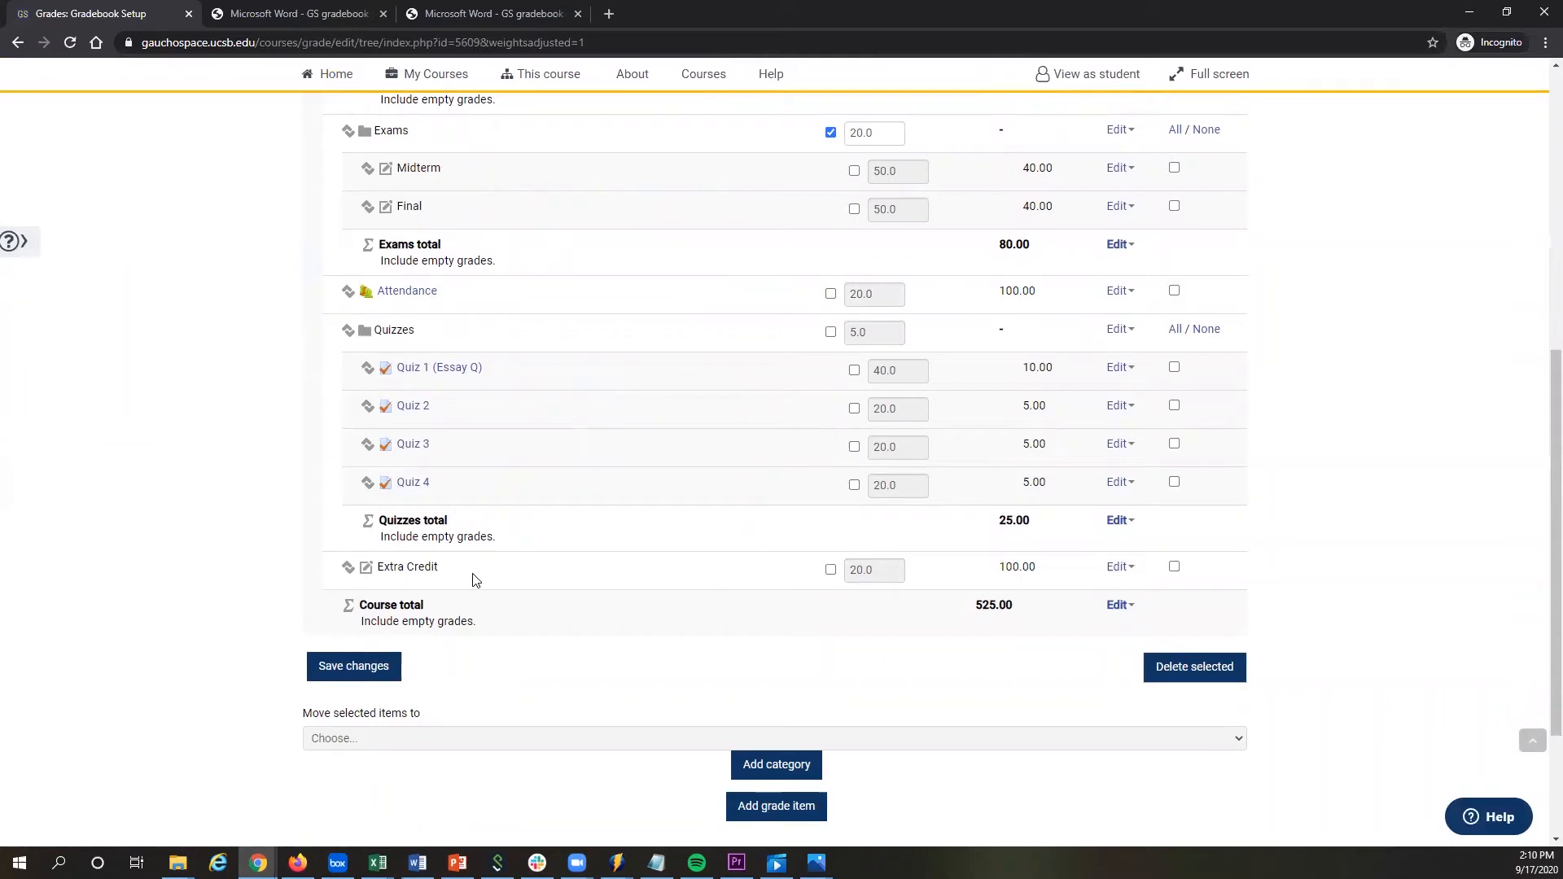
{"action": "left_click", "coordinate": [1118, 570]}
{"action": "left_click", "coordinate": [1144, 609]}
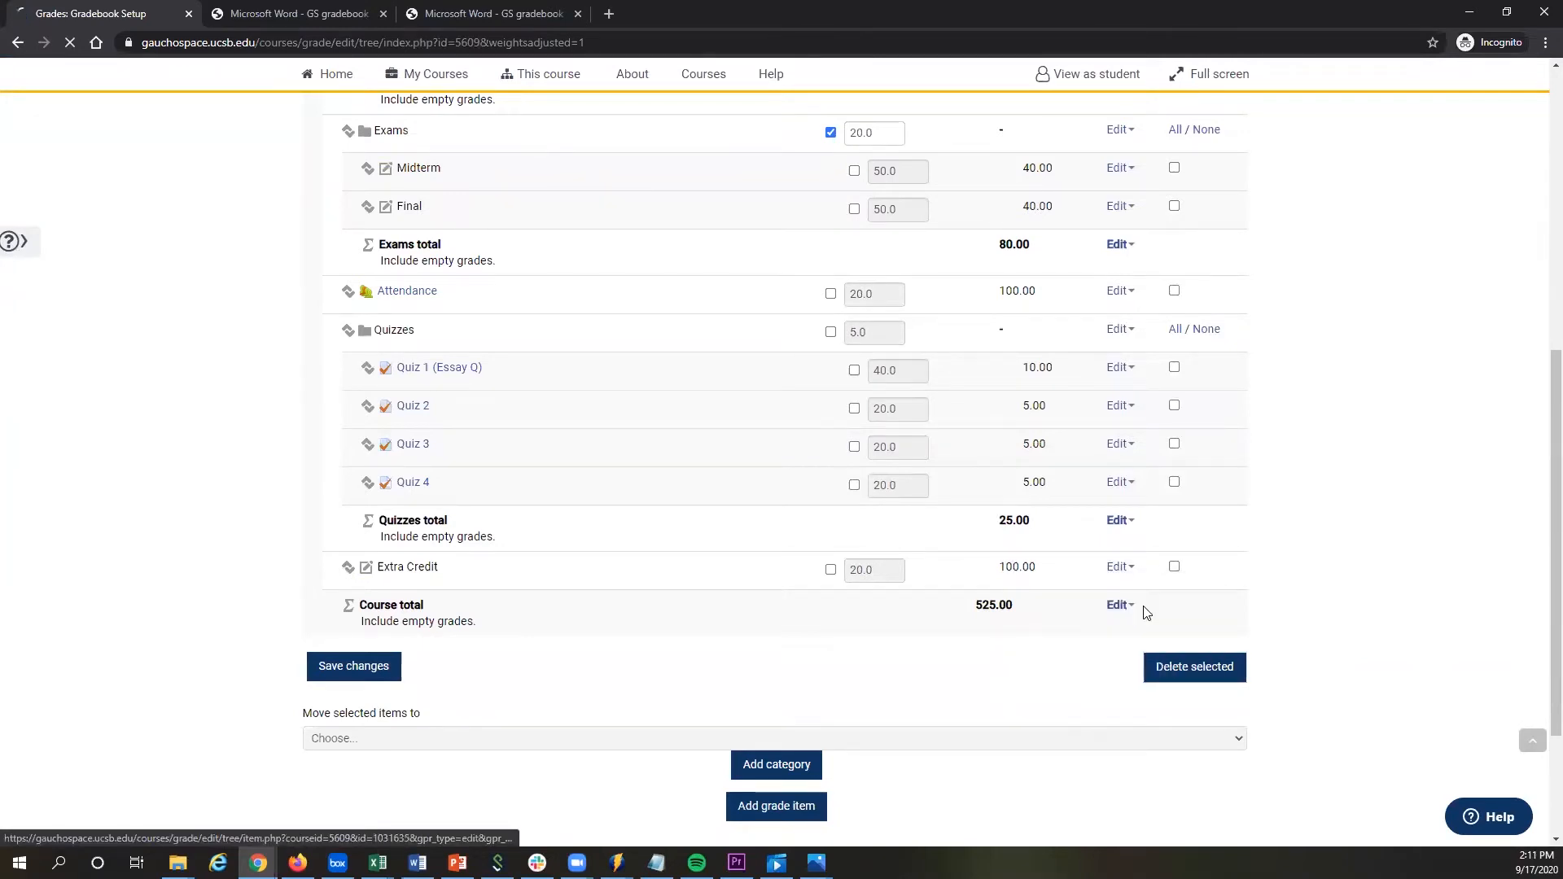
{"action": "left_click", "coordinate": [519, 589]}
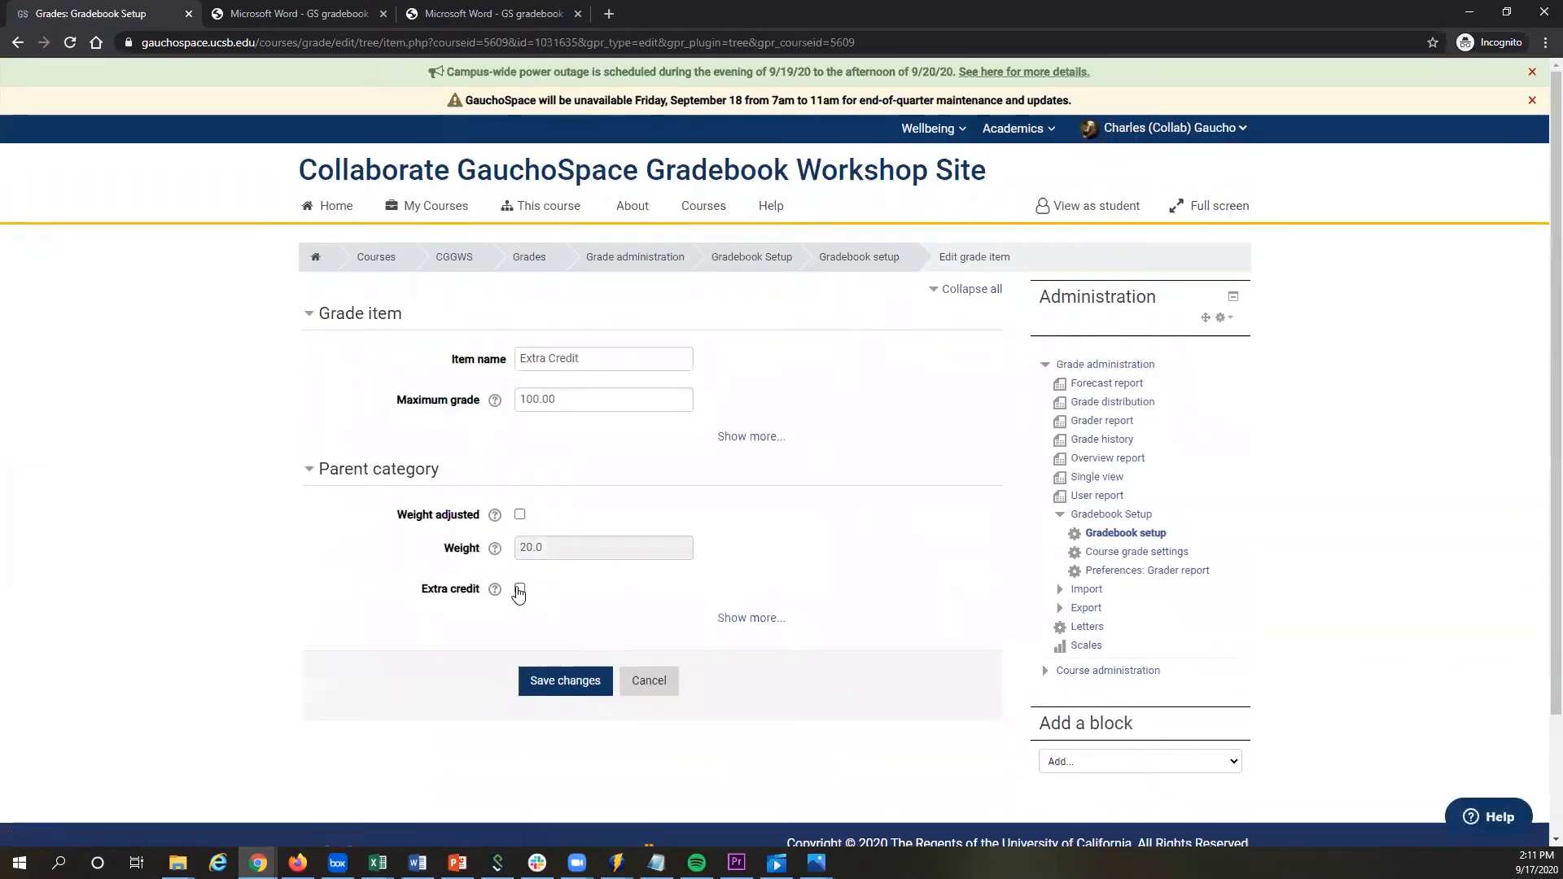
{"action": "left_click", "coordinate": [548, 684]}
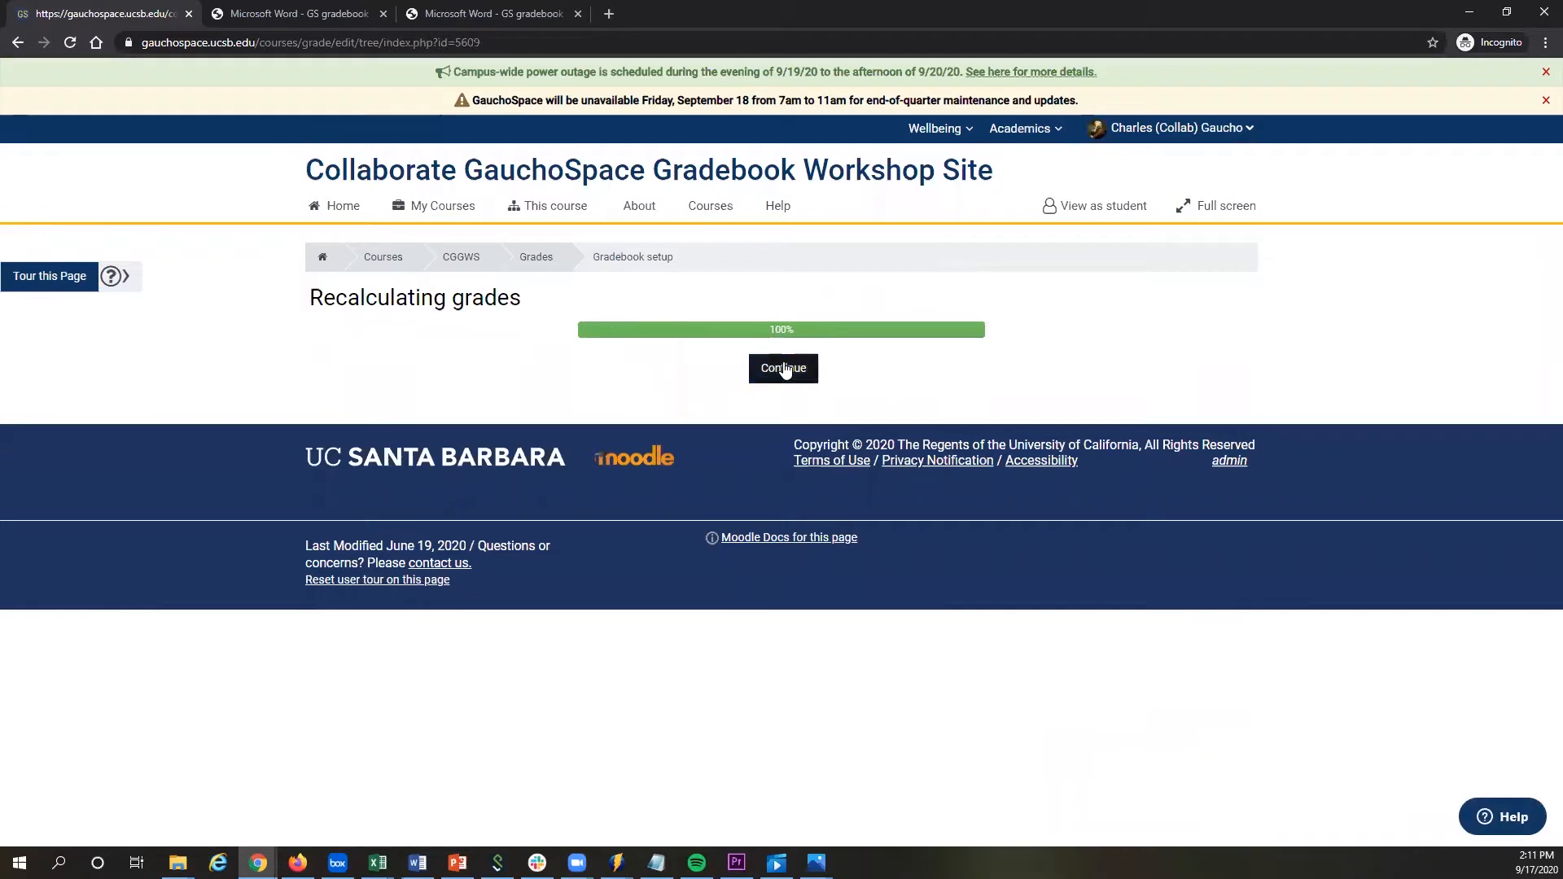
{"action": "left_click", "coordinate": [783, 371]}
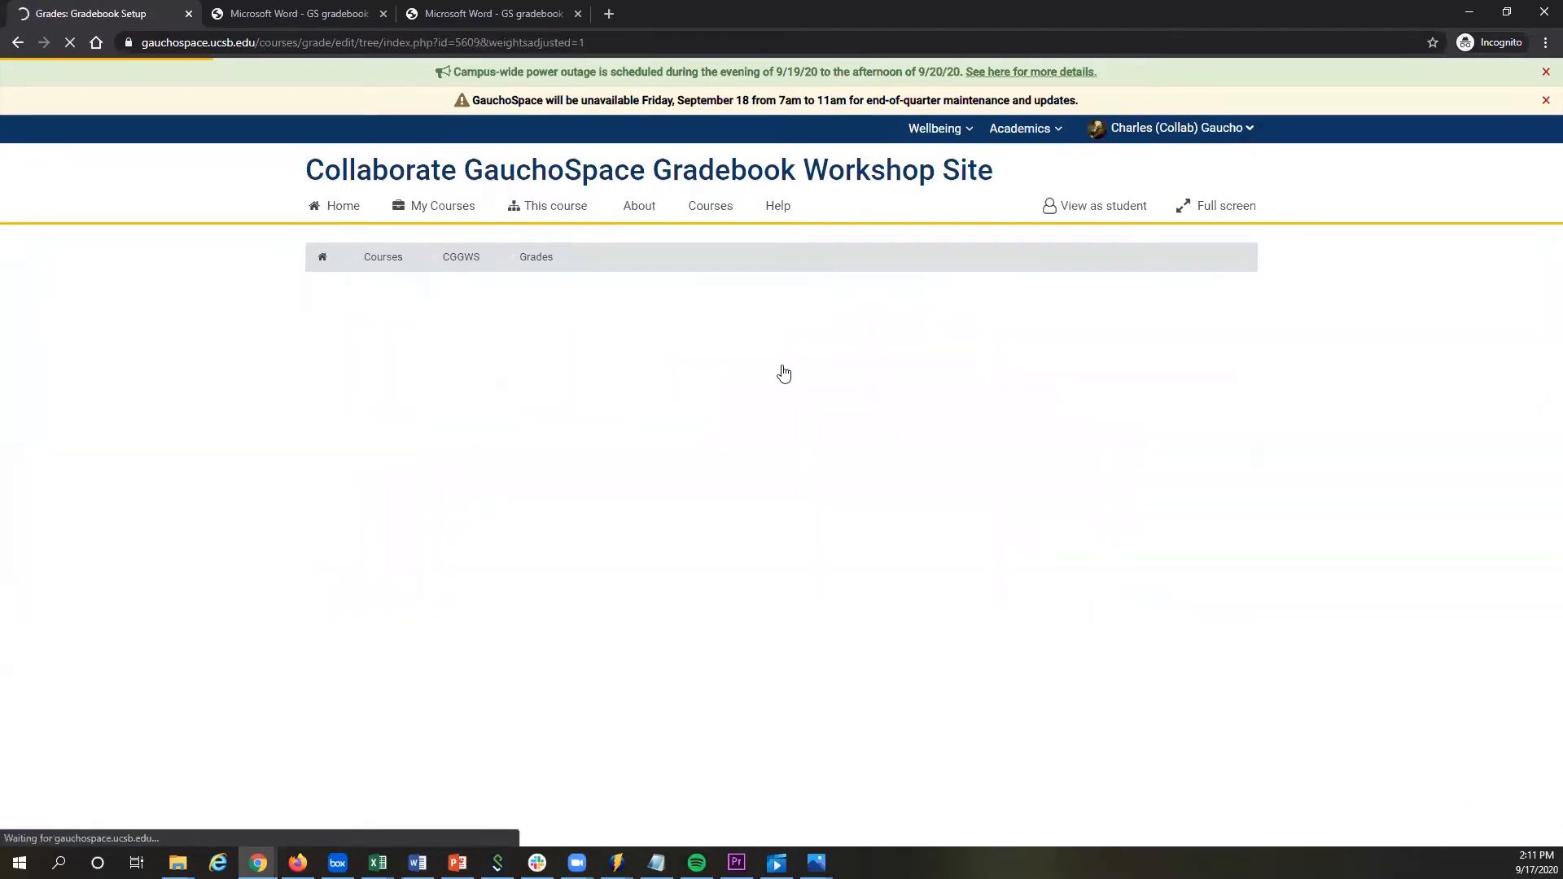
Examine the Extra Credit item's maximum points and the weights of the categories and items in the gradebook.
{"action": "scroll", "coordinate": [704, 549], "scroll_direction": "down", "scroll_amount": 4}
{"action": "scroll", "coordinate": [704, 549], "scroll_direction": "down", "scroll_amount": 3}
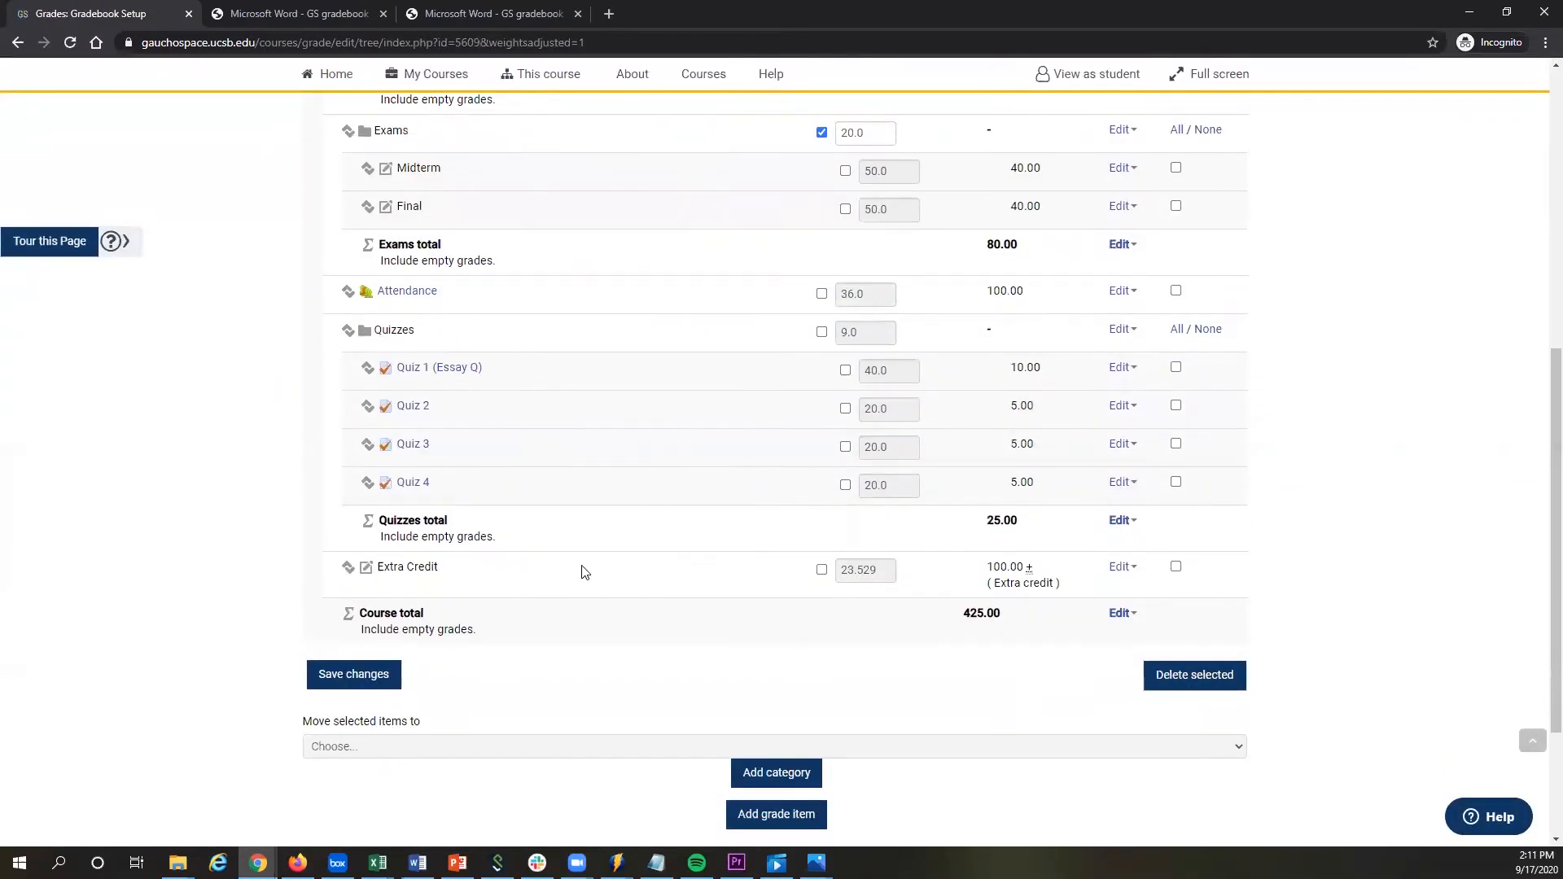
{"action": "left_click_drag", "start_coordinate": [987, 566], "coordinate": [1065, 584]}
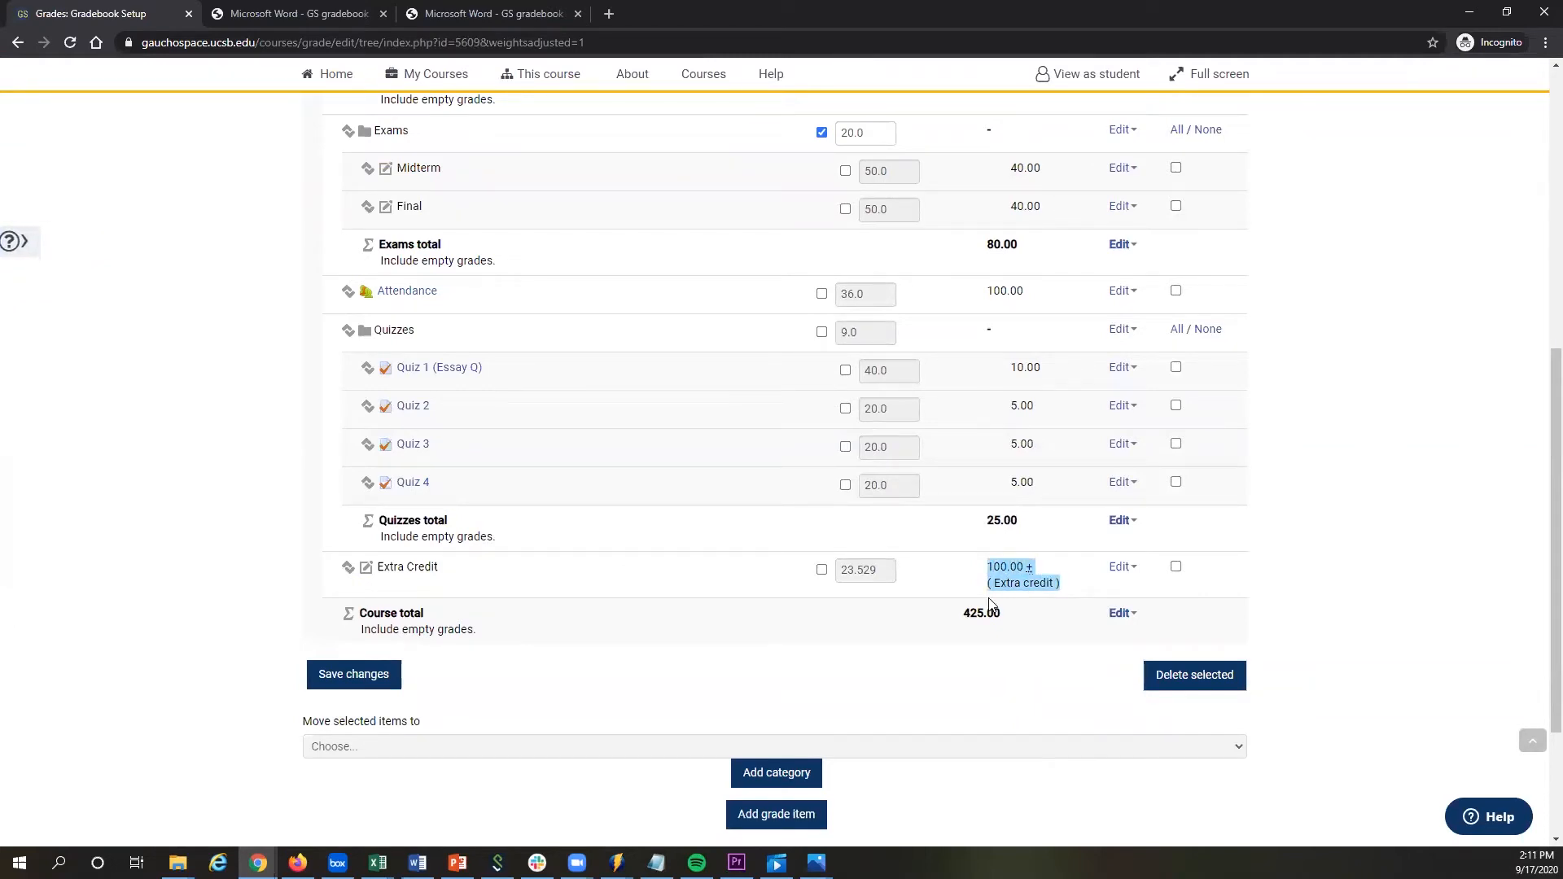
{"action": "left_click", "coordinate": [777, 578]}
{"action": "scroll", "coordinate": [783, 582], "scroll_direction": "up", "scroll_amount": 1}
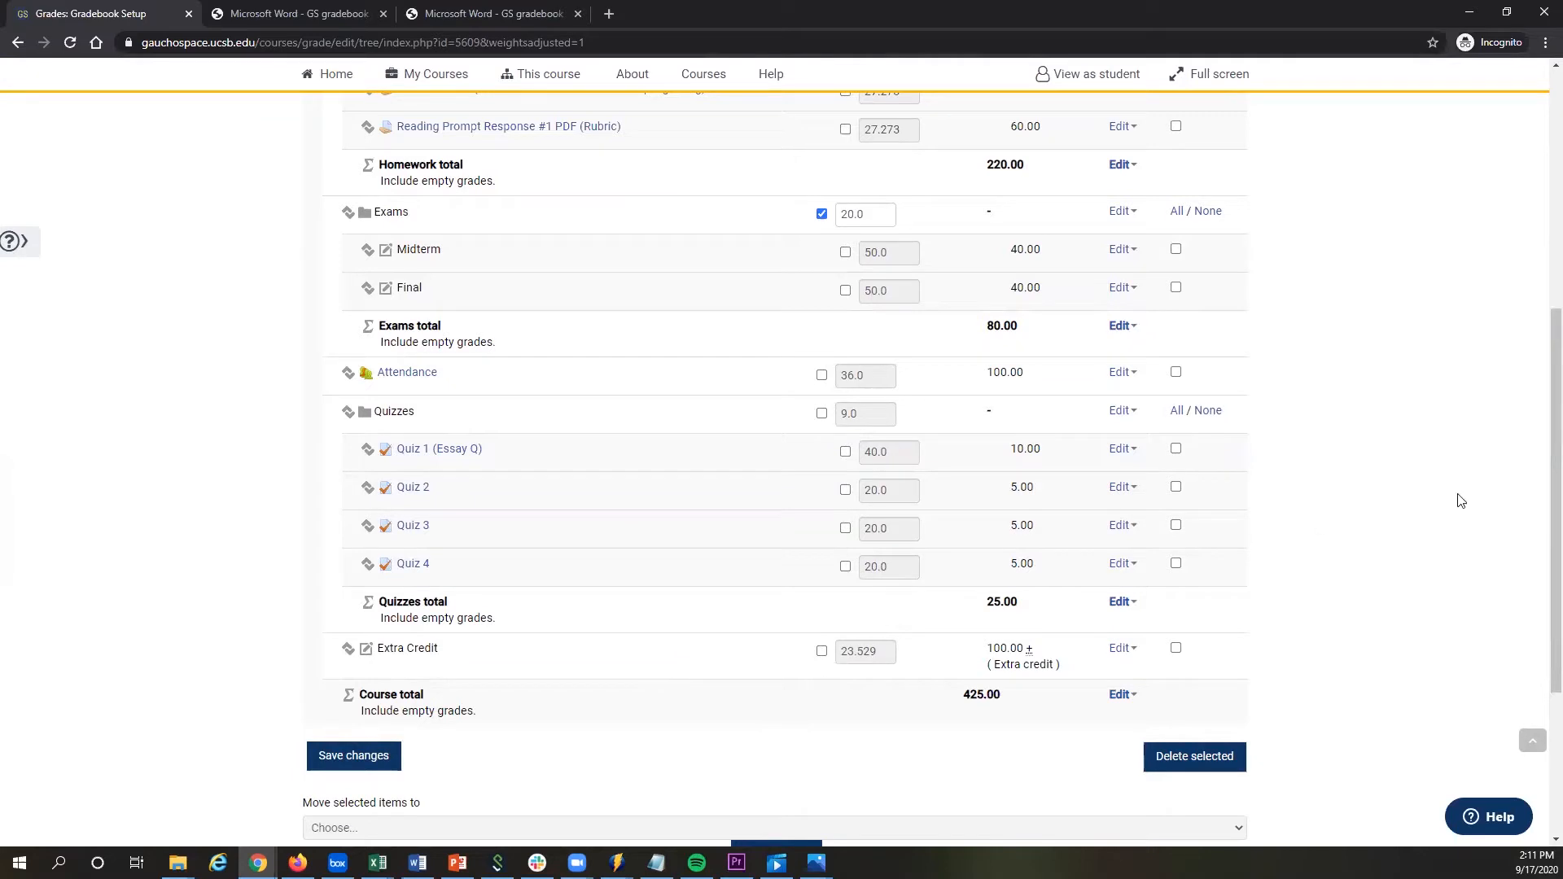
{"action": "scroll", "coordinate": [753, 480], "scroll_direction": "up", "scroll_amount": 2}
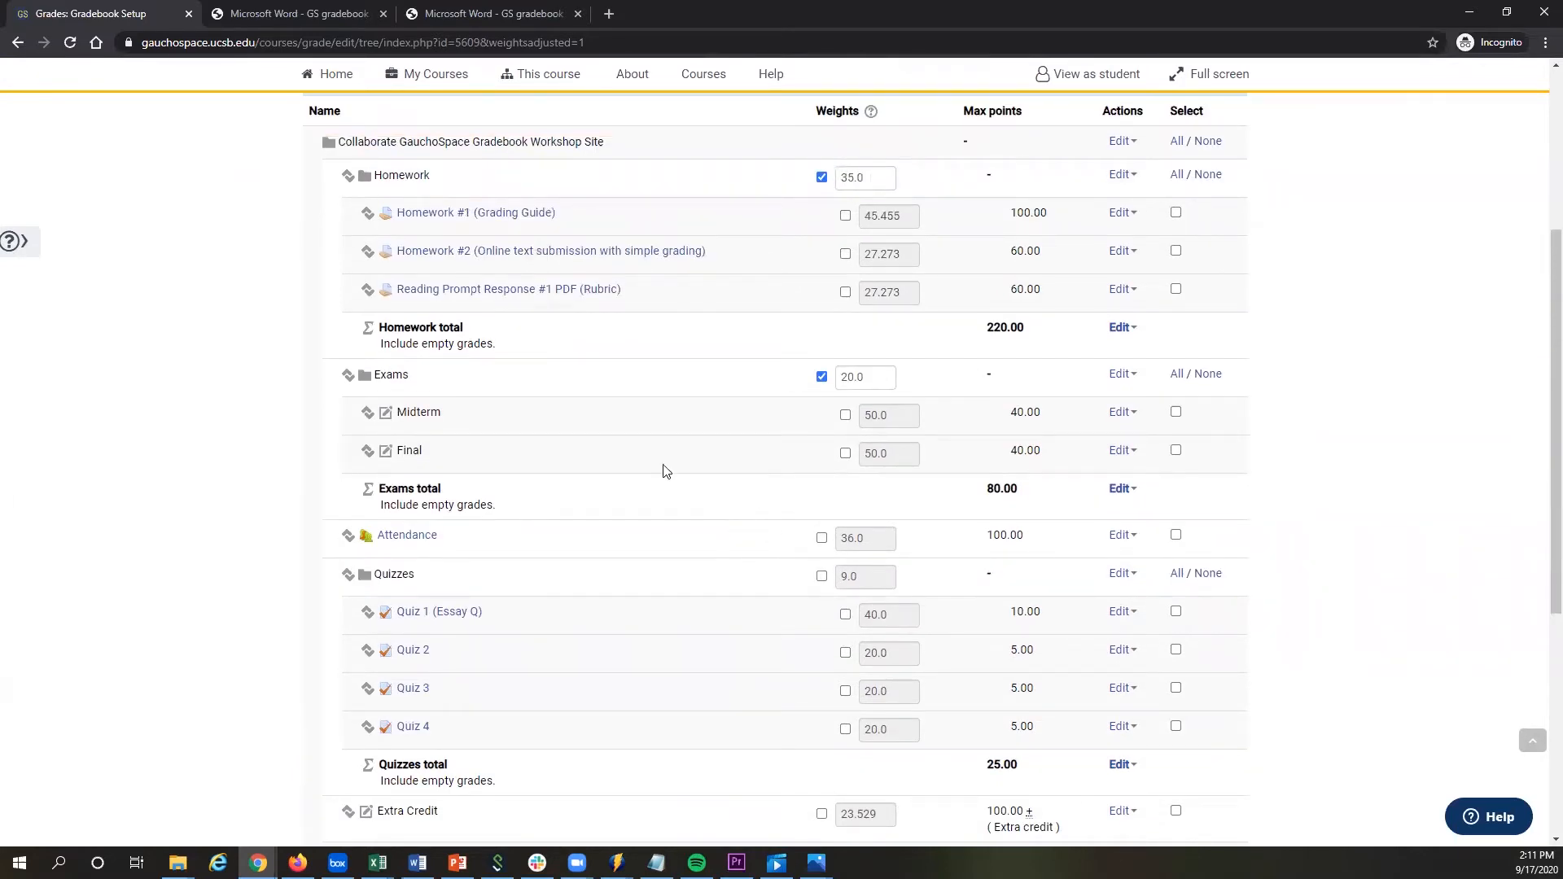
{"action": "scroll", "coordinate": [661, 525], "scroll_direction": "down", "scroll_amount": 1}
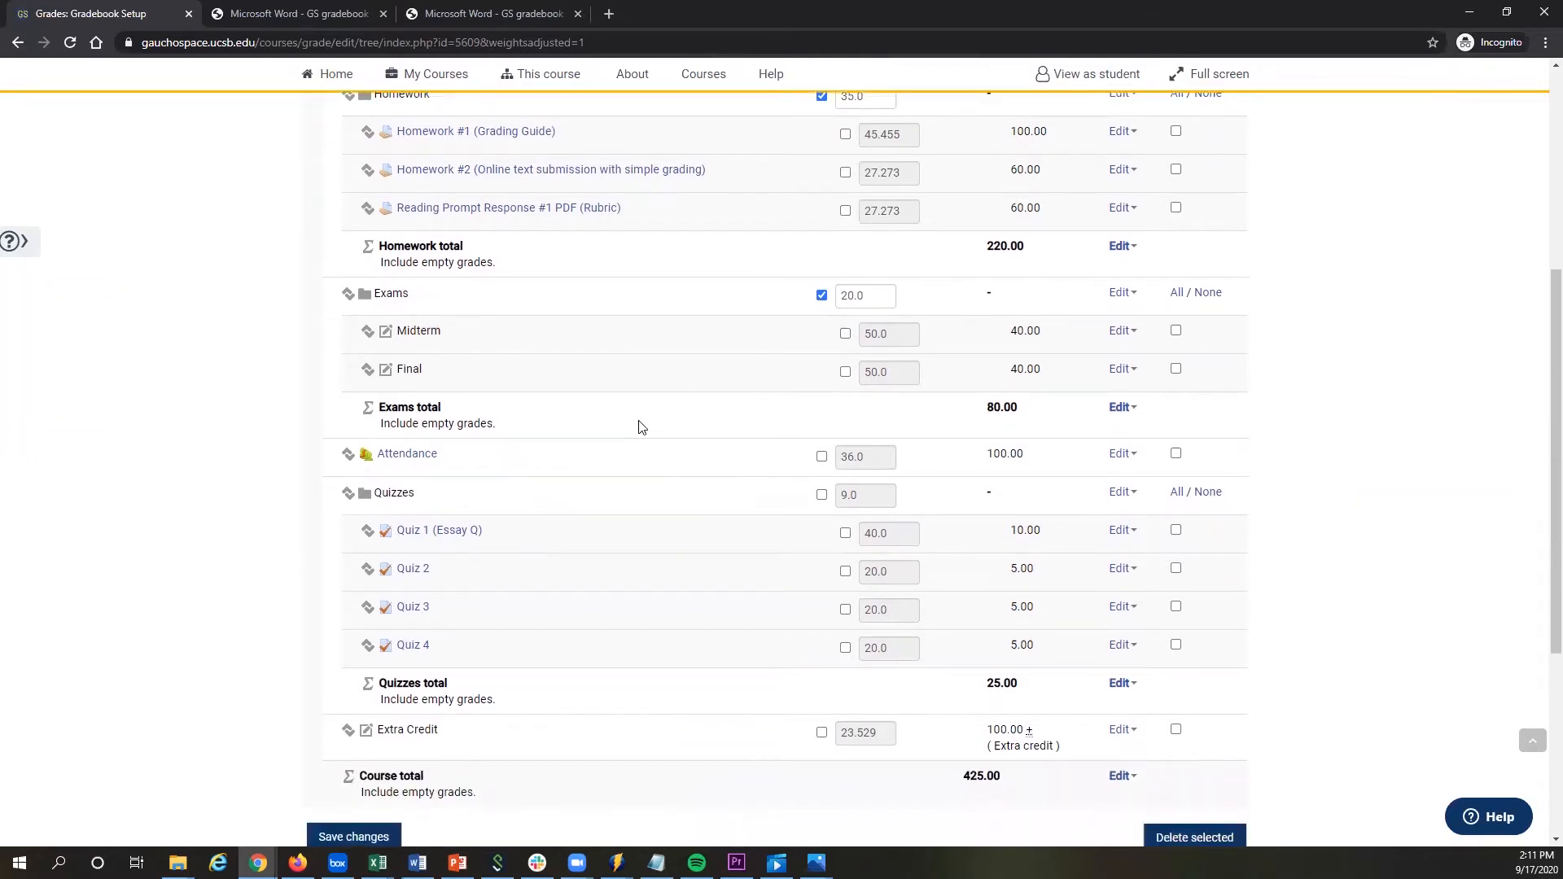
{"action": "scroll", "coordinate": [579, 424], "scroll_direction": "up", "scroll_amount": 1}
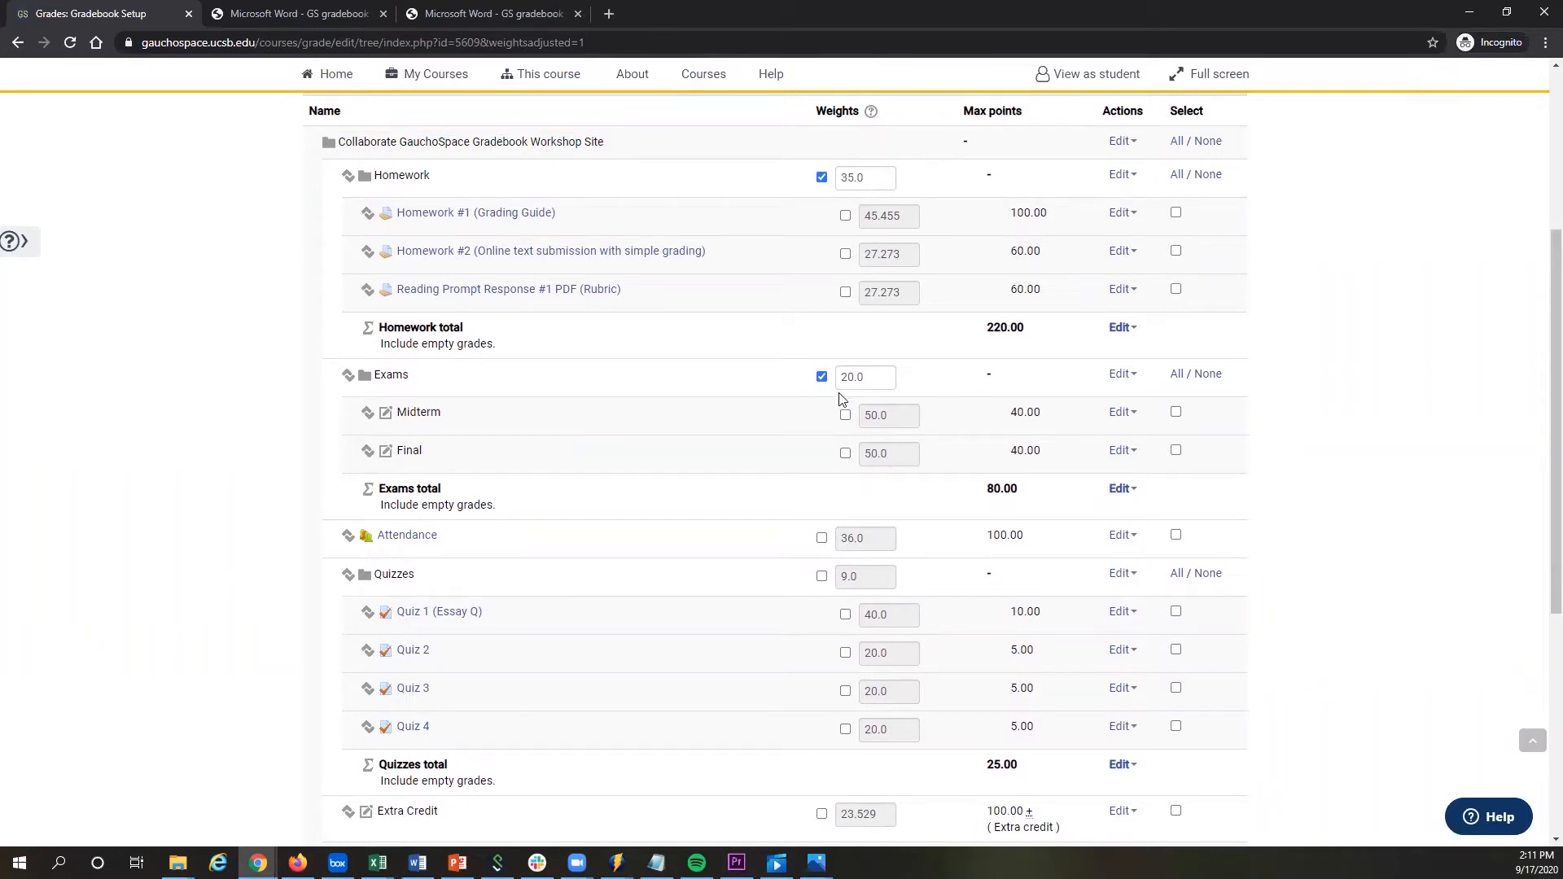
Consult the syllabus for the homework share and set the Homework category weight to 30.
{"action": "left_click", "coordinate": [259, 16]}
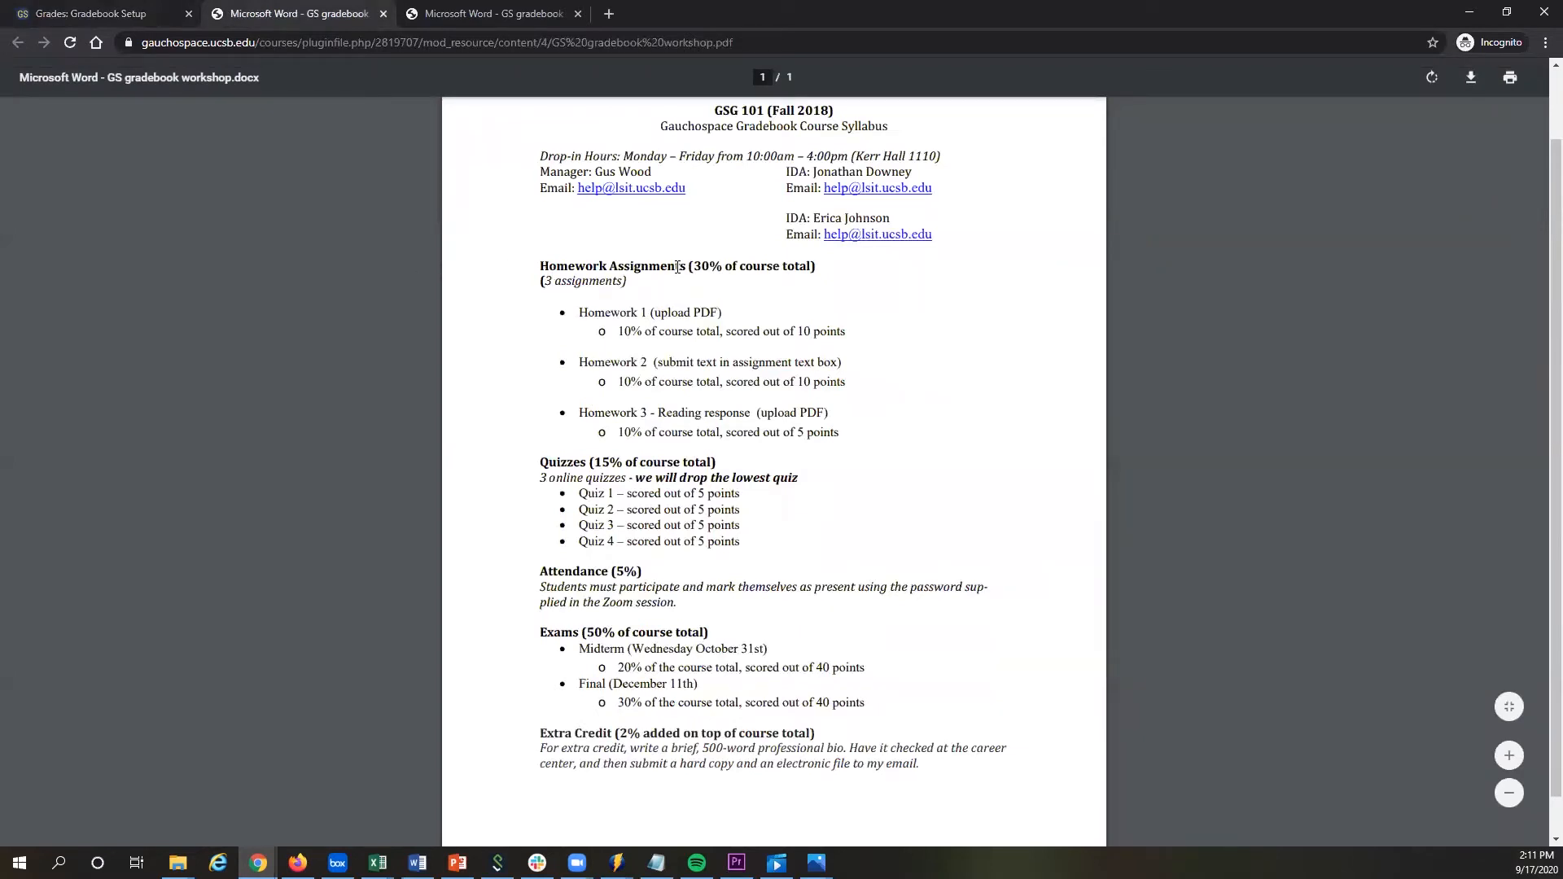
{"action": "left_click", "coordinate": [118, 16]}
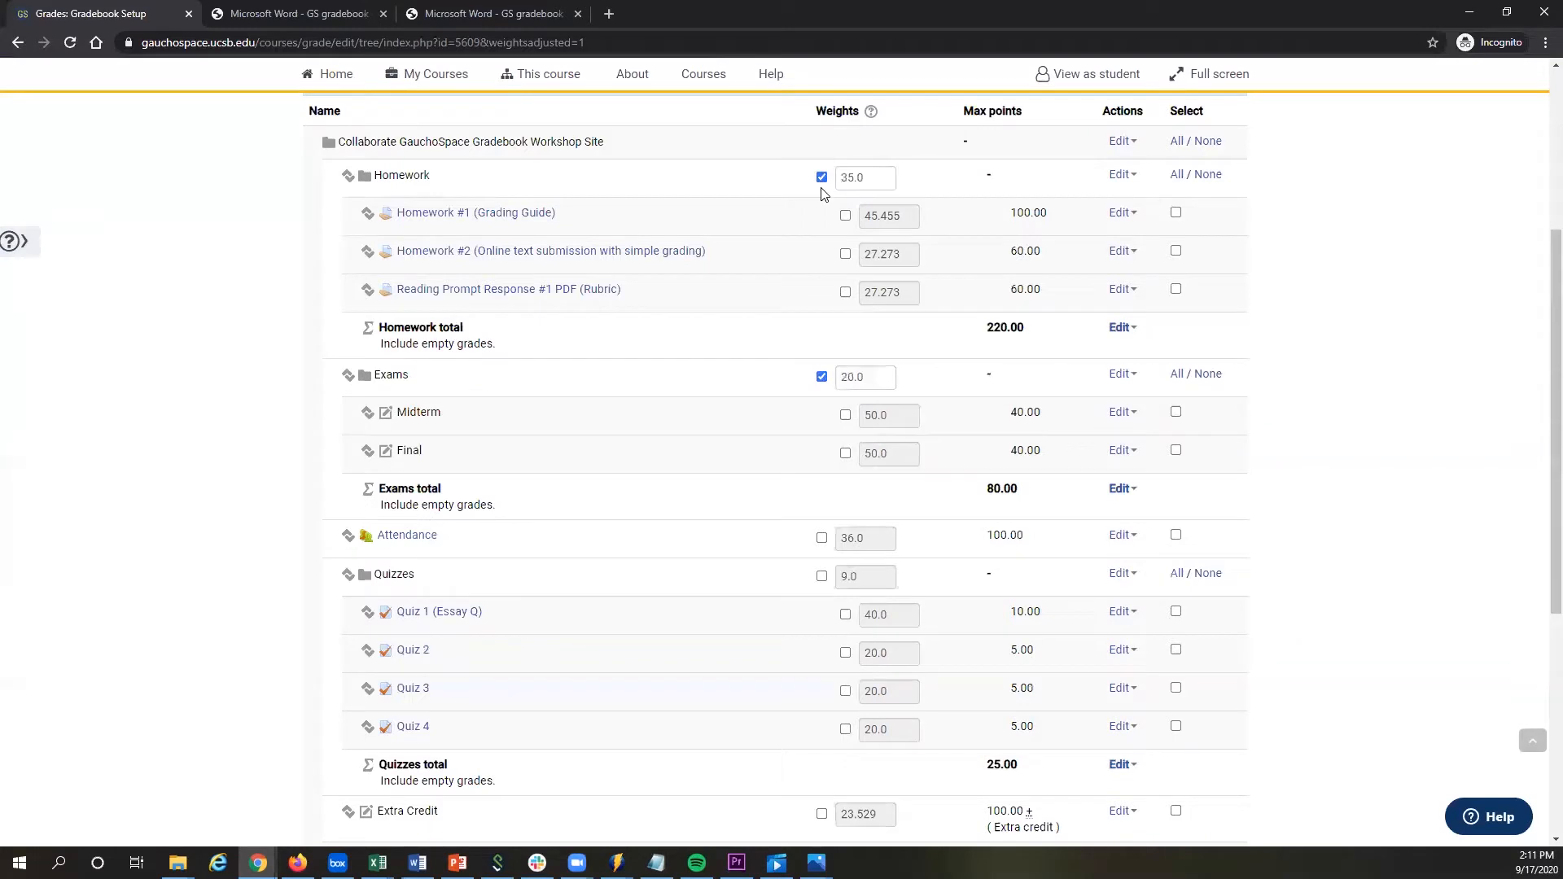
{"action": "left_click_drag", "start_coordinate": [876, 184], "coordinate": [835, 180]}
{"action": "type", "text": "3"}
Consult the syllabus for the exams' share of the course total and set the Exams category weight to 50.
{"action": "left_click", "coordinate": [314, 13]}
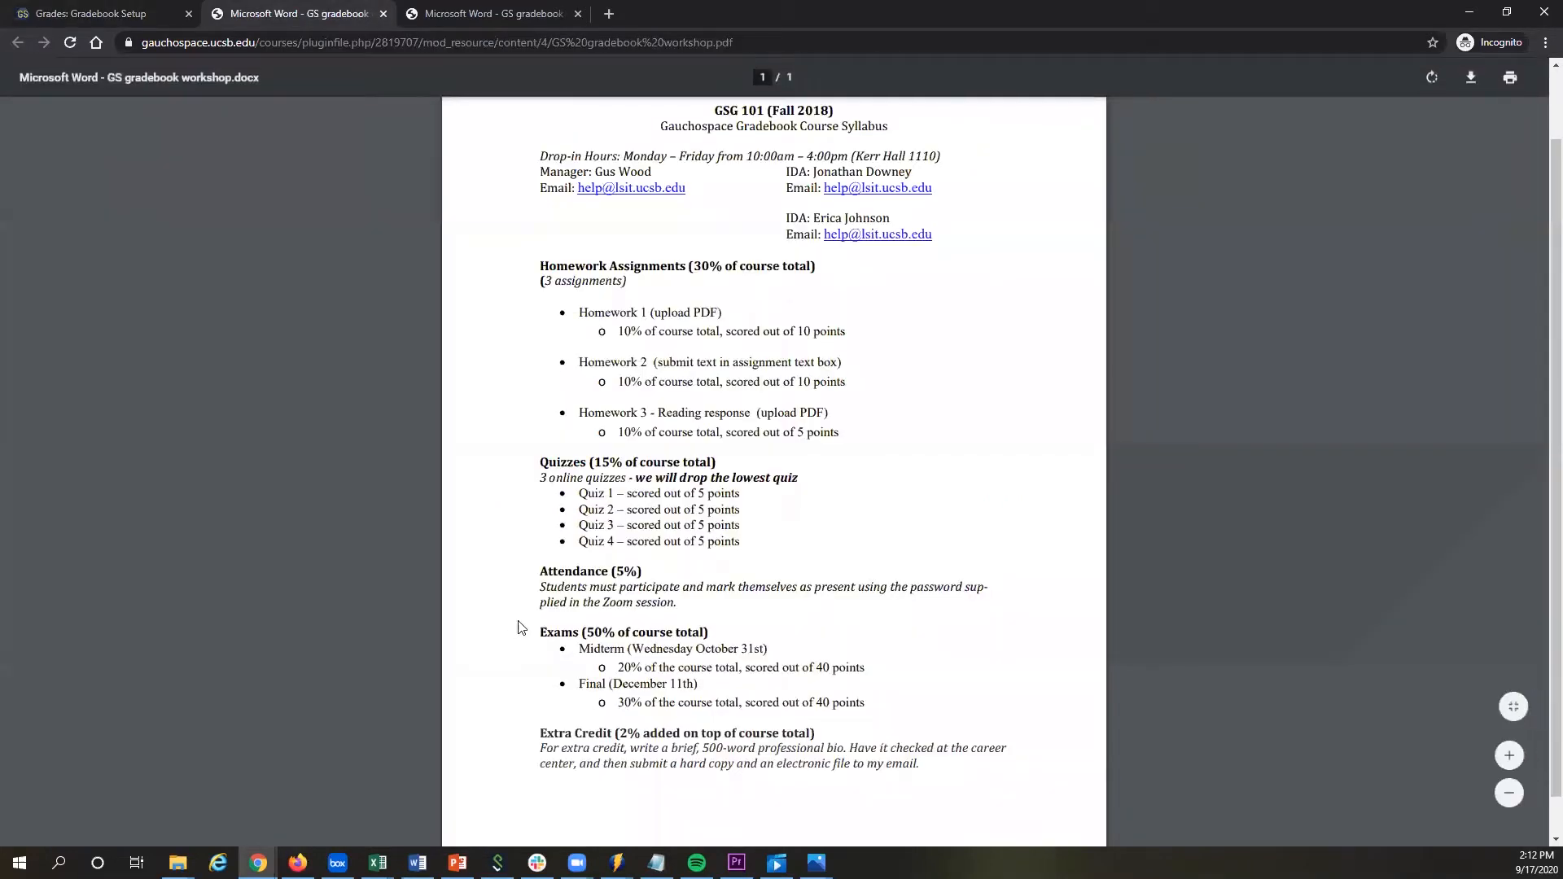
{"action": "left_click", "coordinate": [112, 14]}
{"action": "double_click", "coordinate": [874, 377]}
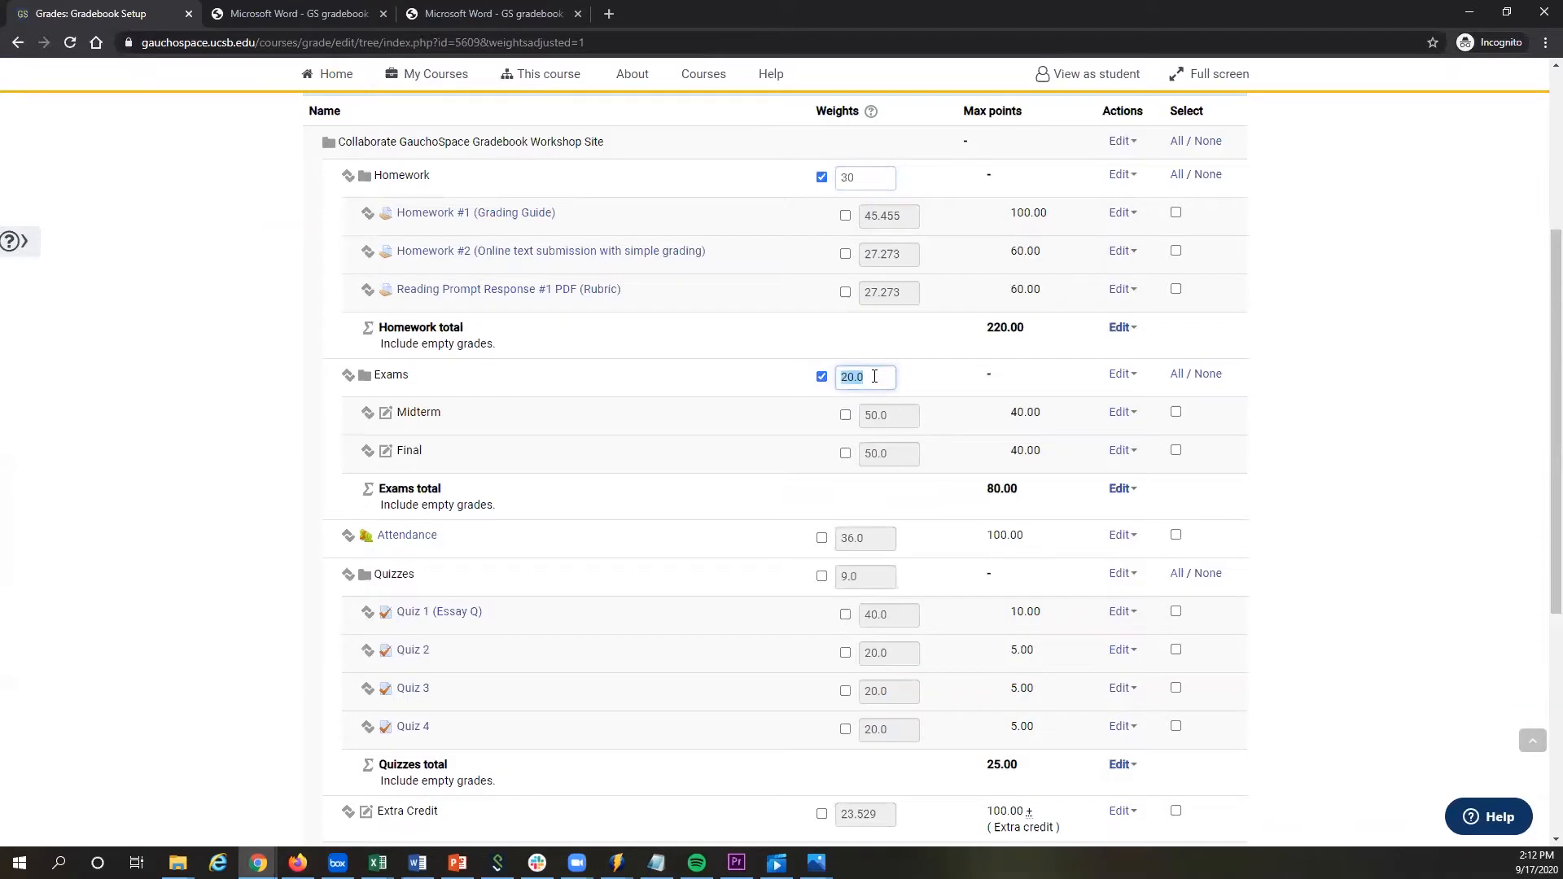
{"action": "type", "text": "50"}
Check the attendance share in the syllabus, then override the Attendance item's weight and set it to 5.
{"action": "left_click", "coordinate": [326, 15]}
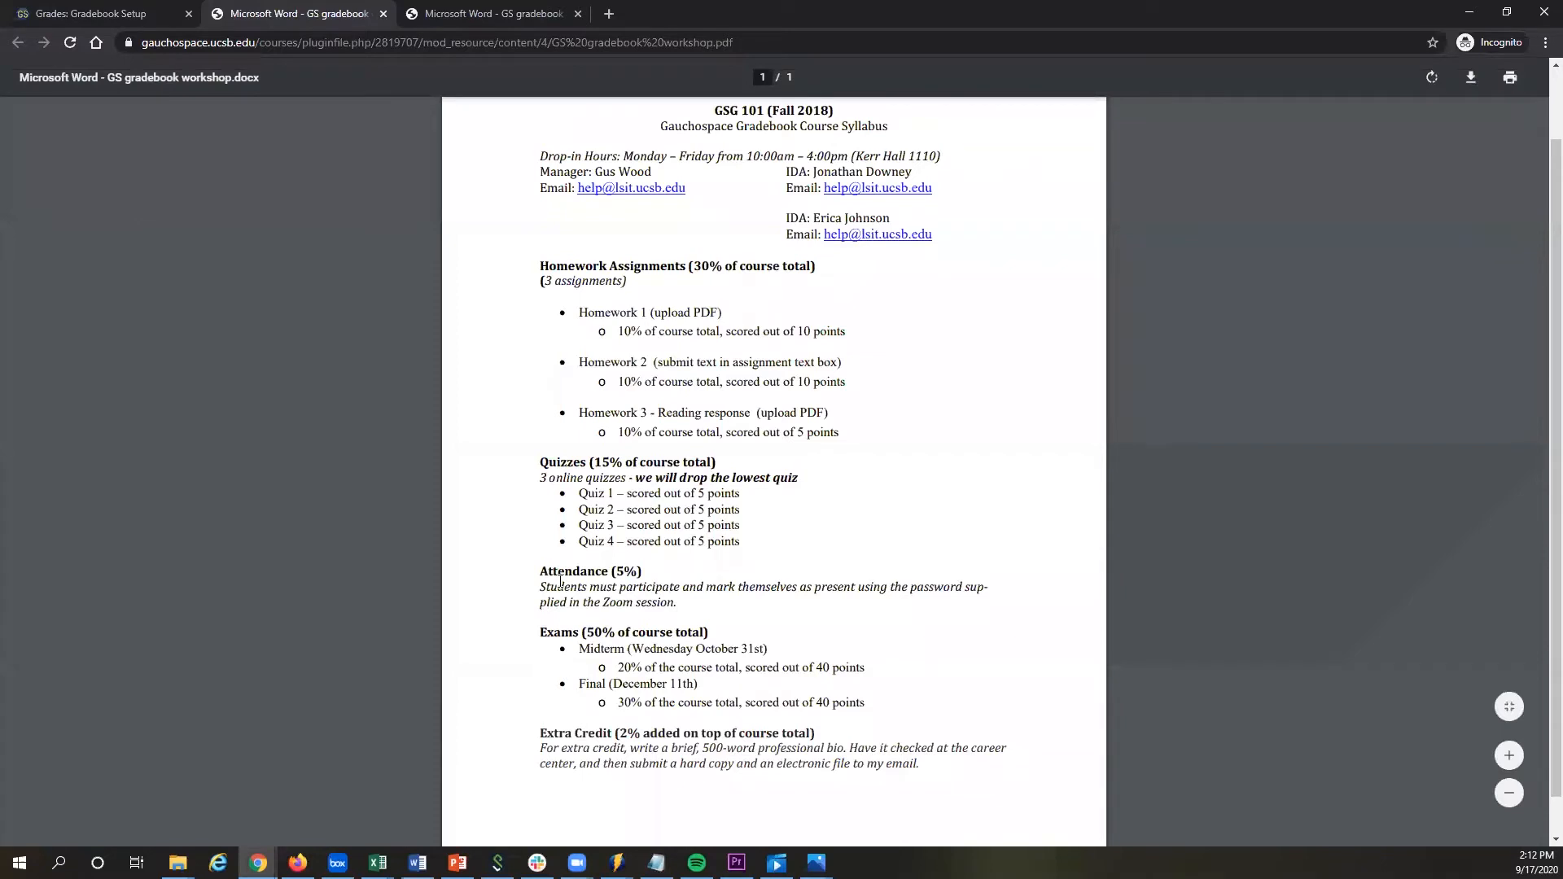
{"action": "left_click", "coordinate": [72, 16]}
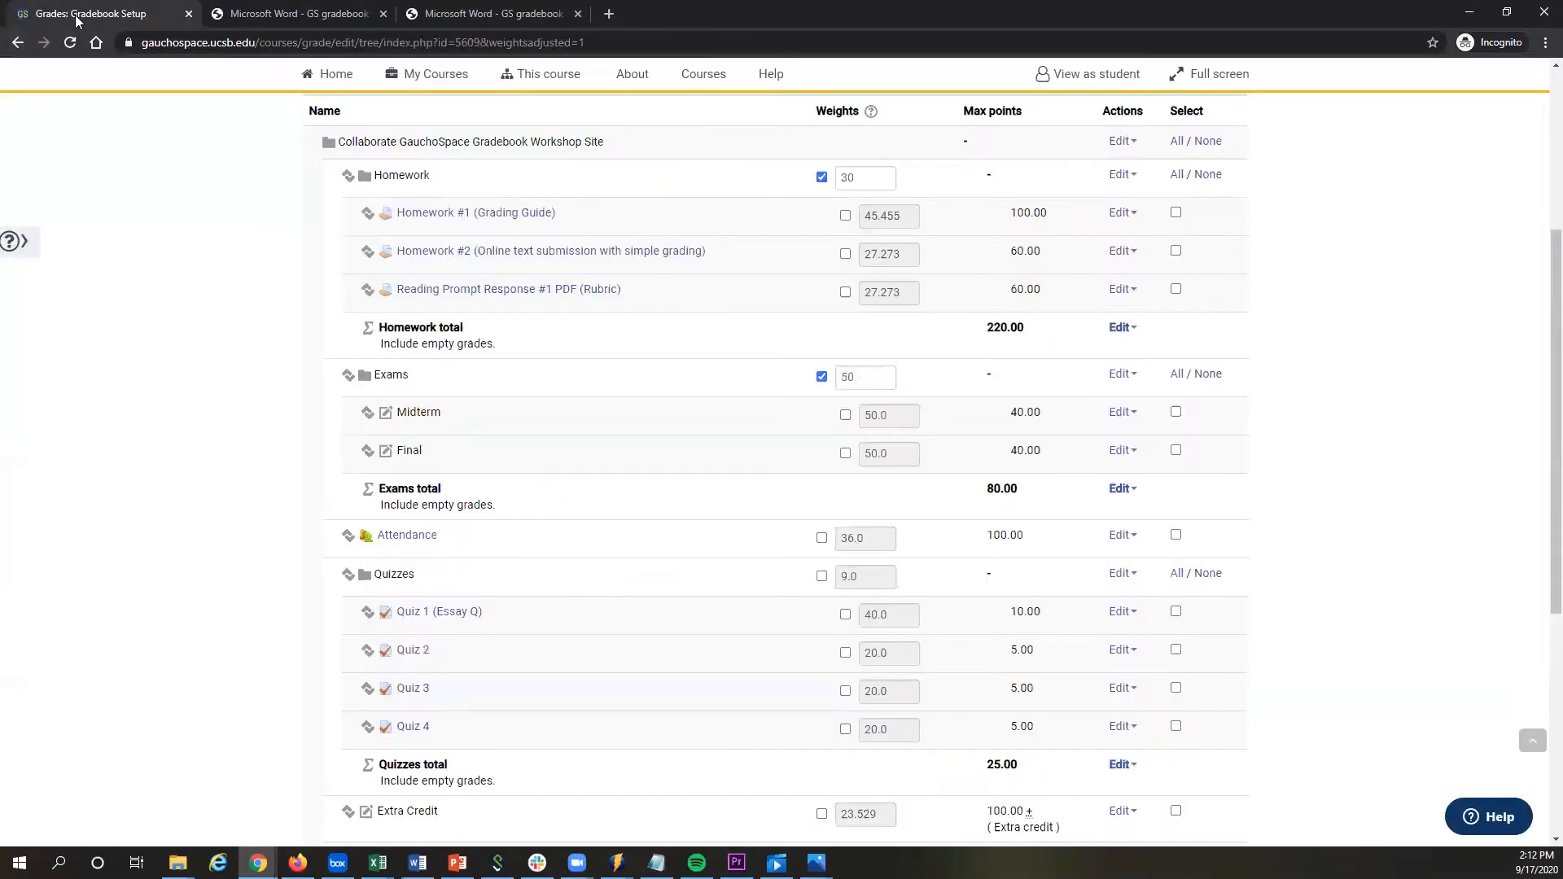
{"action": "left_click_drag", "start_coordinate": [843, 541], "coordinate": [866, 539]}
{"action": "left_click", "coordinate": [821, 540]}
{"action": "double_click", "coordinate": [867, 544]}
{"action": "type", "text": "5"}
Check the quiz share in the syllabus, then override the Quizzes category weight and set it to 15.
{"action": "scroll", "coordinate": [710, 519], "scroll_direction": "down", "scroll_amount": 1}
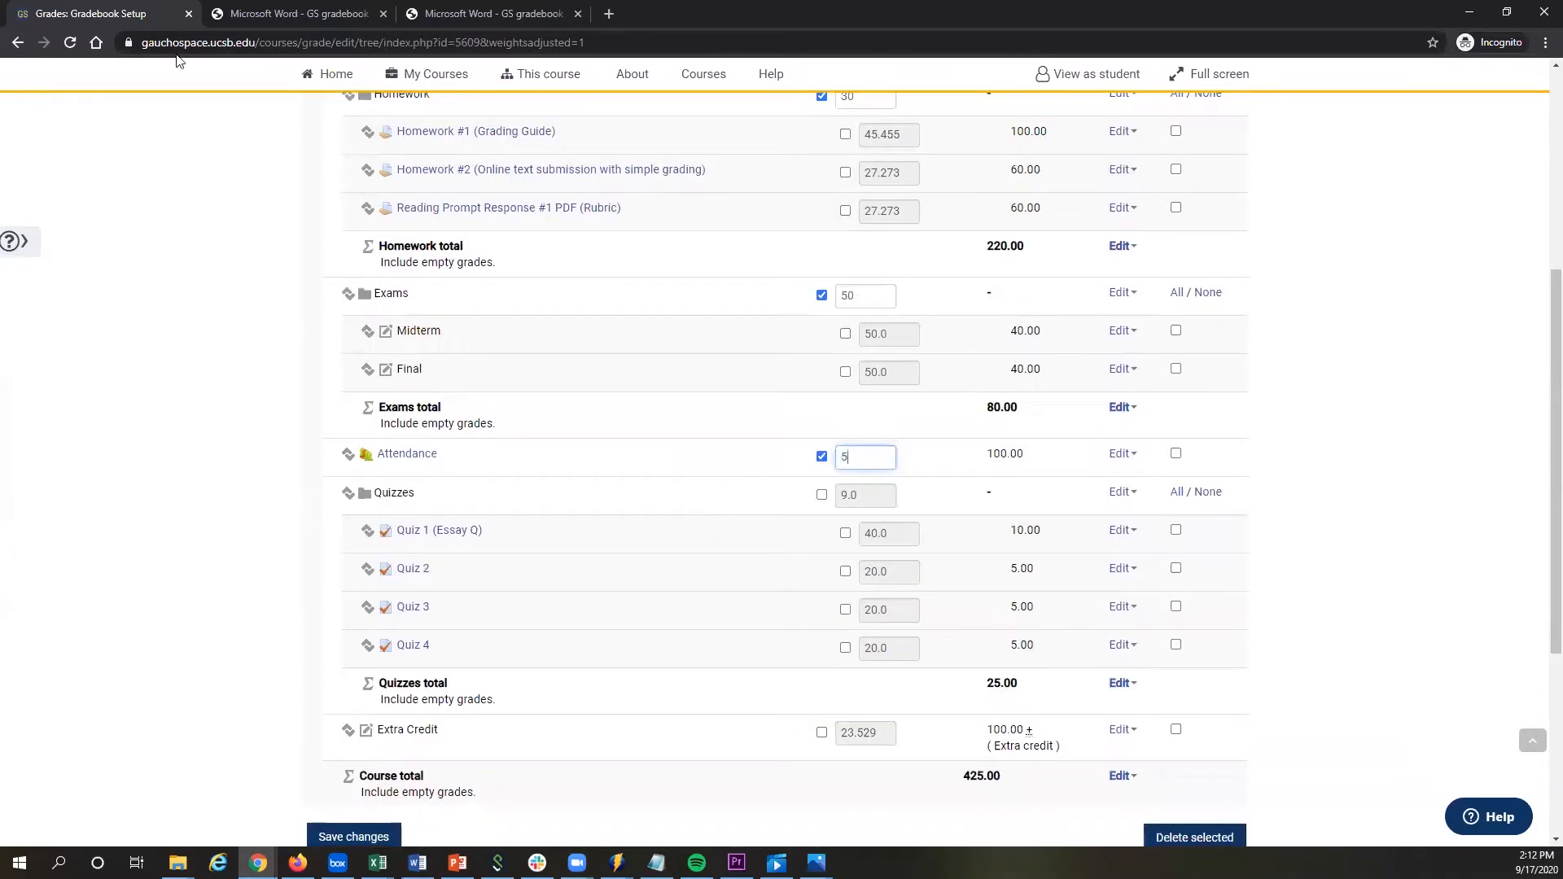
{"action": "left_click", "coordinate": [335, 14]}
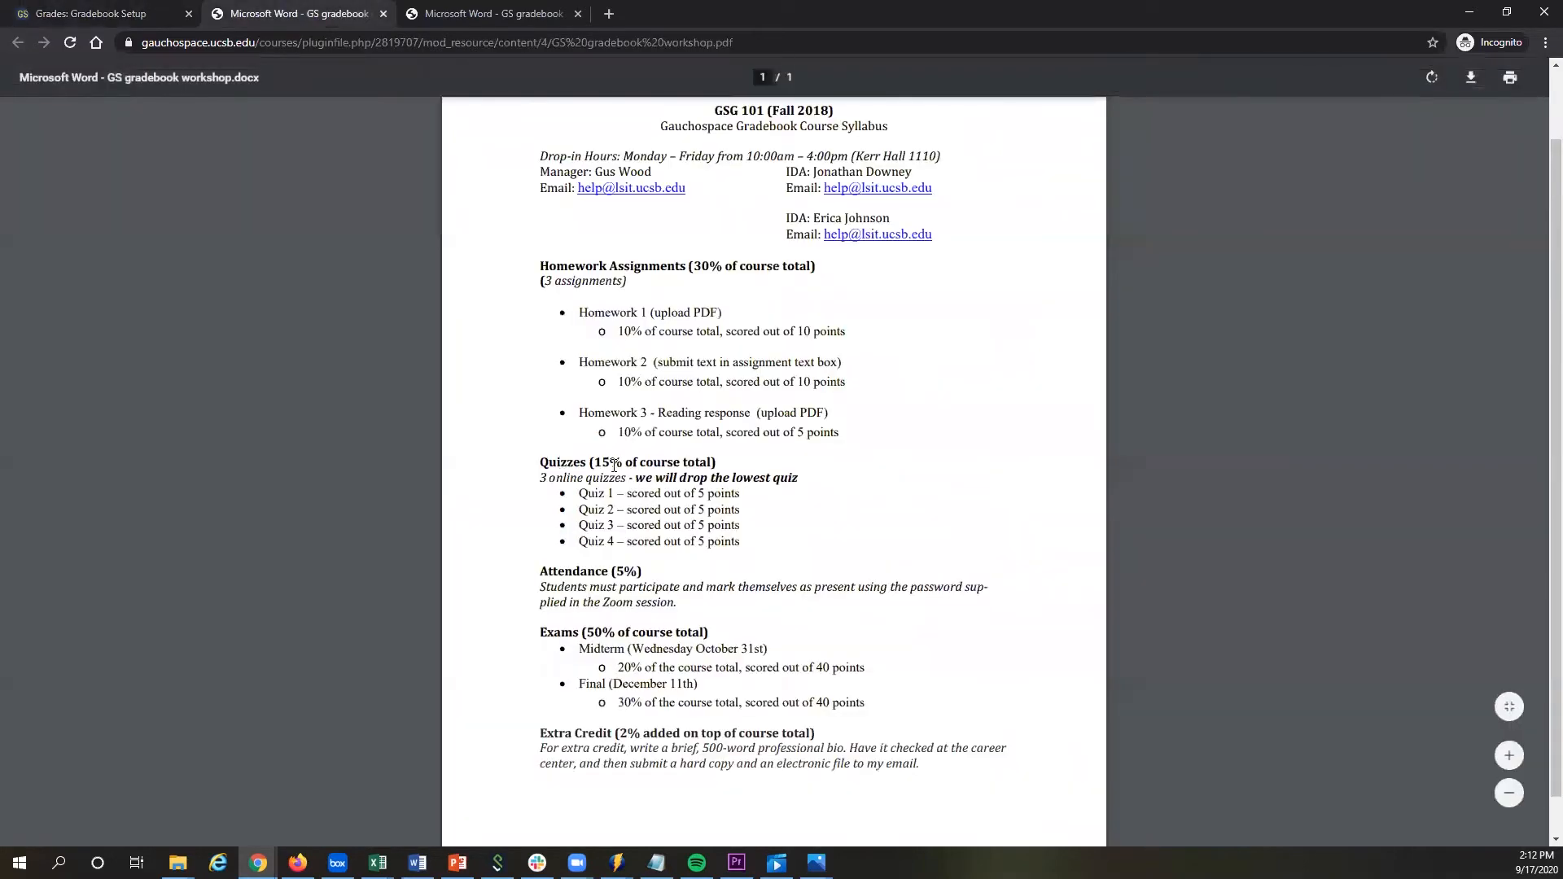
{"action": "left_click", "coordinate": [151, 16]}
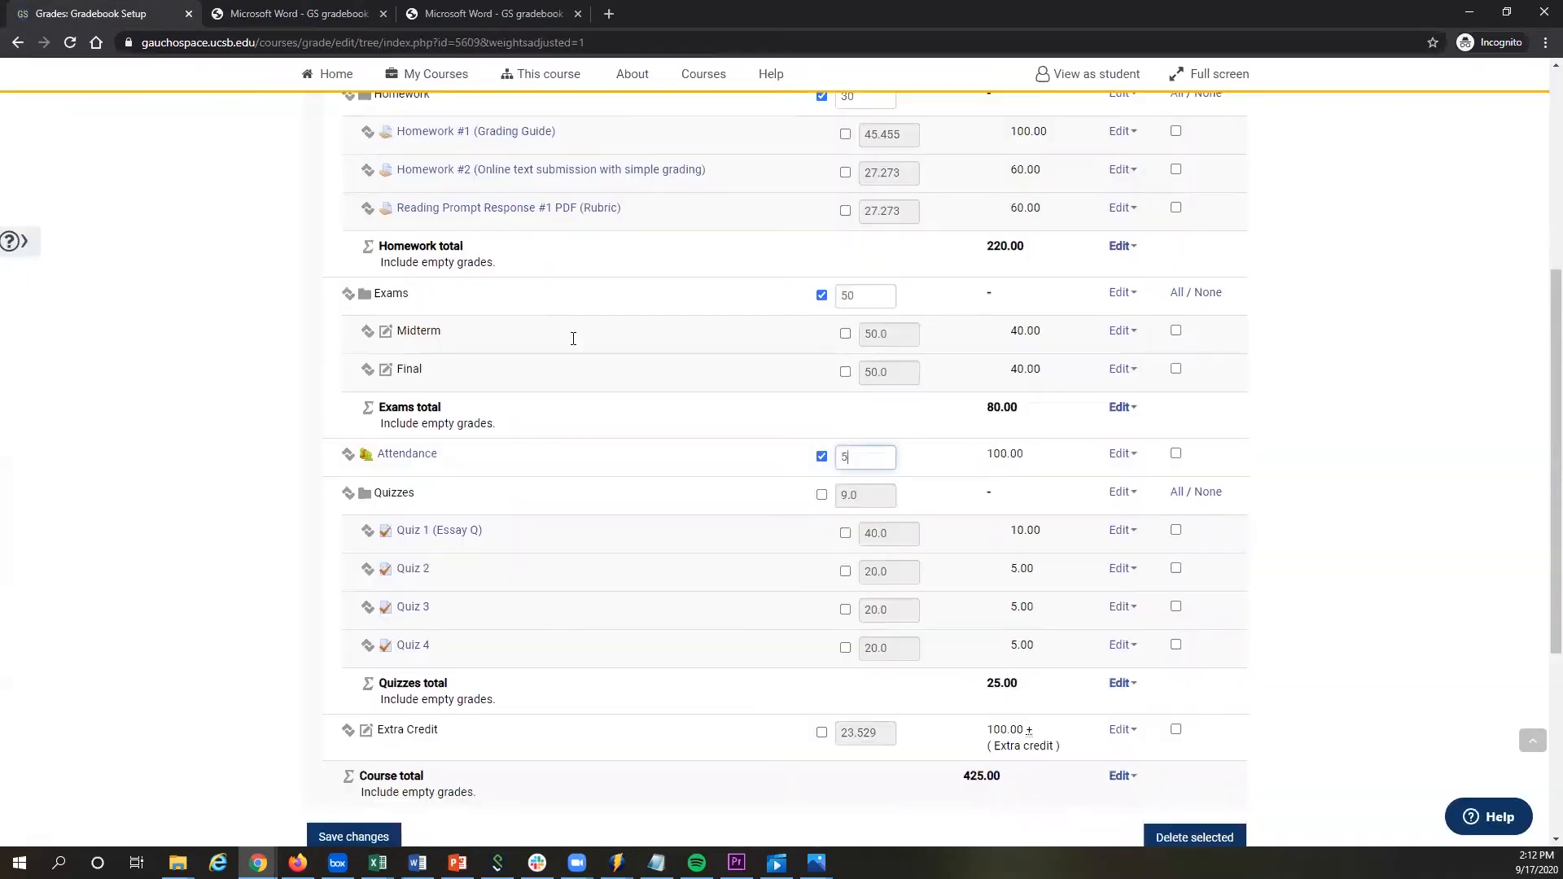
{"action": "left_click", "coordinate": [822, 494]}
{"action": "double_click", "coordinate": [873, 494]}
{"action": "type", "text": "15"}
Override the Extra Credit item's weight and set it to 2, as given in the syllabus.
{"action": "scroll", "coordinate": [720, 571], "scroll_direction": "down", "scroll_amount": 1}
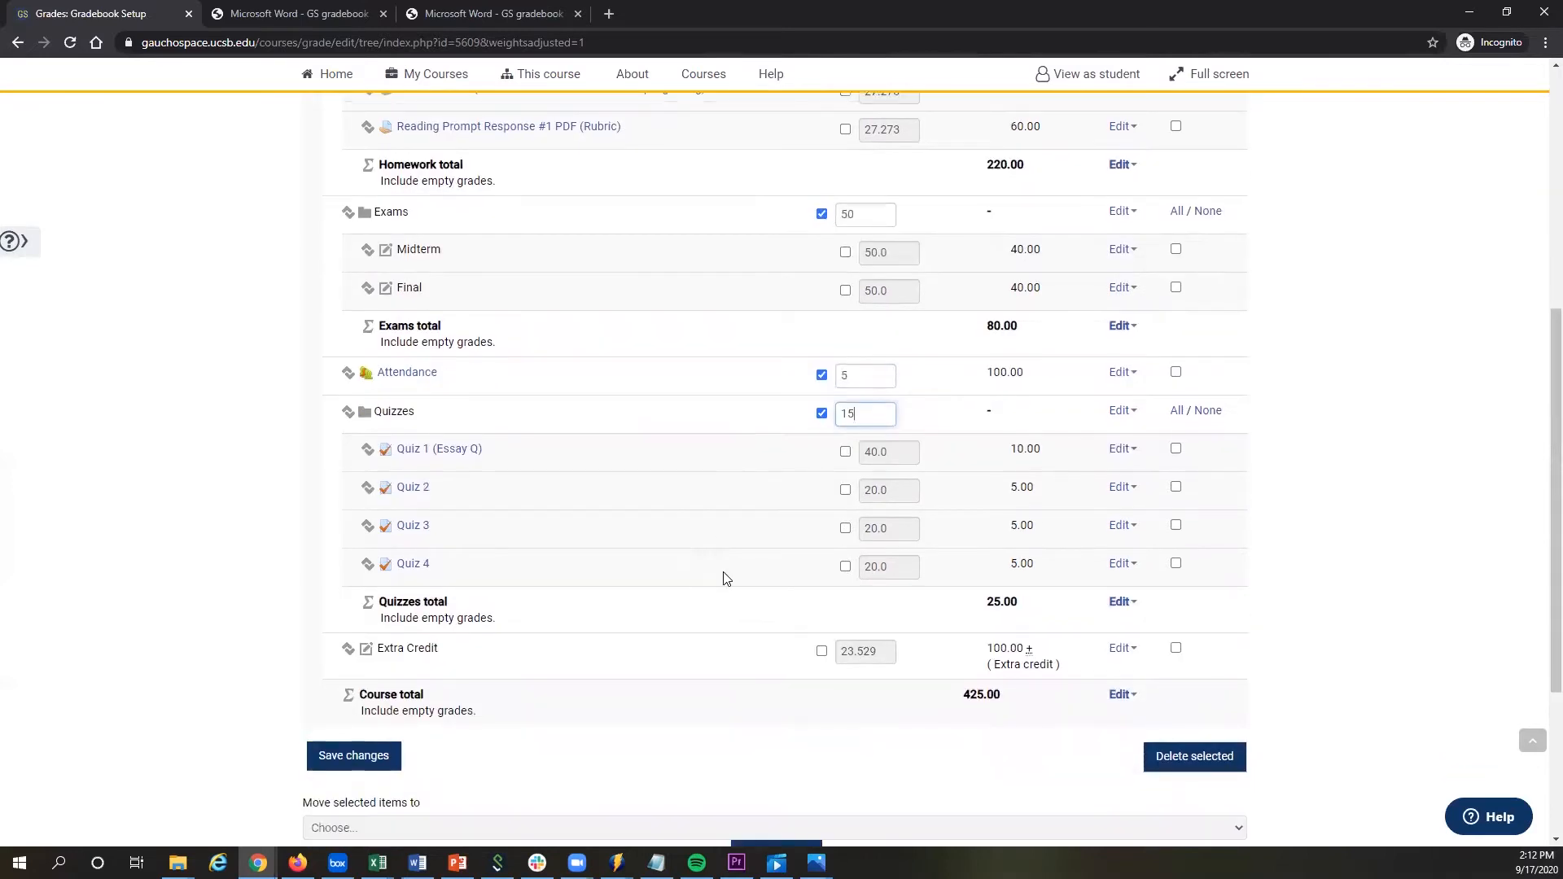
{"action": "left_click", "coordinate": [822, 651]}
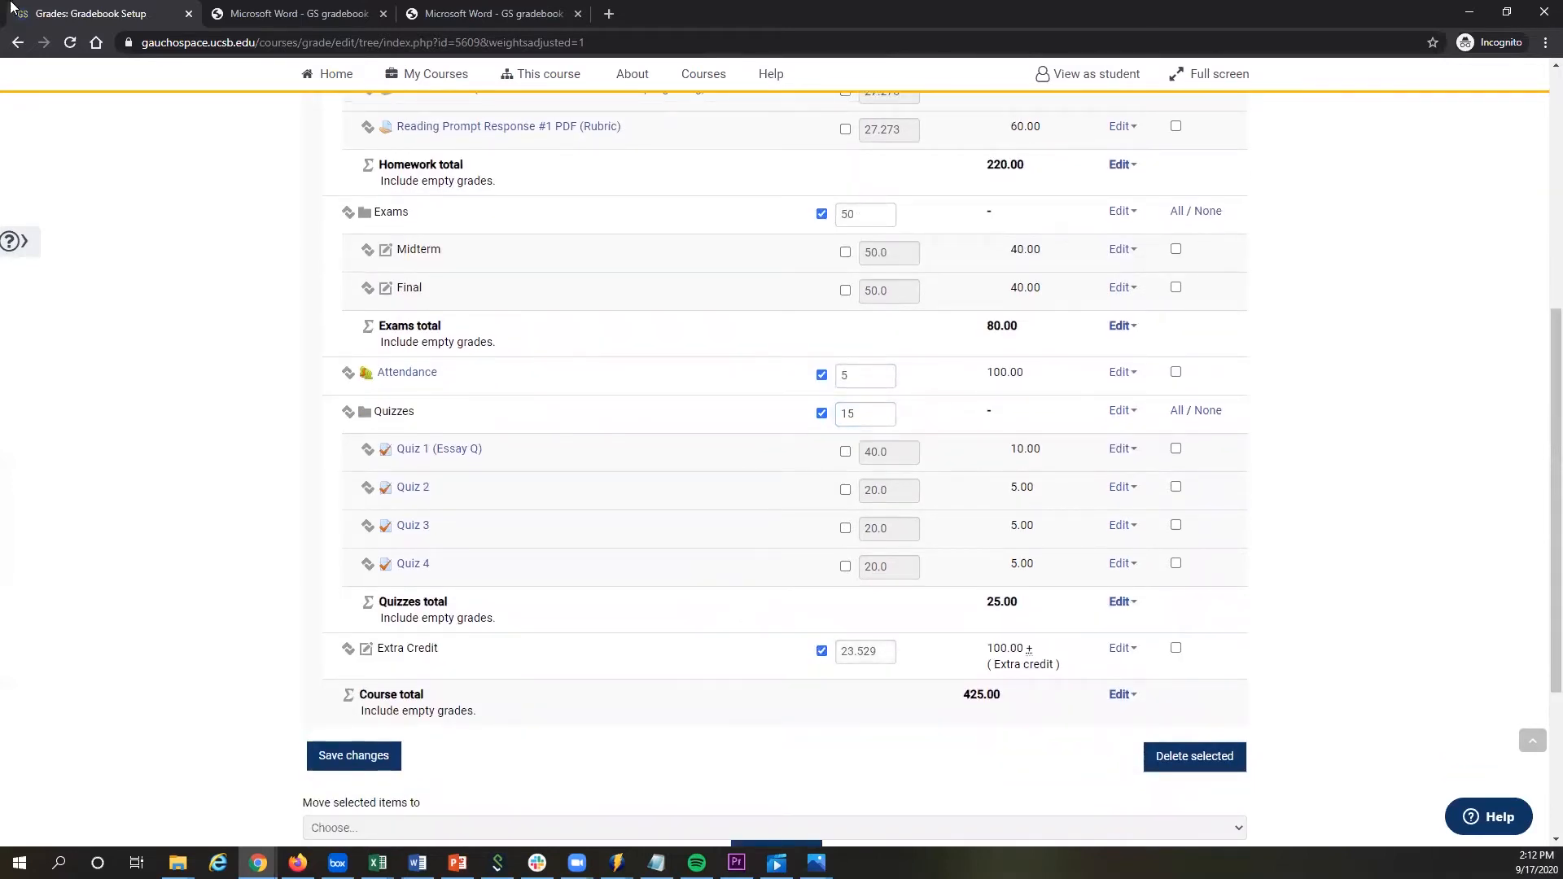
{"action": "left_click", "coordinate": [245, 15]}
{"action": "left_click", "coordinate": [134, 15]}
{"action": "double_click", "coordinate": [880, 650]}
{"action": "type", "text": "2"}
Review the entered category weights, save the gradebook changes and continue past the grade recalculation.
{"action": "scroll", "coordinate": [680, 576], "scroll_direction": "up", "scroll_amount": 3}
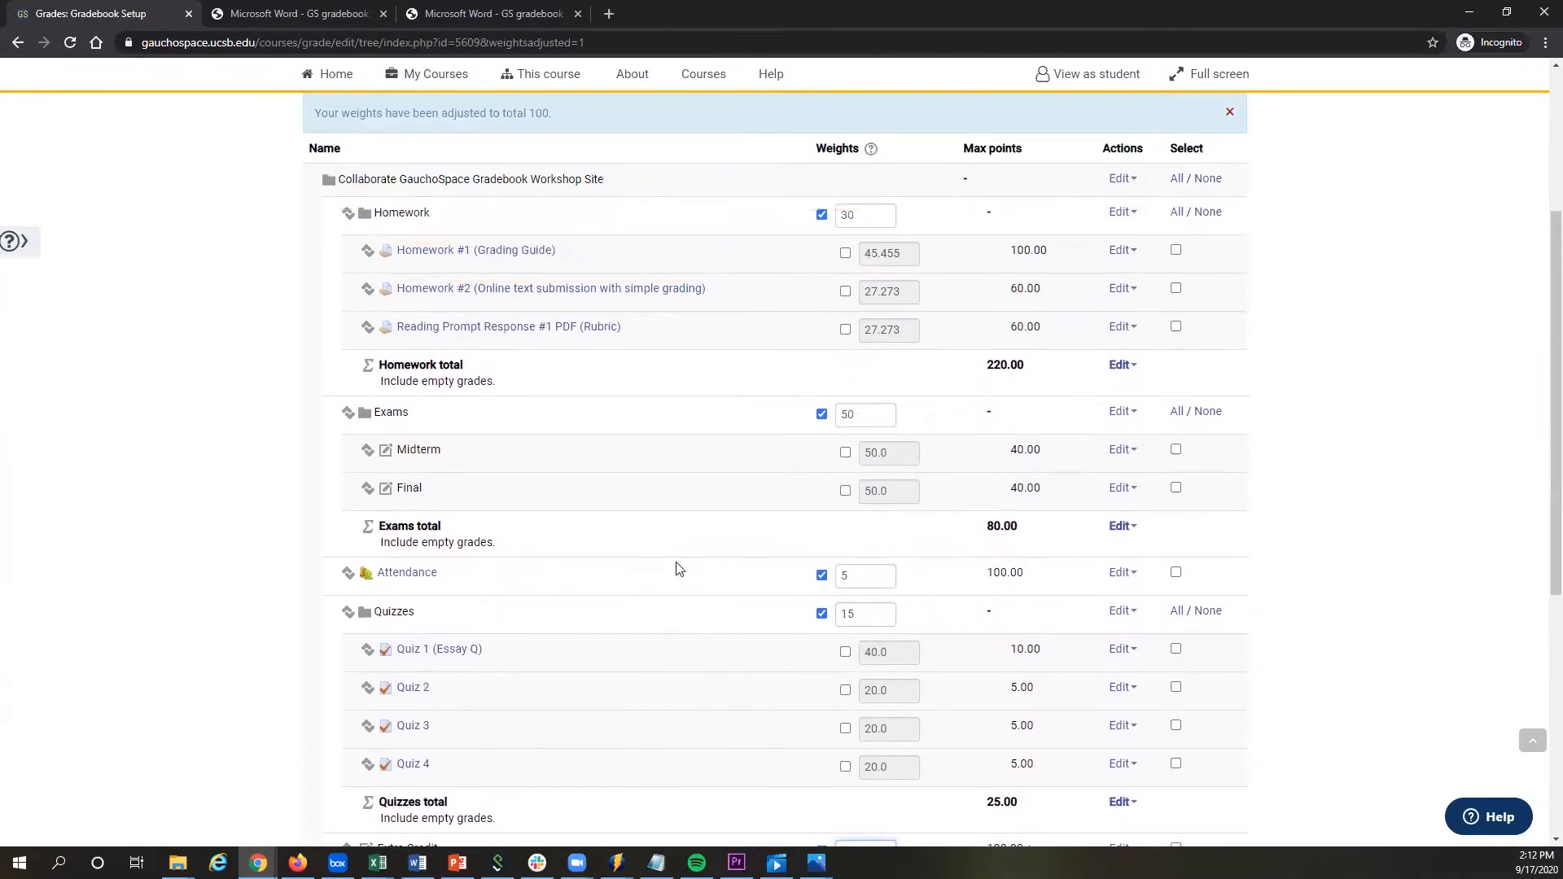
{"action": "scroll", "coordinate": [680, 569], "scroll_direction": "down", "scroll_amount": 1}
{"action": "scroll", "coordinate": [675, 562], "scroll_direction": "up", "scroll_amount": 2}
{"action": "scroll", "coordinate": [616, 452], "scroll_direction": "down", "scroll_amount": 1}
{"action": "scroll", "coordinate": [613, 450], "scroll_direction": "down", "scroll_amount": 2}
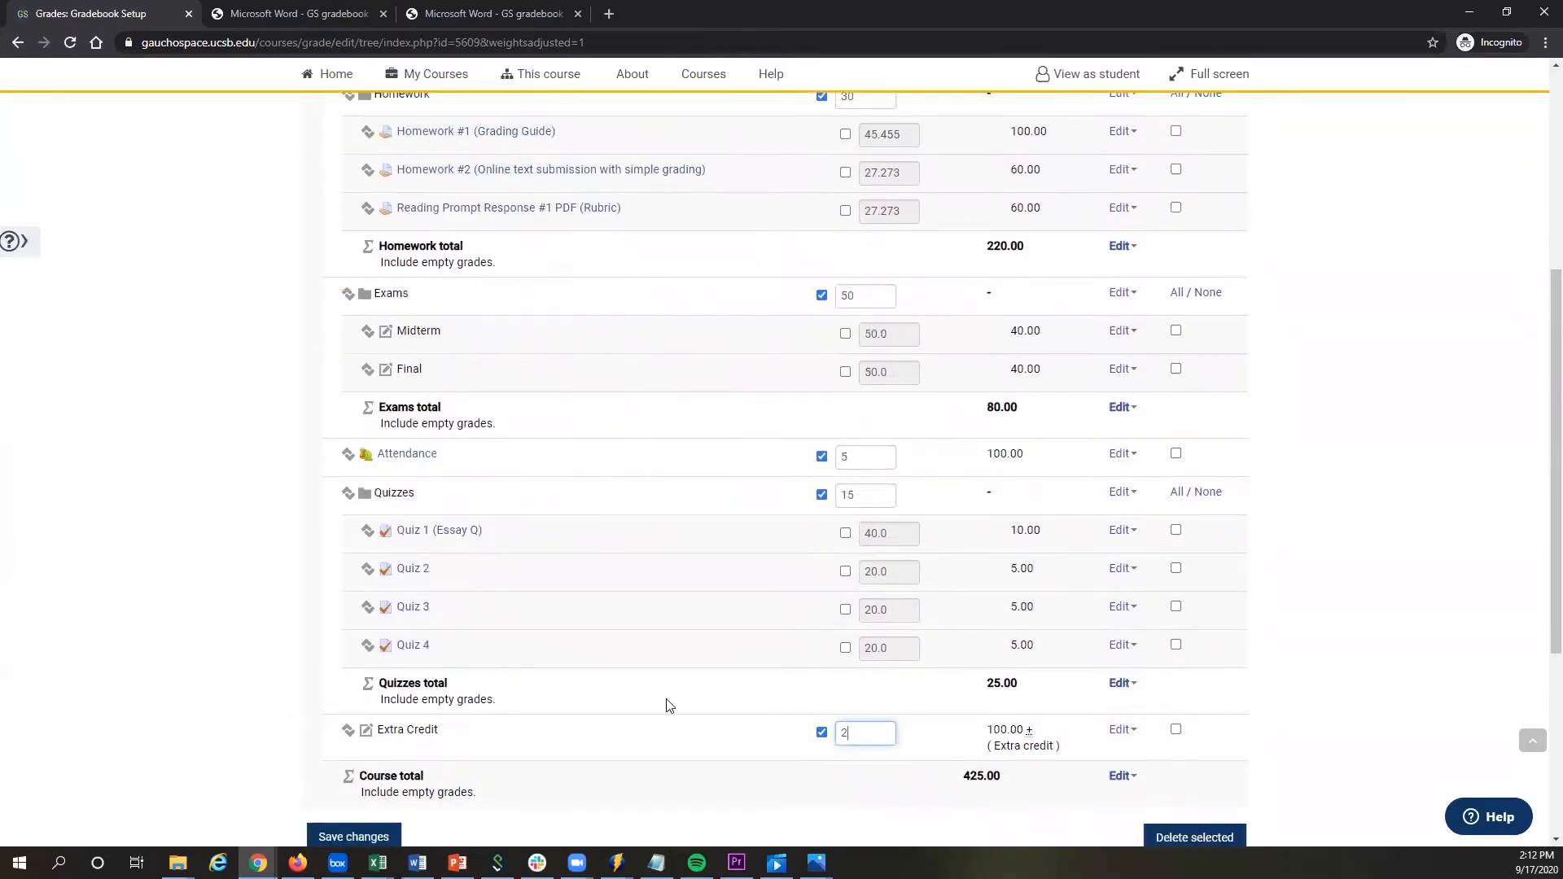
{"action": "scroll", "coordinate": [607, 533], "scroll_direction": "down", "scroll_amount": 1}
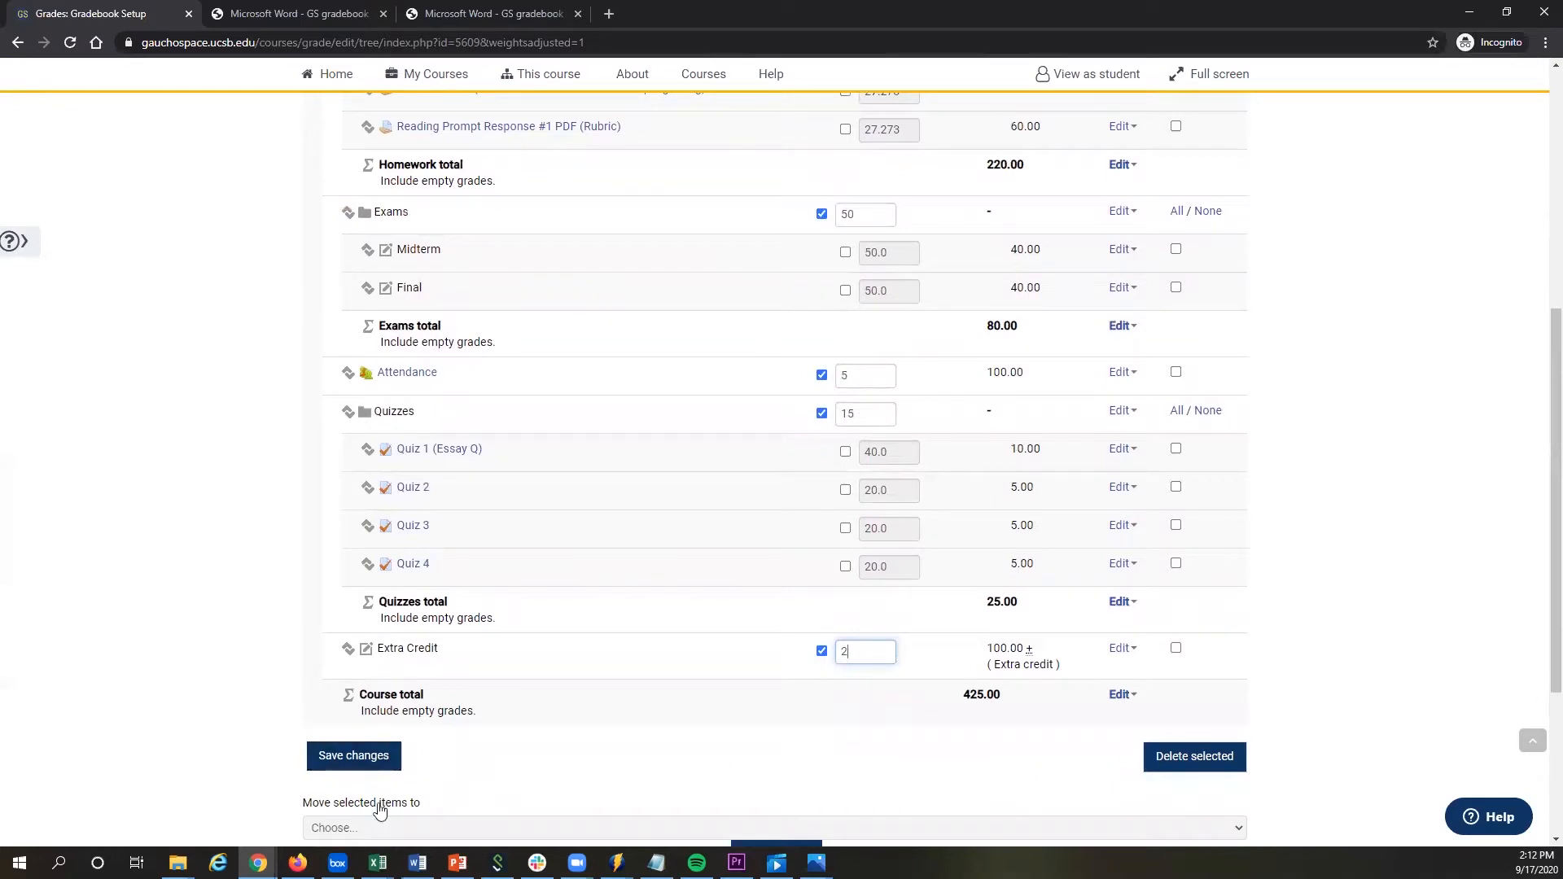
{"action": "left_click", "coordinate": [362, 757]}
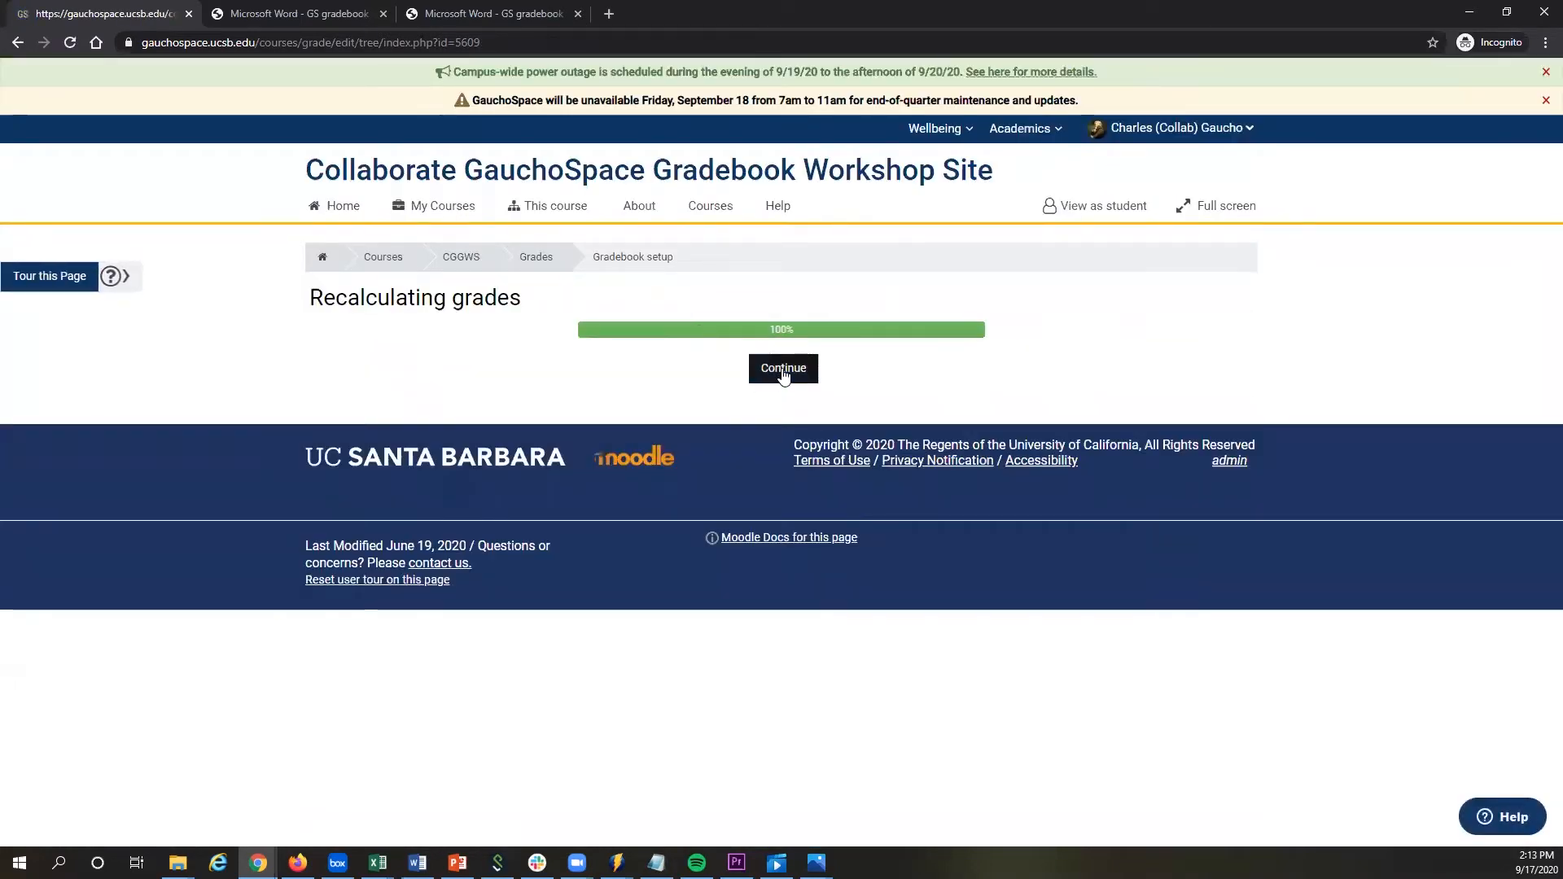
{"action": "left_click", "coordinate": [783, 367]}
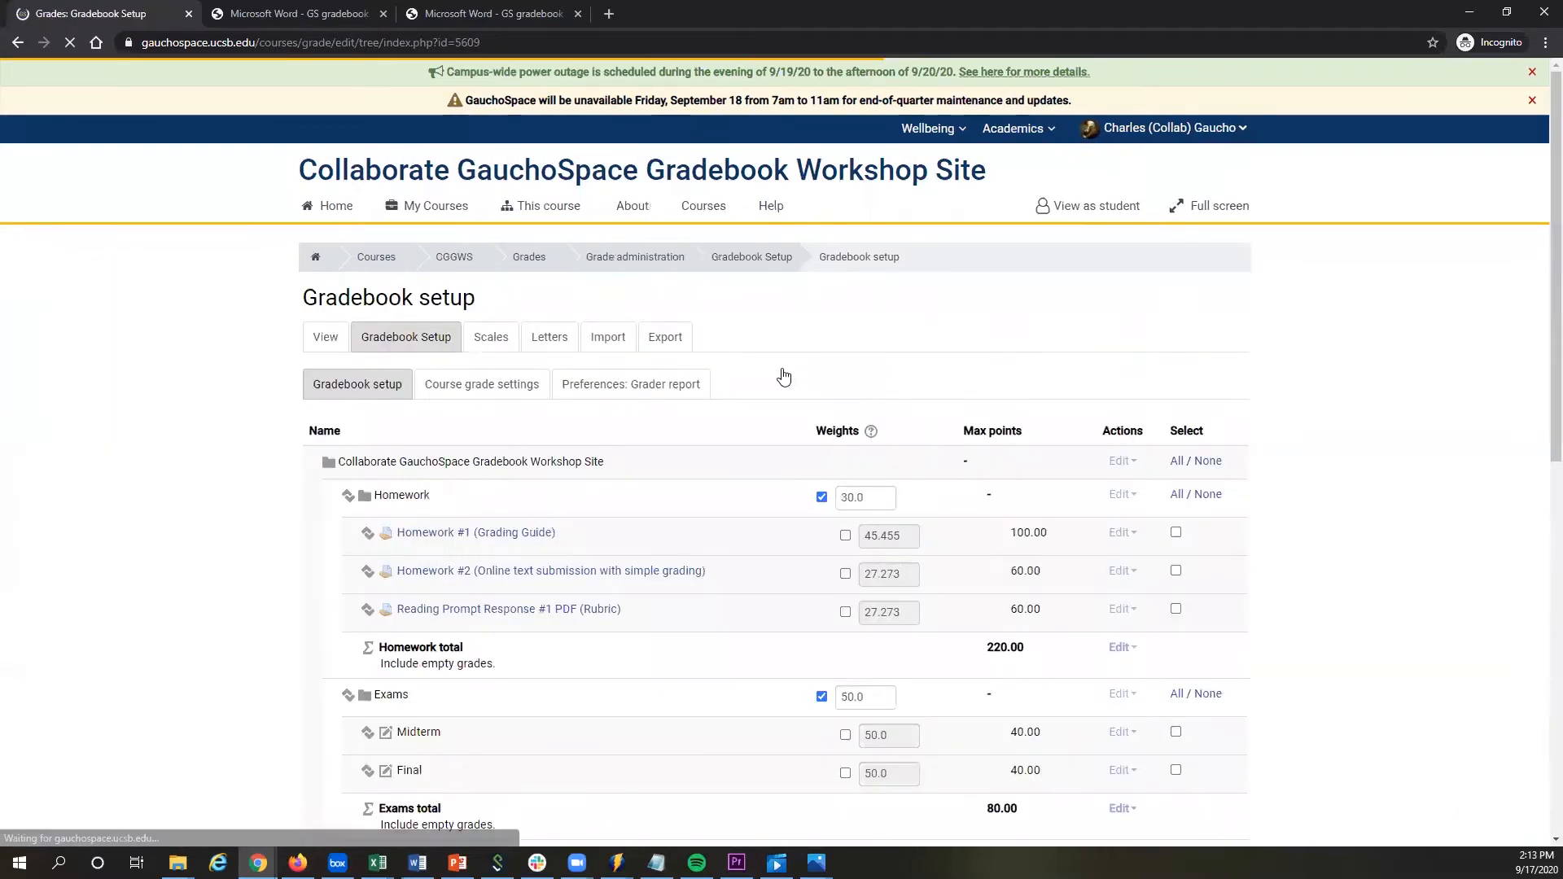
Examine the saved weights of the categories and of the individual homework, exam and quiz items.
{"action": "scroll", "coordinate": [783, 375], "scroll_direction": "down", "scroll_amount": 2}
{"action": "scroll", "coordinate": [765, 310], "scroll_direction": "down", "scroll_amount": 2}
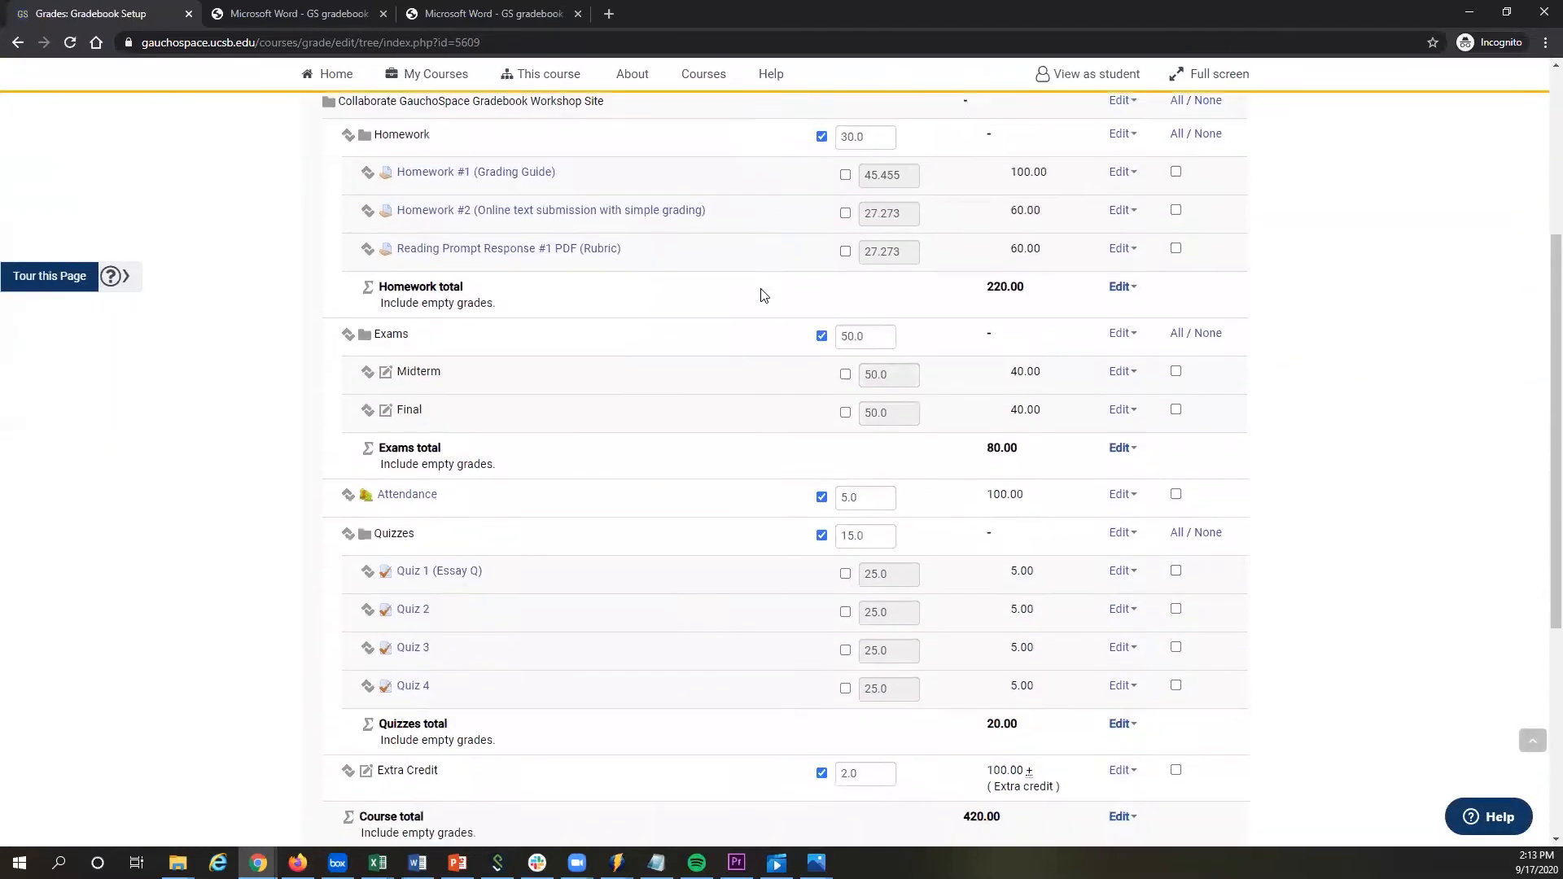
{"action": "scroll", "coordinate": [782, 488], "scroll_direction": "down", "scroll_amount": 1}
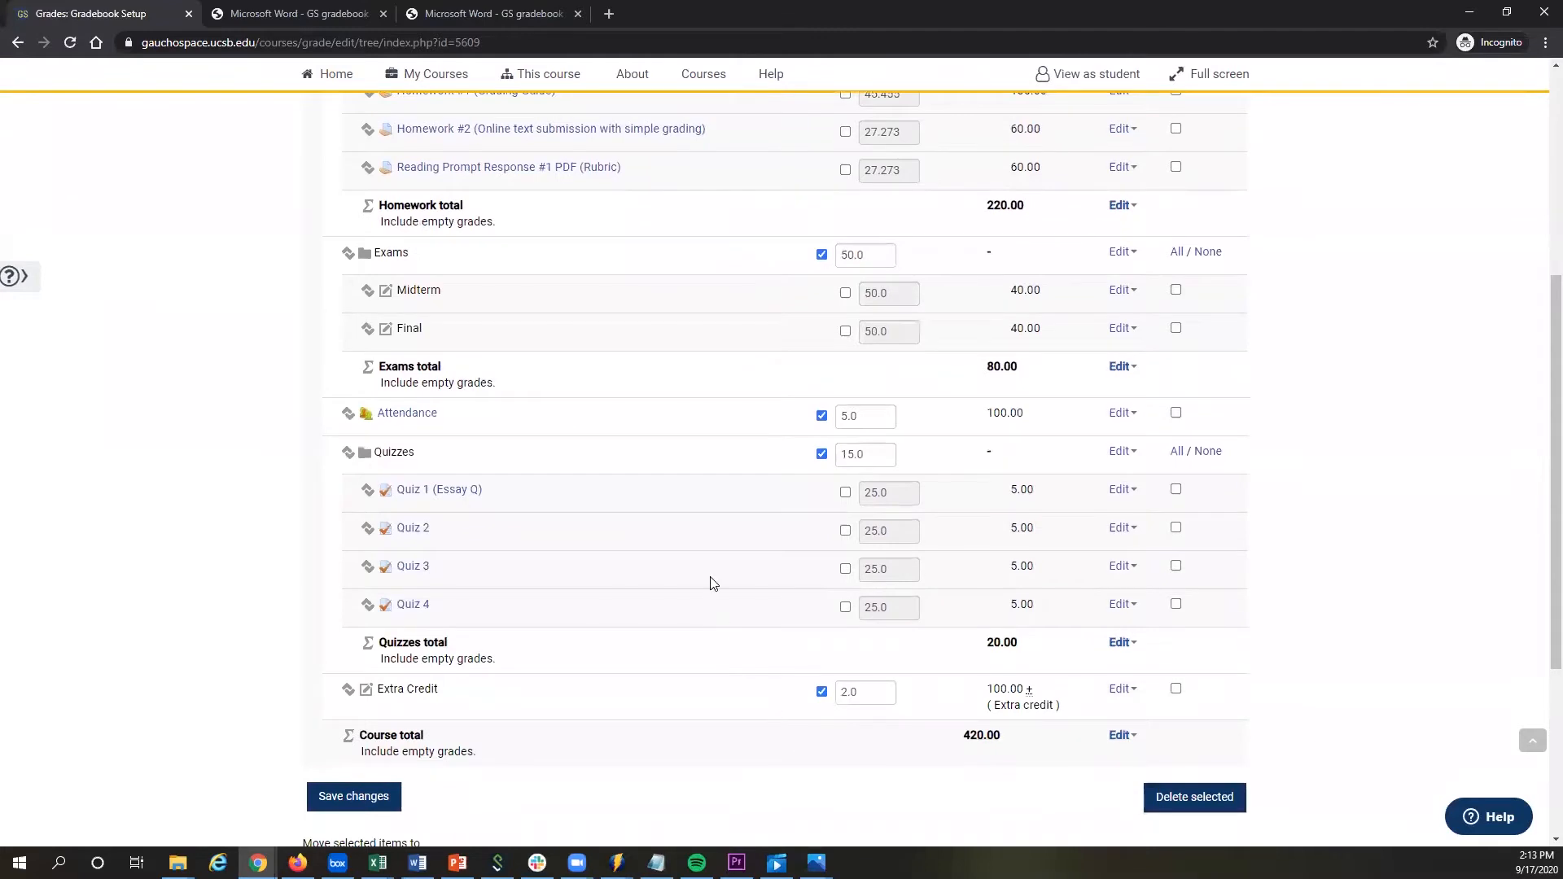
{"action": "scroll", "coordinate": [710, 583], "scroll_direction": "up", "scroll_amount": 2}
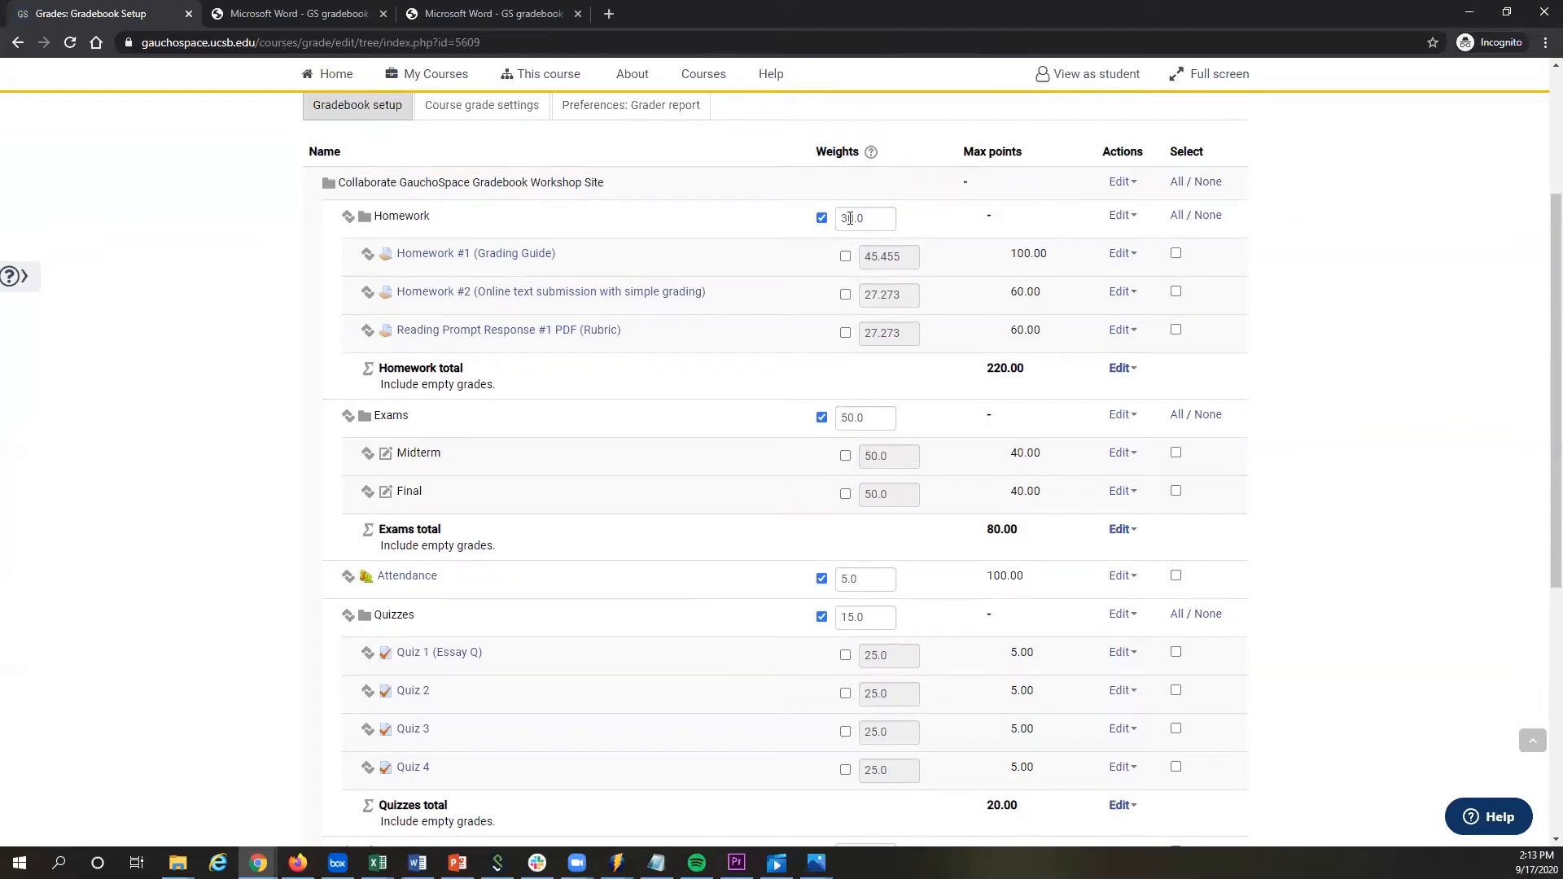
{"action": "scroll", "coordinate": [836, 525], "scroll_direction": "down", "scroll_amount": 3}
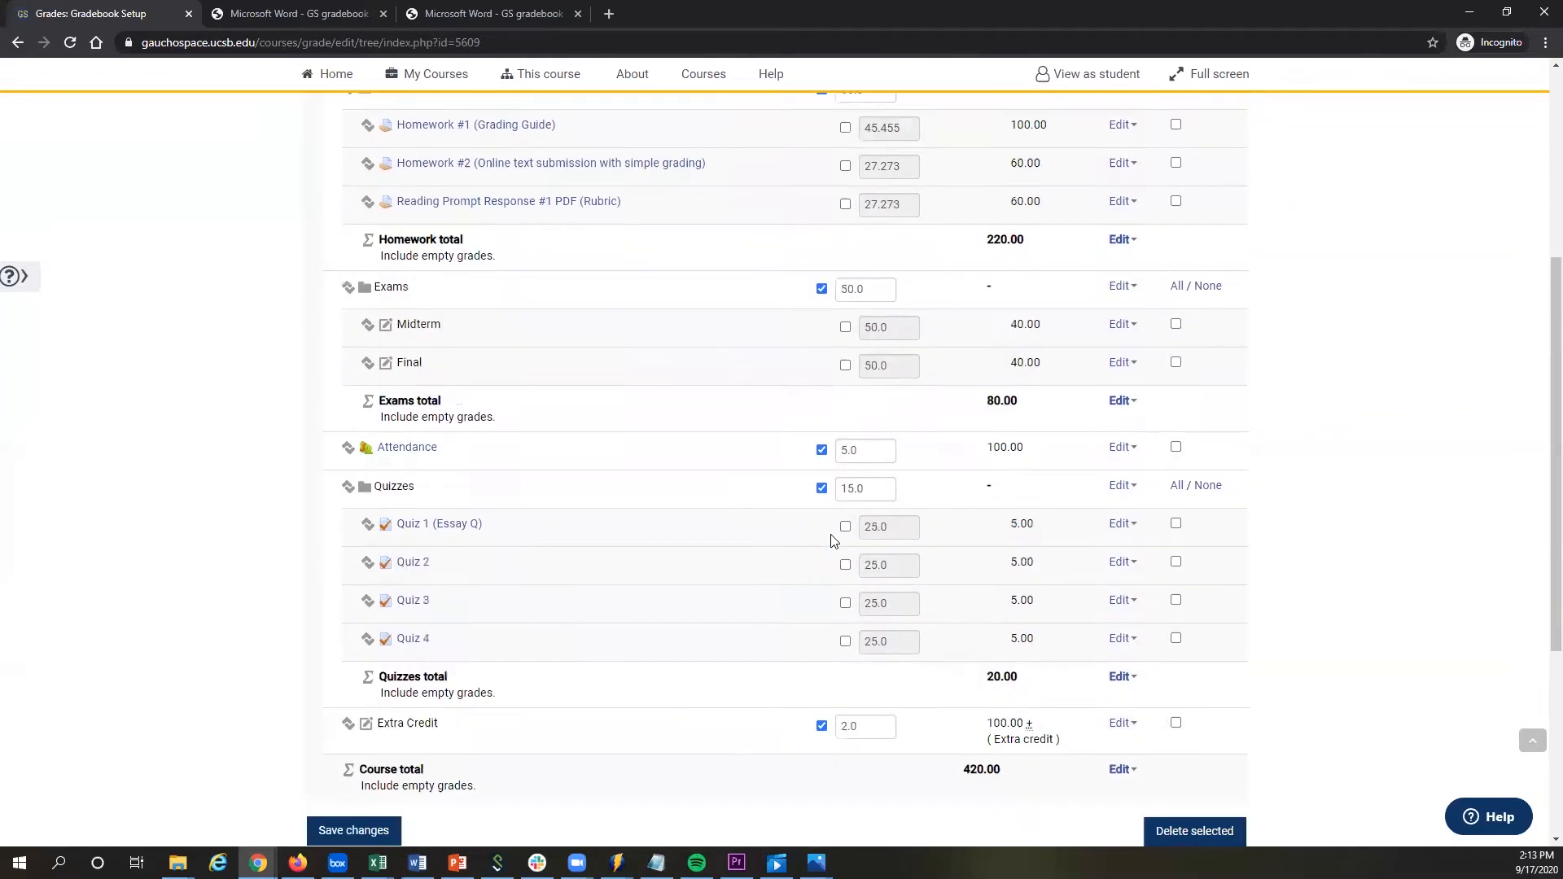
{"action": "scroll", "coordinate": [839, 218], "scroll_direction": "up", "scroll_amount": 3}
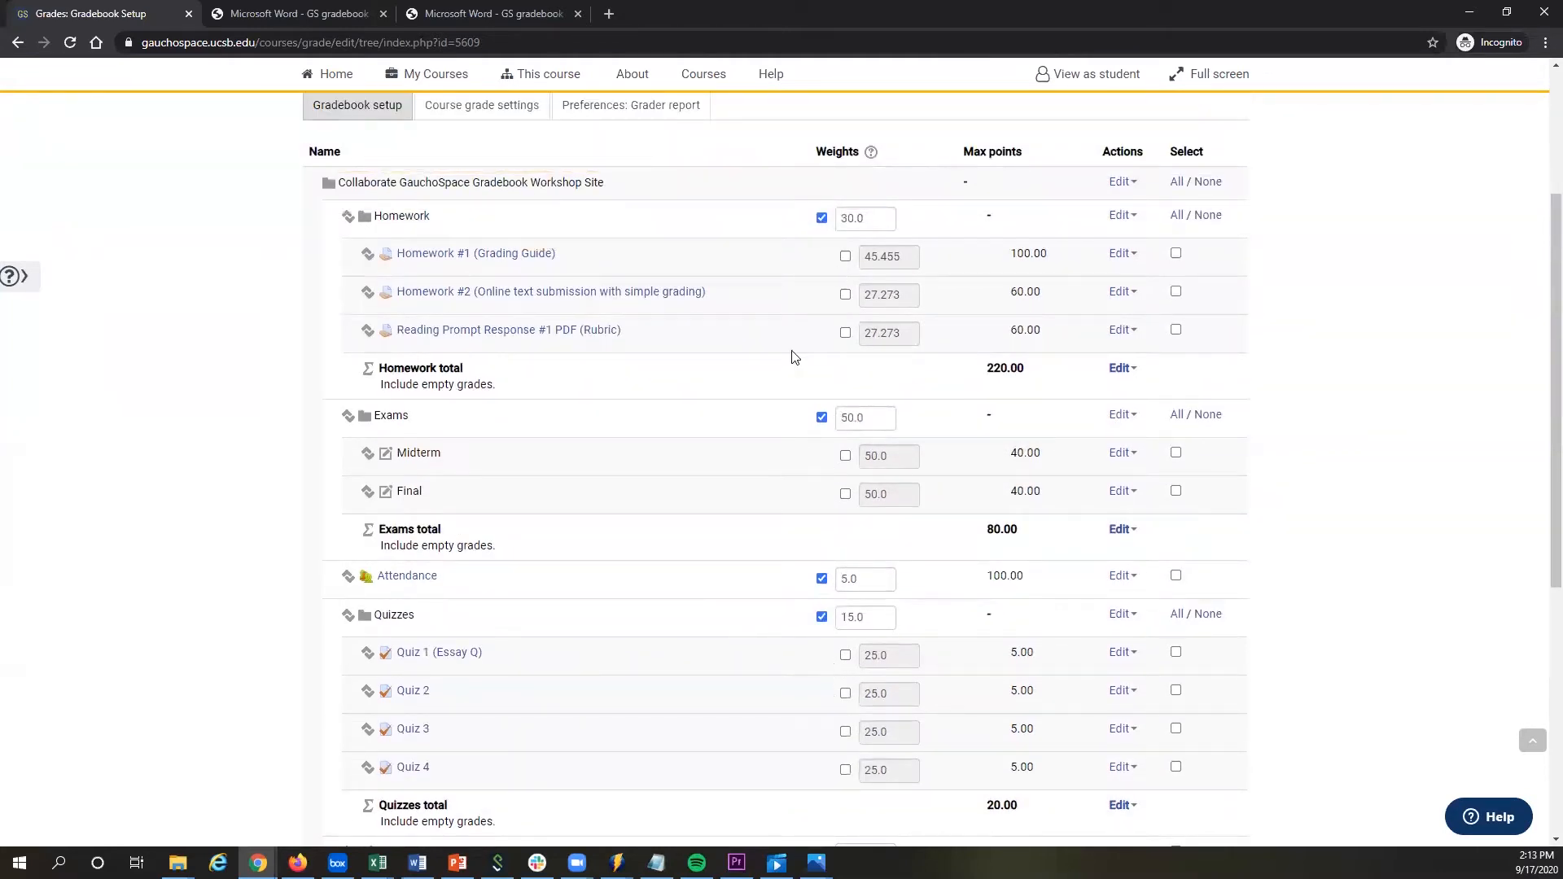
{"action": "scroll", "coordinate": [790, 357], "scroll_direction": "down", "scroll_amount": 2}
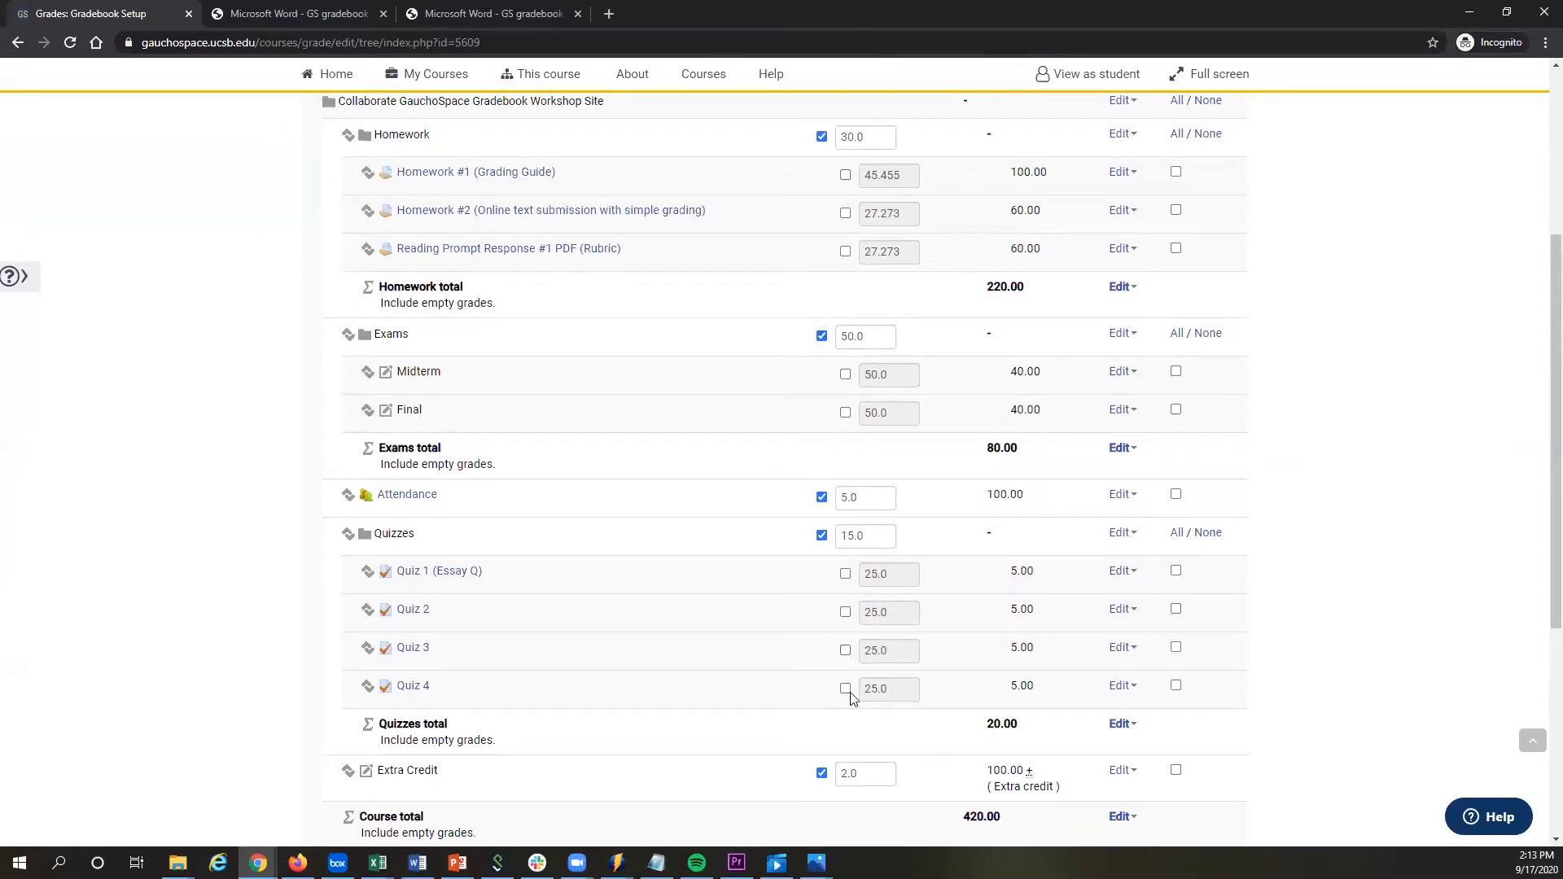
{"action": "scroll", "coordinate": [725, 518], "scroll_direction": "down", "scroll_amount": 1}
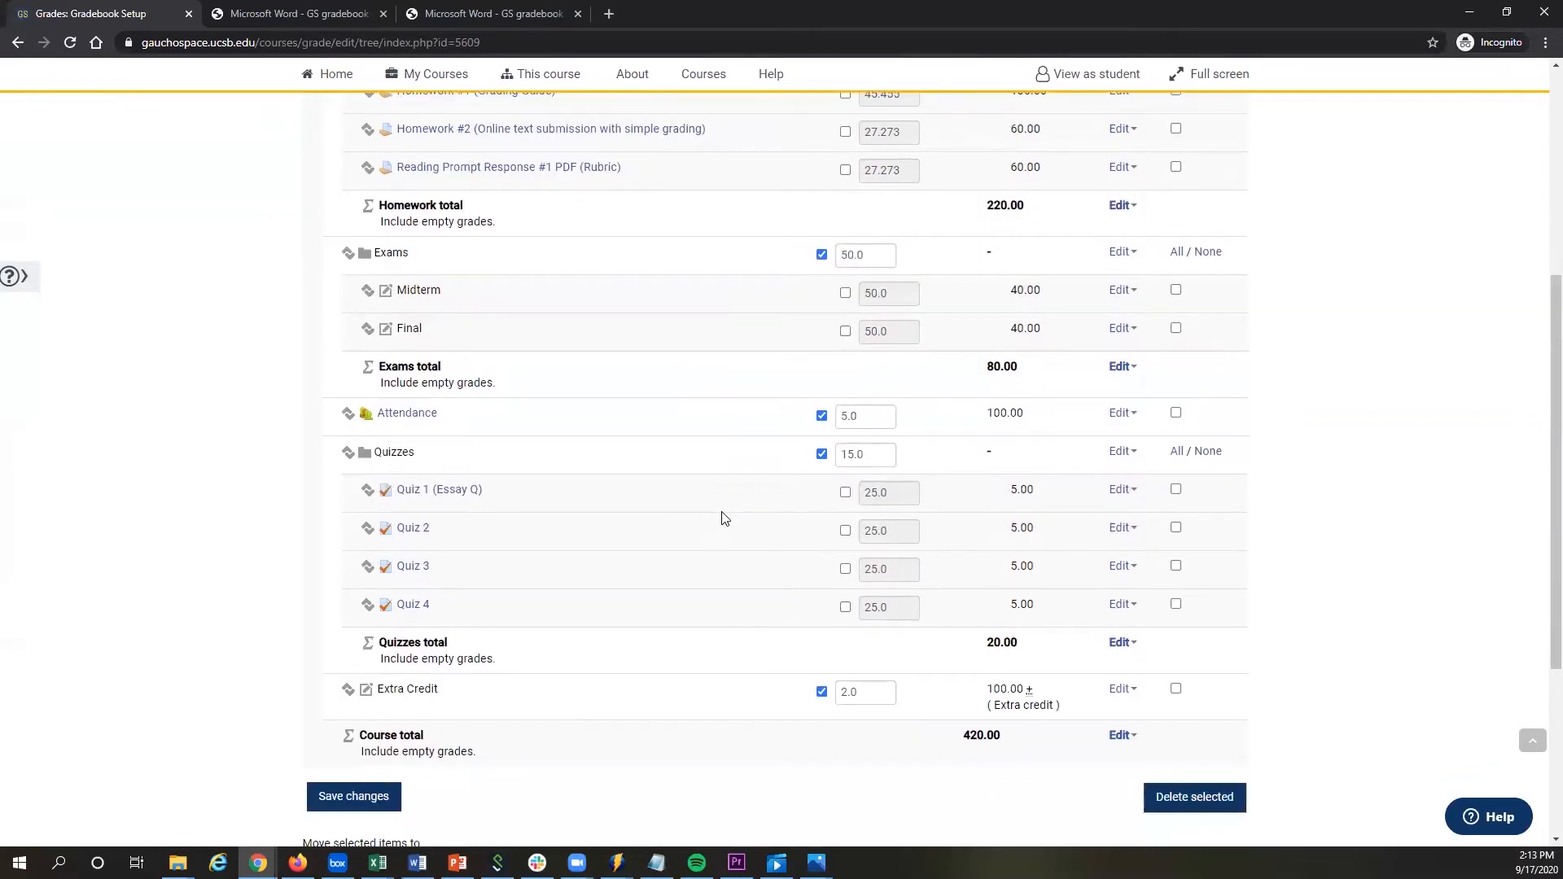
{"action": "scroll", "coordinate": [749, 513], "scroll_direction": "up", "scroll_amount": 3}
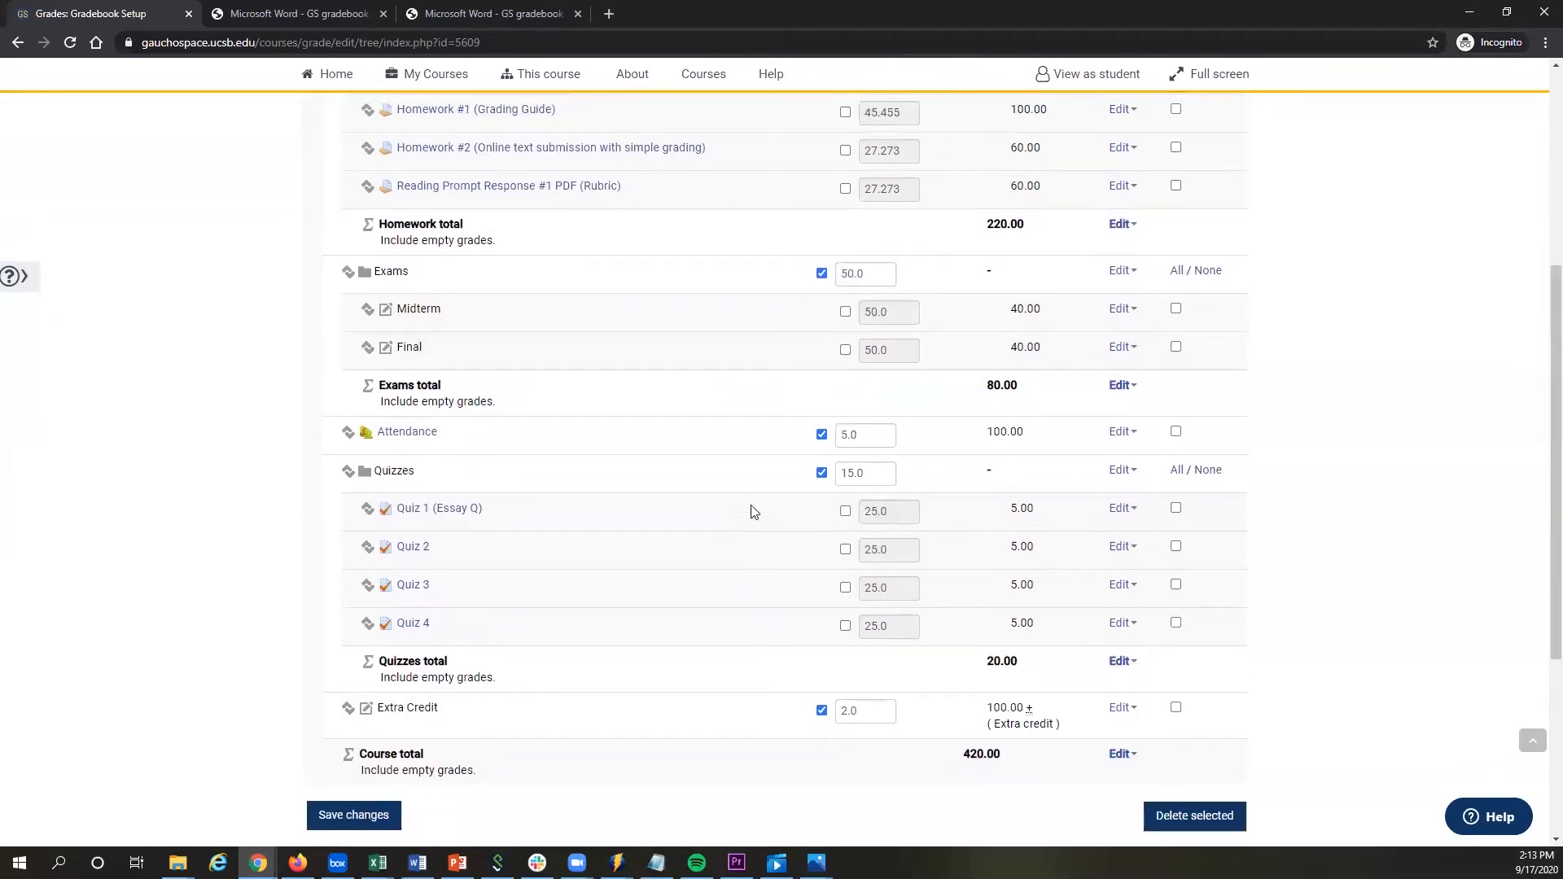
{"action": "scroll", "coordinate": [597, 431], "scroll_direction": "down", "scroll_amount": 1}
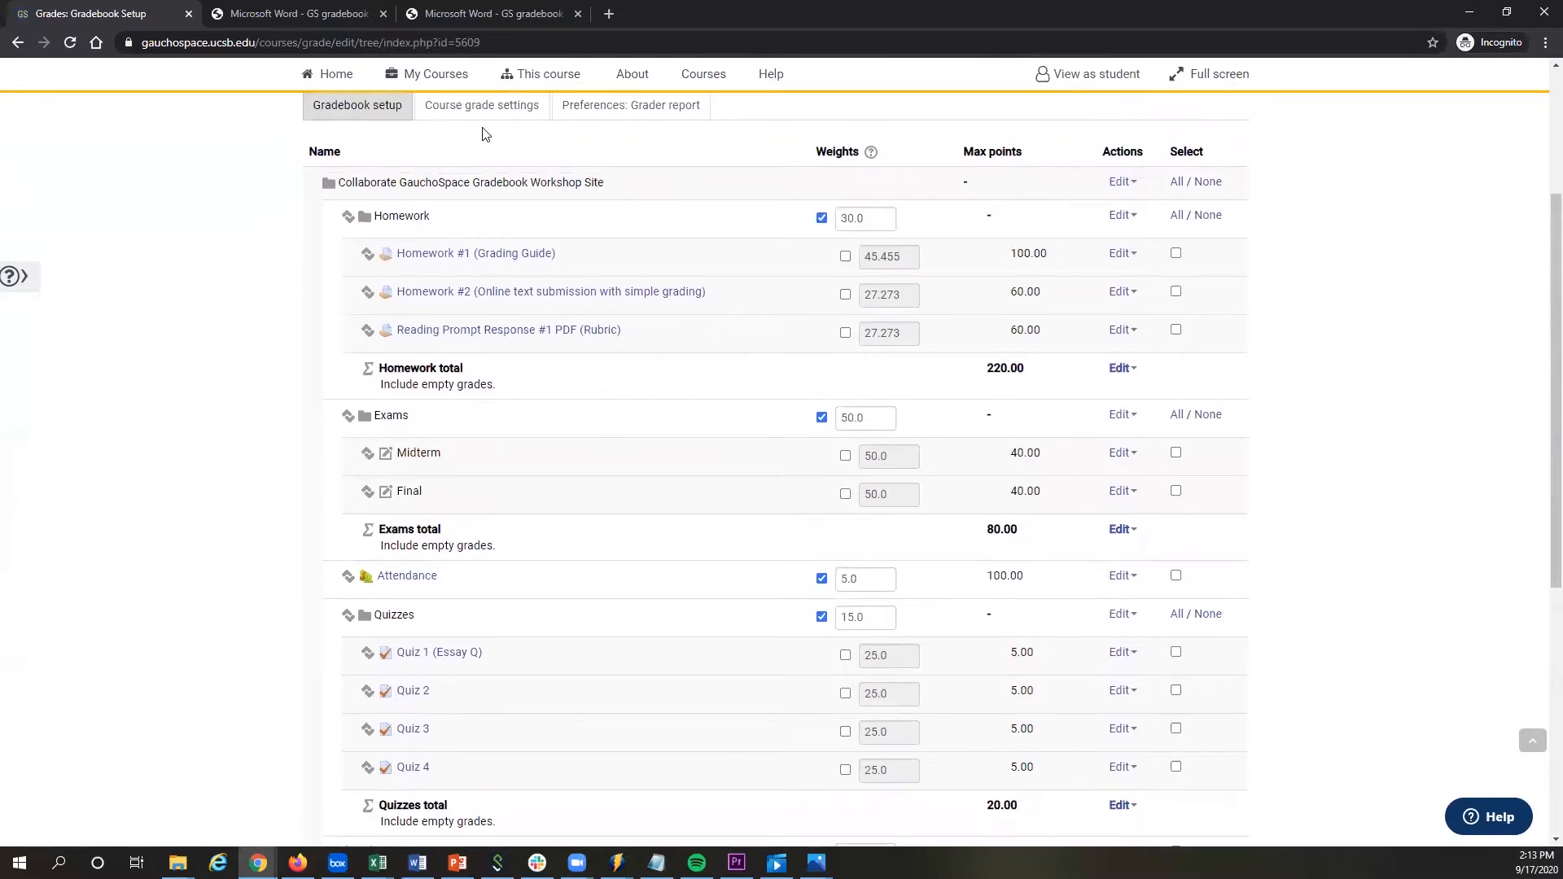
Consult the syllabus and try overriding the weights of the three homework items individually, giving Homework #1 a weight of 33.3.
{"action": "left_click", "coordinate": [341, 8]}
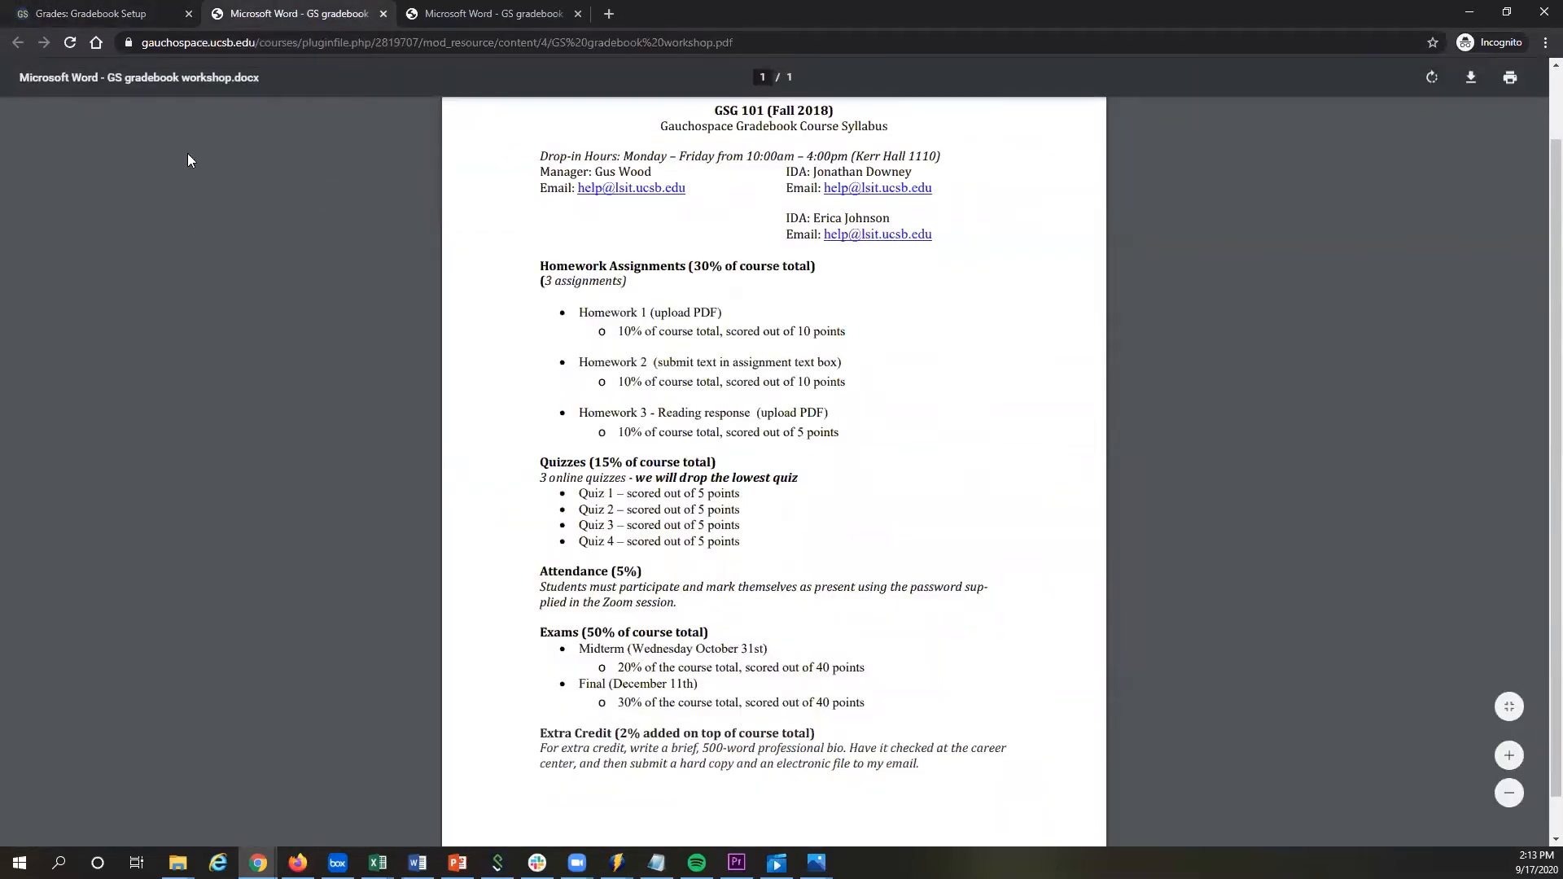
{"action": "left_click", "coordinate": [153, 18]}
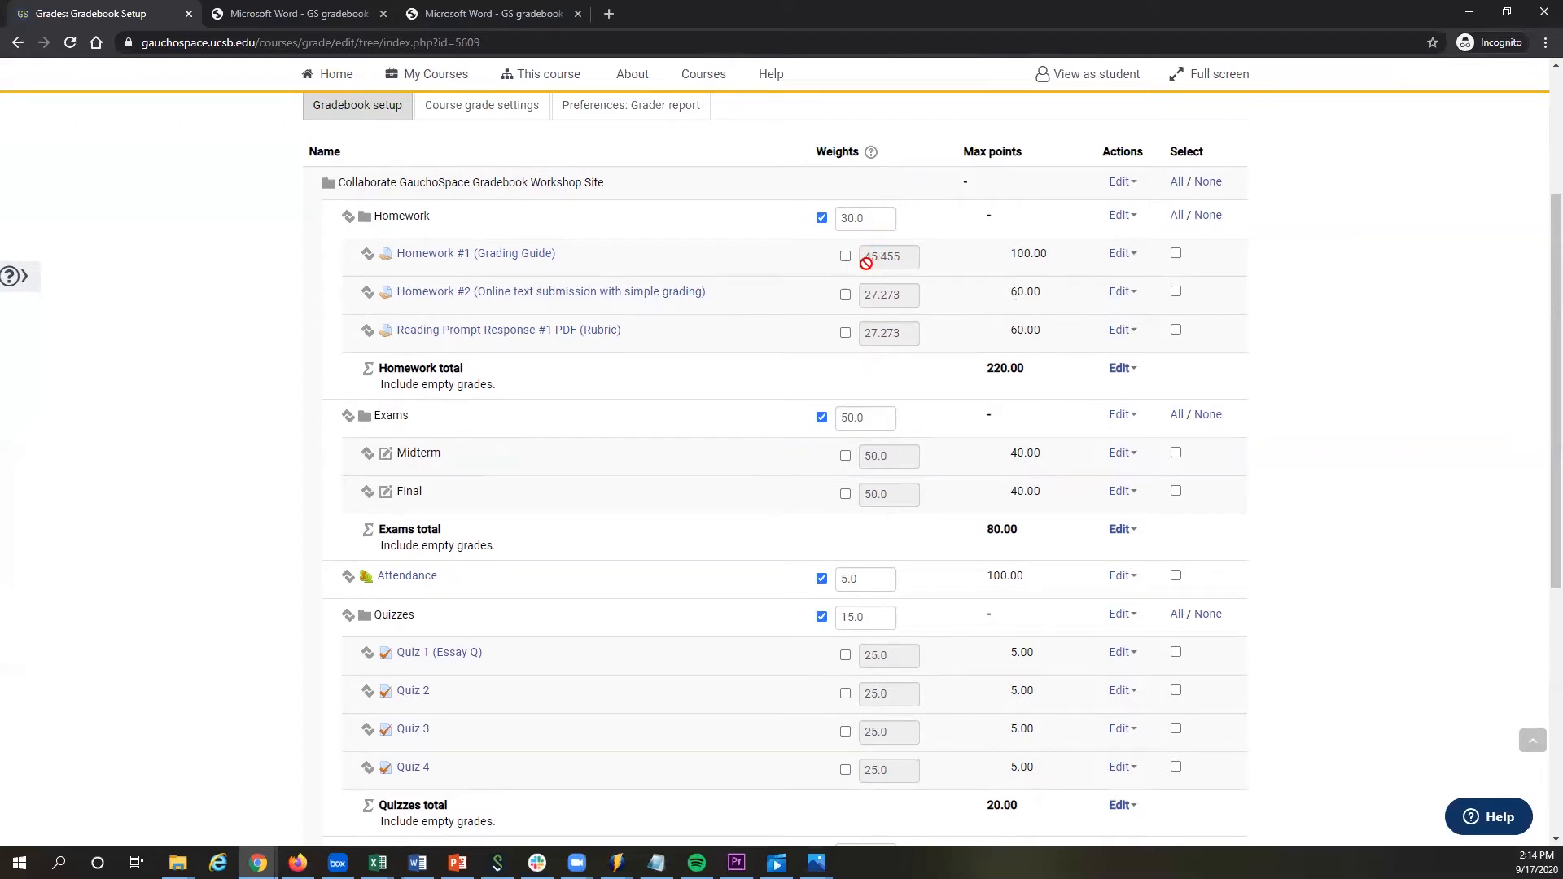
{"action": "left_click", "coordinate": [845, 256]}
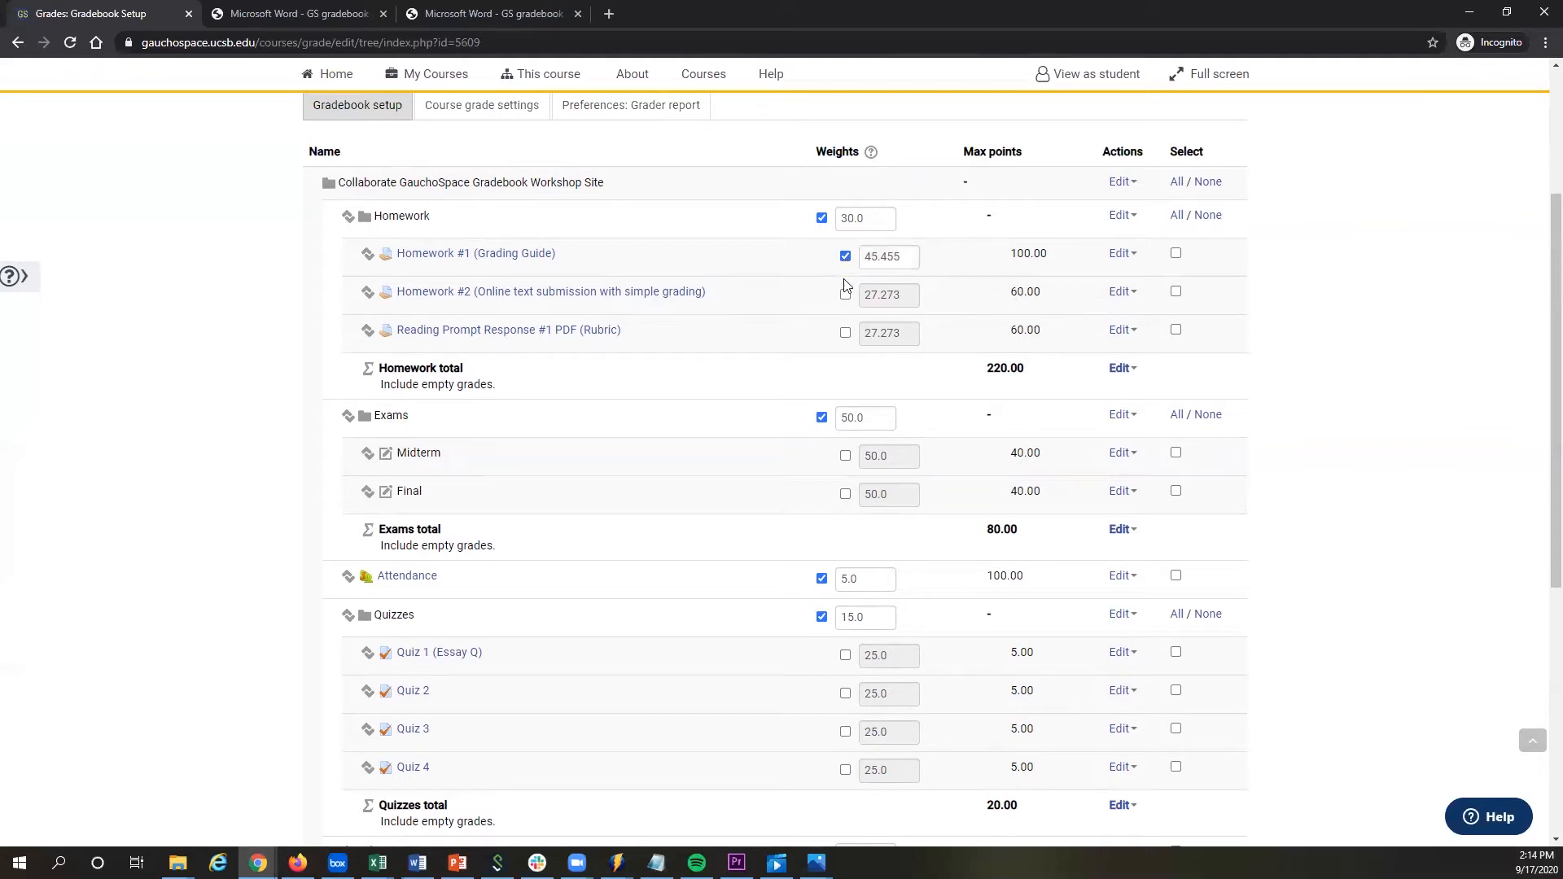
{"action": "left_click", "coordinate": [845, 294]}
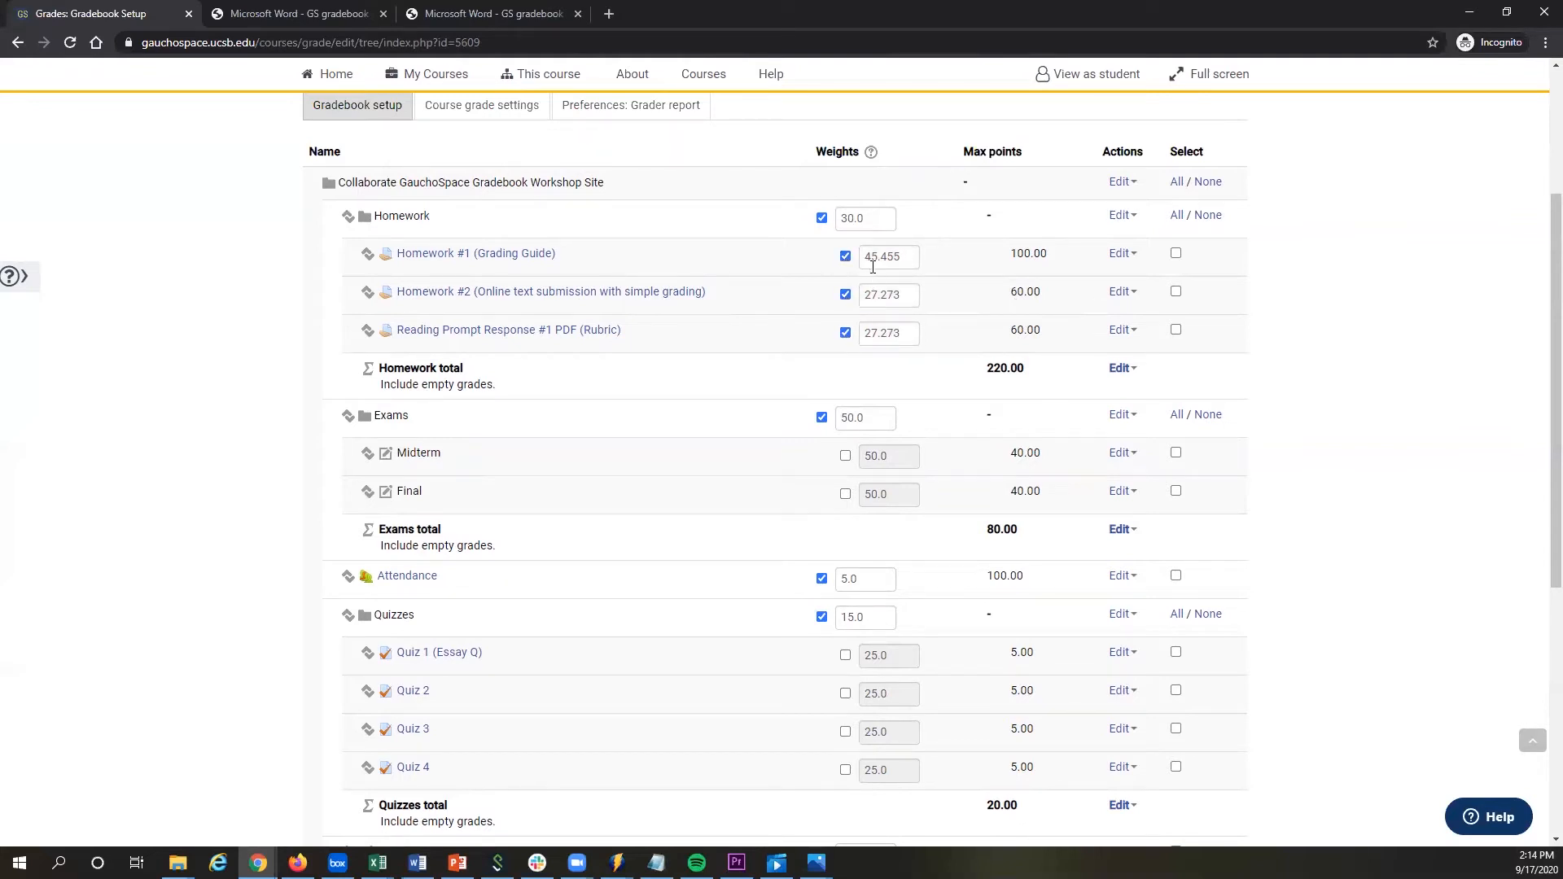
{"action": "double_click", "coordinate": [879, 256]}
{"action": "type", "text": "33.3"}
{"action": "double_click", "coordinate": [887, 295]}
{"action": "type", "text": "3"}
{"action": "double_click", "coordinate": [887, 331]}
{"action": "type", "text": "33"}
Remove the weight overrides from the three homework items and save the gradebook changes.
{"action": "left_click", "coordinate": [845, 294]}
{"action": "left_click", "coordinate": [845, 332]}
{"action": "left_click", "coordinate": [845, 255]}
{"action": "scroll", "coordinate": [653, 376], "scroll_direction": "down", "scroll_amount": 6}
{"action": "left_click", "coordinate": [358, 465]}
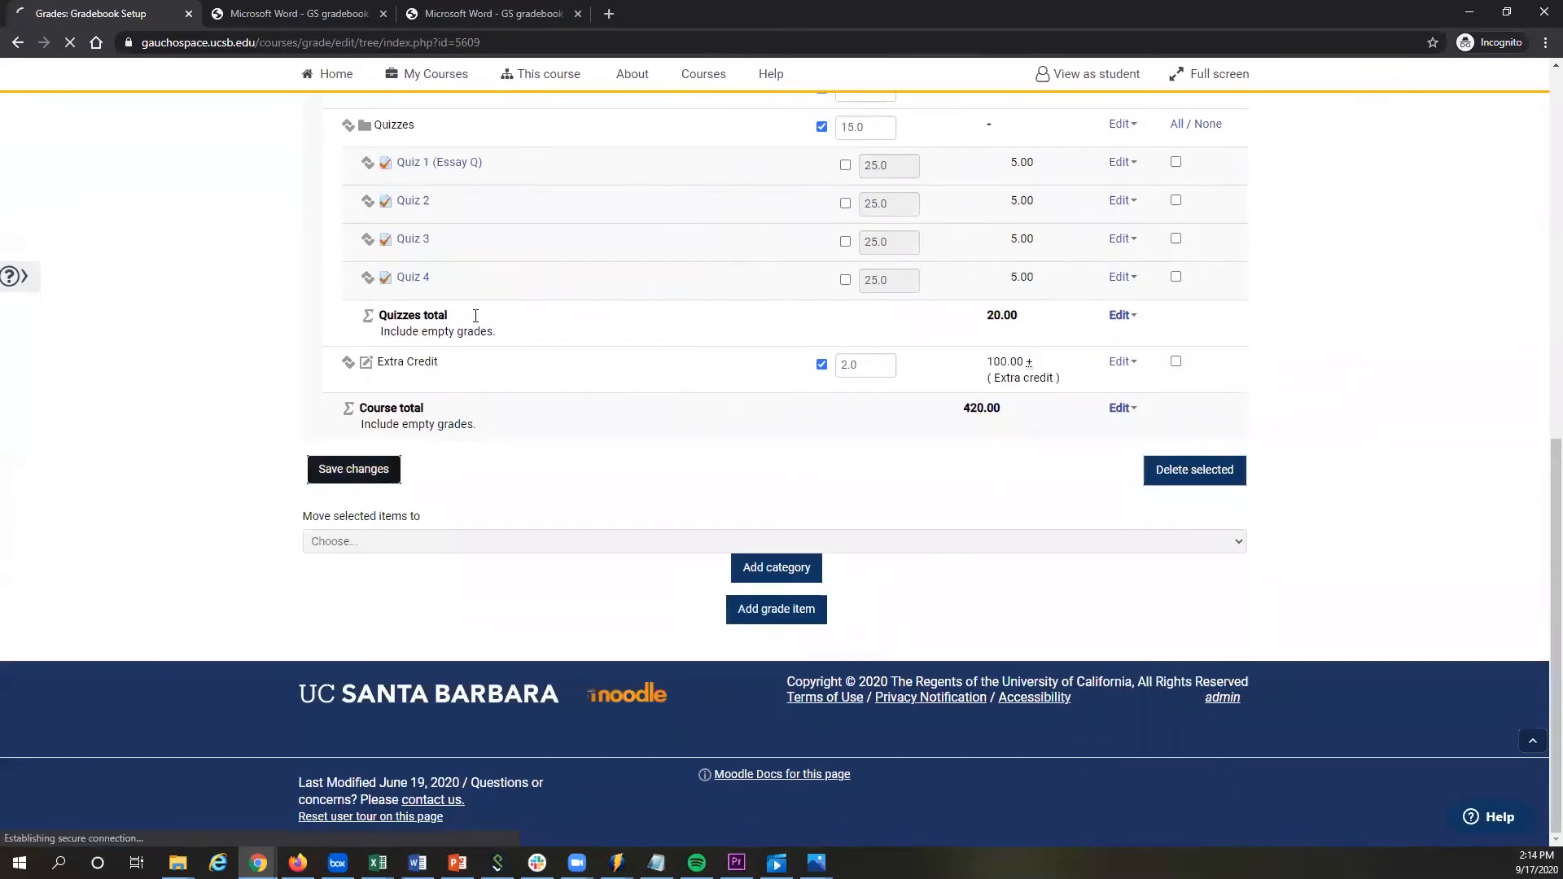
Open the settings of the Homework #1 (Grading Guide) assignment and expand its Grade section.
{"action": "scroll", "coordinate": [456, 342], "scroll_direction": "down", "scroll_amount": 2}
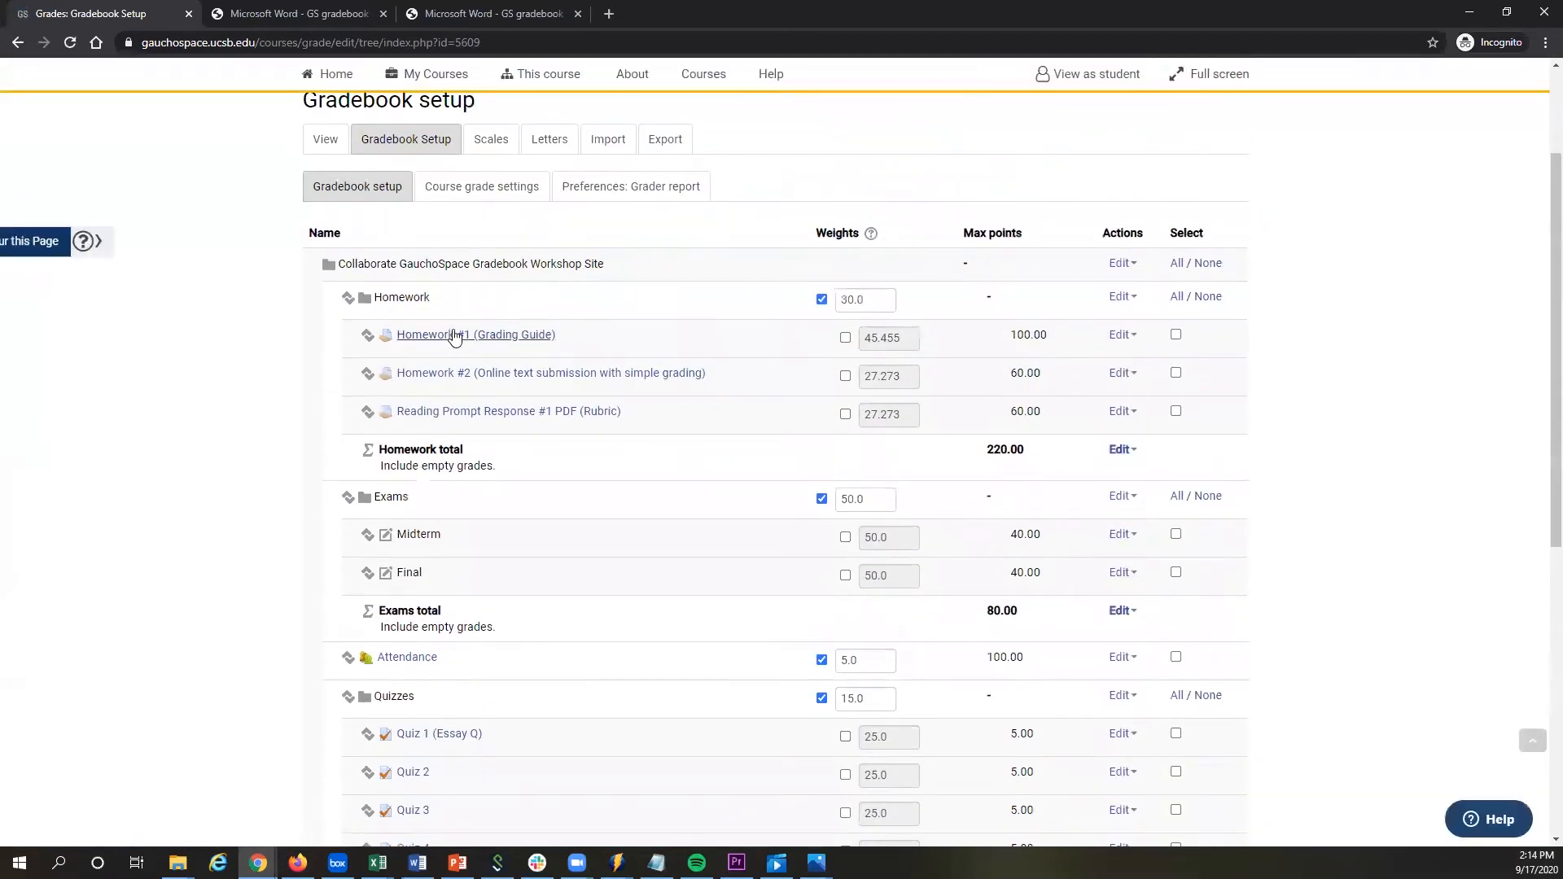
{"action": "left_click", "coordinate": [456, 336]}
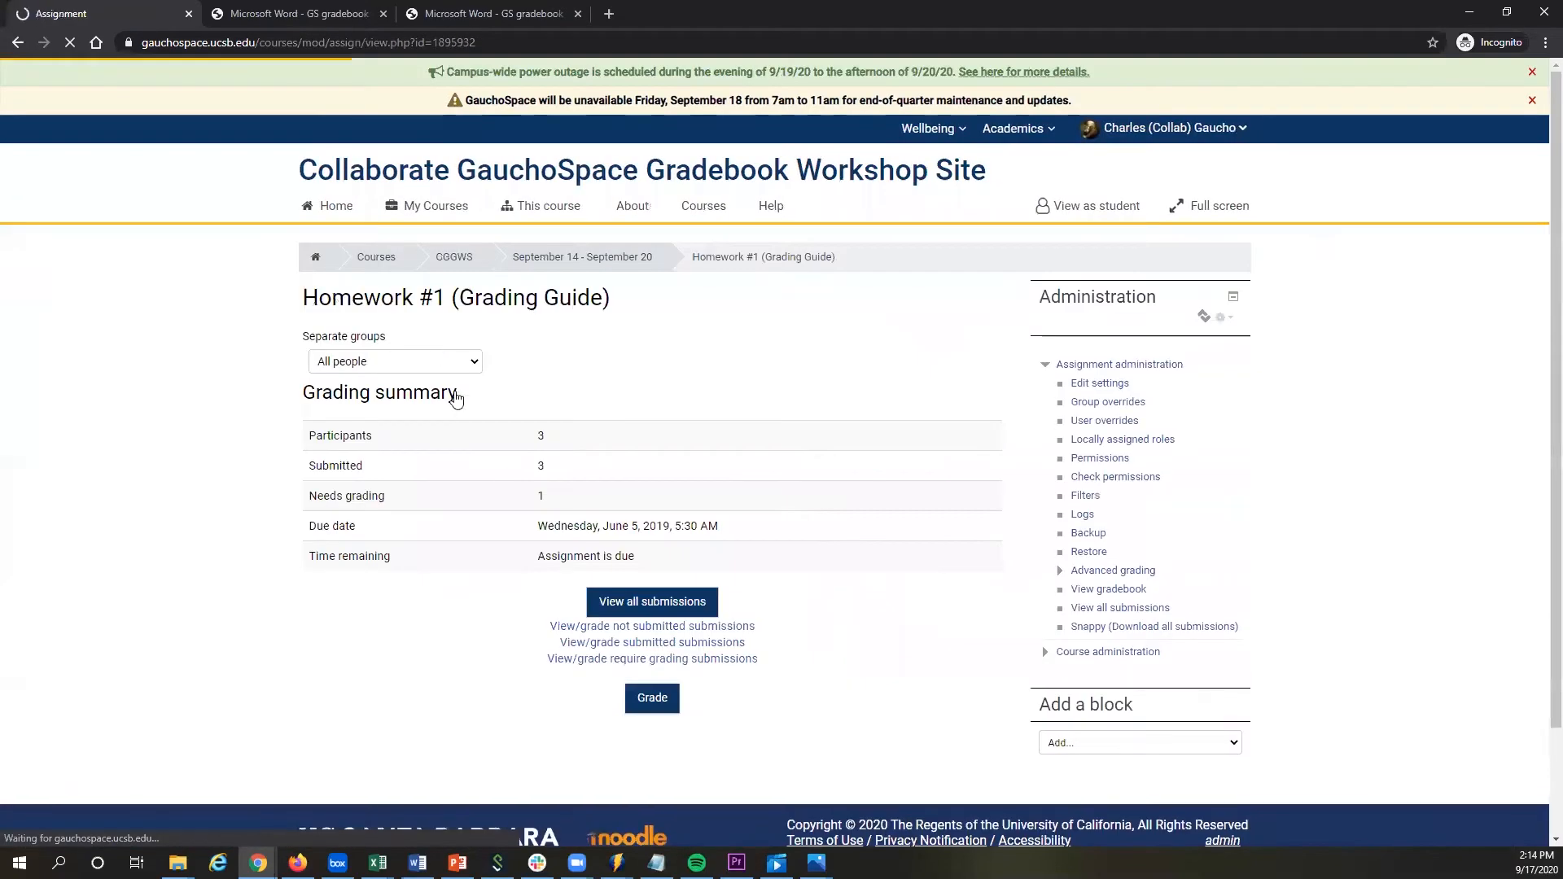
{"action": "left_click", "coordinate": [1074, 383]}
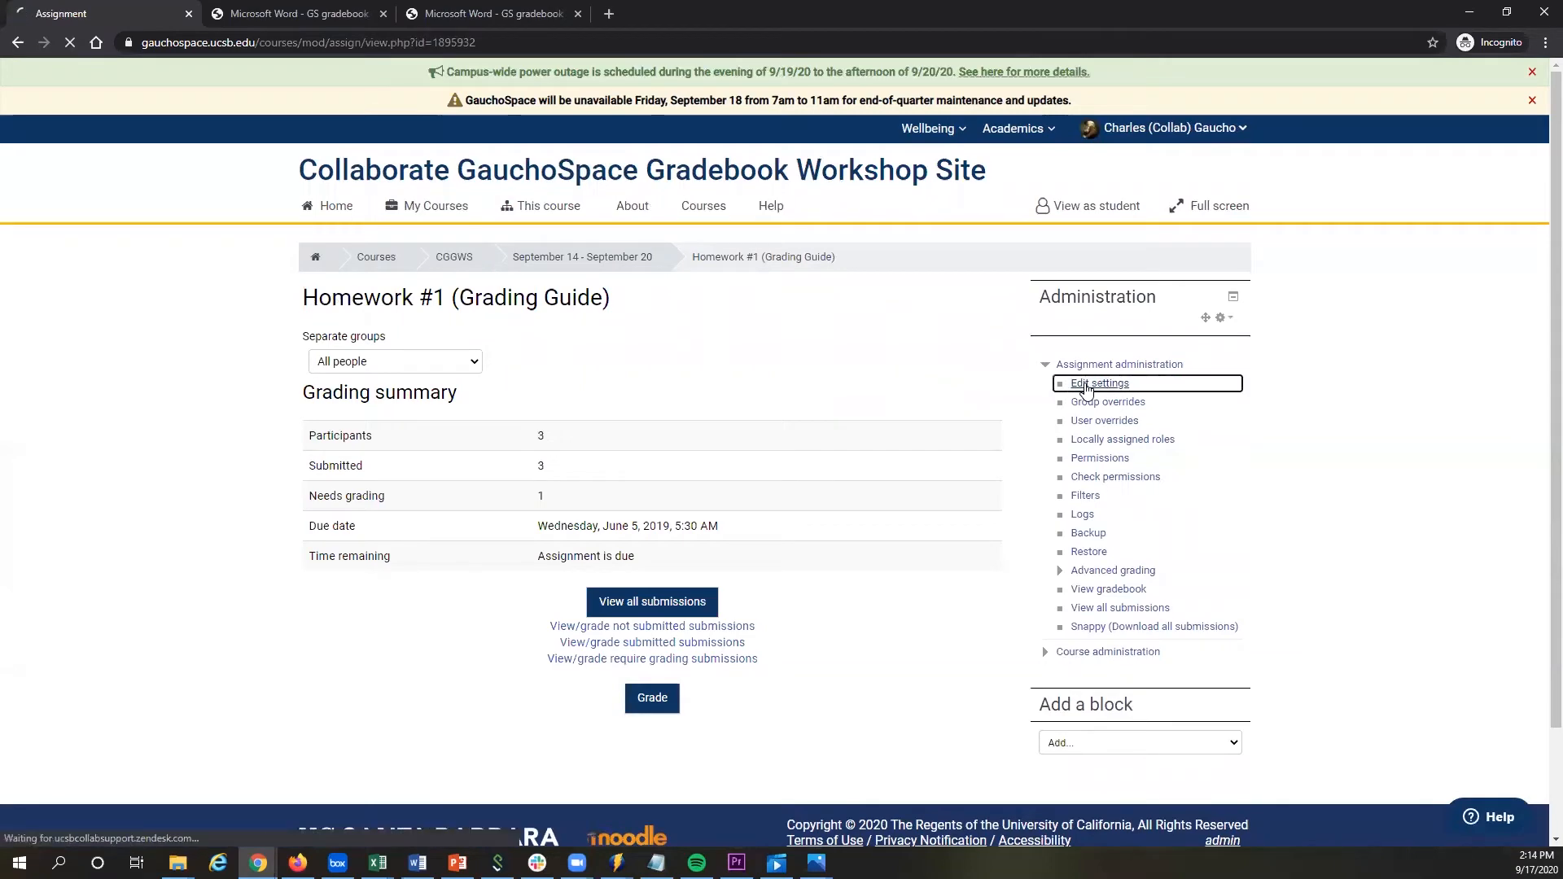
{"action": "scroll", "coordinate": [680, 424], "scroll_direction": "down", "scroll_amount": 10}
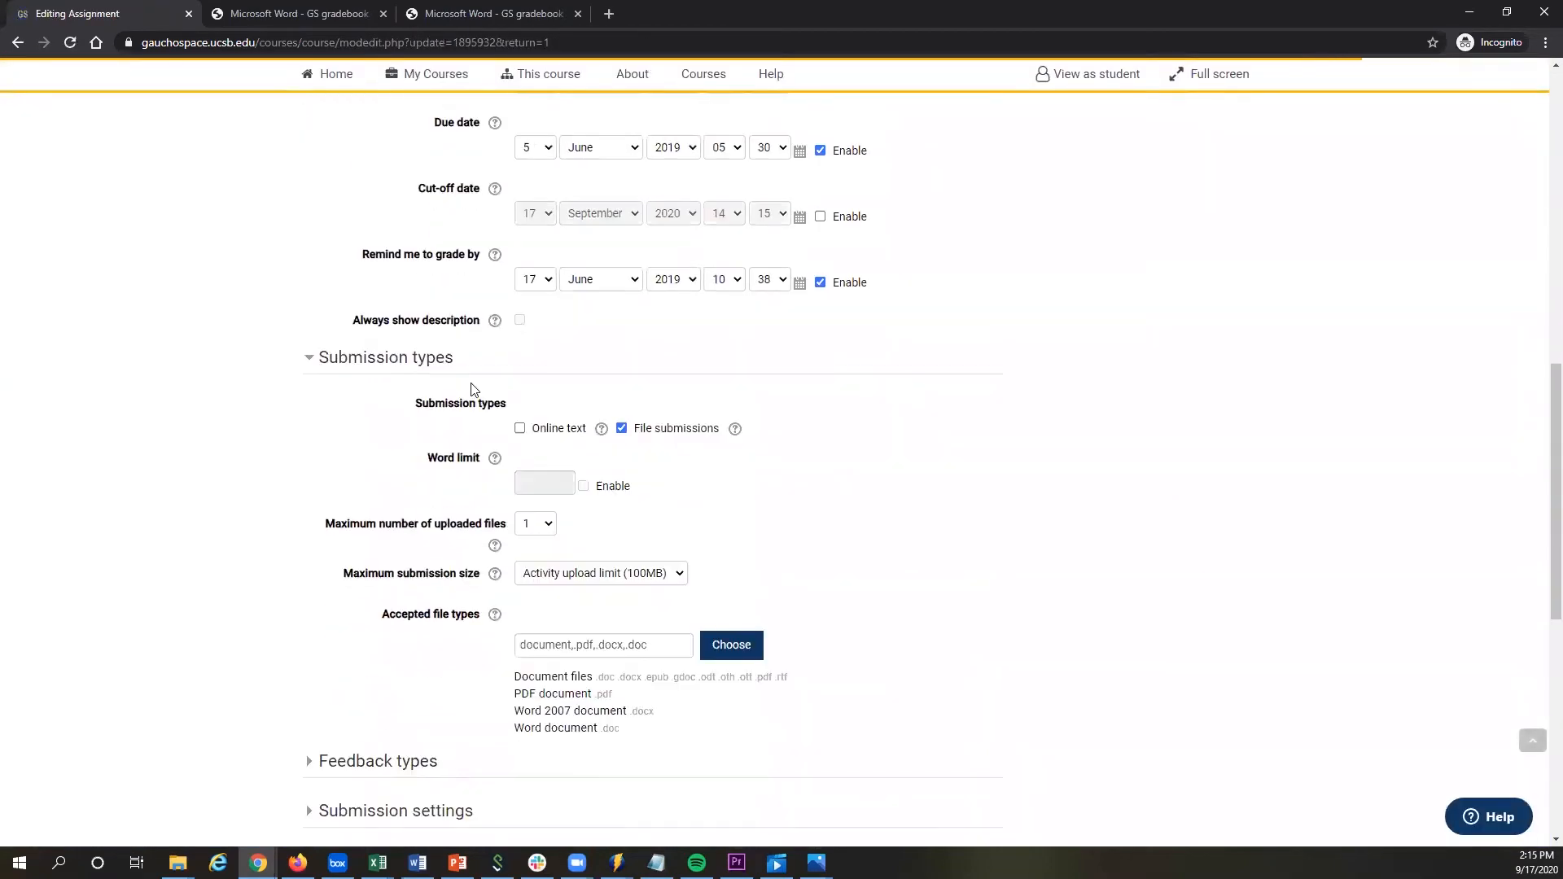
{"action": "scroll", "coordinate": [423, 423], "scroll_direction": "down", "scroll_amount": 5}
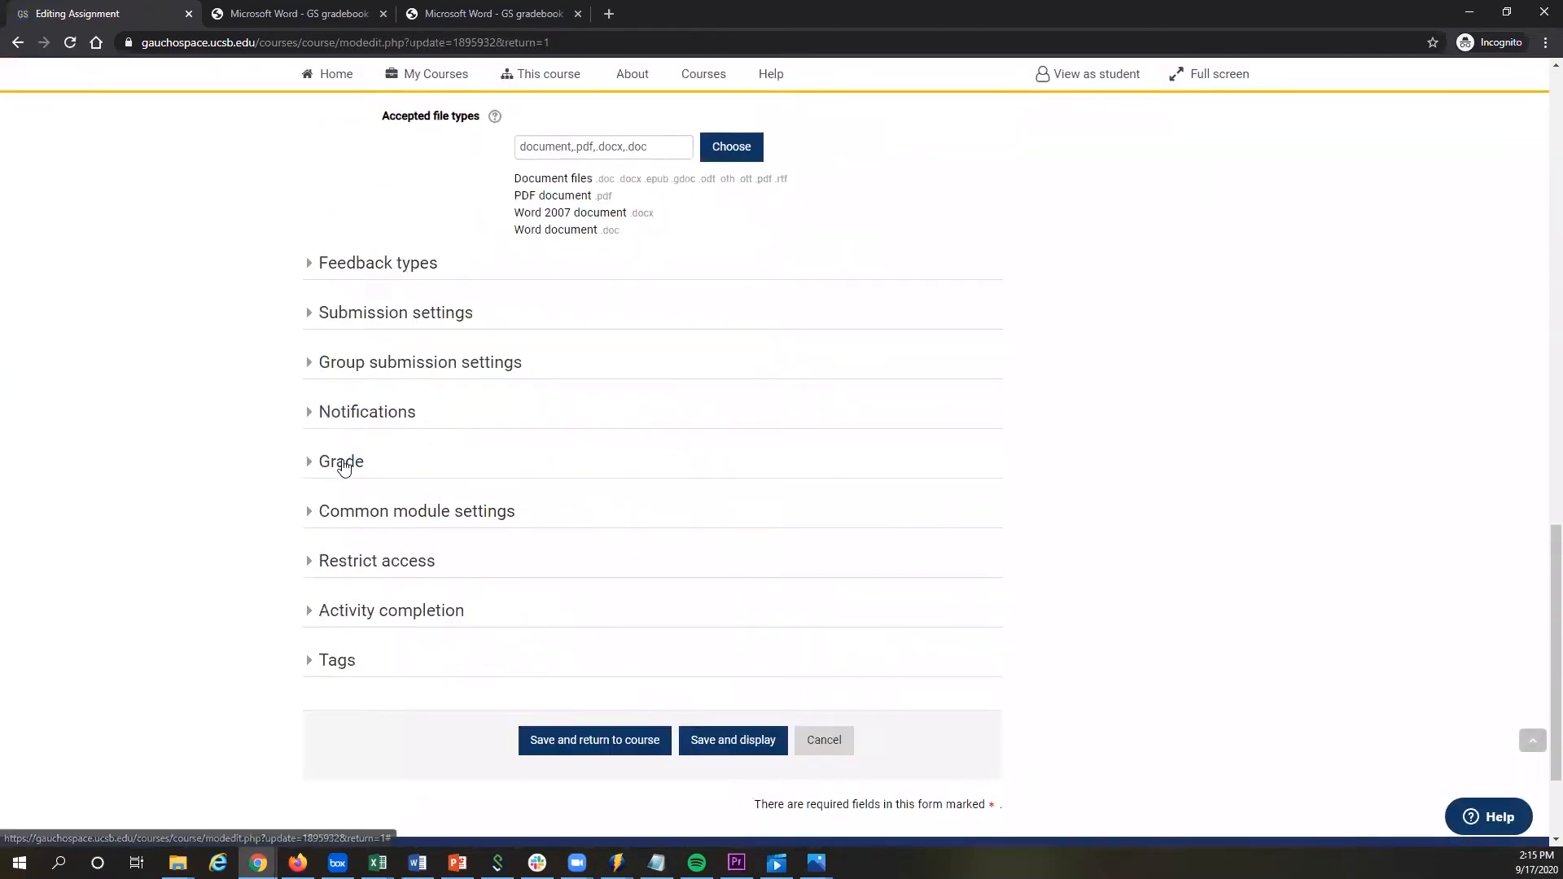
{"action": "left_click", "coordinate": [342, 461]}
{"action": "scroll", "coordinate": [478, 527], "scroll_direction": "down", "scroll_amount": 2}
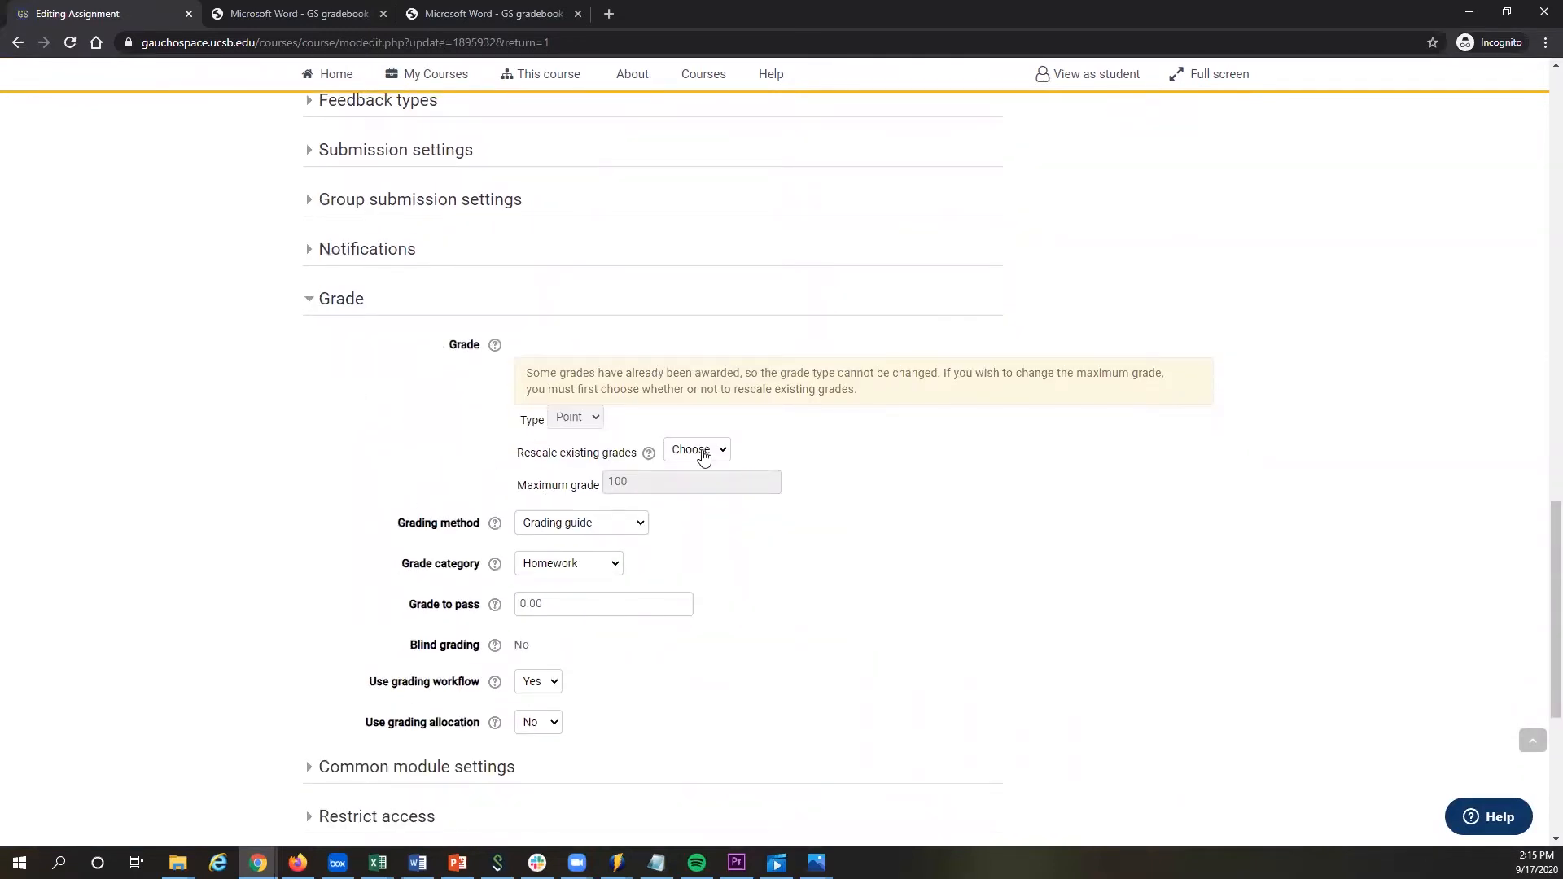
Choose to rescale existing grades for Homework #1, set its maximum grade to 60, and save, returning to the course.
{"action": "left_click_drag", "start_coordinate": [517, 453], "coordinate": [634, 458]}
{"action": "left_click", "coordinate": [259, 461]}
{"action": "left_click", "coordinate": [687, 450]}
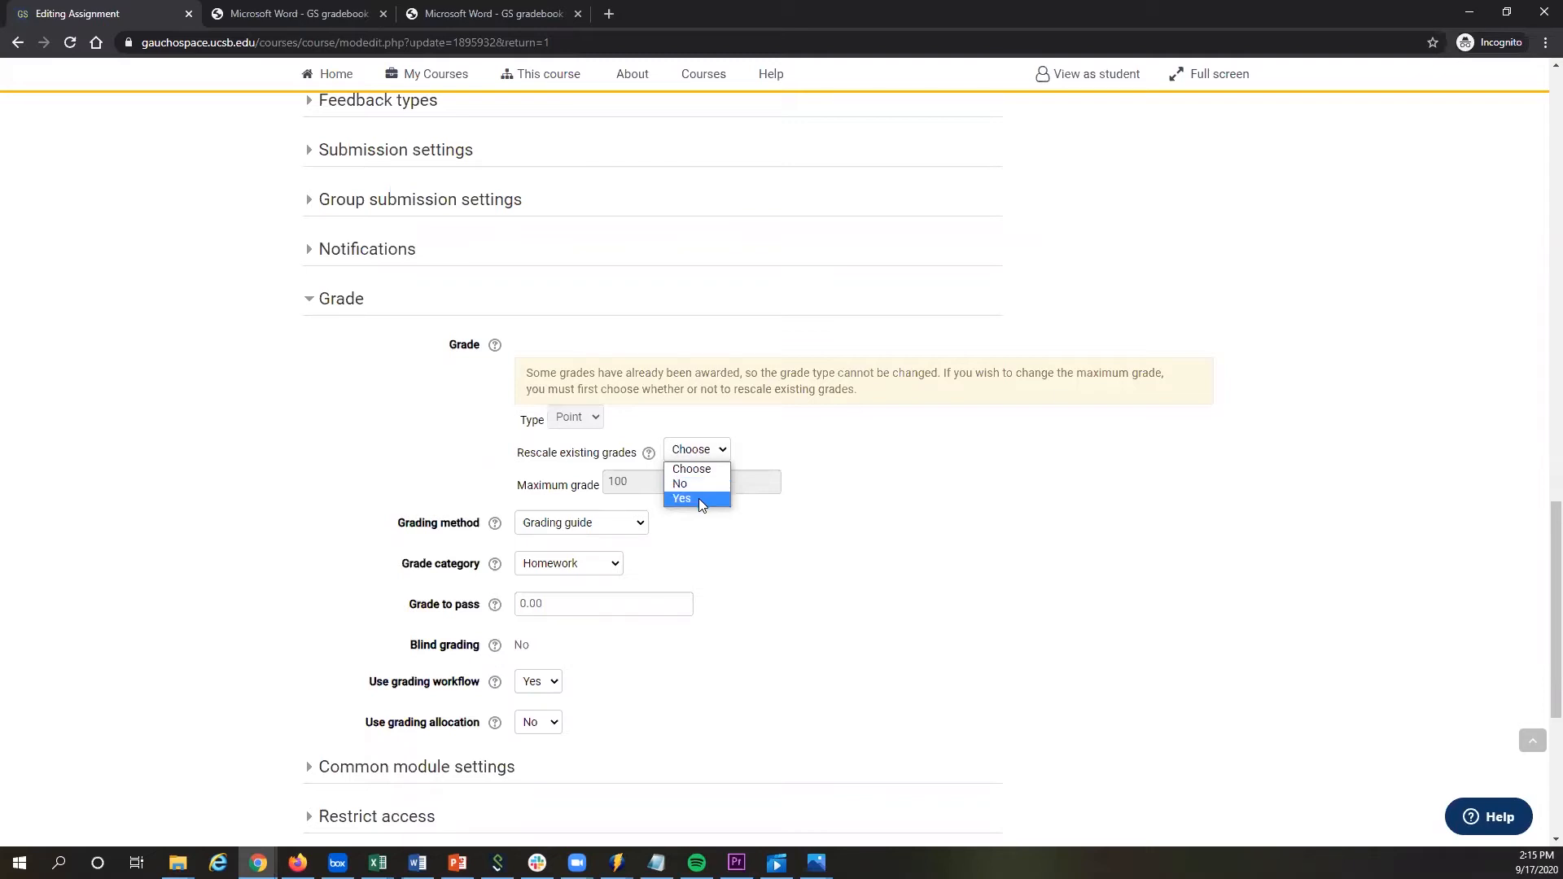
{"action": "left_click", "coordinate": [698, 498]}
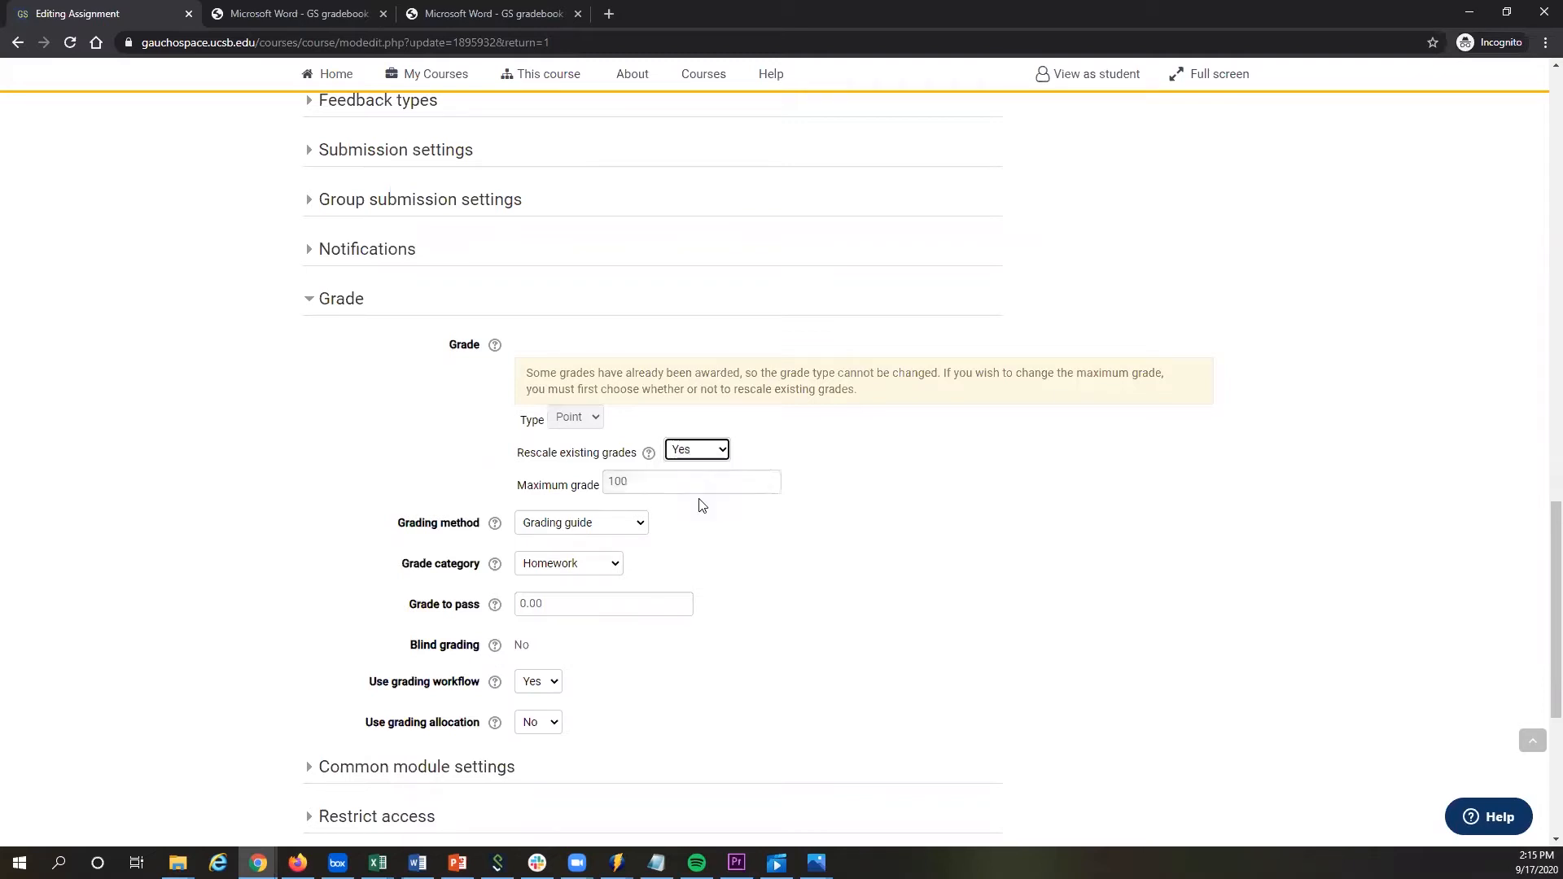
{"action": "left_click", "coordinate": [625, 483]}
{"action": "key", "text": "BackSpace"}
{"action": "key", "text": "BackSpace"}
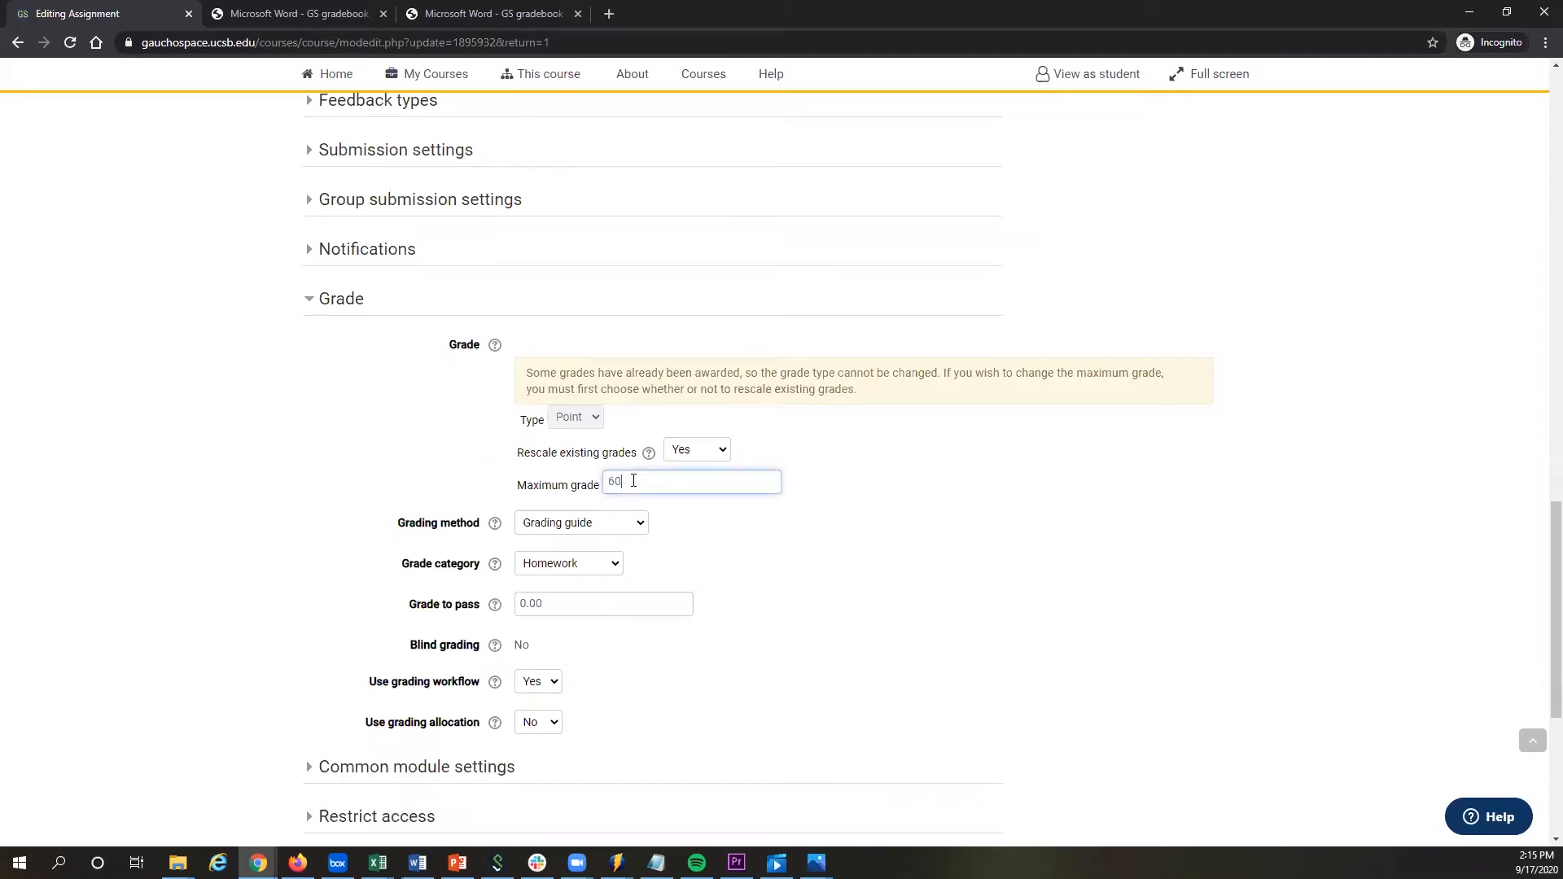
{"action": "type", "text": "60"}
{"action": "scroll", "coordinate": [627, 485], "scroll_direction": "down", "scroll_amount": 3}
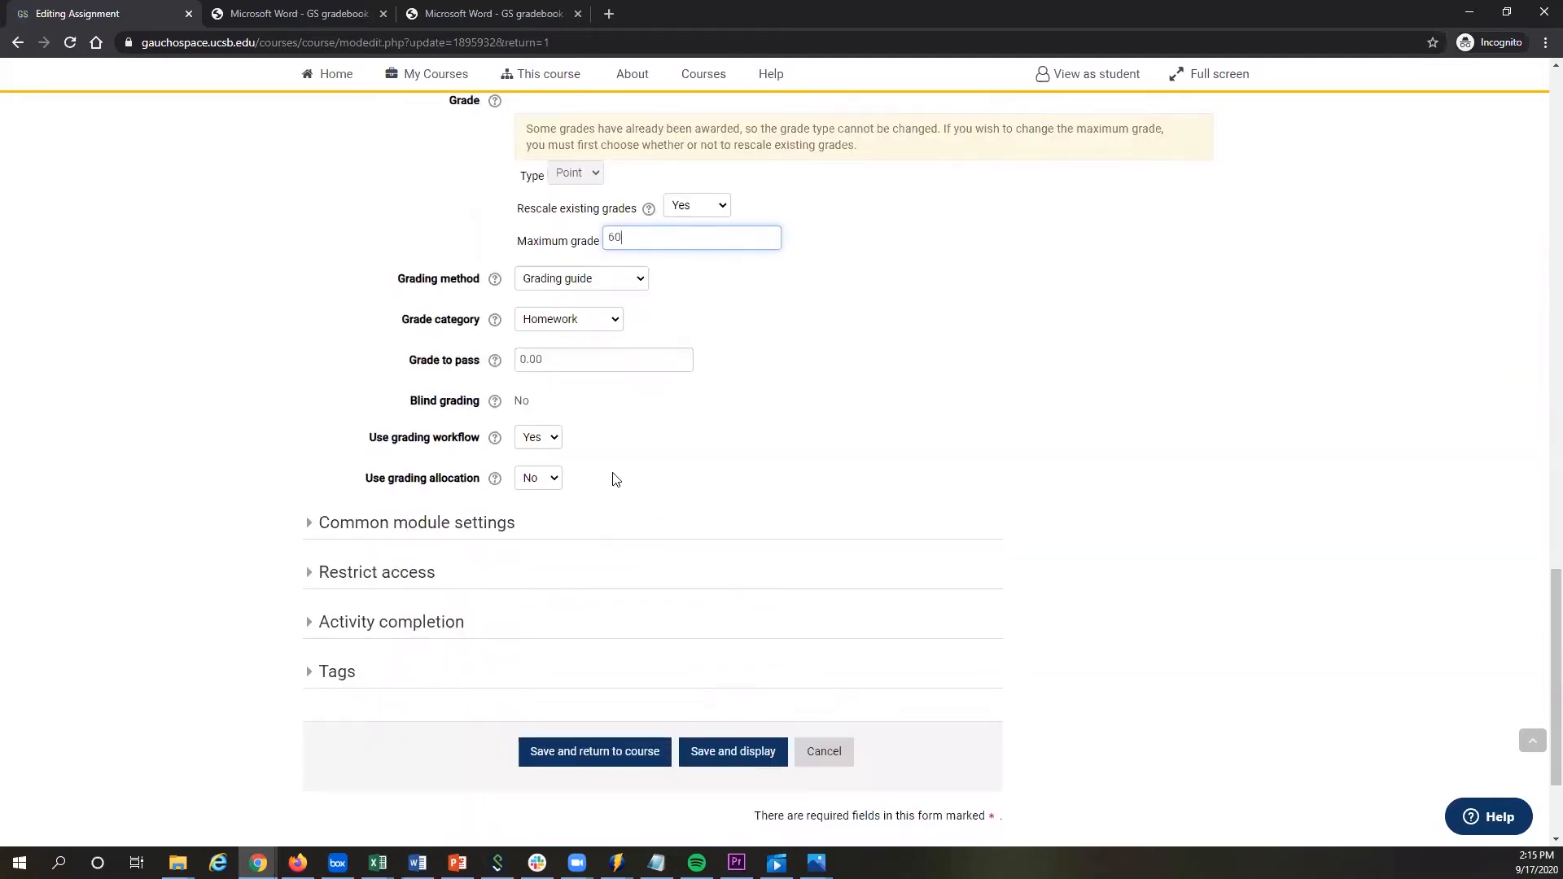
{"action": "left_click", "coordinate": [612, 757]}
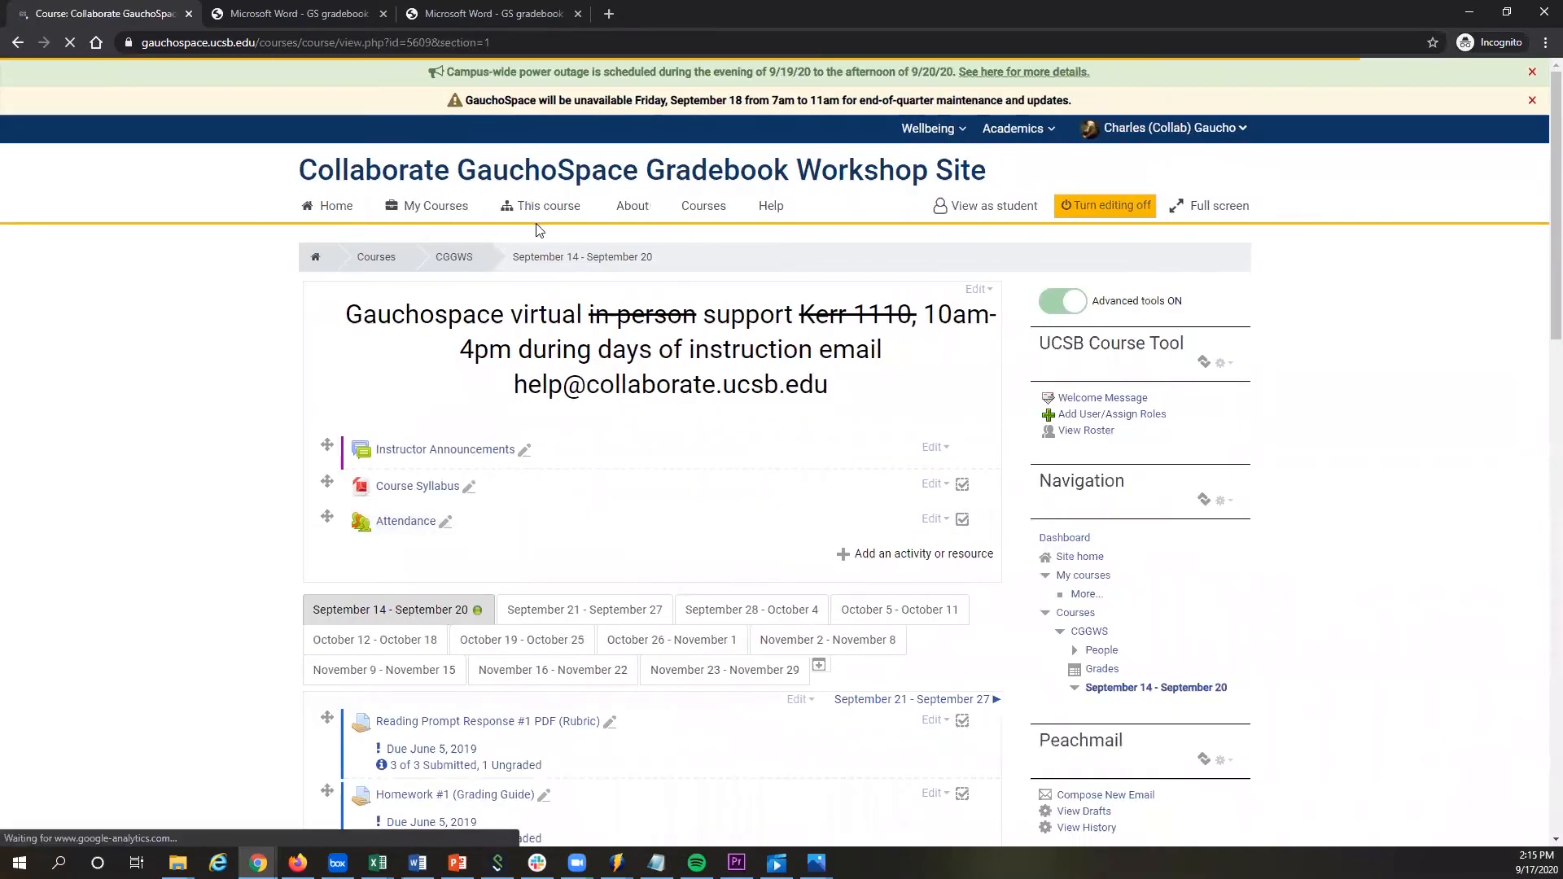
Return to the course's gradebook setup and review the weights and maximum points of the homework items.
{"action": "mouse_move", "coordinate": [540, 211]}
{"action": "left_click", "coordinate": [538, 259]}
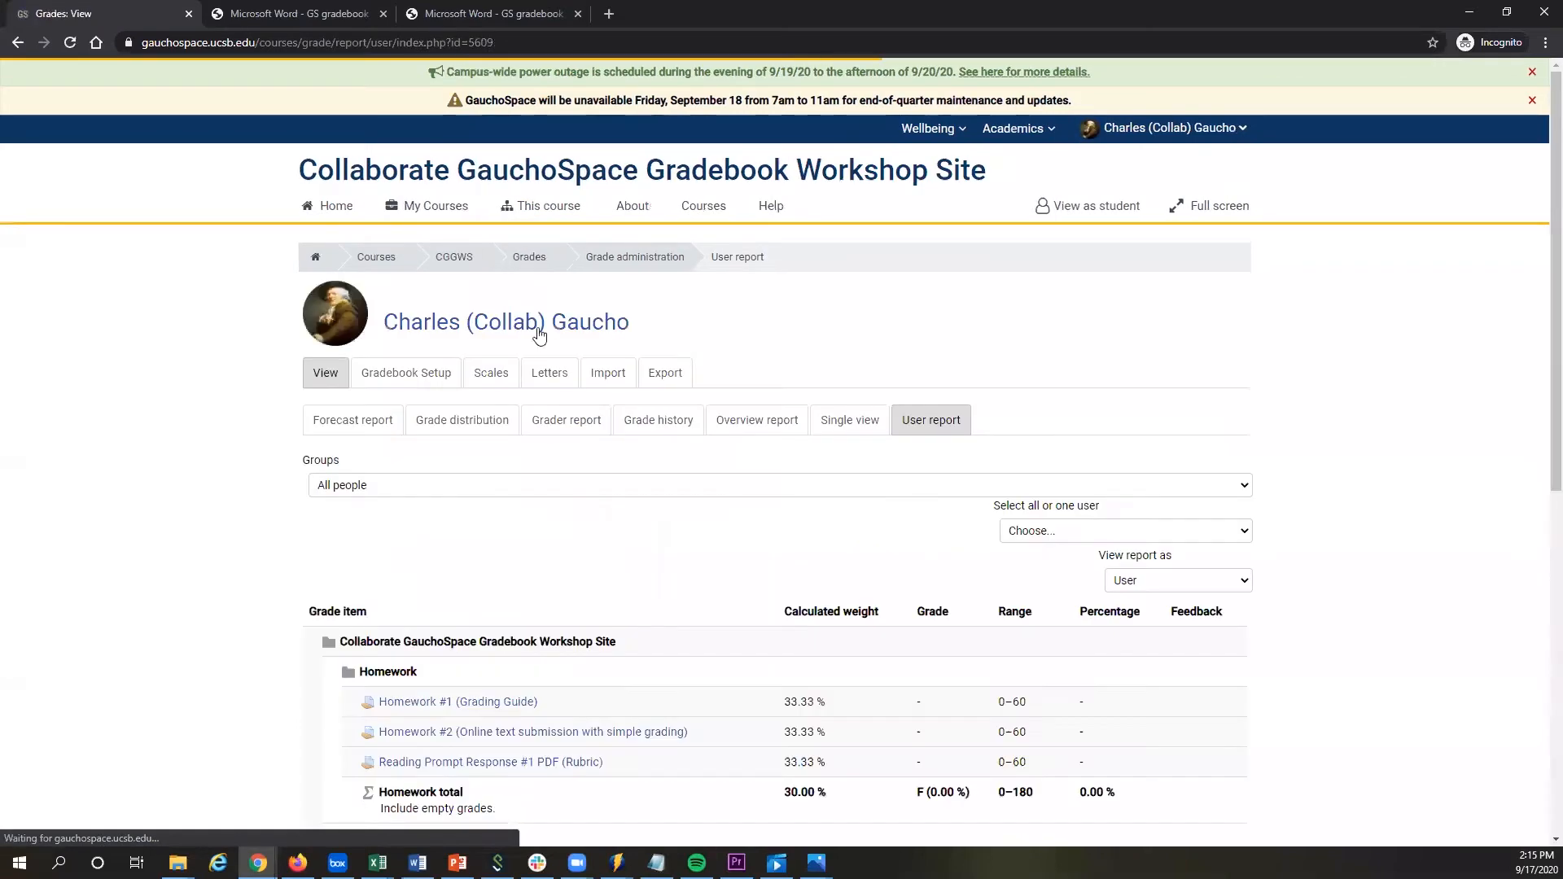
{"action": "left_click", "coordinate": [385, 379]}
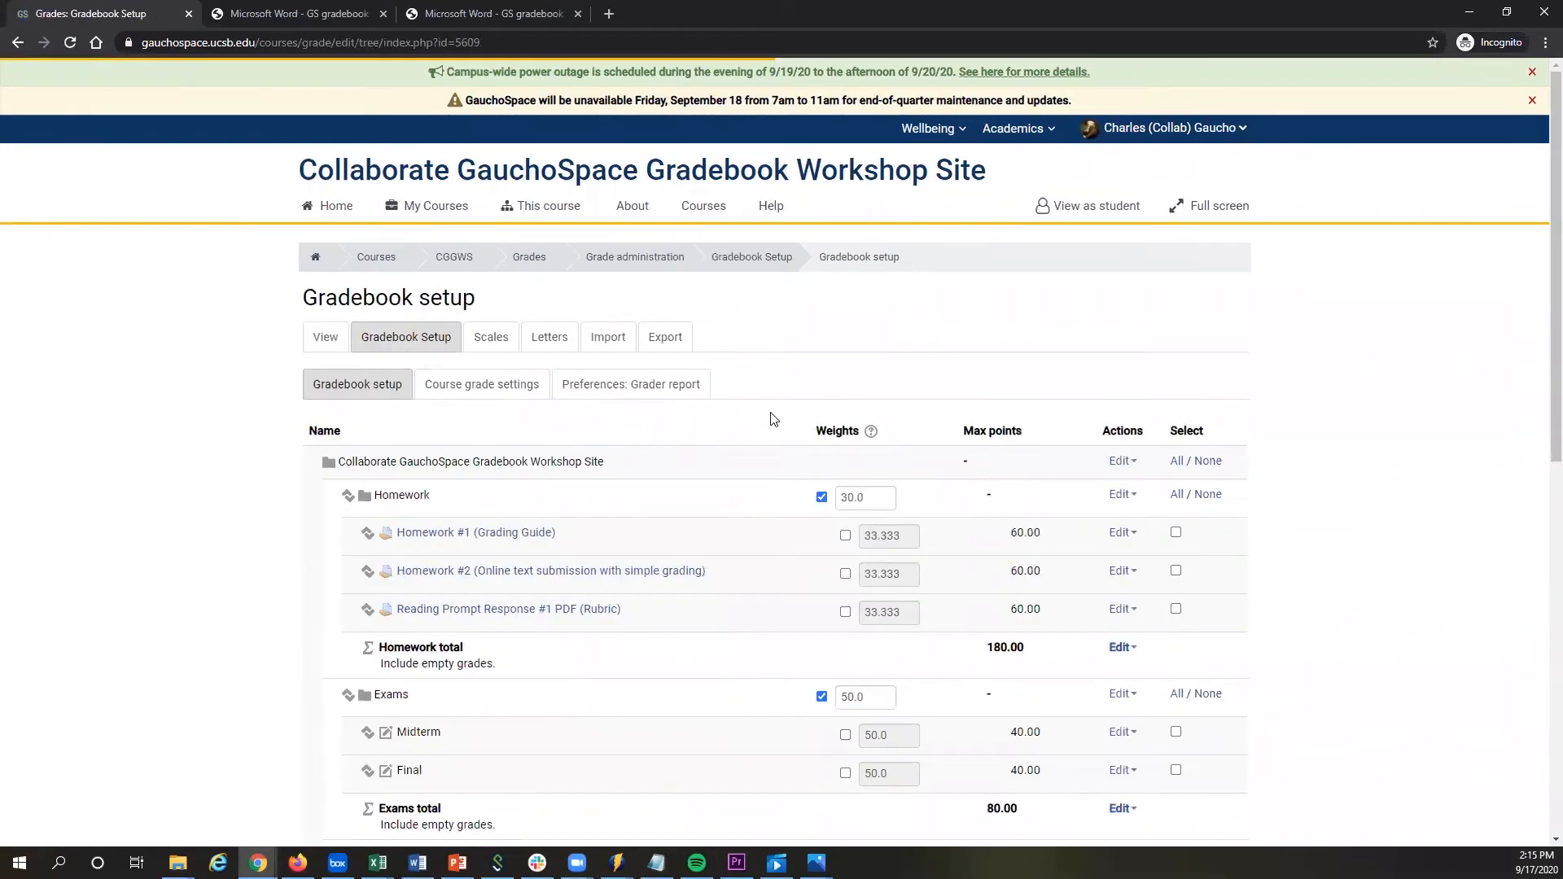
{"action": "scroll", "coordinate": [814, 456], "scroll_direction": "down", "scroll_amount": 1}
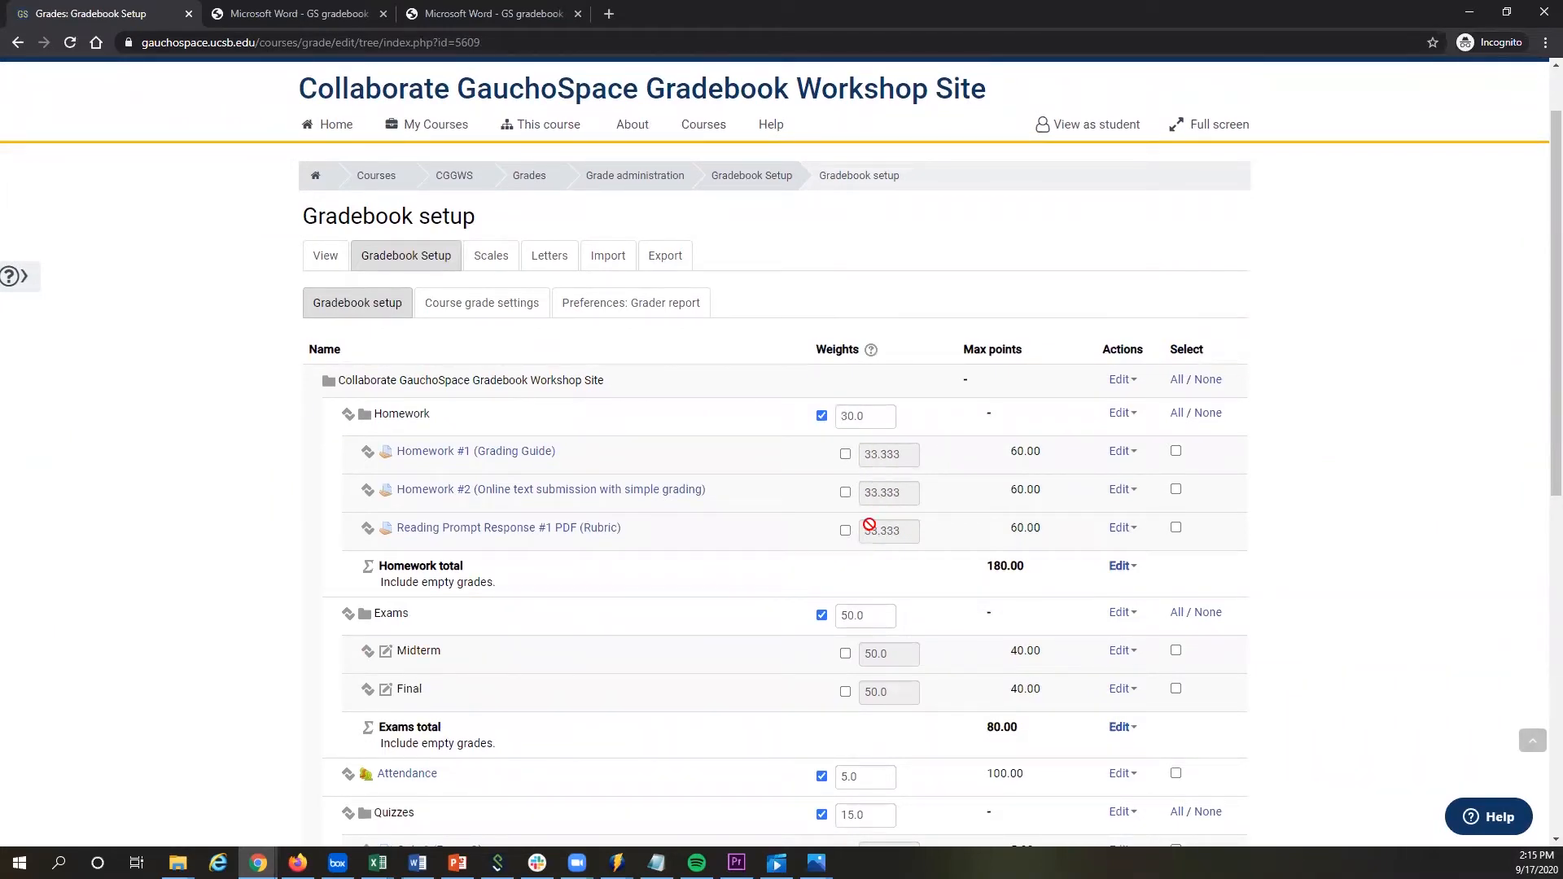
{"action": "scroll", "coordinate": [764, 501], "scroll_direction": "down", "scroll_amount": 1}
{"action": "scroll", "coordinate": [764, 502], "scroll_direction": "down", "scroll_amount": 1}
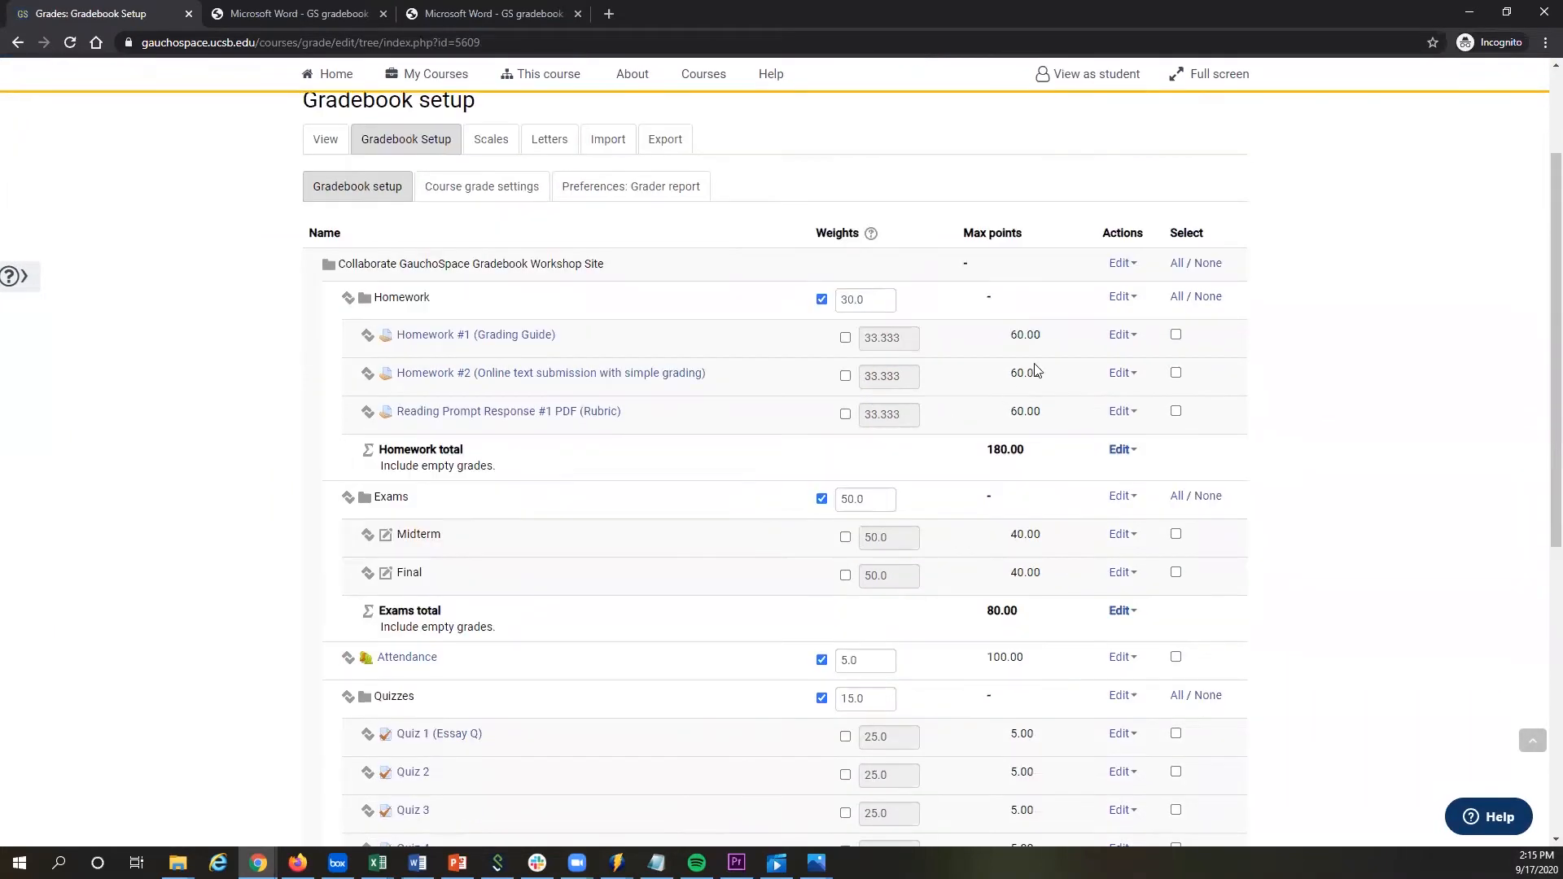
{"action": "left_click", "coordinate": [844, 337]}
{"action": "left_click", "coordinate": [844, 377]}
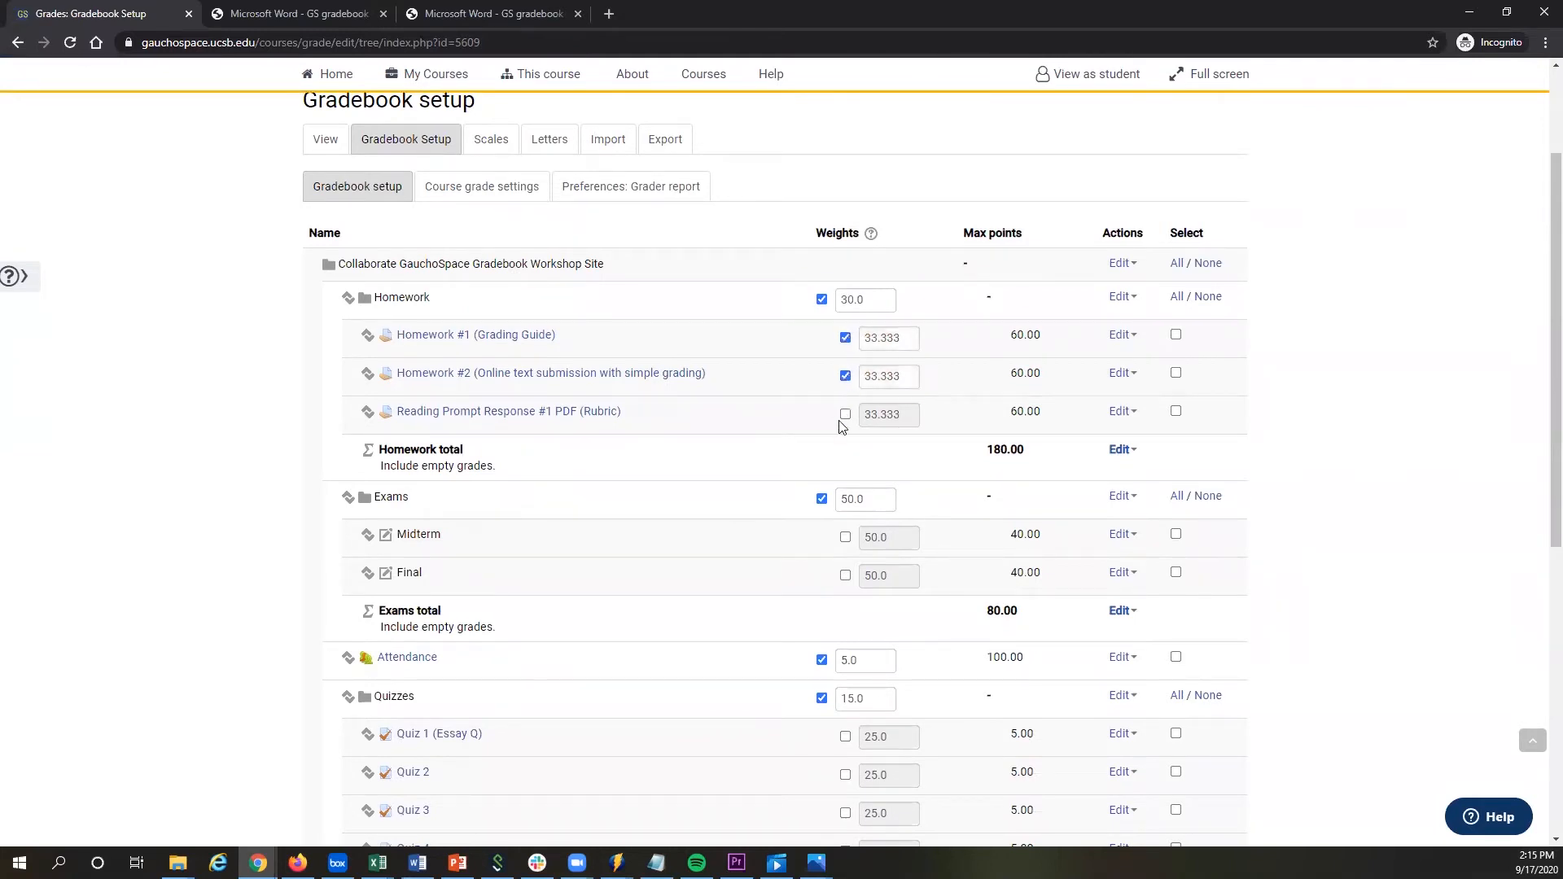
{"action": "left_click", "coordinate": [845, 415]}
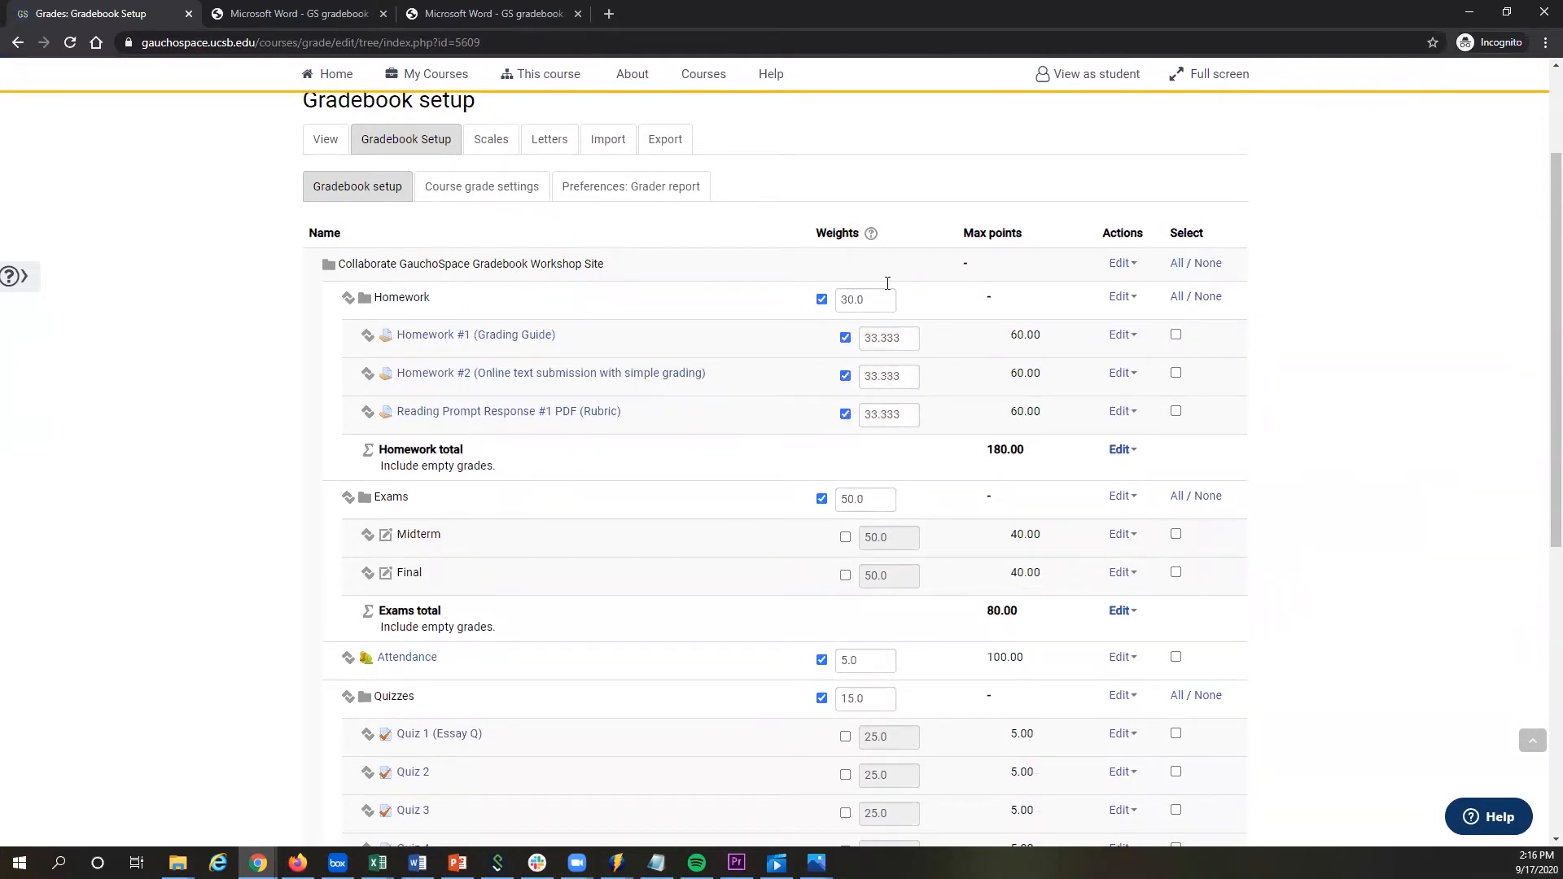
{"action": "left_click", "coordinate": [845, 337]}
{"action": "left_click", "coordinate": [845, 376]}
{"action": "left_click", "coordinate": [845, 414]}
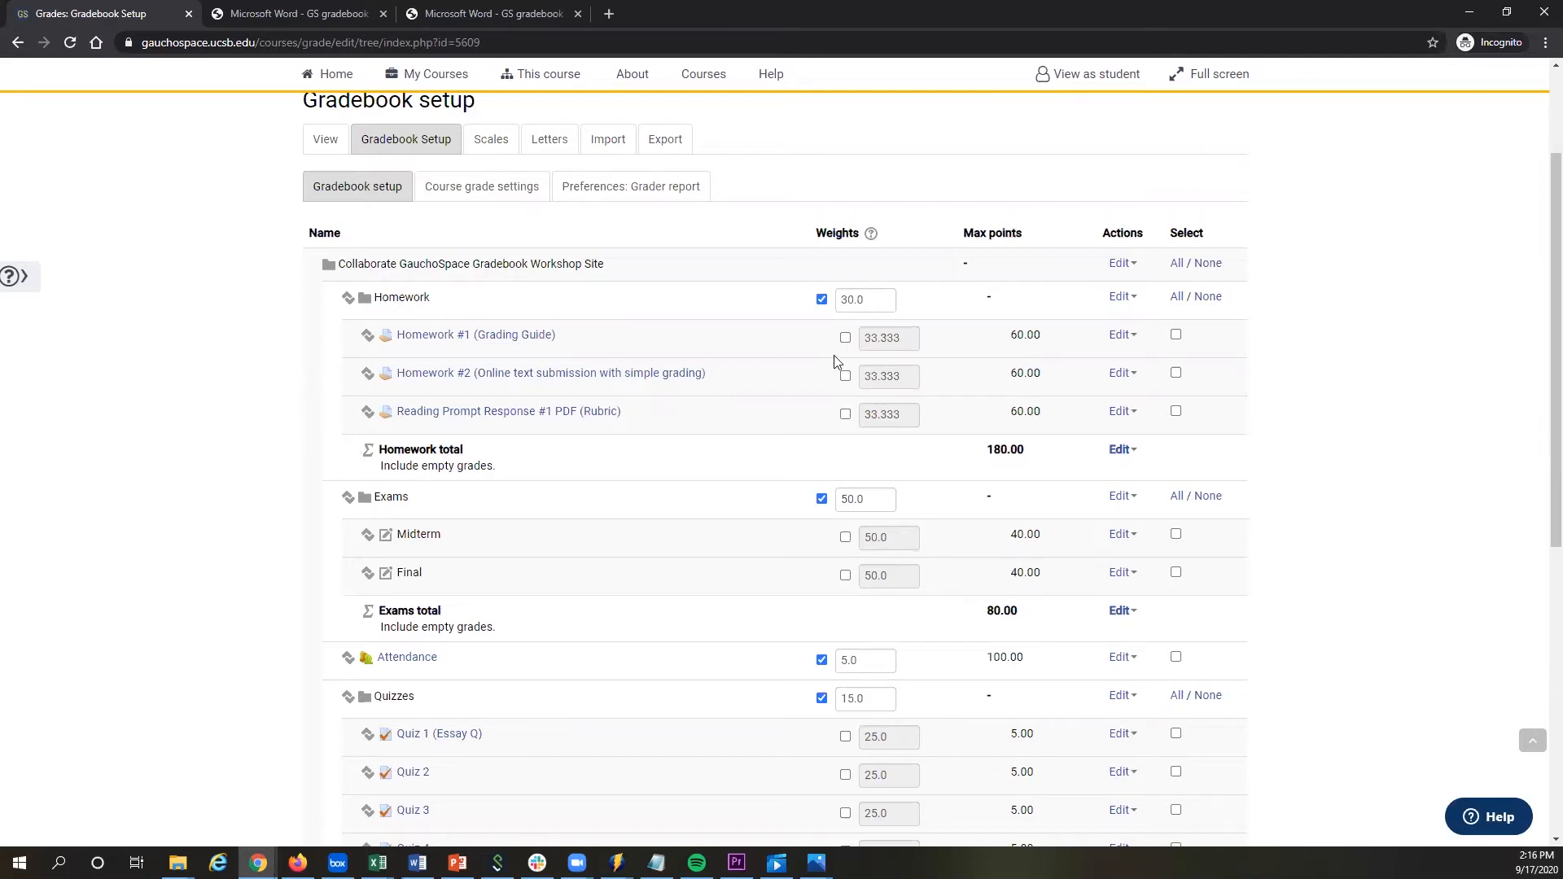
Examine the course total's maximum points against the weights of the categories and their items.
{"action": "scroll", "coordinate": [954, 383], "scroll_direction": "down", "scroll_amount": 5}
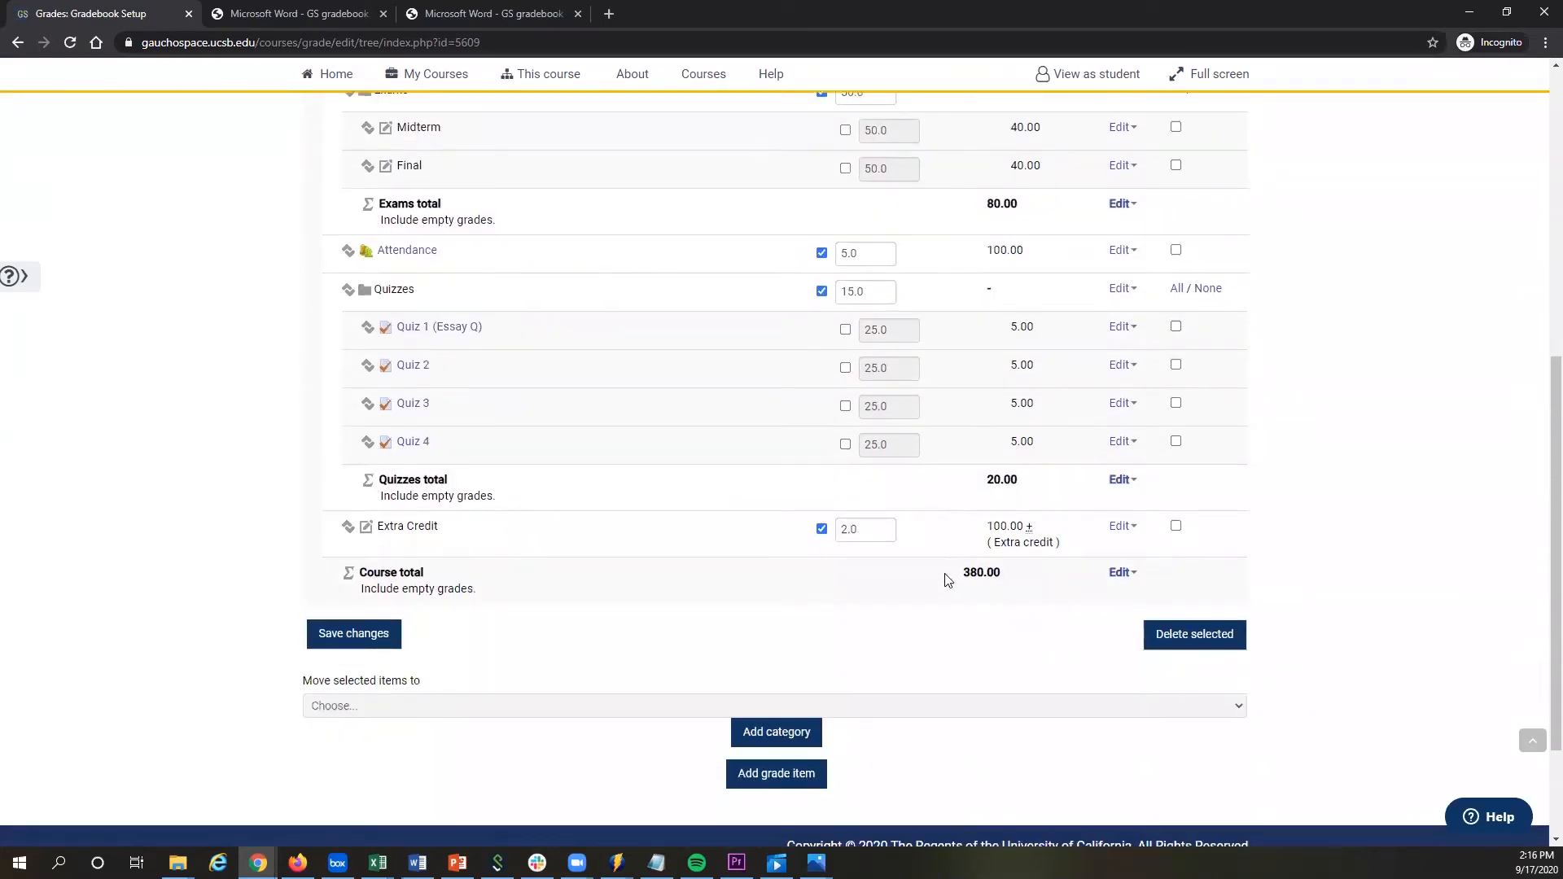
{"action": "left_click_drag", "start_coordinate": [962, 572], "coordinate": [1000, 578]}
{"action": "scroll", "coordinate": [1013, 578], "scroll_direction": "up", "scroll_amount": 2}
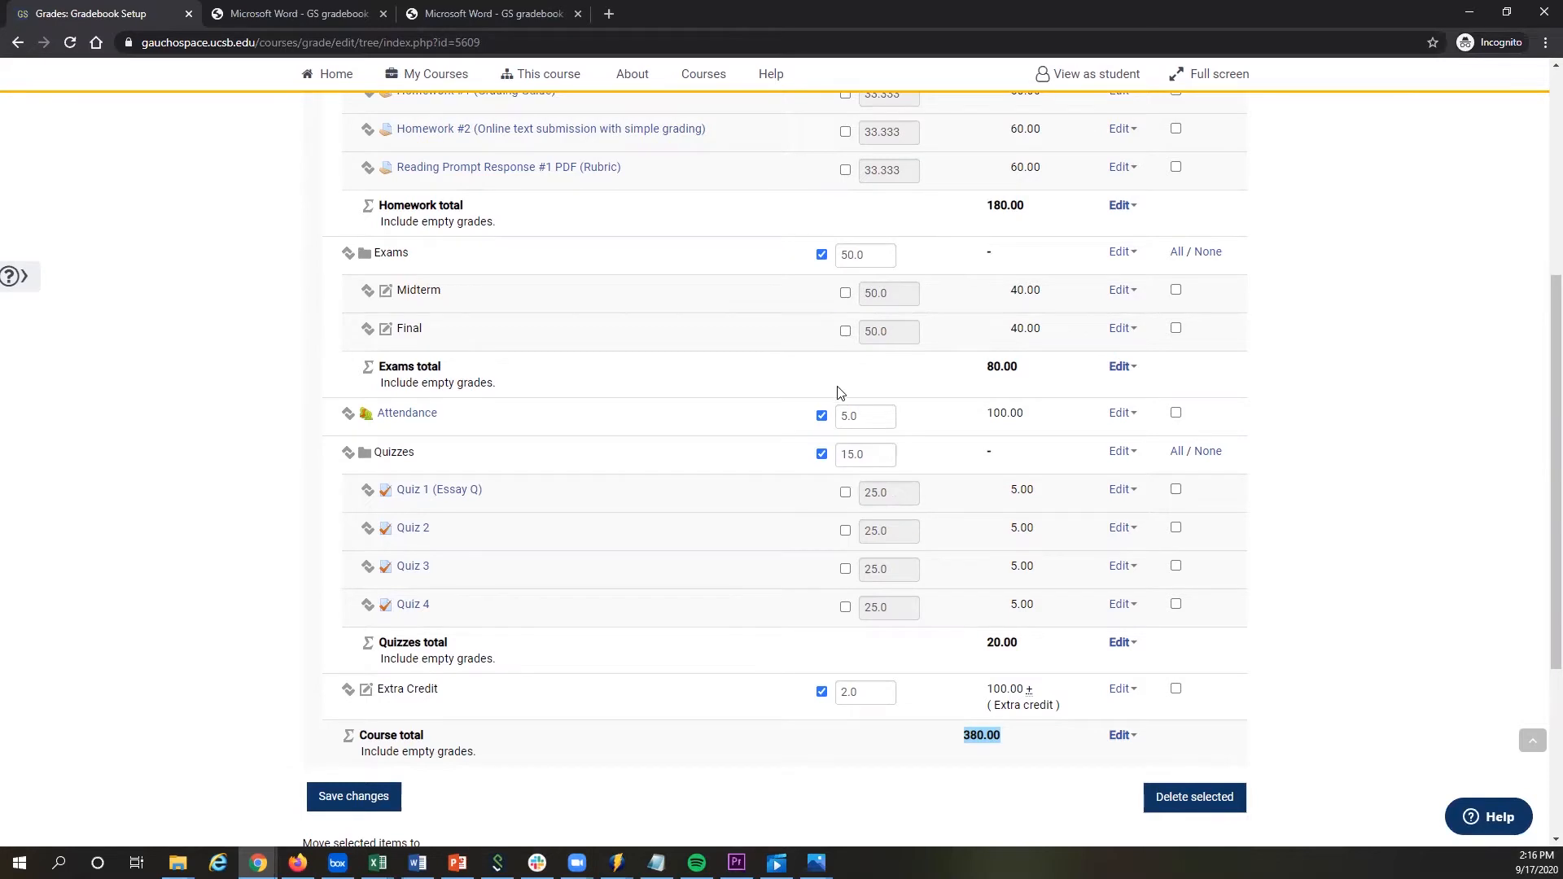
{"action": "scroll", "coordinate": [848, 425], "scroll_direction": "up", "scroll_amount": 2}
{"action": "scroll", "coordinate": [848, 425], "scroll_direction": "up", "scroll_amount": 1}
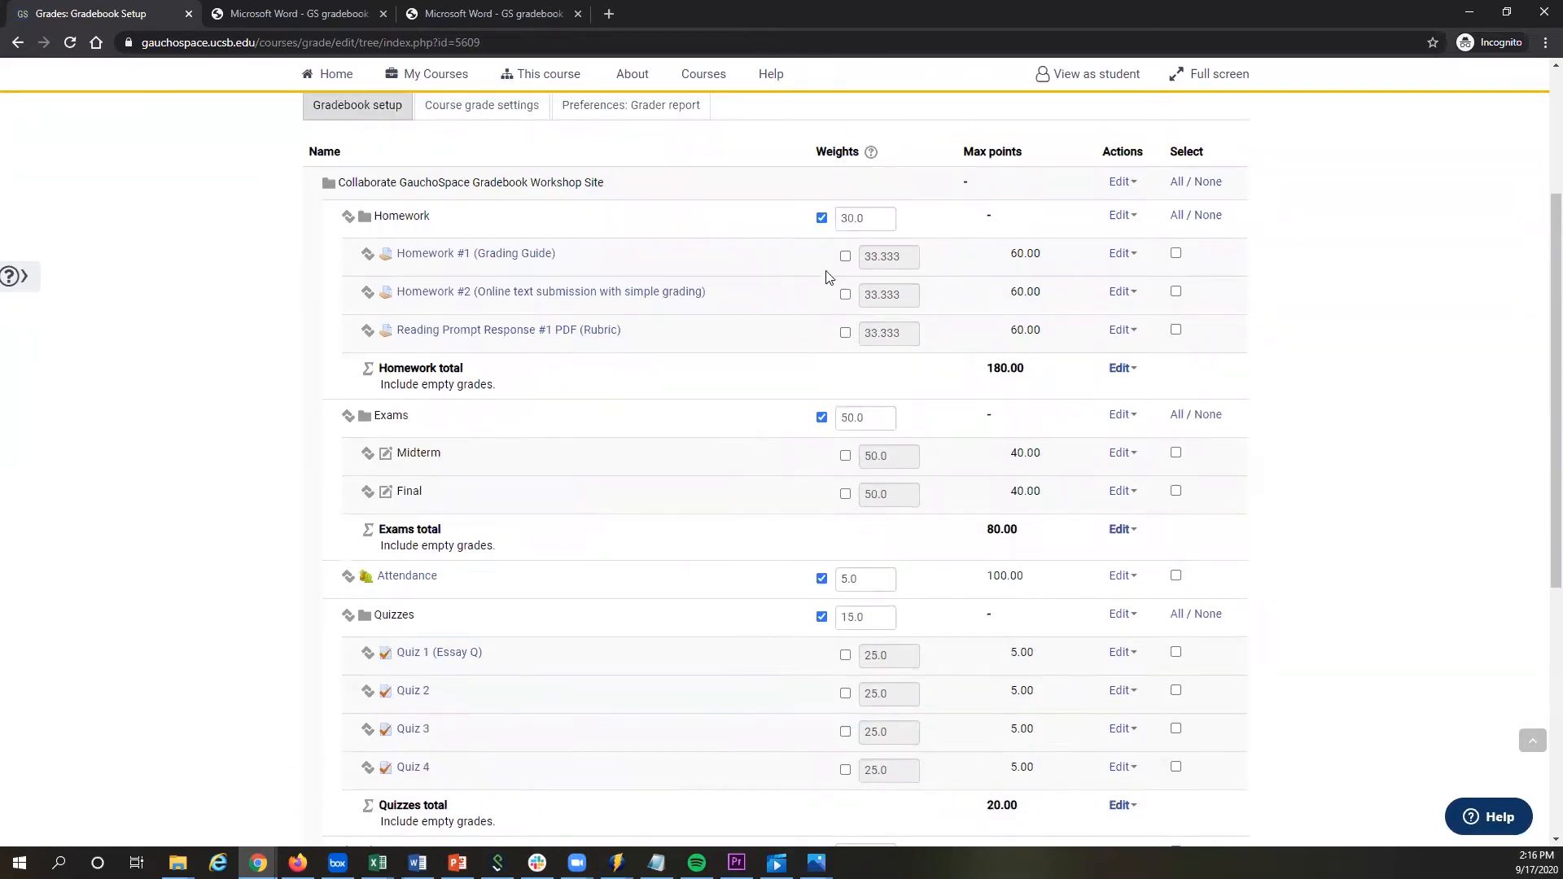
{"action": "scroll", "coordinate": [823, 301], "scroll_direction": "down", "scroll_amount": 3}
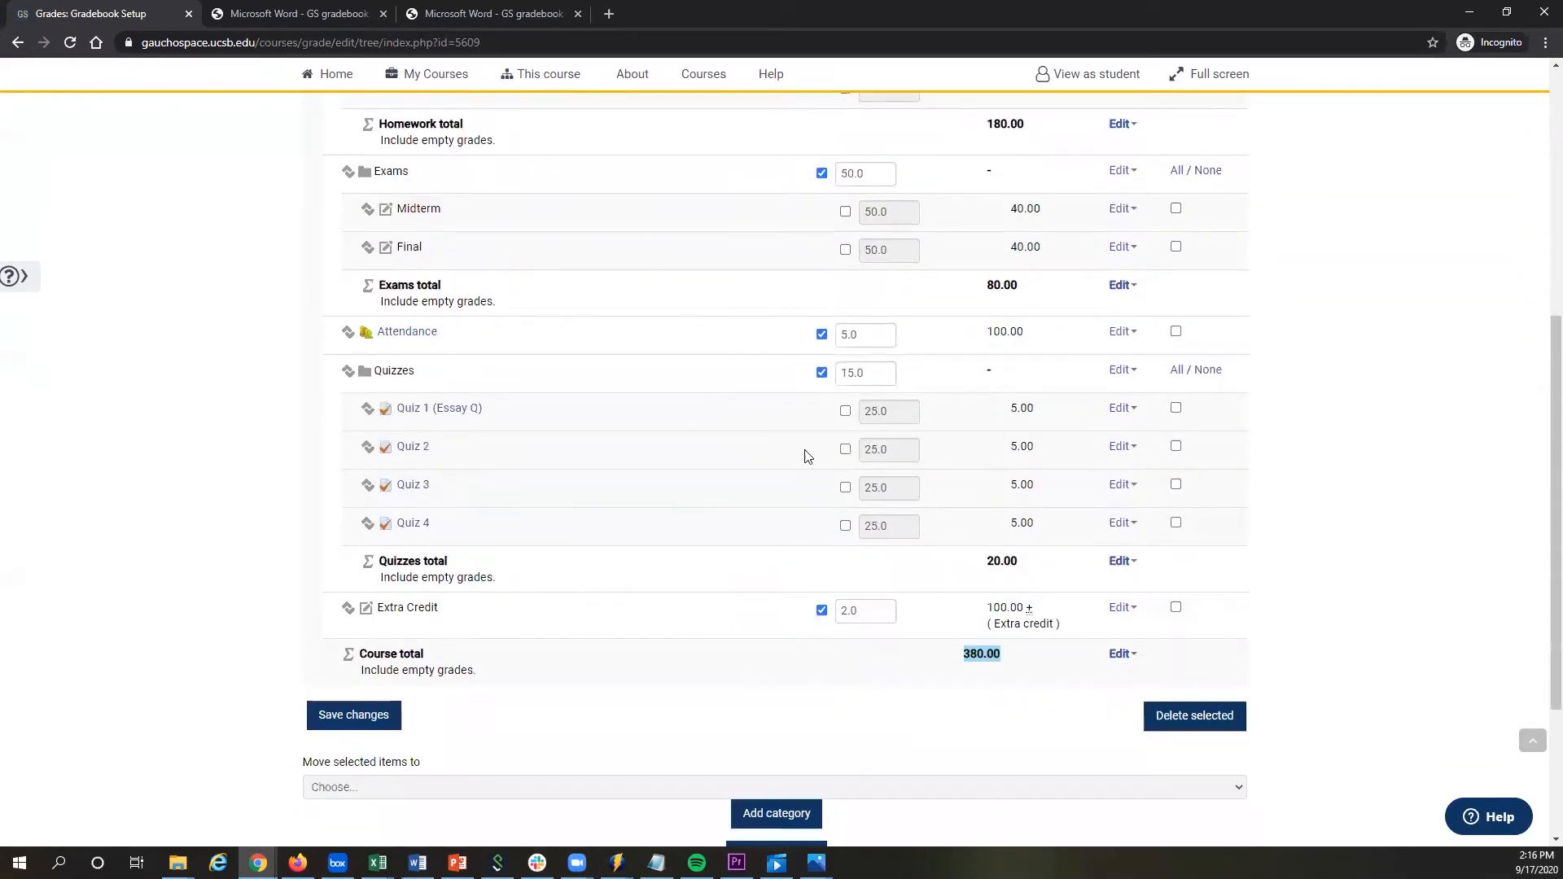
{"action": "left_click", "coordinate": [959, 660]}
{"action": "left_click_drag", "start_coordinate": [963, 656], "coordinate": [1010, 669]}
{"action": "left_click", "coordinate": [747, 586]}
{"action": "scroll", "coordinate": [747, 586], "scroll_direction": "up", "scroll_amount": 4}
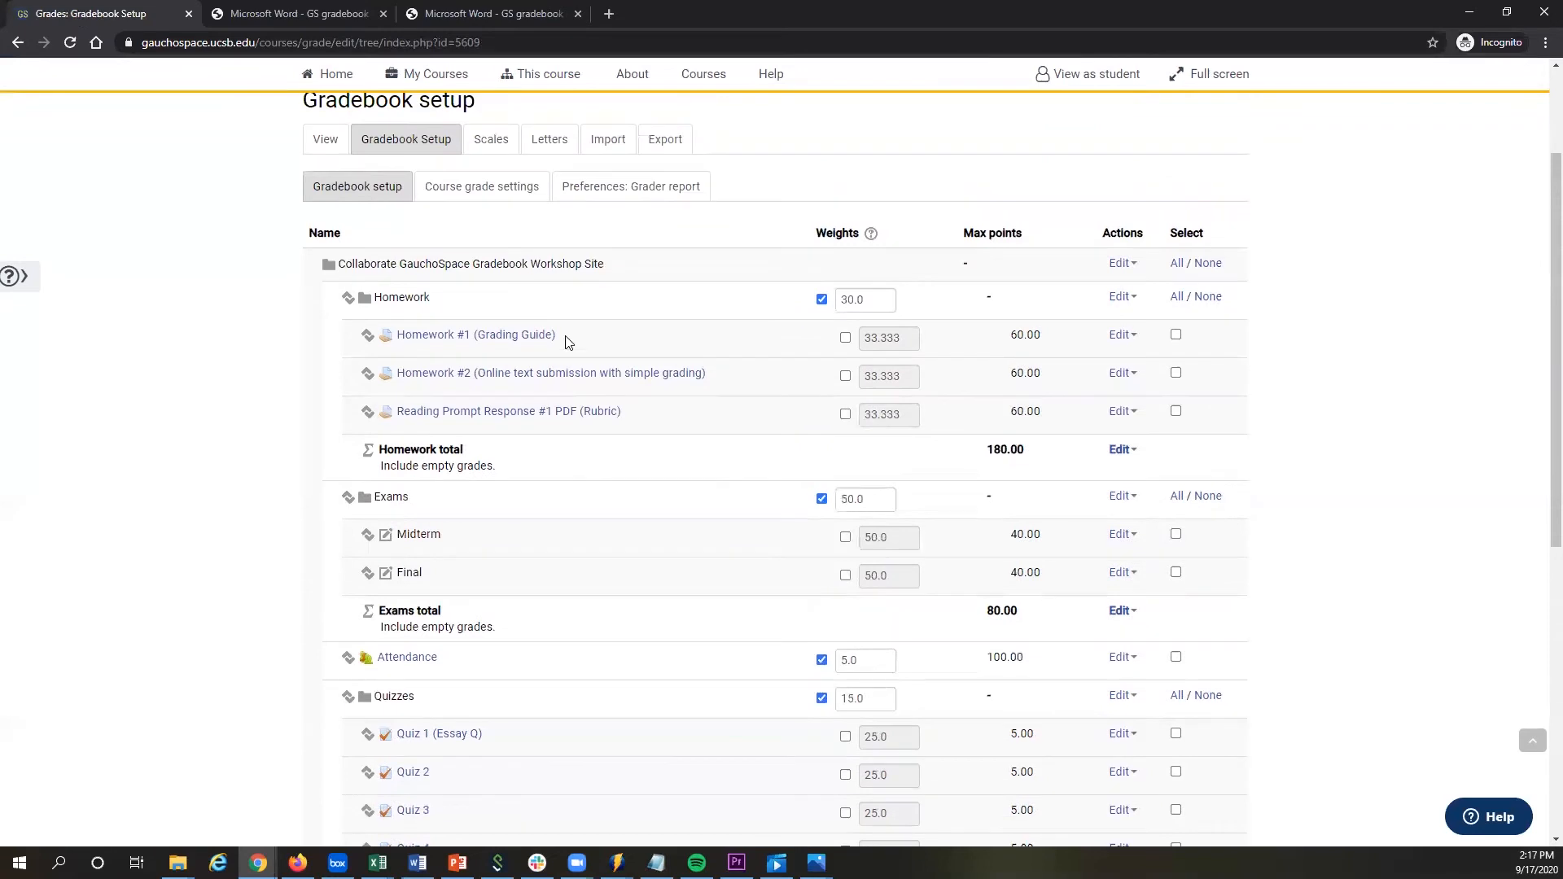
Consult the syllabus for the exam percentages and enable weight overrides for the Midterm and Final items.
{"action": "left_click", "coordinate": [280, 18]}
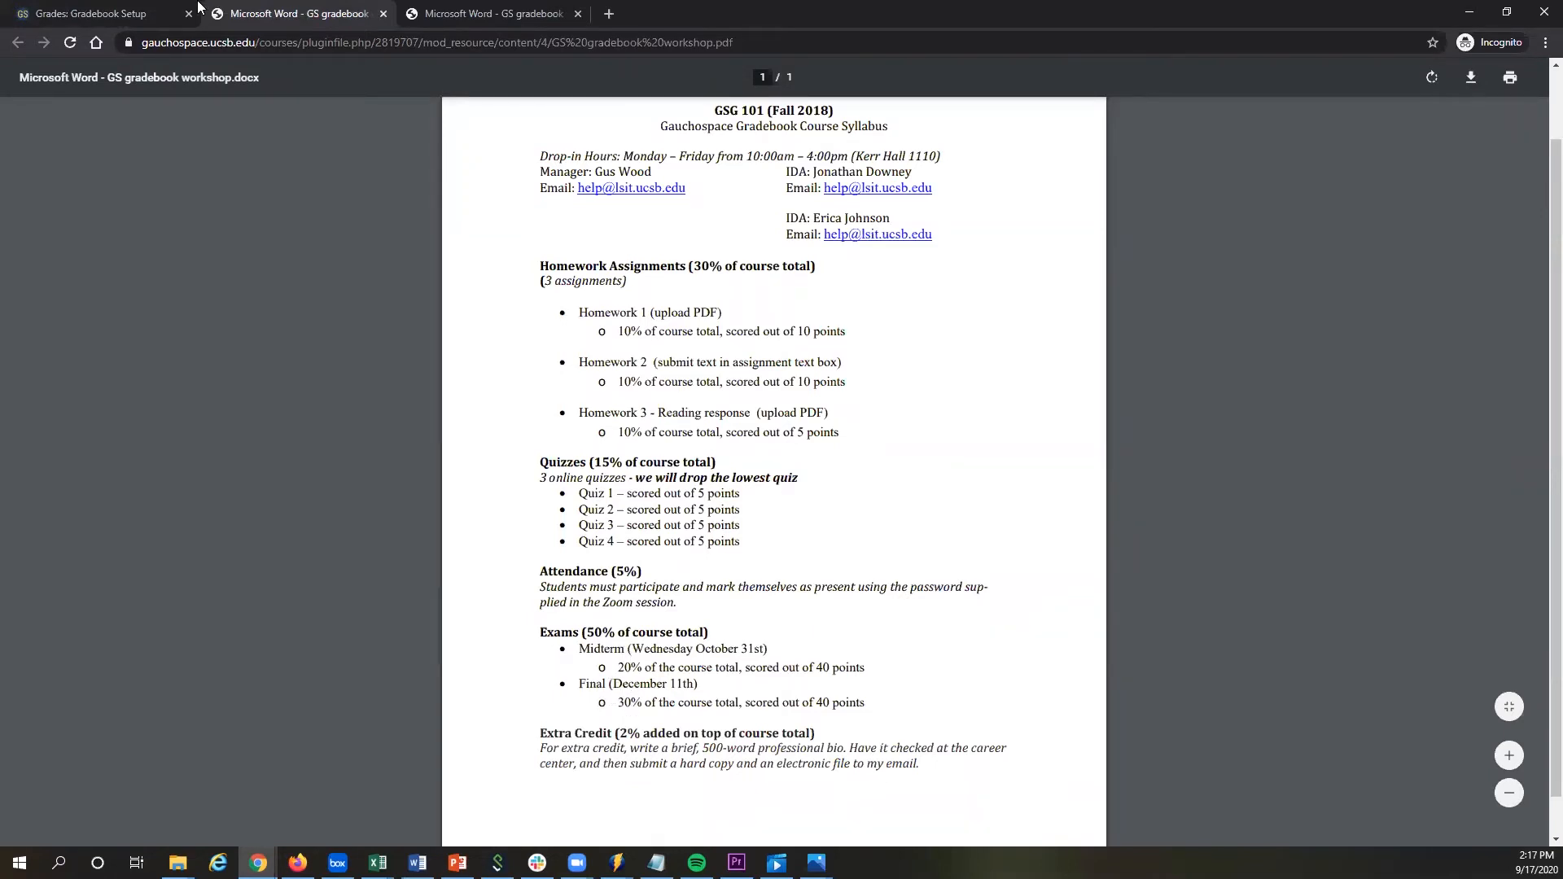
{"action": "left_click", "coordinate": [141, 14]}
{"action": "scroll", "coordinate": [715, 589], "scroll_direction": "down", "scroll_amount": 1}
{"action": "scroll", "coordinate": [715, 589], "scroll_direction": "down", "scroll_amount": 1}
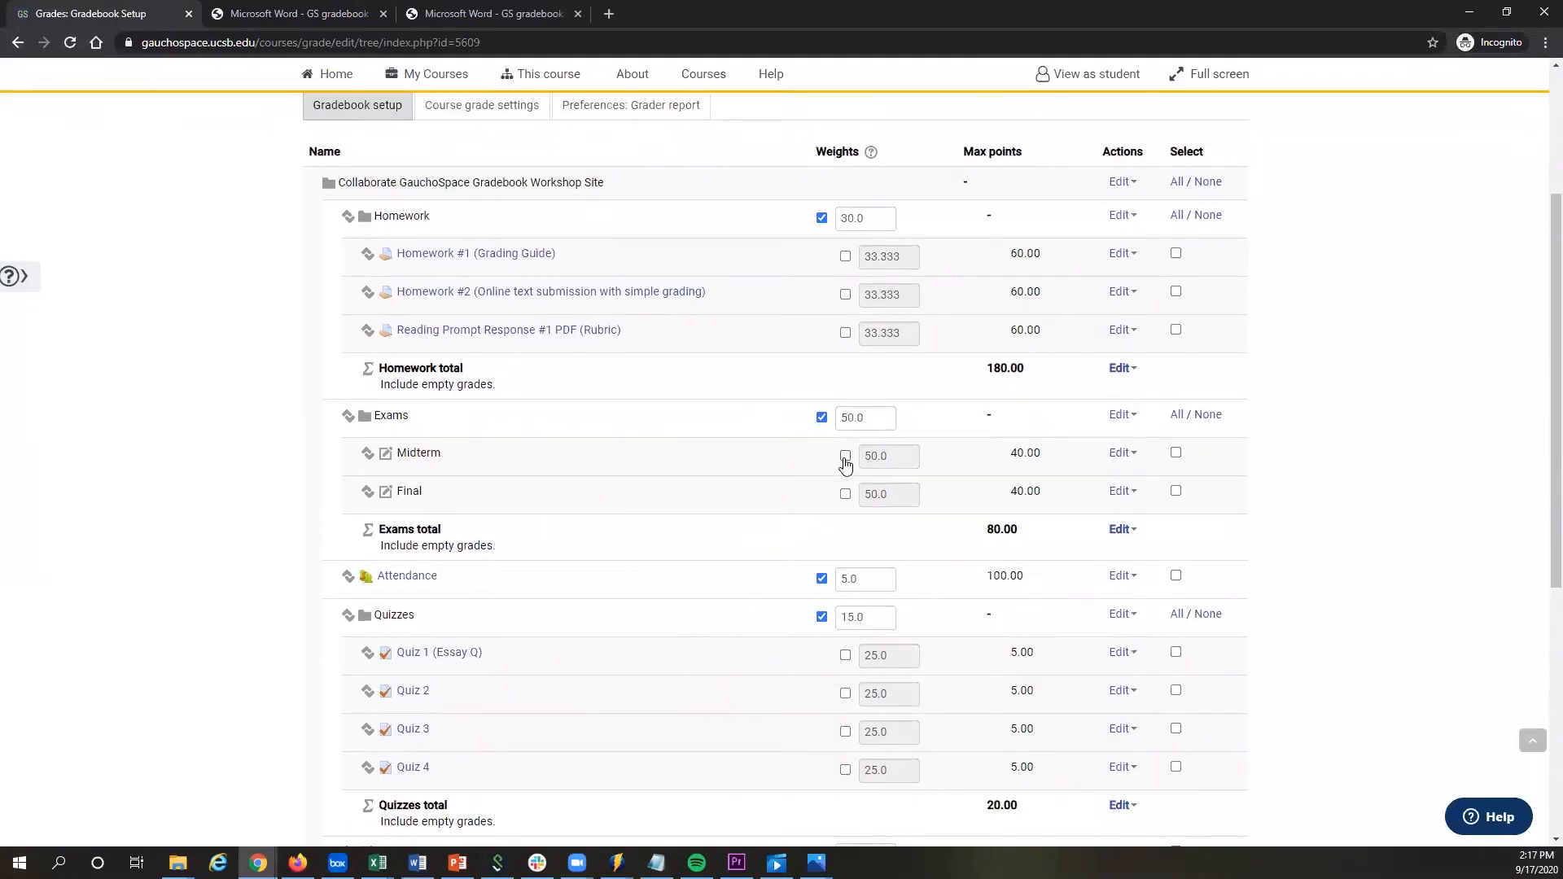
{"action": "left_click", "coordinate": [845, 458]}
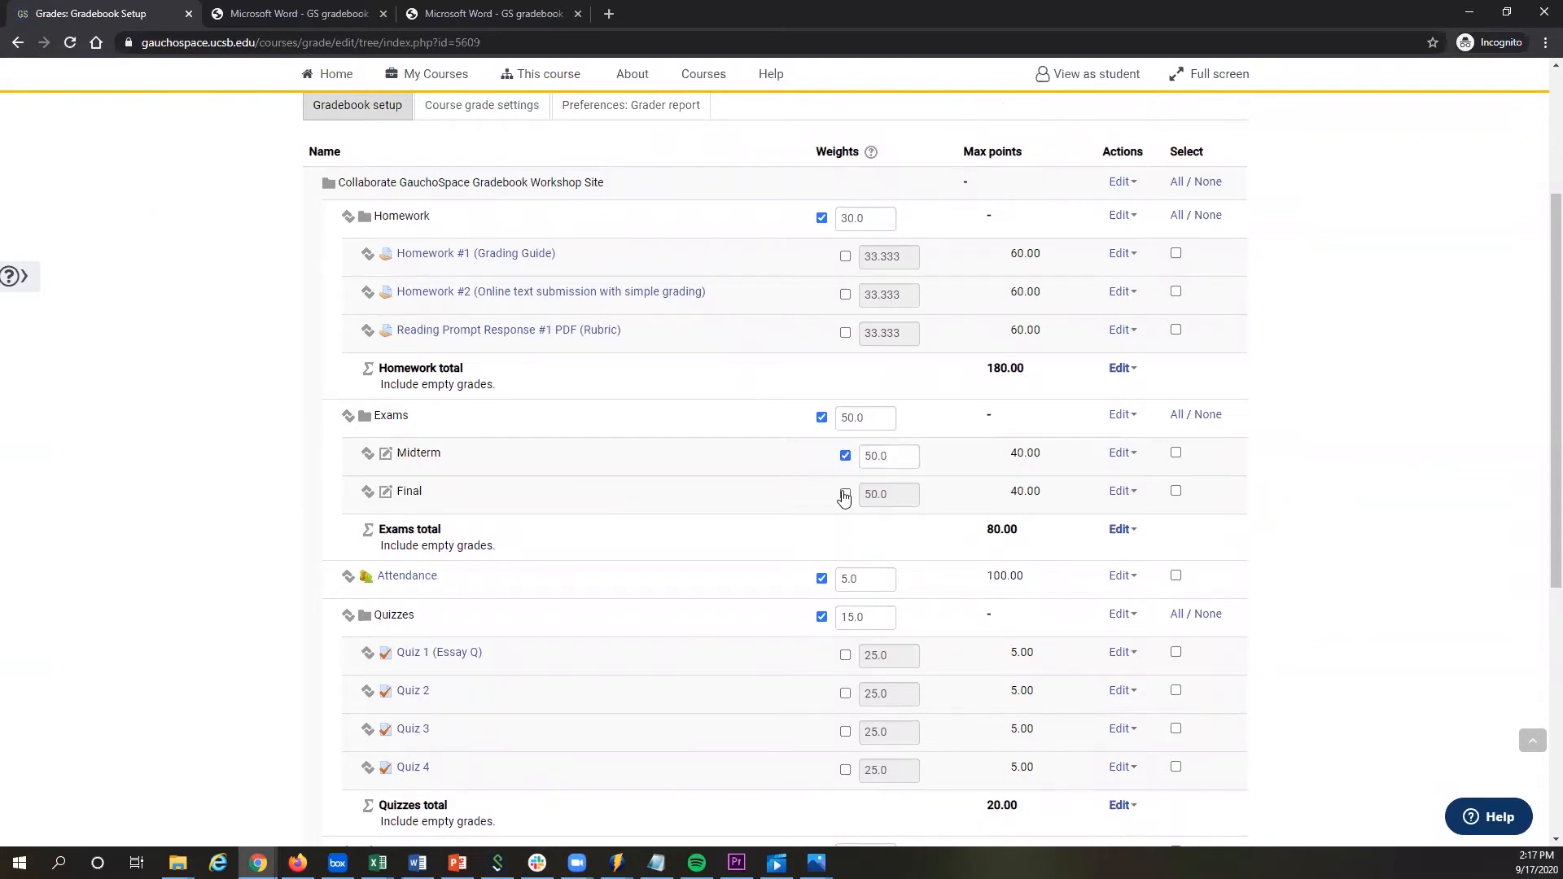
{"action": "left_click", "coordinate": [845, 496]}
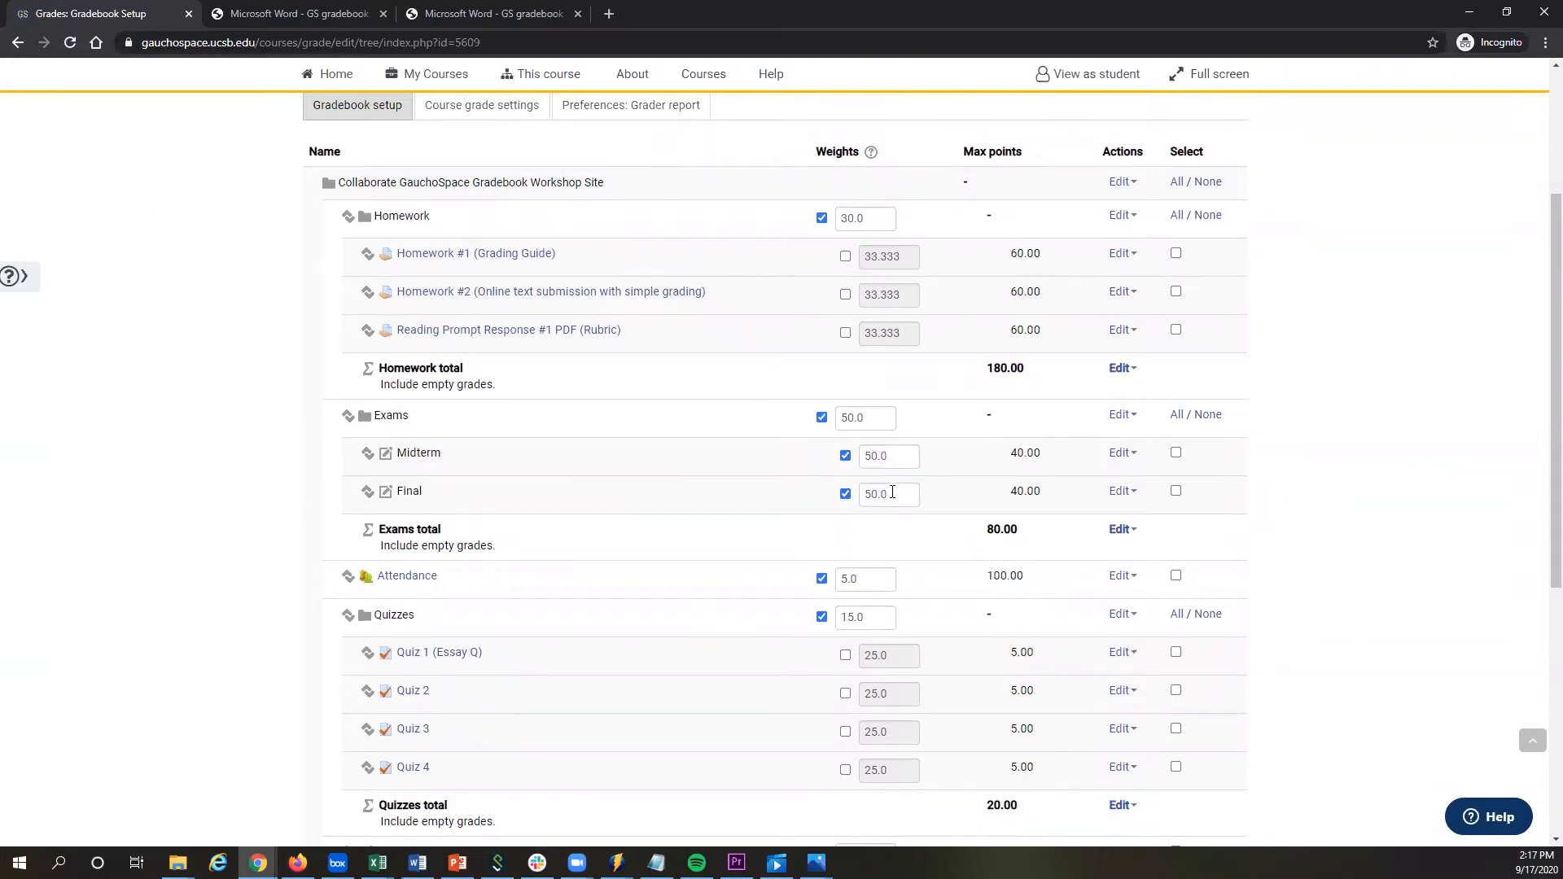
{"action": "left_click", "coordinate": [248, 16]}
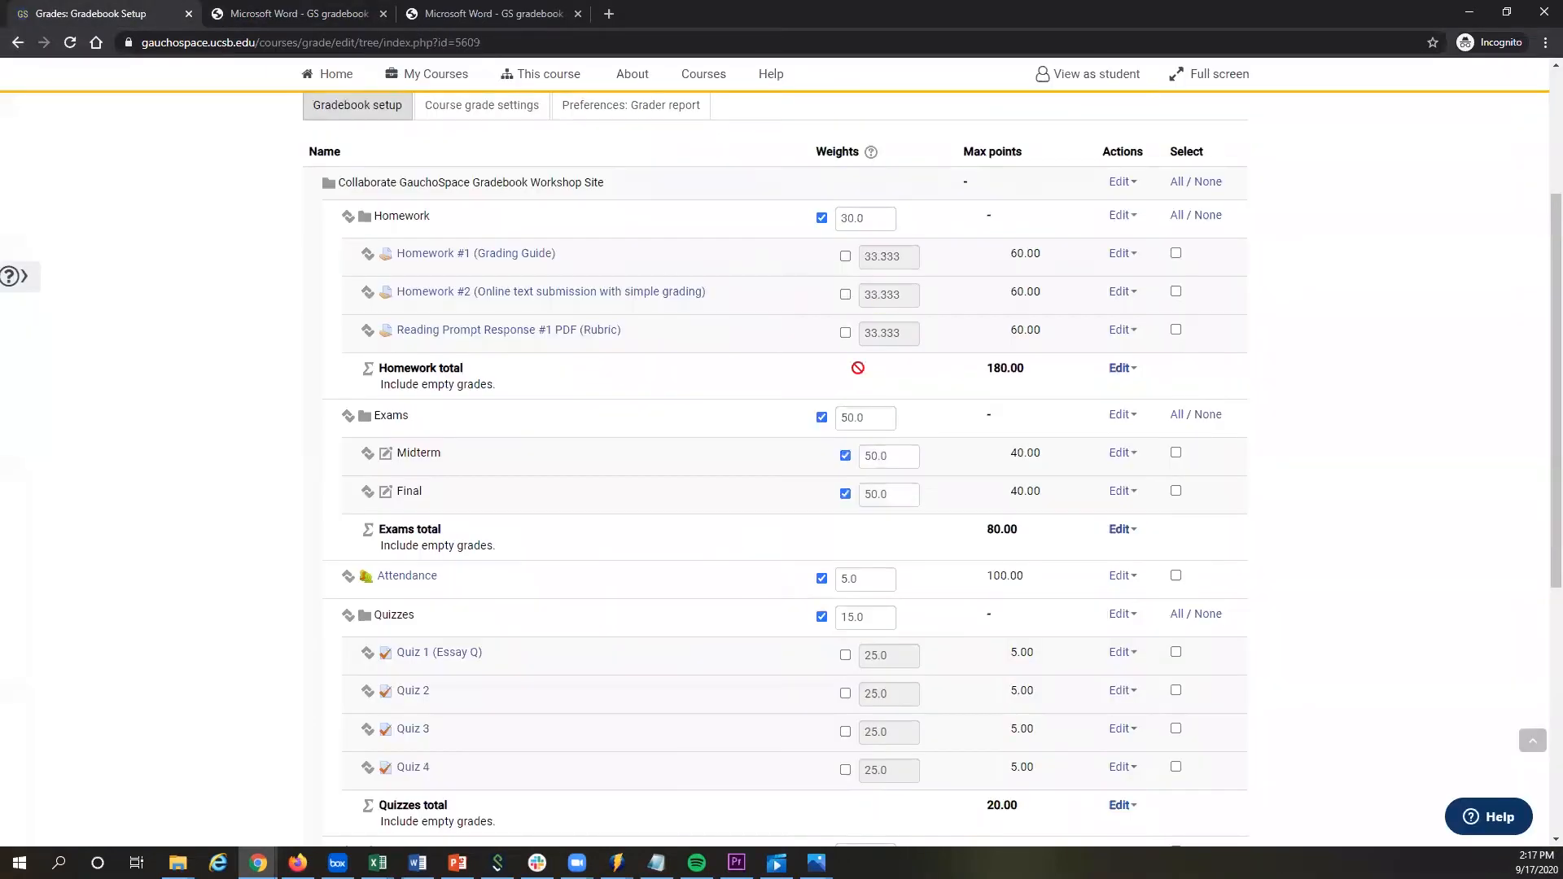
{"action": "left_click", "coordinate": [152, 14]}
Set the Midterm weight to 40 and the Final weight to 60, save the gradebook changes, and continue past the grade recalculation.
{"action": "left_click", "coordinate": [870, 455]}
{"action": "type", "text": "4"}
{"action": "left_click", "coordinate": [868, 499]}
{"action": "key", "text": "BackSpace"}
{"action": "type", "text": "6"}
{"action": "scroll", "coordinate": [802, 516], "scroll_direction": "down", "scroll_amount": 3}
{"action": "left_click", "coordinate": [342, 715]}
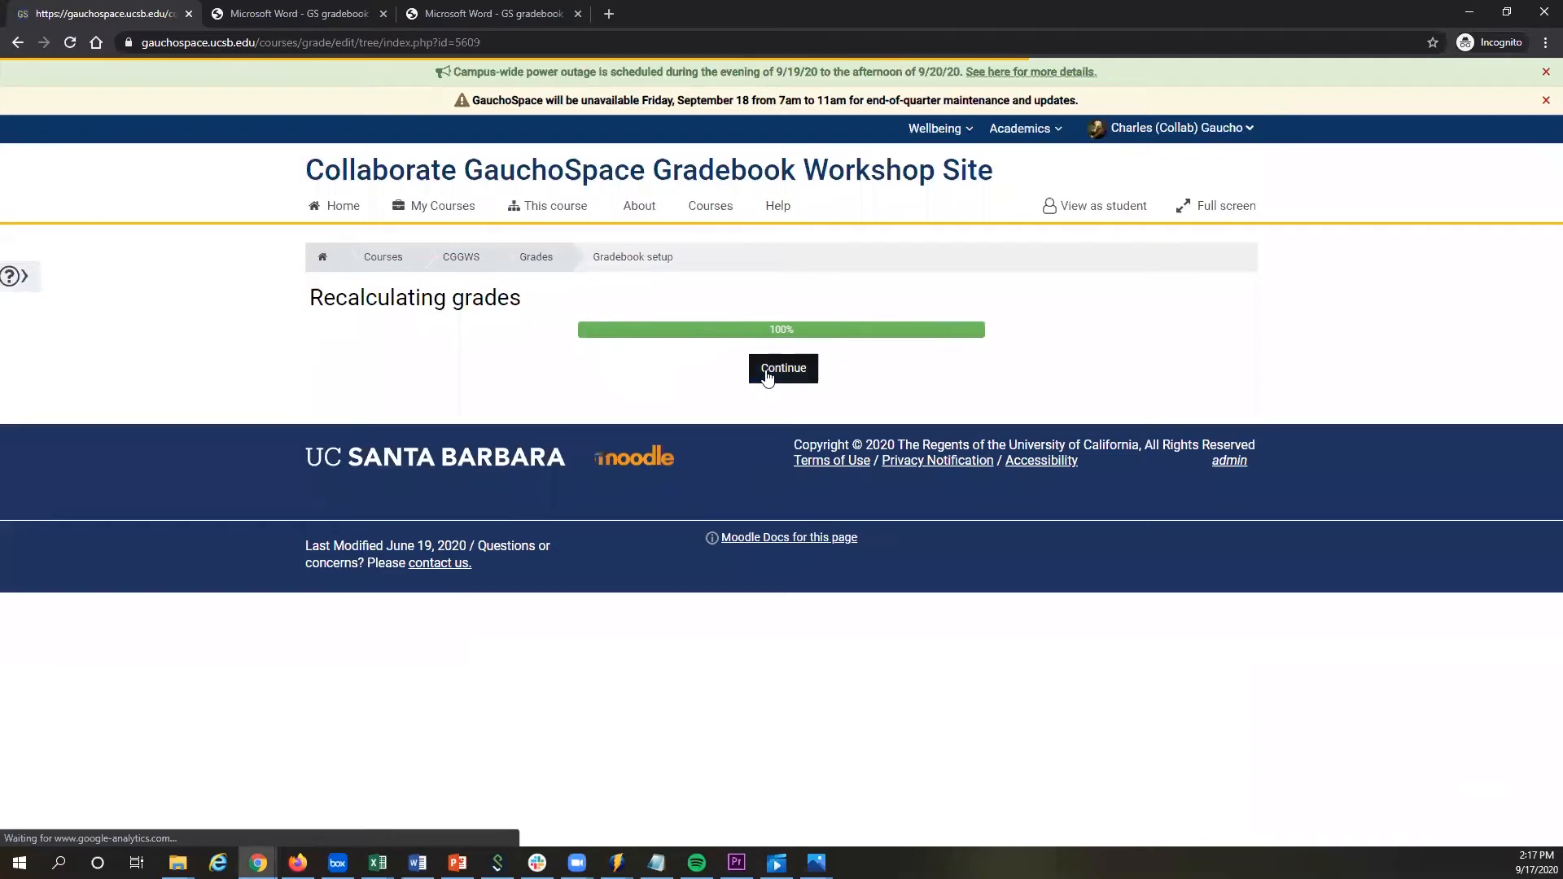
{"action": "left_click", "coordinate": [769, 378]}
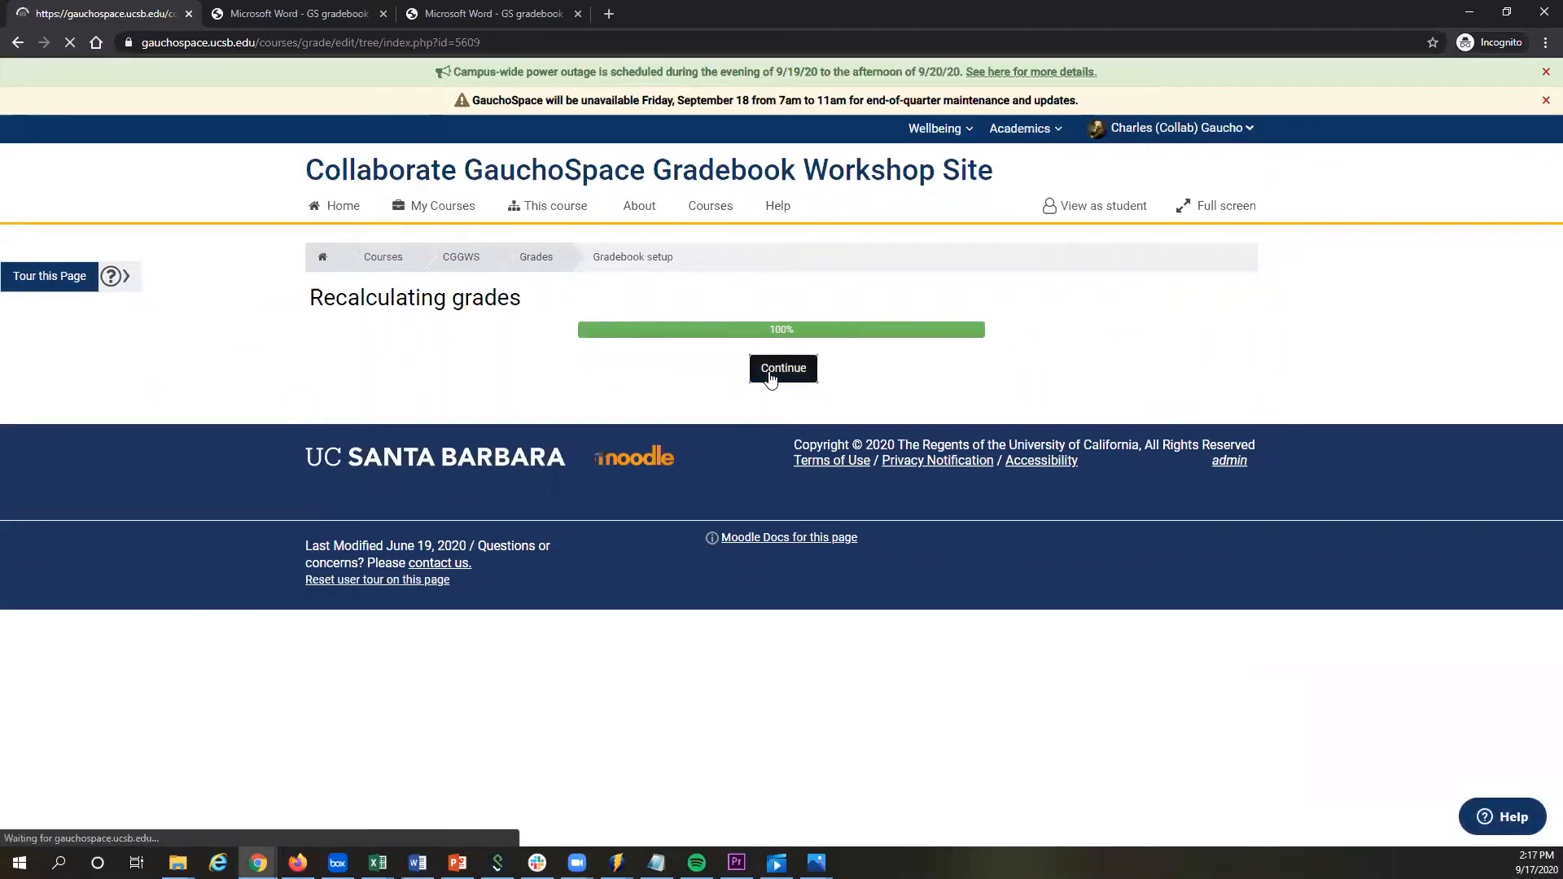
Open Quiz 1 (Essay Q) for editing from the gradebook, set its maximum grade to 10, and save it.
{"action": "scroll", "coordinate": [757, 386], "scroll_direction": "down", "scroll_amount": 3}
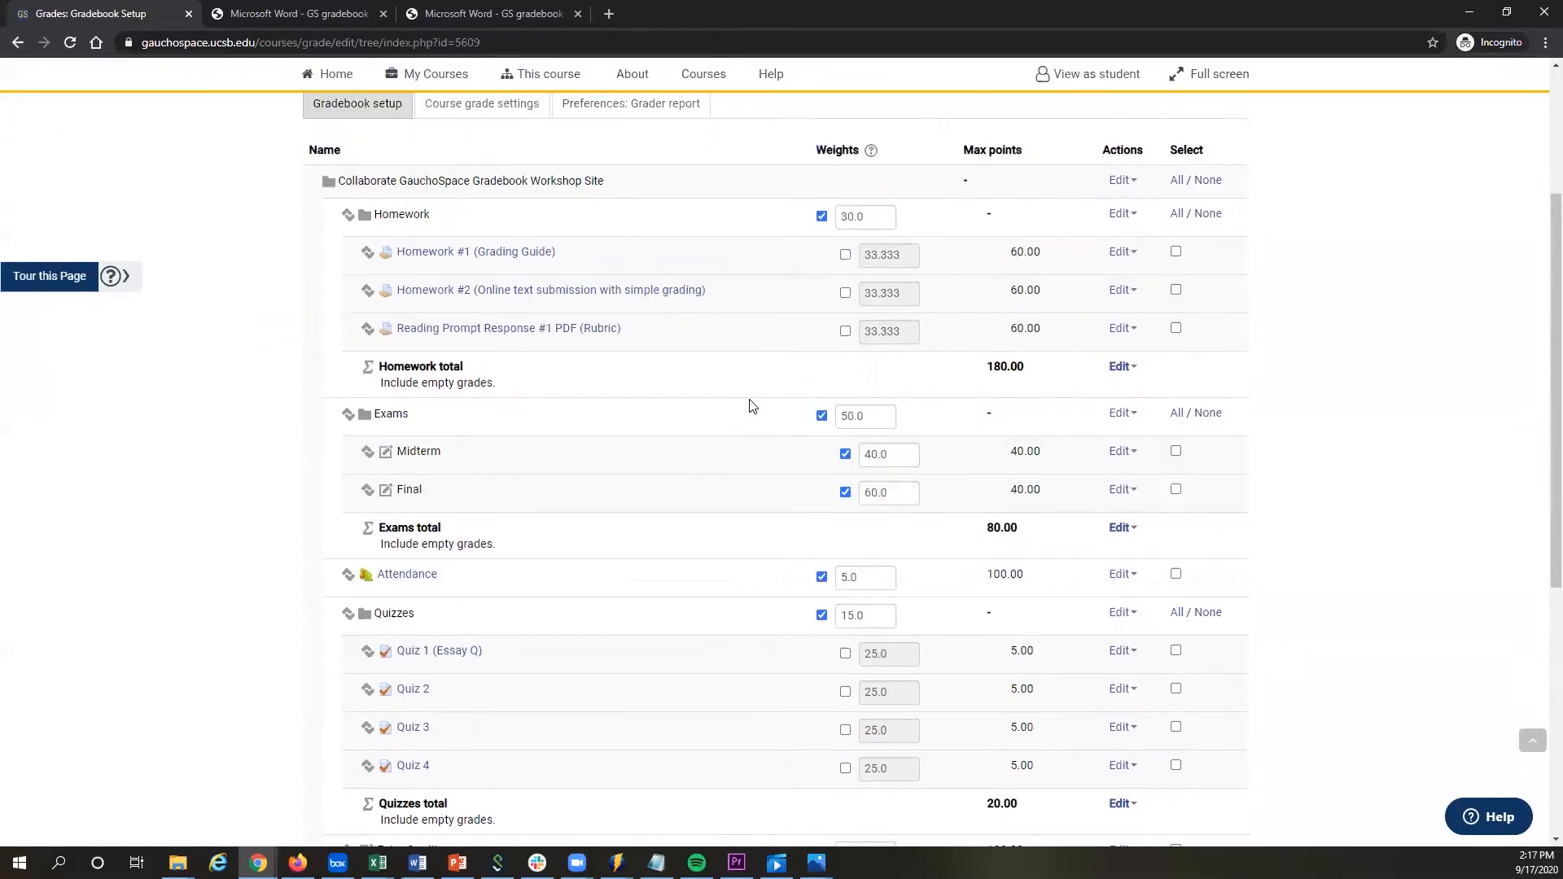
{"action": "scroll", "coordinate": [751, 405], "scroll_direction": "down", "scroll_amount": 2}
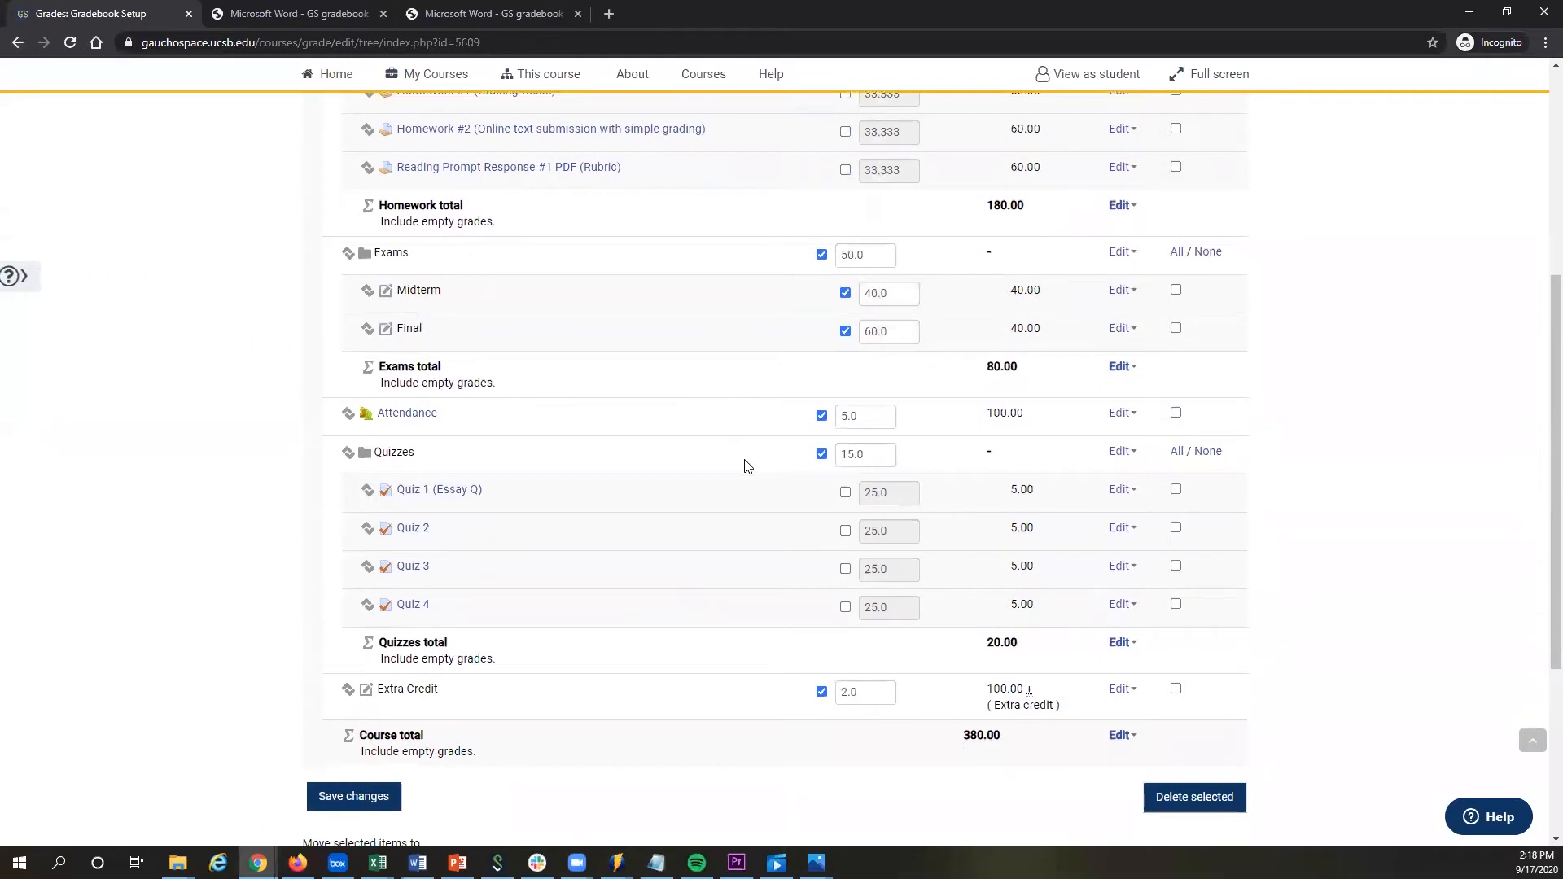
{"action": "scroll", "coordinate": [570, 480], "scroll_direction": "down", "scroll_amount": 1}
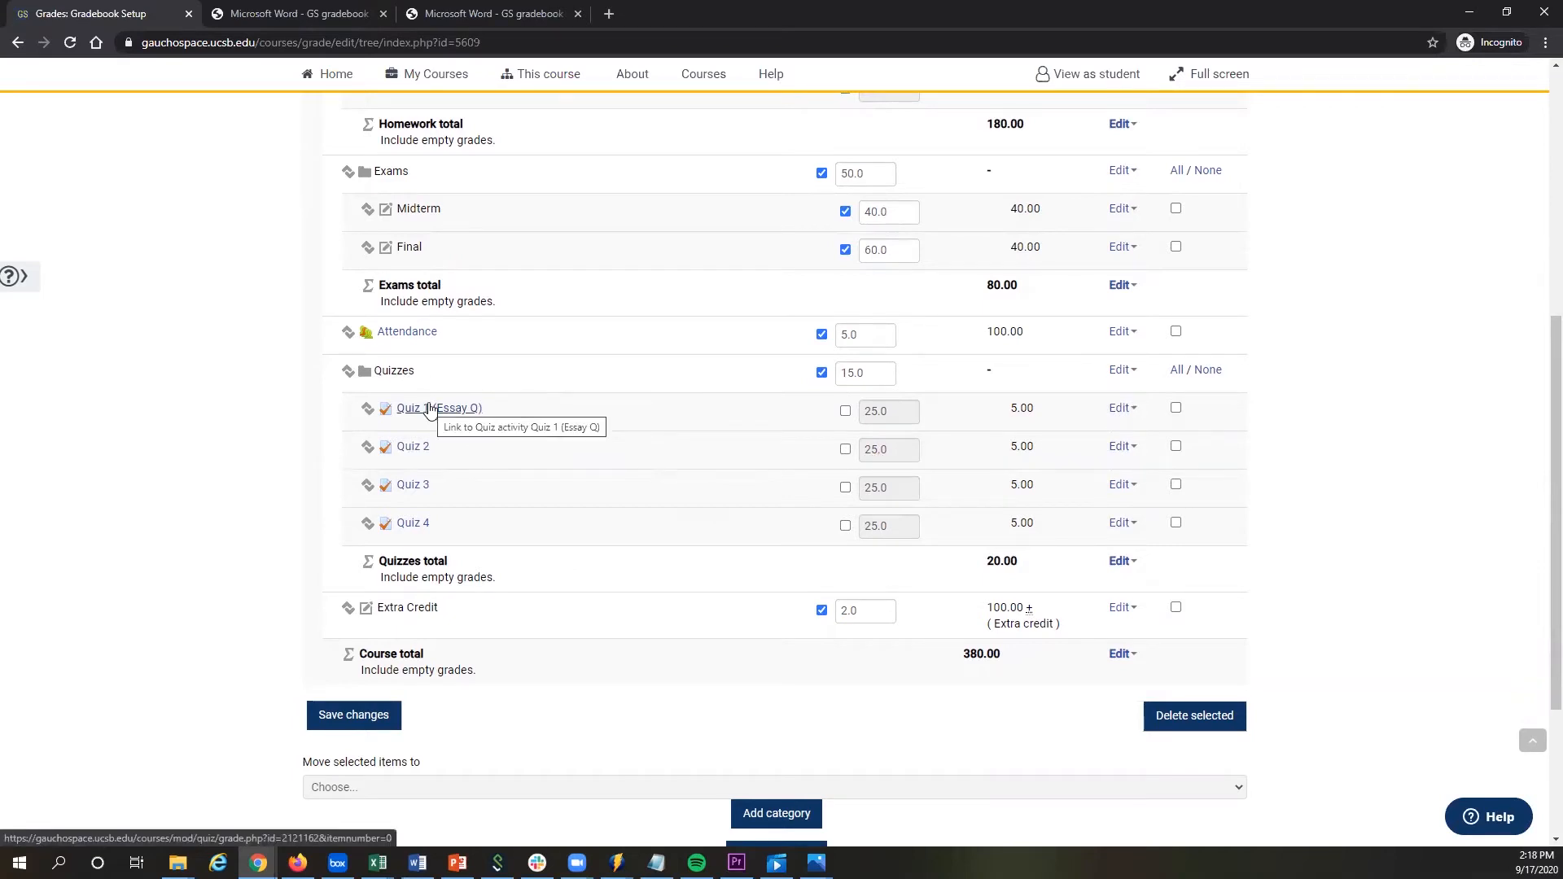
{"action": "left_click", "coordinate": [429, 407]}
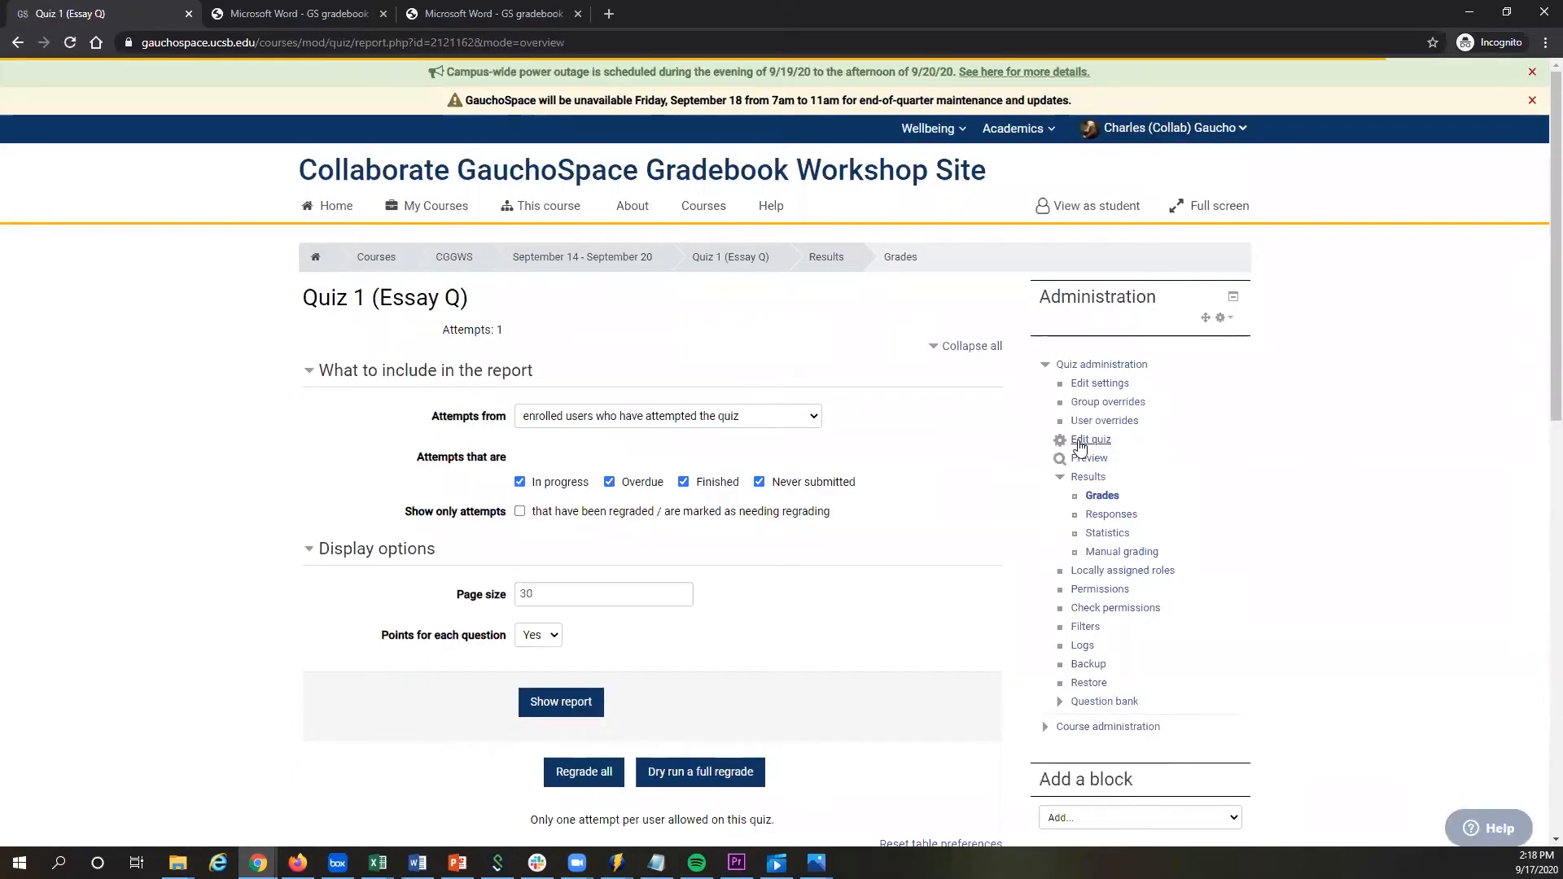
{"action": "left_click", "coordinate": [1089, 440]}
{"action": "double_click", "coordinate": [933, 360]}
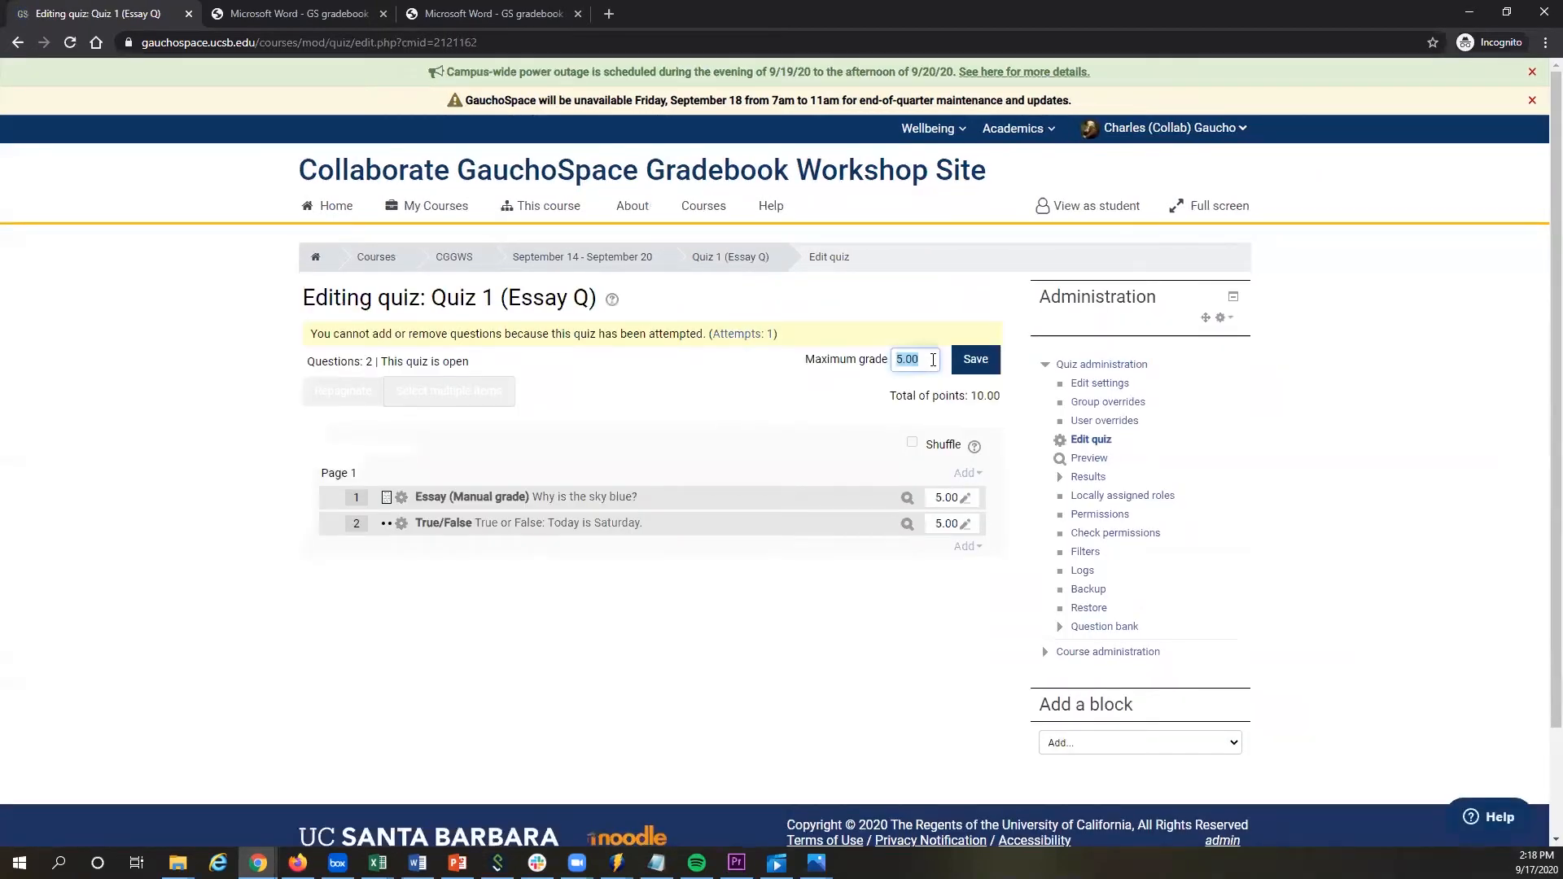
{"action": "type", "text": "10"}
{"action": "left_click", "coordinate": [976, 359]}
Return to the course's gradebook setup and review the weights of the quiz items.
{"action": "mouse_move", "coordinate": [547, 206]}
{"action": "left_click", "coordinate": [555, 259]}
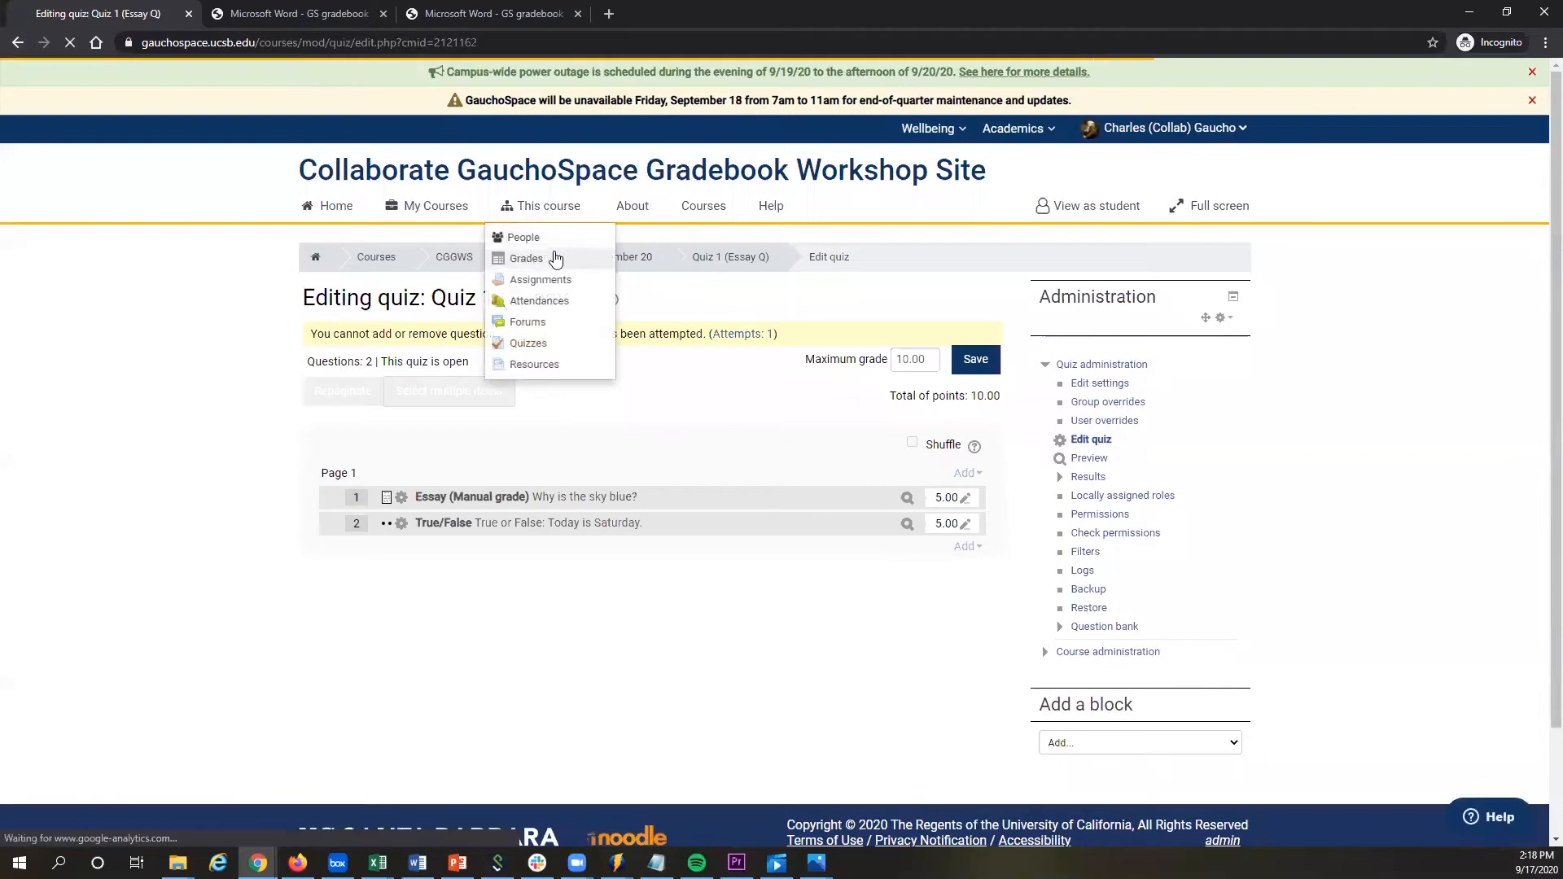
{"action": "left_click", "coordinate": [437, 369]}
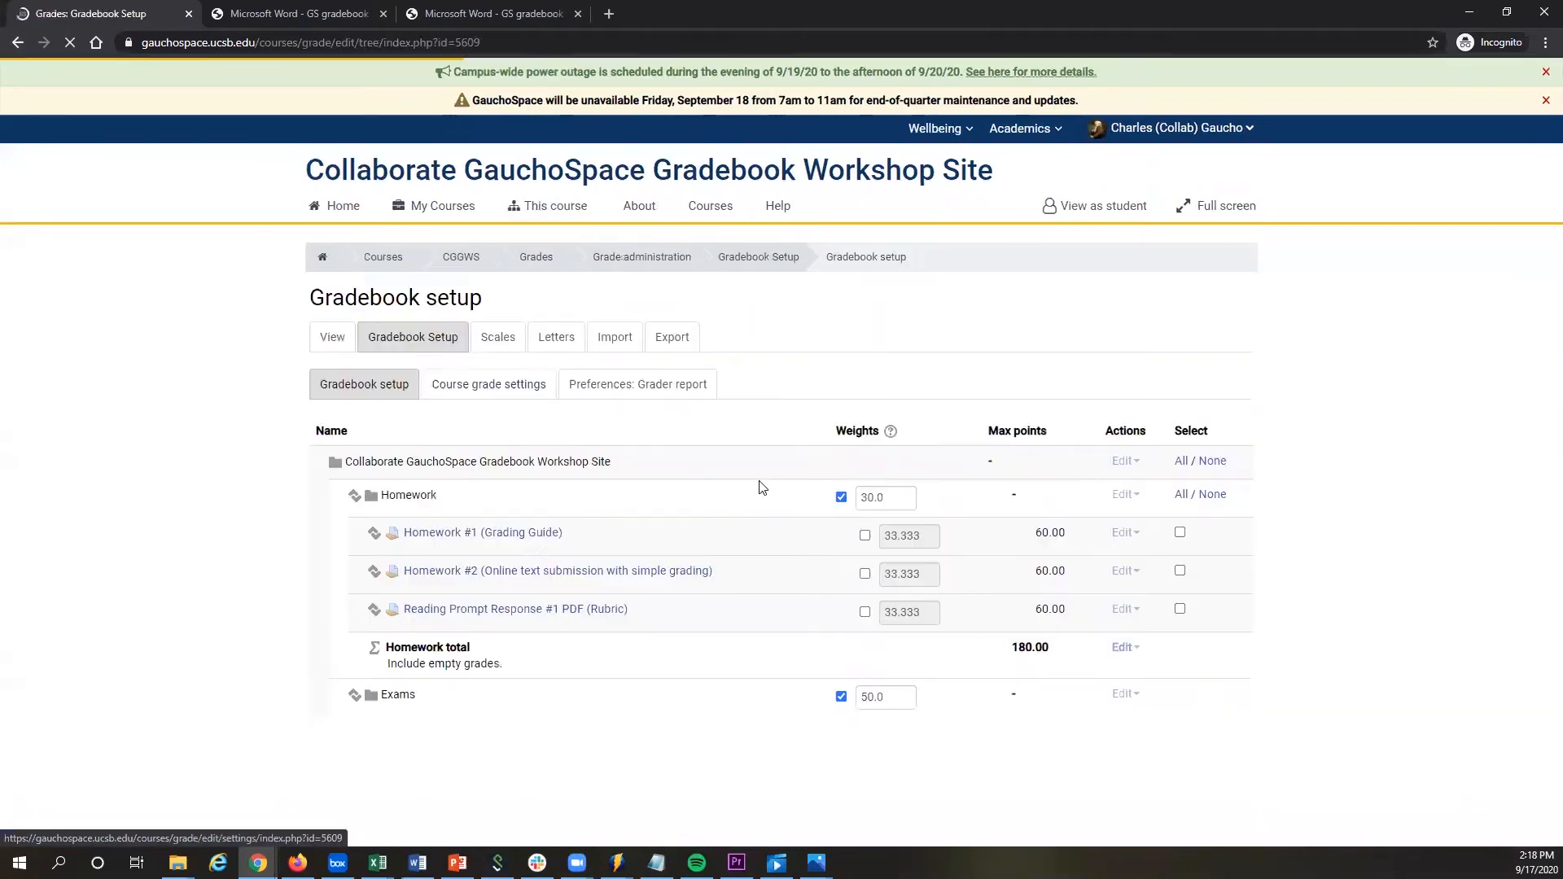
{"action": "scroll", "coordinate": [796, 499], "scroll_direction": "down", "scroll_amount": 7}
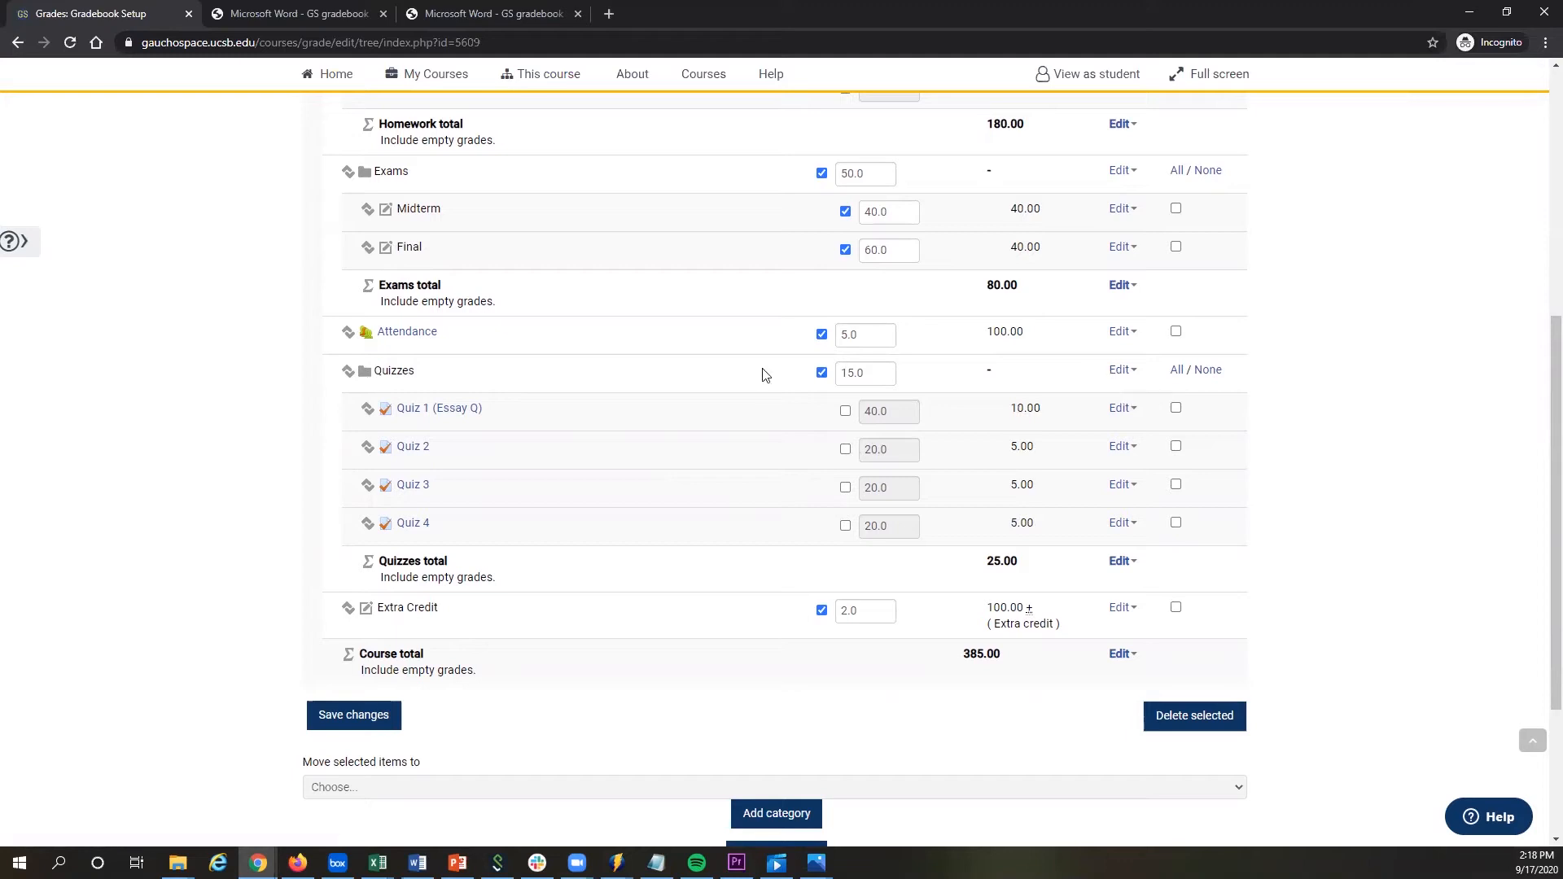
Open the Quizzes category settings to inspect the option for dropping the lowest grade, and leave without saving.
{"action": "left_click", "coordinate": [1117, 371]}
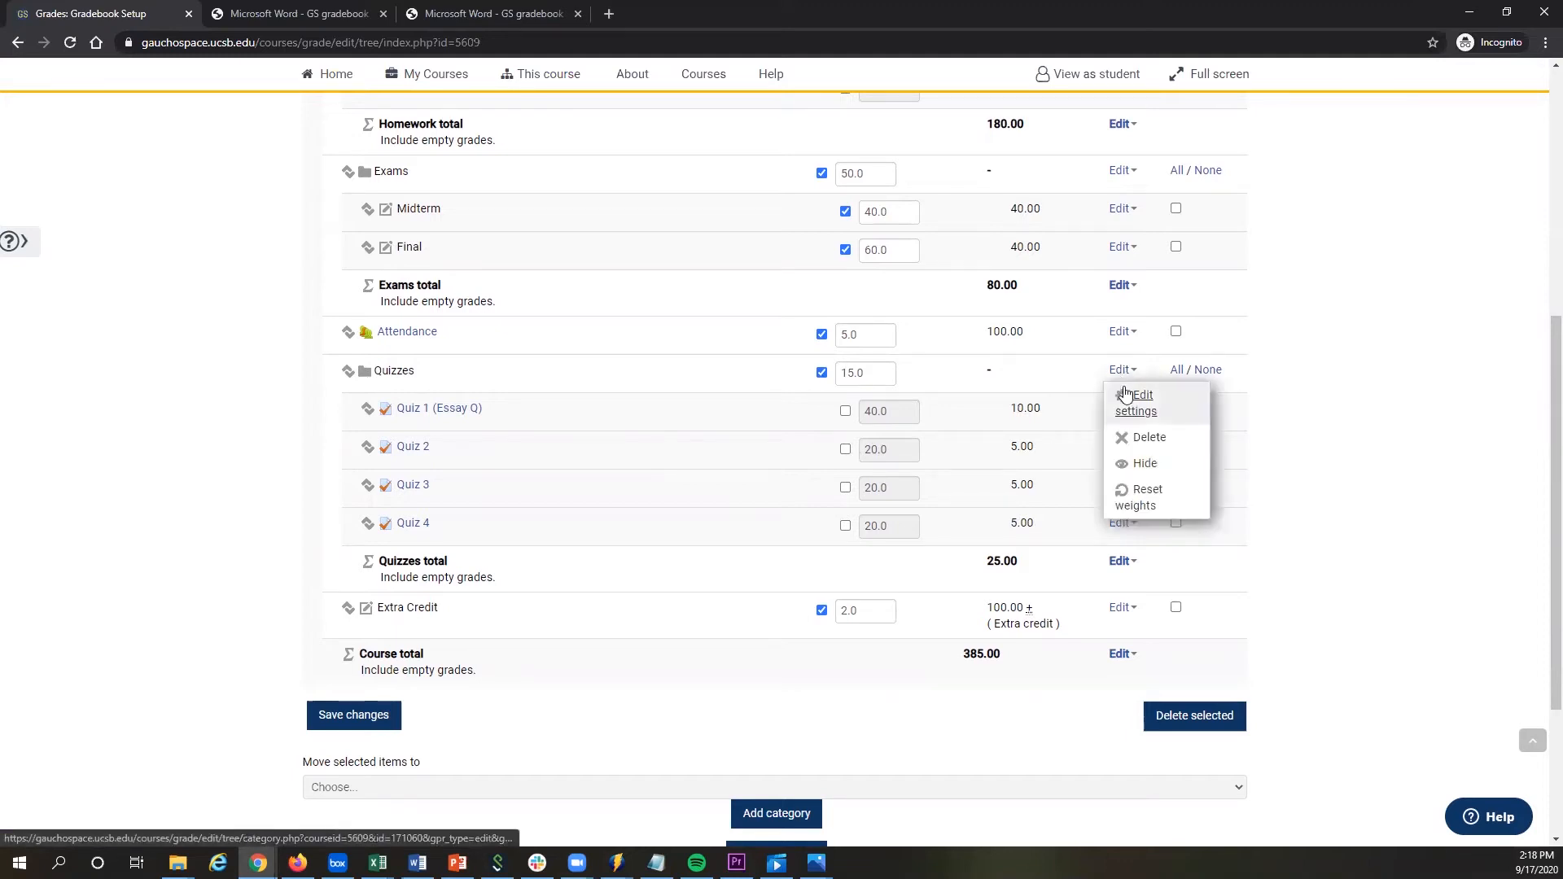
{"action": "left_click", "coordinate": [1133, 409]}
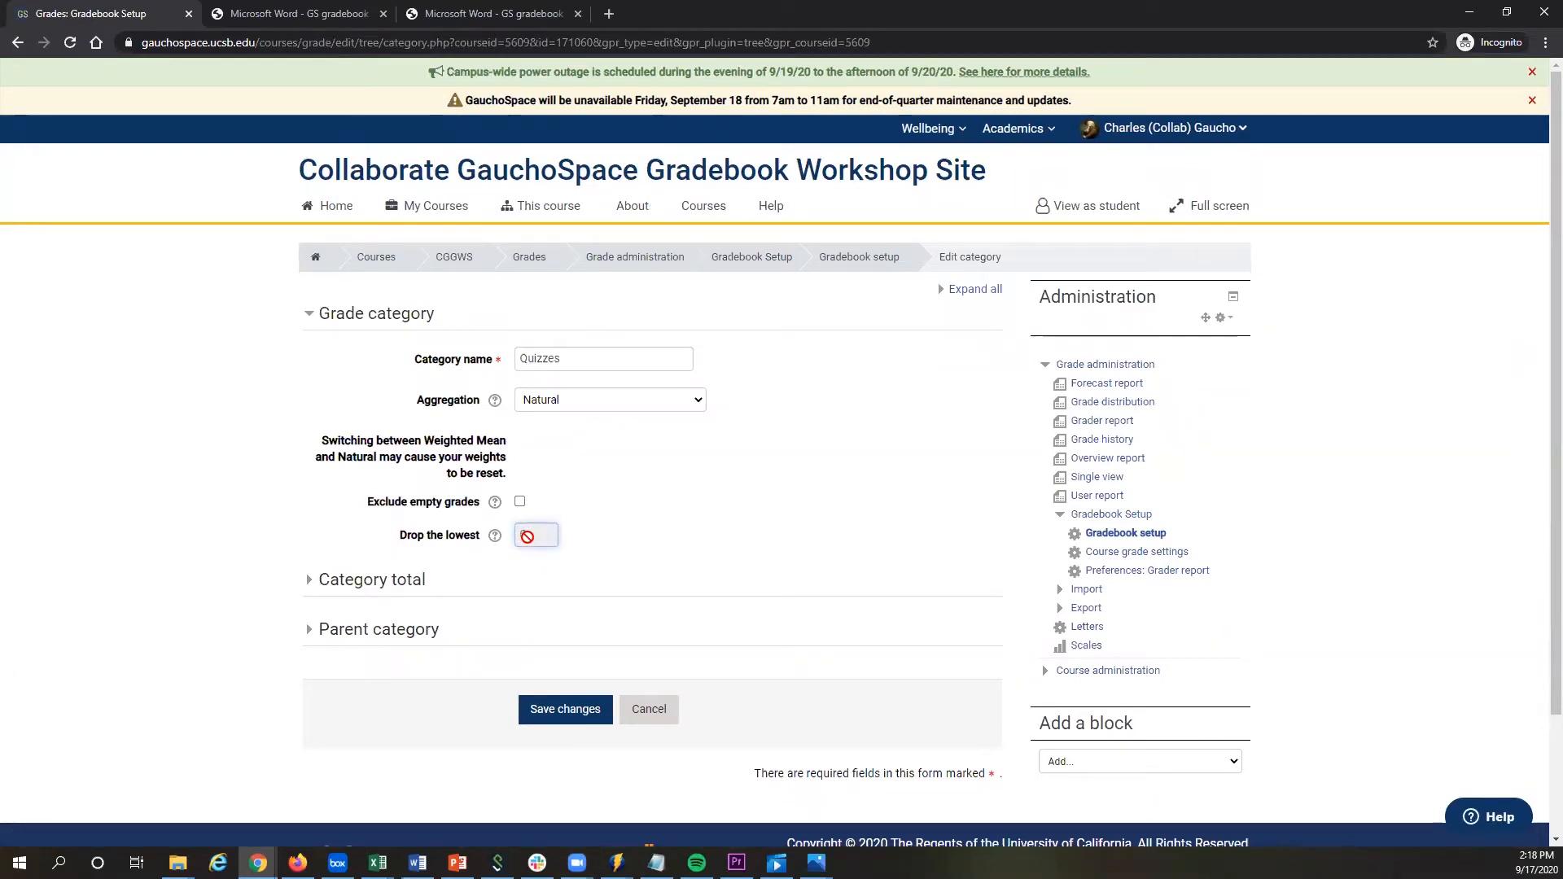
{"action": "left_click", "coordinate": [643, 710]}
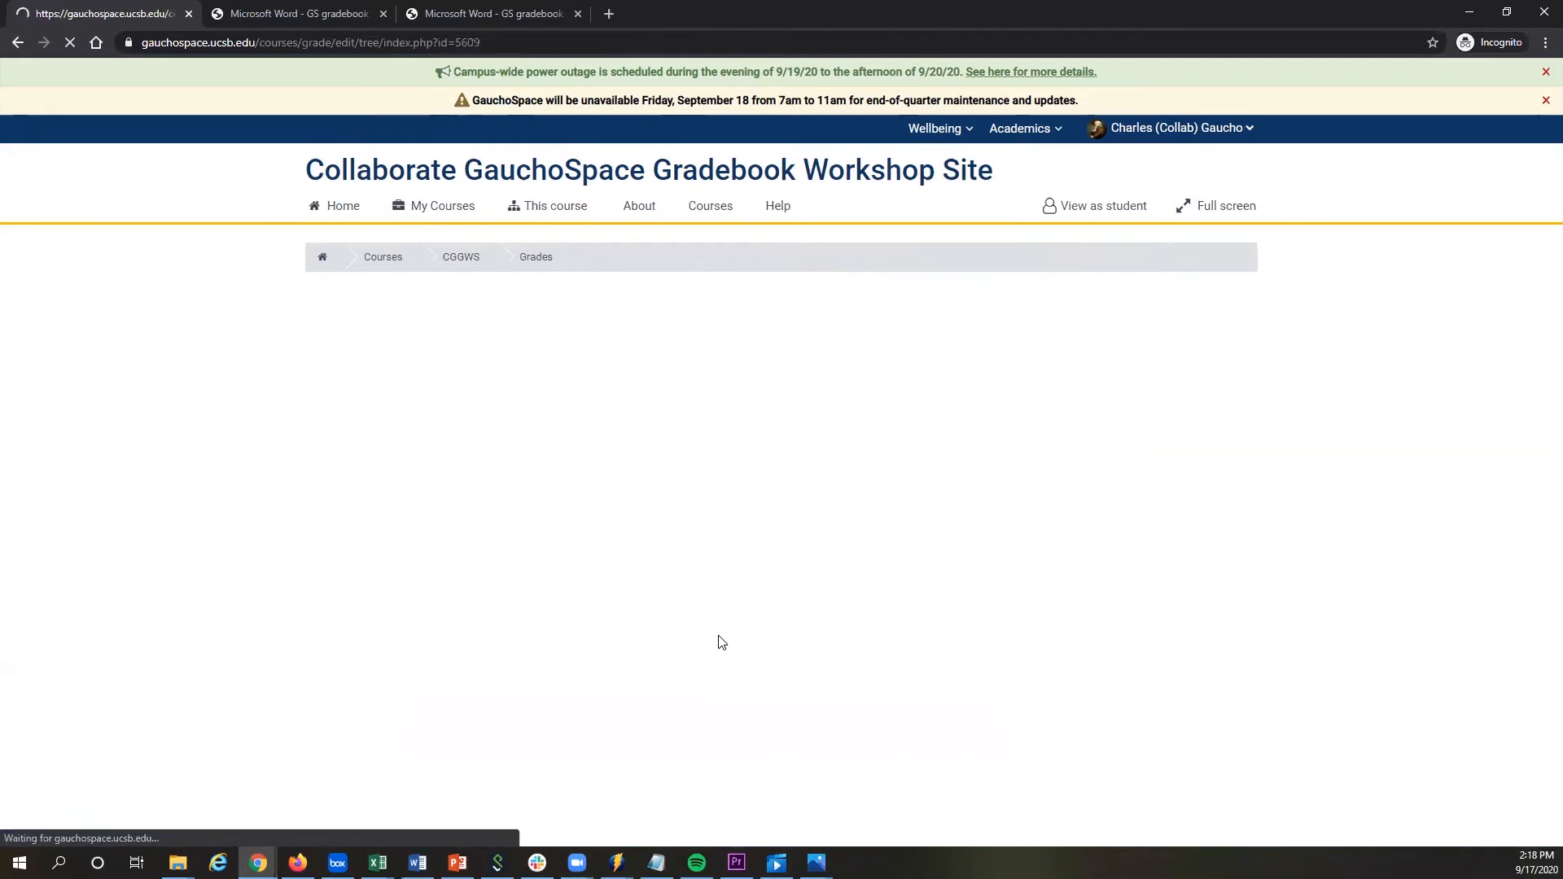
Open Quiz 1 (Essay Q) from the gradebook for quiz editing, set its maximum grade to 5, and save it.
{"action": "scroll", "coordinate": [1095, 641], "scroll_direction": "down", "scroll_amount": 5}
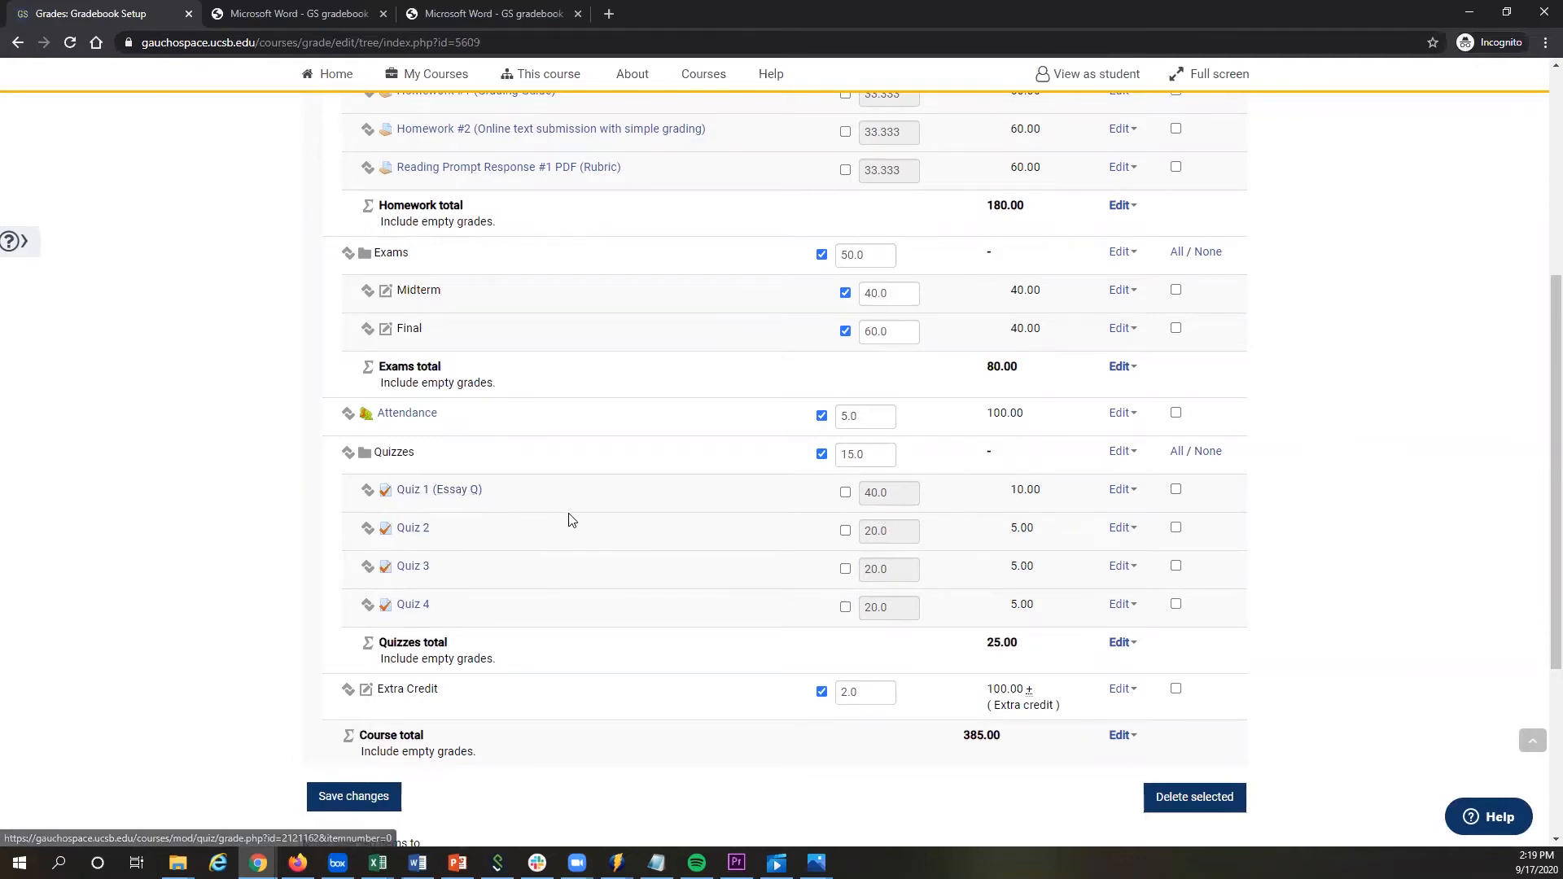
{"action": "scroll", "coordinate": [468, 369], "scroll_direction": "up", "scroll_amount": 3}
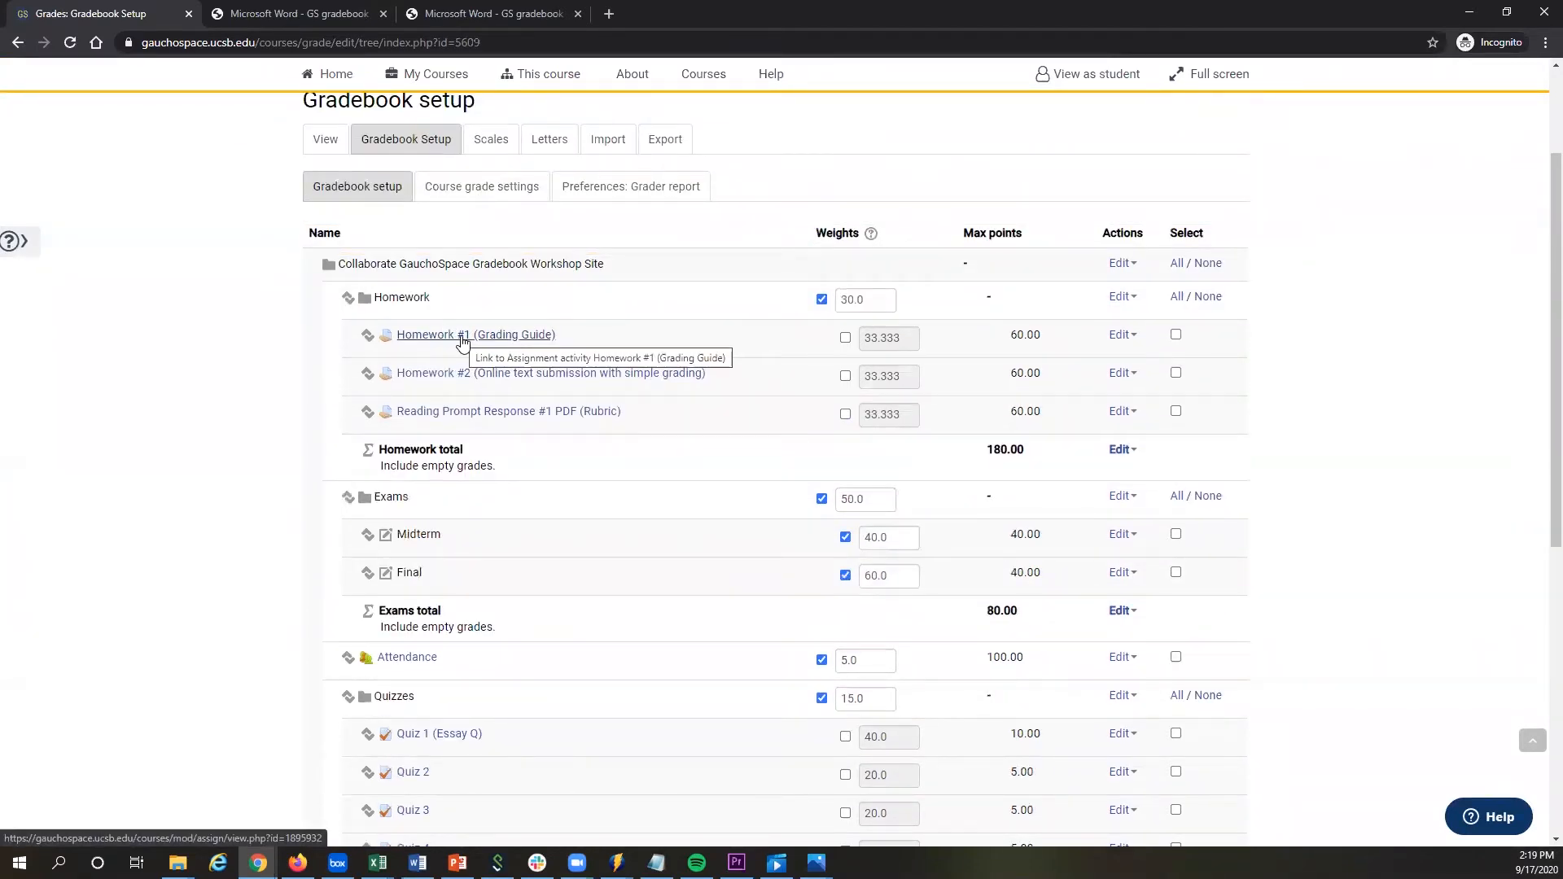
{"action": "scroll", "coordinate": [463, 342], "scroll_direction": "down", "scroll_amount": 3}
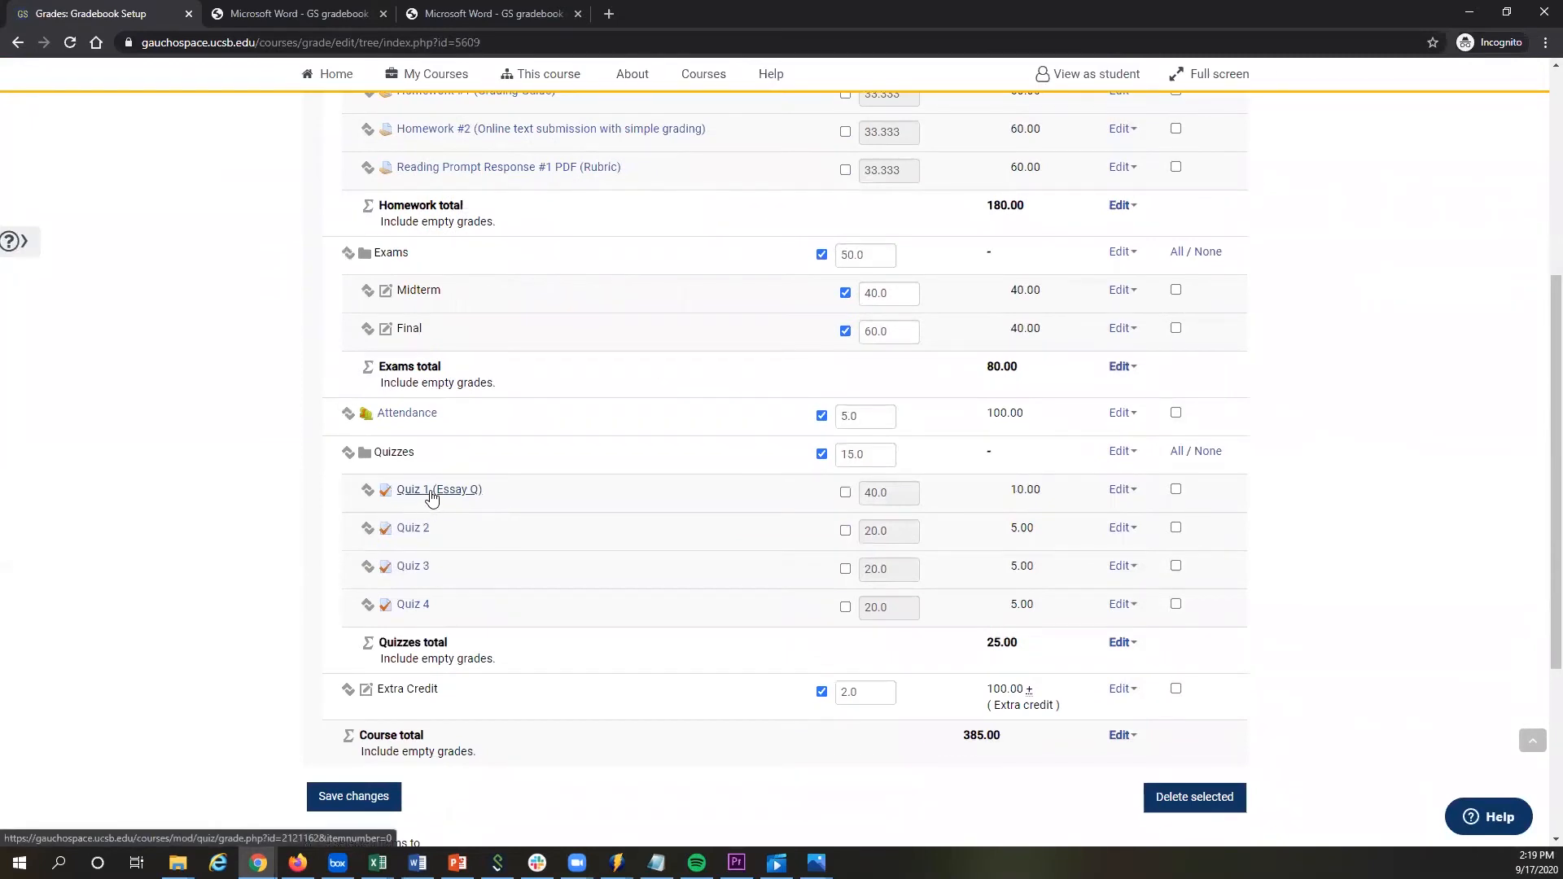
{"action": "left_click", "coordinate": [430, 494]}
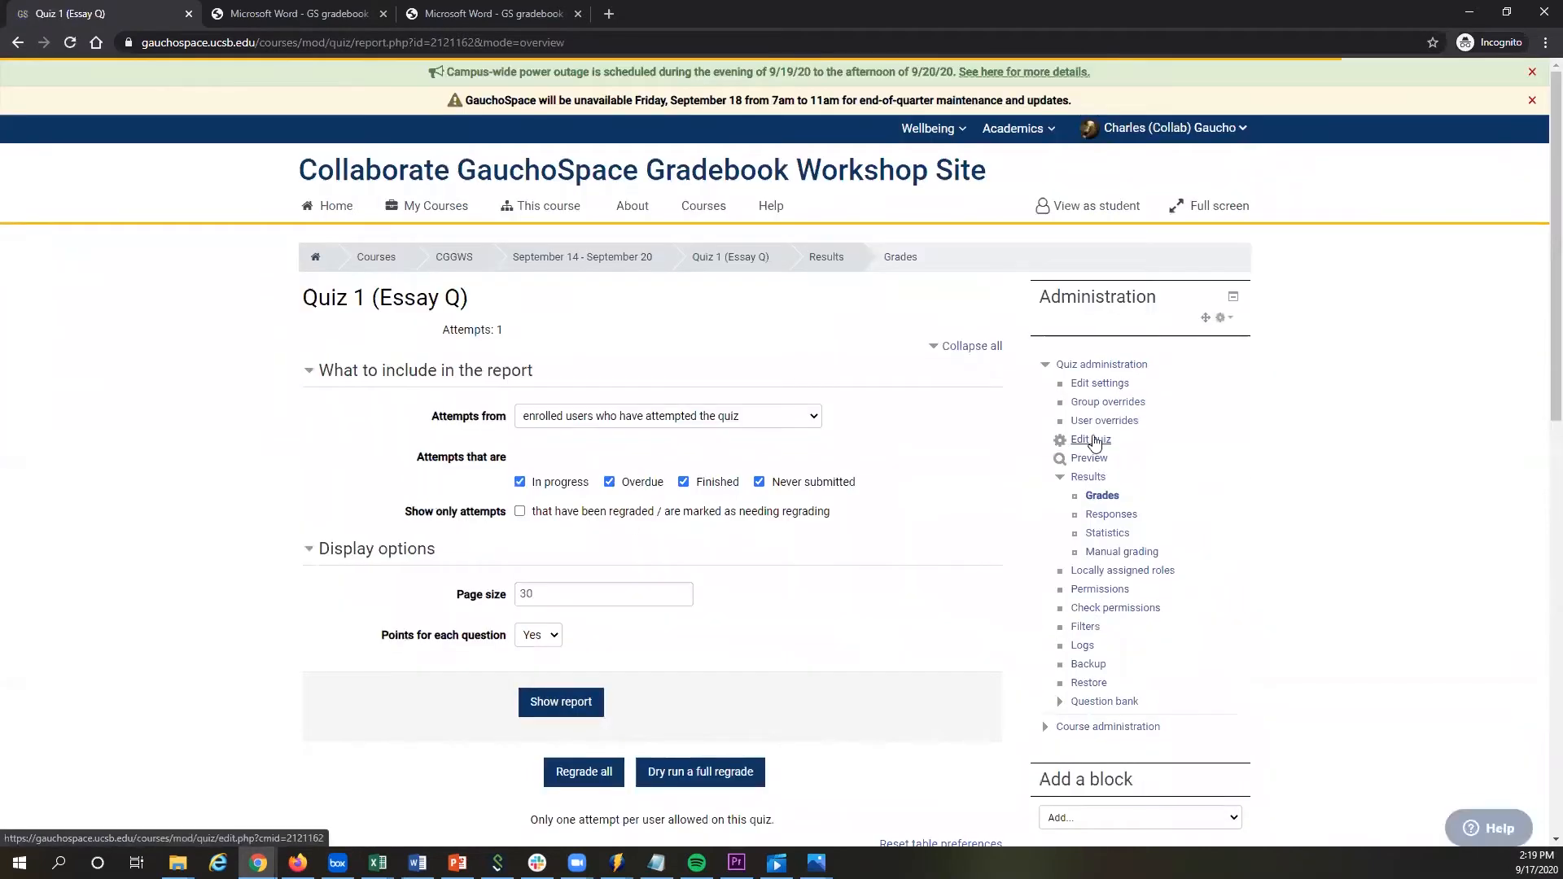
{"action": "left_click", "coordinate": [1091, 440]}
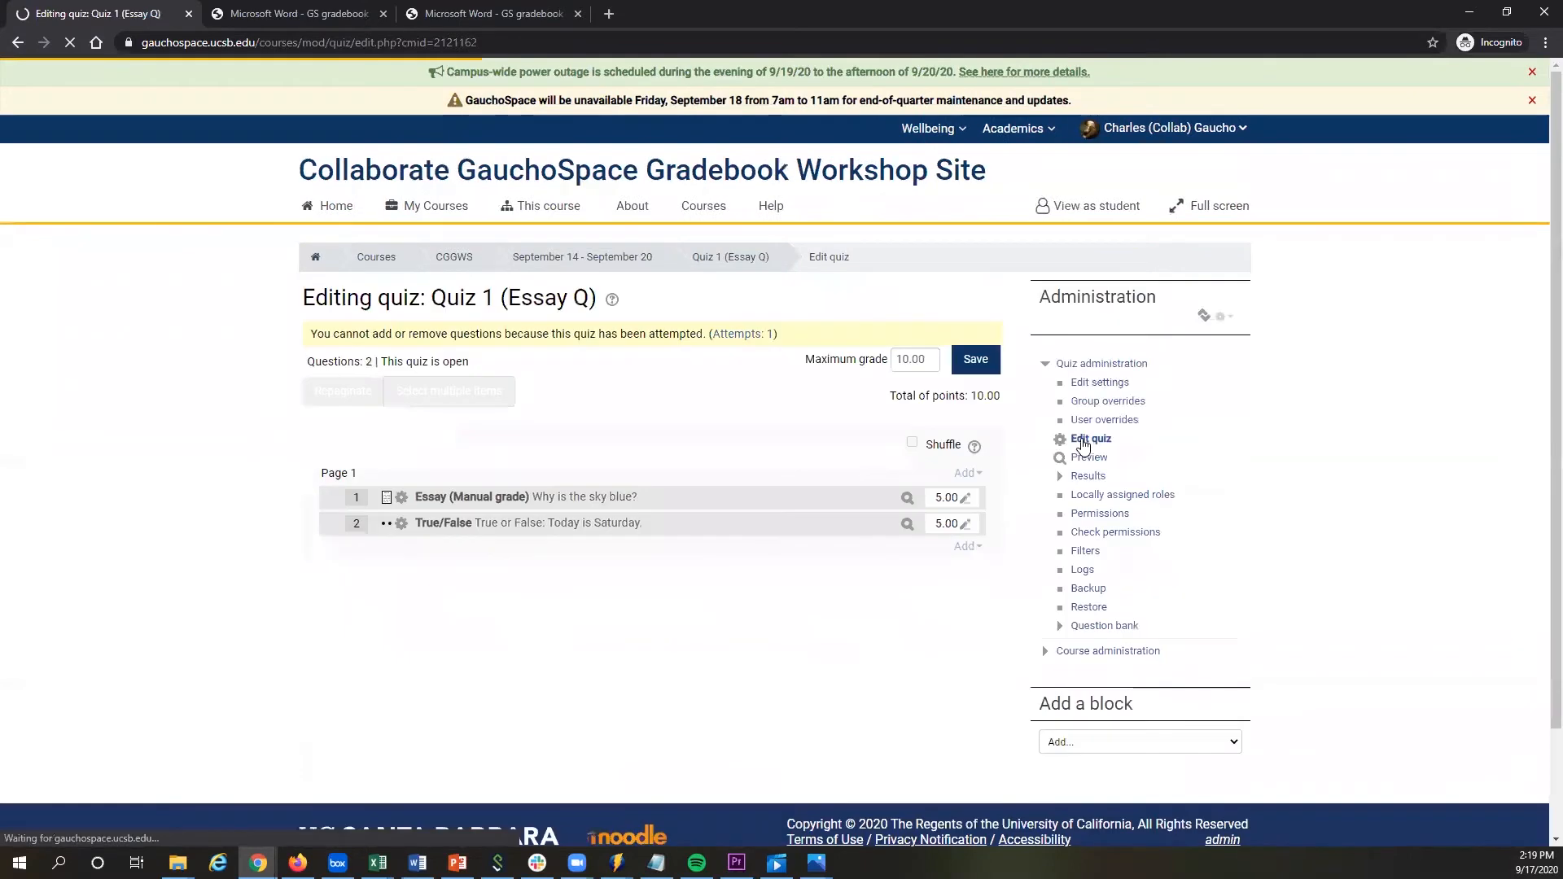
{"action": "left_click_drag", "start_coordinate": [929, 364], "coordinate": [869, 364]}
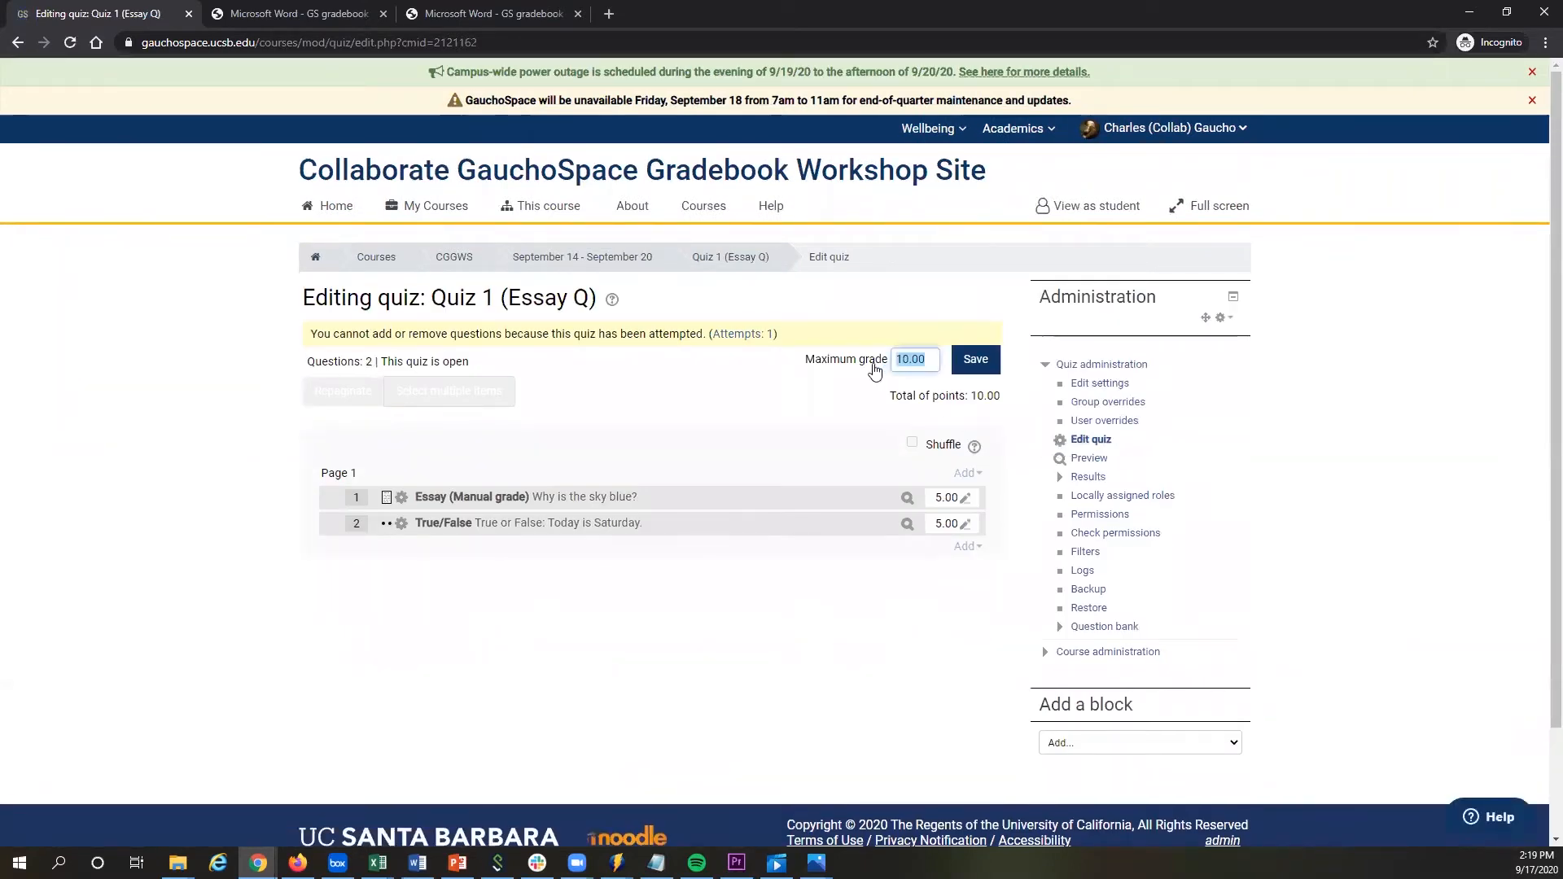
{"action": "type", "text": "5"}
{"action": "left_click", "coordinate": [972, 368]}
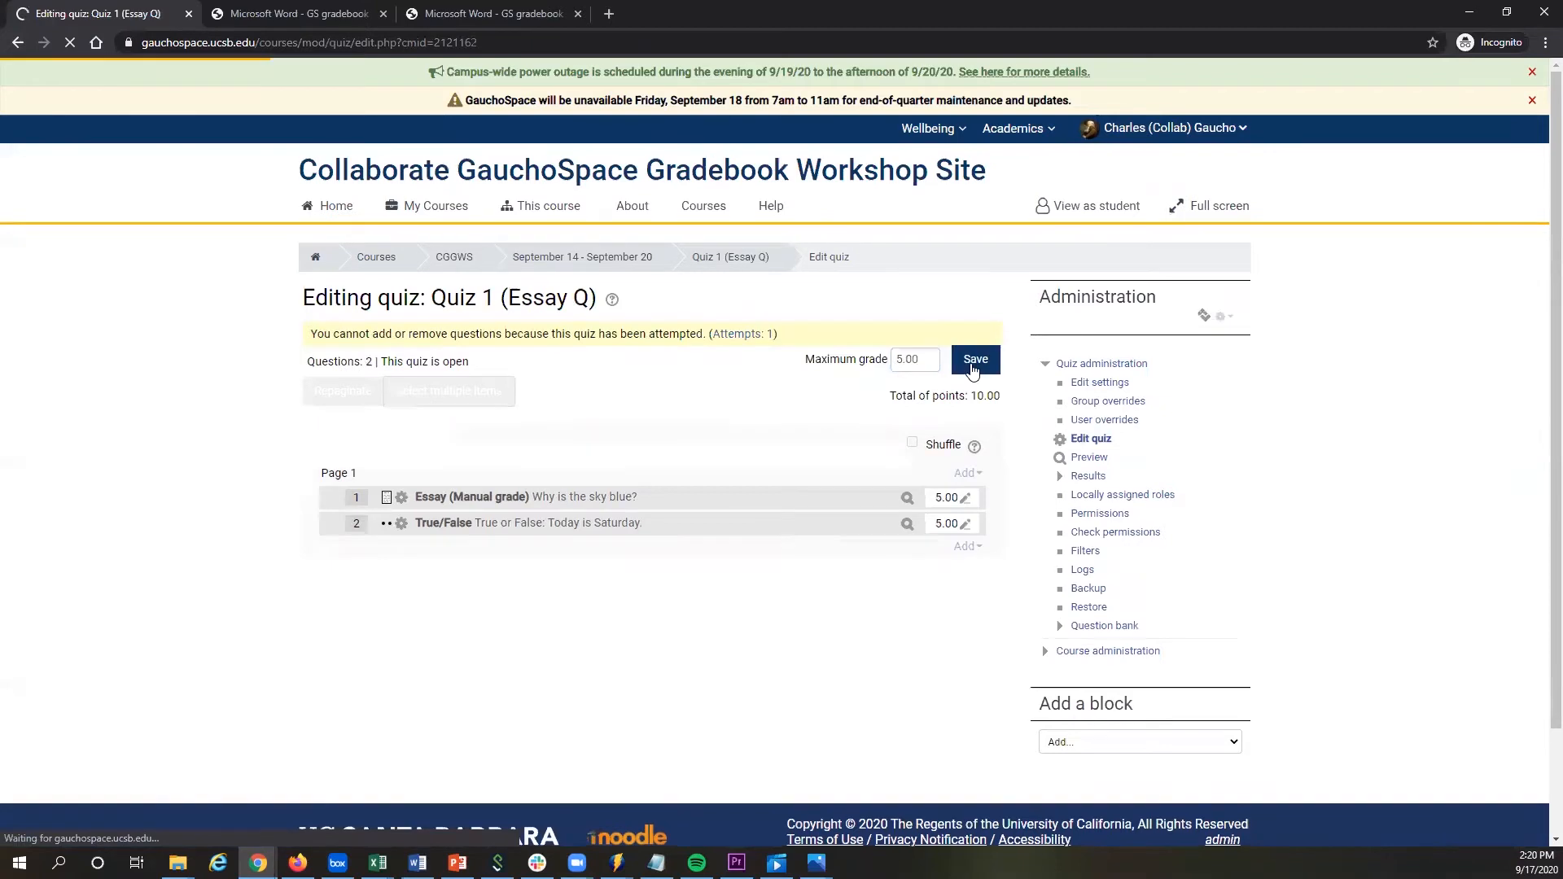
Go back to the course grades and open the gradebook setup.
{"action": "left_click", "coordinate": [541, 205]}
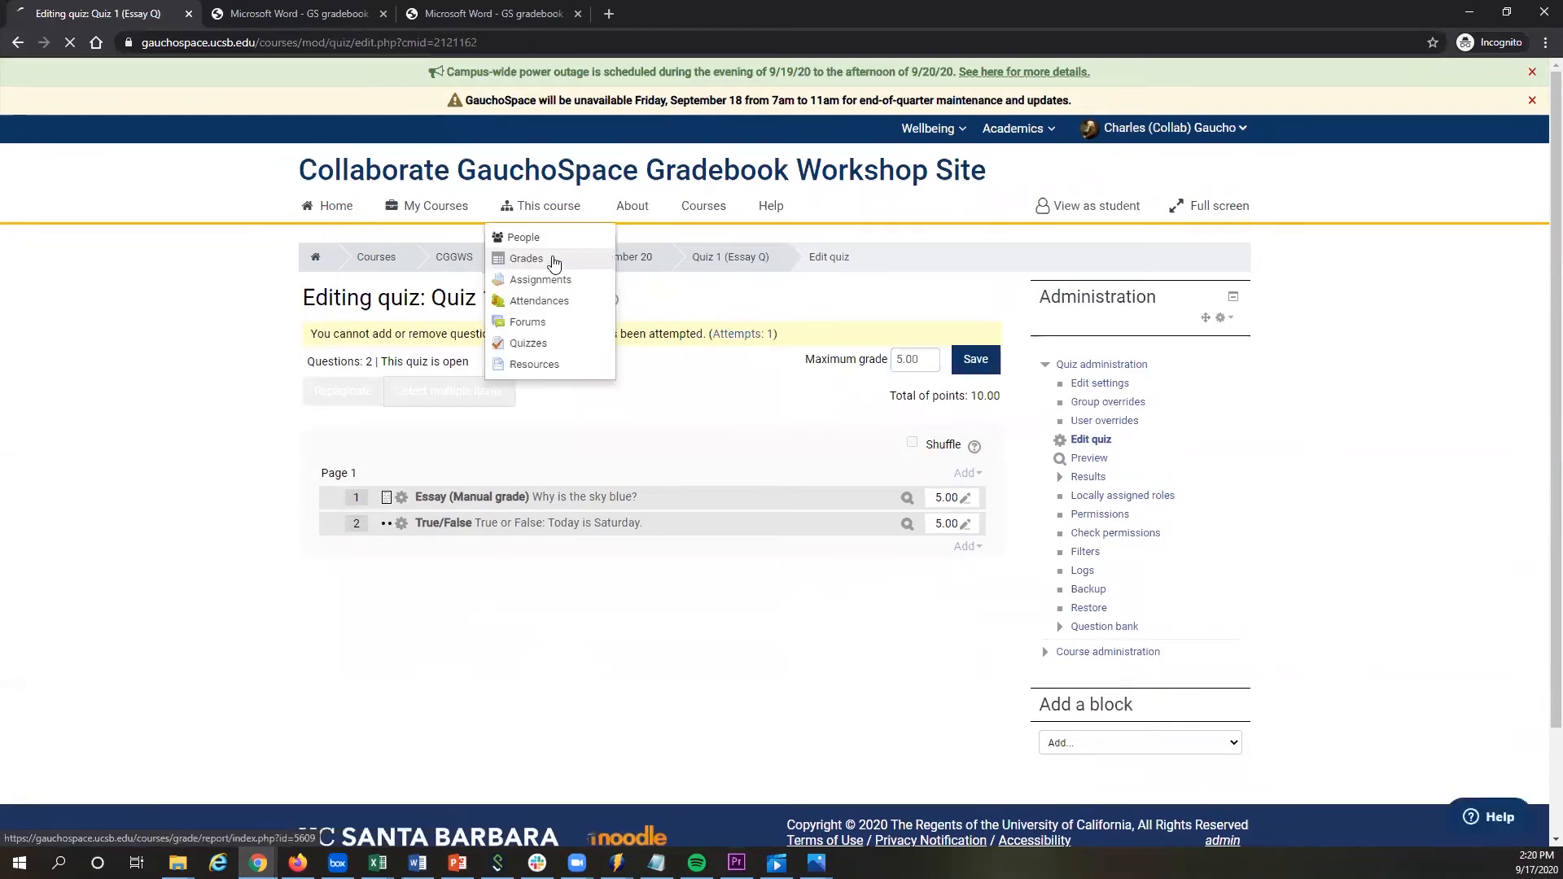
{"action": "left_click", "coordinate": [551, 261]}
{"action": "left_click", "coordinate": [428, 368]}
Set the Quizzes category to drop the lowest 1 grade, save the changes, and continue past the grade recalculation.
{"action": "scroll", "coordinate": [957, 484], "scroll_direction": "down", "scroll_amount": 3}
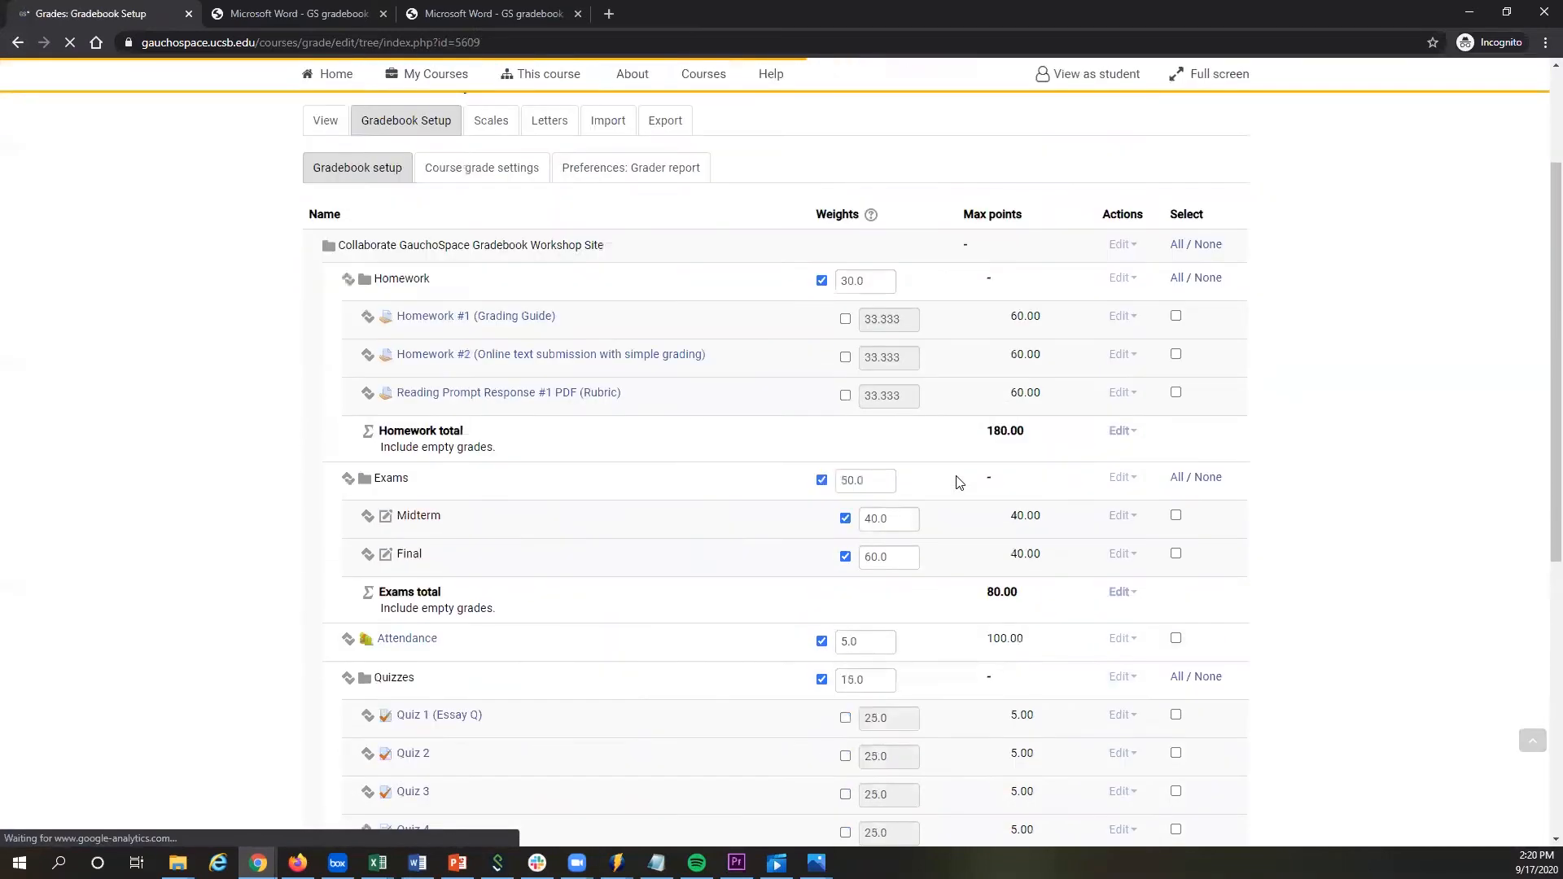
{"action": "scroll", "coordinate": [1100, 441], "scroll_direction": "down", "scroll_amount": 3}
{"action": "left_click", "coordinate": [1121, 490]}
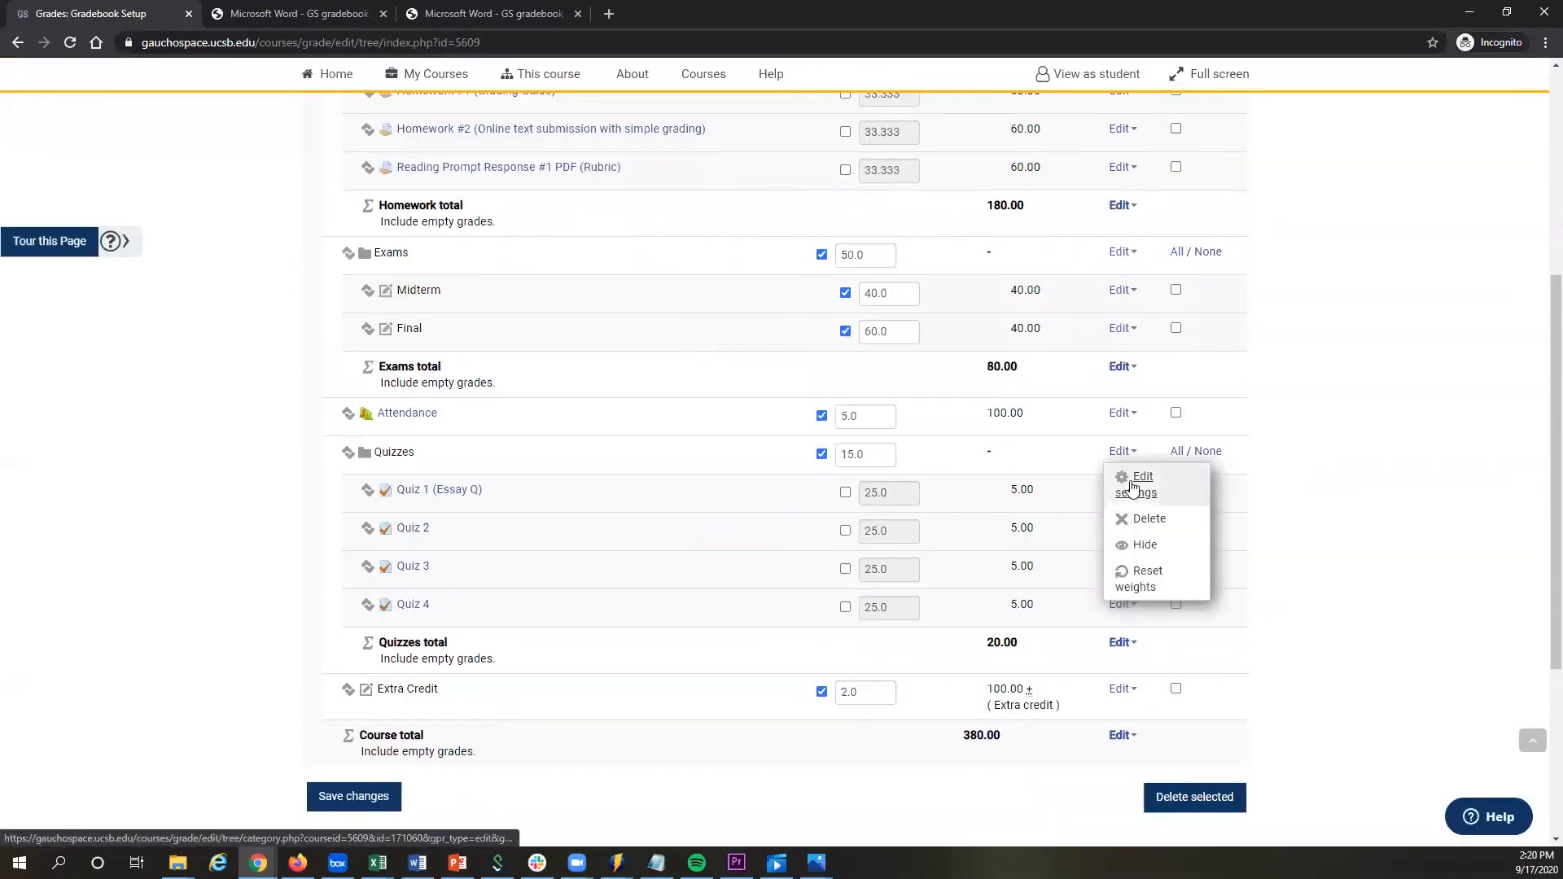
{"action": "left_click", "coordinate": [1137, 495]}
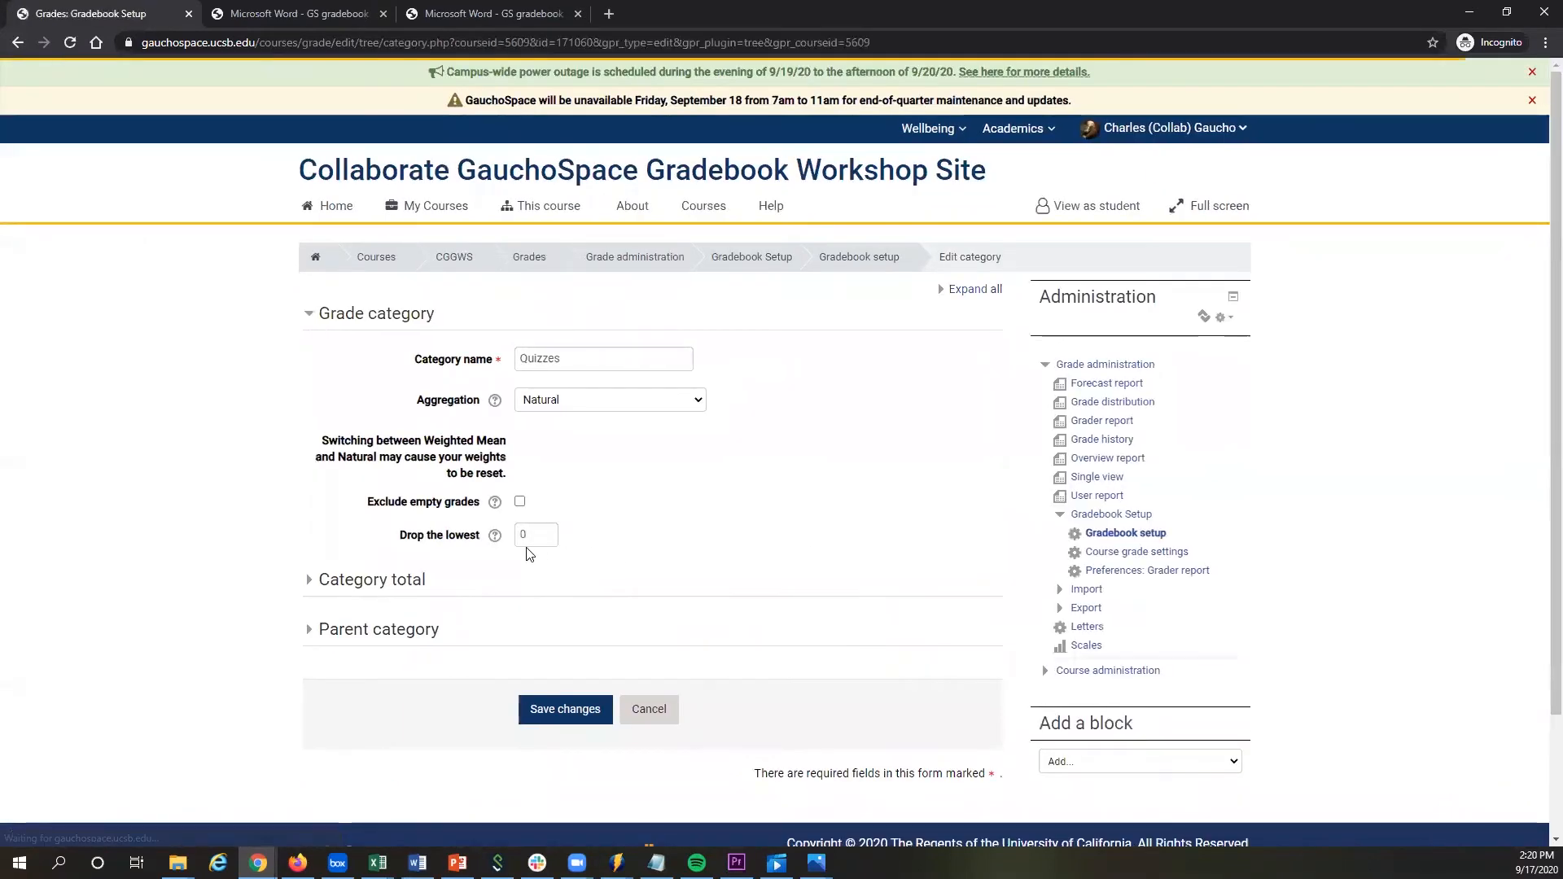
{"action": "left_click", "coordinate": [557, 536]}
{"action": "key", "text": "BackSpace"}
{"action": "type", "text": "1"}
{"action": "left_click", "coordinate": [557, 724]}
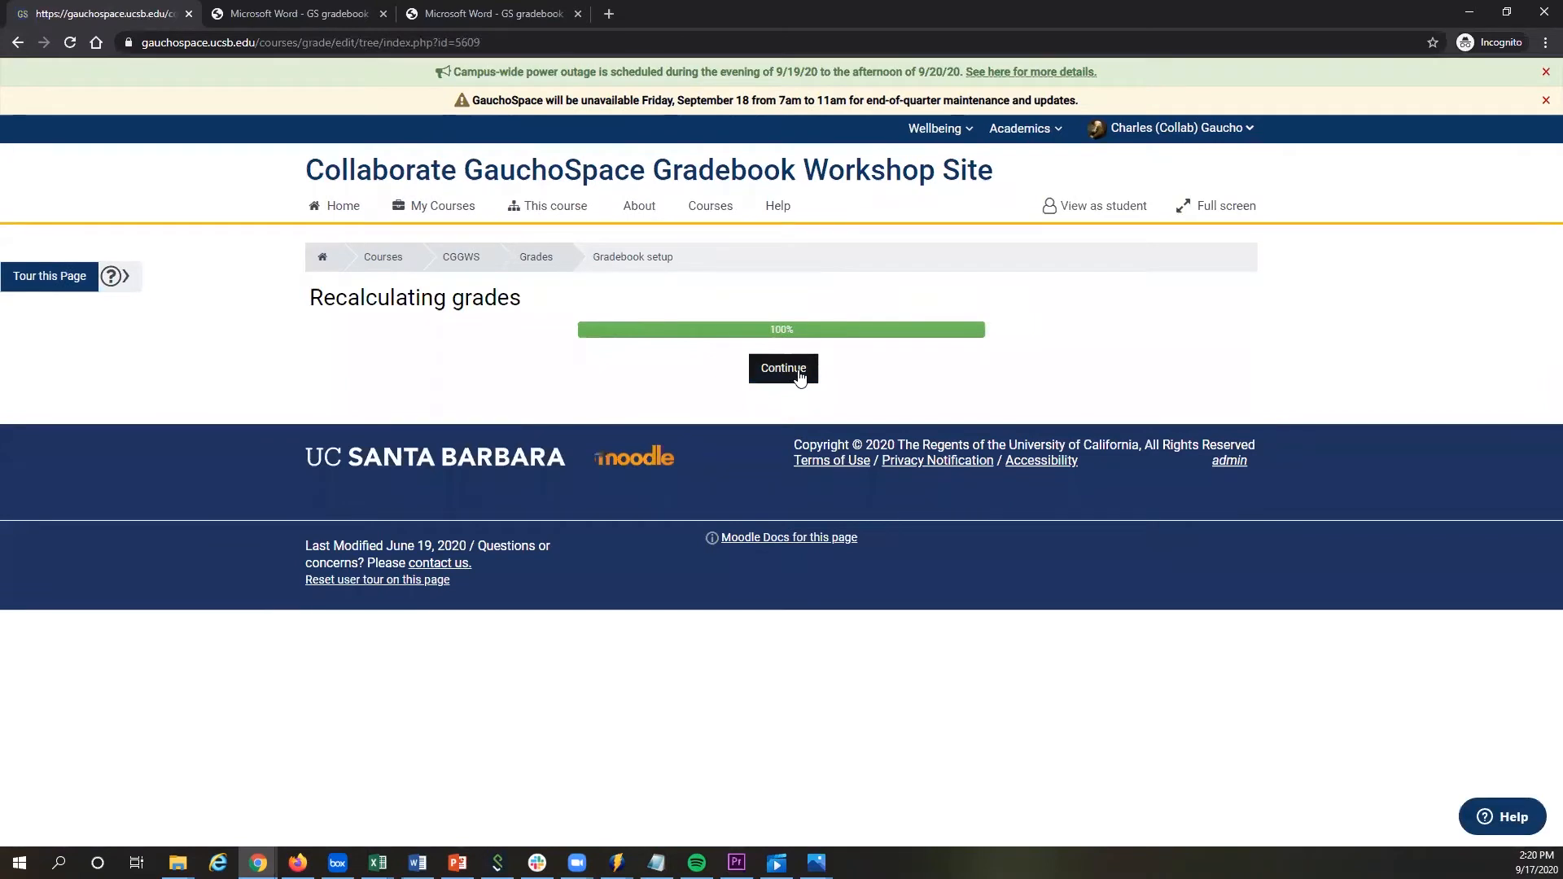
{"action": "left_click", "coordinate": [799, 376]}
Review the gradebook's categories, weights and maximum points, and compare the item order with the syllabus.
{"action": "scroll", "coordinate": [595, 425], "scroll_direction": "down", "scroll_amount": 3}
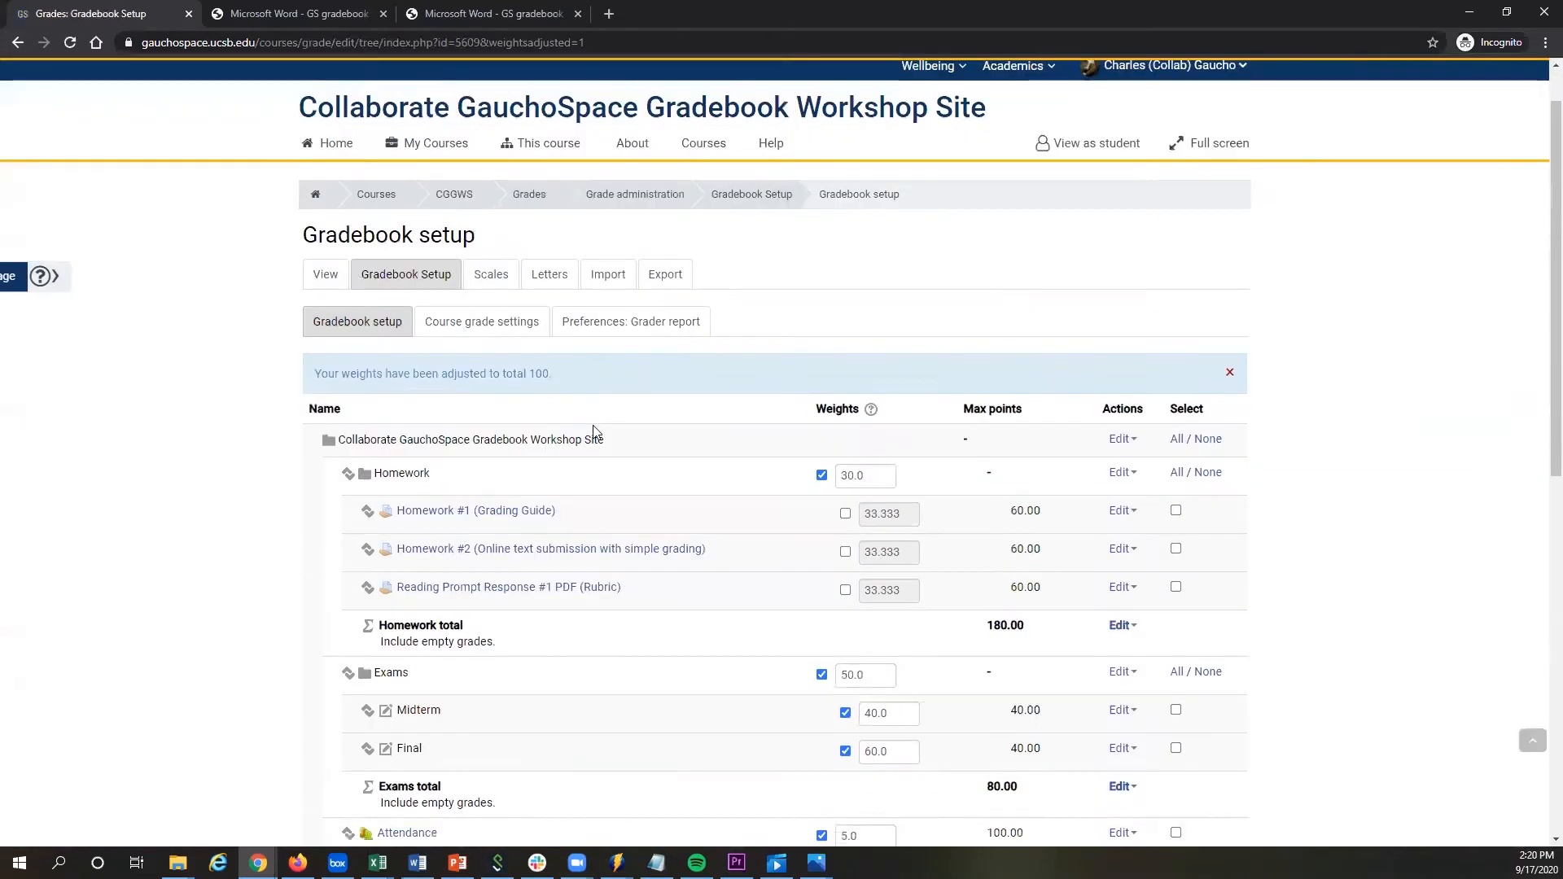
{"action": "scroll", "coordinate": [591, 432], "scroll_direction": "down", "scroll_amount": 3}
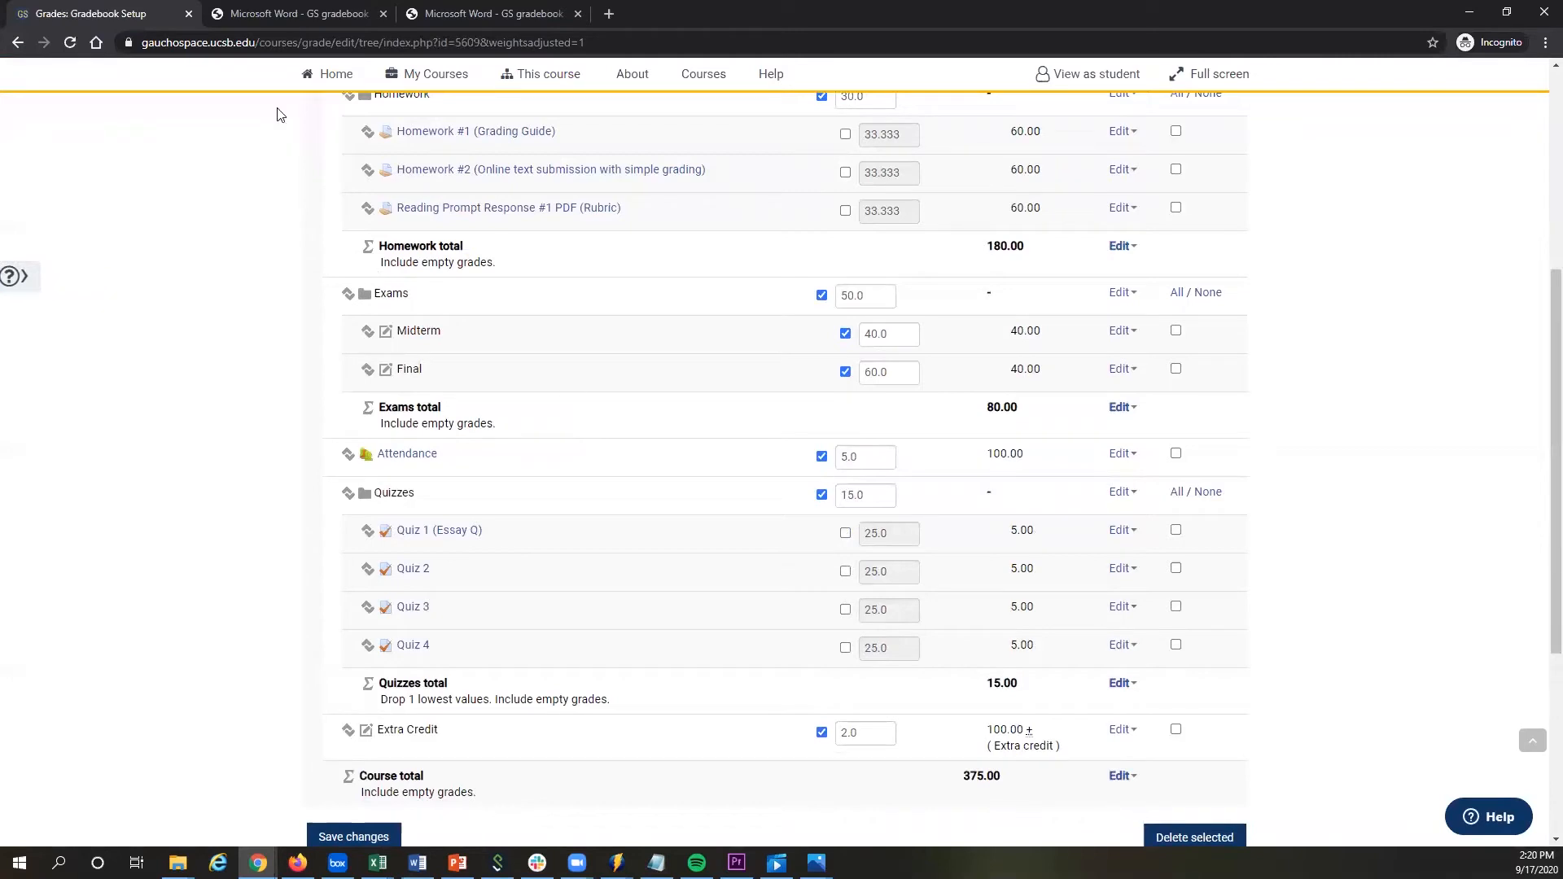
{"action": "left_click", "coordinate": [278, 15]}
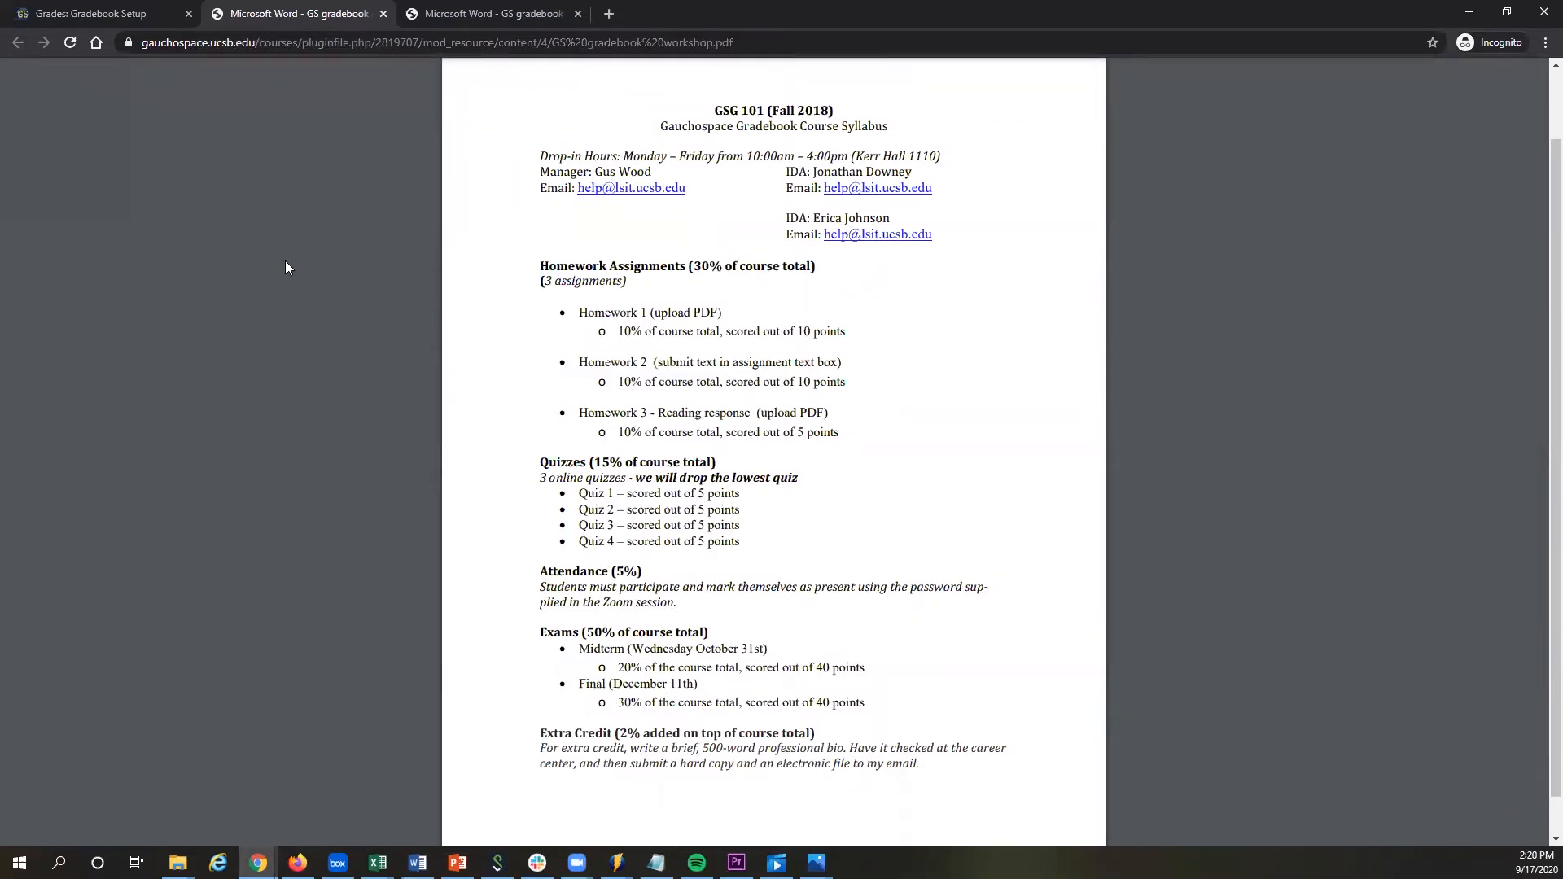
{"action": "left_click", "coordinate": [144, 12]}
{"action": "scroll", "coordinate": [430, 398], "scroll_direction": "down", "scroll_amount": 1}
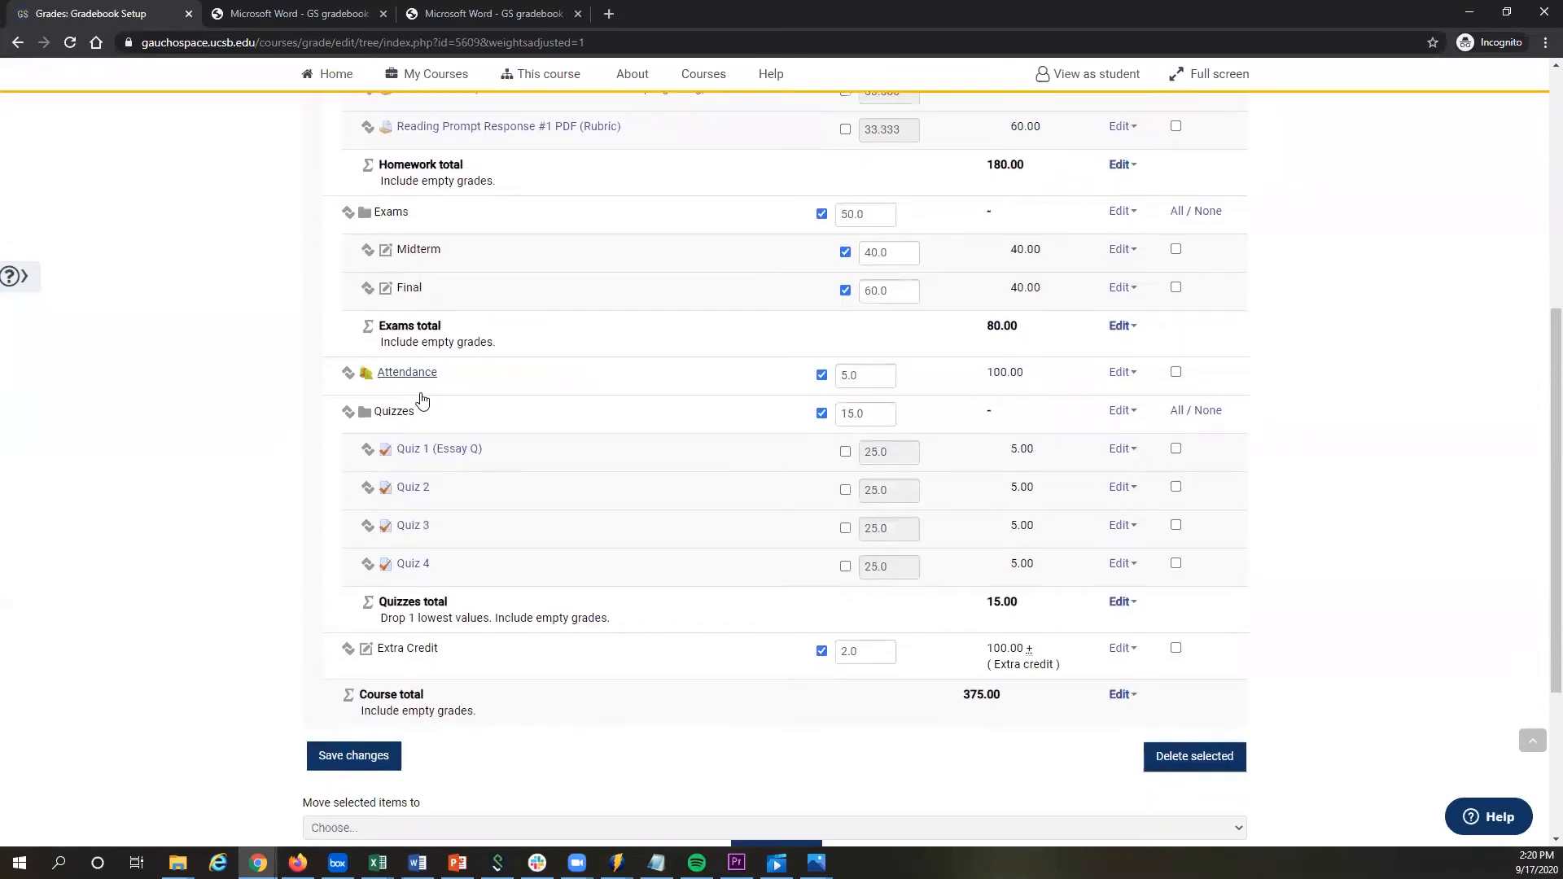
{"action": "scroll", "coordinate": [423, 400], "scroll_direction": "up", "scroll_amount": 1}
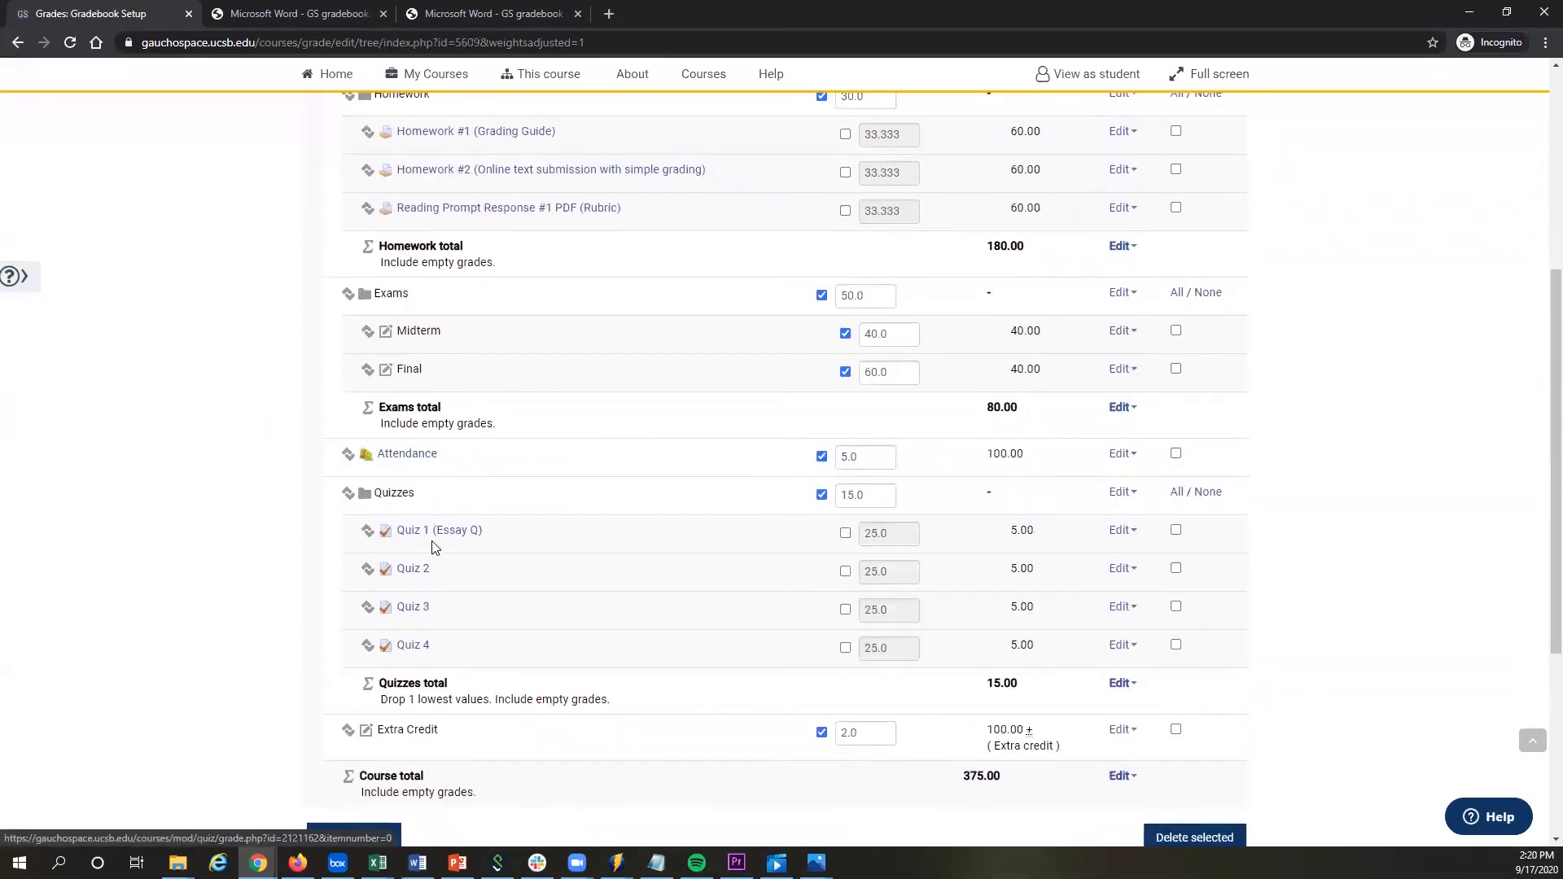
{"action": "scroll", "coordinate": [386, 466], "scroll_direction": "up", "scroll_amount": 1}
{"action": "scroll", "coordinate": [431, 424], "scroll_direction": "down", "scroll_amount": 1}
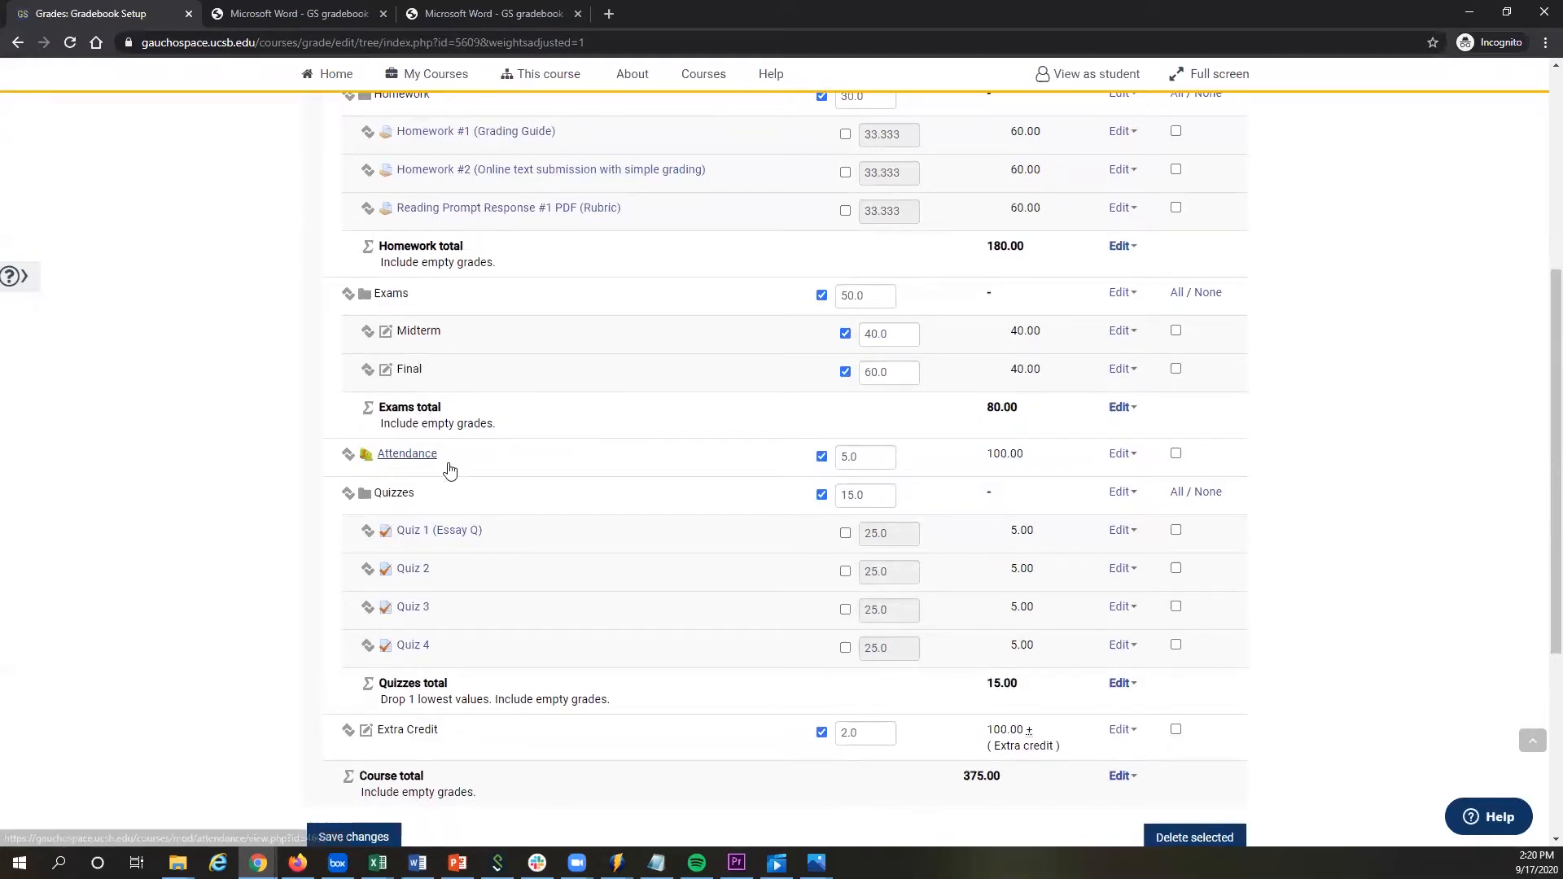
{"action": "scroll", "coordinate": [416, 463], "scroll_direction": "up", "scroll_amount": 2}
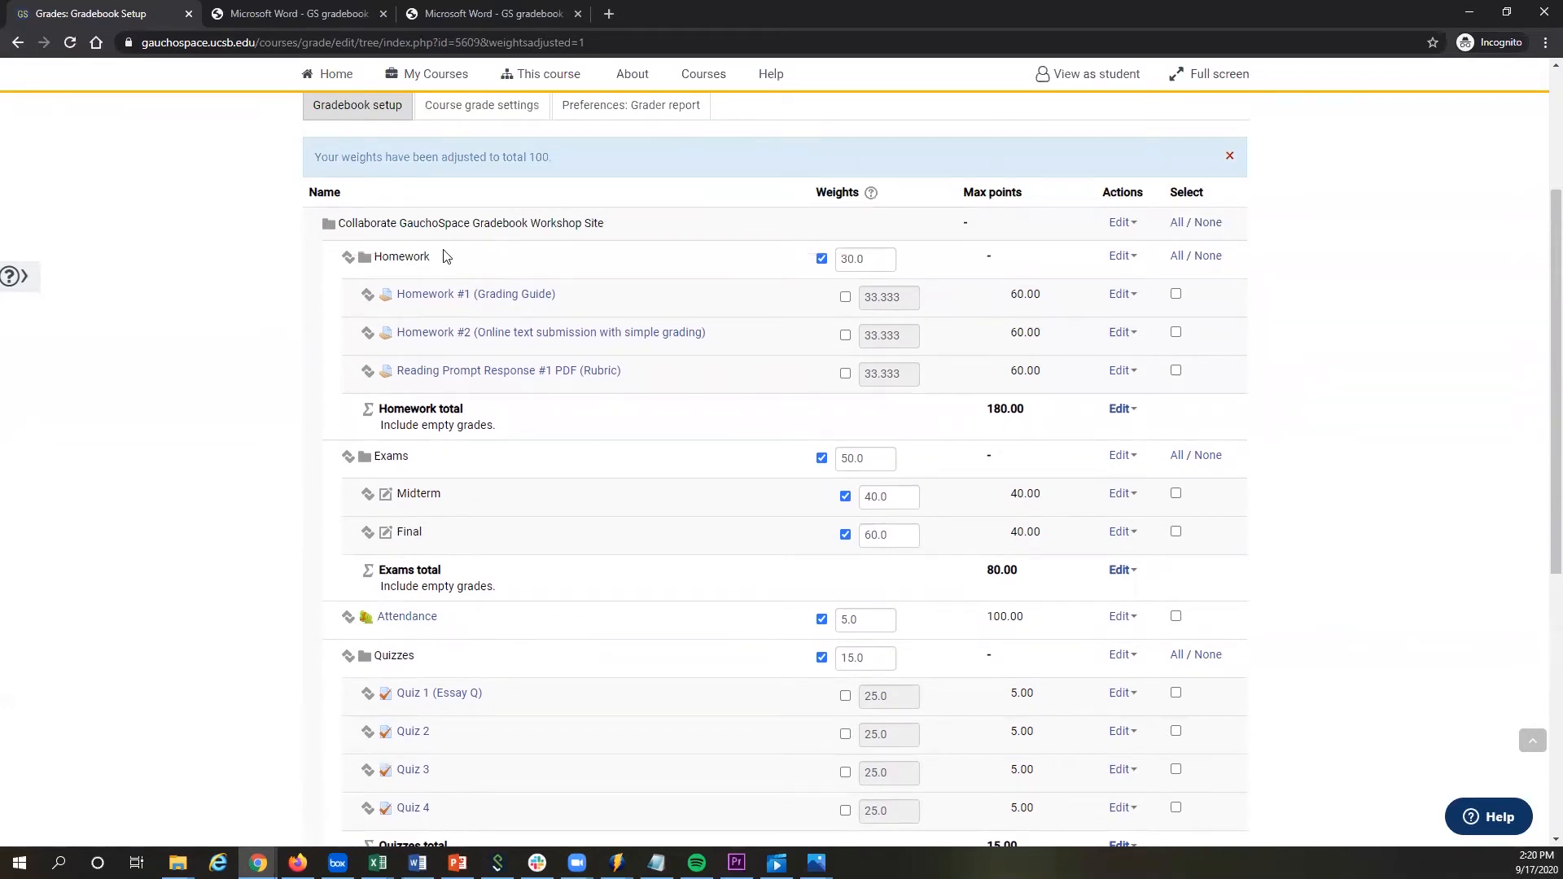
{"action": "scroll", "coordinate": [324, 383], "scroll_direction": "down", "scroll_amount": 3}
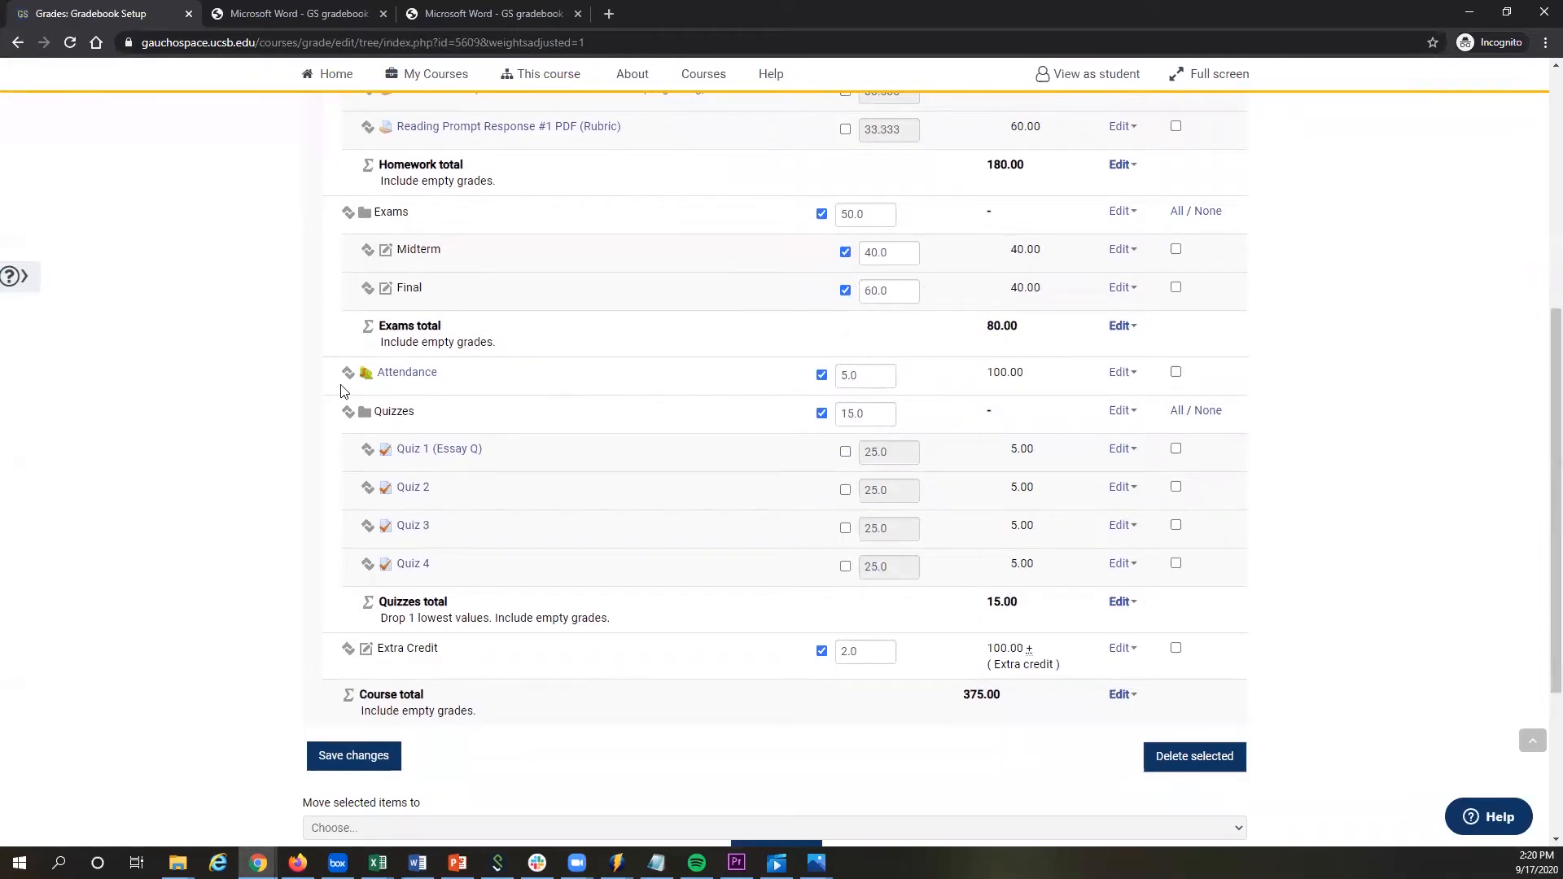
Move the Attendance item to the start of the gradebook, above the Homework category.
{"action": "scroll", "coordinate": [464, 412], "scroll_direction": "up", "scroll_amount": 1}
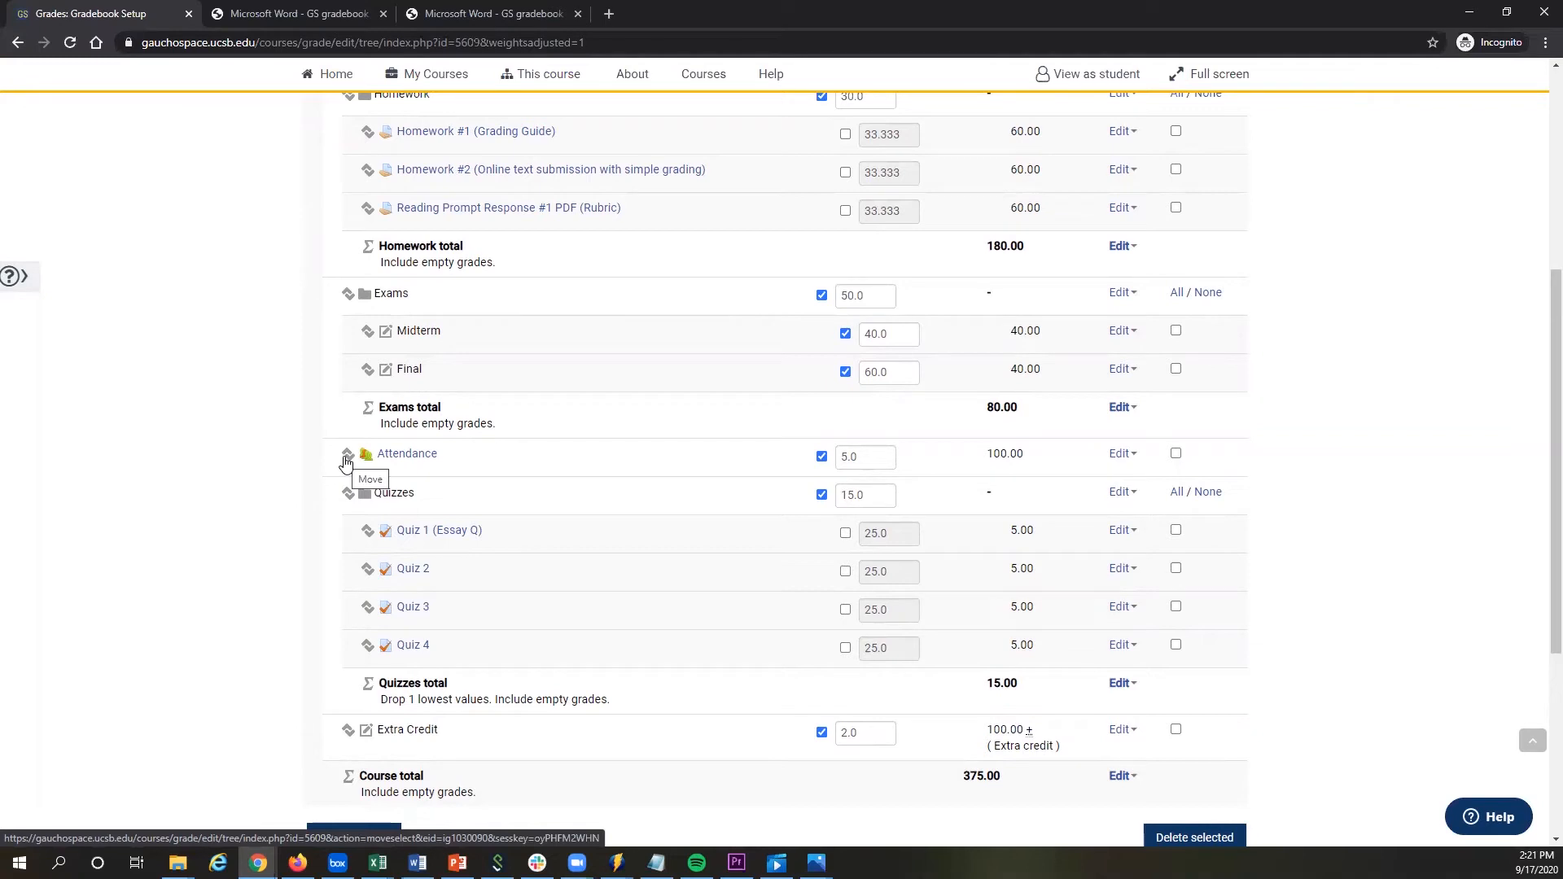
{"action": "left_click", "coordinate": [346, 461]}
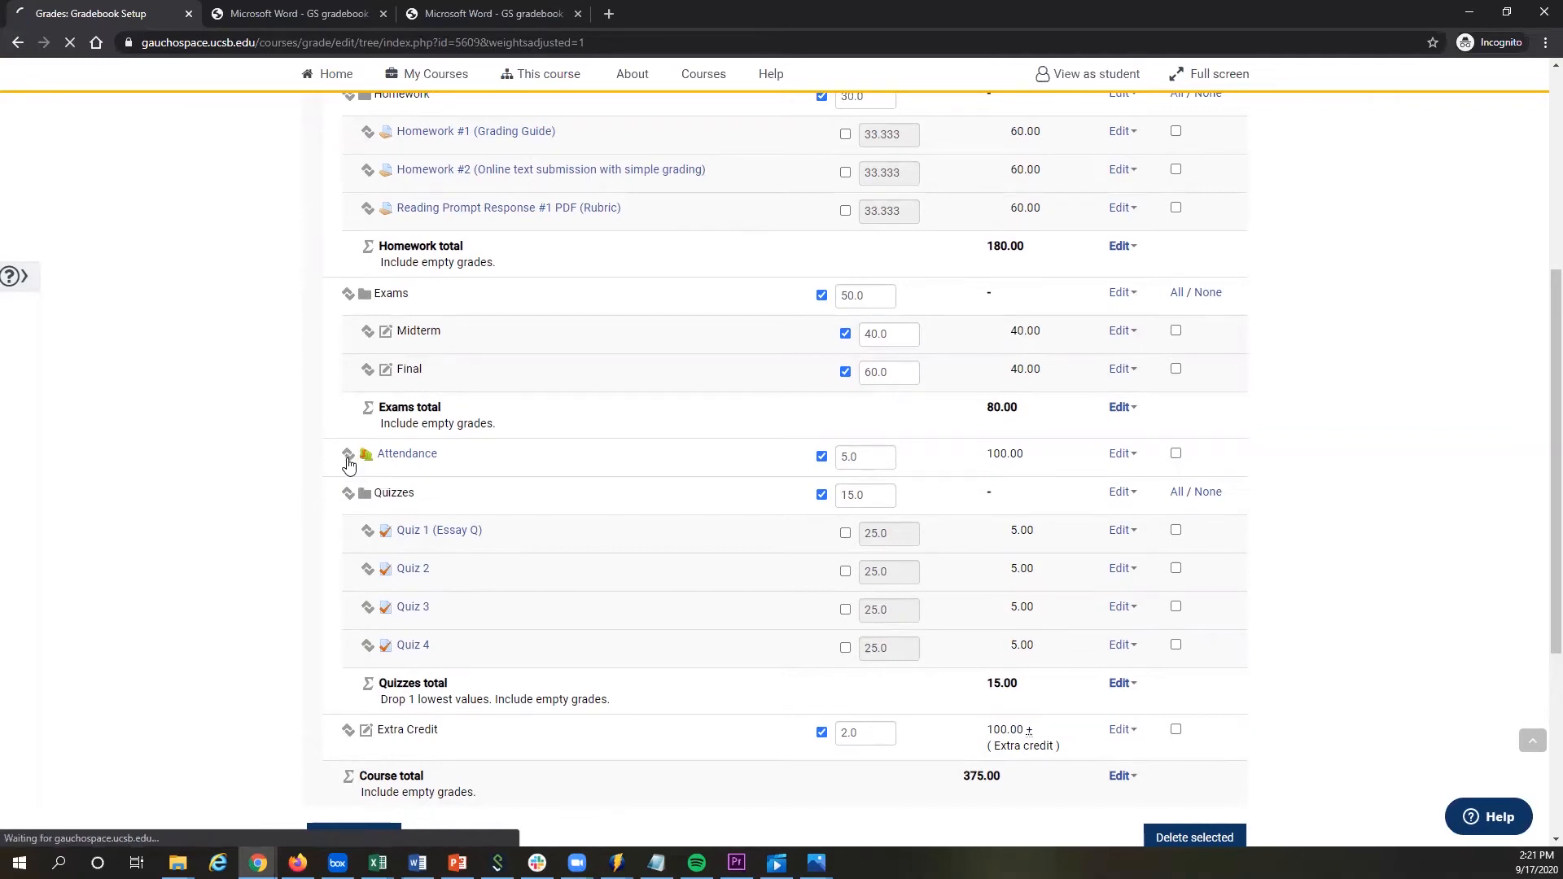
{"action": "scroll", "coordinate": [276, 453], "scroll_direction": "down", "scroll_amount": 5}
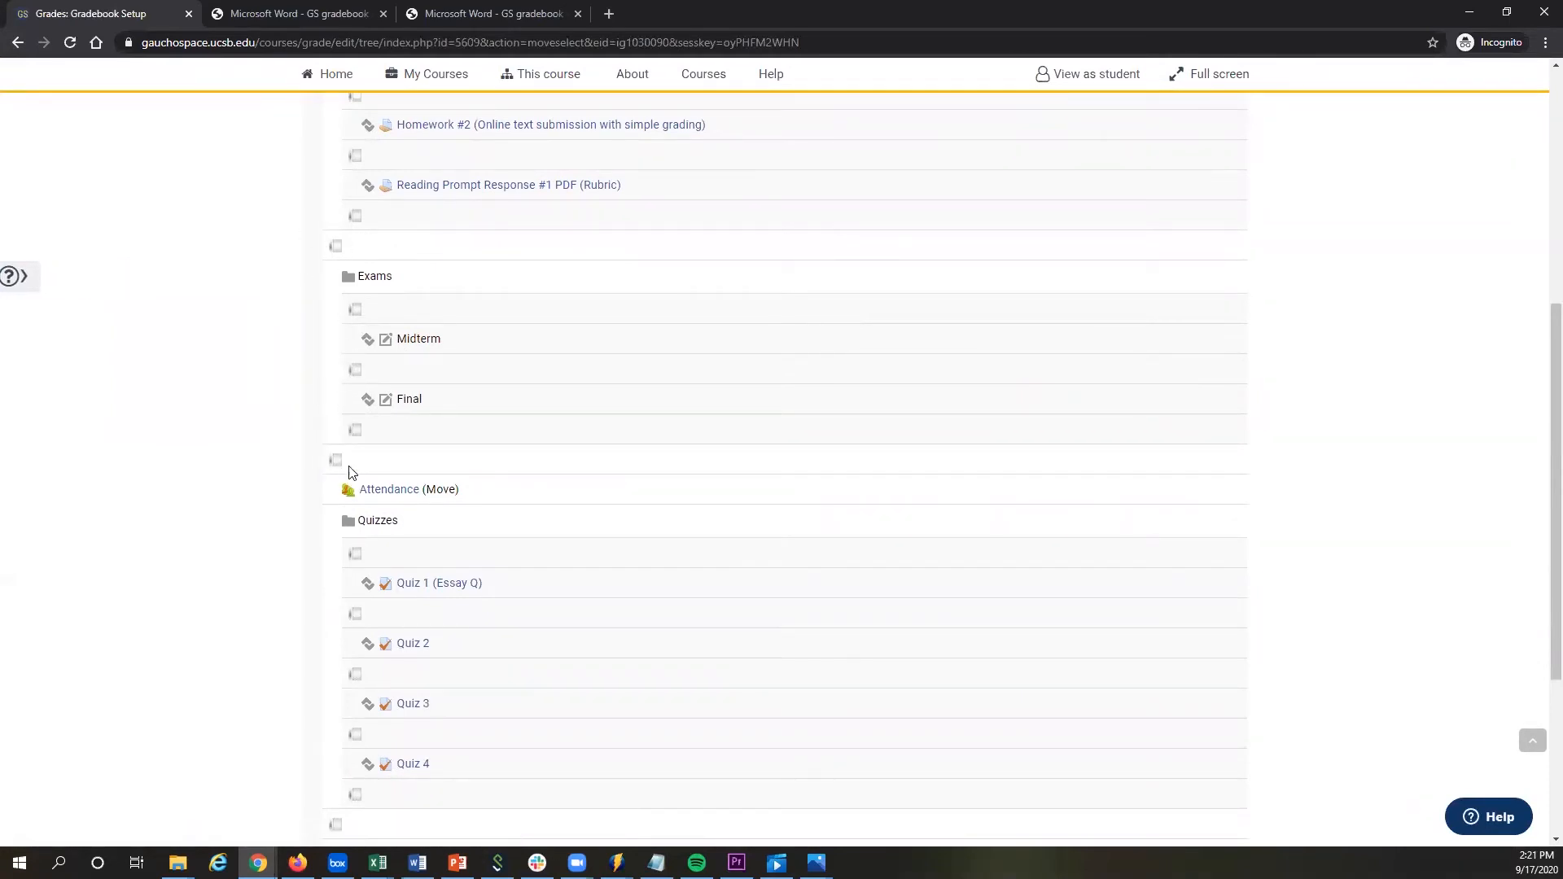
{"action": "scroll", "coordinate": [335, 409], "scroll_direction": "up", "scroll_amount": 3}
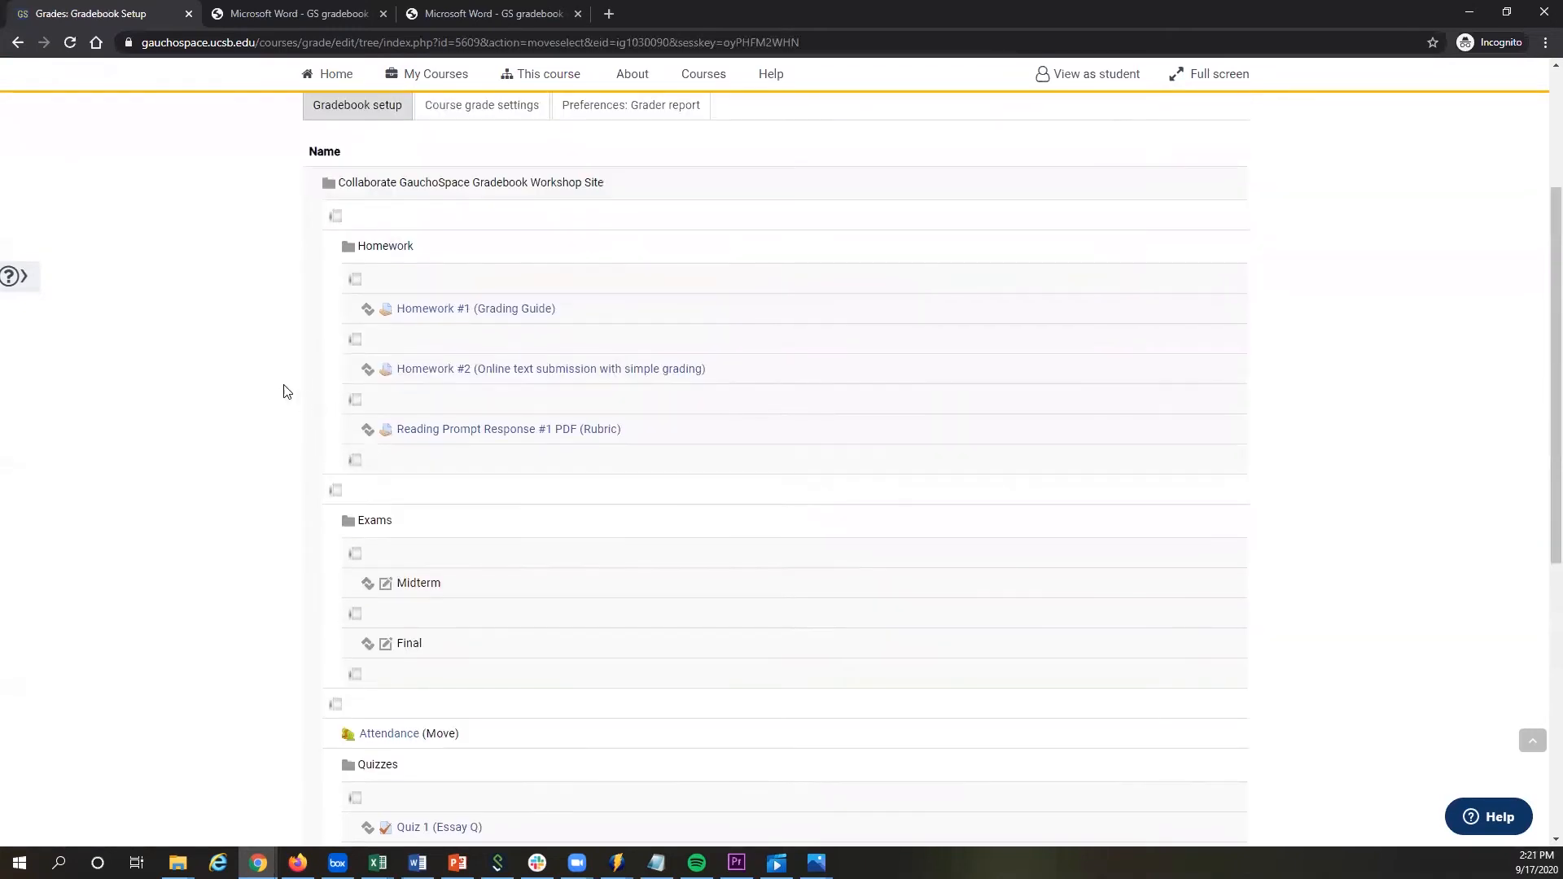
{"action": "left_click", "coordinate": [335, 218]}
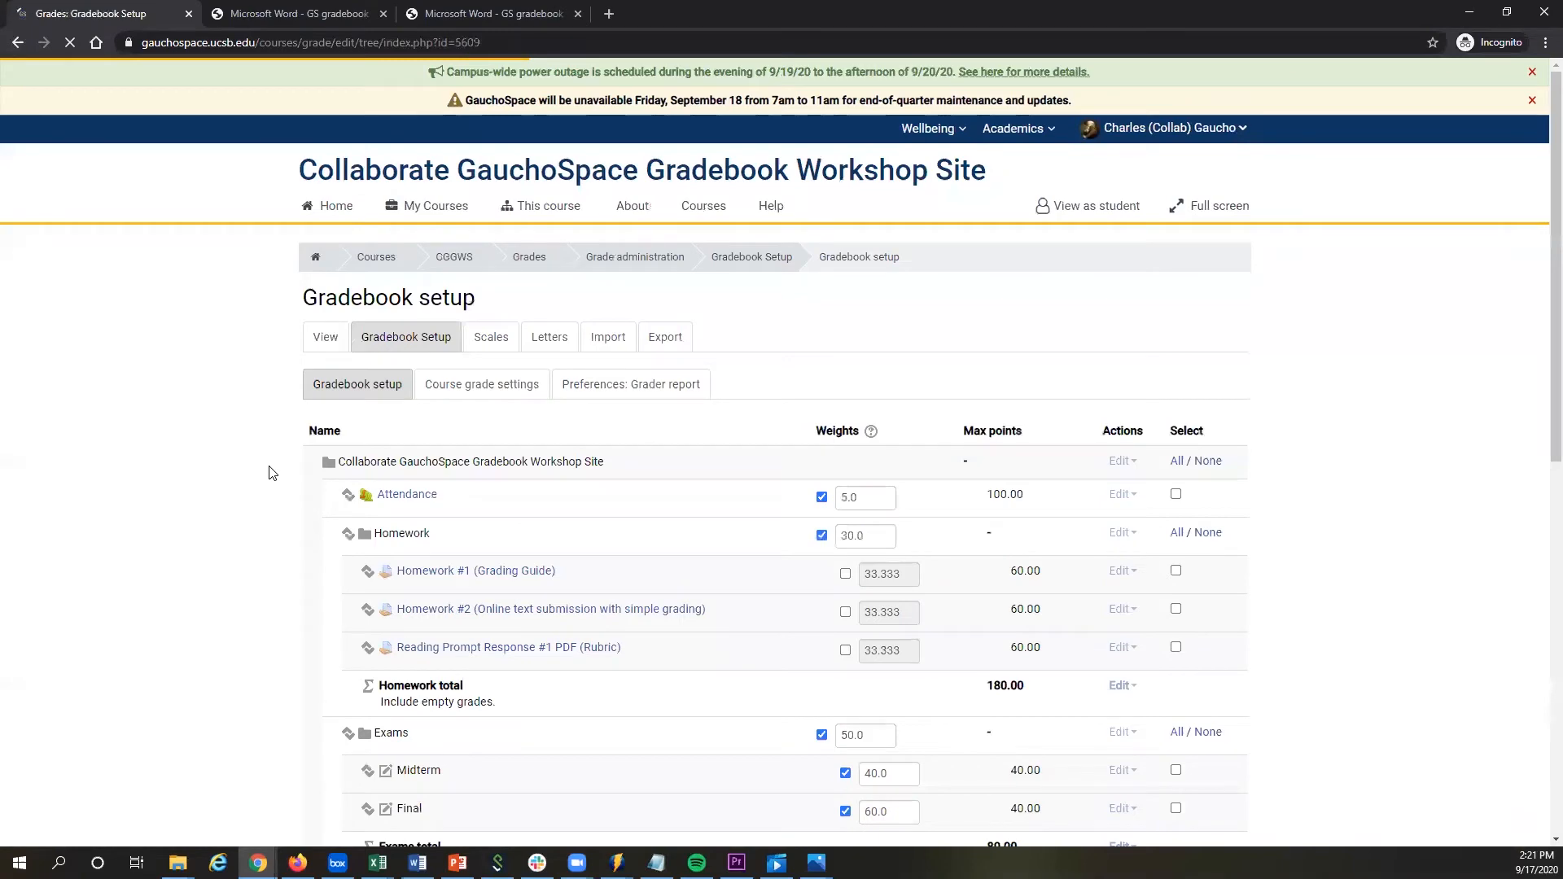
Move the Exams category below the Quizzes category, directly above Extra Credit.
{"action": "scroll", "coordinate": [245, 495], "scroll_direction": "down", "scroll_amount": 3}
{"action": "scroll", "coordinate": [297, 430], "scroll_direction": "down", "scroll_amount": 2}
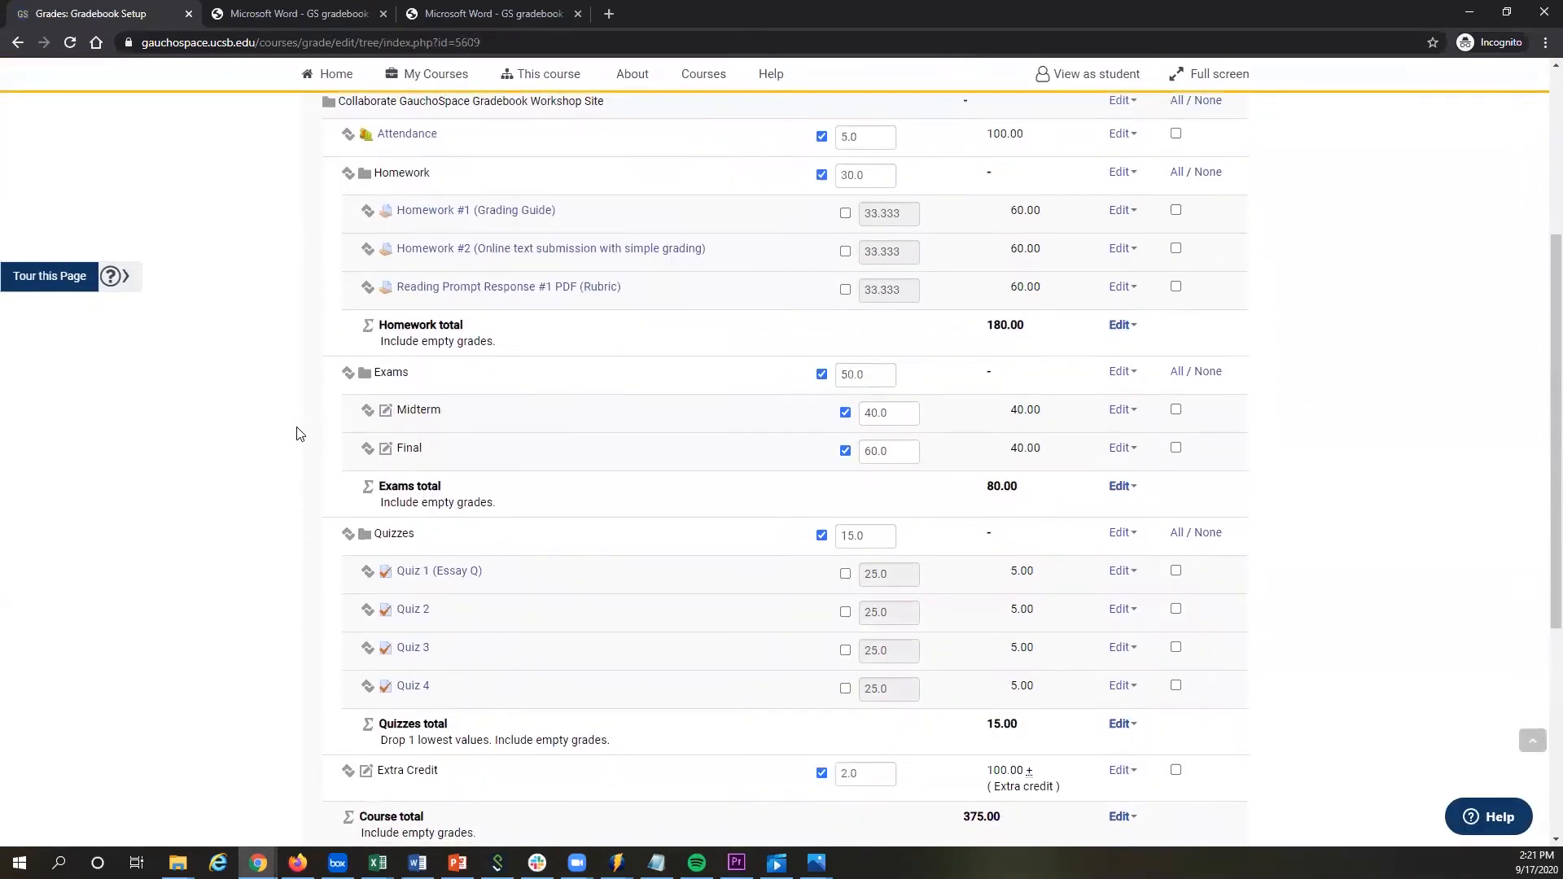
{"action": "scroll", "coordinate": [281, 483], "scroll_direction": "down", "scroll_amount": 2}
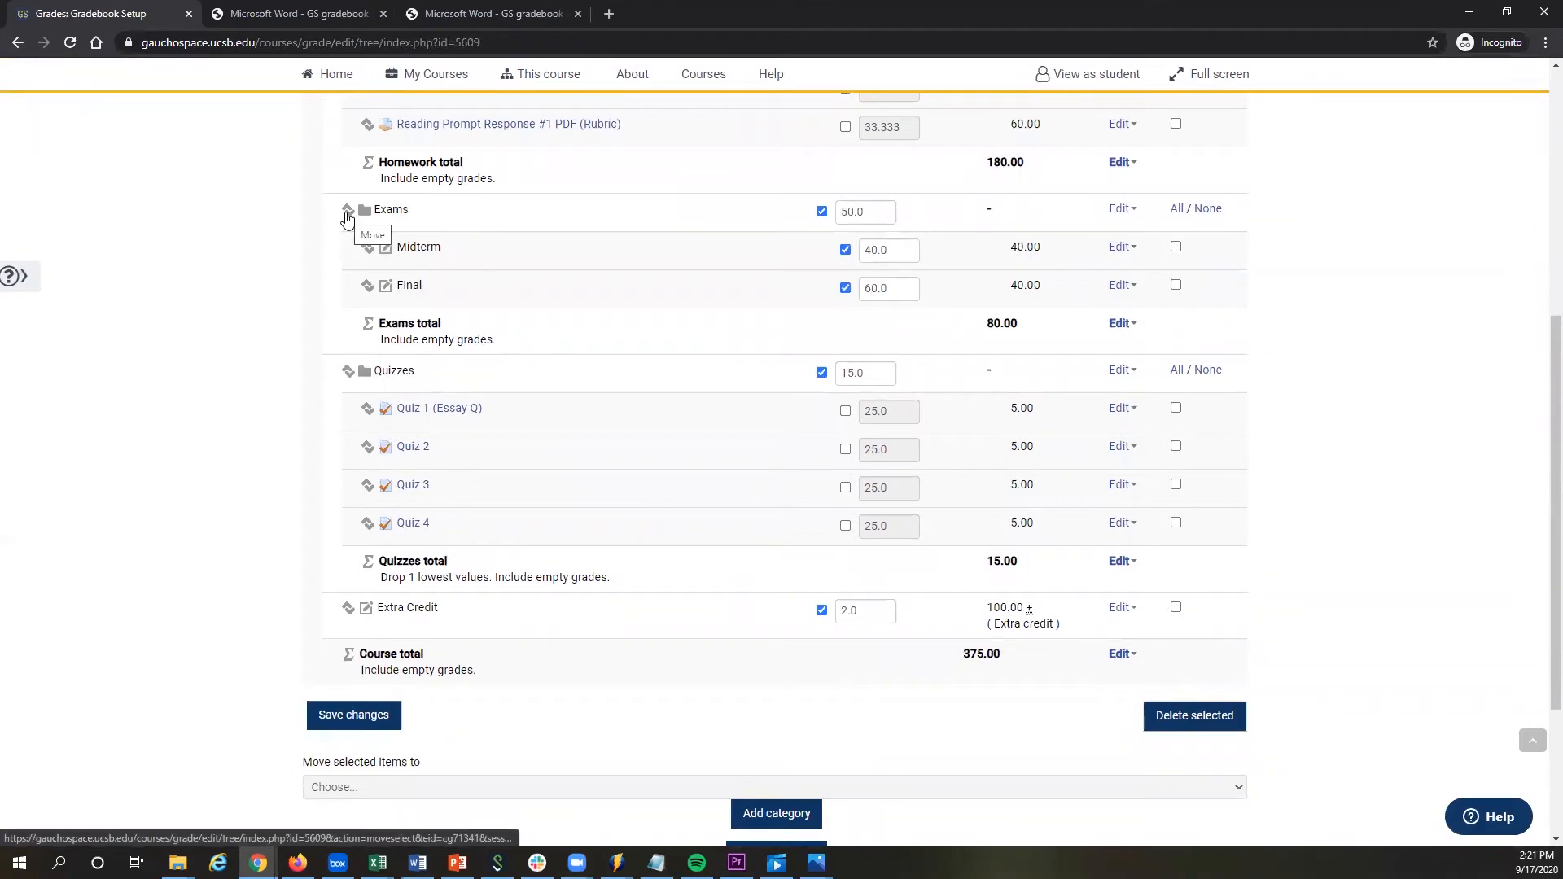
{"action": "left_click", "coordinate": [347, 214]}
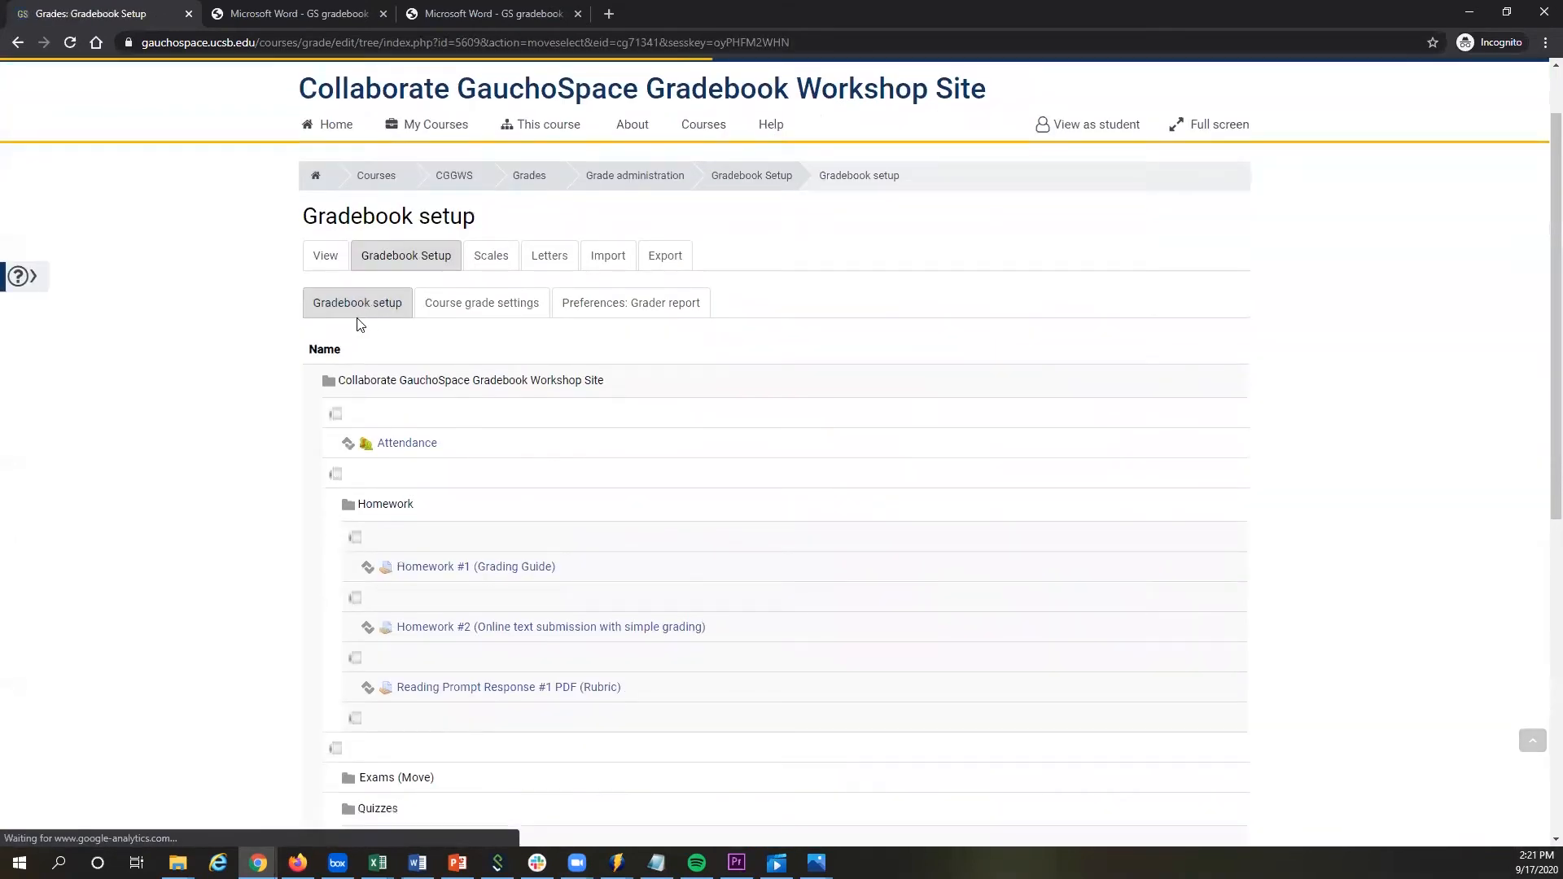
{"action": "scroll", "coordinate": [309, 324], "scroll_direction": "down", "scroll_amount": 8}
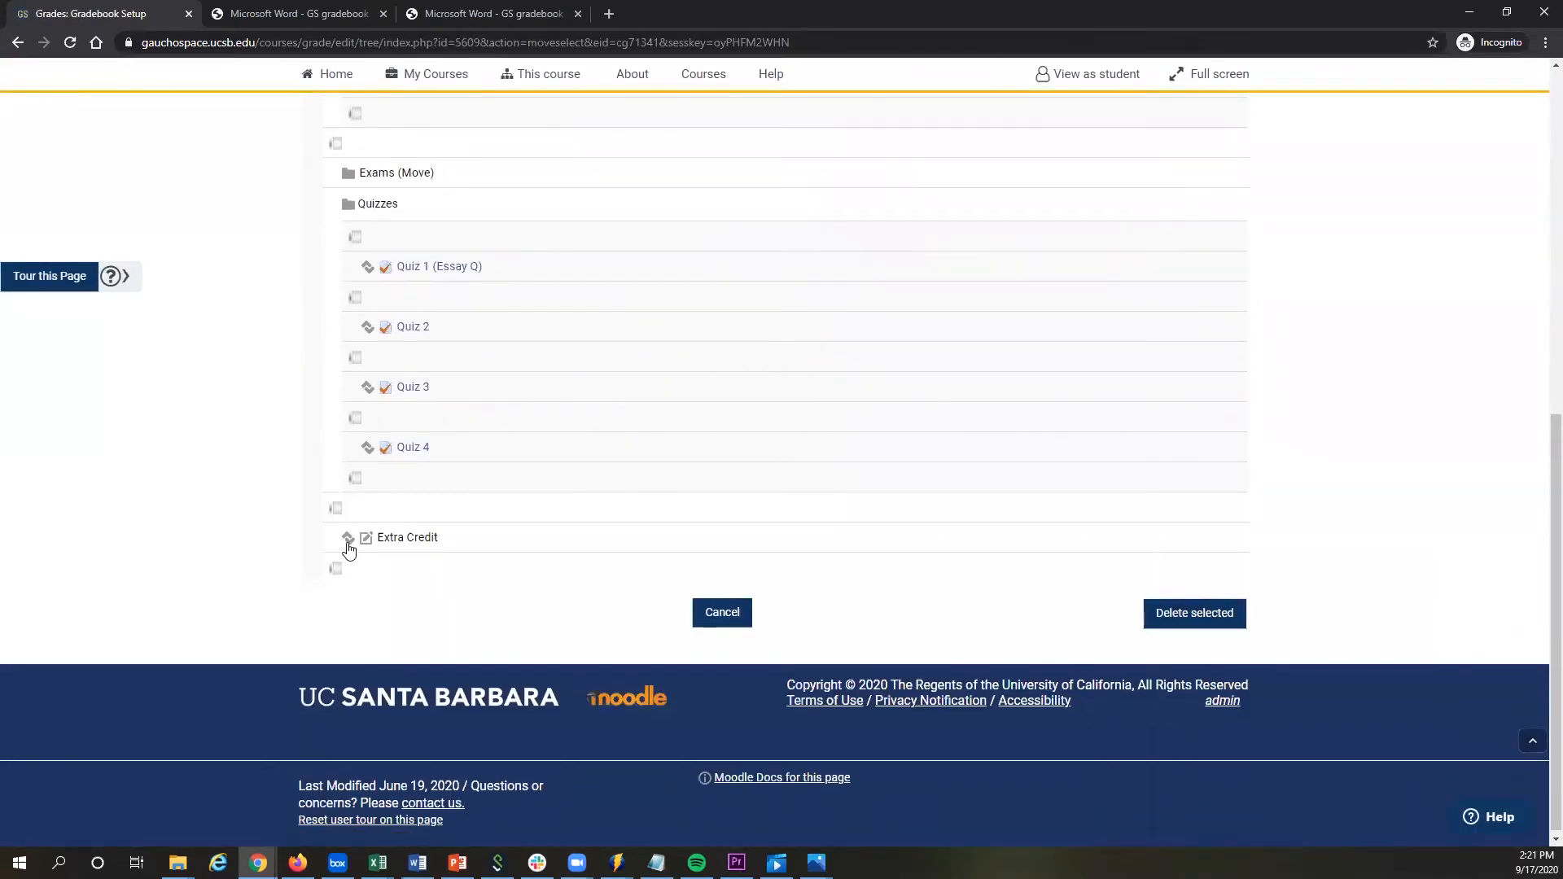
{"action": "left_click", "coordinate": [337, 511]}
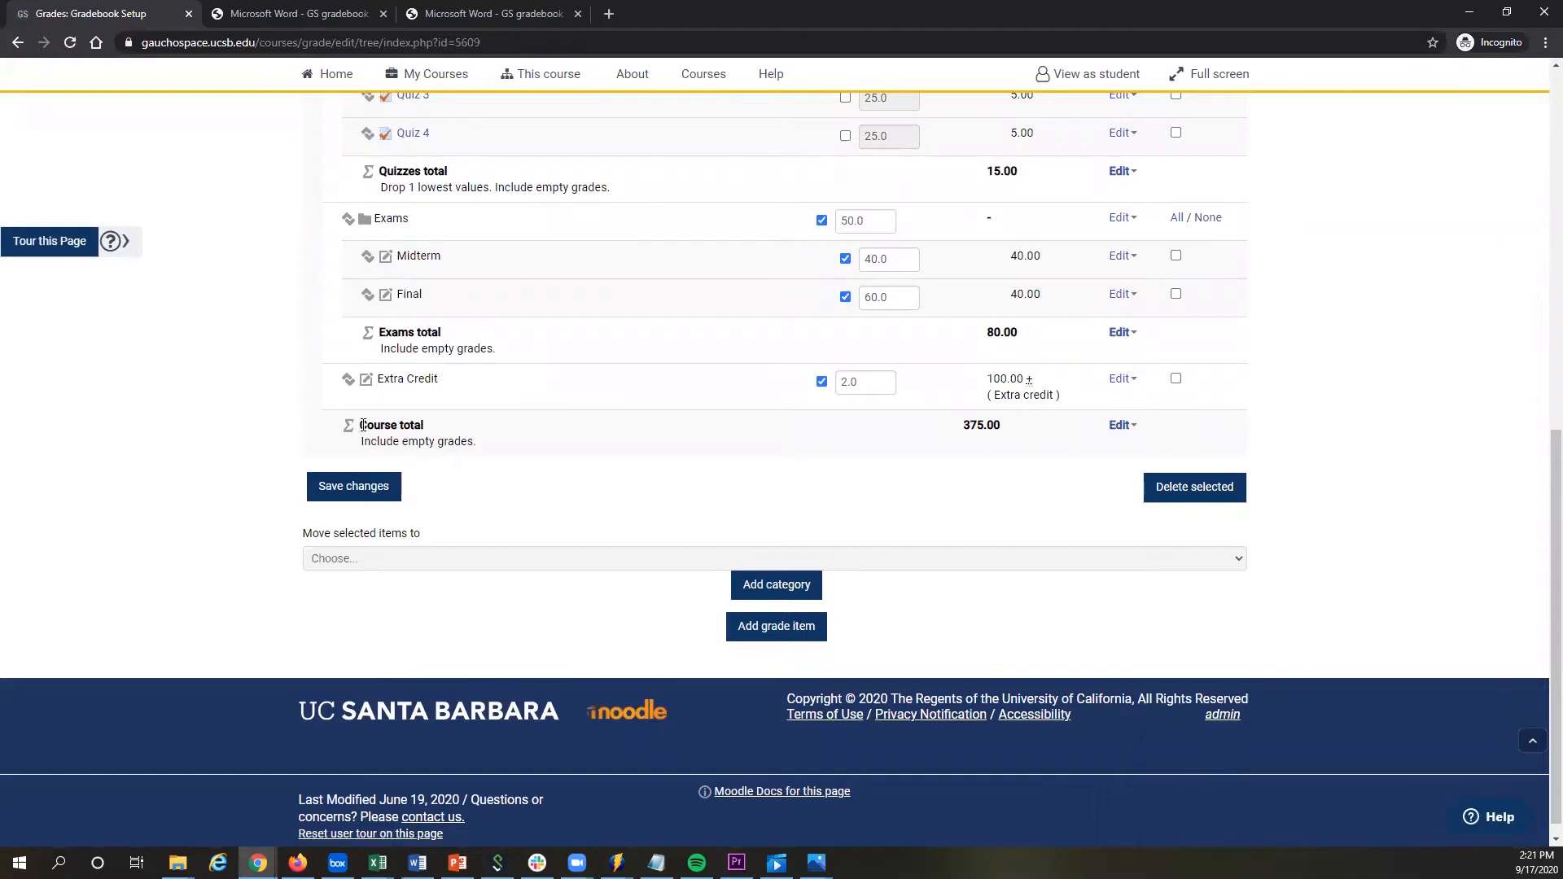
Review the reordered gradebook and highlight the "Include empty grades" note under the Homework total.
{"action": "scroll", "coordinate": [667, 396], "scroll_direction": "up", "scroll_amount": 15}
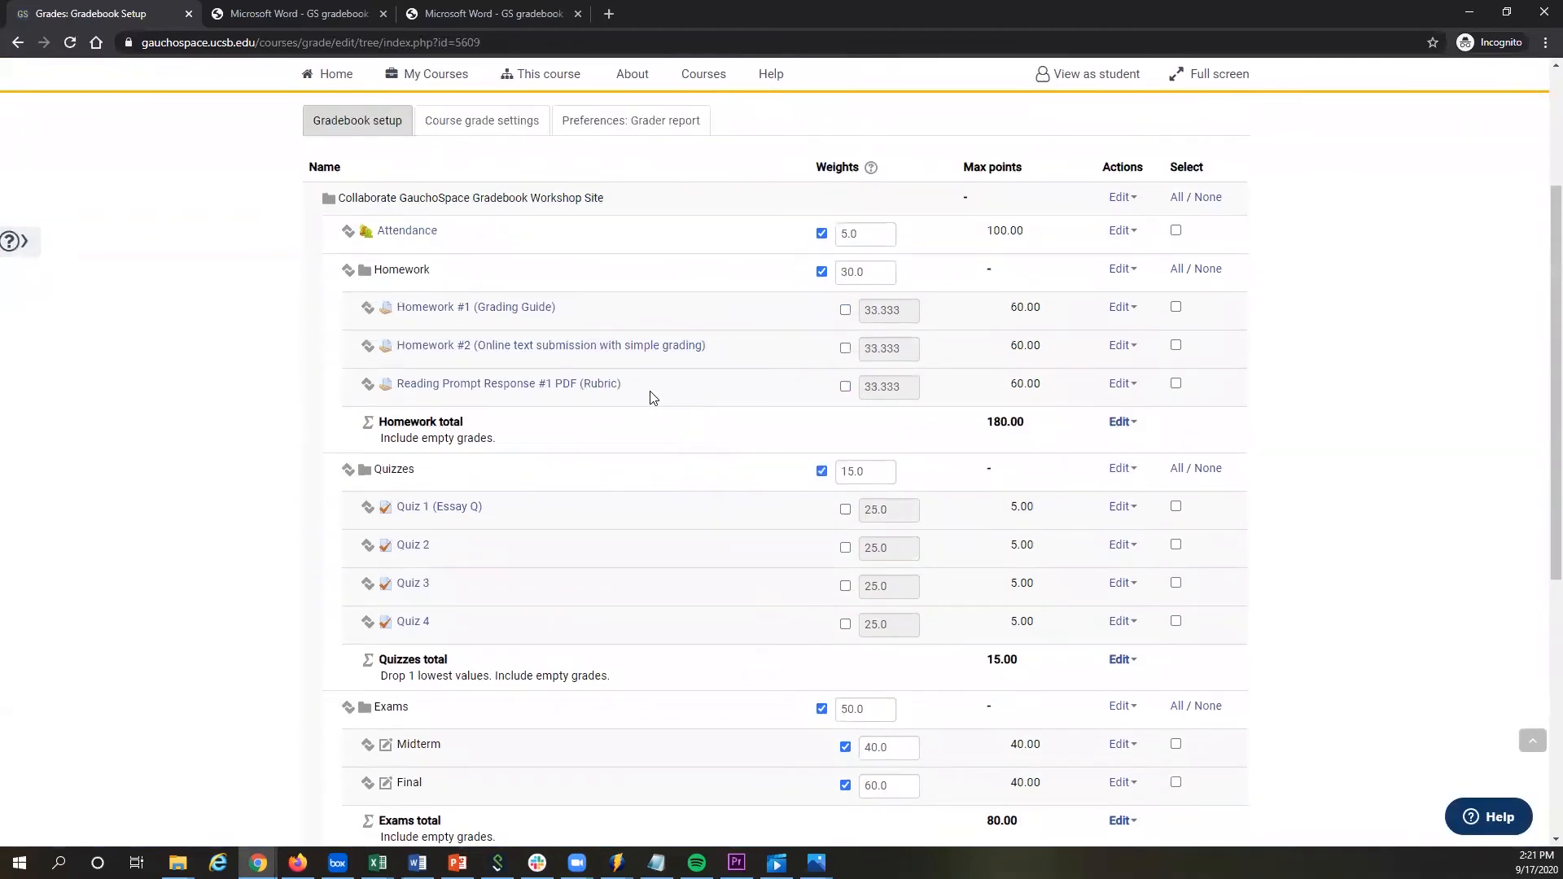
{"action": "scroll", "coordinate": [649, 395], "scroll_direction": "down", "scroll_amount": 3}
{"action": "scroll", "coordinate": [648, 389], "scroll_direction": "down", "scroll_amount": 2}
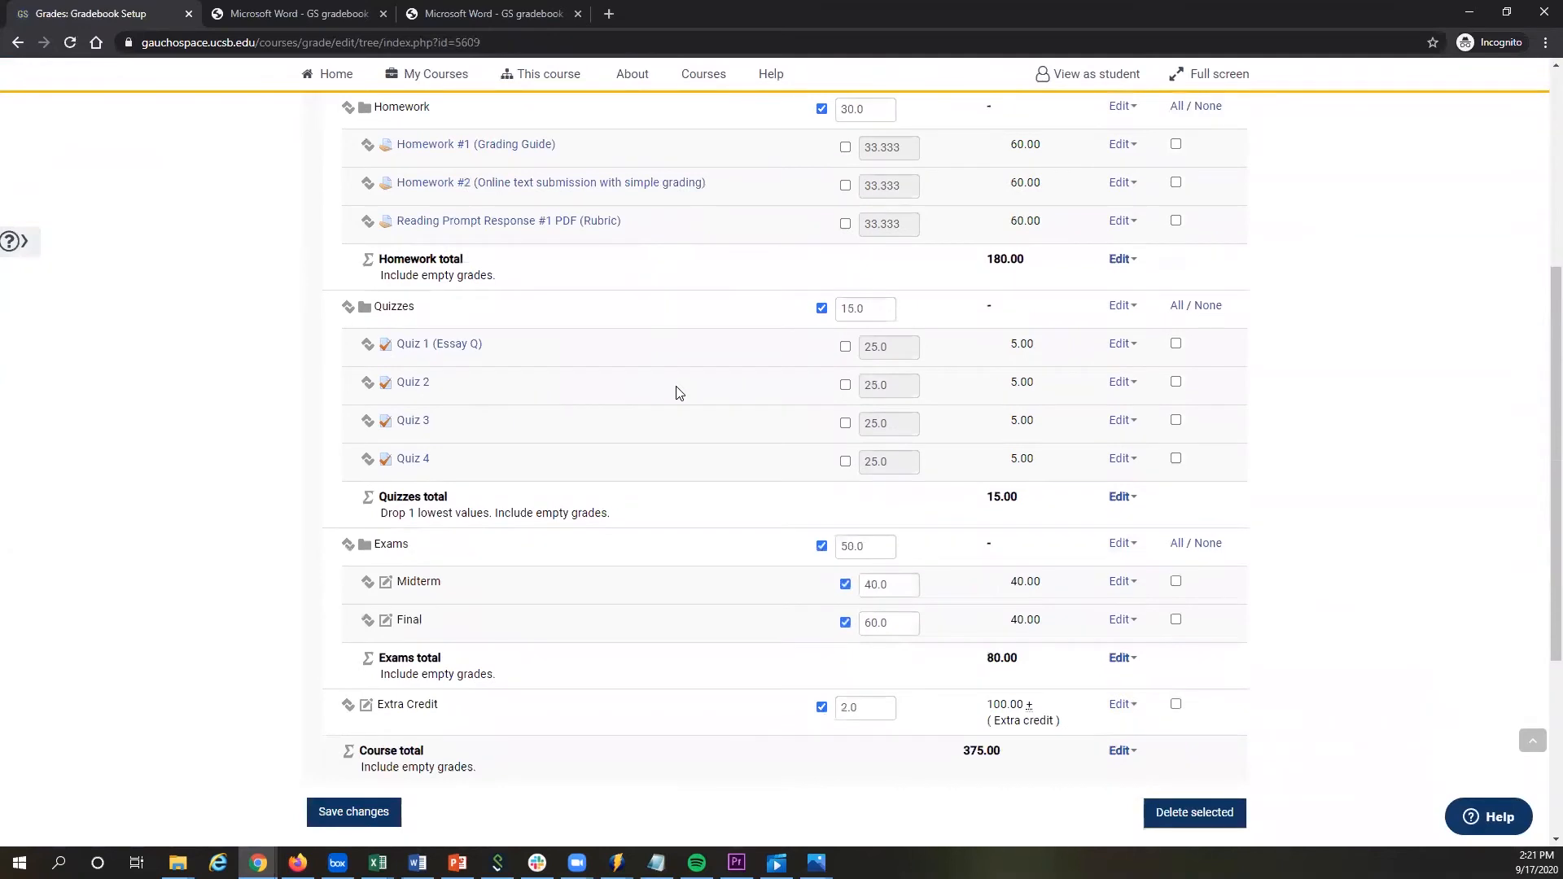
{"action": "scroll", "coordinate": [759, 407], "scroll_direction": "up", "scroll_amount": 1}
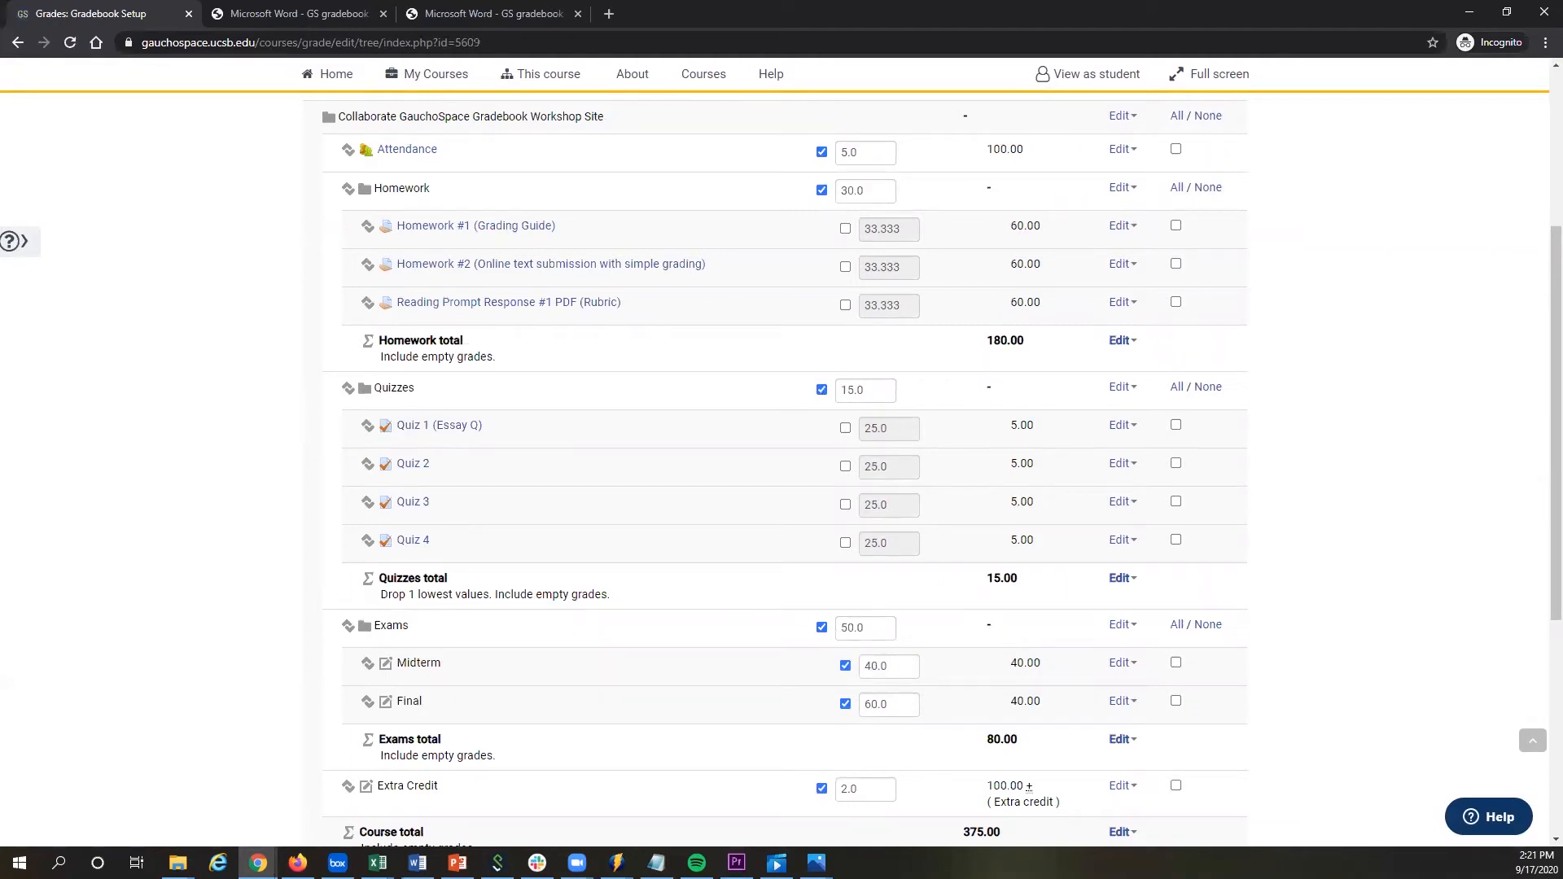
{"action": "scroll", "coordinate": [814, 453], "scroll_direction": "up", "scroll_amount": 1}
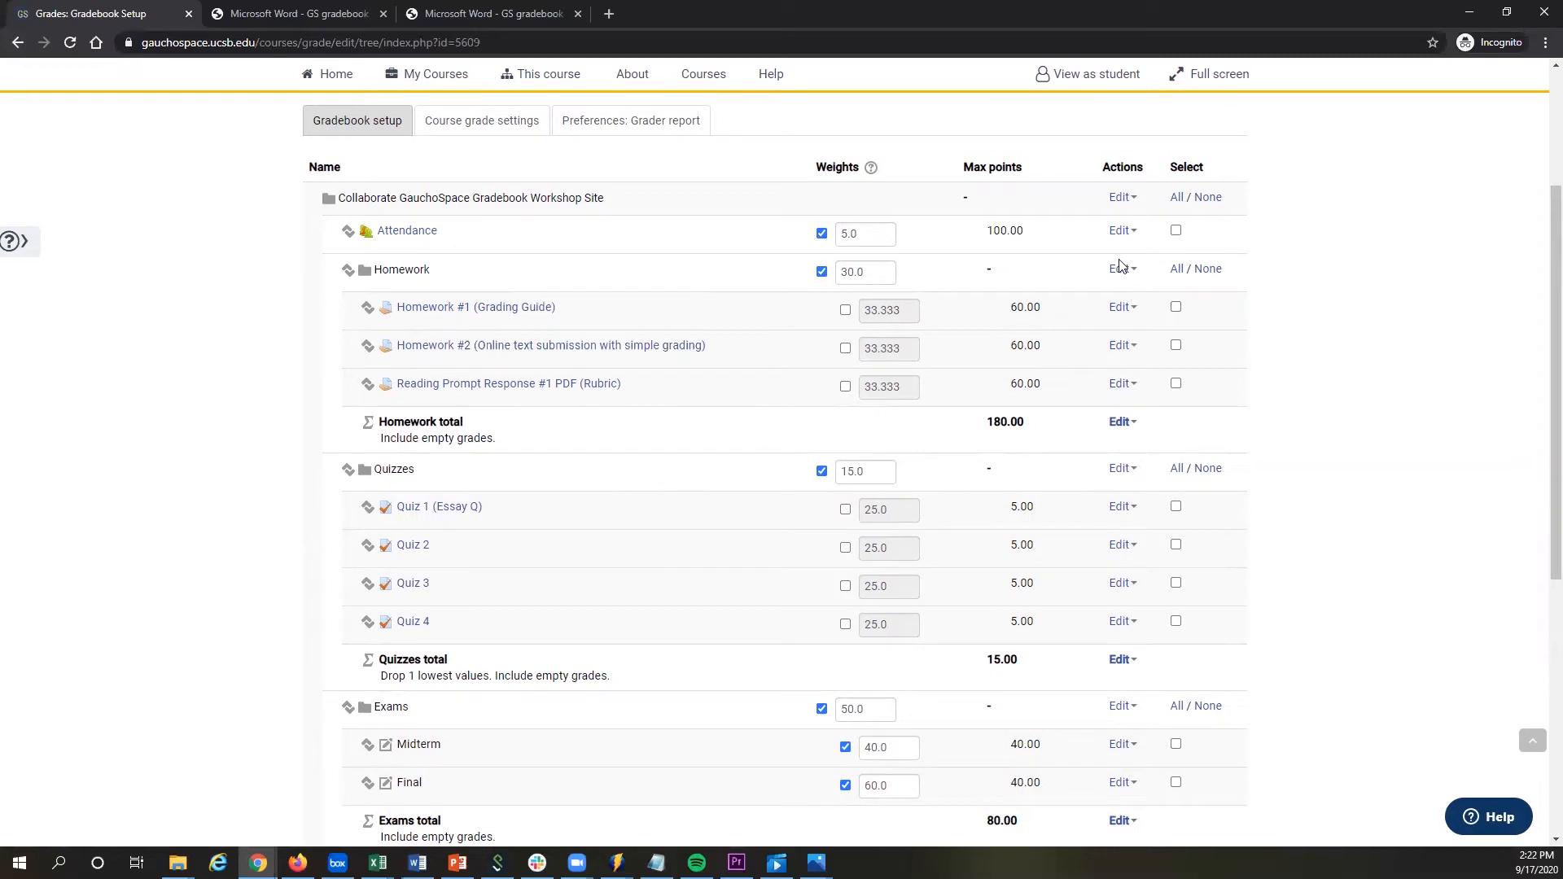
{"action": "left_click_drag", "start_coordinate": [521, 443], "coordinate": [286, 440]}
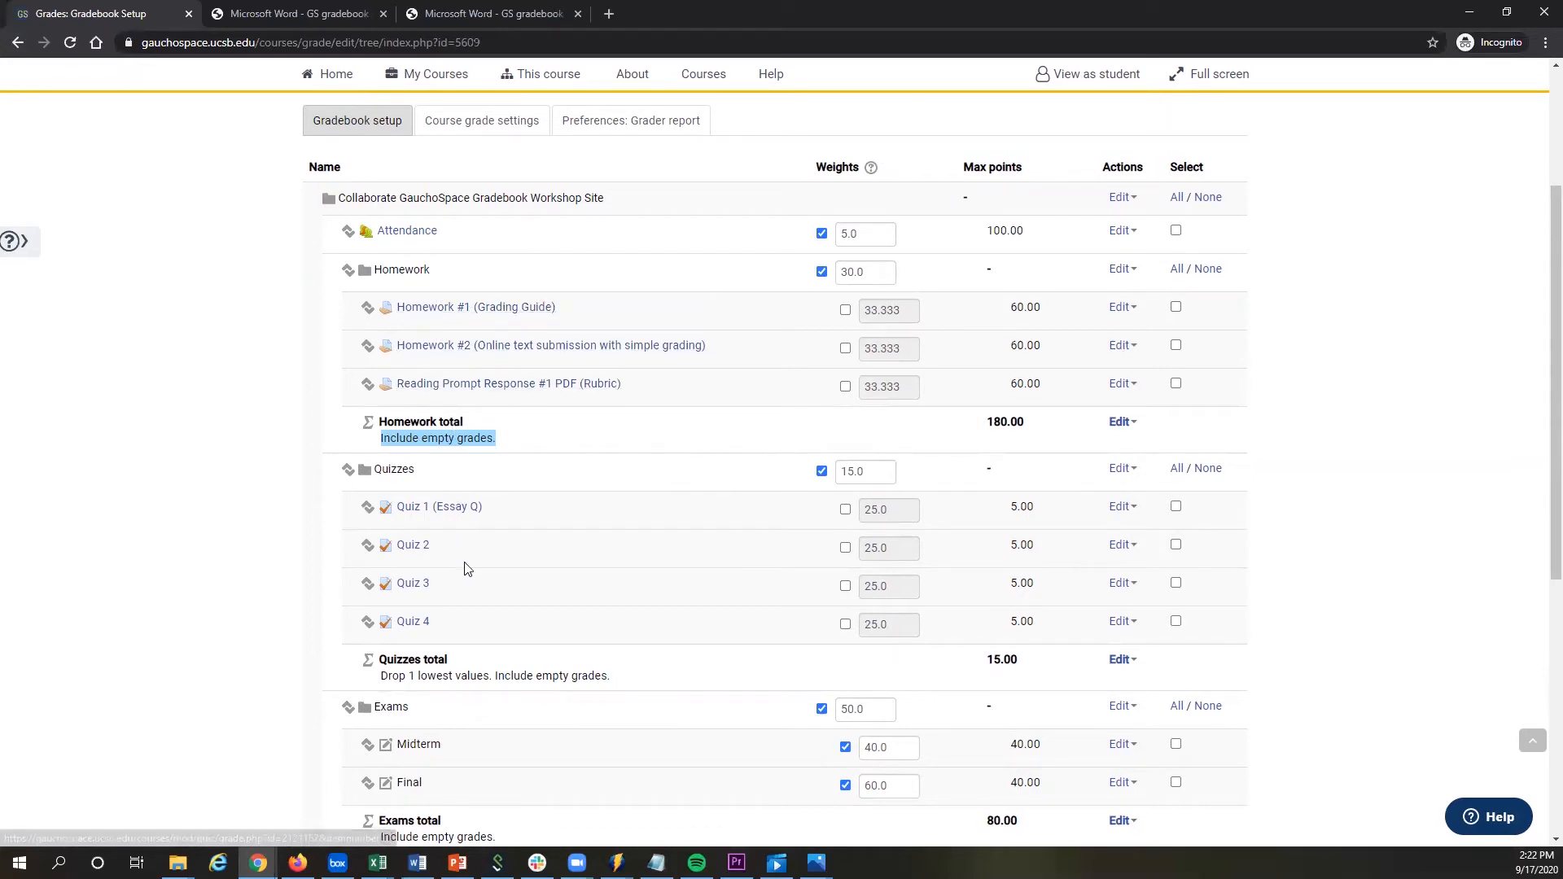
Check the Exclude empty grades option in the Homework category's settings and leave without saving.
{"action": "scroll", "coordinate": [458, 573], "scroll_direction": "down", "scroll_amount": 2}
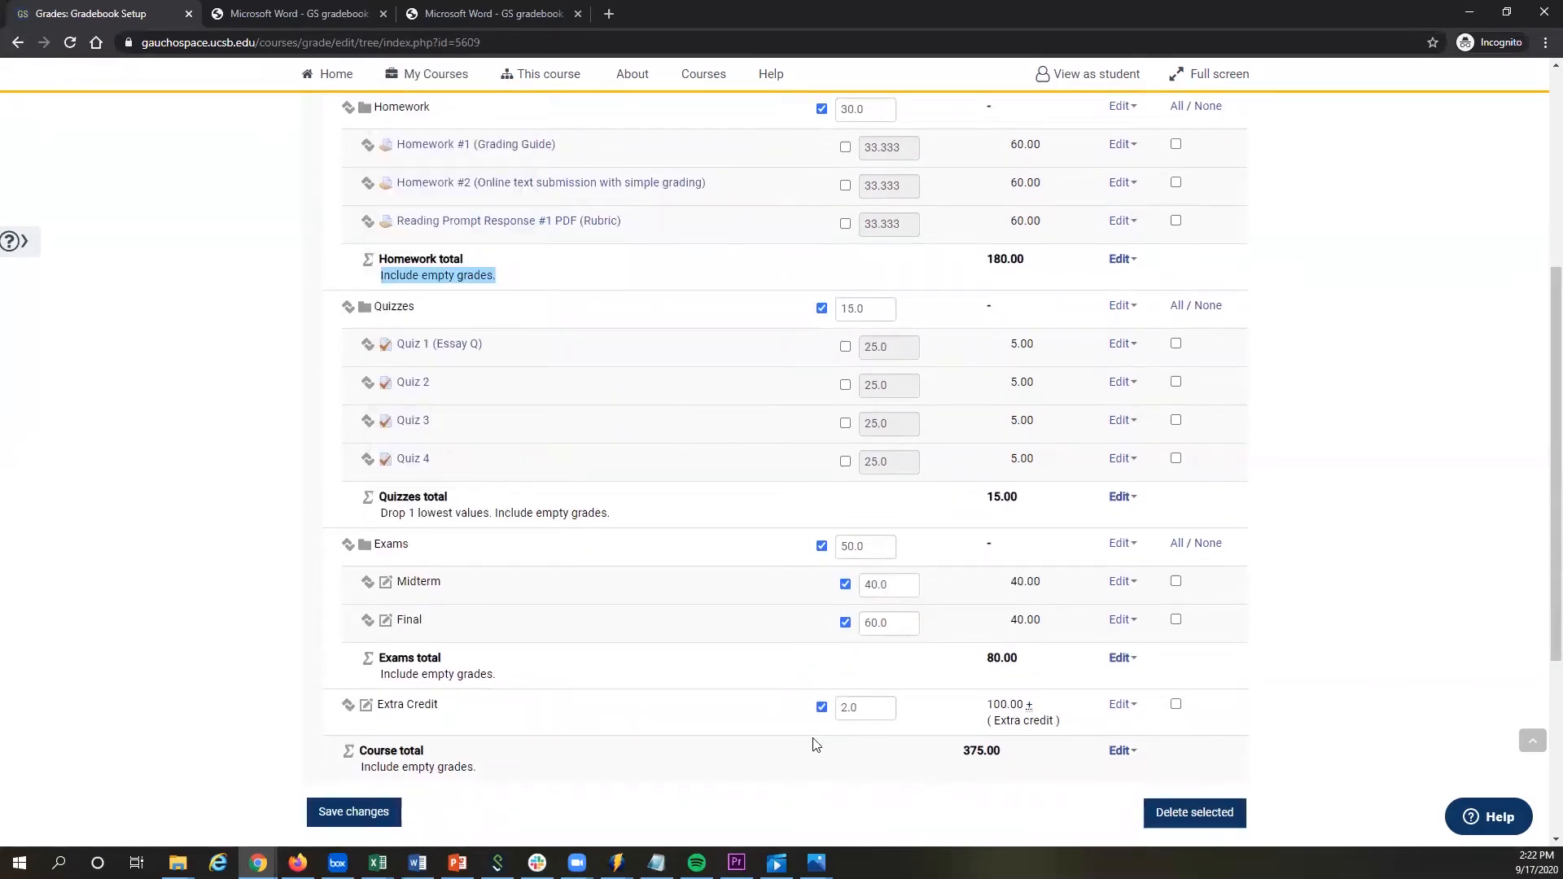
{"action": "scroll", "coordinate": [814, 743], "scroll_direction": "up", "scroll_amount": 3}
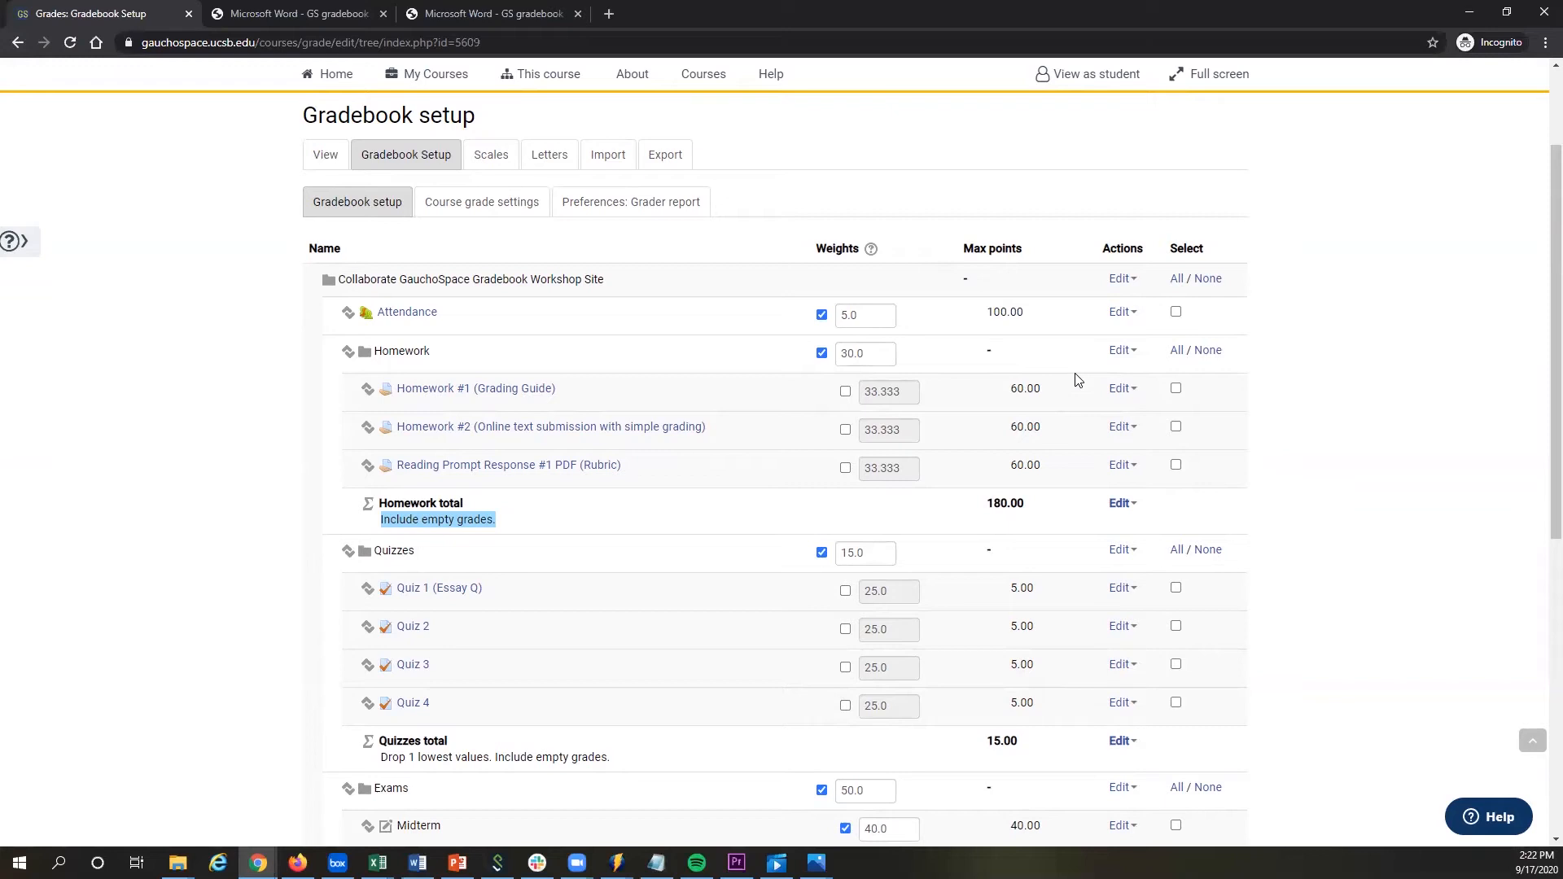
{"action": "left_click", "coordinate": [1121, 356]}
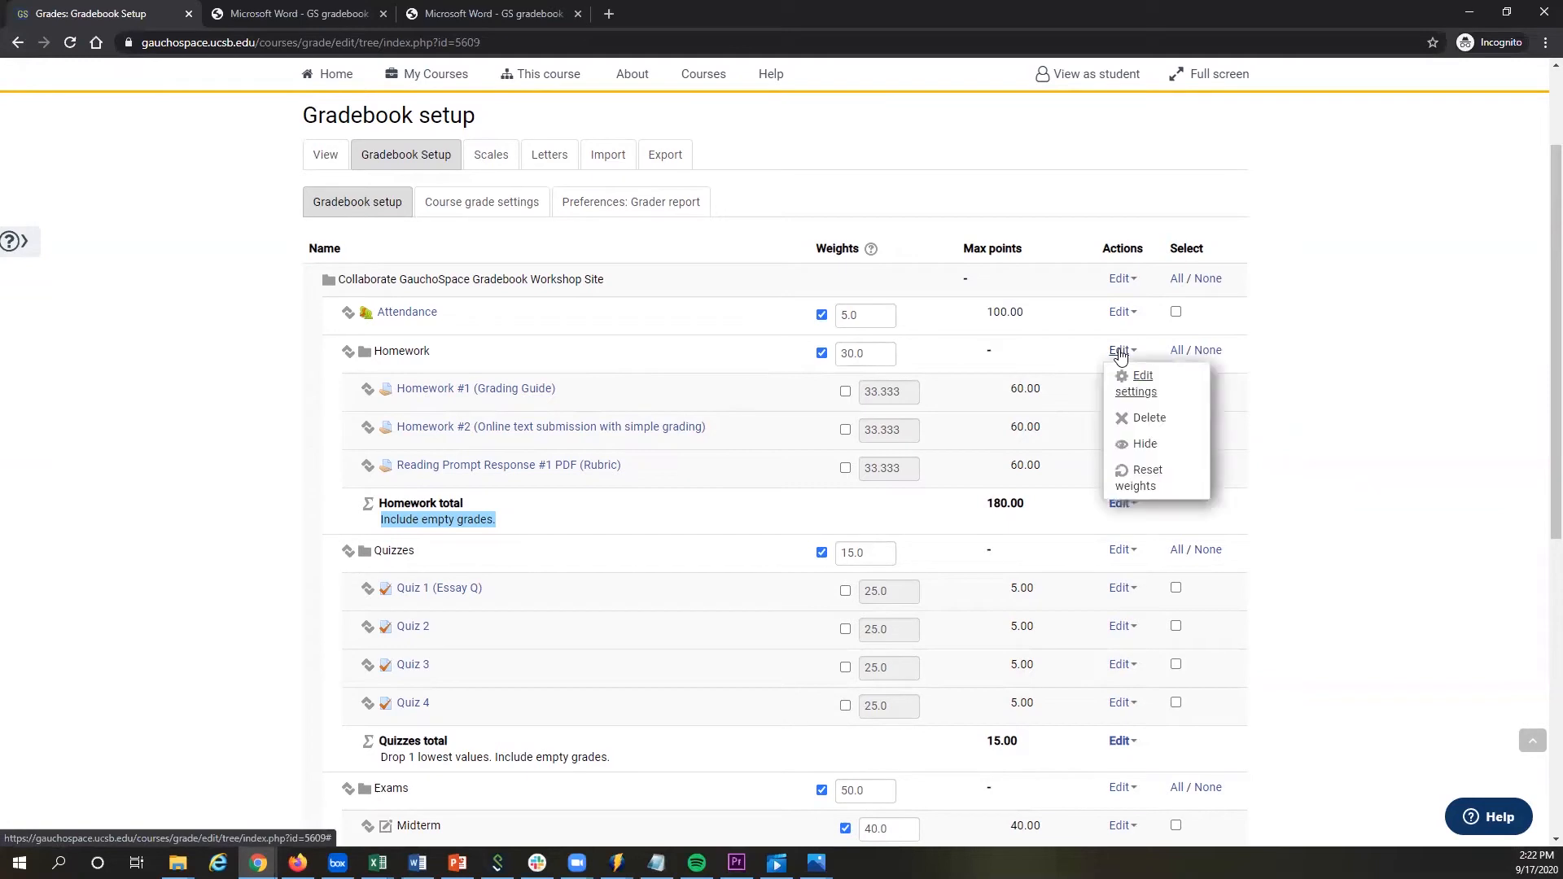
{"action": "left_click", "coordinate": [1138, 397]}
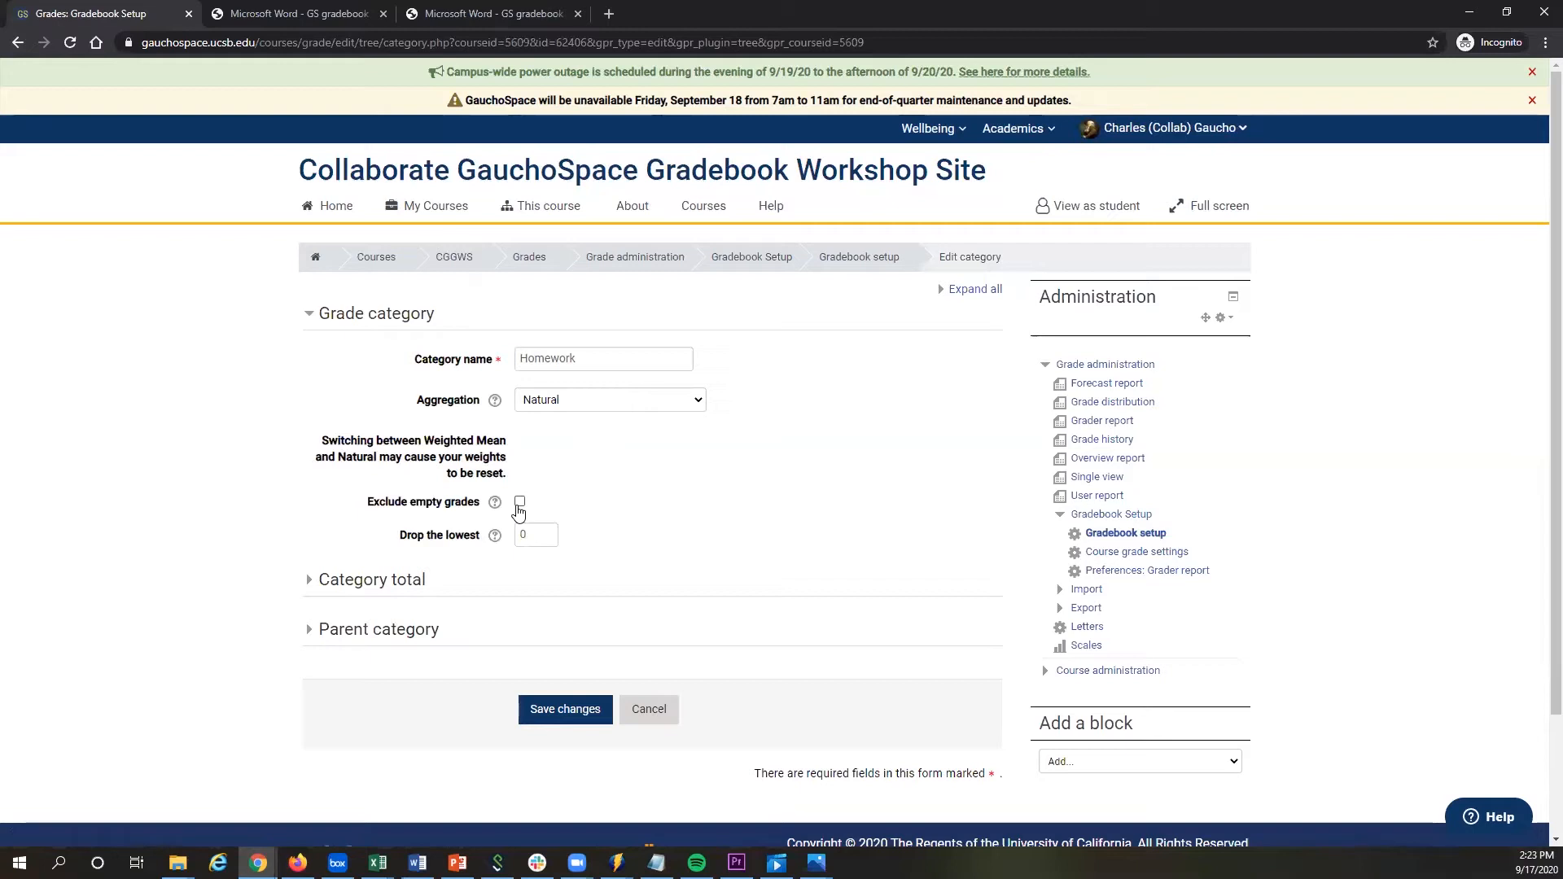
{"action": "left_click", "coordinate": [651, 716]}
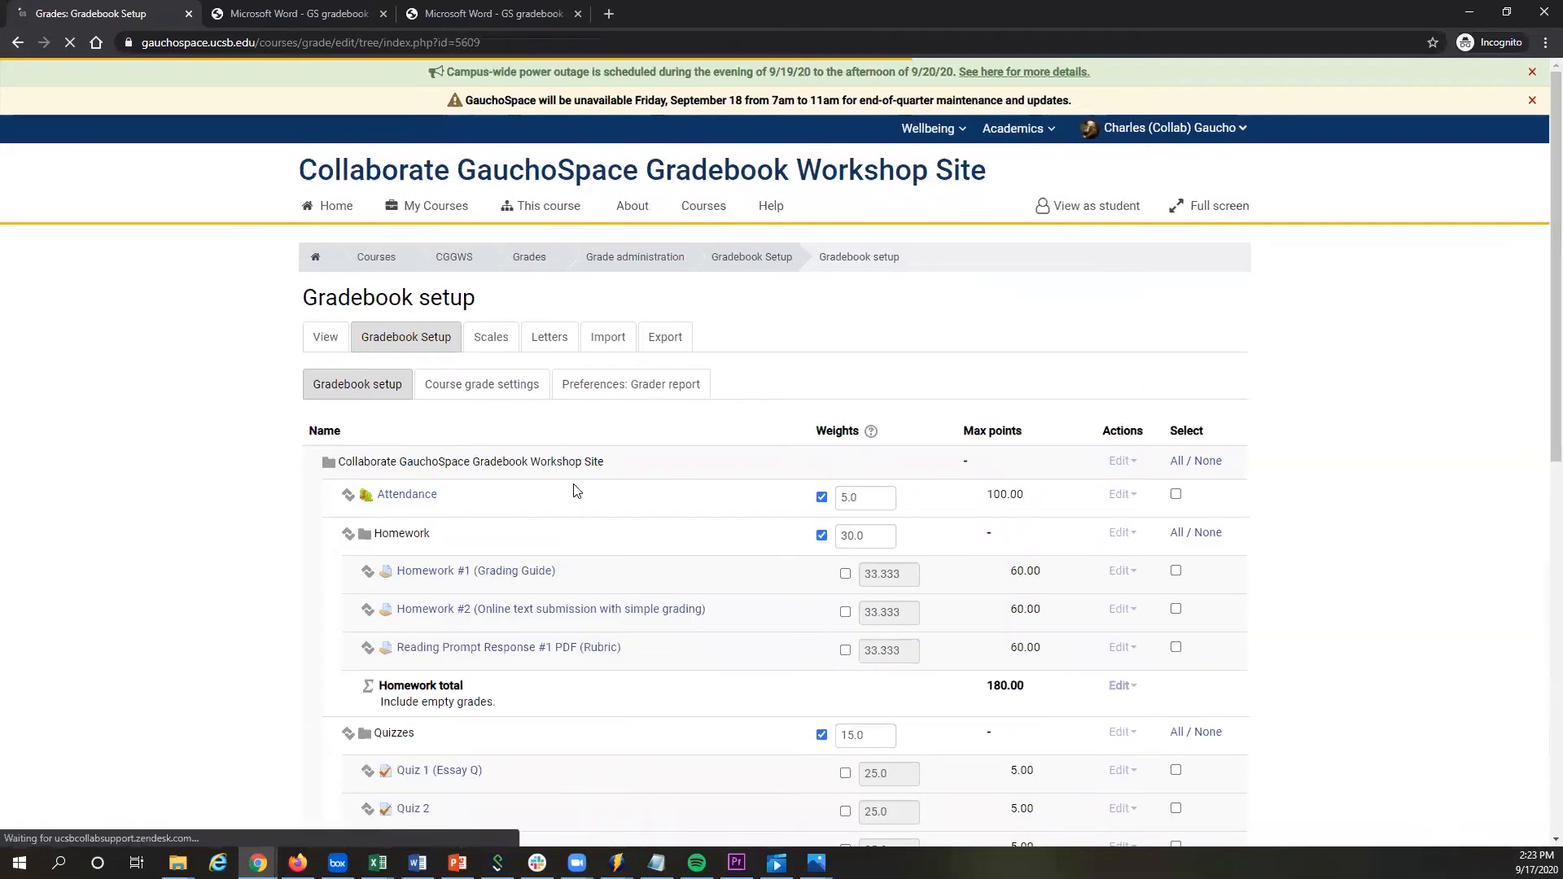
Switch from the gradebook setup to the Single view grade report and look over its group and user selectors.
{"action": "scroll", "coordinate": [576, 489], "scroll_direction": "down", "scroll_amount": 3}
{"action": "scroll", "coordinate": [537, 488], "scroll_direction": "up", "scroll_amount": 2}
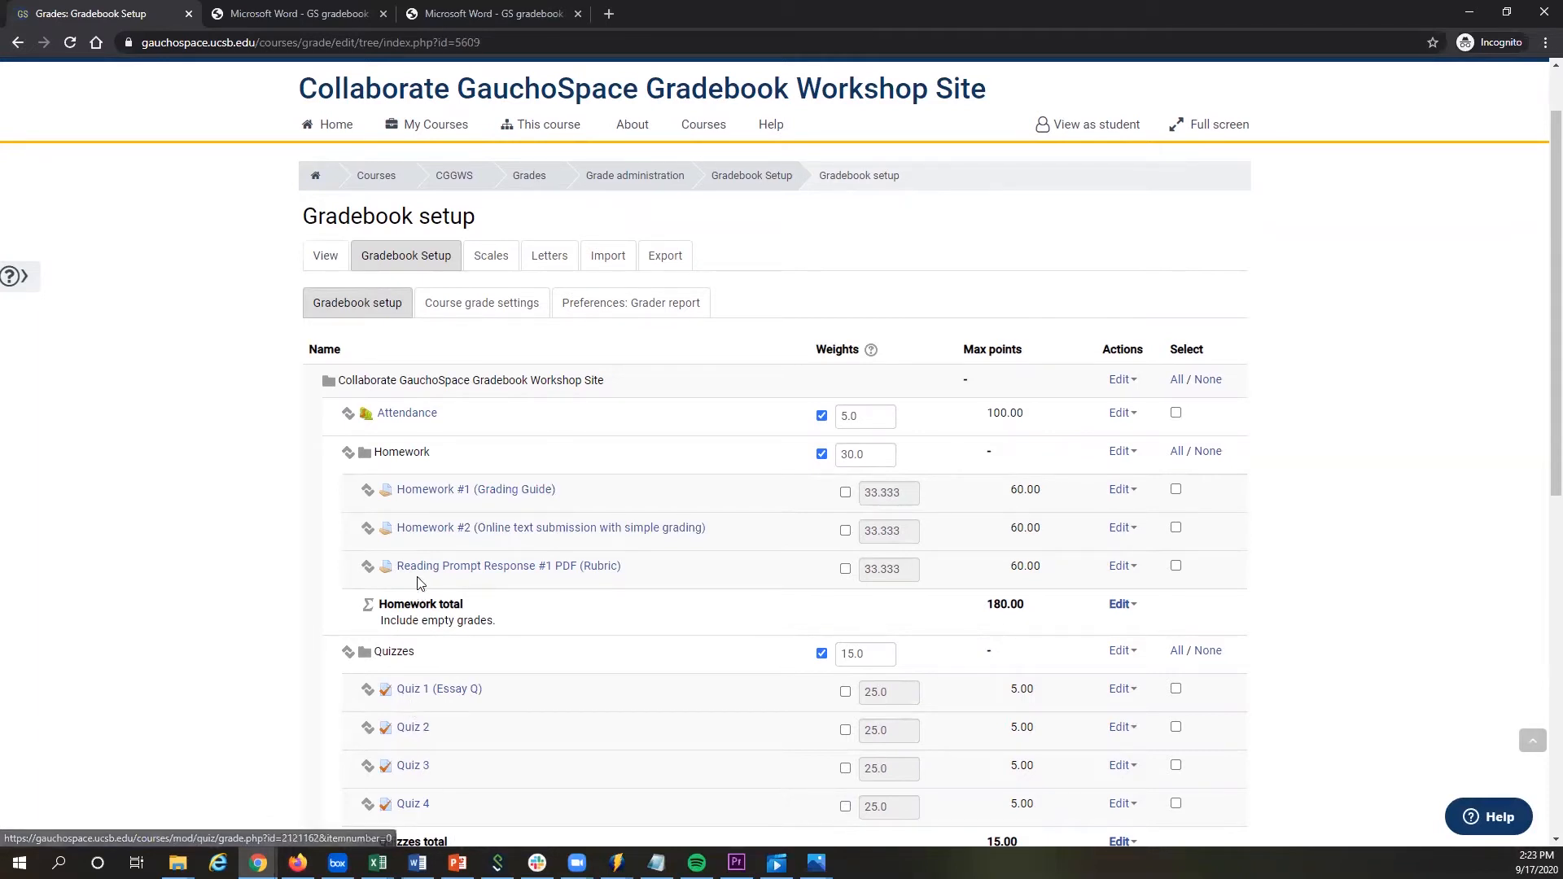
{"action": "left_click", "coordinate": [315, 265]}
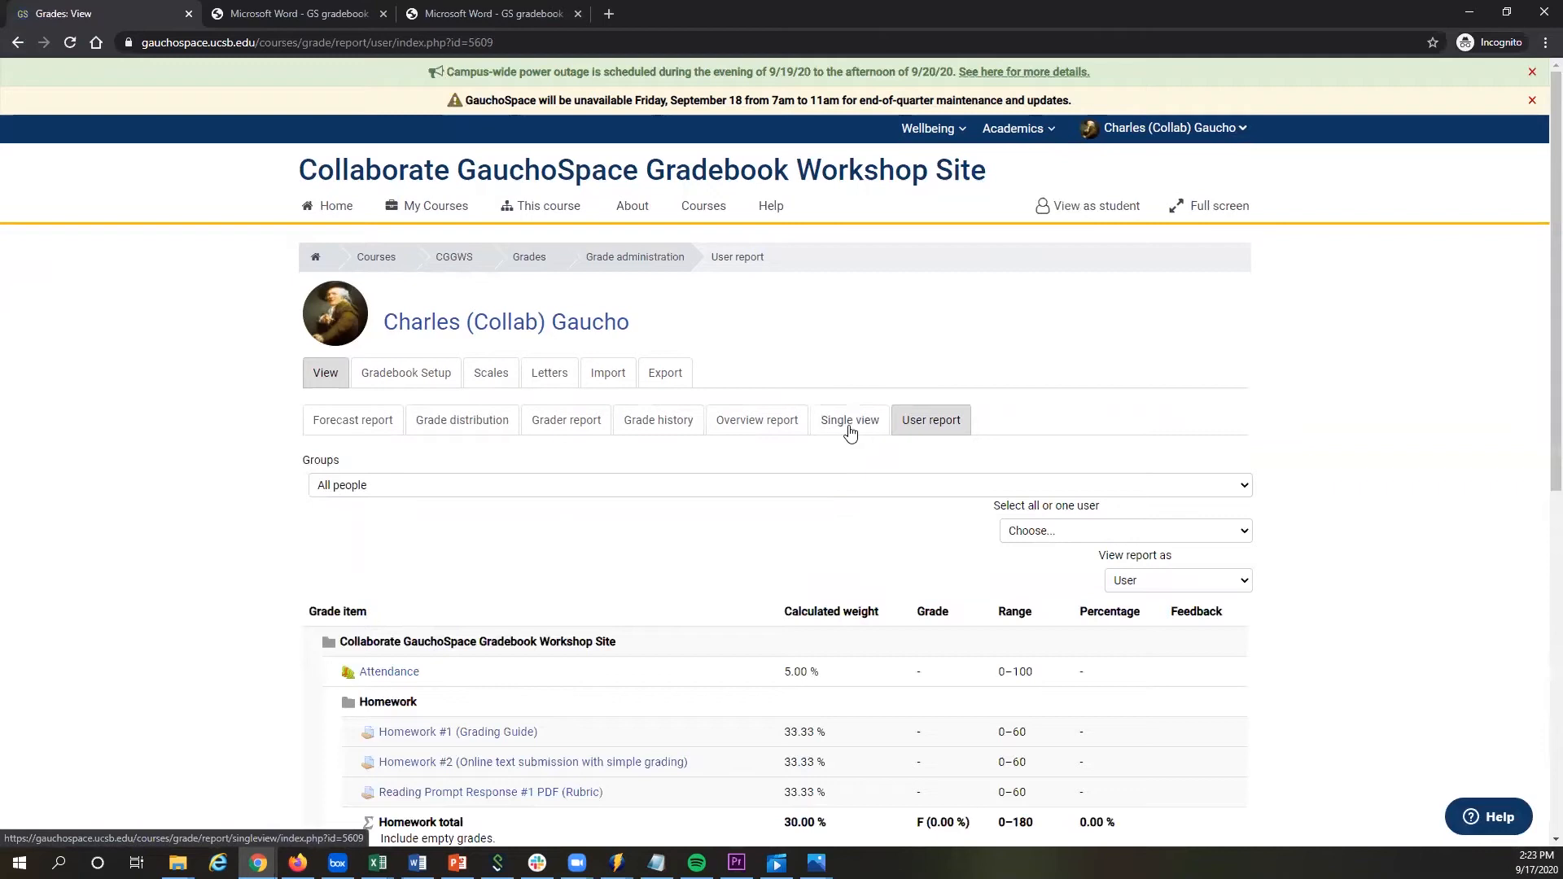
{"action": "left_click", "coordinate": [849, 432]}
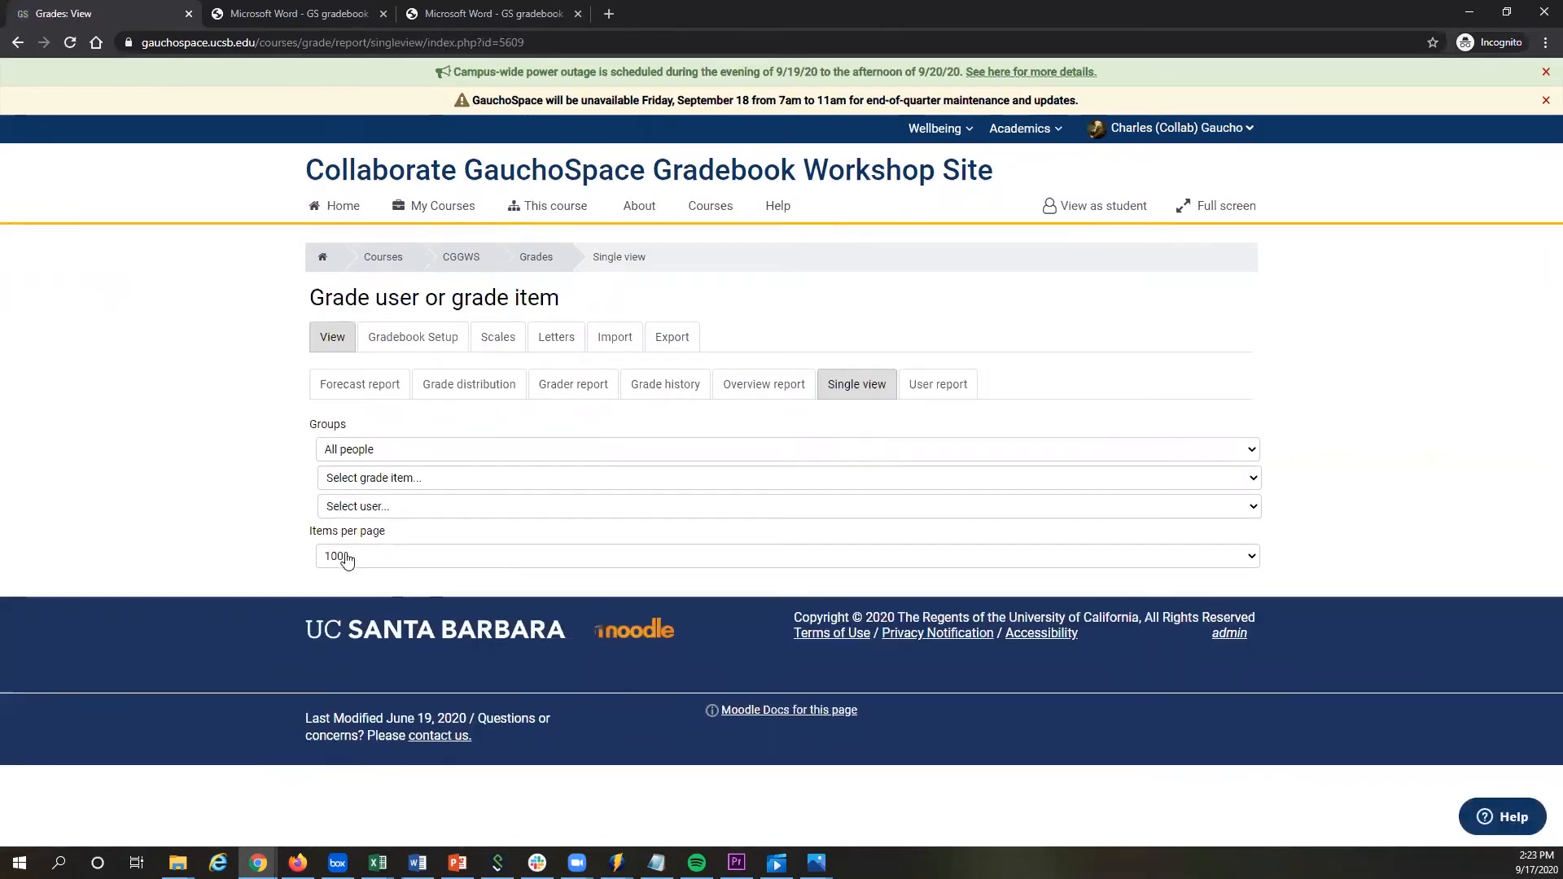
{"action": "left_click", "coordinate": [330, 453]}
{"action": "left_click", "coordinate": [277, 448]}
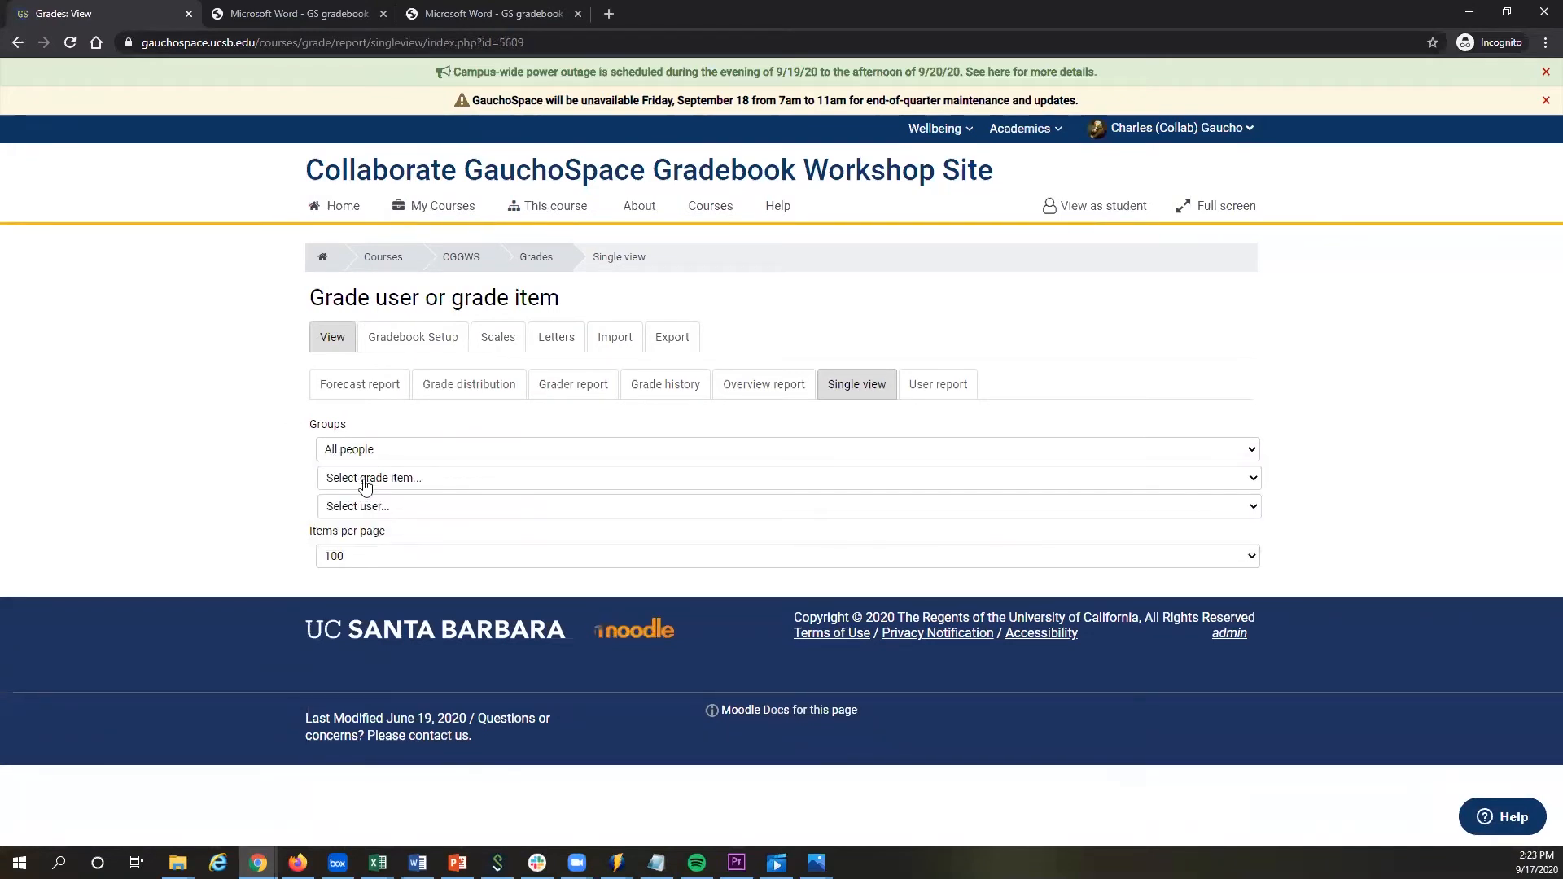
{"action": "left_click", "coordinate": [327, 506]}
{"action": "left_click", "coordinate": [301, 488]}
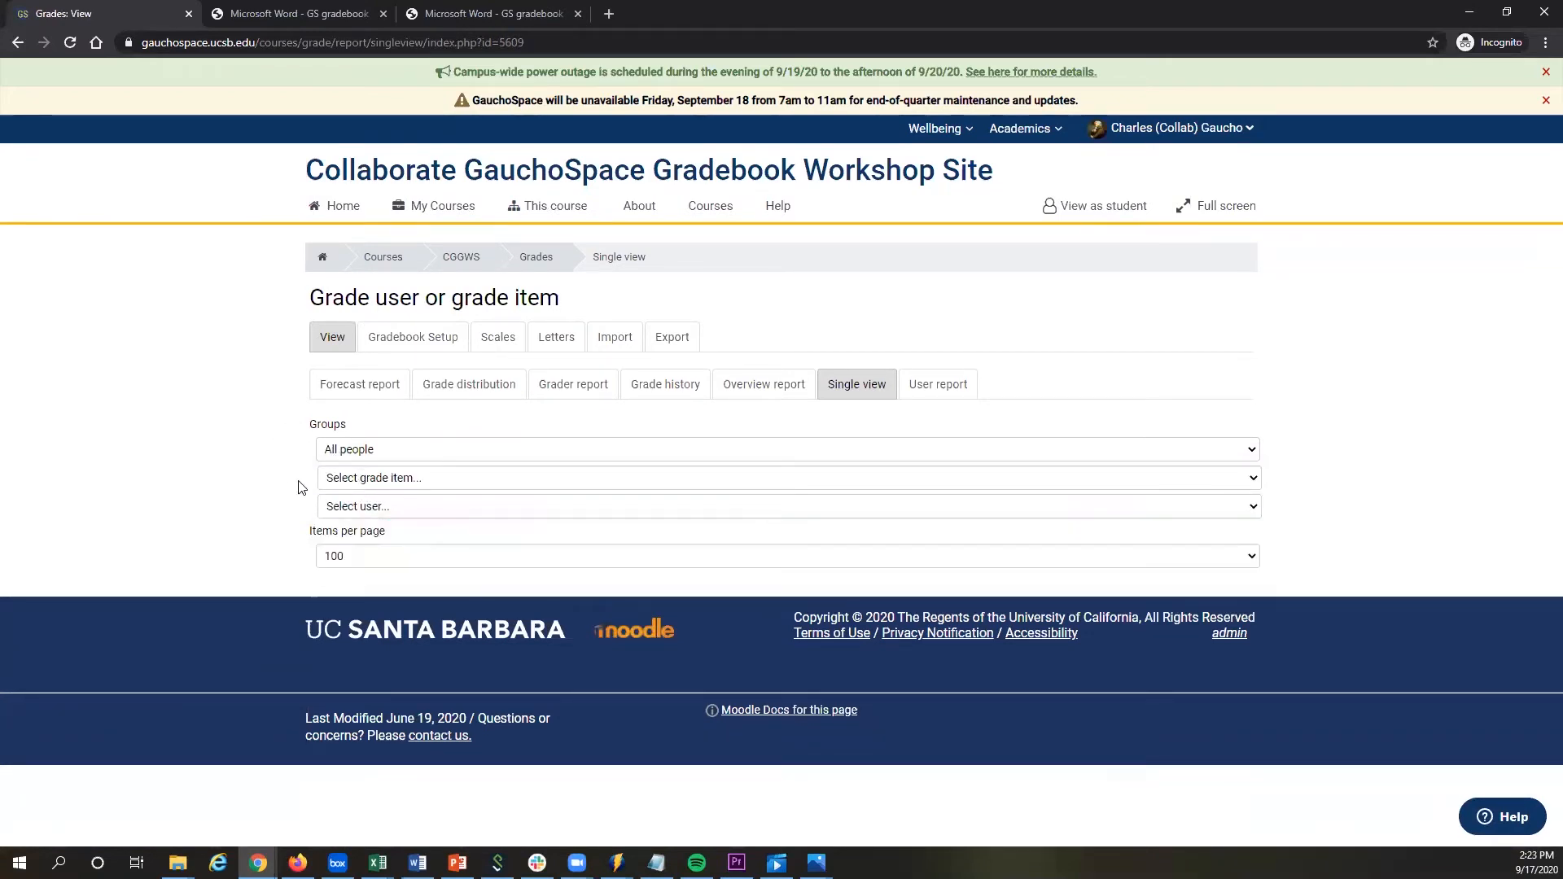
Bulk insert a grade of 0 for all empty grades in Homework #1 (Grading Guide) and save.
{"action": "left_click", "coordinate": [396, 480]}
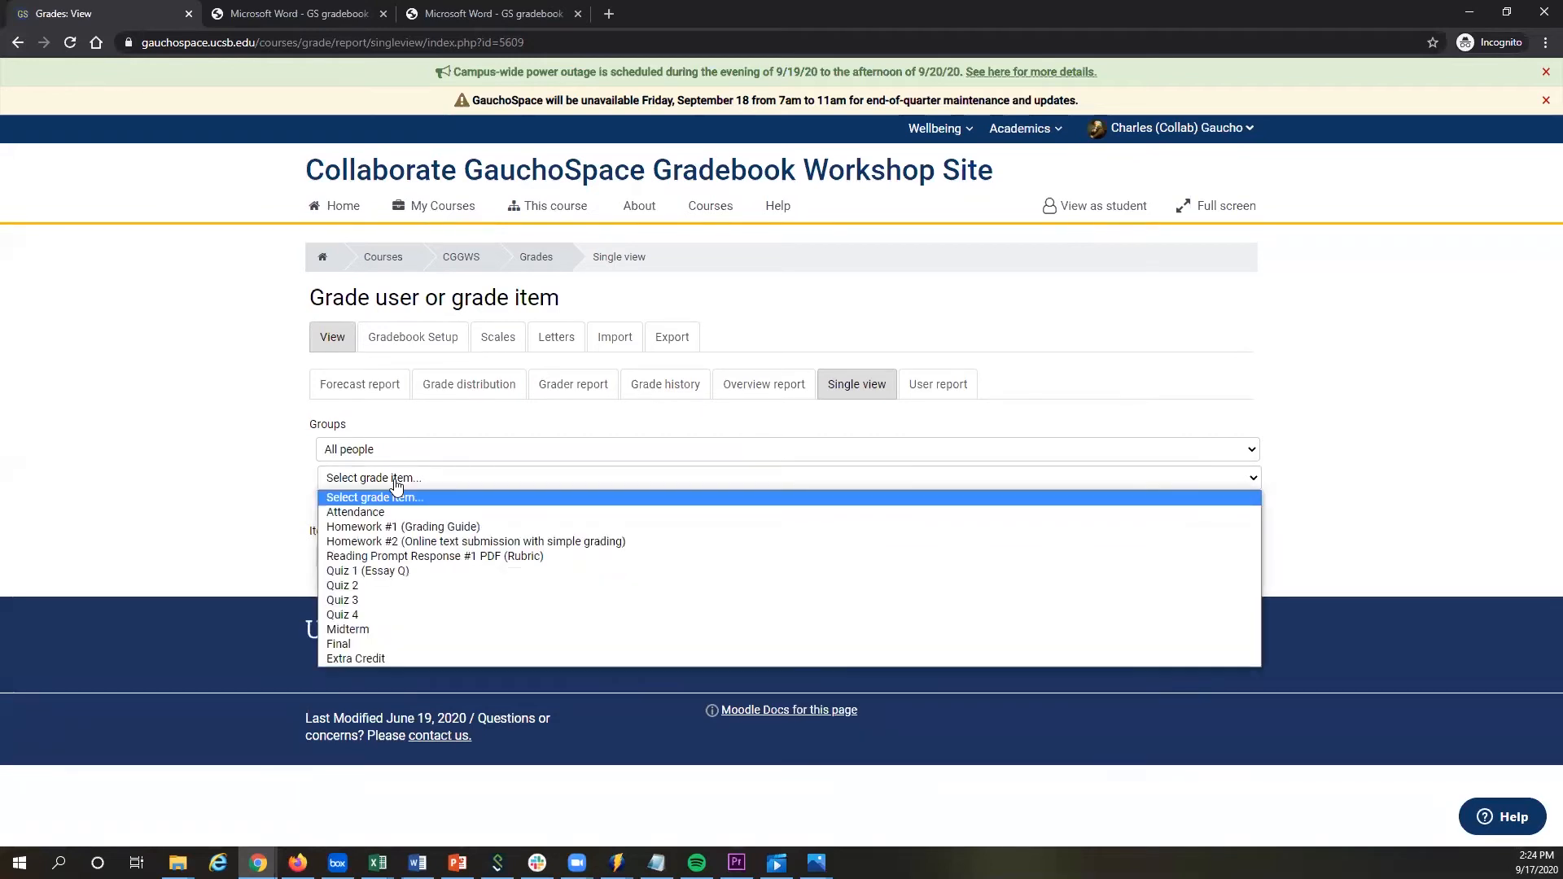
{"action": "left_click", "coordinate": [411, 526]}
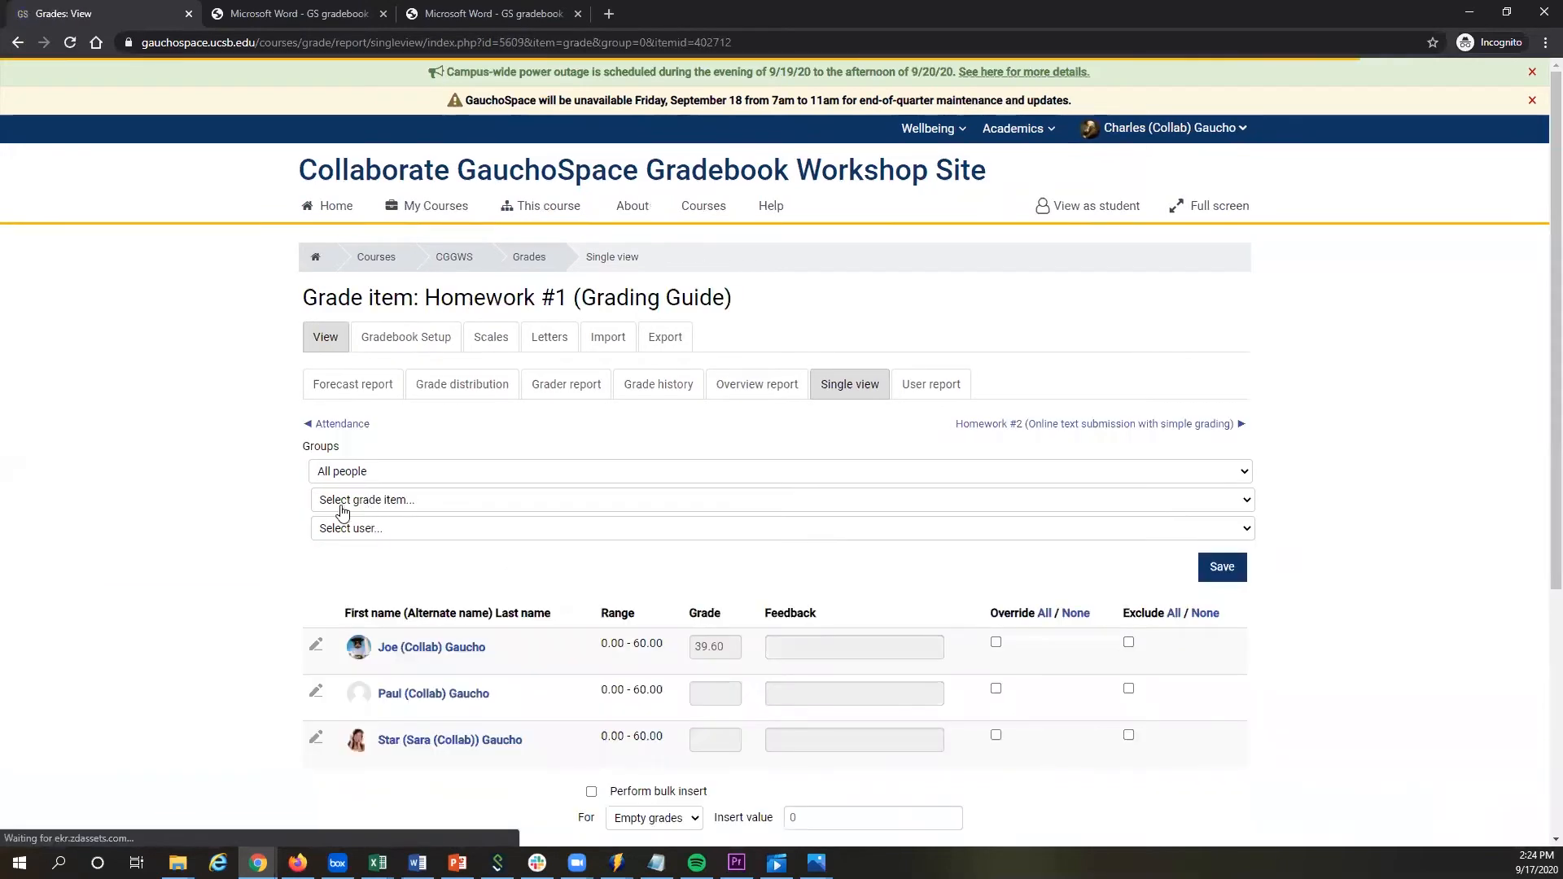
{"action": "scroll", "coordinate": [342, 513], "scroll_direction": "down", "scroll_amount": 3}
{"action": "scroll", "coordinate": [455, 525], "scroll_direction": "up", "scroll_amount": 2}
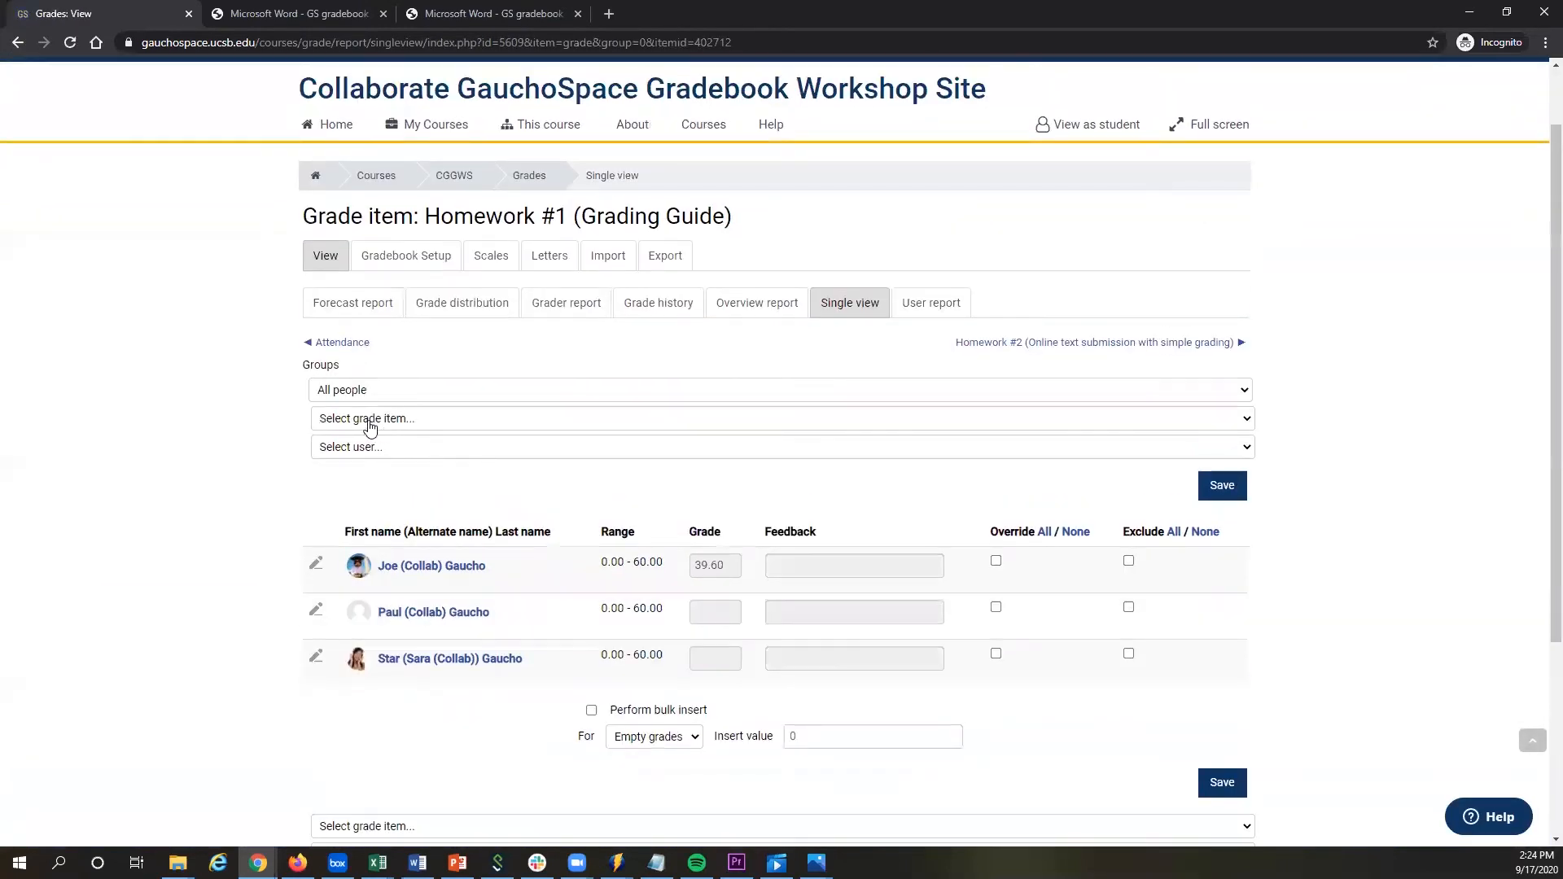
{"action": "scroll", "coordinate": [541, 687], "scroll_direction": "down", "scroll_amount": 2}
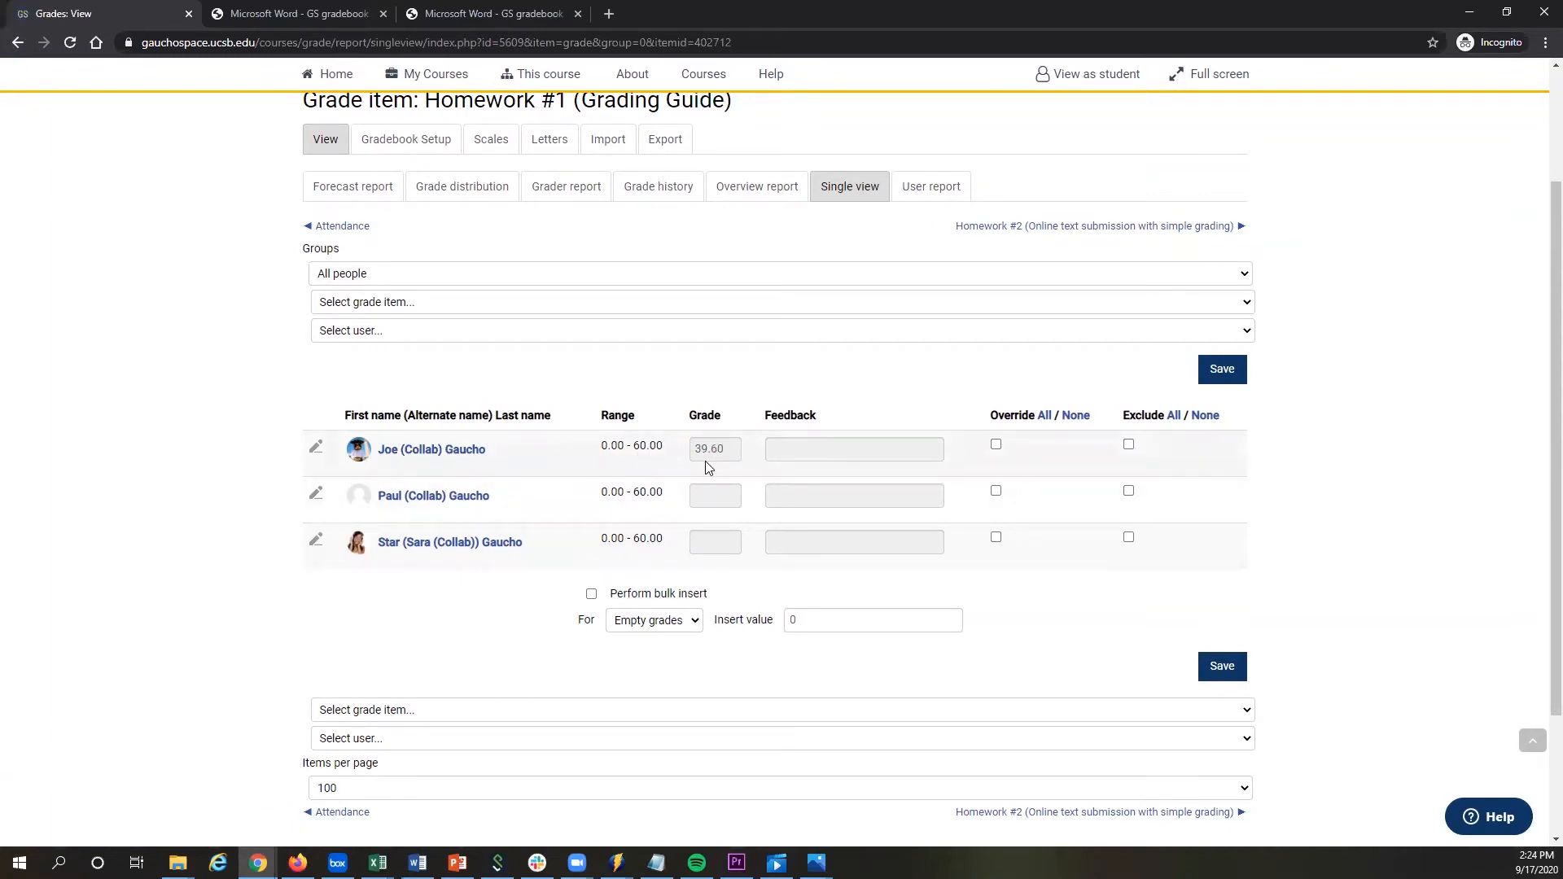
{"action": "left_click", "coordinate": [591, 595]}
{"action": "left_click", "coordinate": [796, 622]}
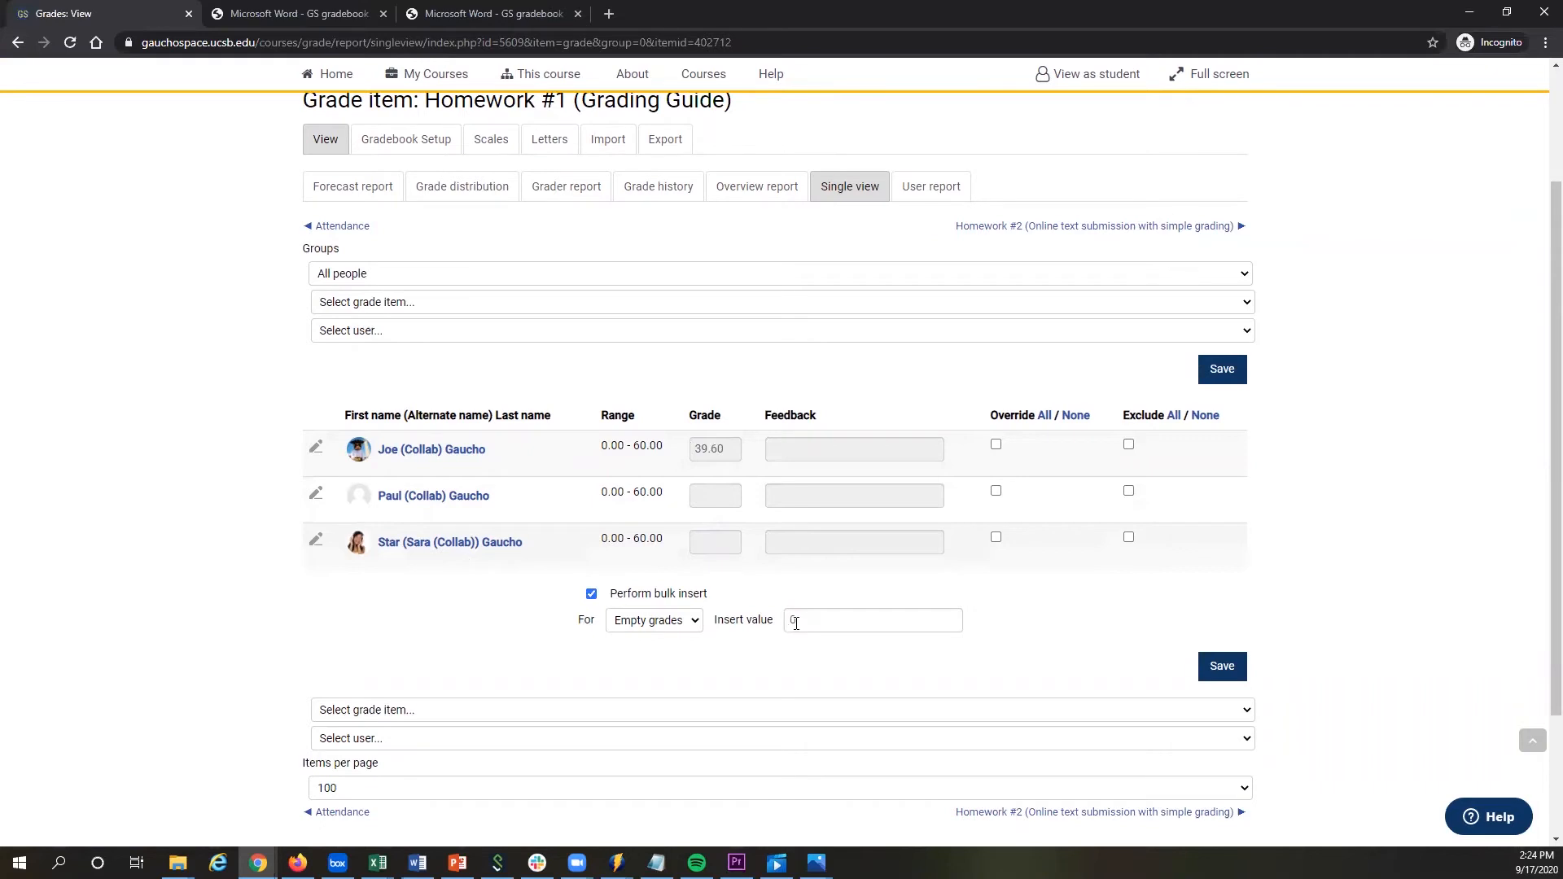
{"action": "left_click", "coordinate": [1221, 666]}
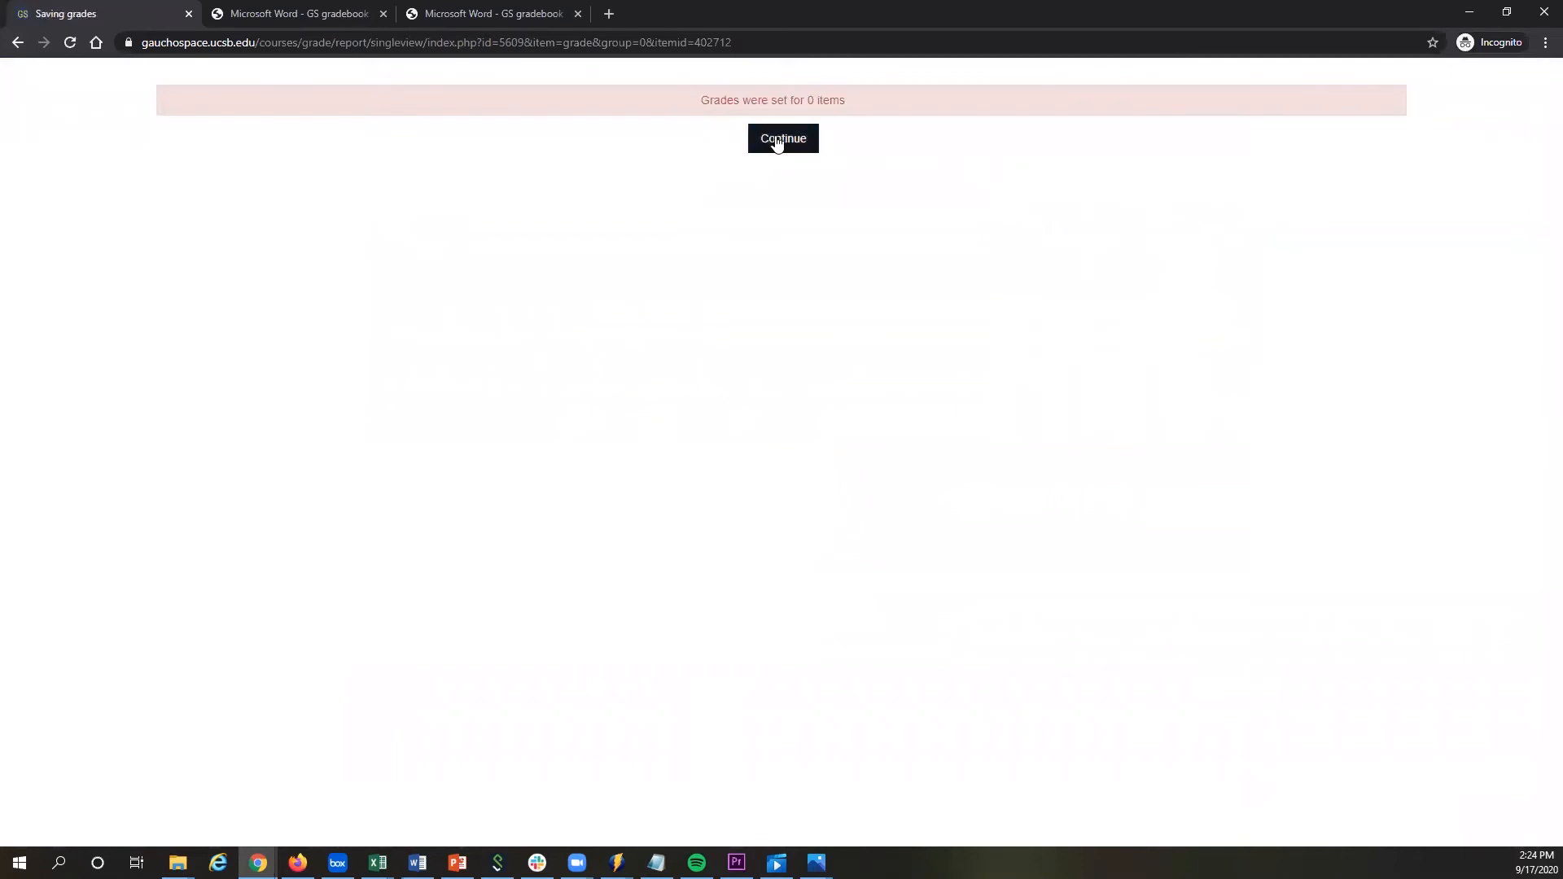
{"action": "left_click", "coordinate": [775, 140]}
{"action": "scroll", "coordinate": [699, 483], "scroll_direction": "down", "scroll_amount": 3}
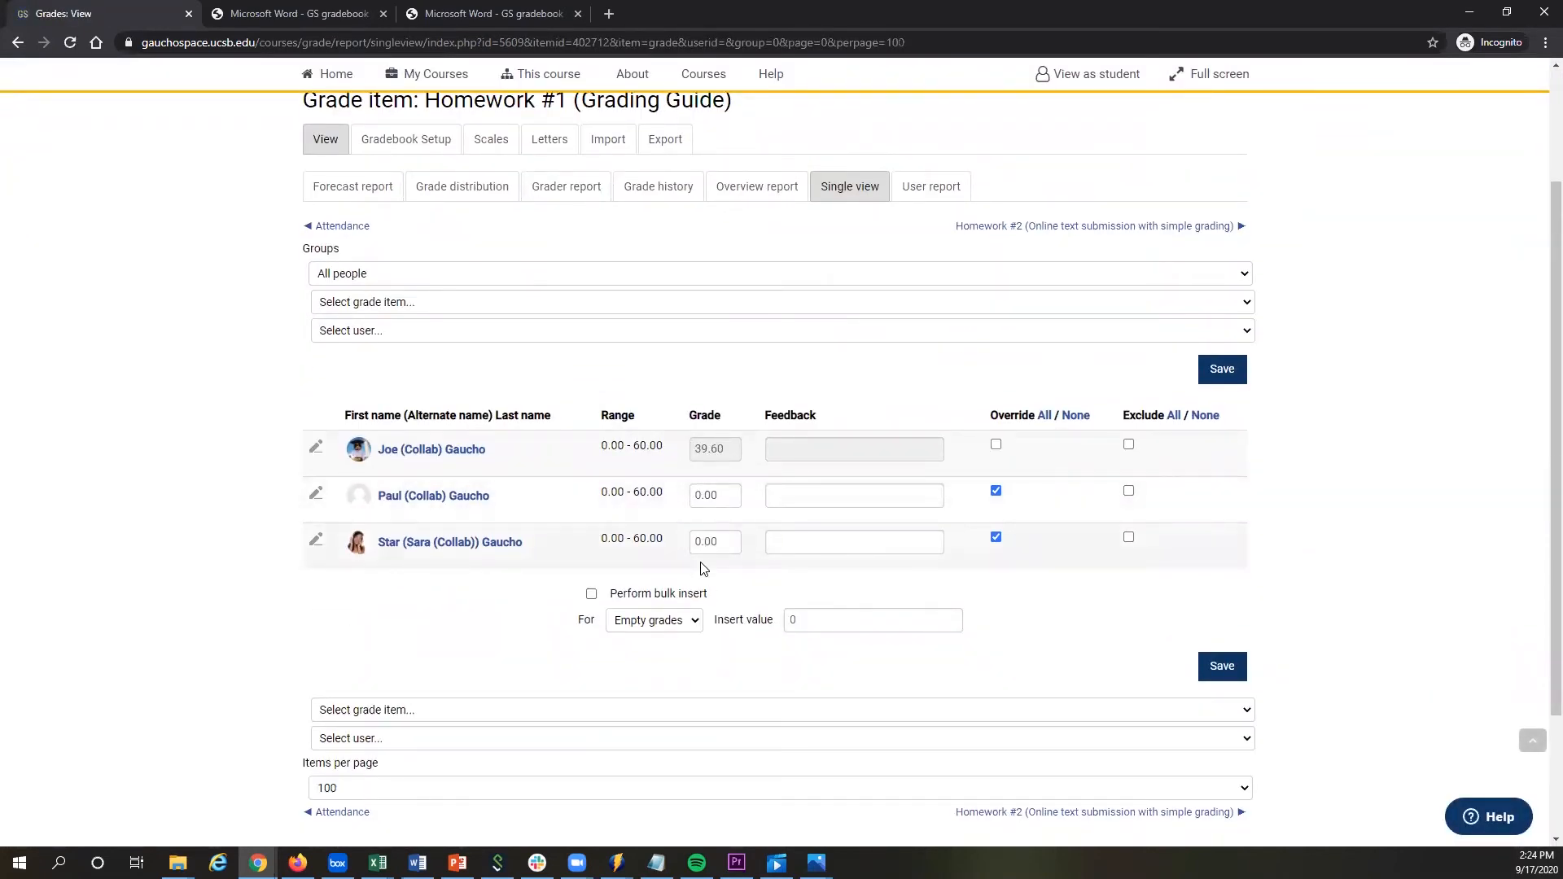
Bulk insert a grade of 0 for the empty grades in Quiz 1 (Essay Q) and save.
{"action": "scroll", "coordinate": [217, 395], "scroll_direction": "up", "scroll_amount": 3}
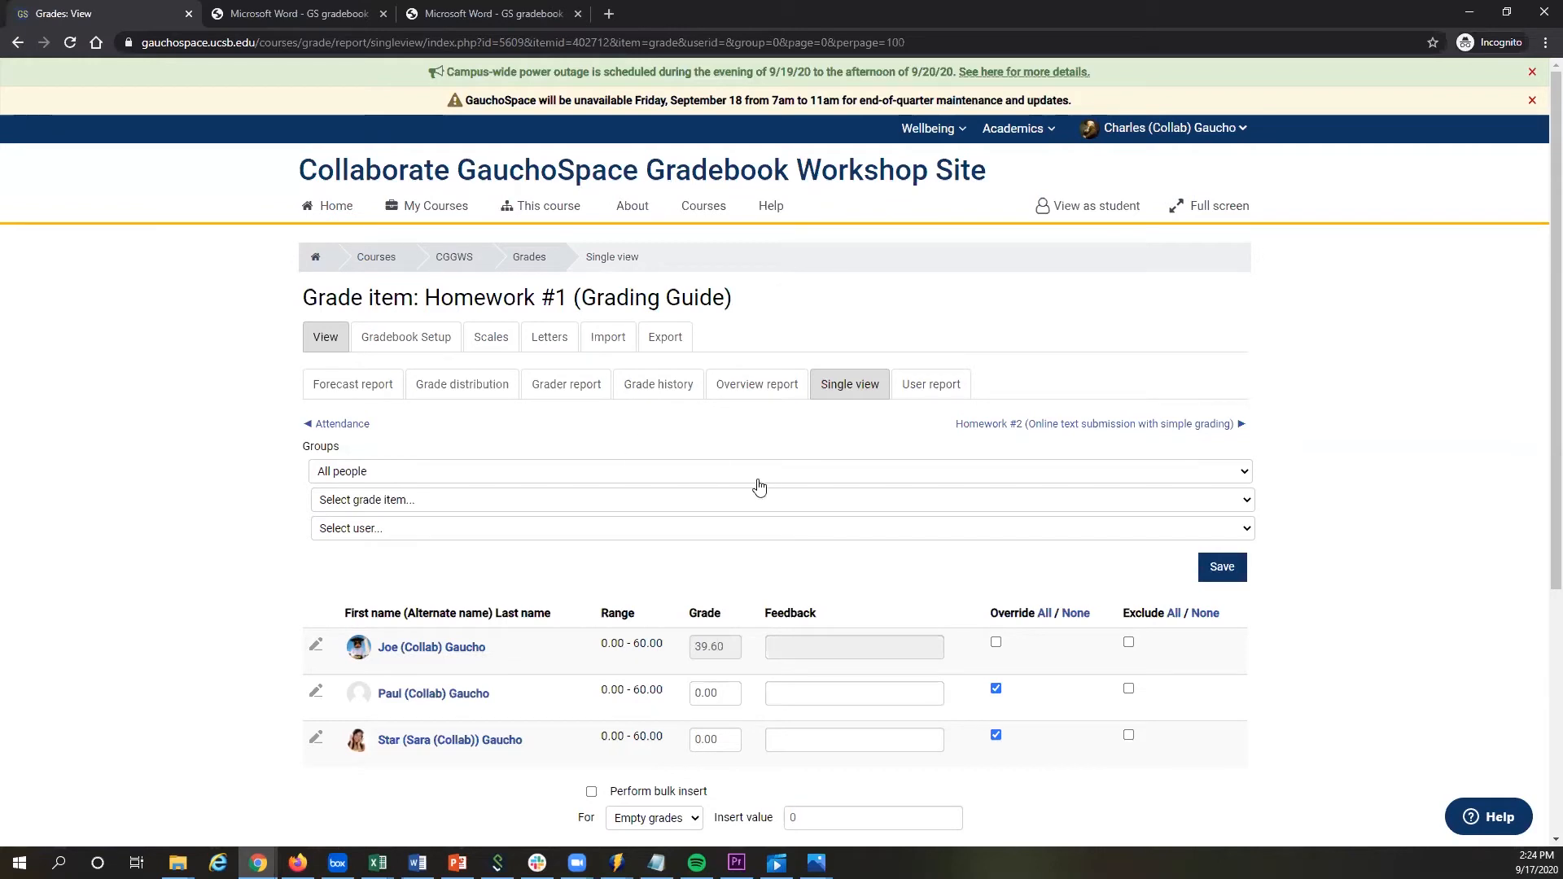
{"action": "left_click", "coordinate": [745, 499]}
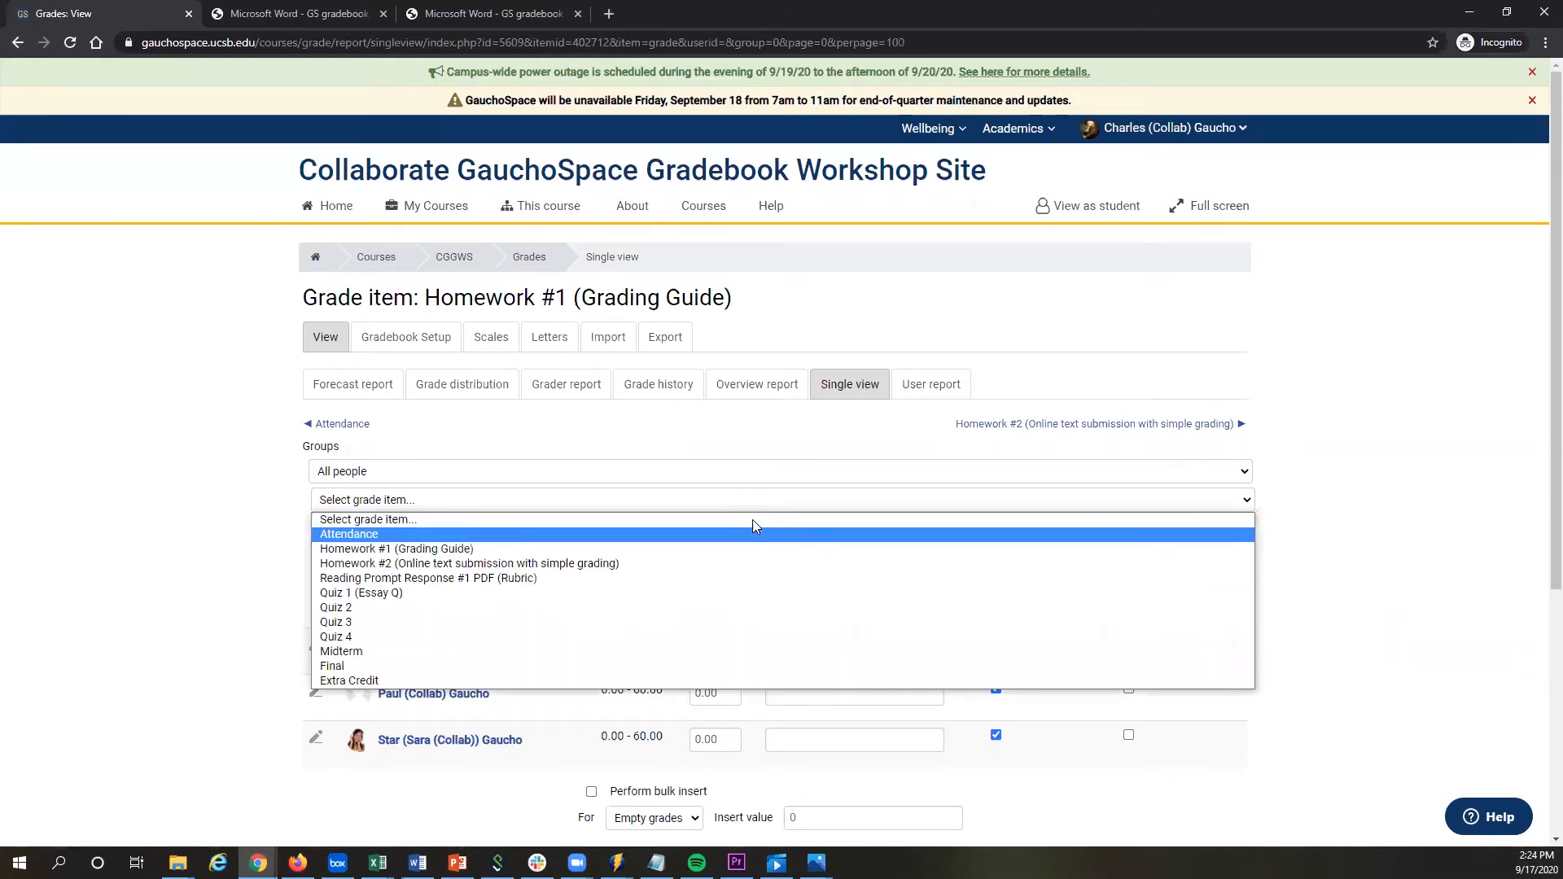
{"action": "left_click", "coordinate": [744, 593]}
{"action": "scroll", "coordinate": [687, 579], "scroll_direction": "down", "scroll_amount": 1}
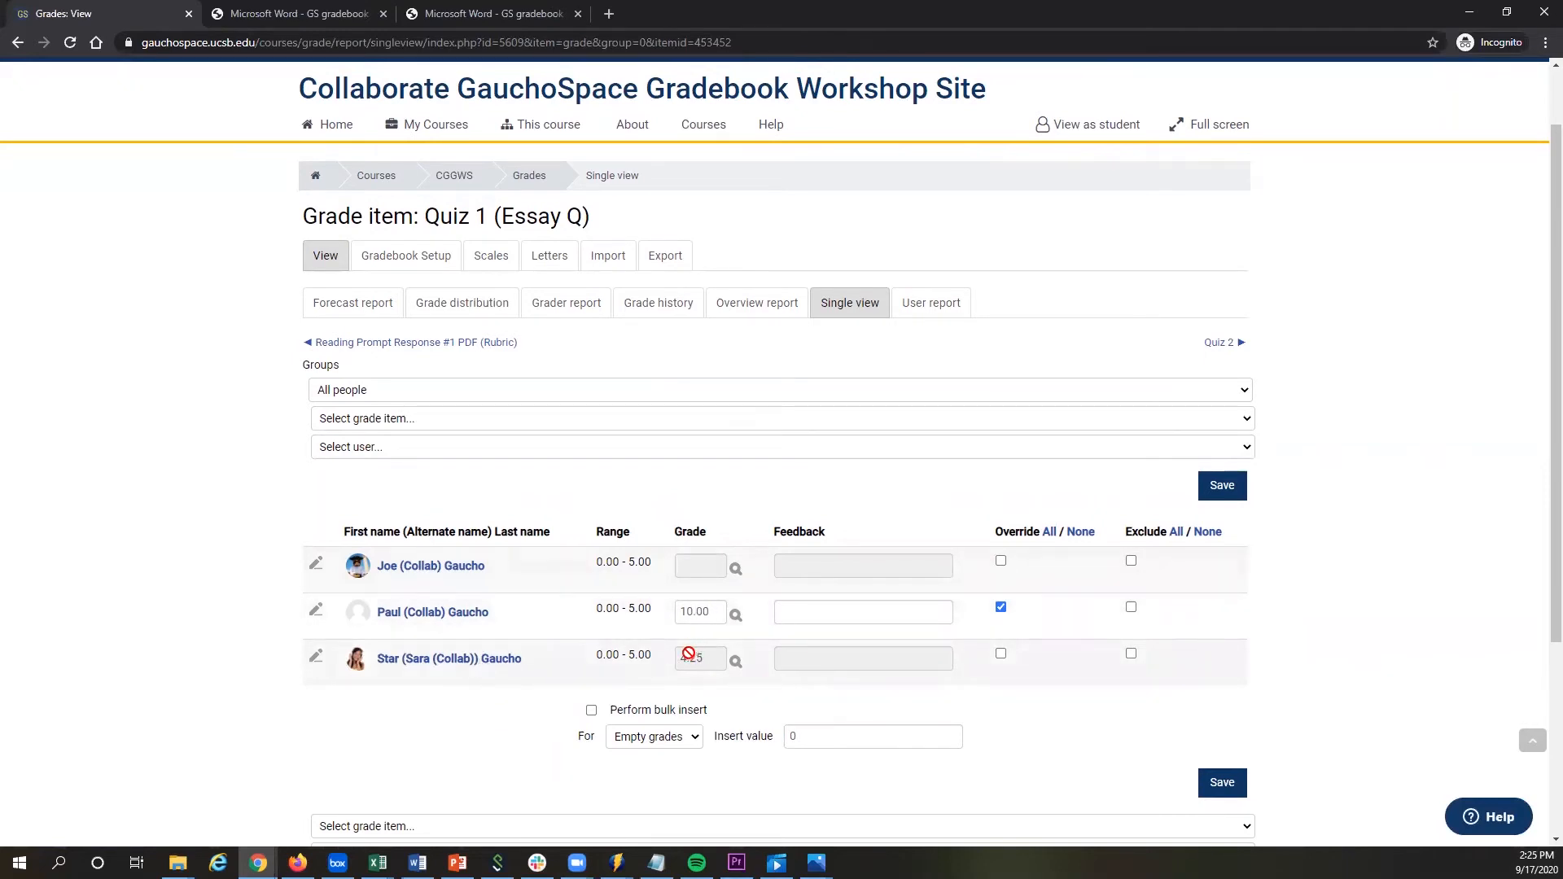
{"action": "left_click", "coordinate": [591, 710]}
{"action": "left_click", "coordinate": [1221, 785]}
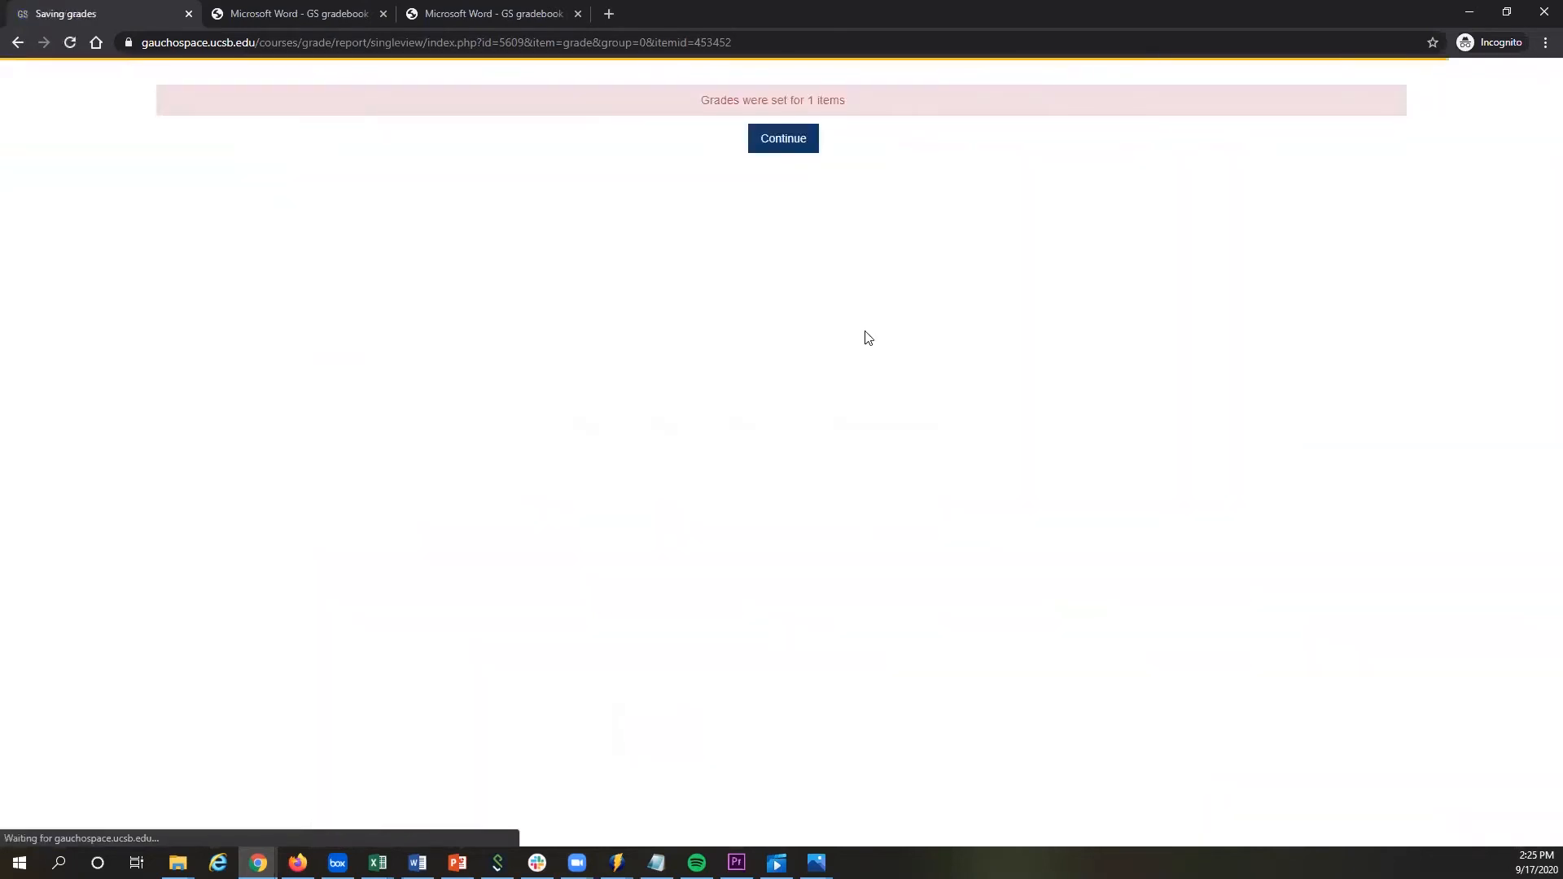
{"action": "left_click", "coordinate": [759, 138]}
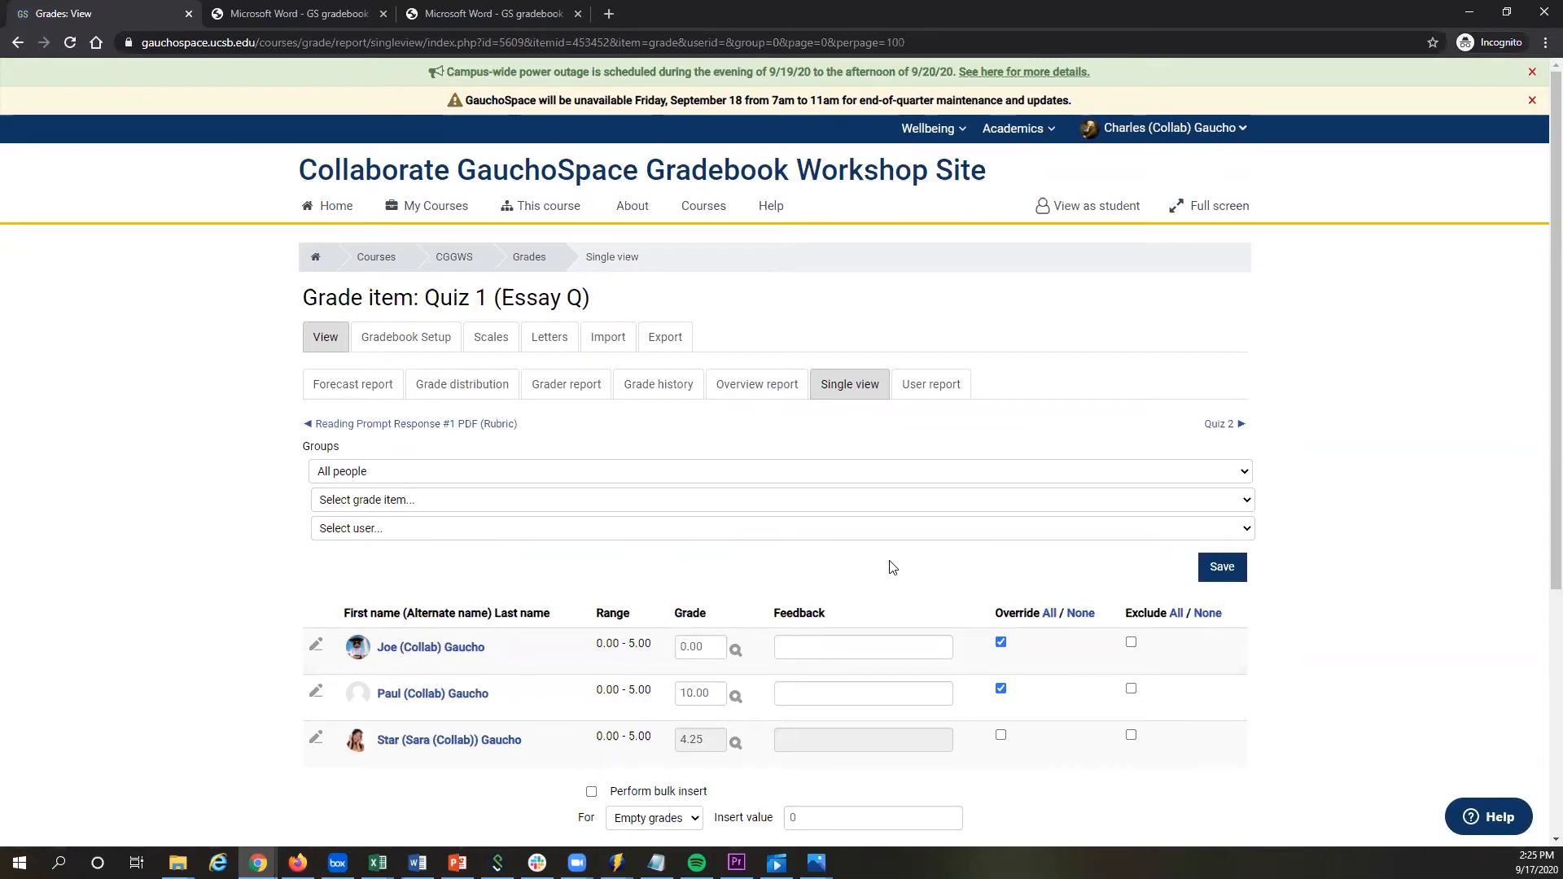
Override the third student's Quiz 1 (Essay Q) grade with 5, save it, and let the grades recalculate.
{"action": "scroll", "coordinate": [896, 569], "scroll_direction": "down", "scroll_amount": 1}
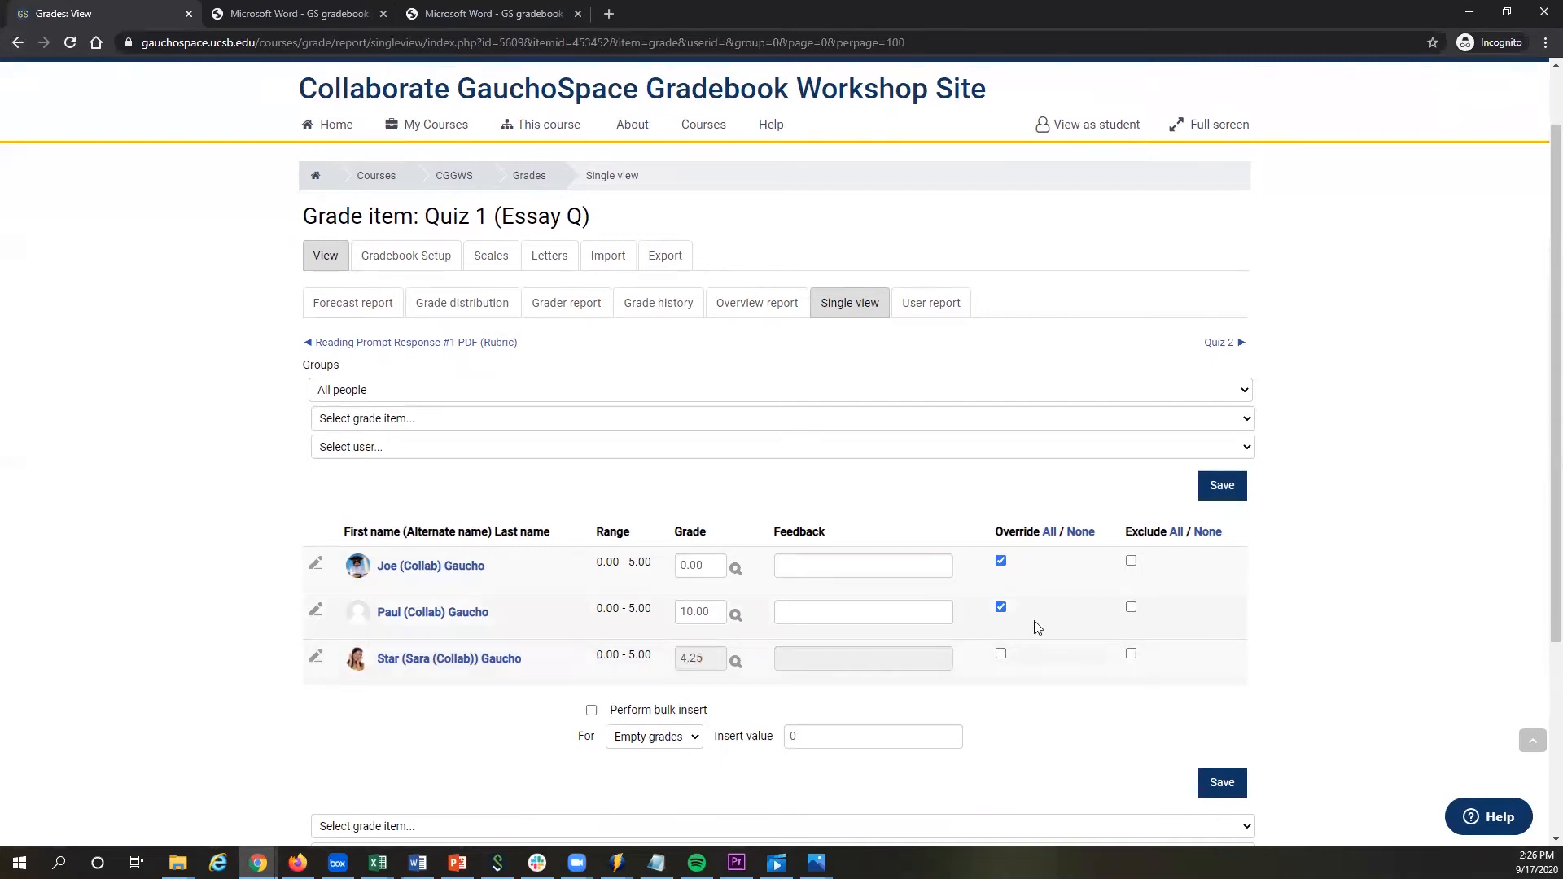
{"action": "left_click", "coordinate": [1001, 656]}
{"action": "left_click", "coordinate": [705, 664]}
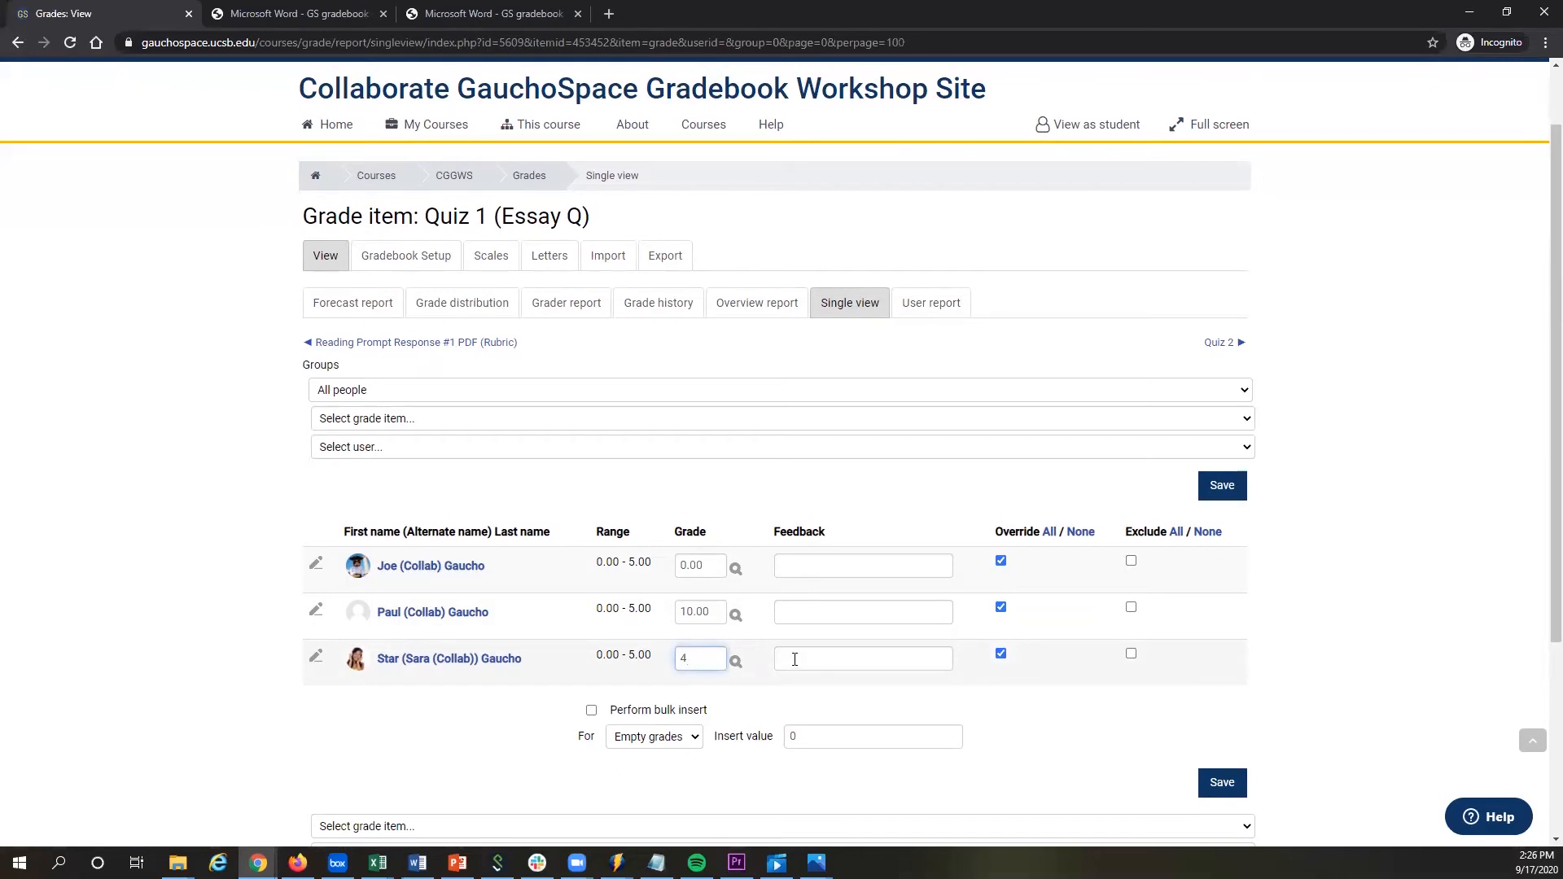
{"action": "key", "text": "BackSpace"}
{"action": "left_click", "coordinate": [1207, 783]}
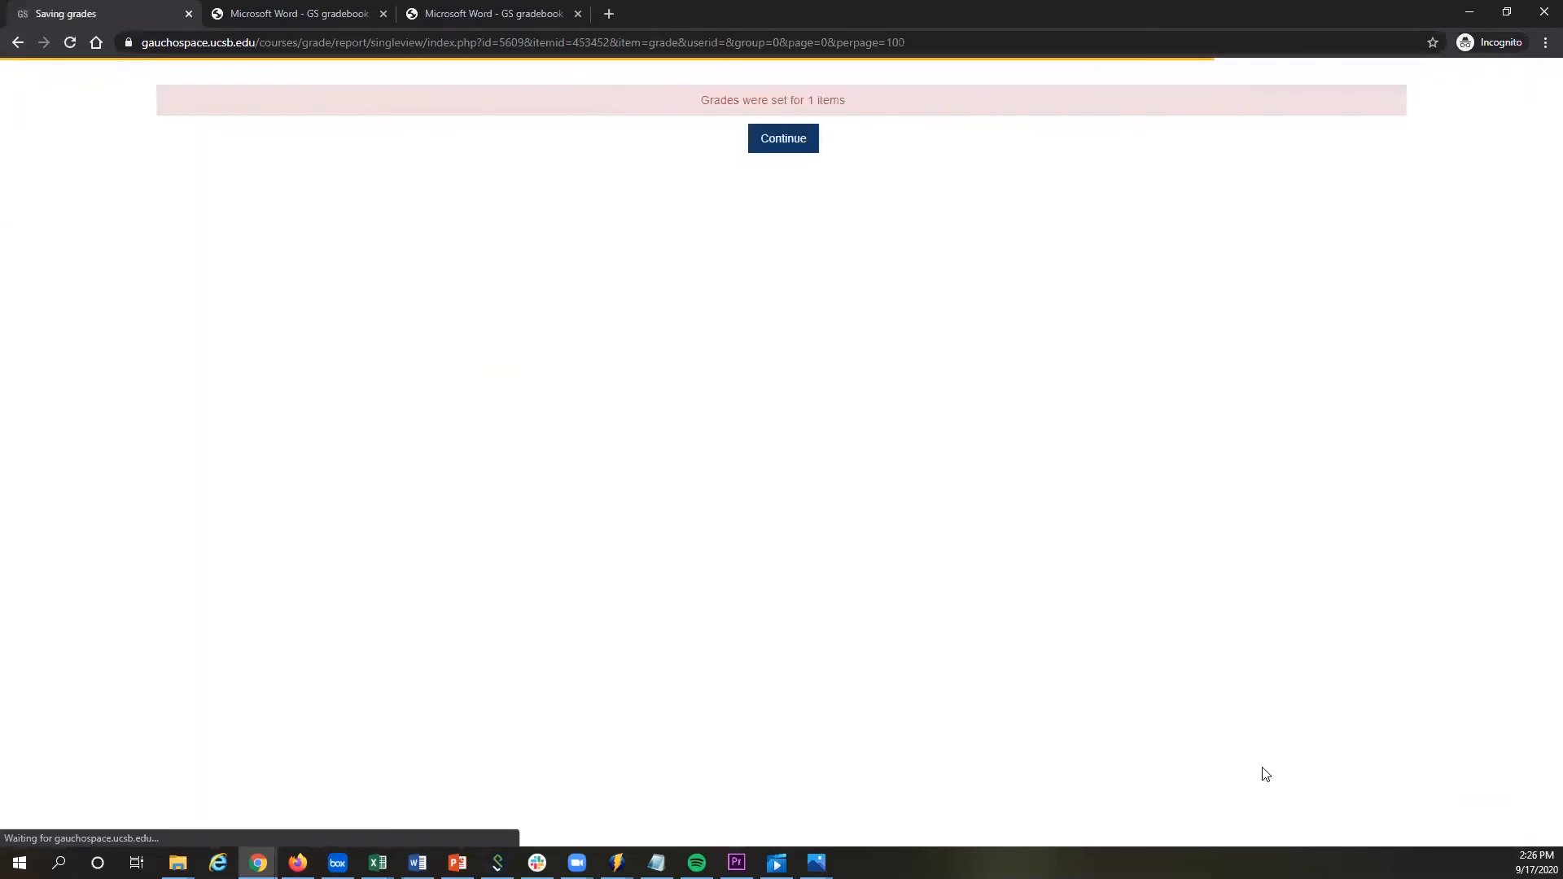
{"action": "left_click", "coordinate": [797, 136]}
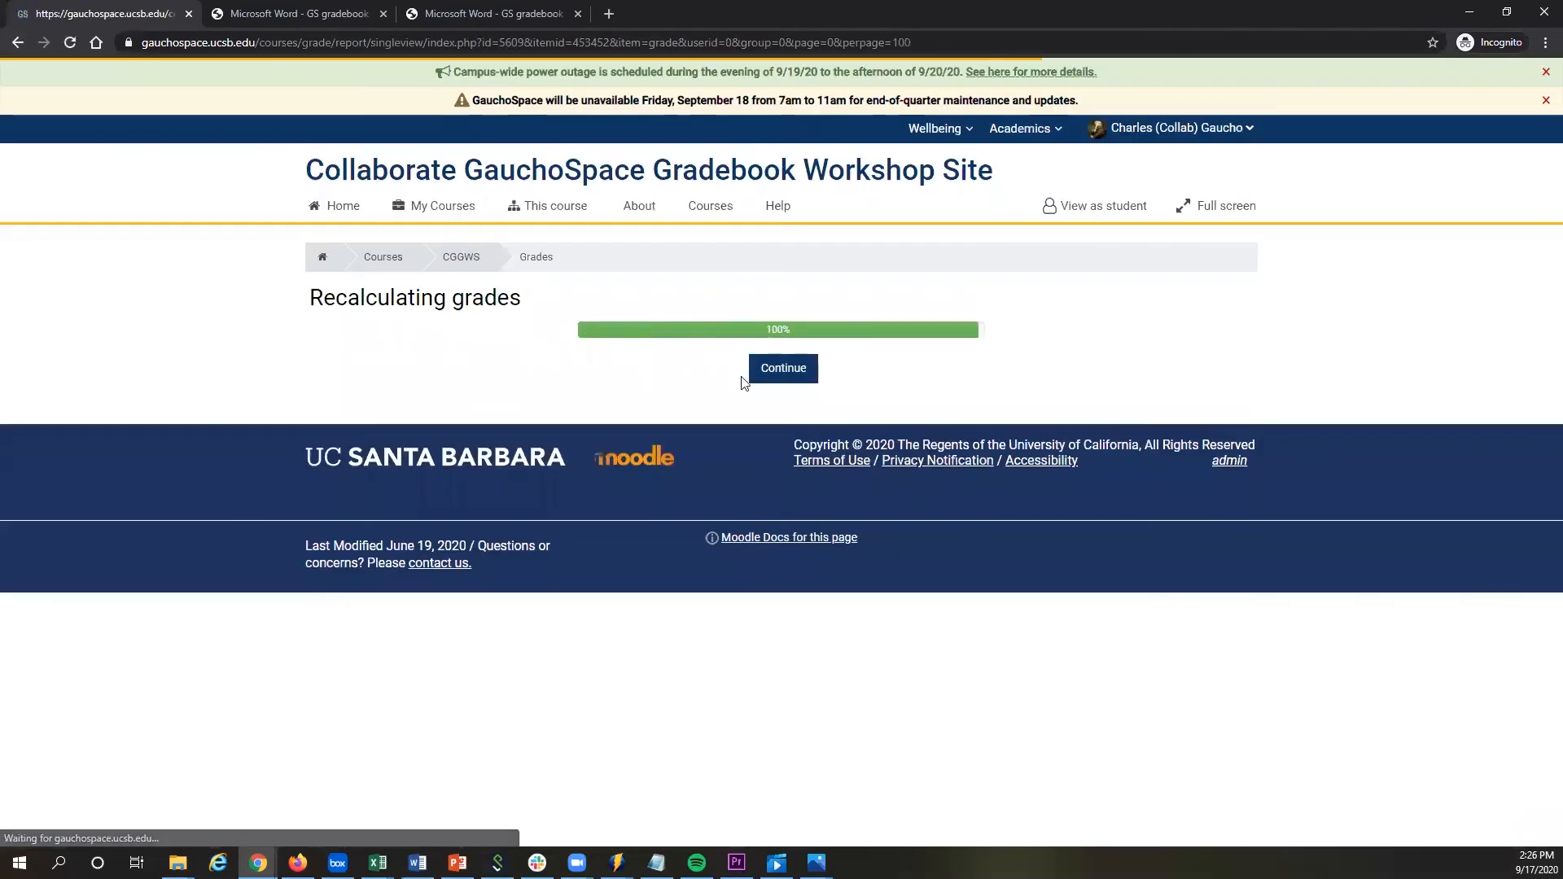
{"action": "left_click", "coordinate": [782, 370]}
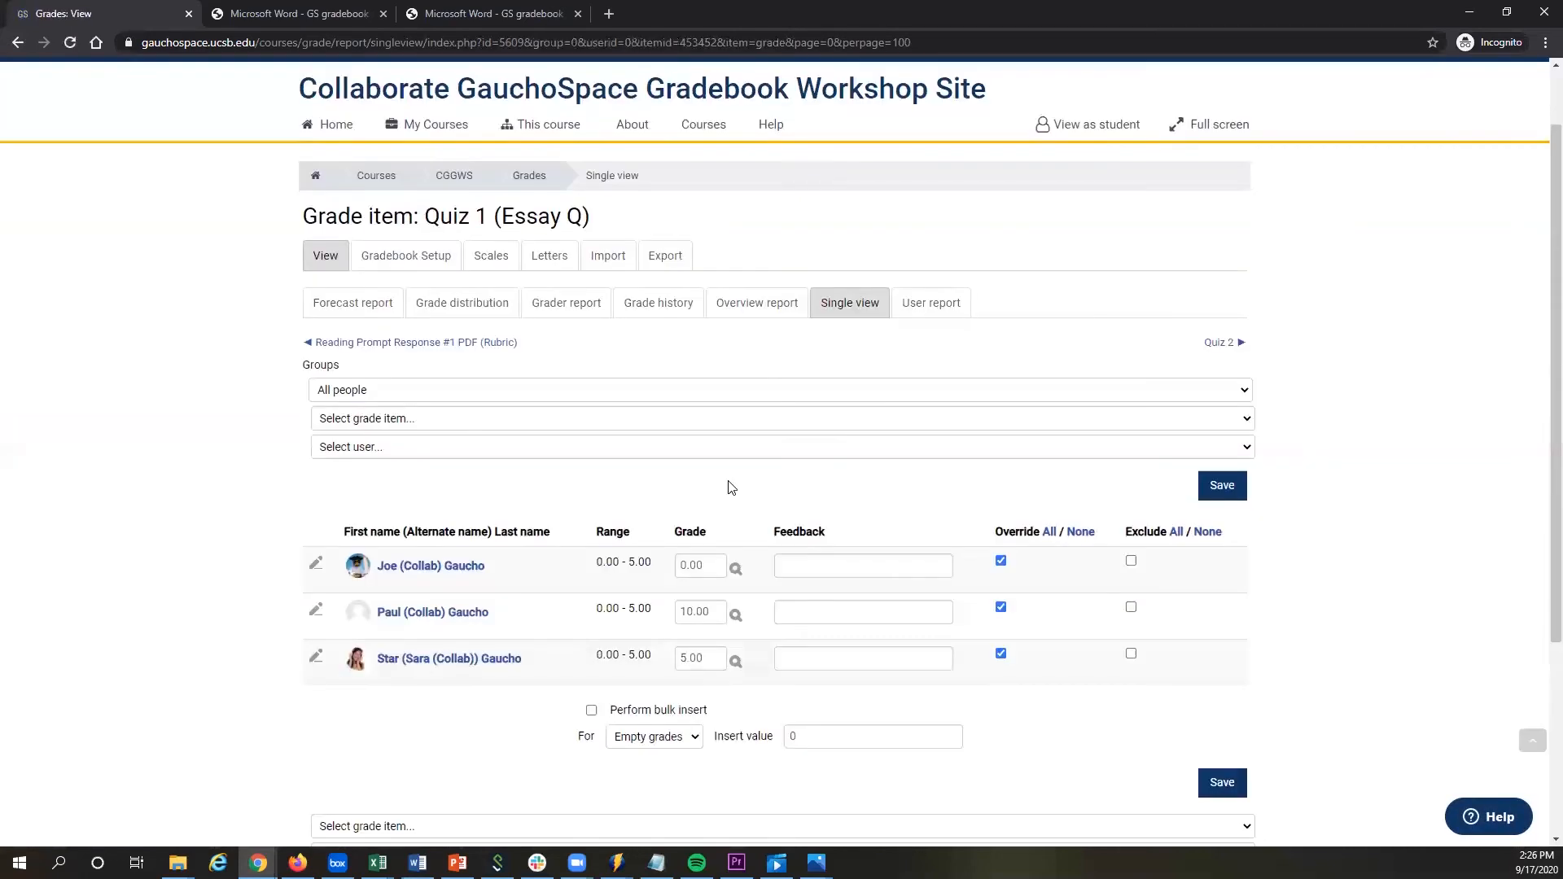
Return to the gradebook setup and review the categories, weights, maximum points and totals.
{"action": "scroll", "coordinate": [917, 491], "scroll_direction": "down", "scroll_amount": 2}
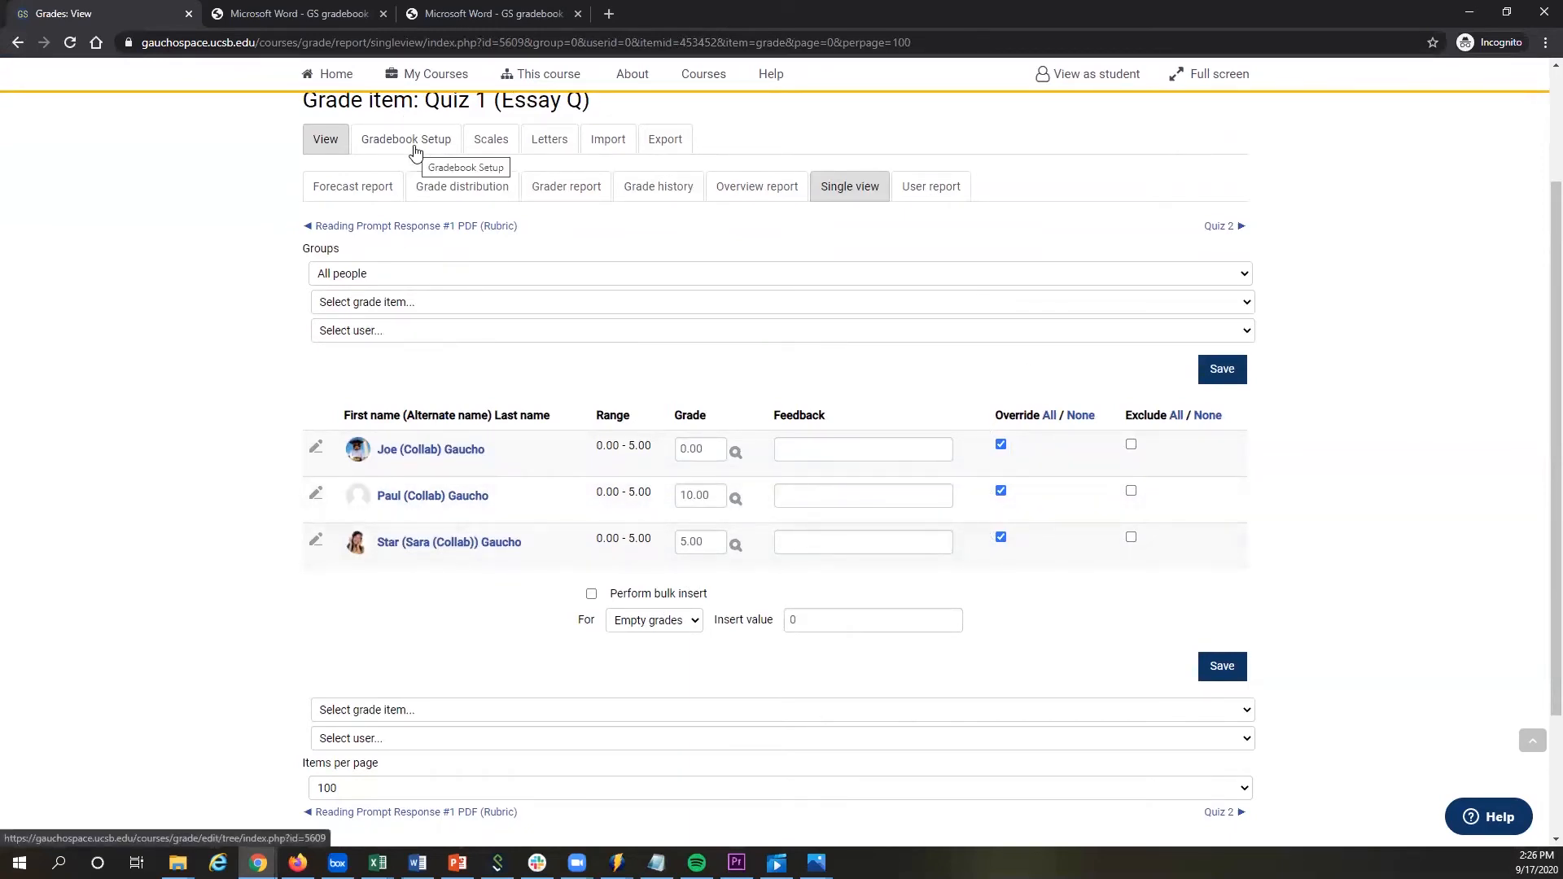
{"action": "left_click", "coordinate": [415, 150]}
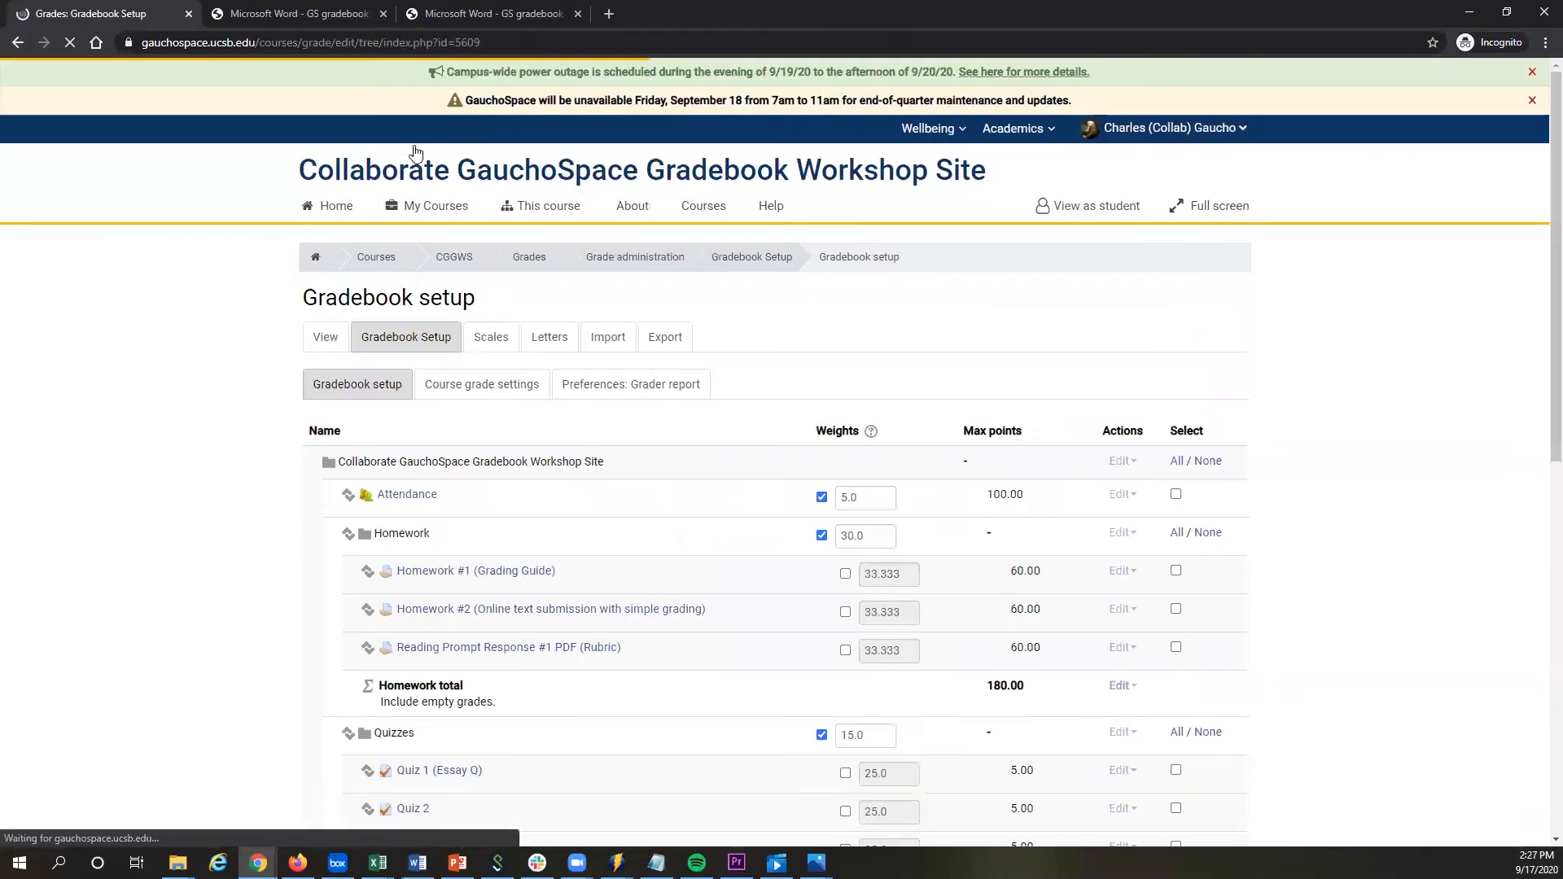
{"action": "scroll", "coordinate": [402, 456], "scroll_direction": "down", "scroll_amount": 3}
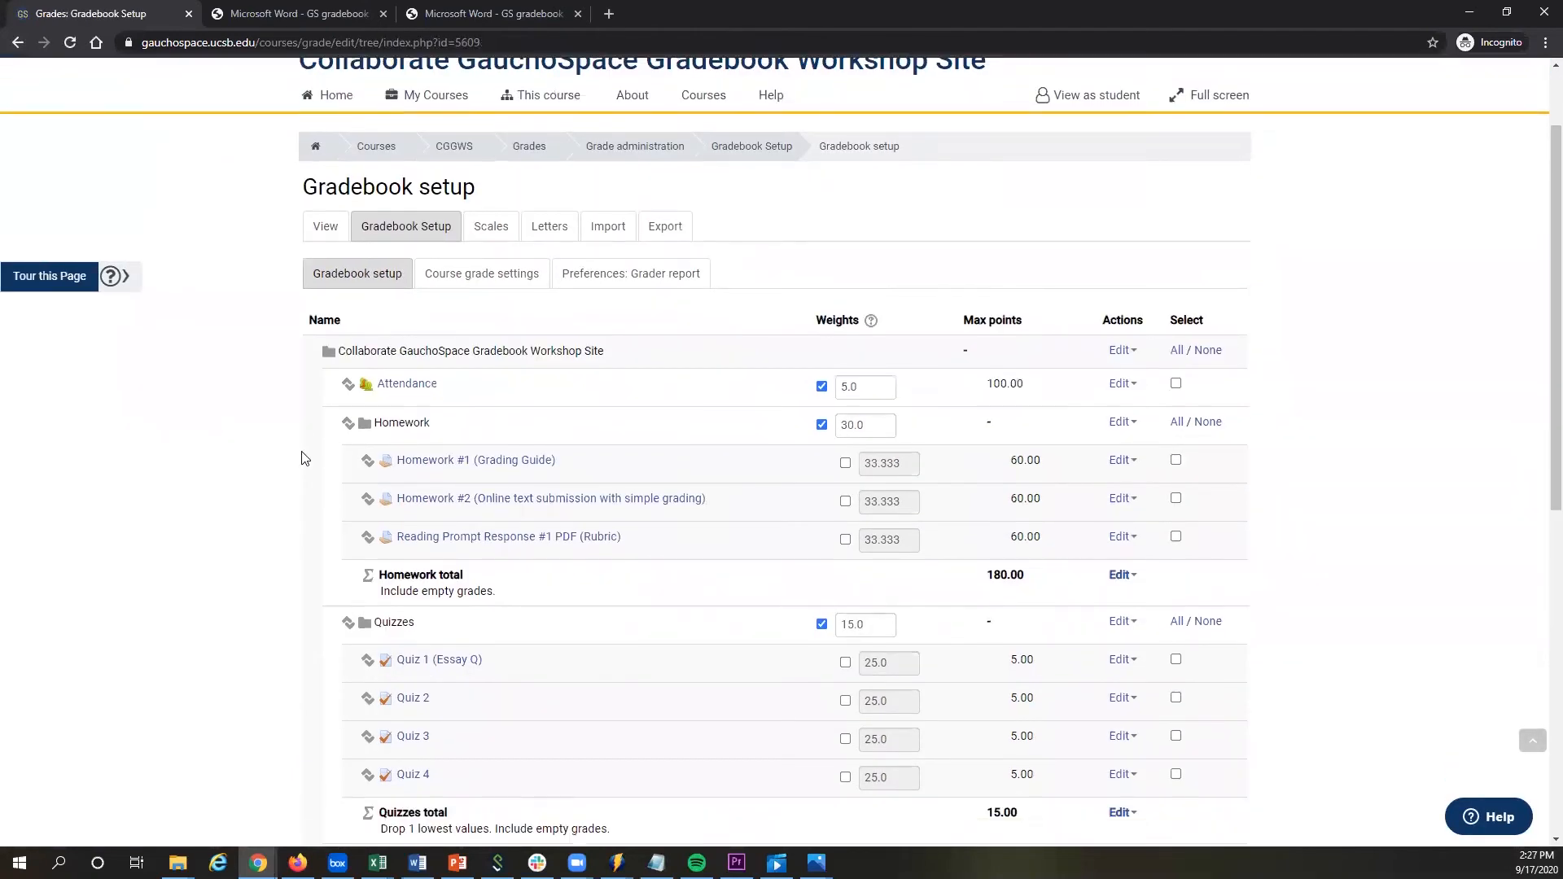
{"action": "scroll", "coordinate": [301, 453], "scroll_direction": "down", "scroll_amount": 1}
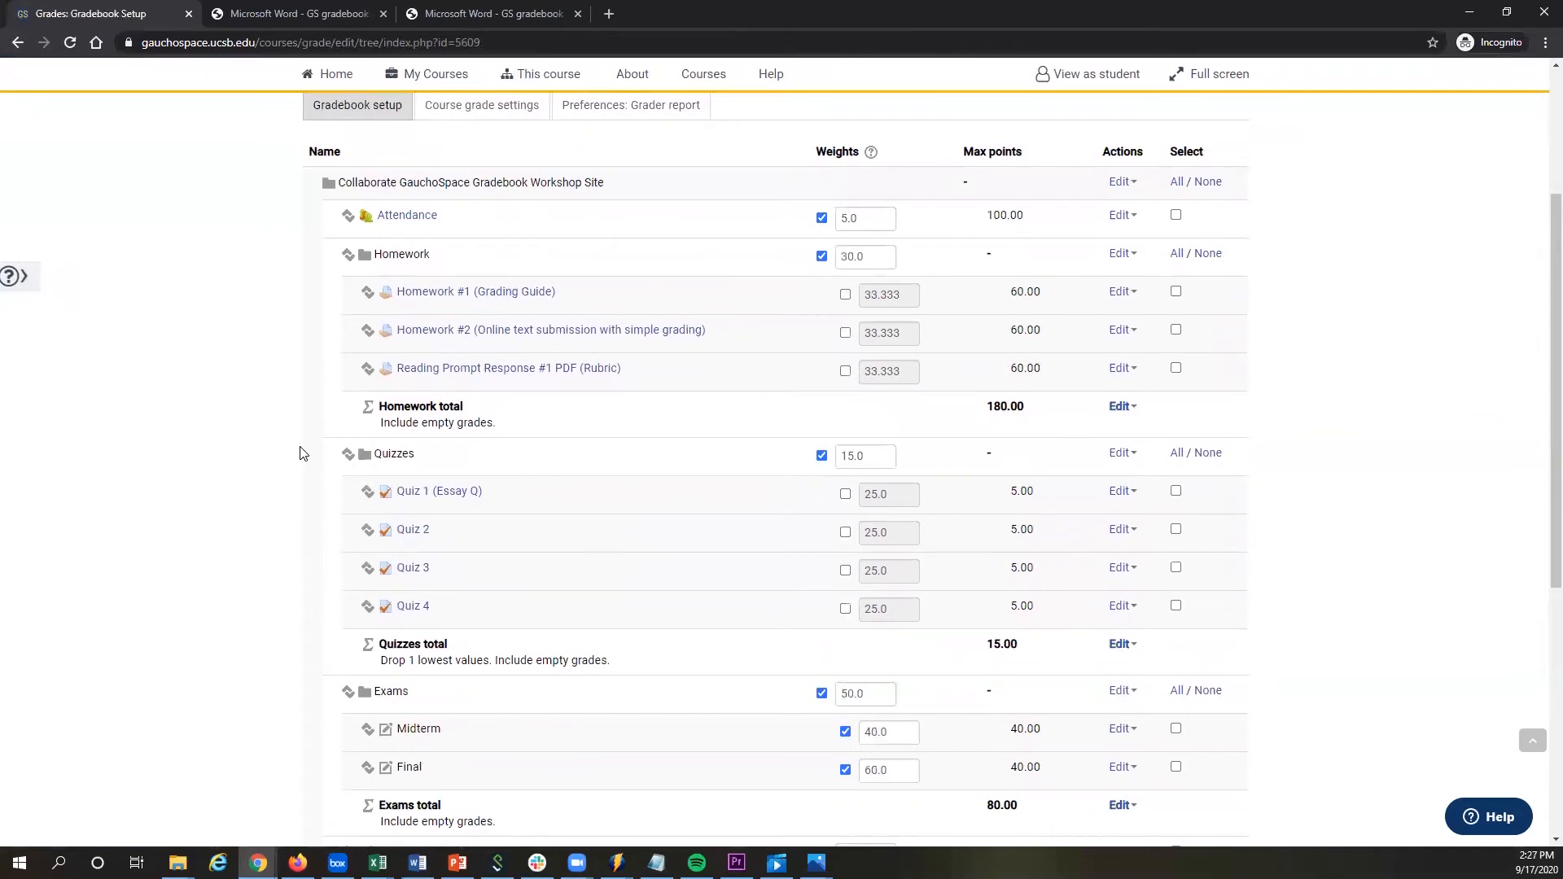
{"action": "scroll", "coordinate": [313, 449], "scroll_direction": "down", "scroll_amount": 1}
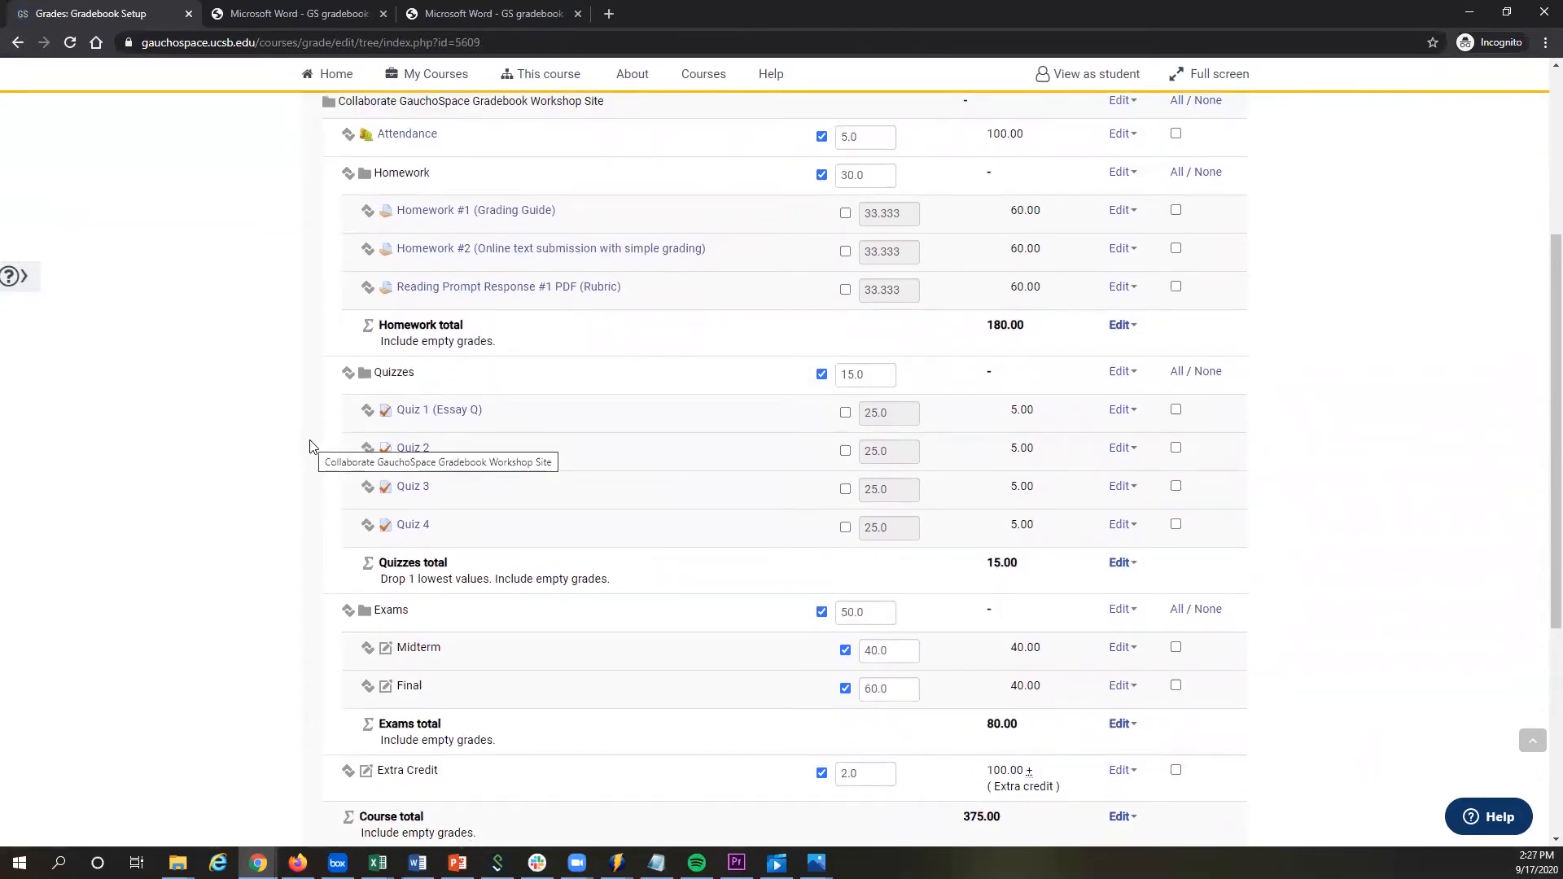
{"action": "scroll", "coordinate": [341, 454], "scroll_direction": "down", "scroll_amount": 1}
{"action": "scroll", "coordinate": [340, 456], "scroll_direction": "up", "scroll_amount": 1}
{"action": "scroll", "coordinate": [328, 450], "scroll_direction": "up", "scroll_amount": 1}
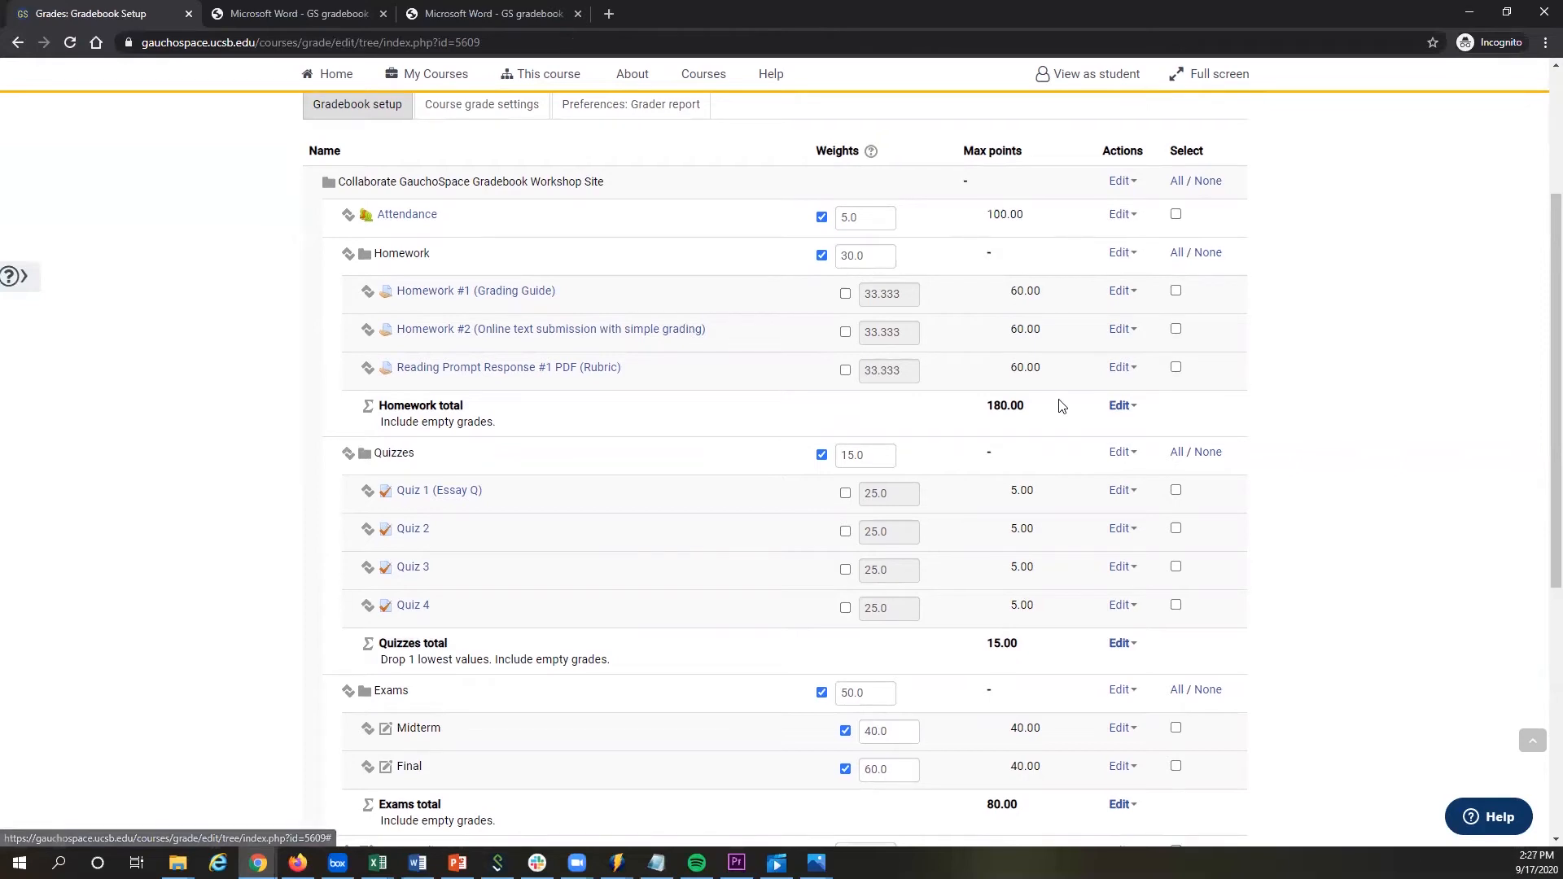
Hide the Final grade item in the Exams category and make it visible again.
{"action": "scroll", "coordinate": [1060, 405], "scroll_direction": "down", "scroll_amount": 1}
{"action": "scroll", "coordinate": [1071, 651], "scroll_direction": "down", "scroll_amount": 1}
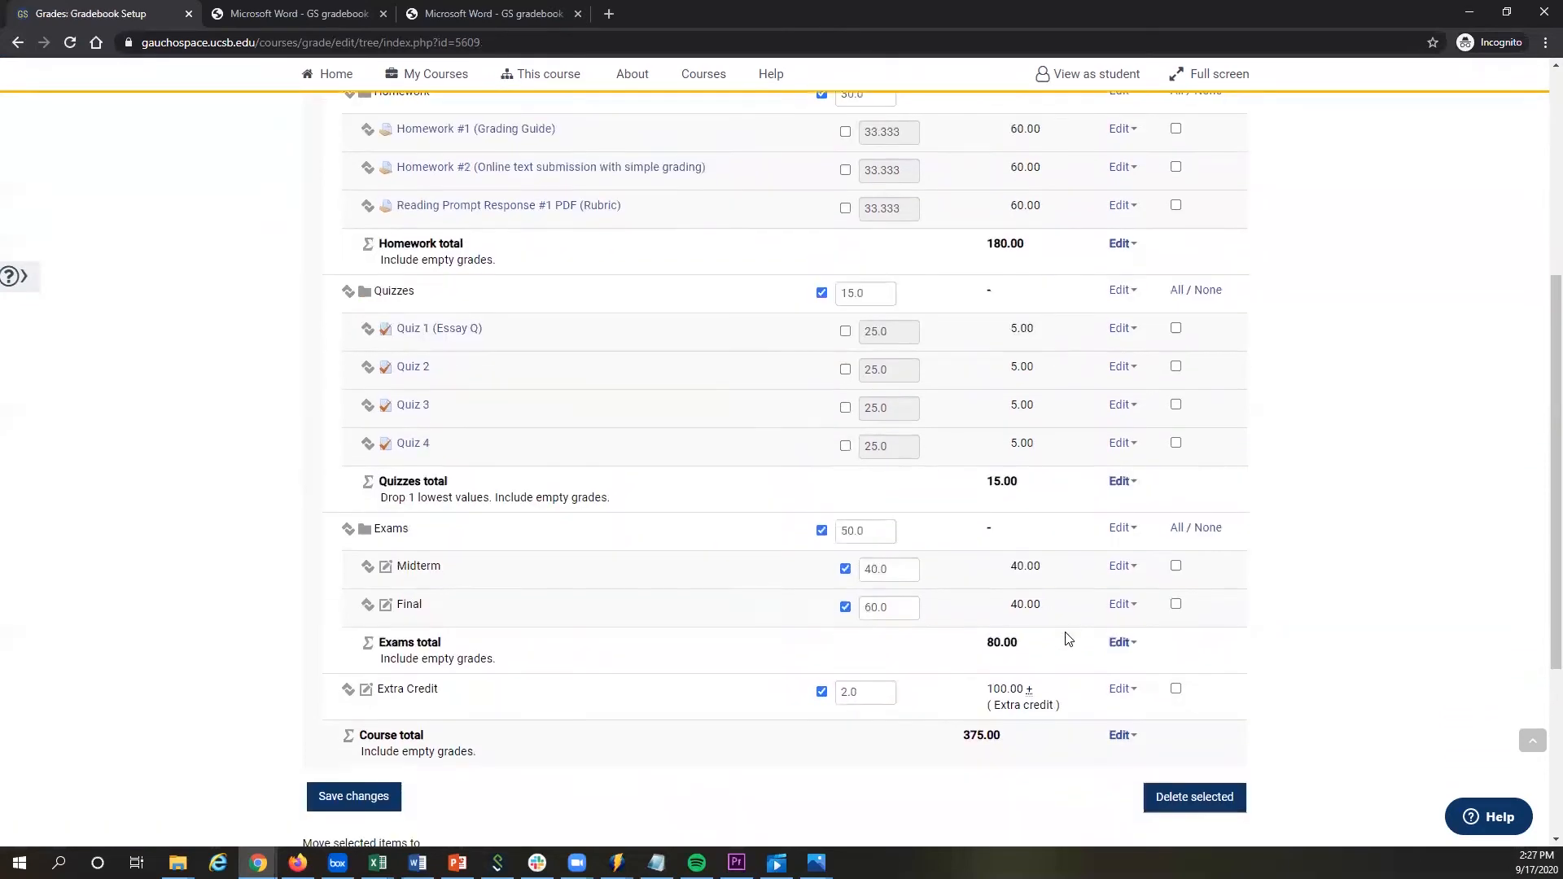
{"action": "left_click", "coordinate": [1122, 606]}
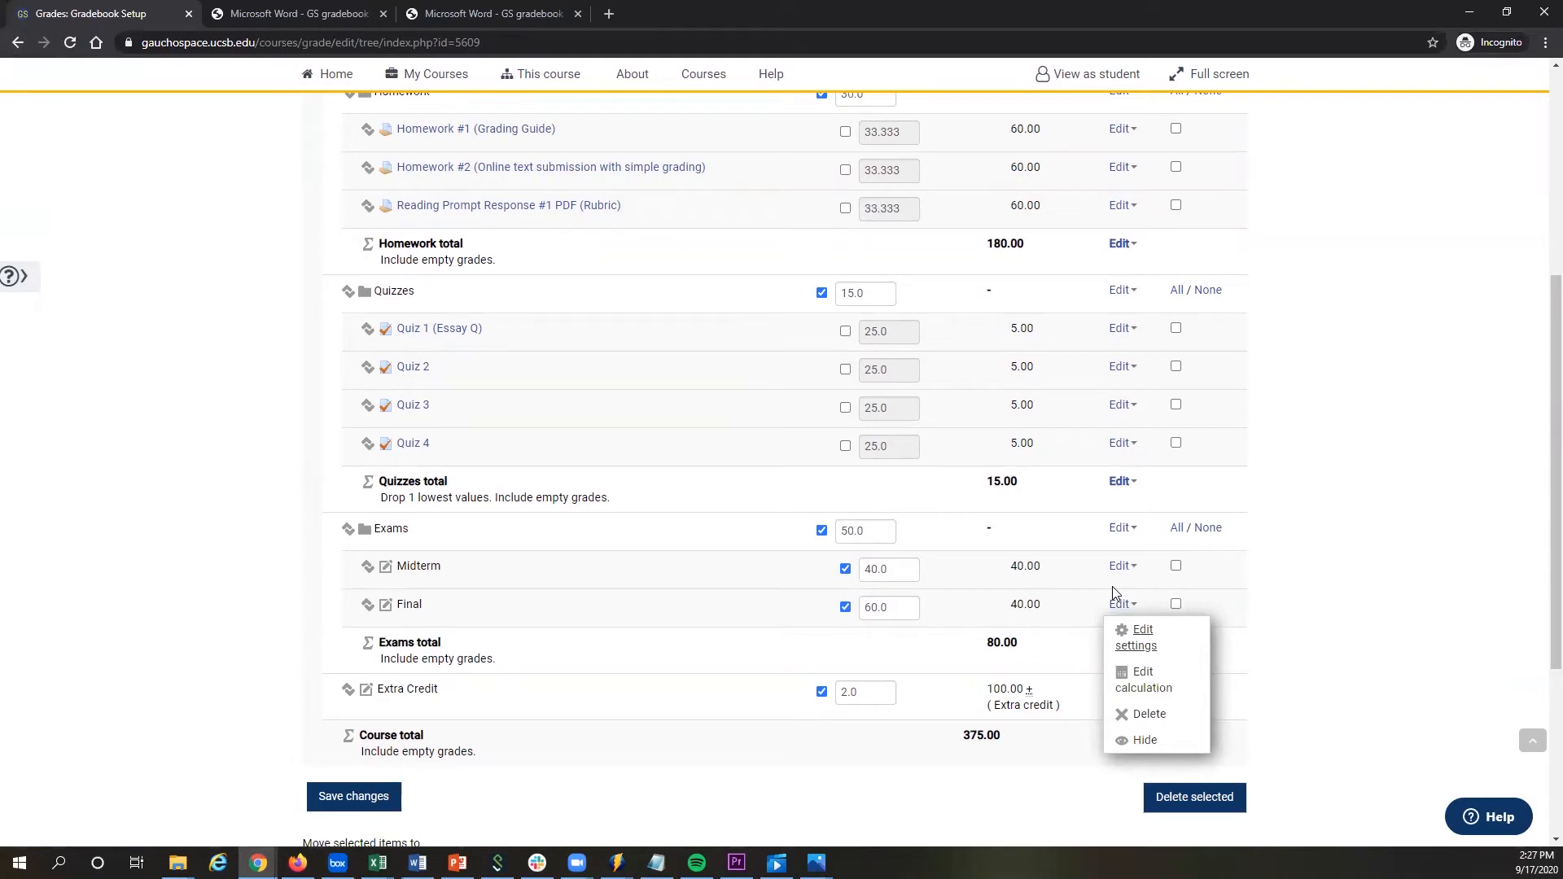
{"action": "left_click", "coordinate": [1125, 743]}
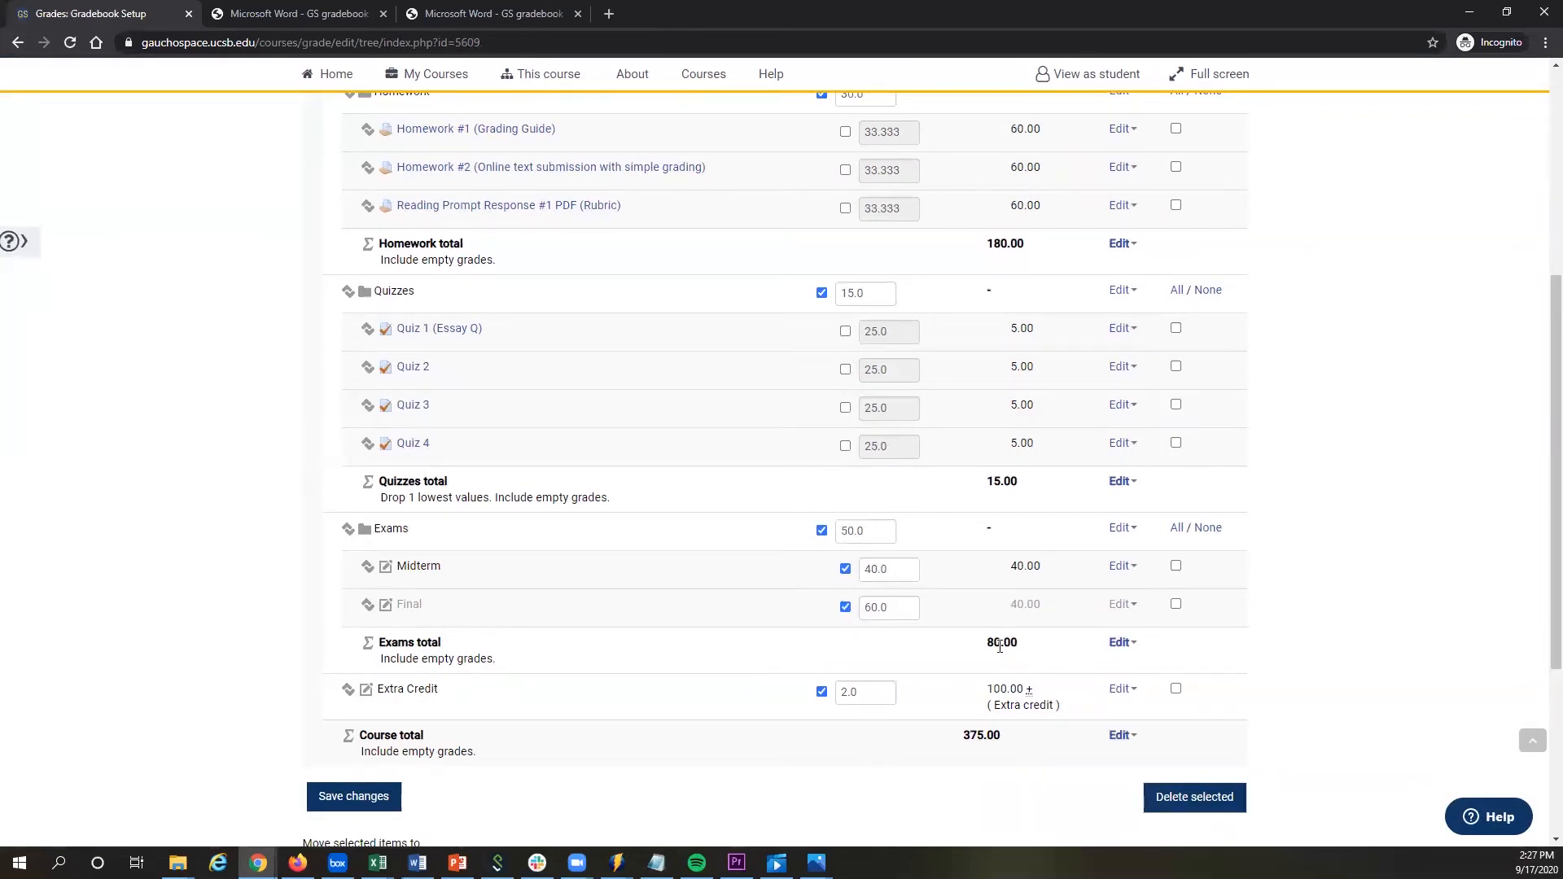
{"action": "left_click", "coordinate": [1120, 607]}
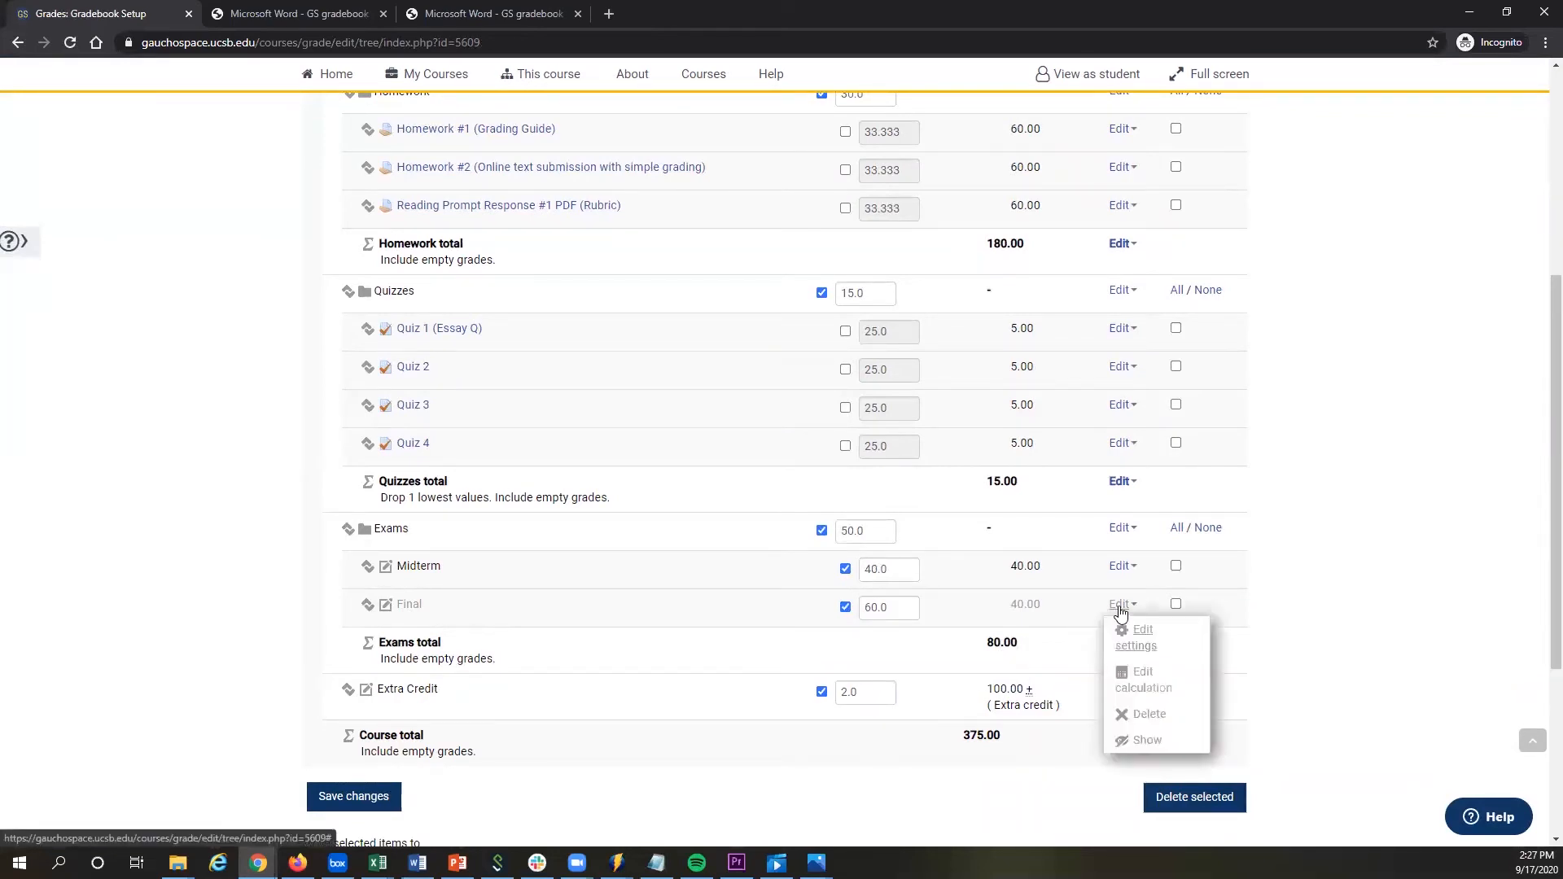
{"action": "left_click", "coordinate": [1140, 740]}
{"action": "scroll", "coordinate": [956, 666], "scroll_direction": "down", "scroll_amount": 2}
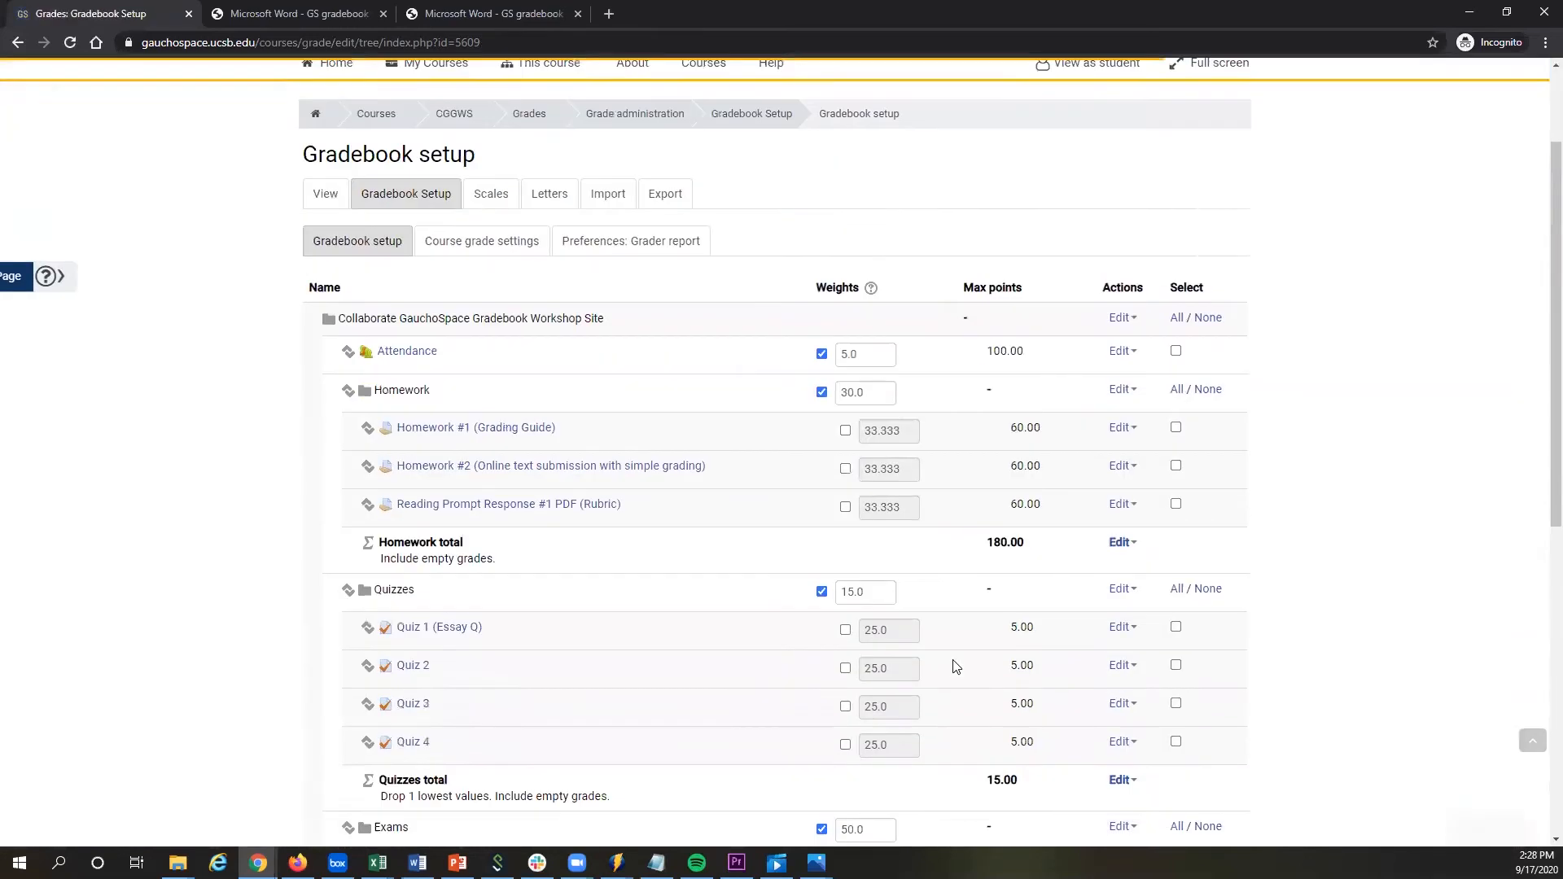
{"action": "scroll", "coordinate": [952, 665], "scroll_direction": "down", "scroll_amount": 4}
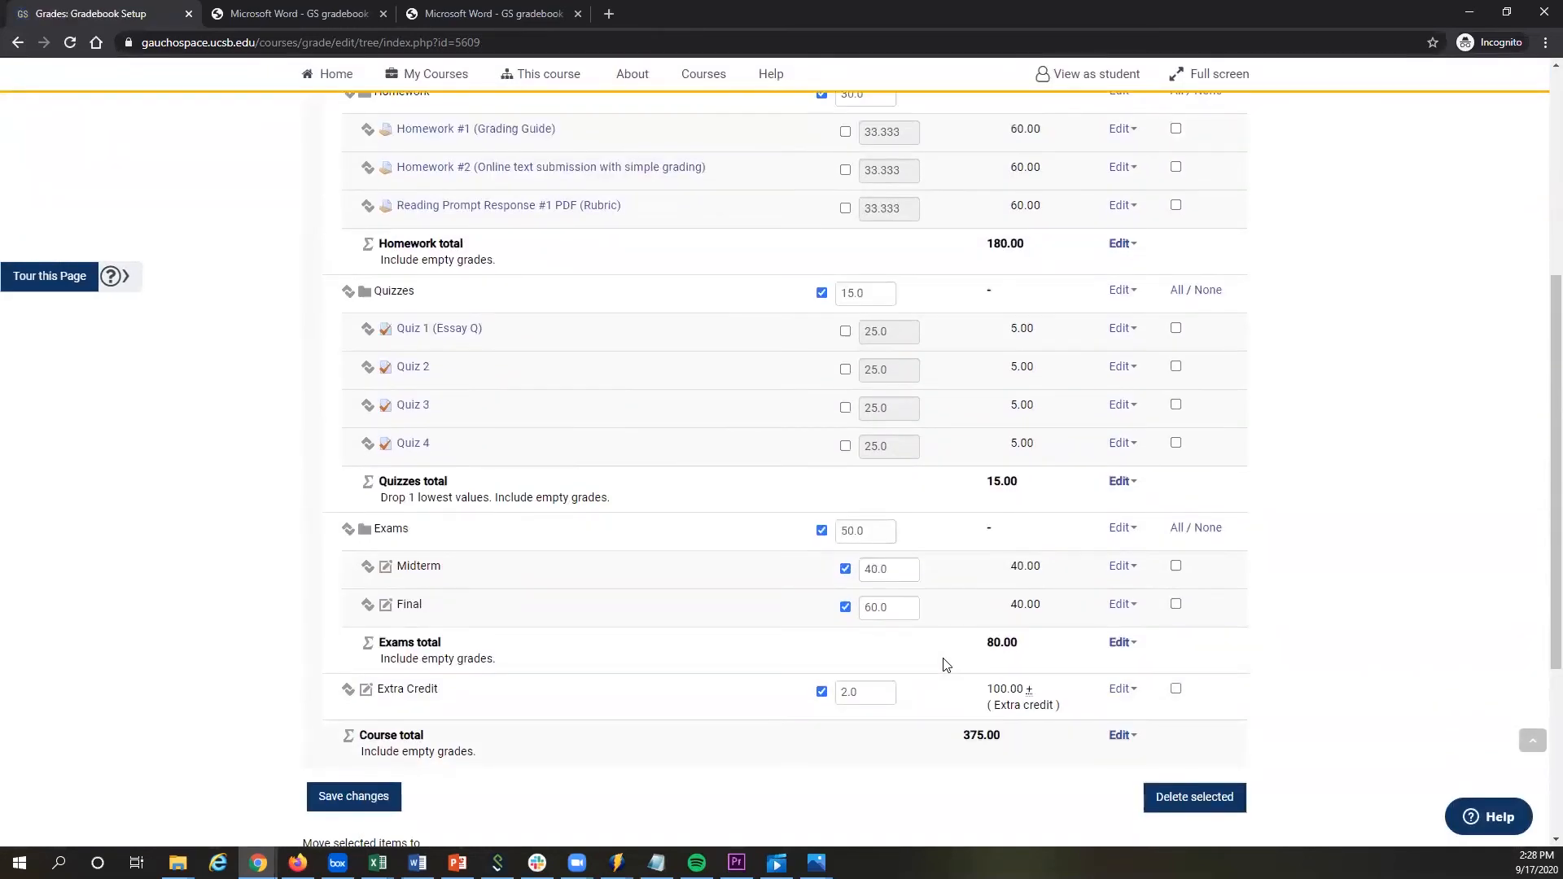
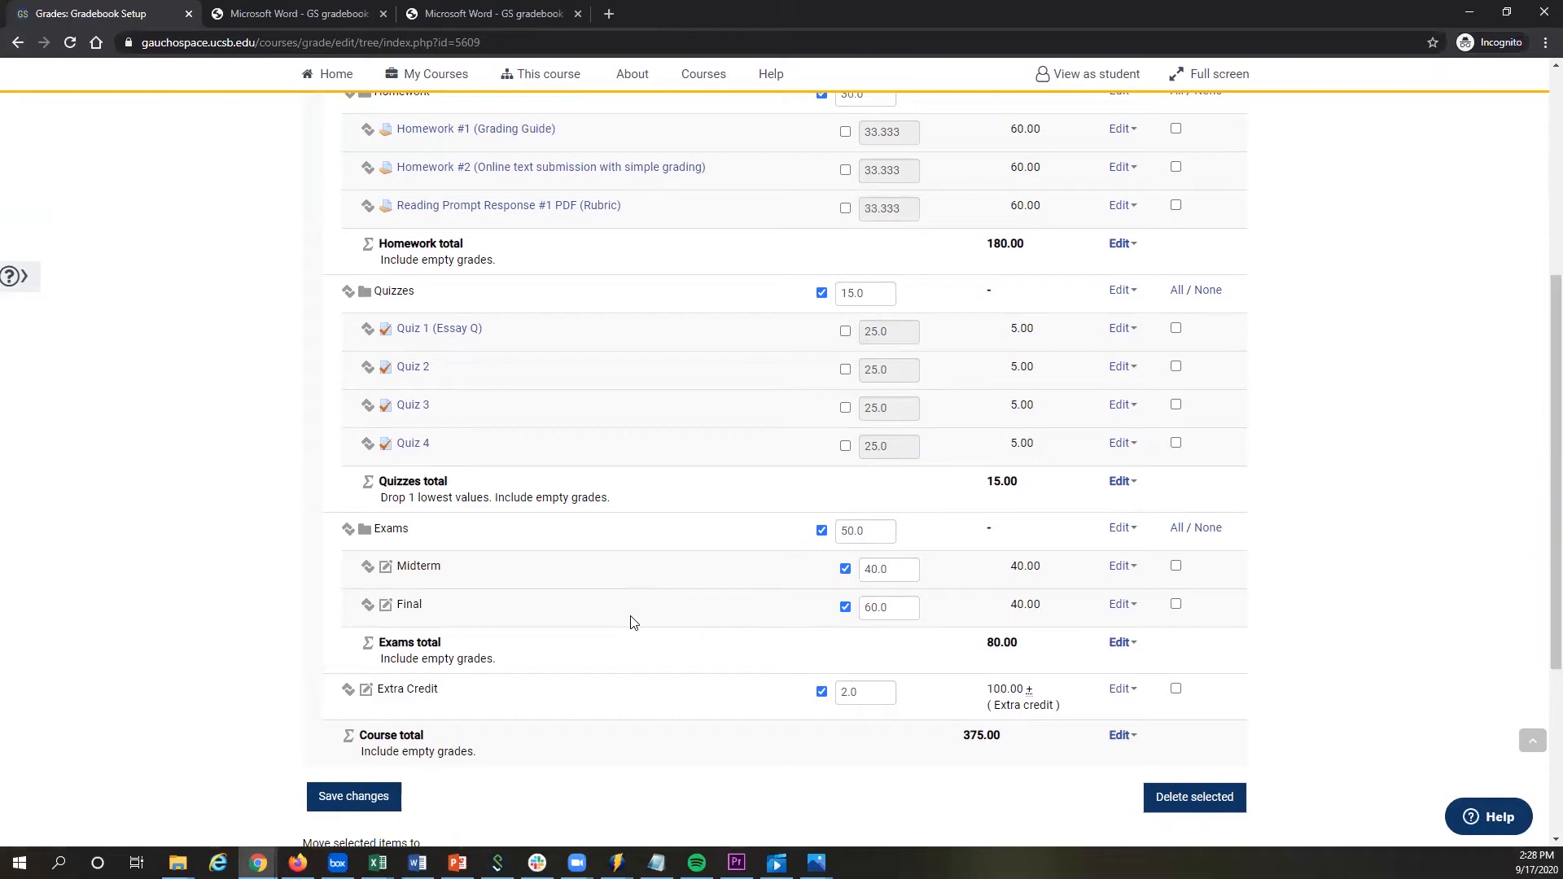
Open the Forecast report from the gradebook views and look over its grade items.
{"action": "scroll", "coordinate": [631, 623], "scroll_direction": "up", "scroll_amount": 1}
{"action": "scroll", "coordinate": [631, 623], "scroll_direction": "down", "scroll_amount": 2}
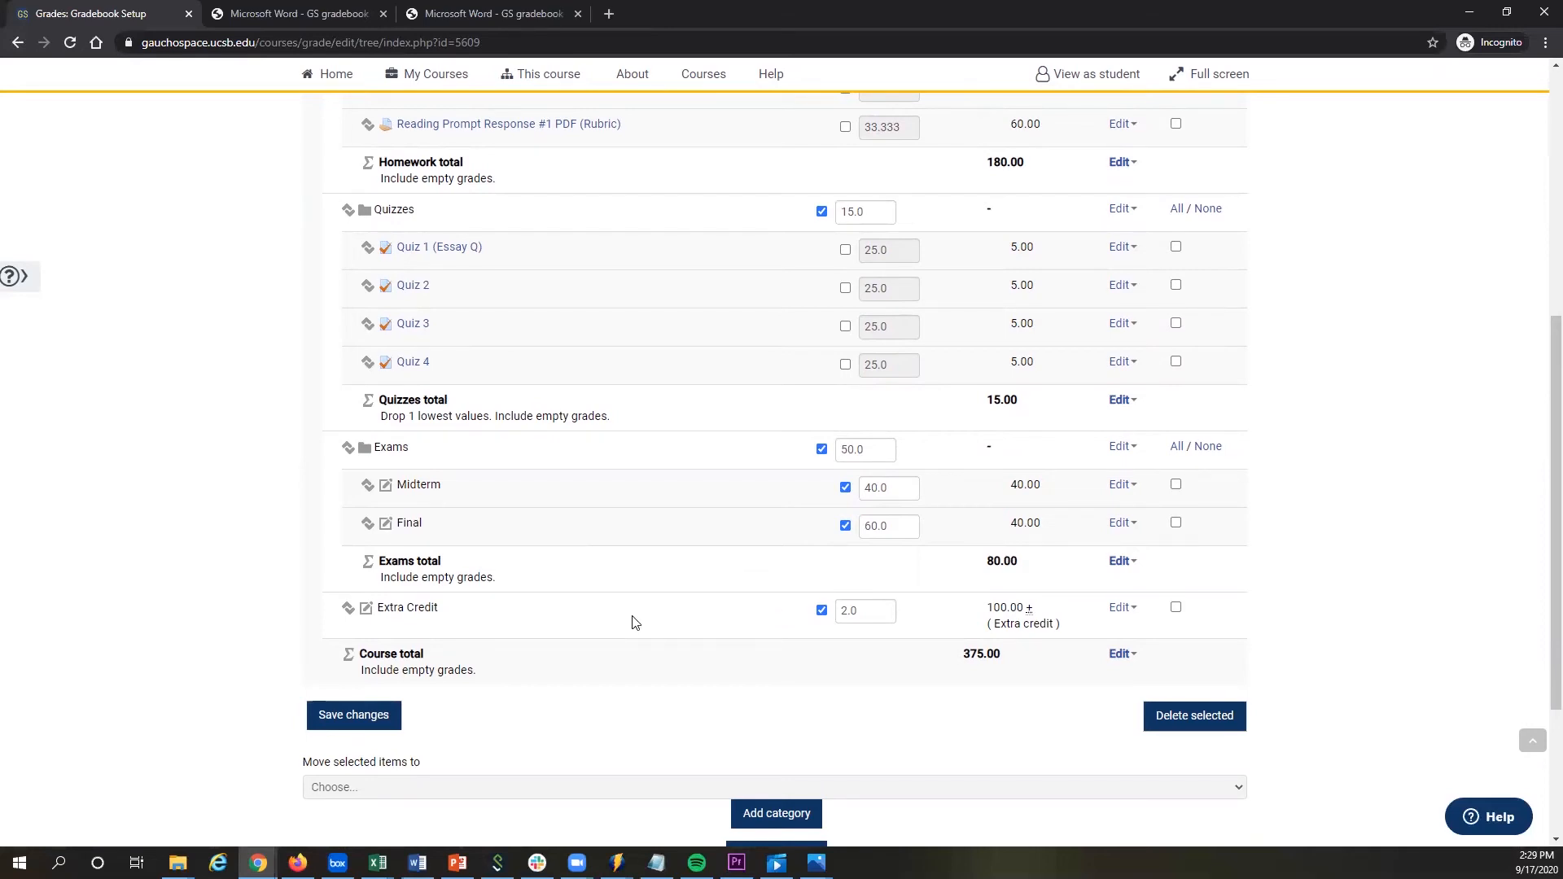
{"action": "scroll", "coordinate": [635, 624], "scroll_direction": "up", "scroll_amount": 2}
{"action": "scroll", "coordinate": [630, 621], "scroll_direction": "up", "scroll_amount": 3}
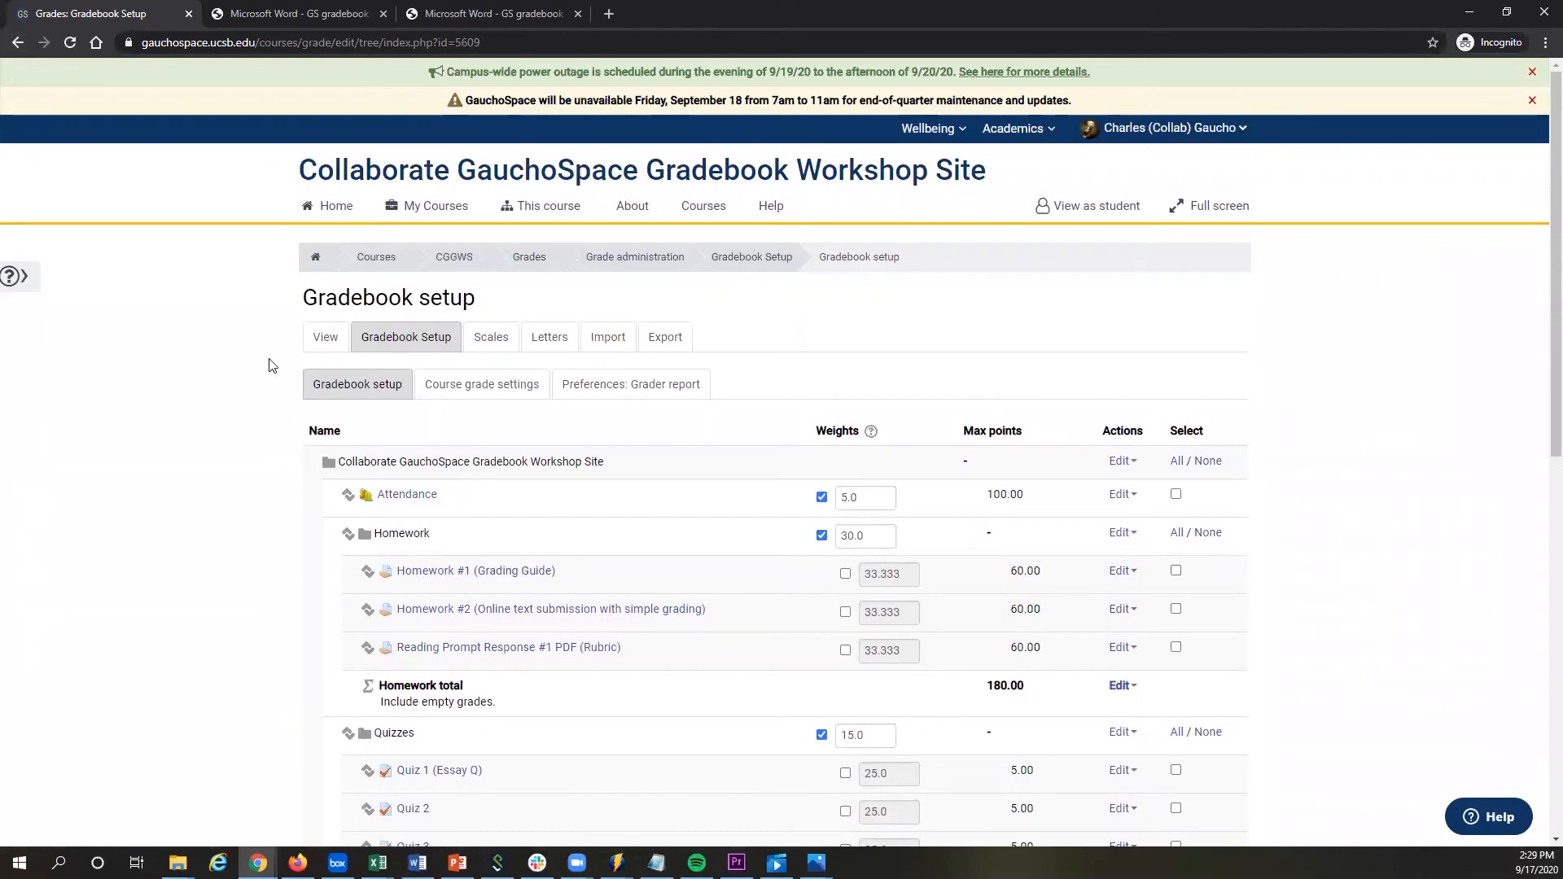
{"action": "left_click", "coordinate": [325, 342]}
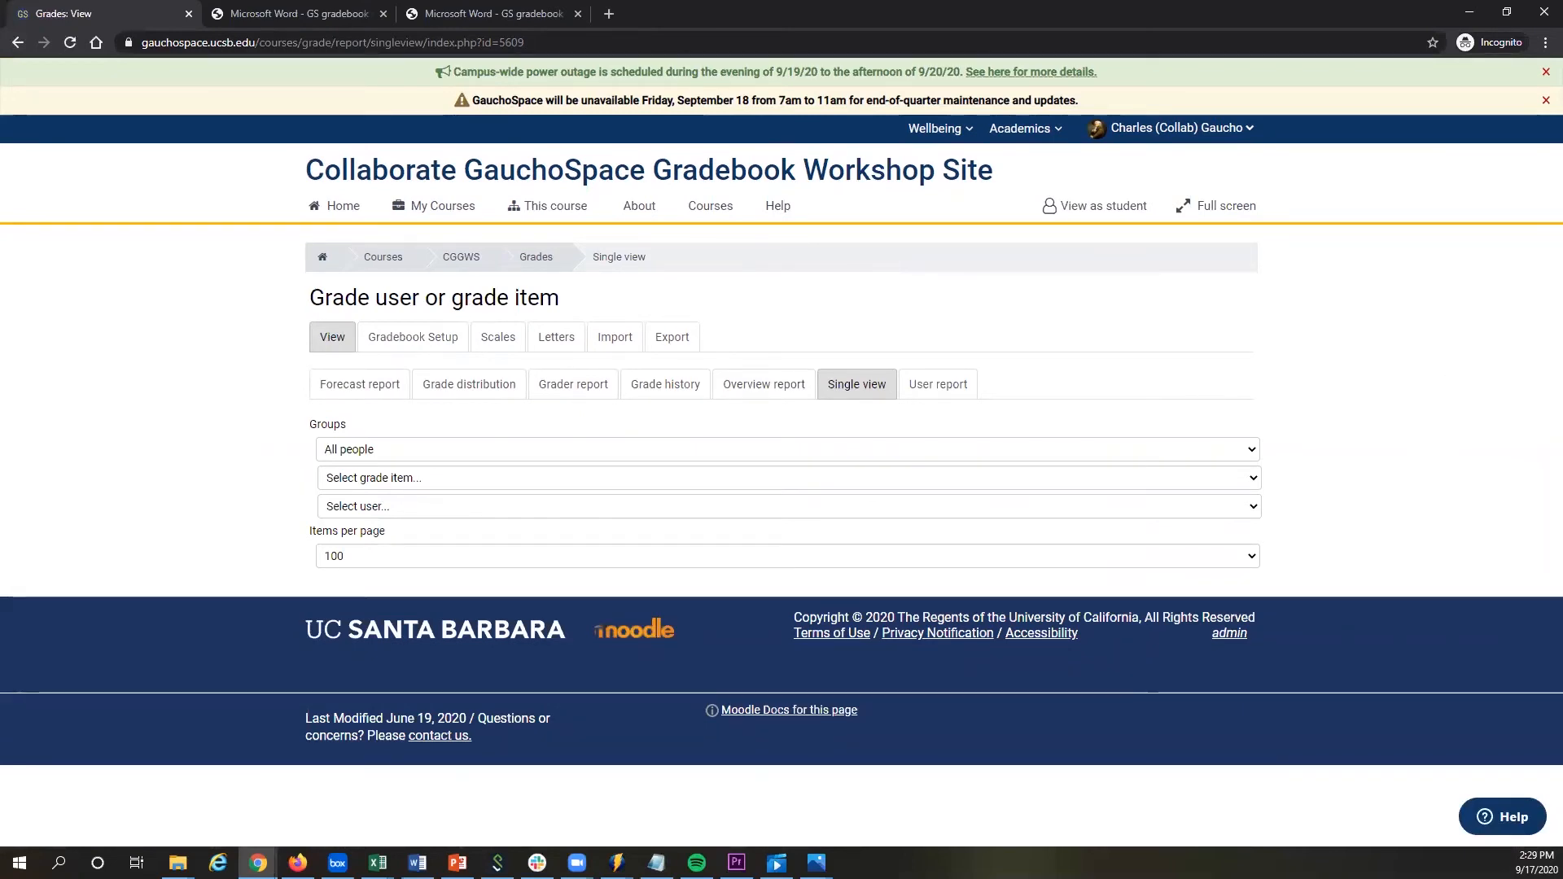
{"action": "left_click", "coordinate": [358, 393]}
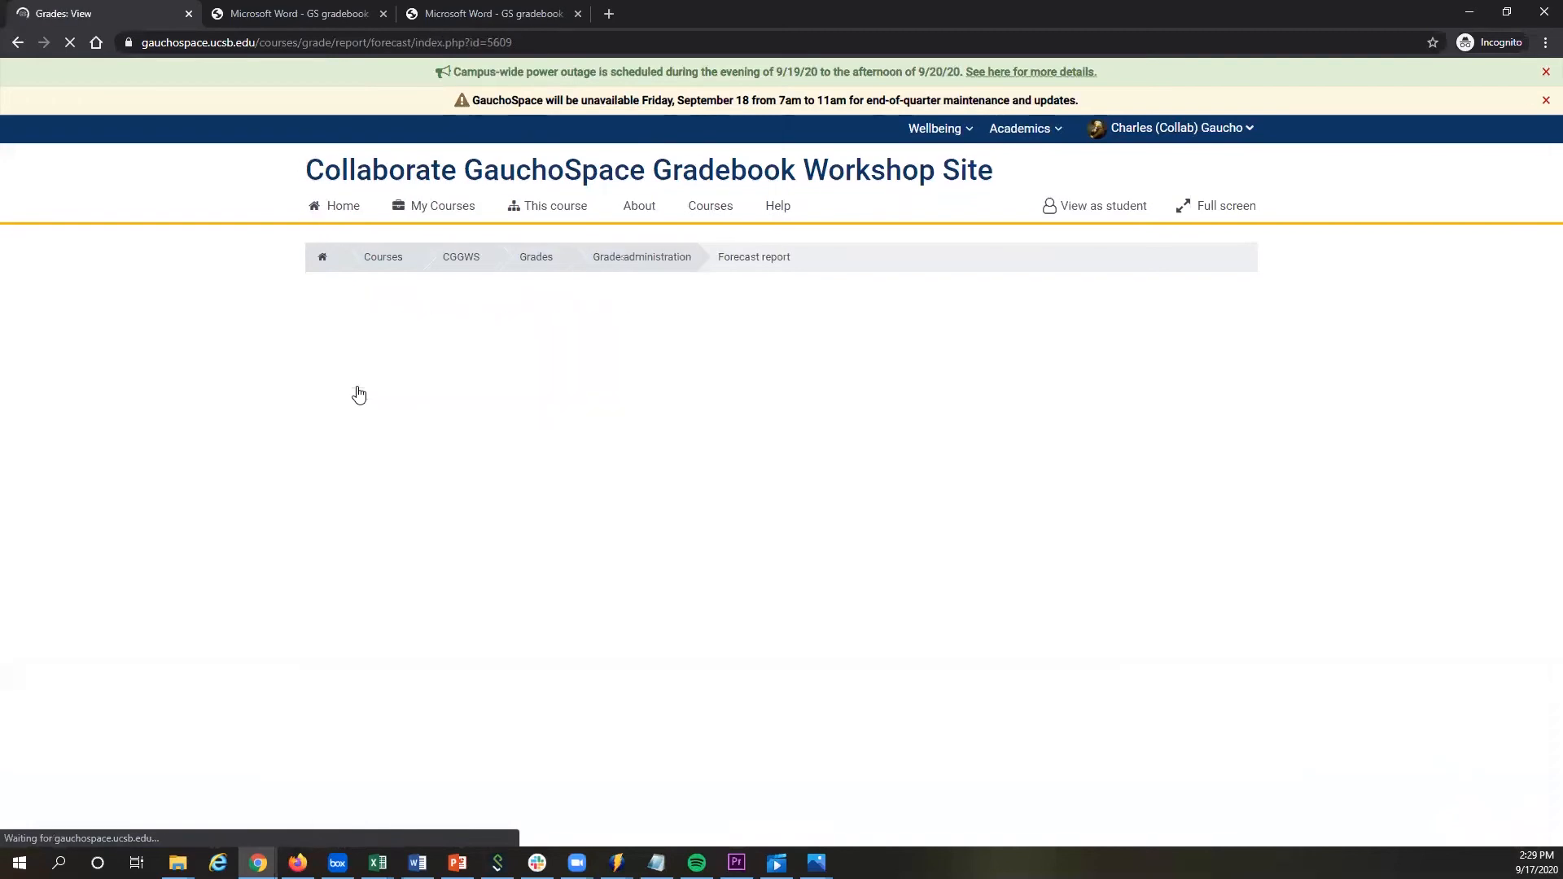
{"action": "scroll", "coordinate": [268, 431], "scroll_direction": "down", "scroll_amount": 1}
{"action": "scroll", "coordinate": [268, 430], "scroll_direction": "down", "scroll_amount": 3}
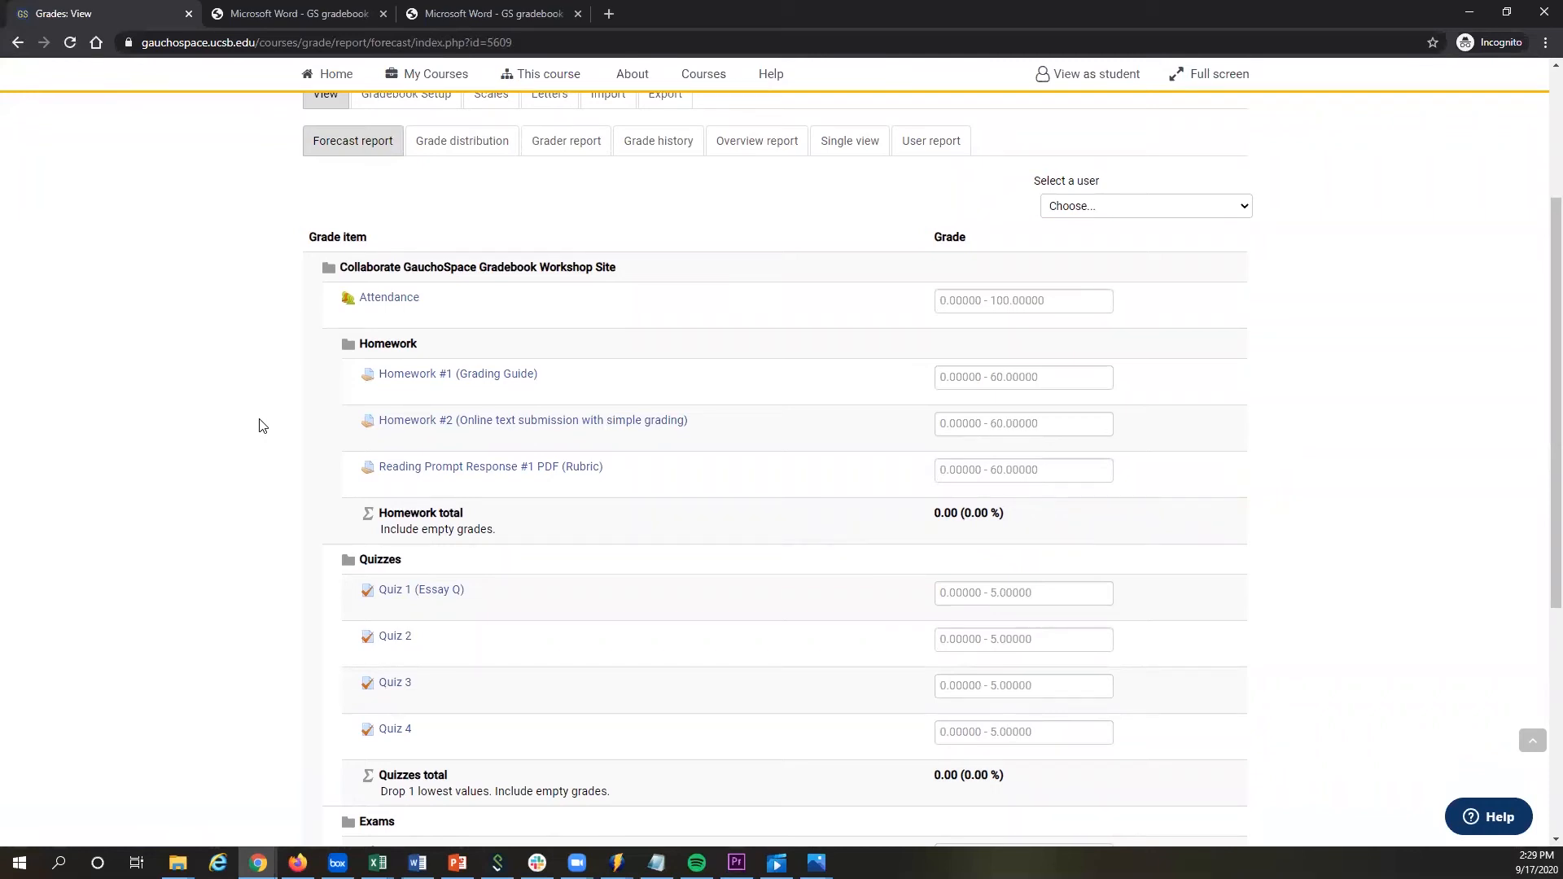
Load a single student's forecast report and find the grade items that are still empty.
{"action": "left_click", "coordinate": [989, 300]}
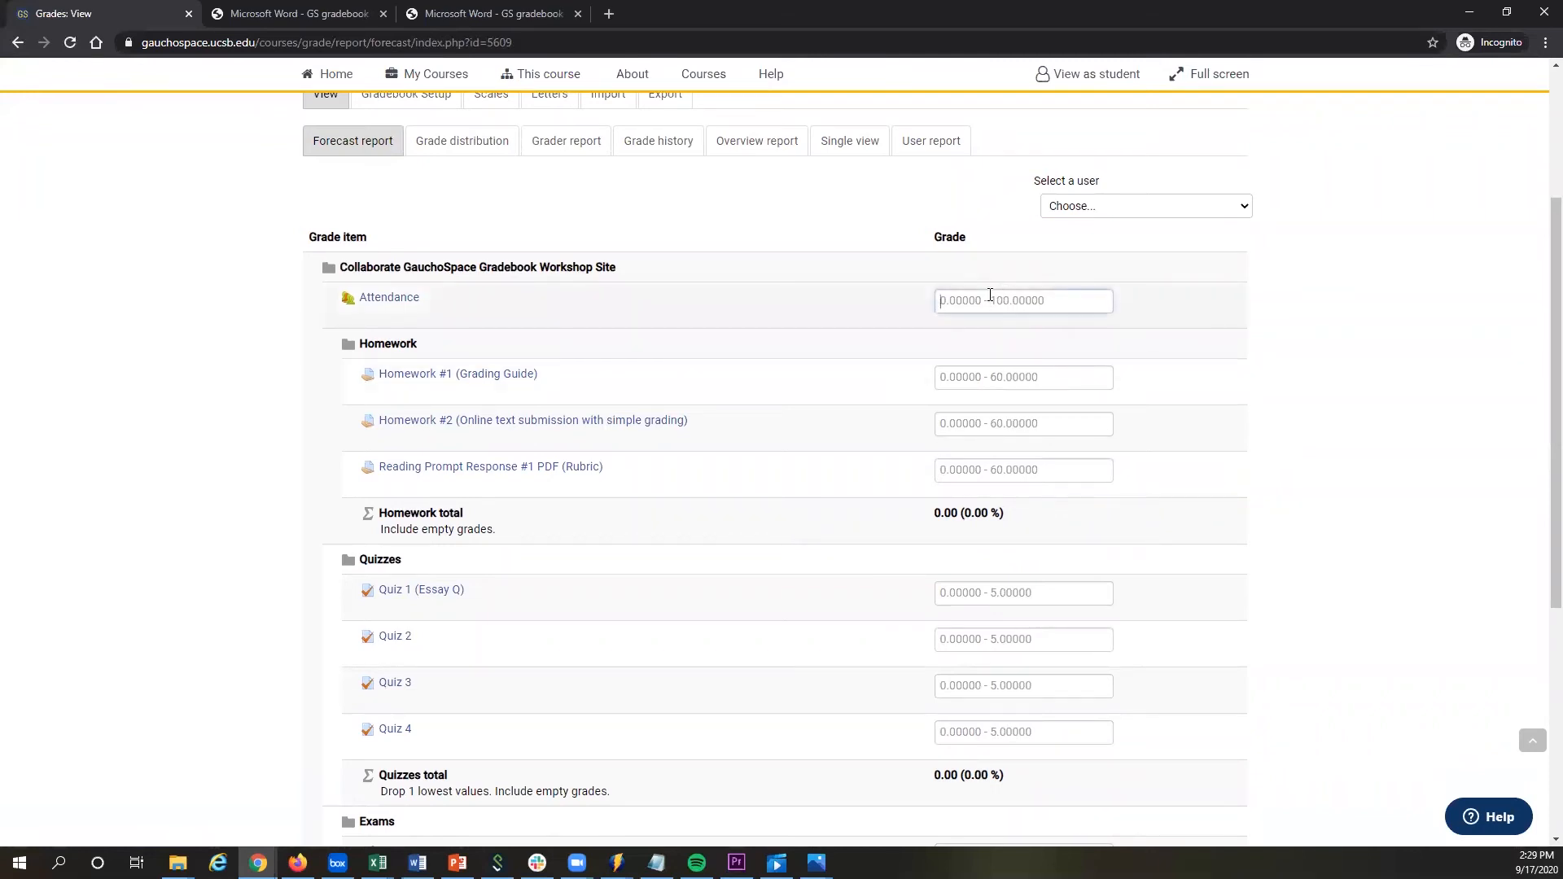
{"action": "scroll", "coordinate": [1001, 298], "scroll_direction": "down", "scroll_amount": 1}
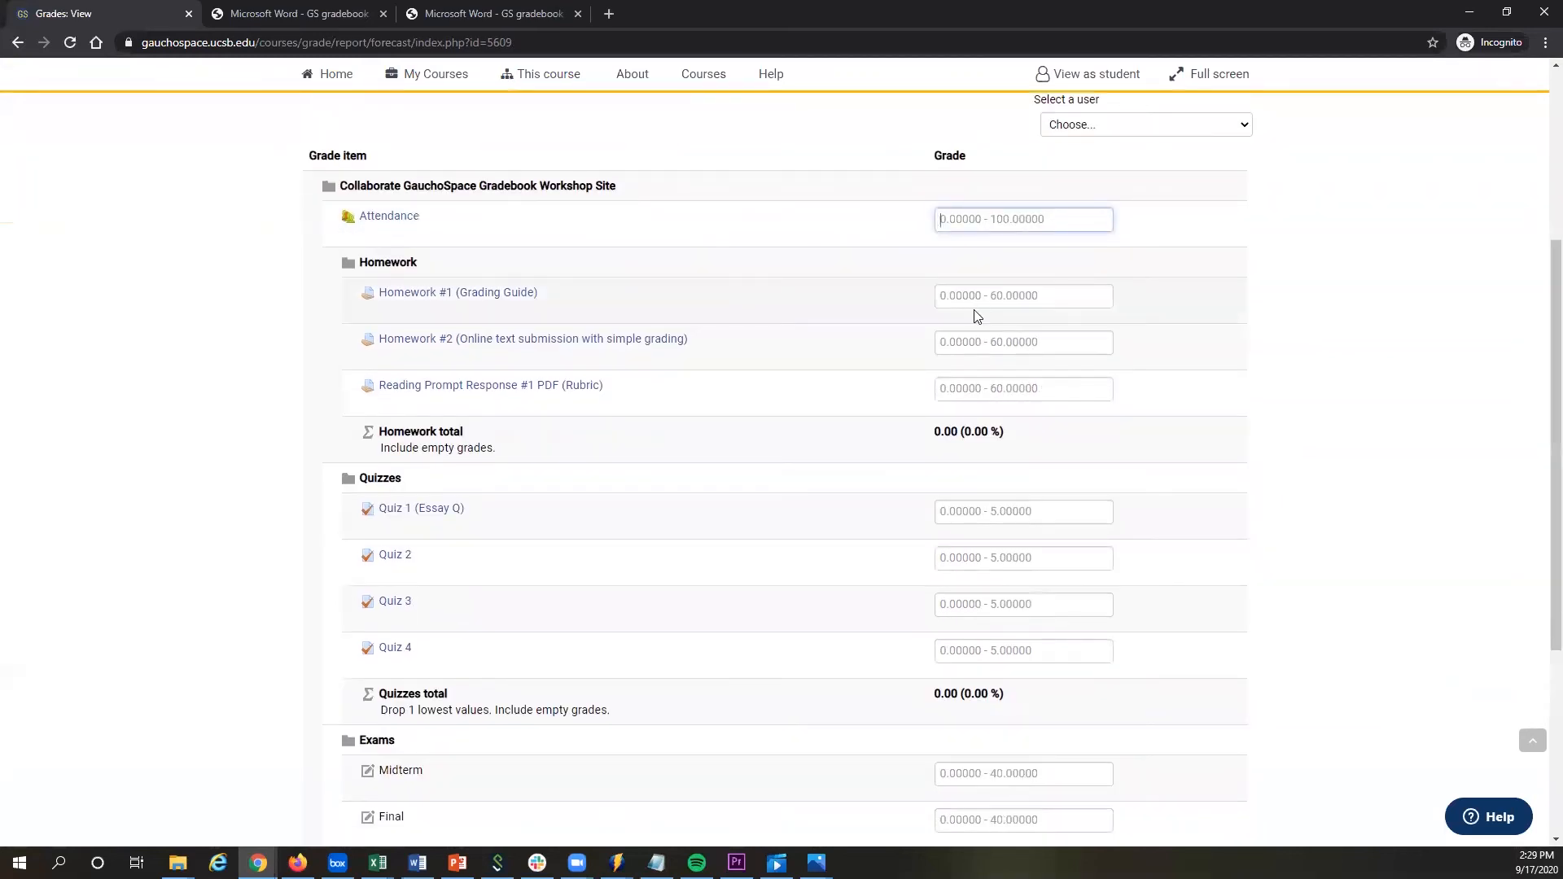
{"action": "scroll", "coordinate": [1059, 289], "scroll_direction": "up", "scroll_amount": 2}
{"action": "left_click", "coordinate": [1069, 291]}
{"action": "left_click", "coordinate": [1087, 319]}
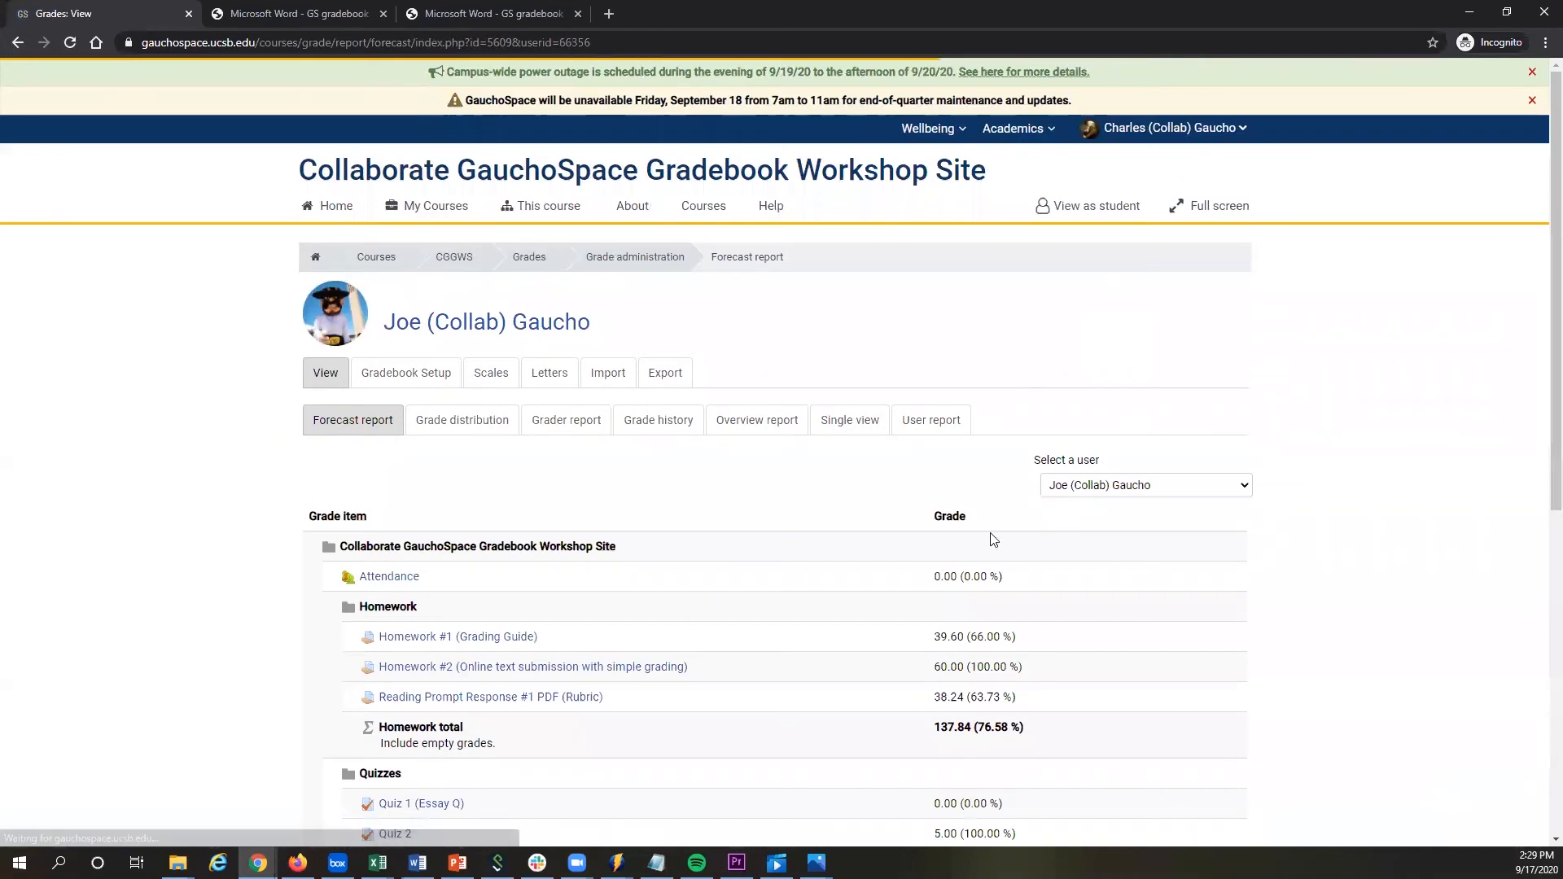
{"action": "scroll", "coordinate": [948, 579], "scroll_direction": "down", "scroll_amount": 3}
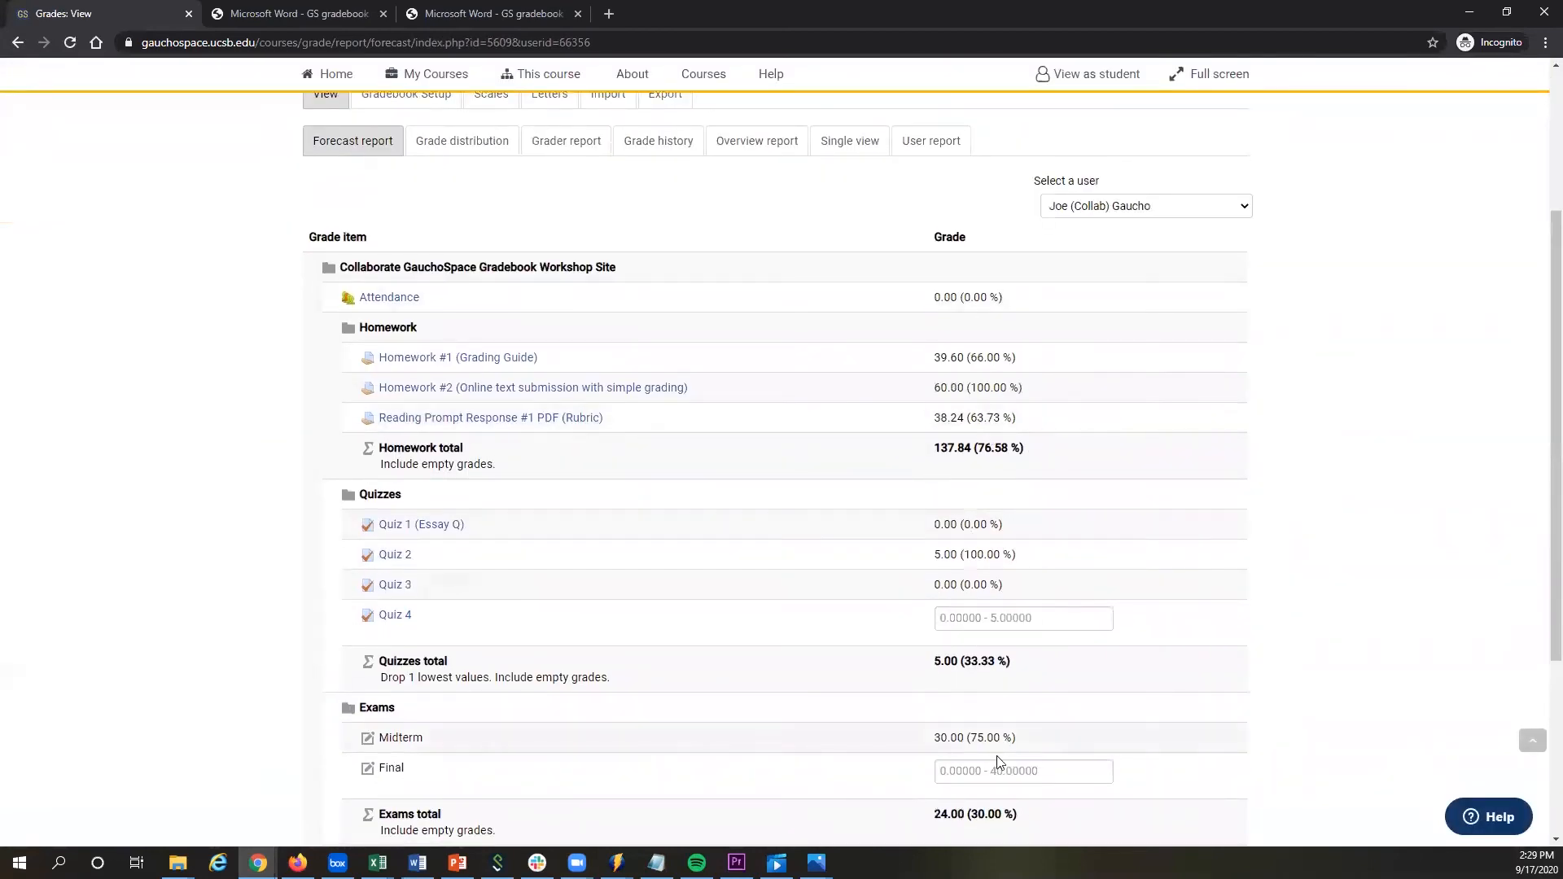
{"action": "scroll", "coordinate": [956, 606], "scroll_direction": "down", "scroll_amount": 2}
Forecast the student's course total with 5 for Quiz 4, 40 for the Final and 100 for Extra Credit.
{"action": "left_click", "coordinate": [981, 457]}
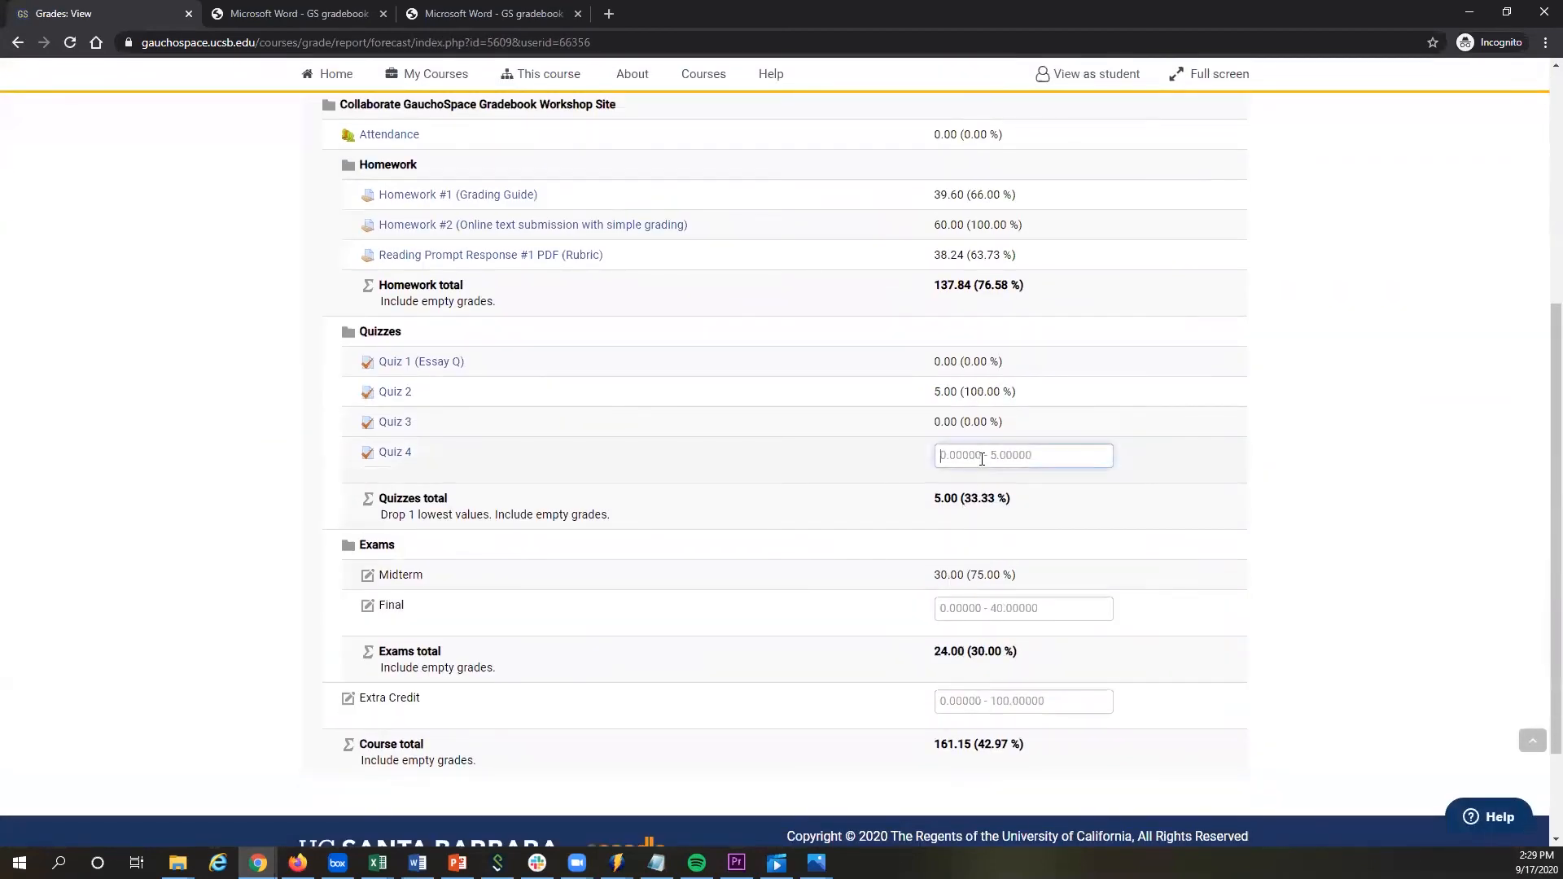
{"action": "type", "text": "5"}
{"action": "left_click", "coordinate": [961, 599]}
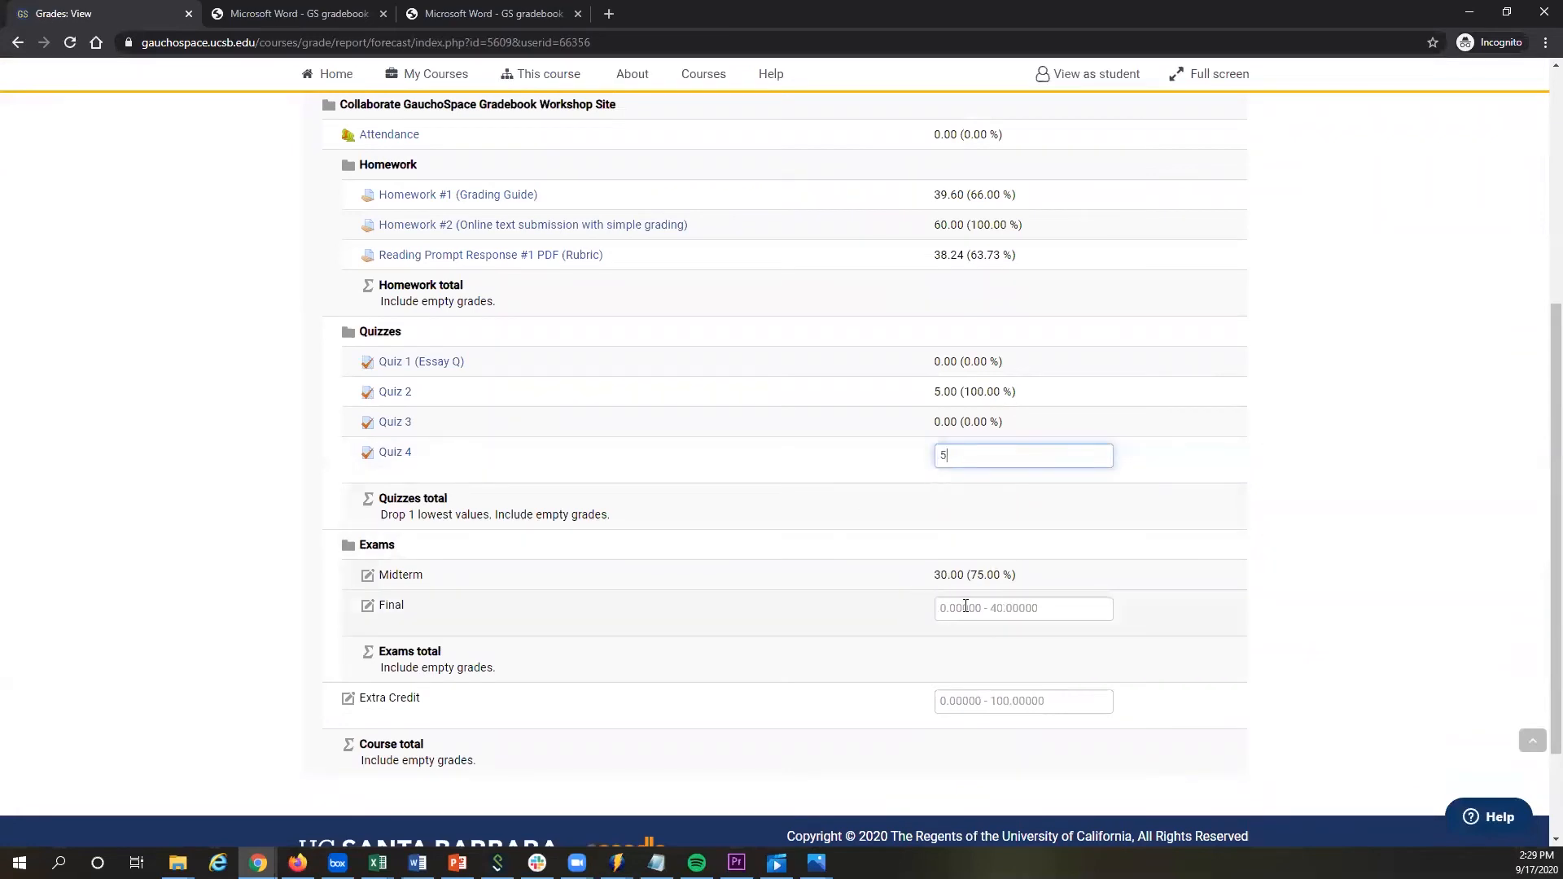
{"action": "type", "text": "40"}
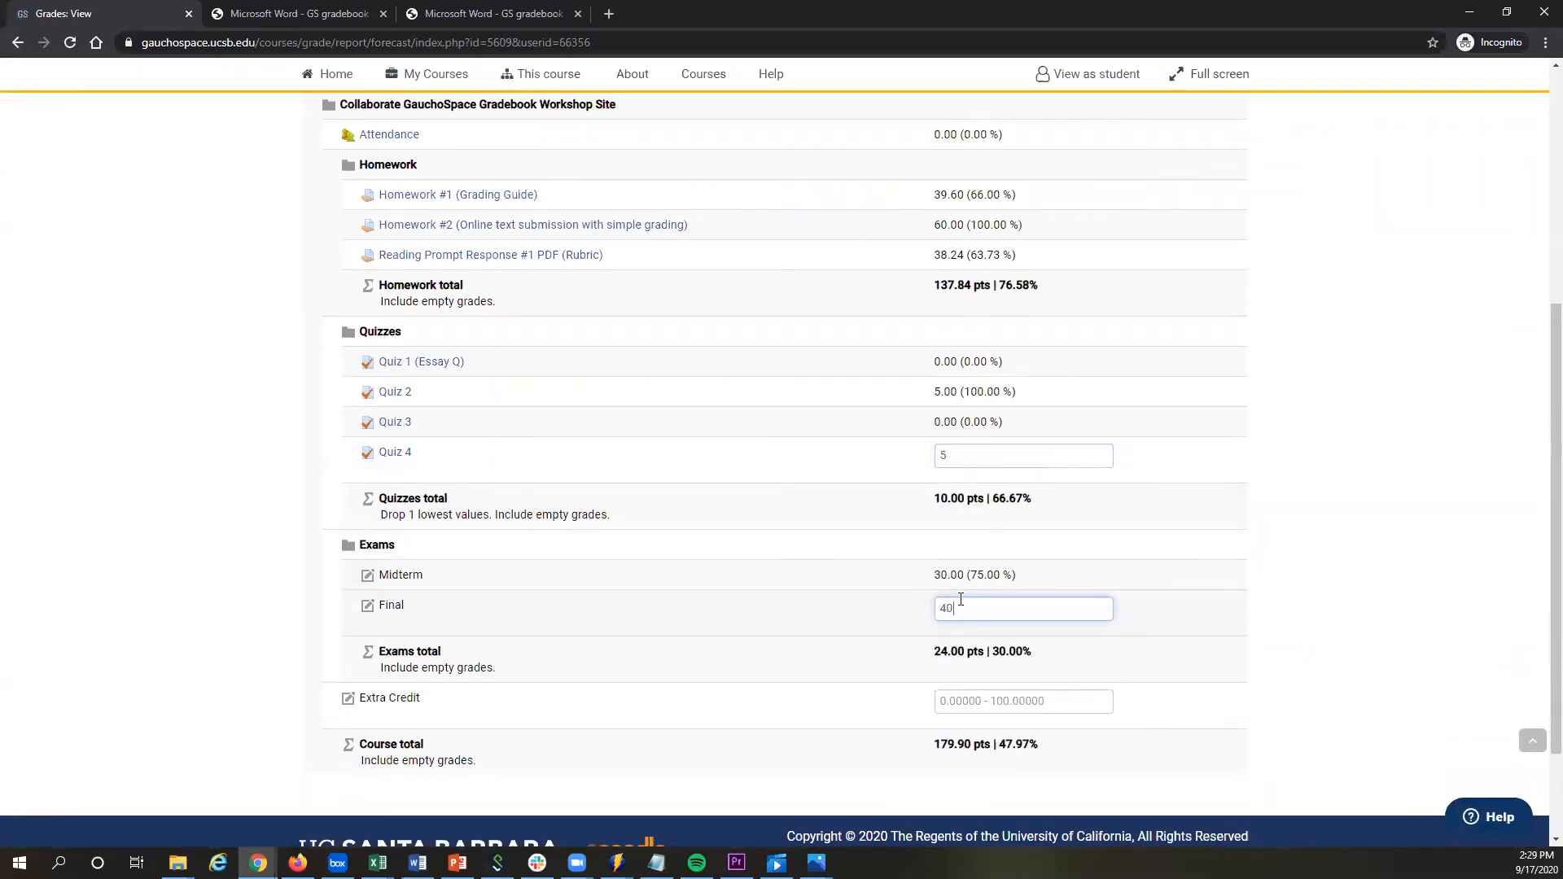
{"action": "scroll", "coordinate": [961, 586], "scroll_direction": "down", "scroll_amount": 2}
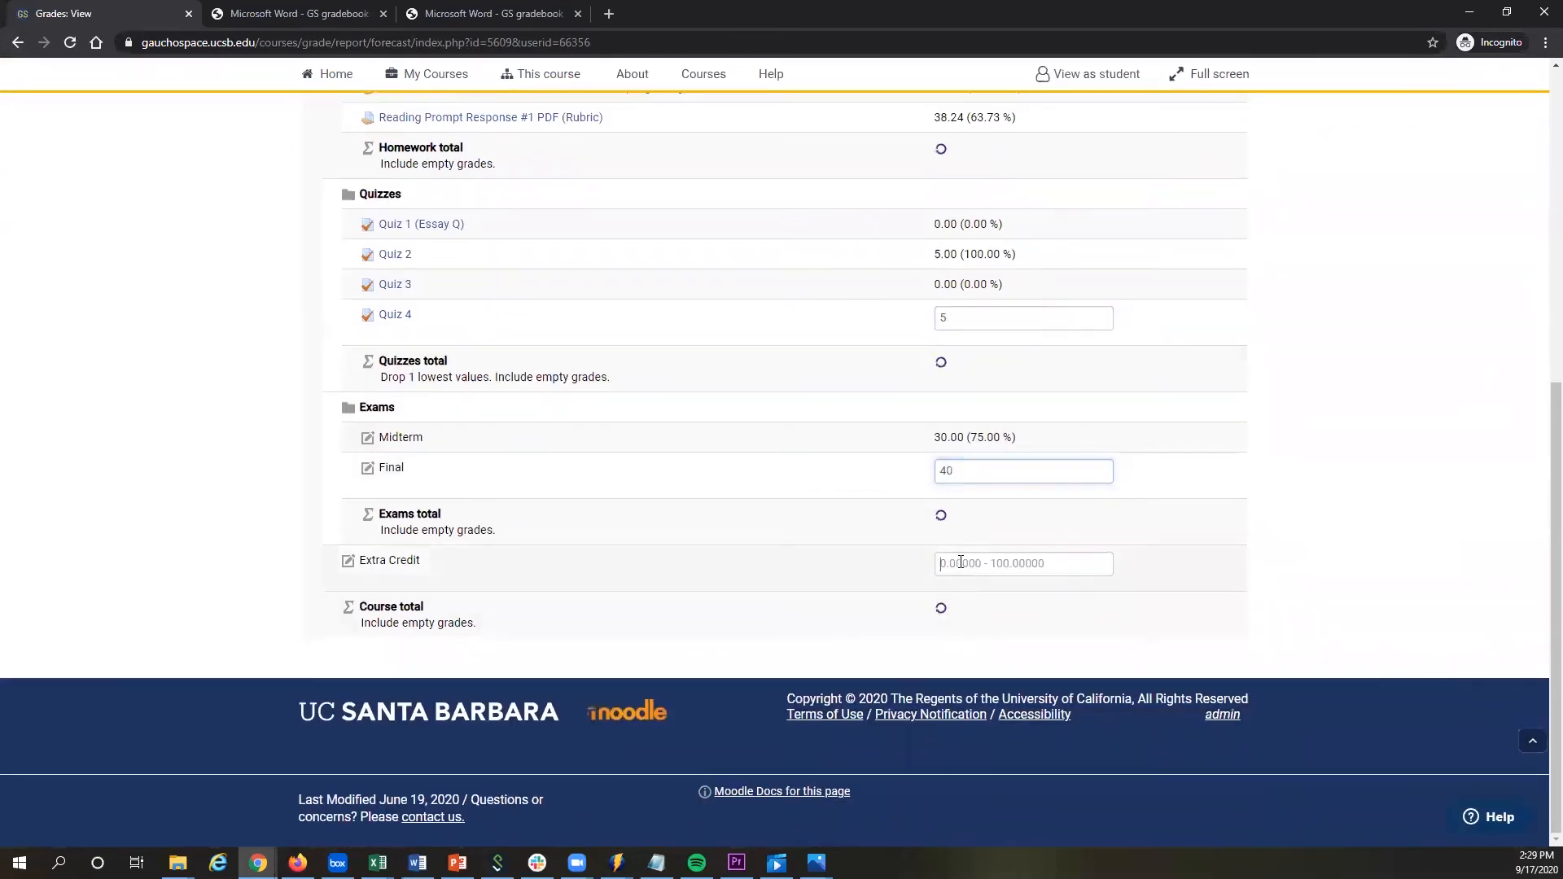
{"action": "left_click", "coordinate": [960, 563]}
{"action": "type", "text": "100"}
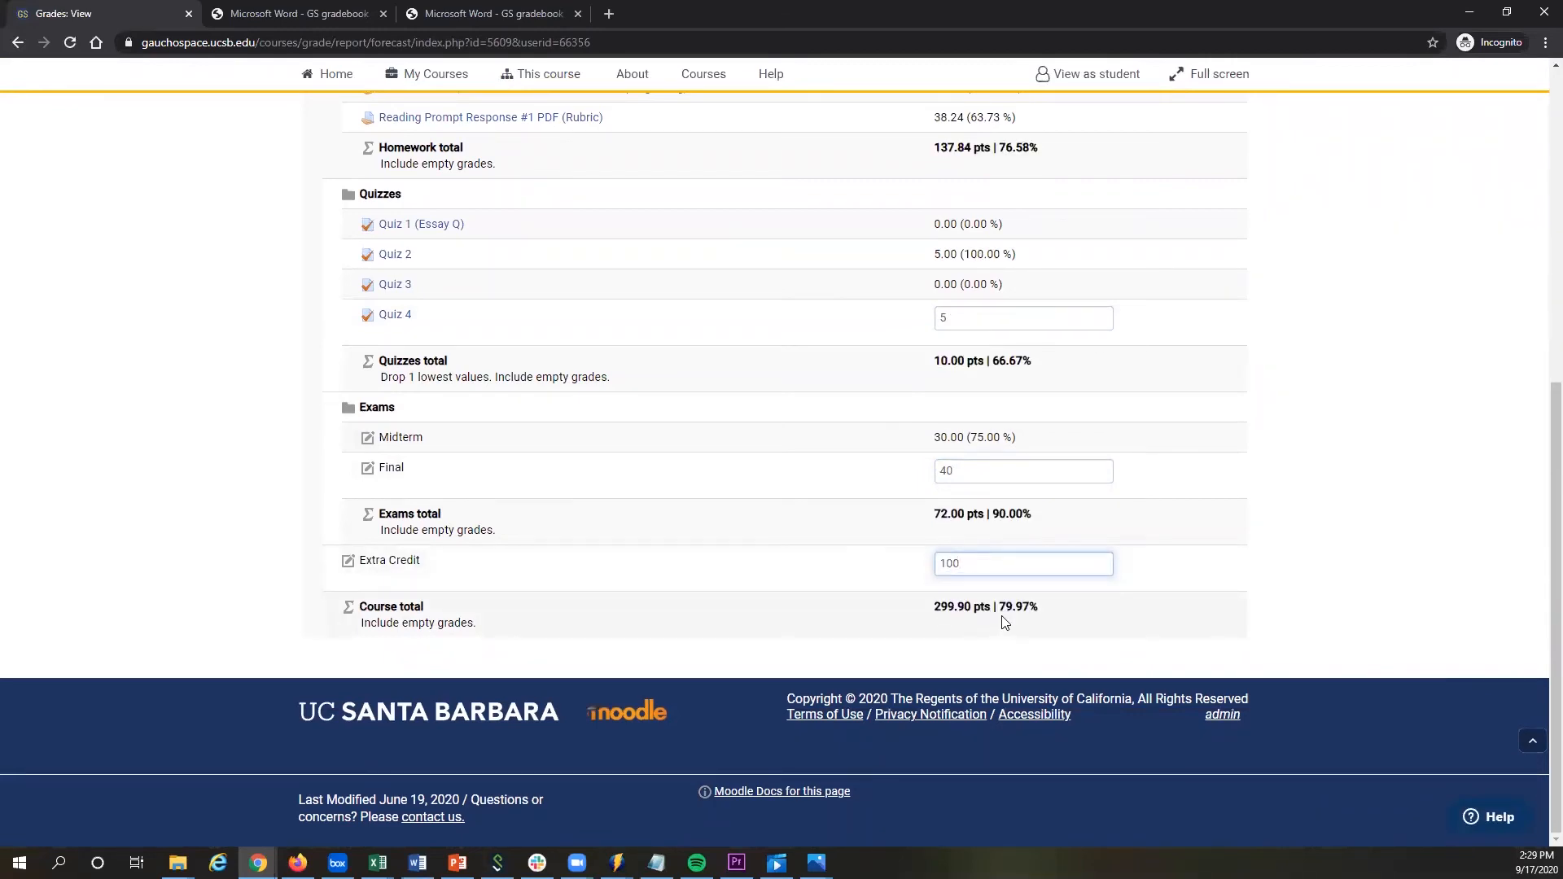
{"action": "scroll", "coordinate": [1147, 505], "scroll_direction": "up", "scroll_amount": 2}
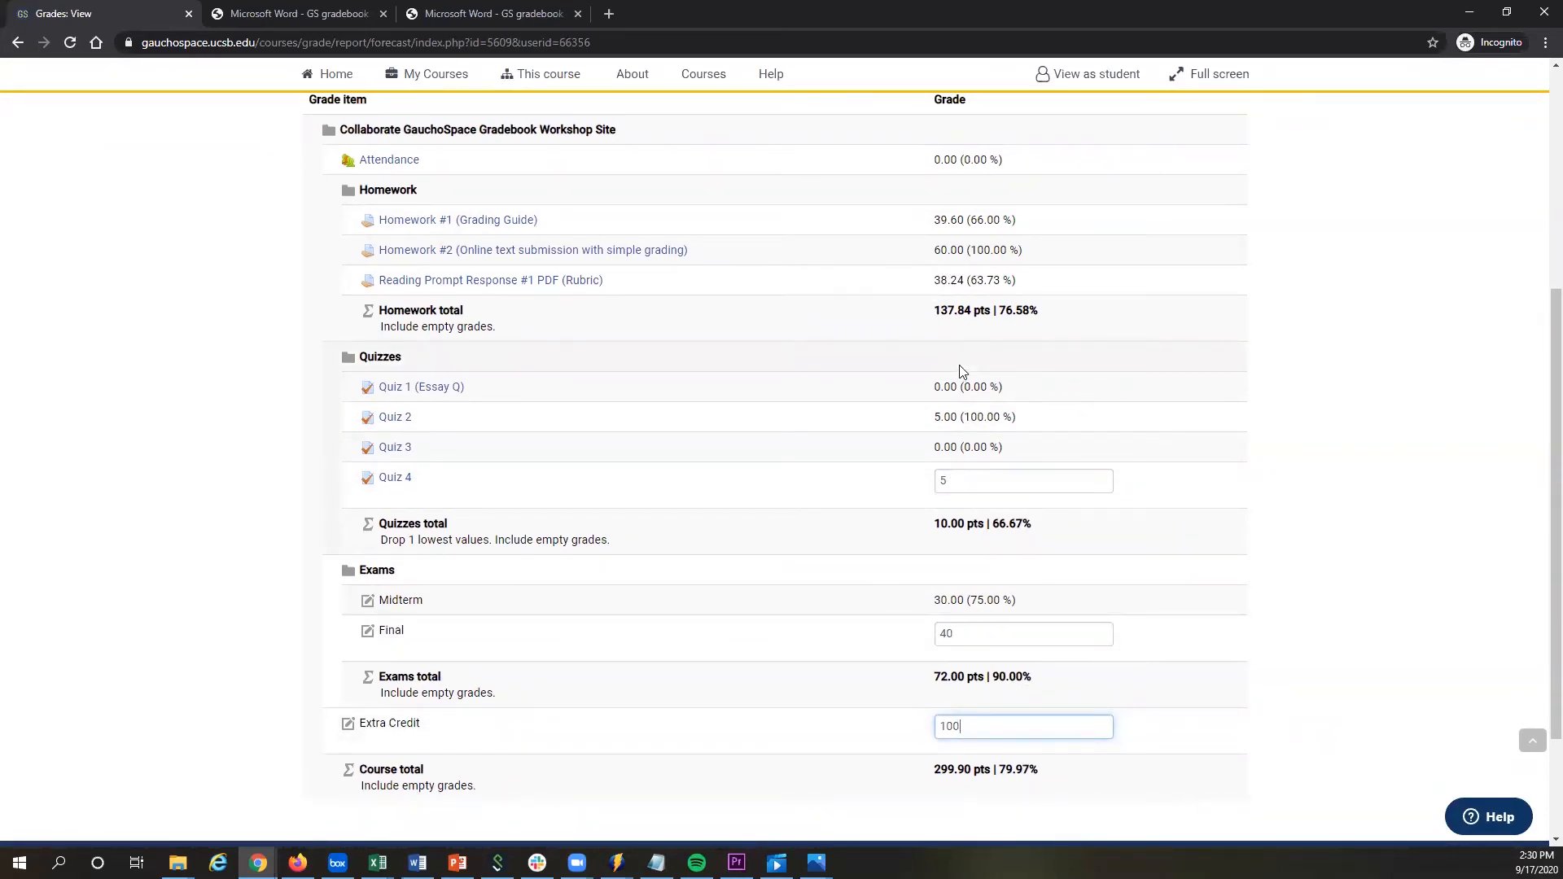
{"action": "scroll", "coordinate": [903, 379], "scroll_direction": "up", "scroll_amount": 2}
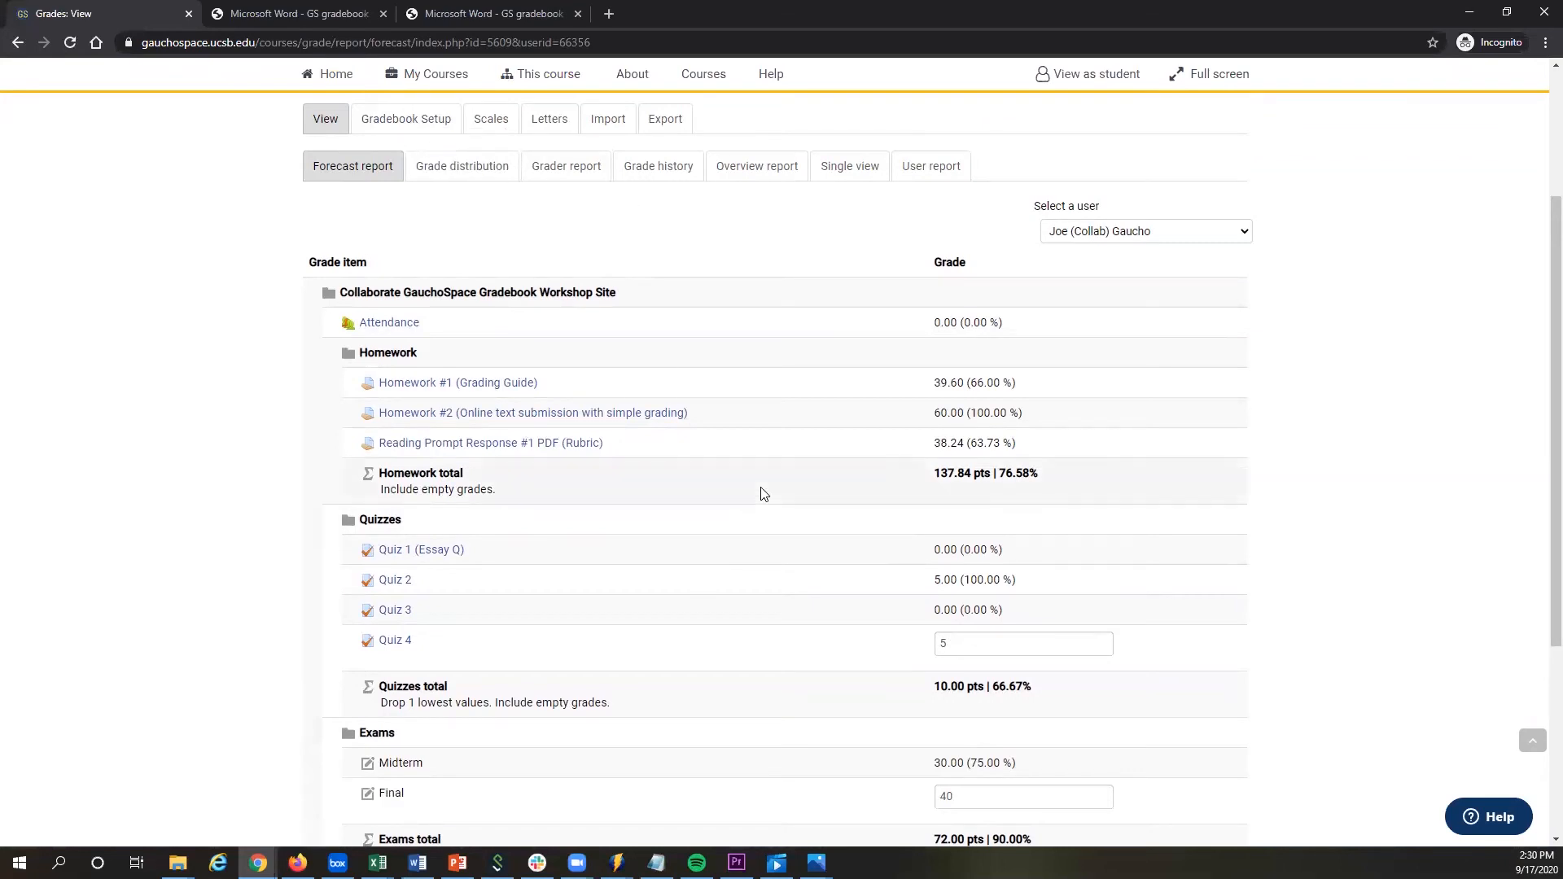
Check the Forecast report's "Enable for students" options in the course grade settings without changing the setting.
{"action": "left_click", "coordinate": [422, 122]}
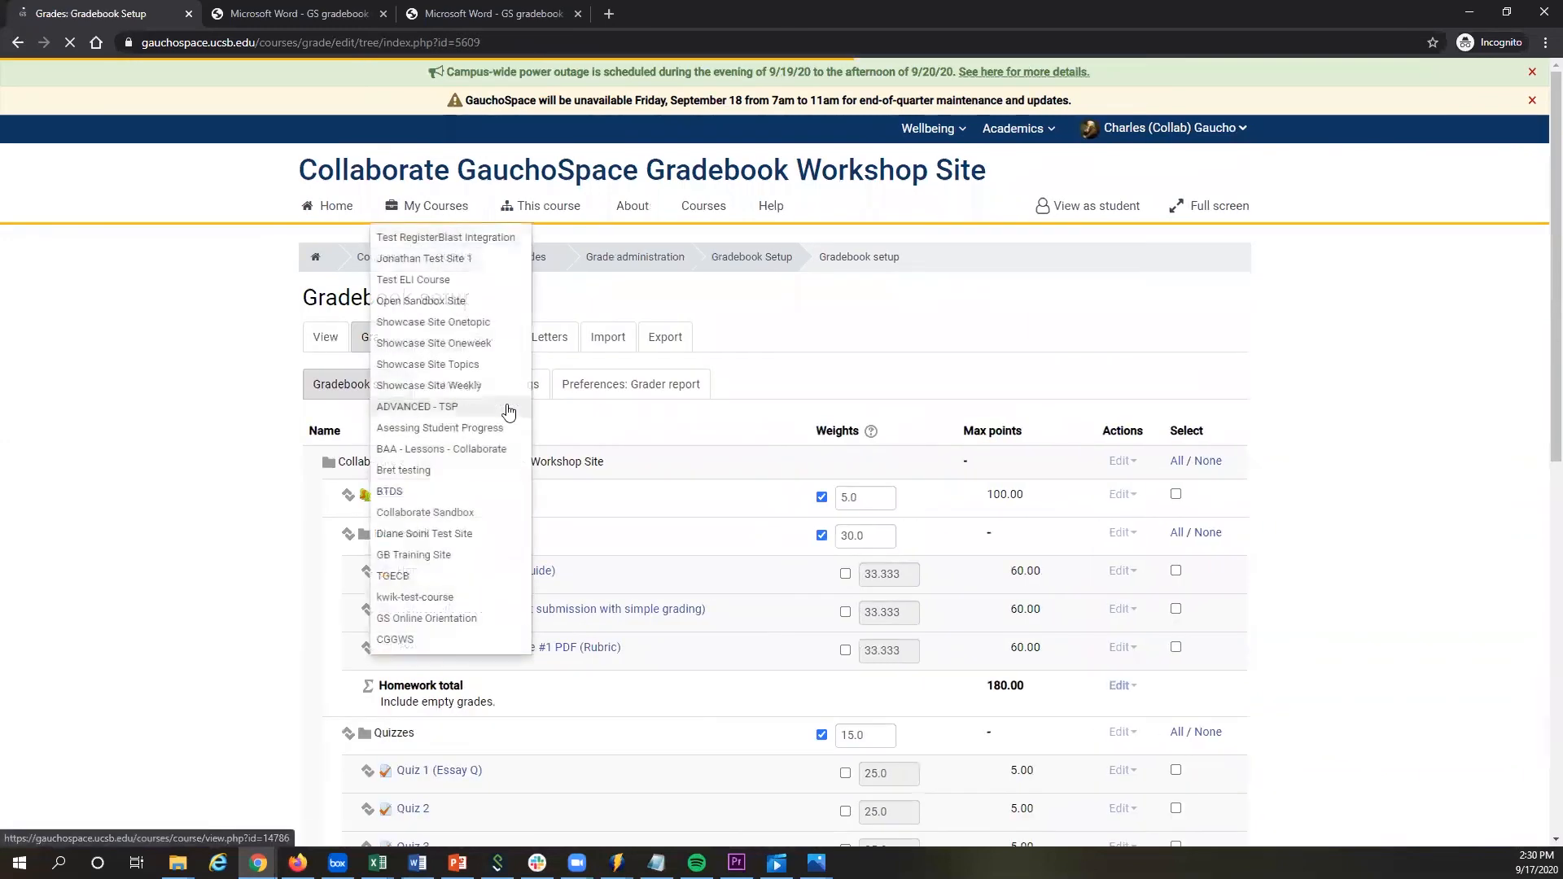
{"action": "left_click", "coordinate": [527, 390]}
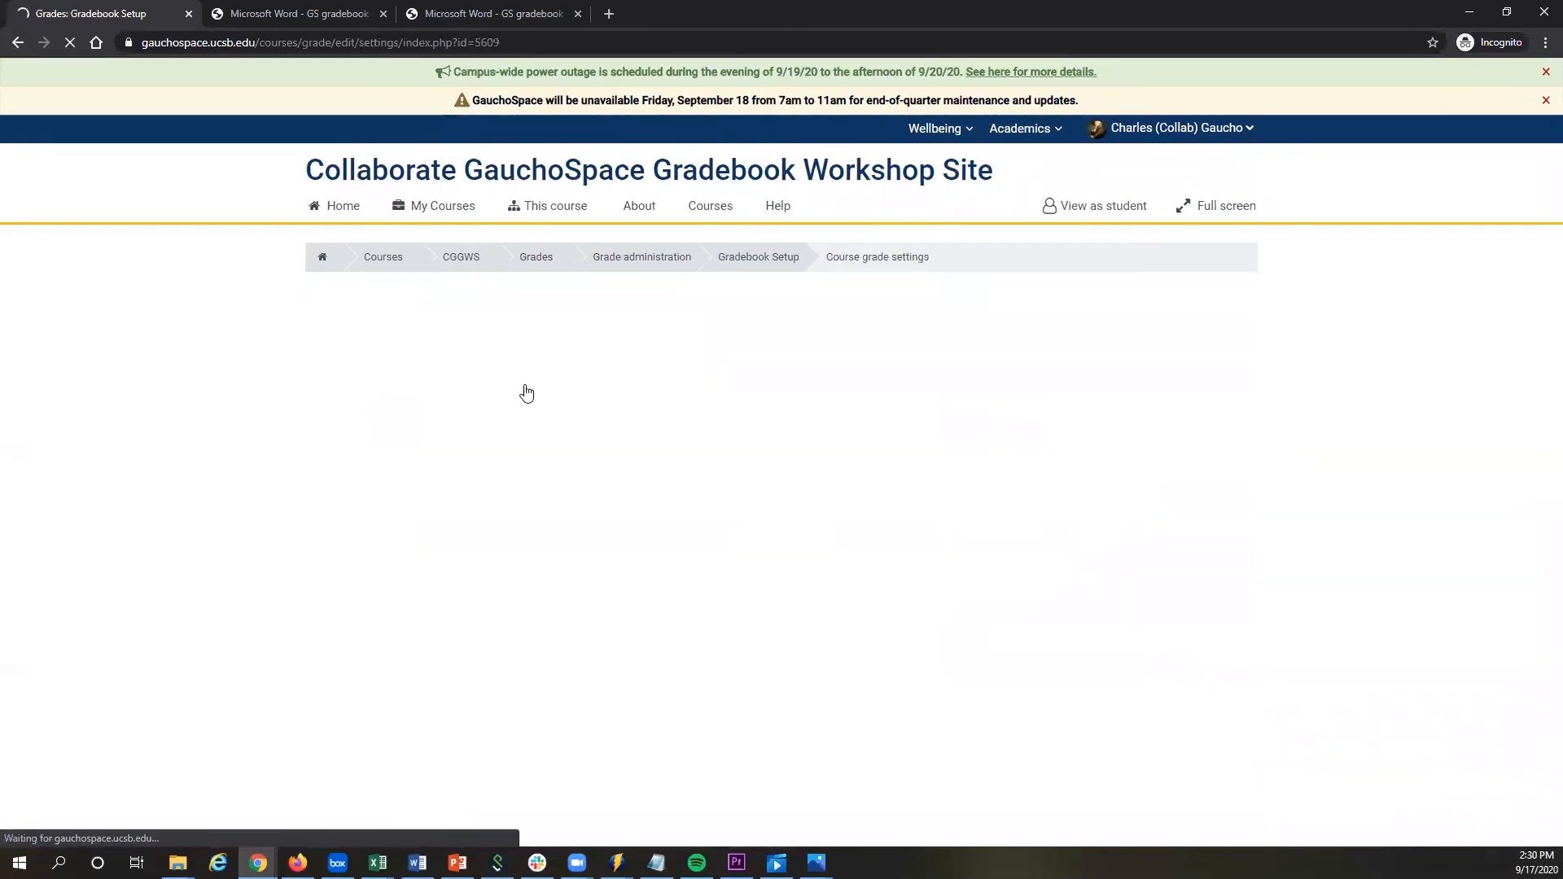
{"action": "scroll", "coordinate": [481, 464], "scroll_direction": "down", "scroll_amount": 5}
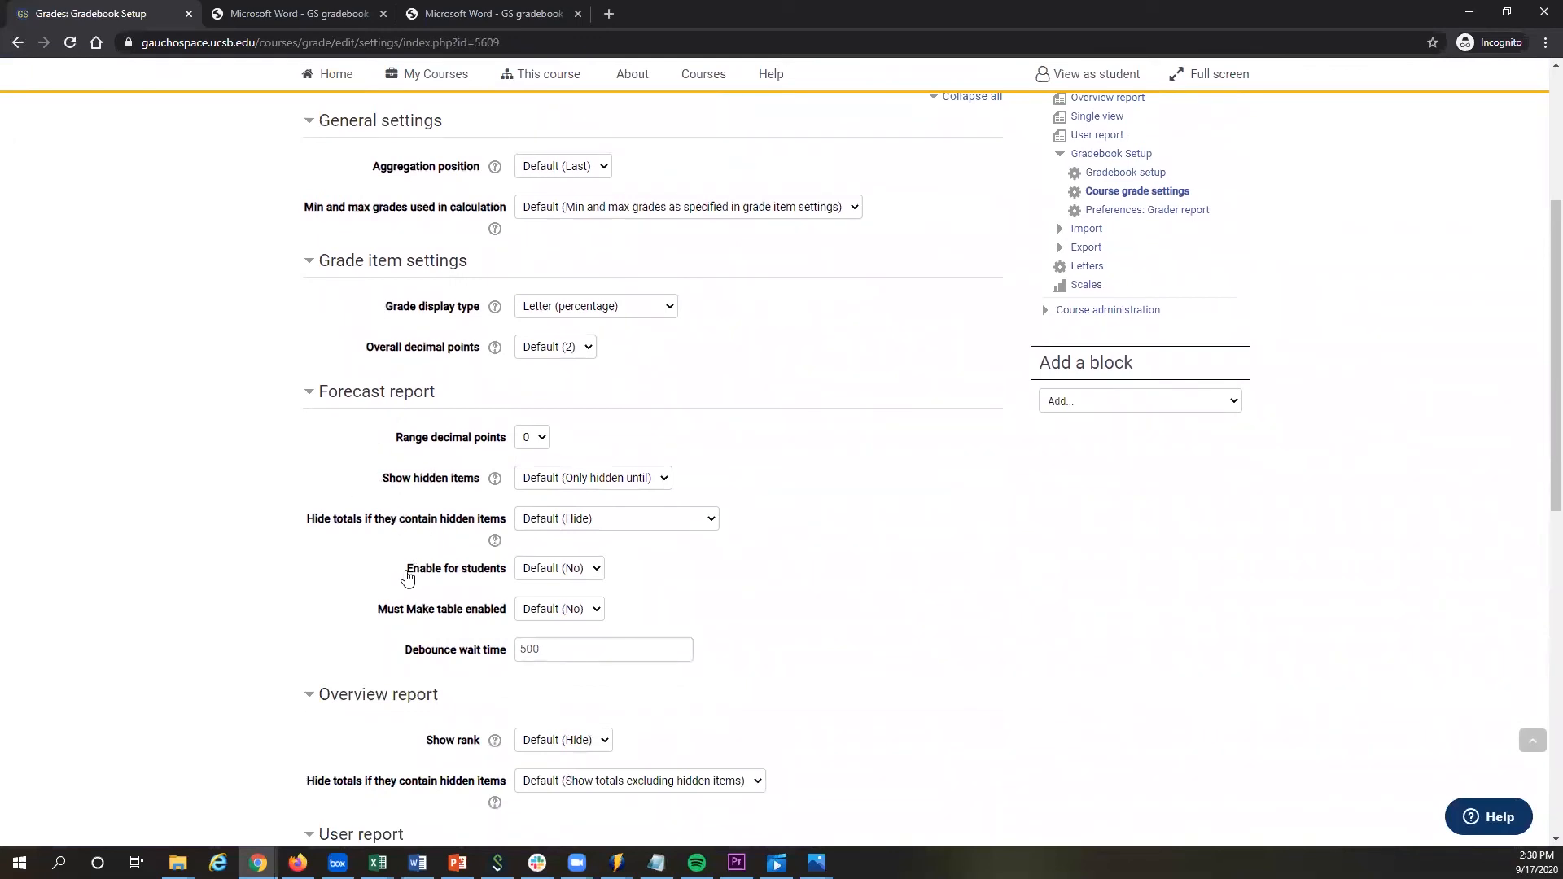
{"action": "left_click", "coordinate": [557, 579]}
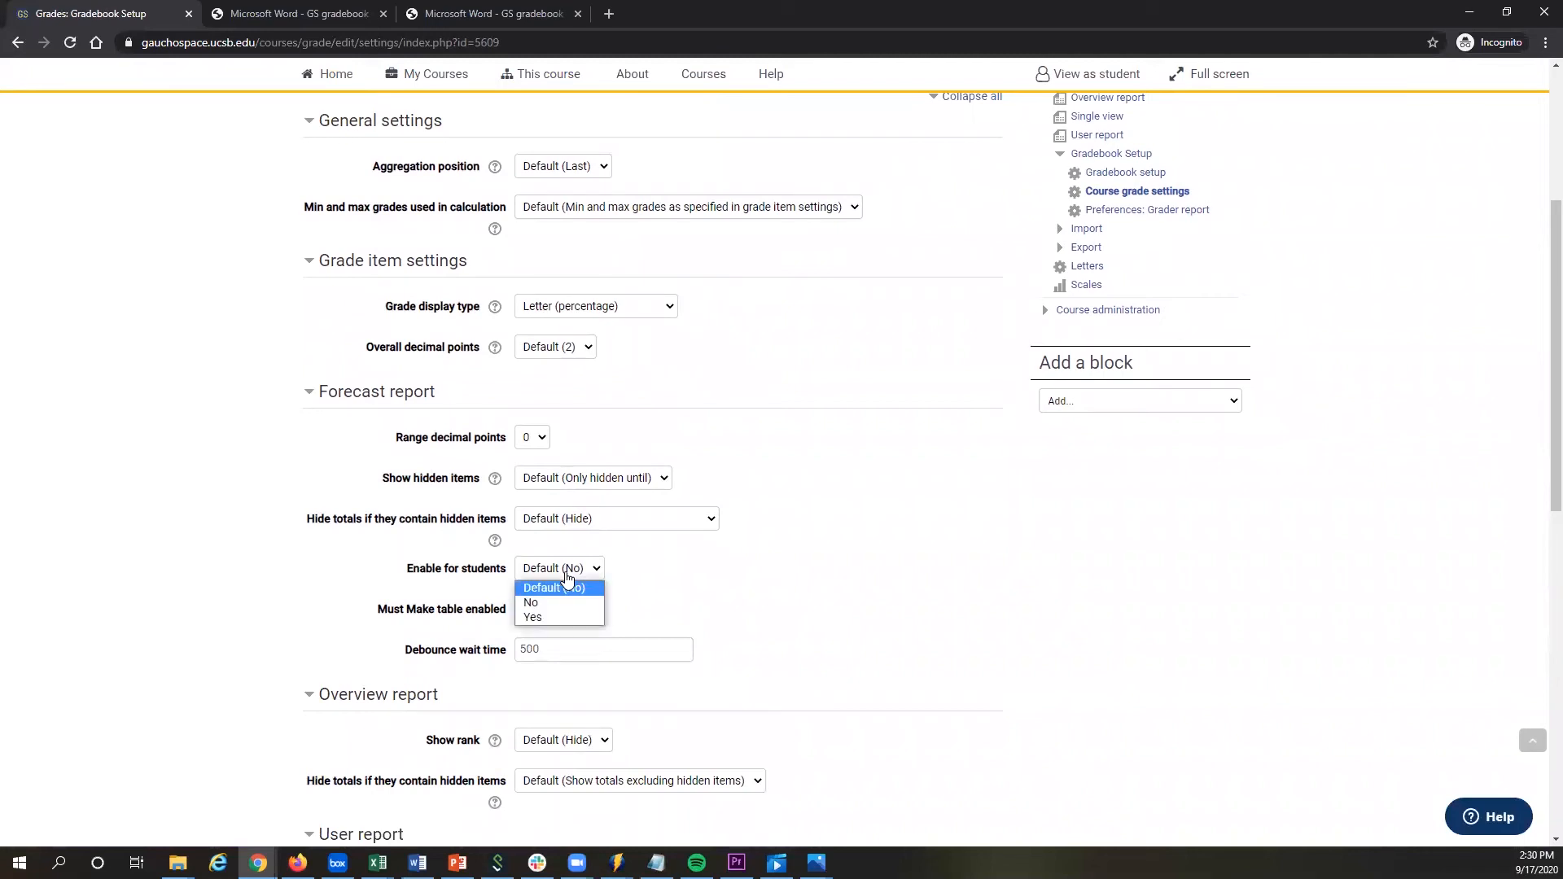
{"action": "left_click", "coordinate": [380, 568]}
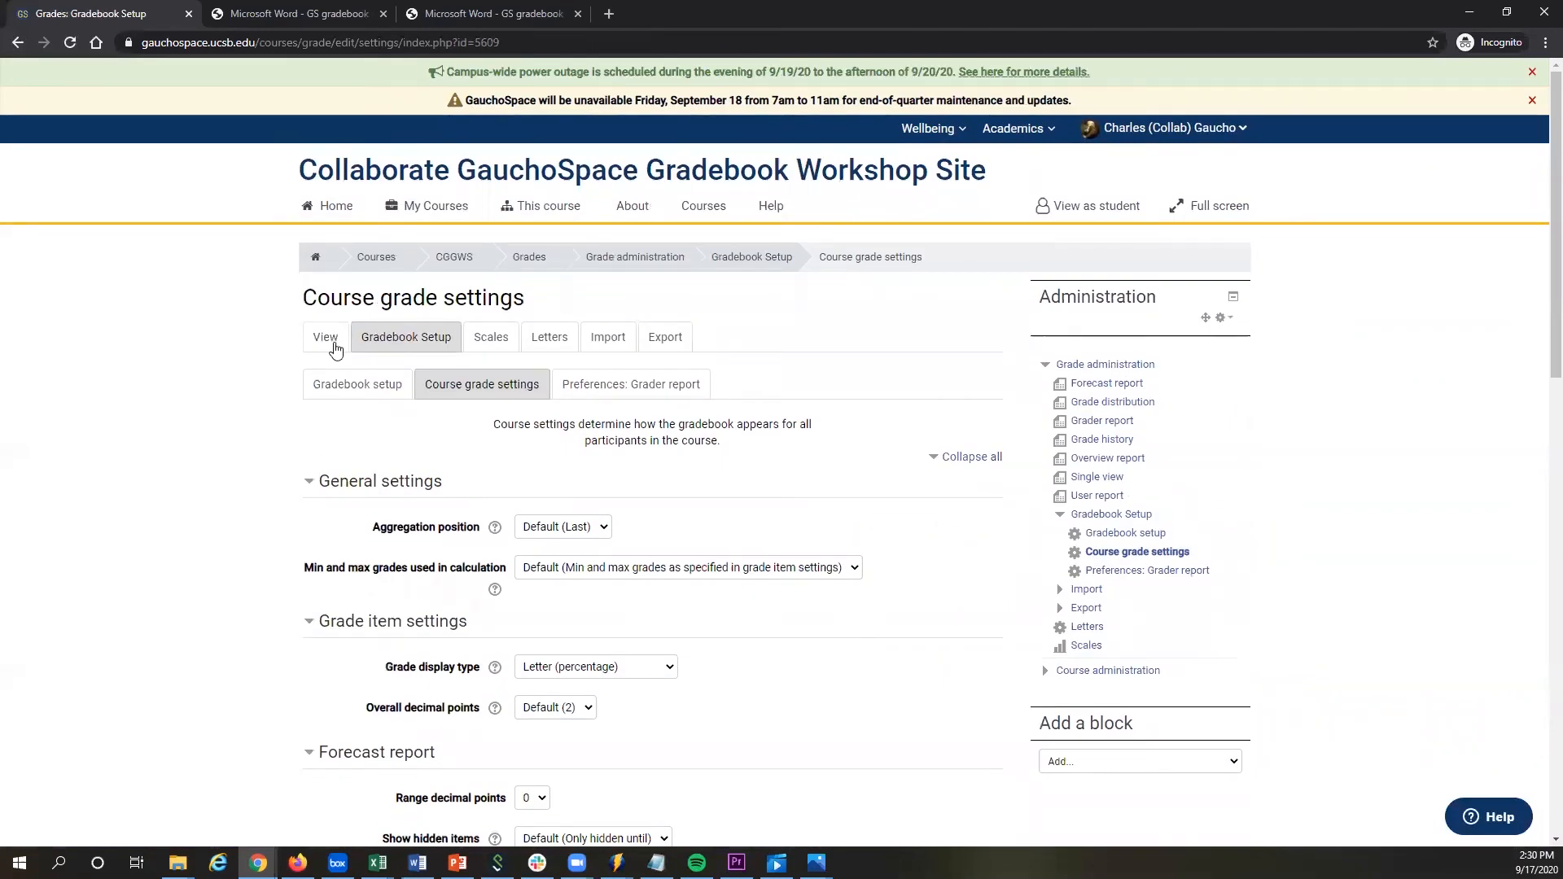
Visit the course main page and return to the gradebook's Forecast report.
{"action": "left_click", "coordinate": [328, 342]}
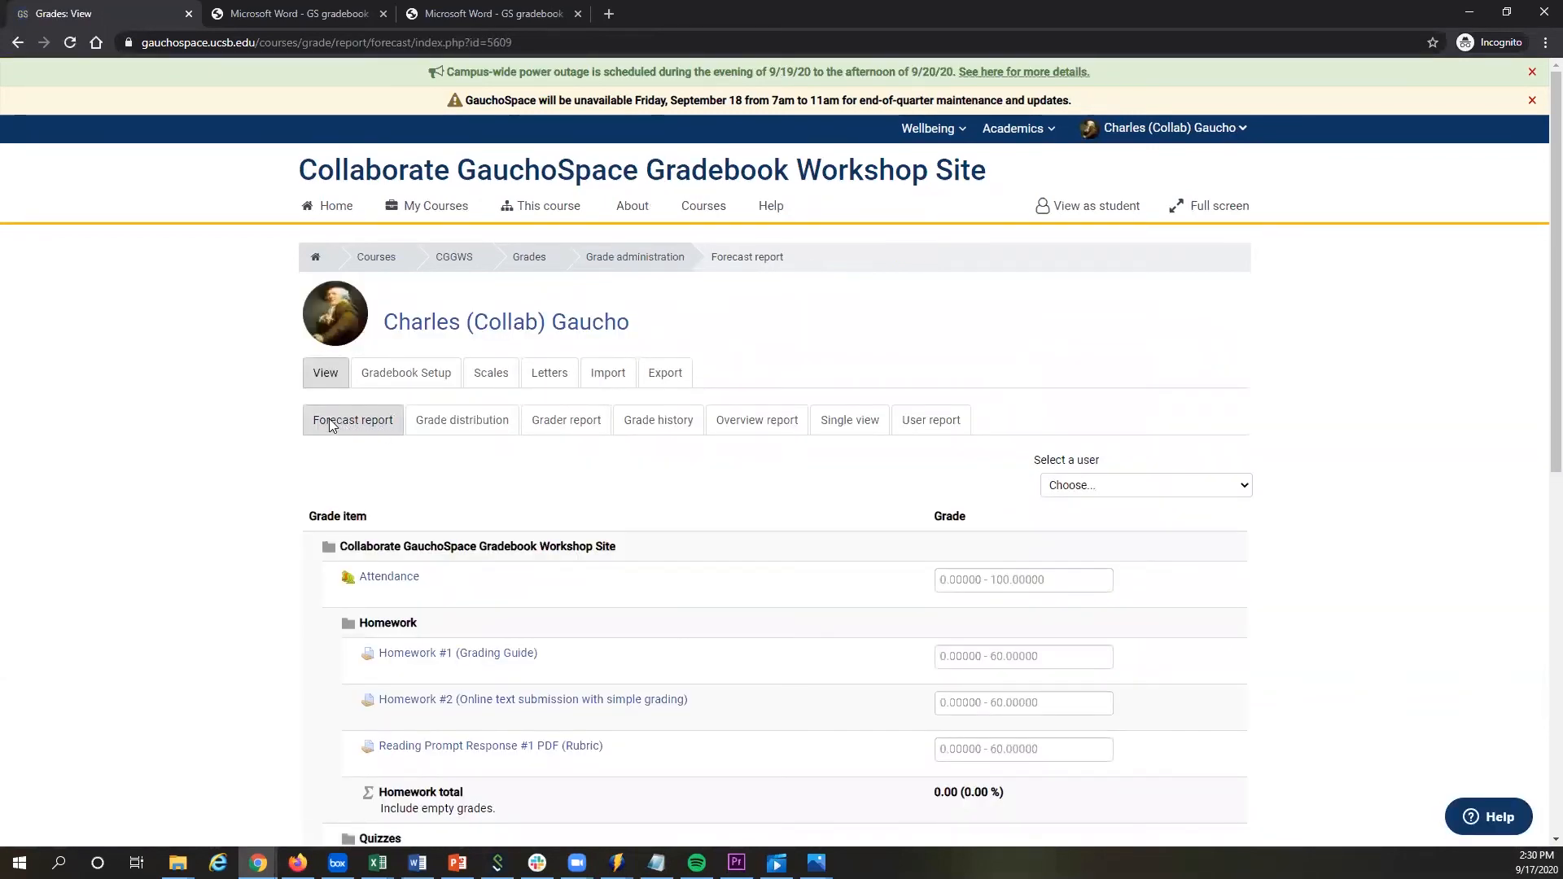
{"action": "left_click", "coordinate": [470, 266]}
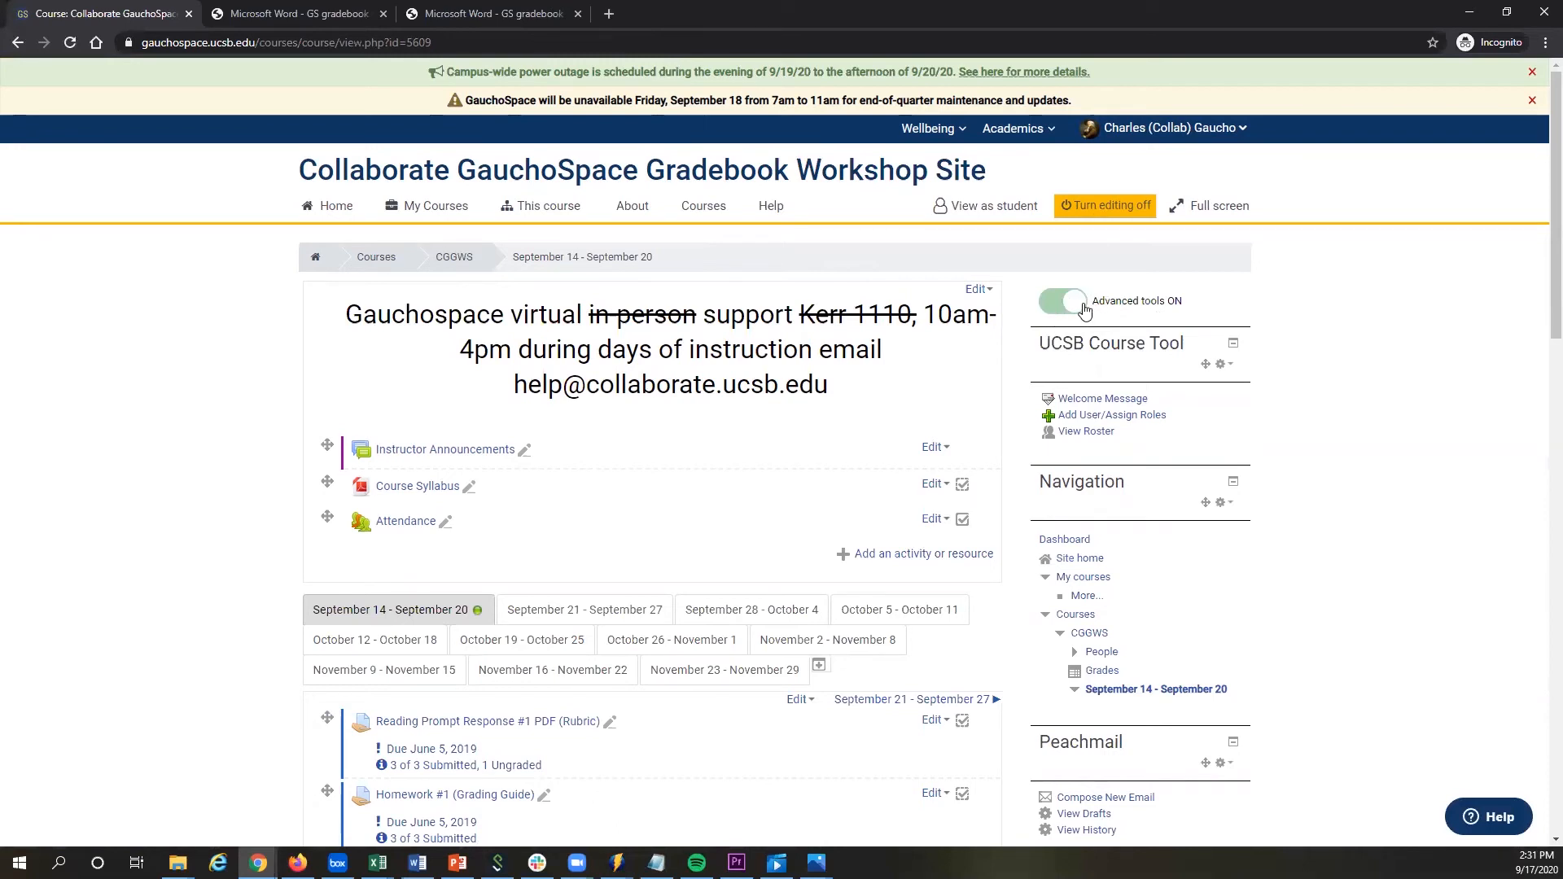
{"action": "left_click", "coordinate": [544, 205]}
{"action": "left_click", "coordinate": [554, 260]}
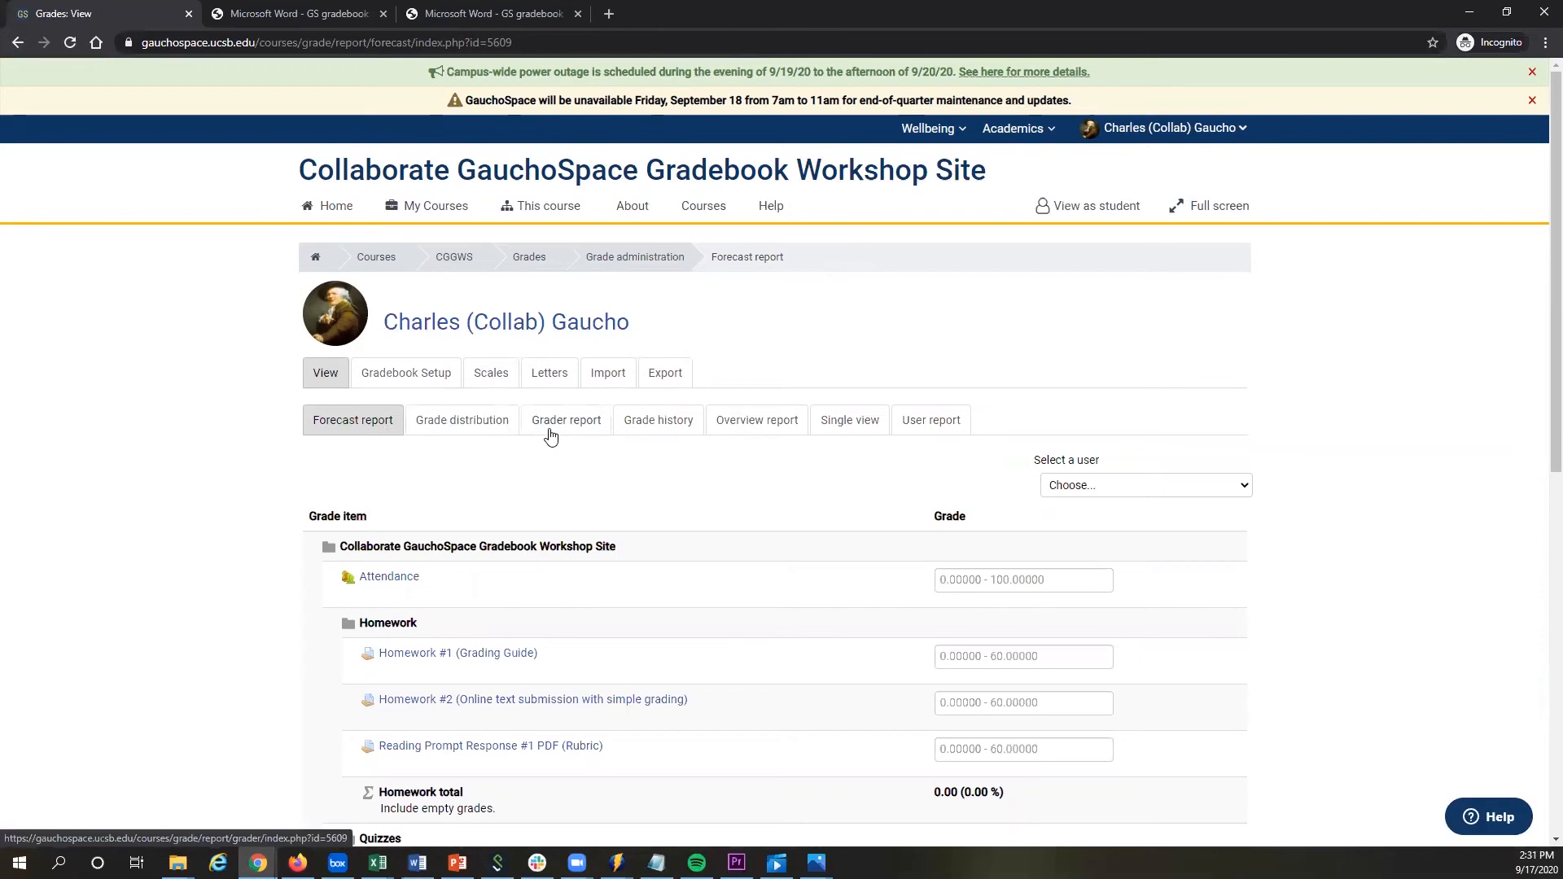
Request the grade history for Quiz 1 (Essay Q) with all graders included.
{"action": "left_click", "coordinate": [656, 426]}
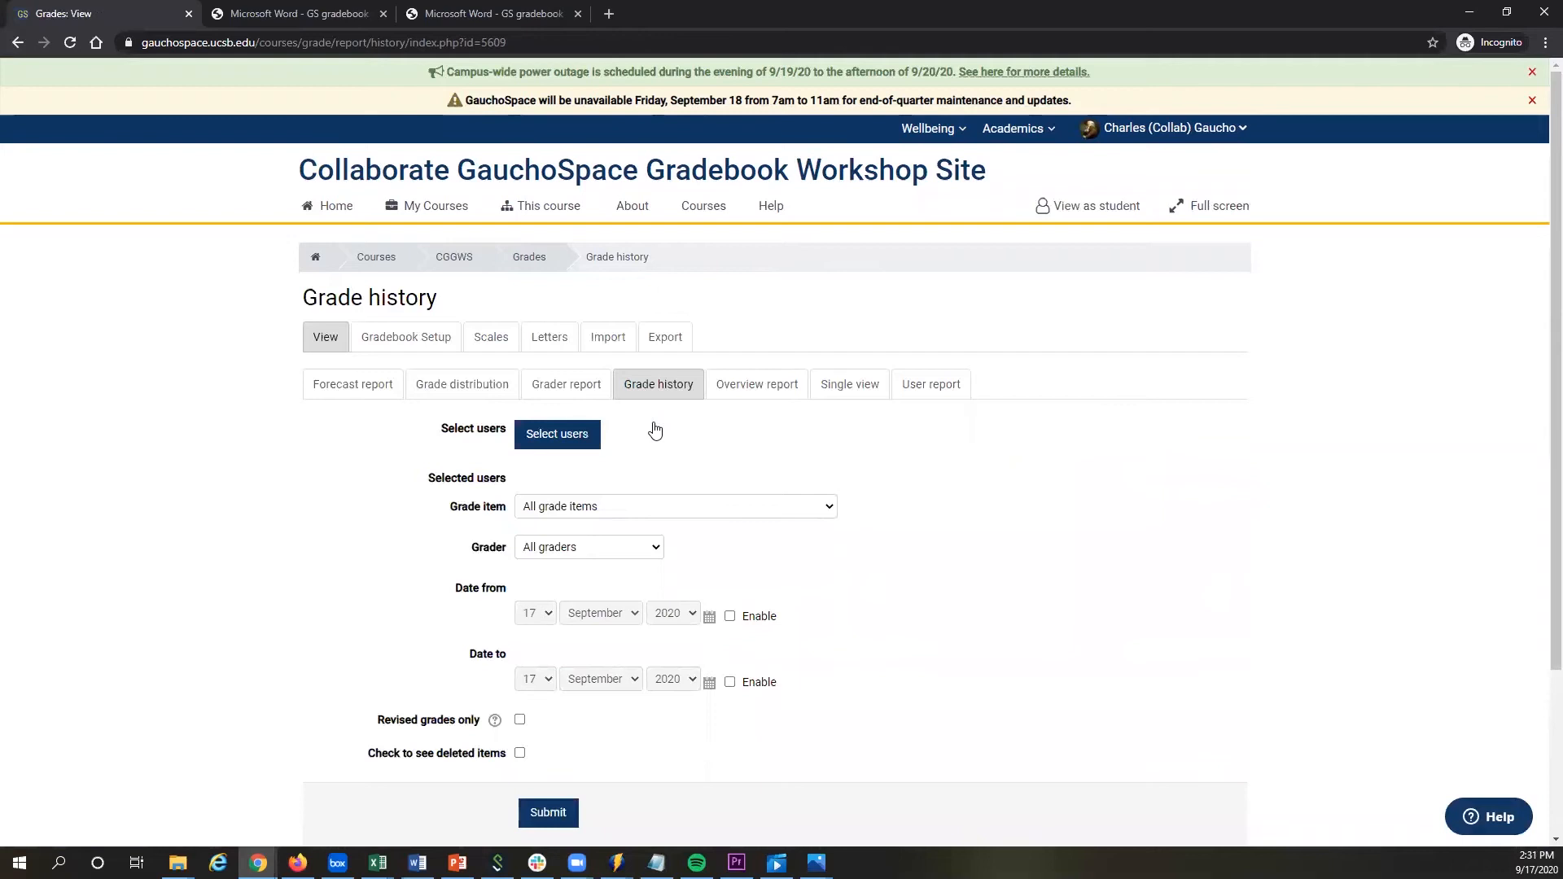
{"action": "left_click", "coordinate": [612, 507]}
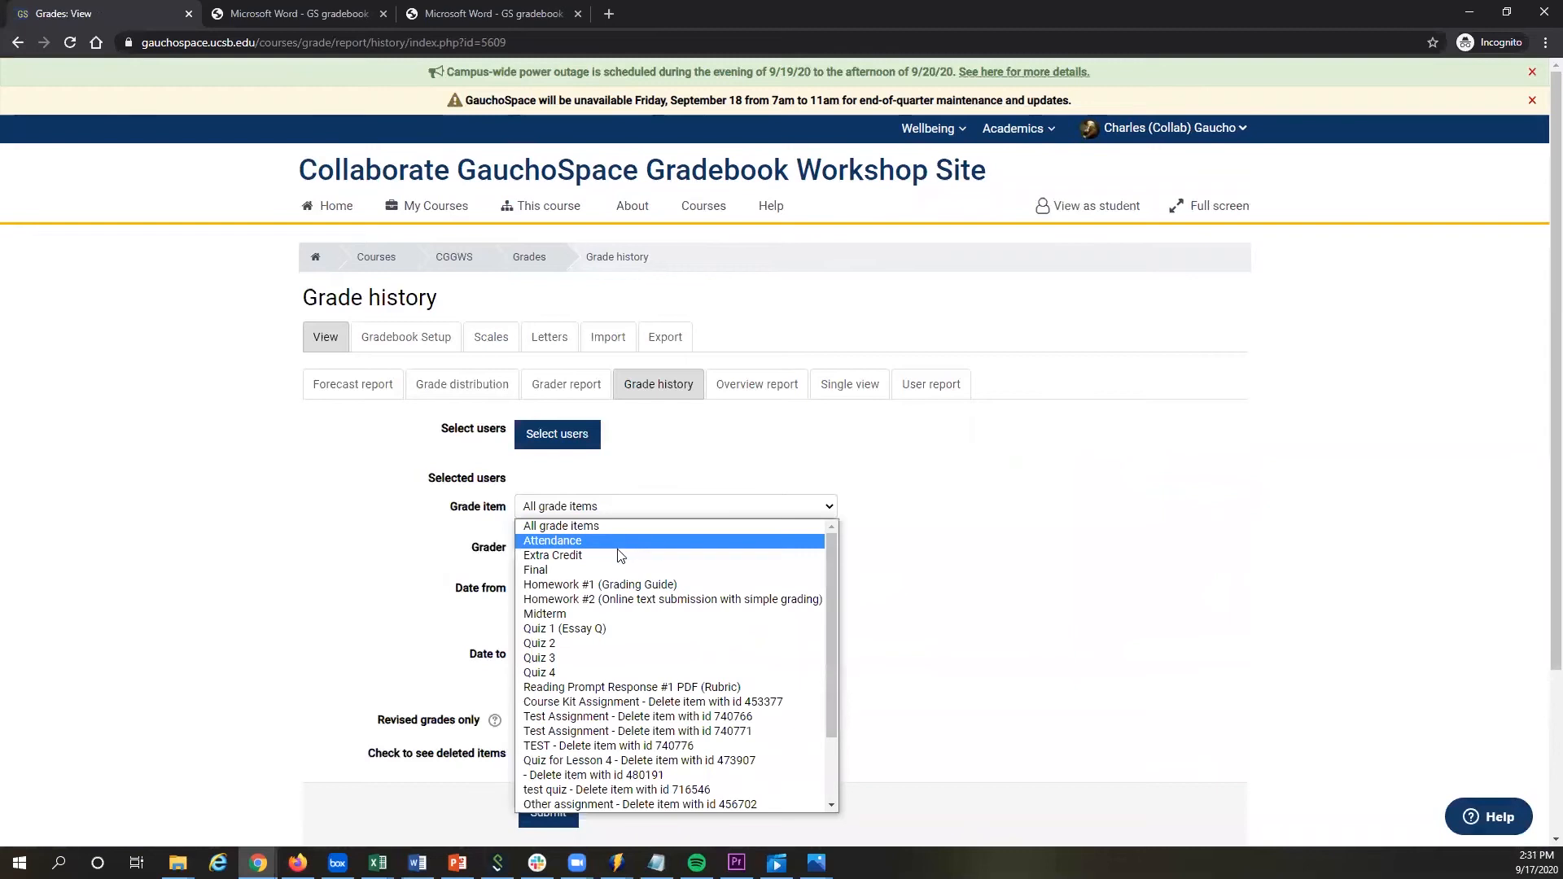
{"action": "left_click", "coordinate": [636, 628]}
{"action": "scroll", "coordinate": [244, 435], "scroll_direction": "down", "scroll_amount": 3}
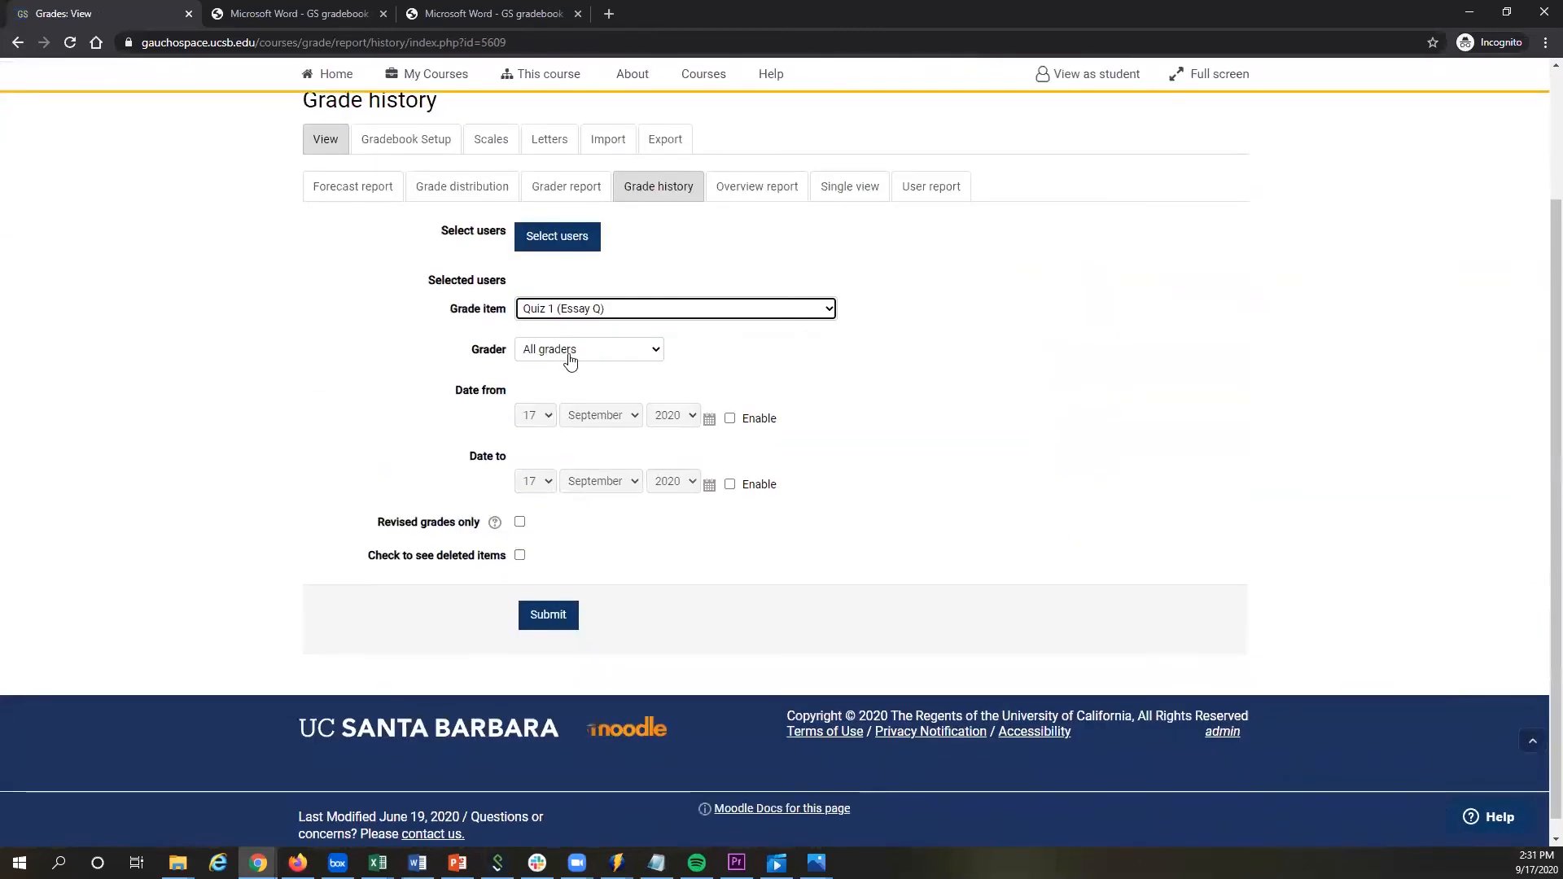
{"action": "left_click", "coordinate": [548, 616]}
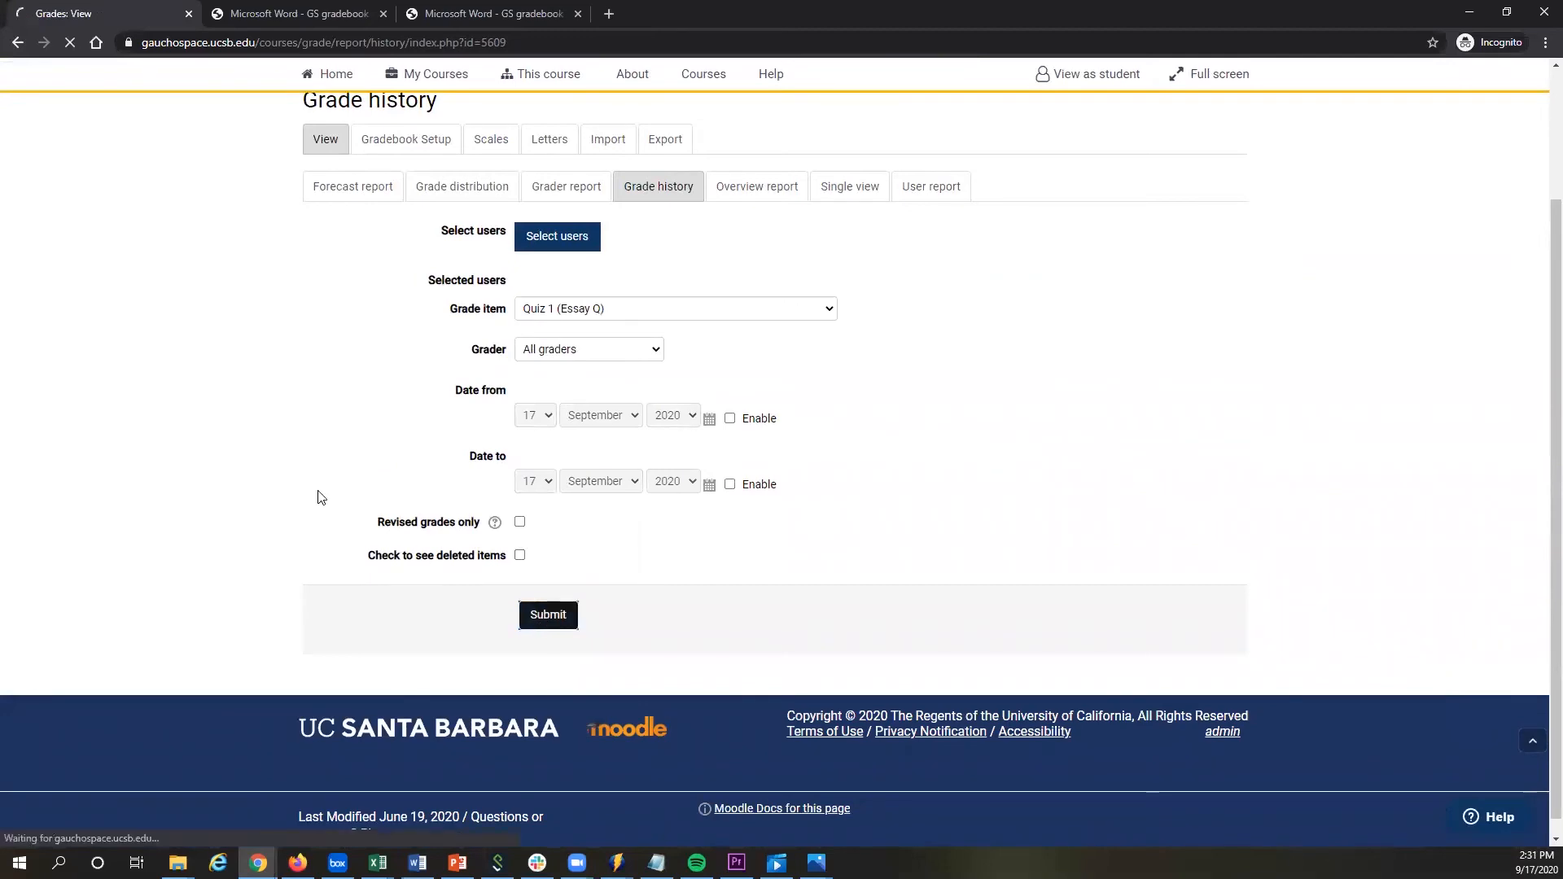
Examine the Quiz 1 (Essay Q) grade history table, including original and revised grades, graders, sources and override status.
{"action": "scroll", "coordinate": [338, 379], "scroll_direction": "down", "scroll_amount": 8}
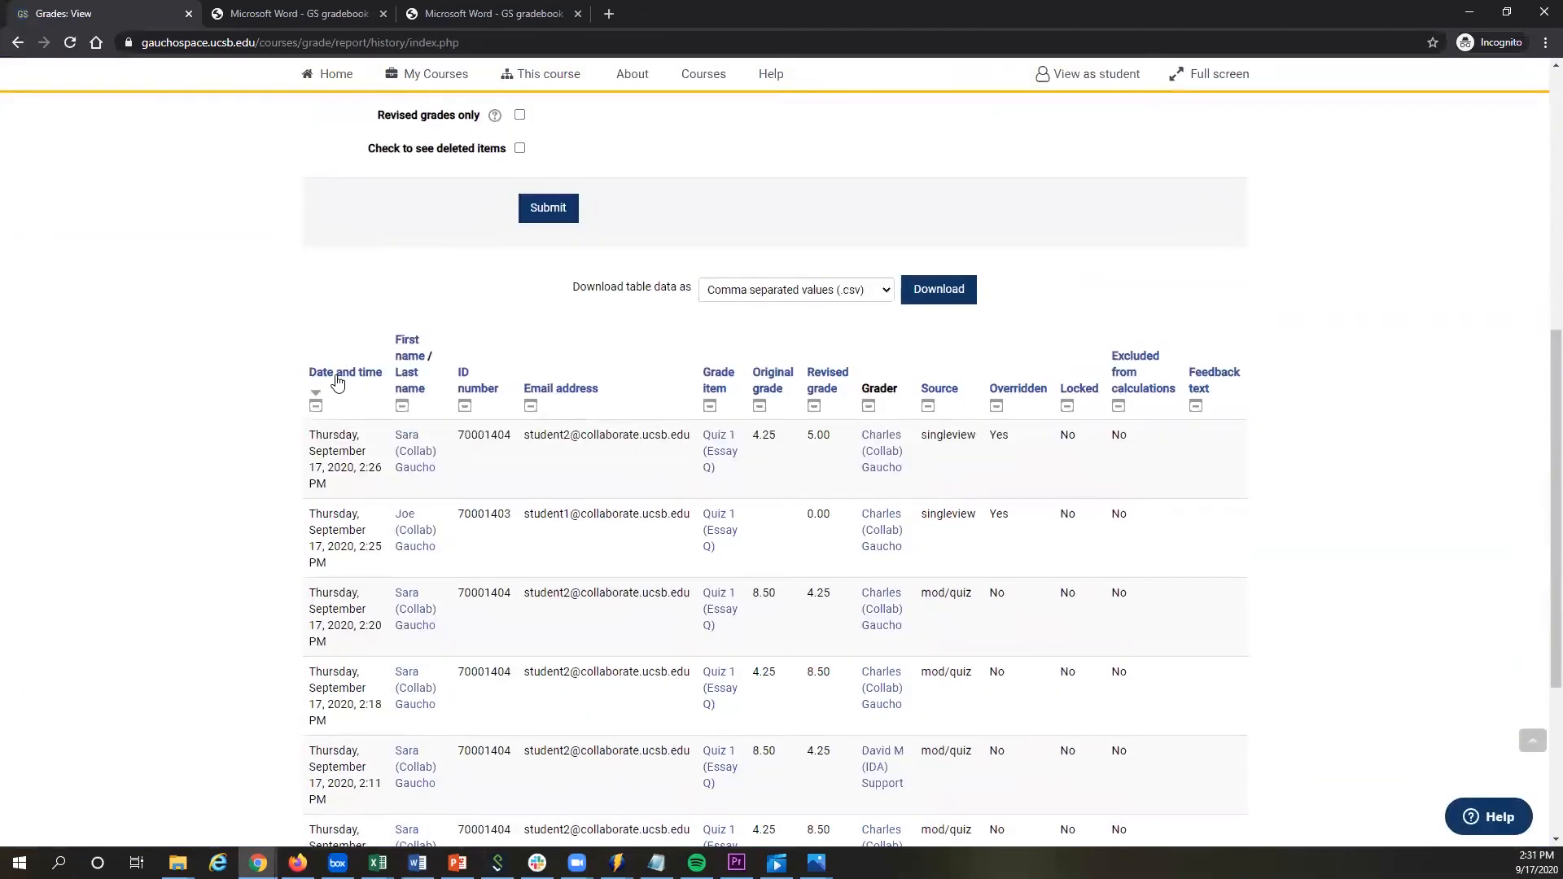
{"action": "scroll", "coordinate": [338, 379], "scroll_direction": "down", "scroll_amount": 4}
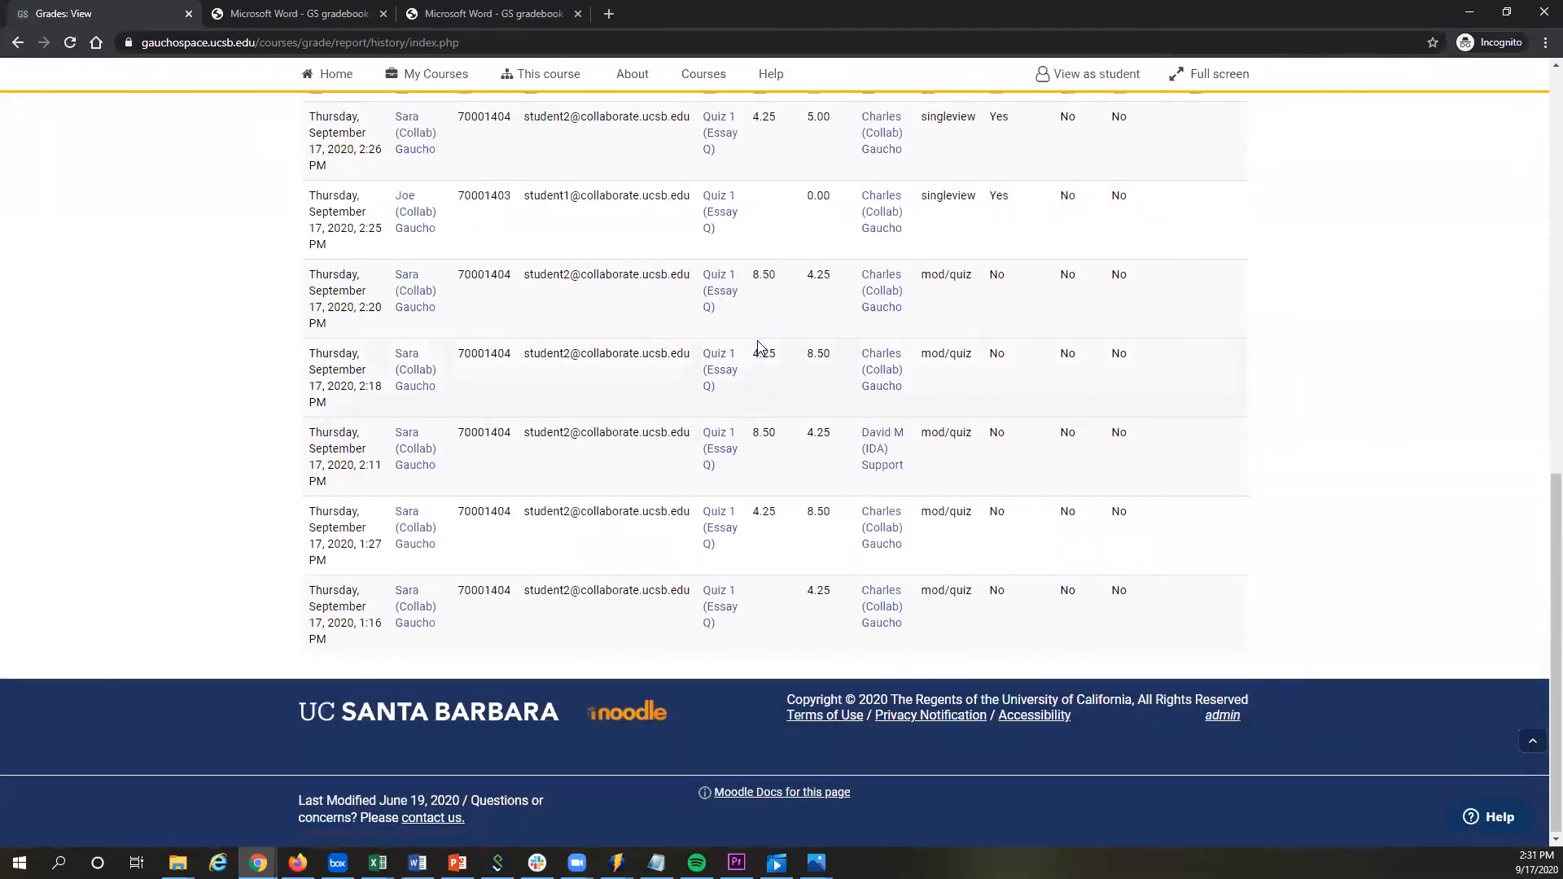
{"action": "scroll", "coordinate": [757, 346], "scroll_direction": "up", "scroll_amount": 2}
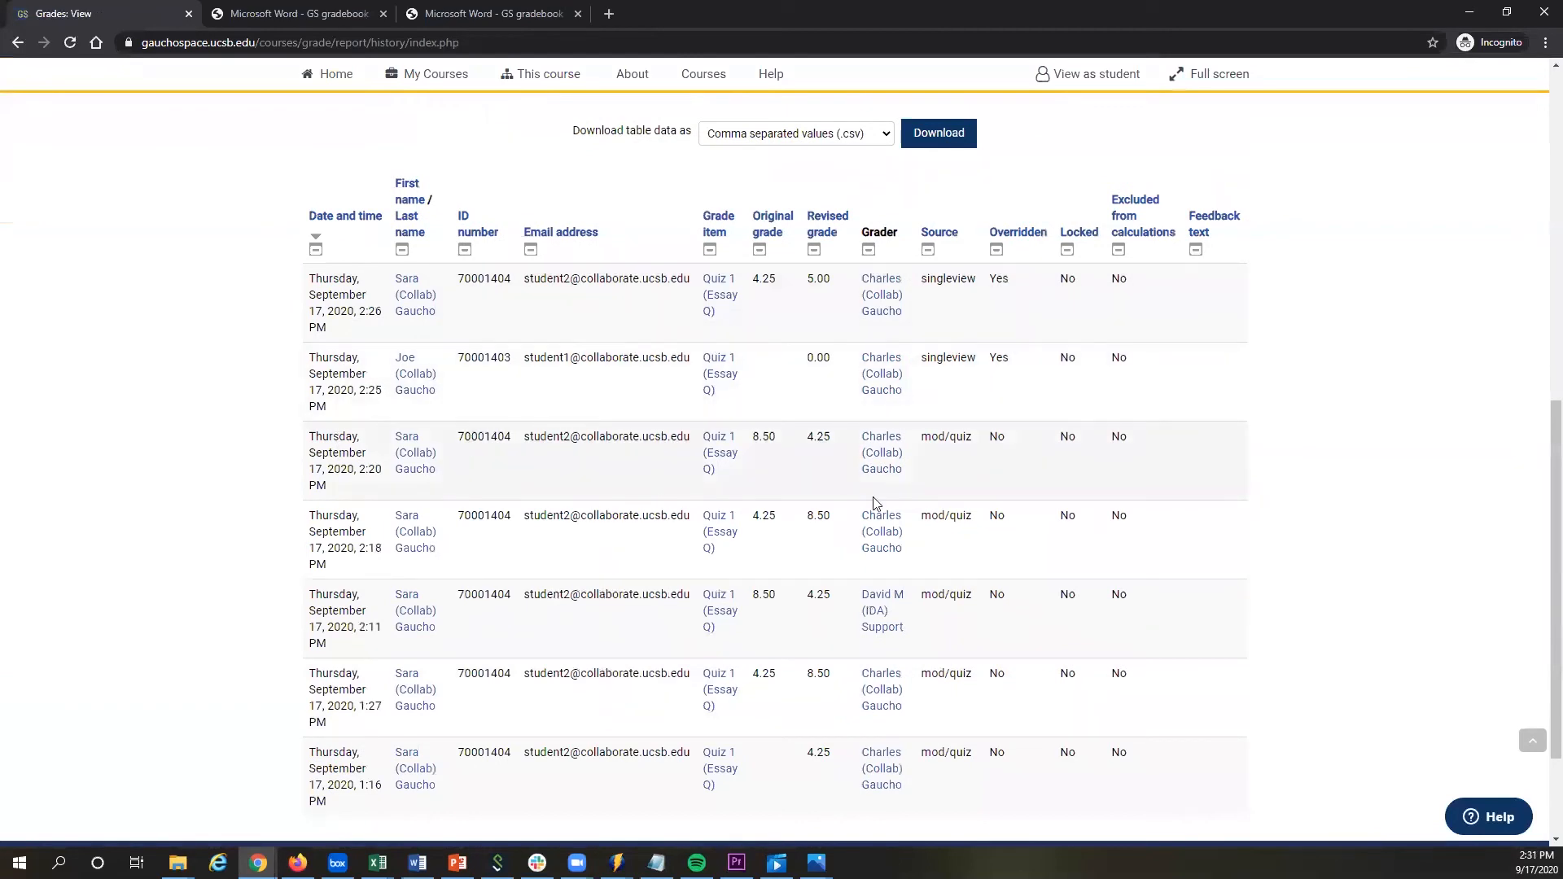
{"action": "scroll", "coordinate": [631, 471], "scroll_direction": "down", "scroll_amount": 1}
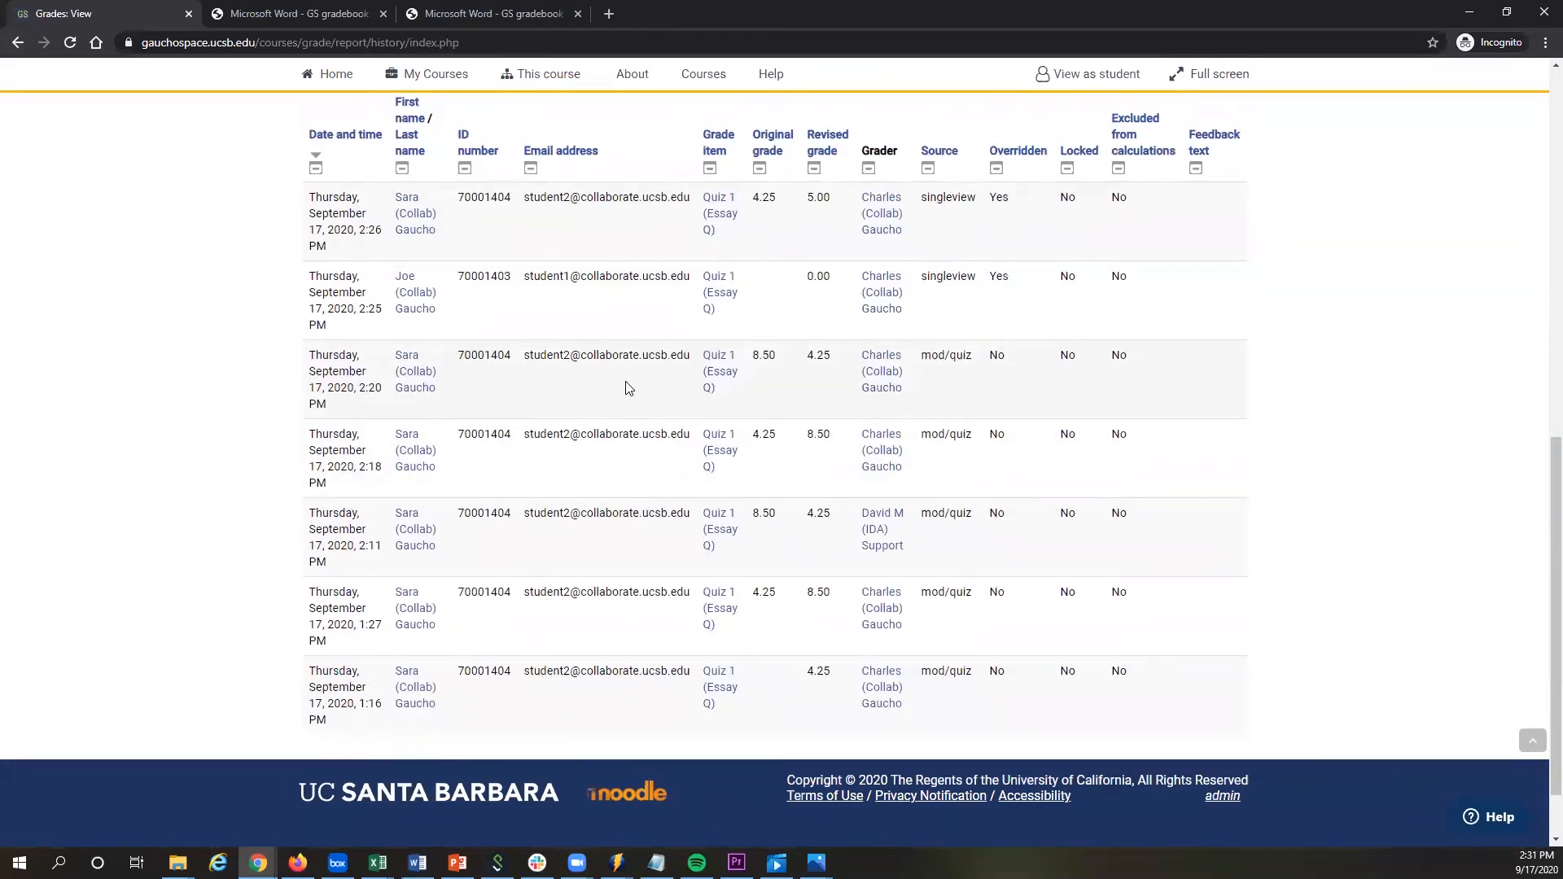
{"action": "scroll", "coordinate": [683, 374], "scroll_direction": "up", "scroll_amount": 2}
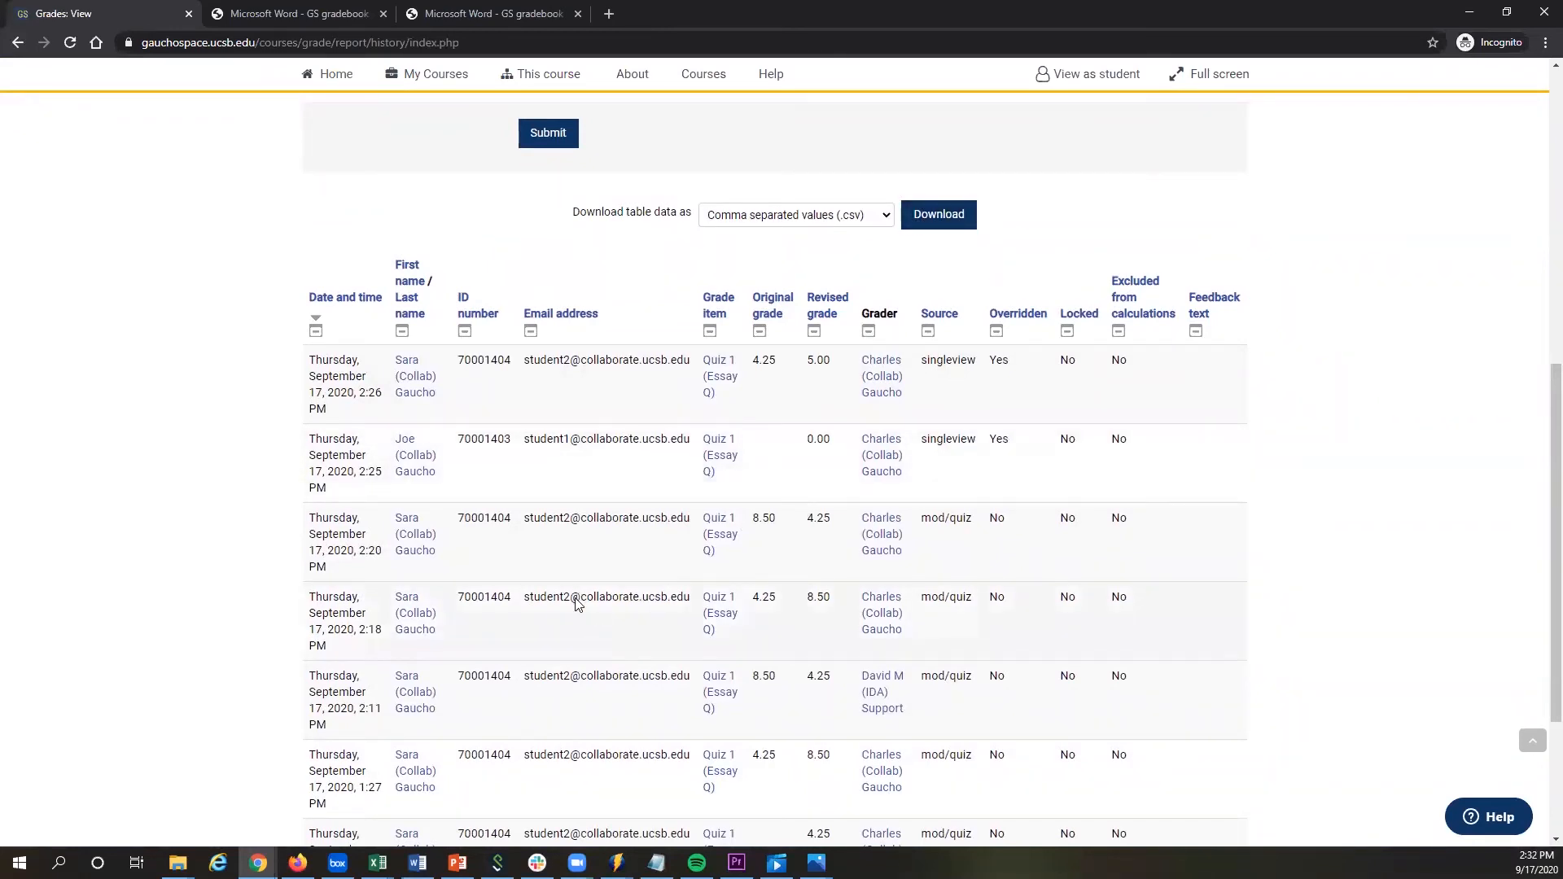
{"action": "scroll", "coordinate": [516, 382], "scroll_direction": "up", "scroll_amount": 2}
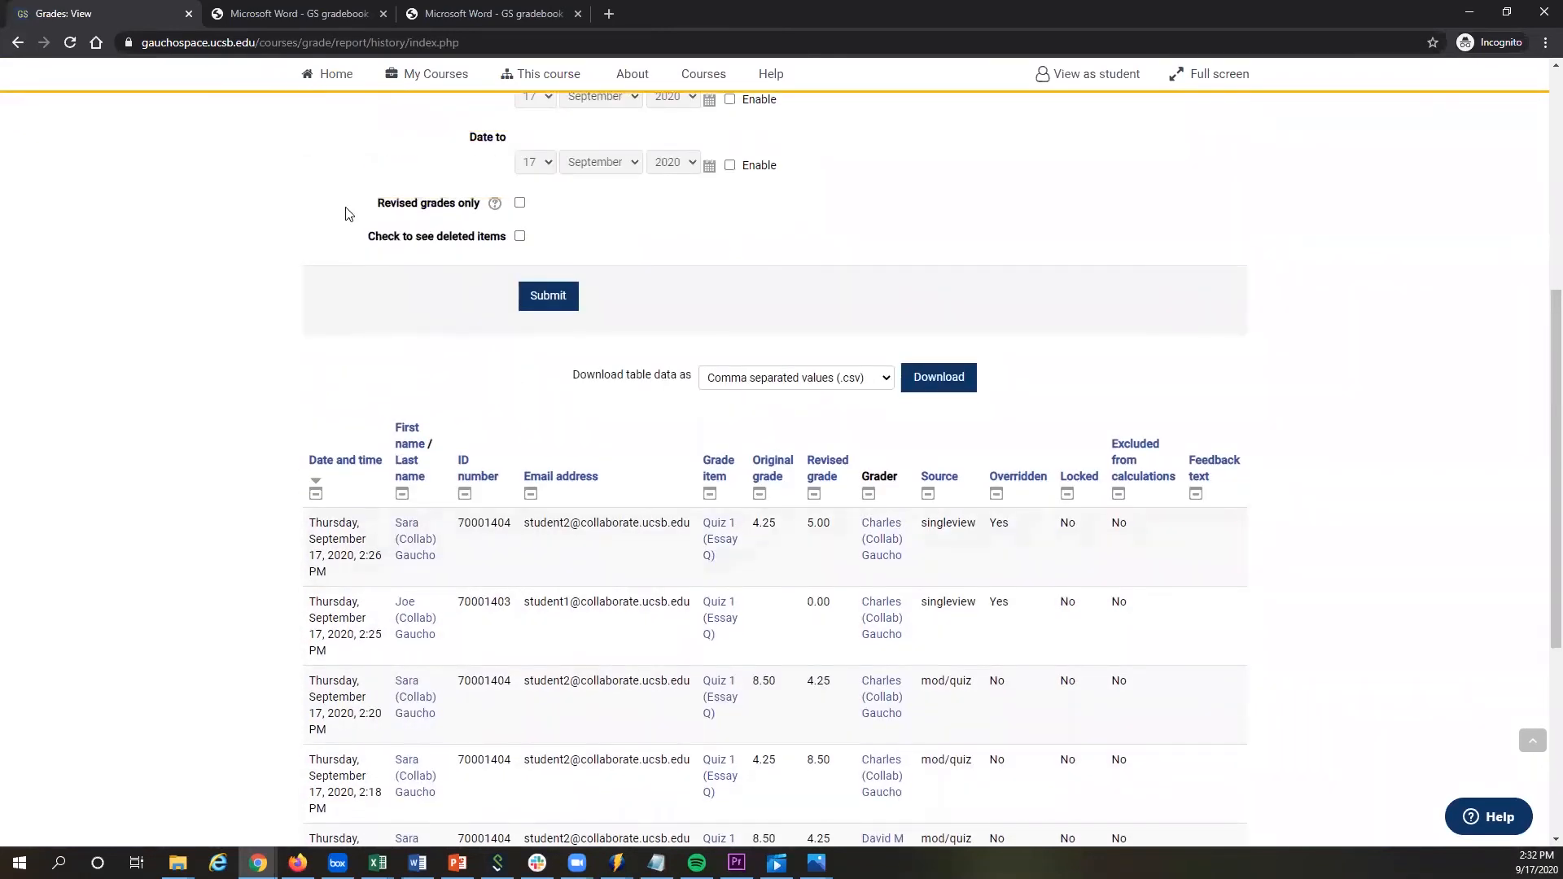
{"action": "scroll", "coordinate": [350, 235], "scroll_direction": "up", "scroll_amount": 2}
{"action": "scroll", "coordinate": [350, 234], "scroll_direction": "up", "scroll_amount": 2}
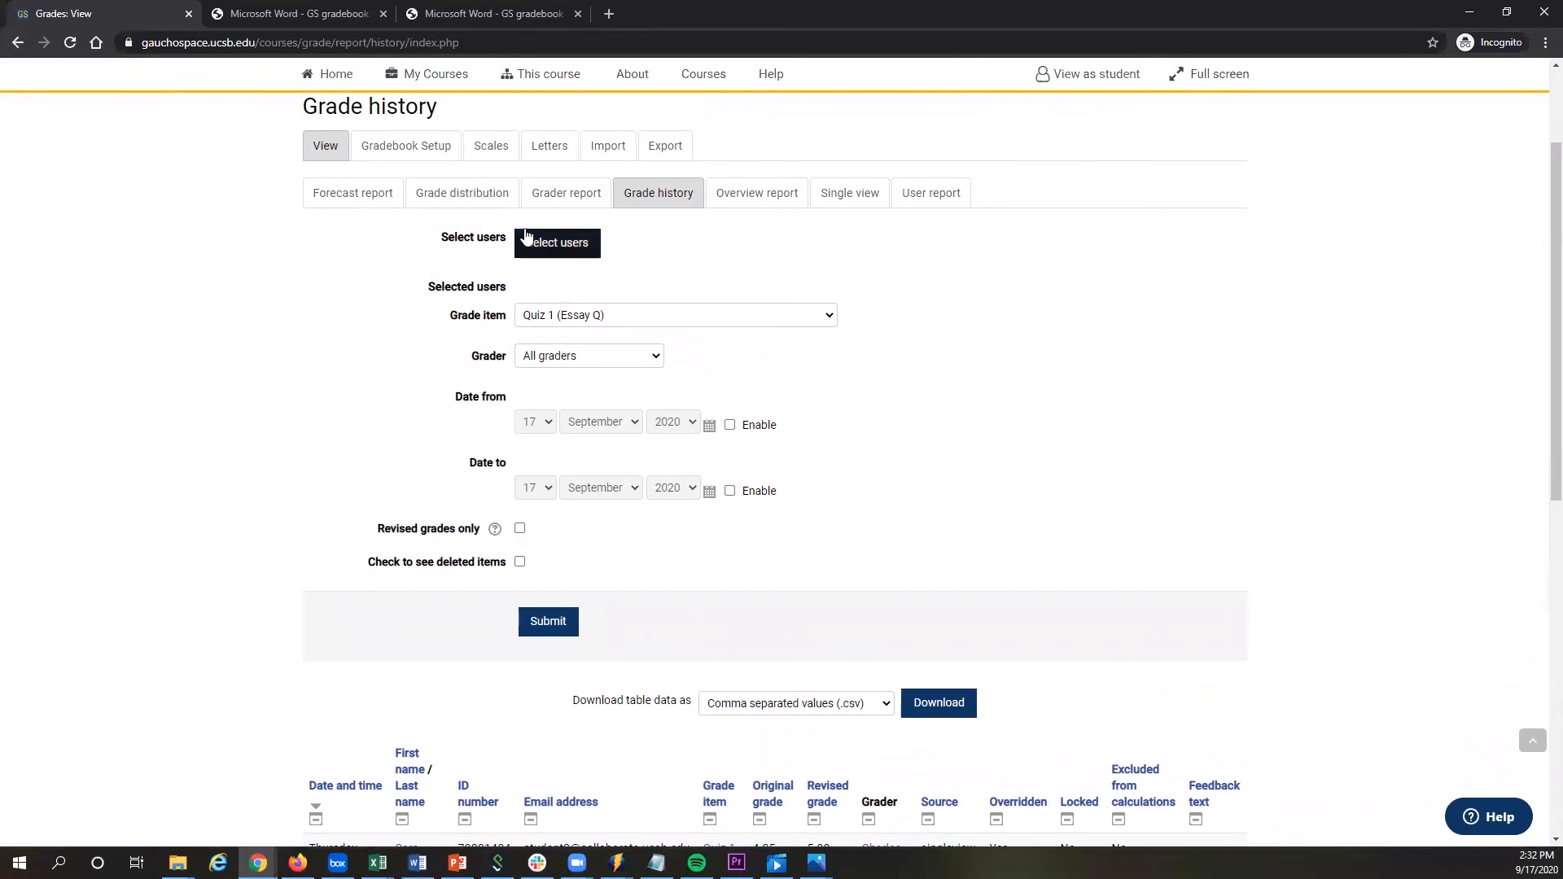
{"action": "scroll", "coordinate": [438, 241], "scroll_direction": "up", "scroll_amount": 2}
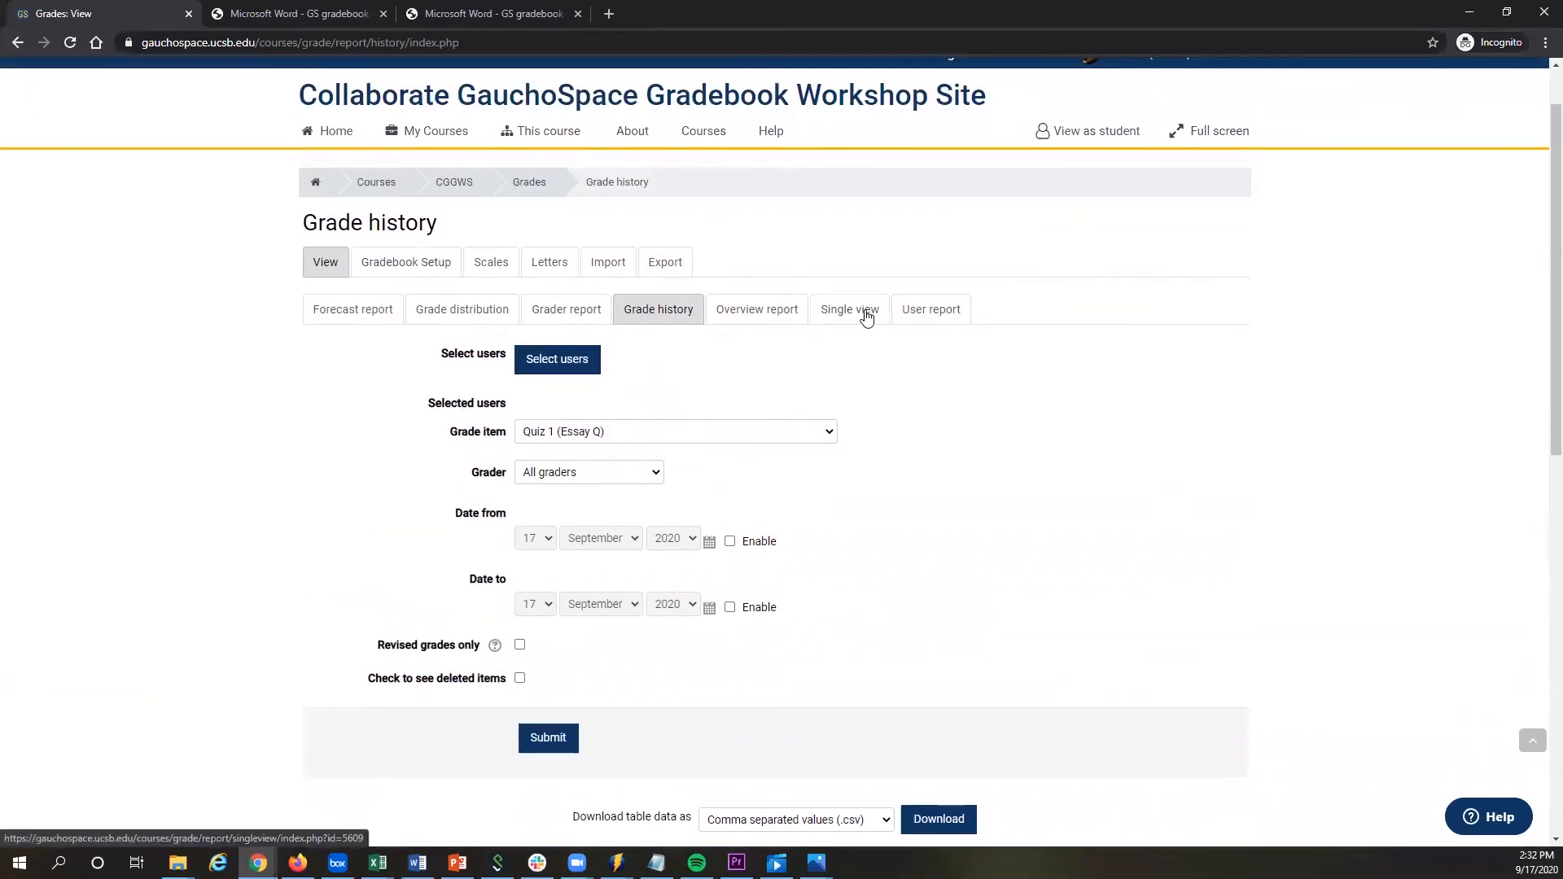
Open the Grade distribution report and review its letter-grade boundaries, course total chart and option to change grade letters.
{"action": "left_click", "coordinate": [434, 318]}
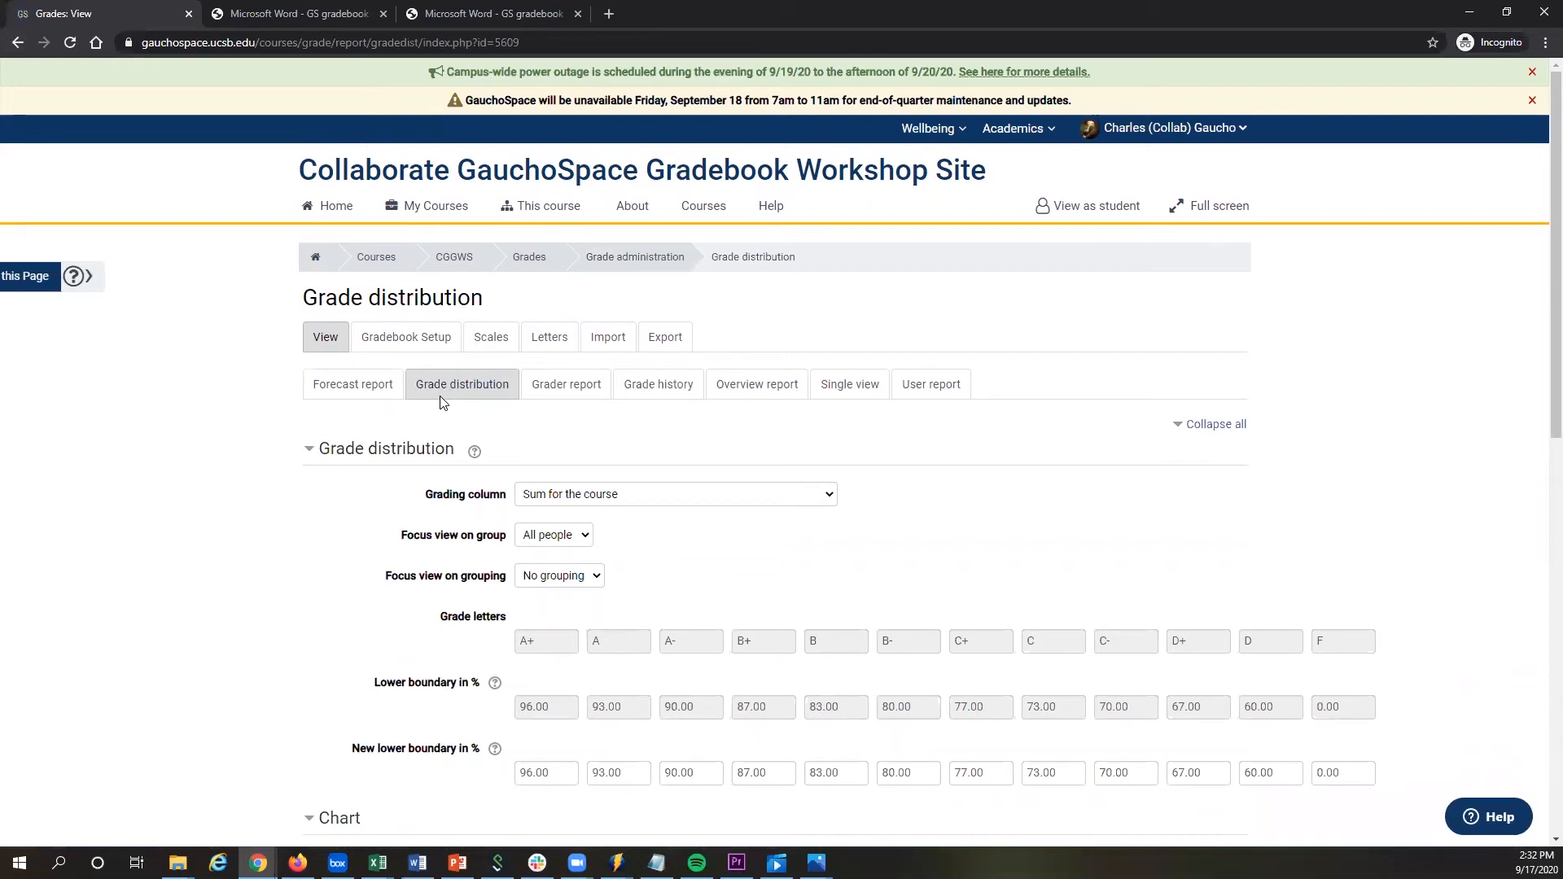
{"action": "scroll", "coordinate": [359, 482], "scroll_direction": "down", "scroll_amount": 3}
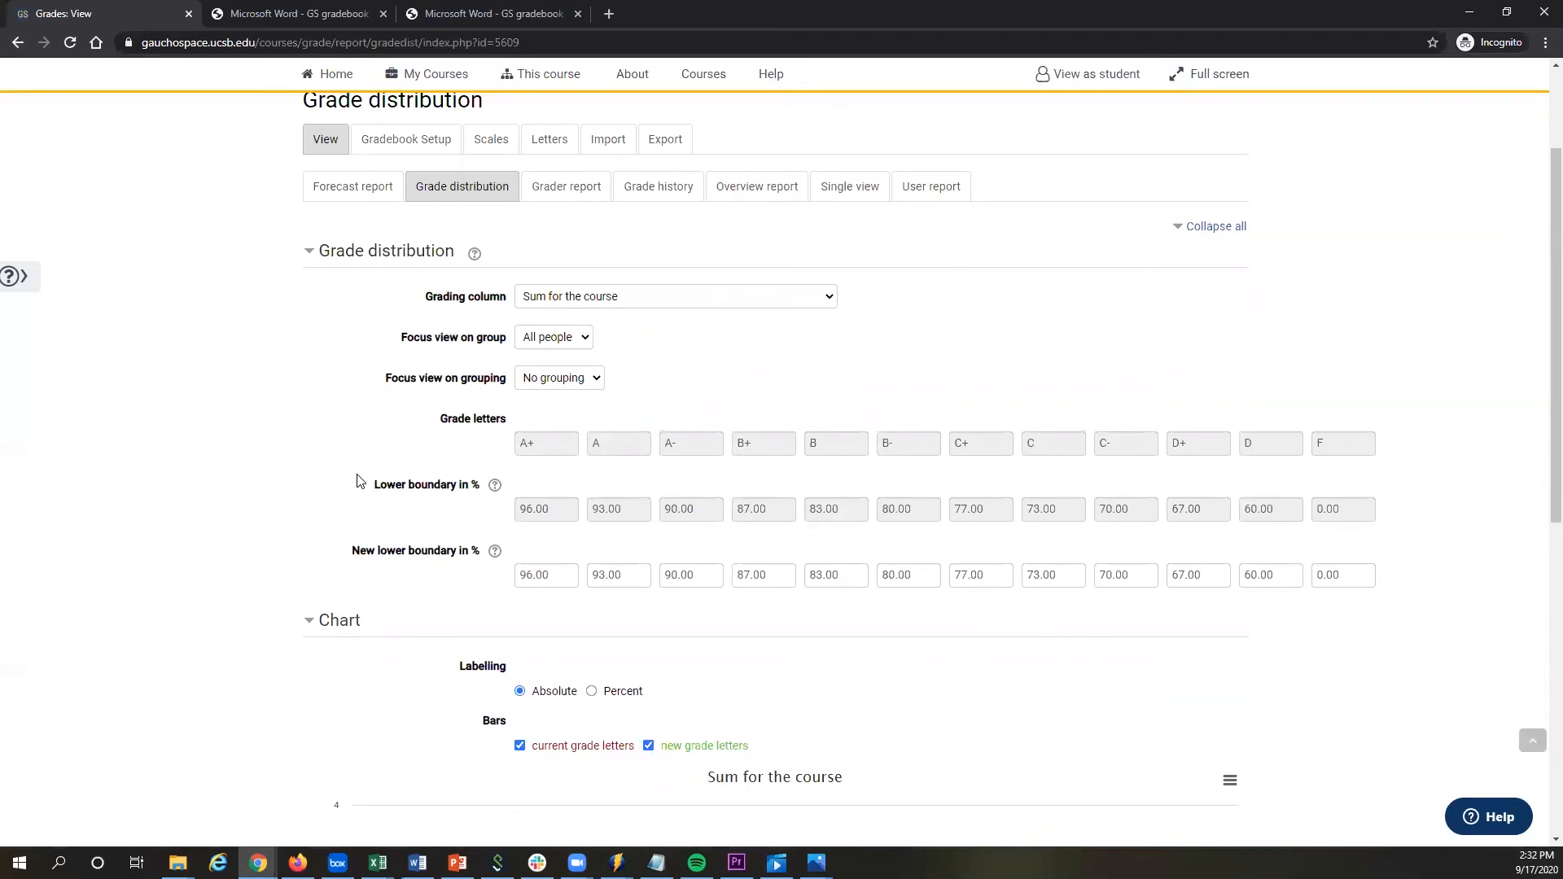
{"action": "scroll", "coordinate": [358, 482], "scroll_direction": "down", "scroll_amount": 3}
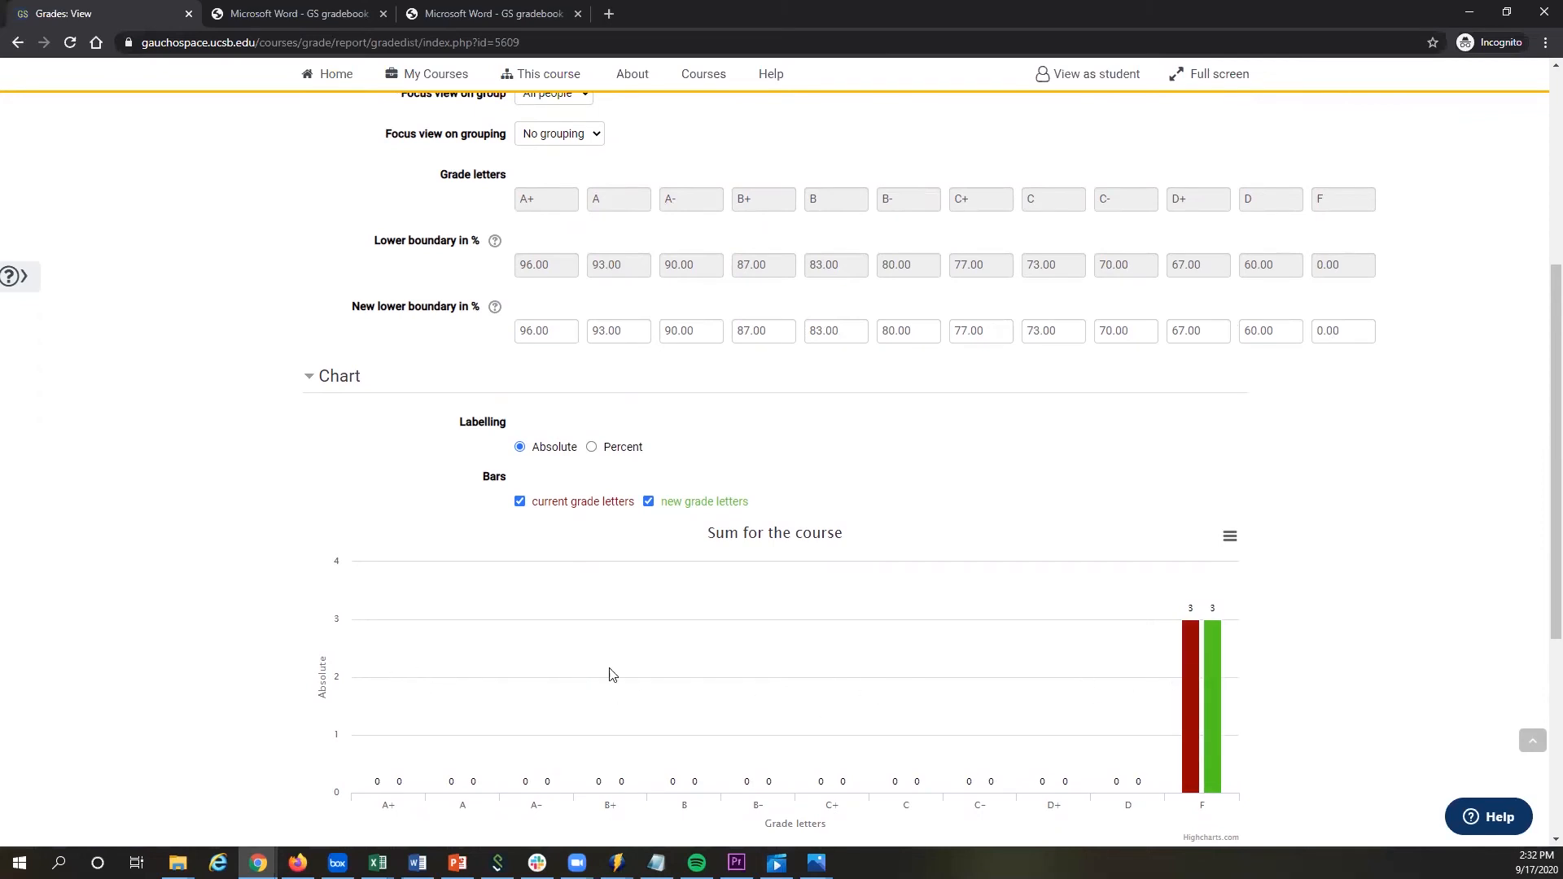
{"action": "left_click", "coordinate": [551, 331]}
{"action": "scroll", "coordinate": [575, 465], "scroll_direction": "down", "scroll_amount": 1}
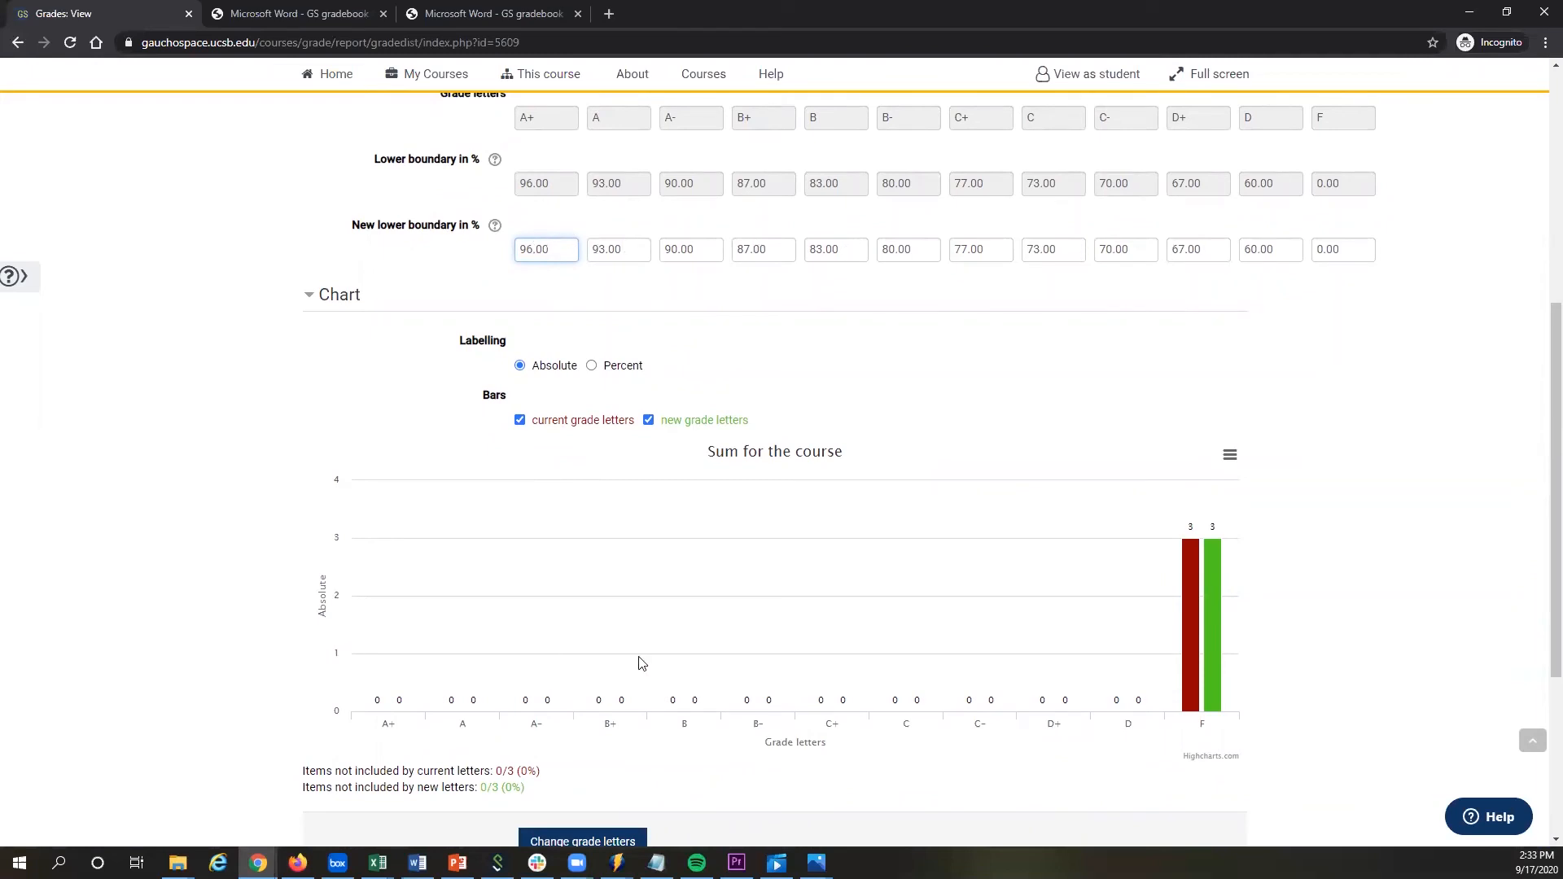
{"action": "scroll", "coordinate": [597, 607], "scroll_direction": "down", "scroll_amount": 2}
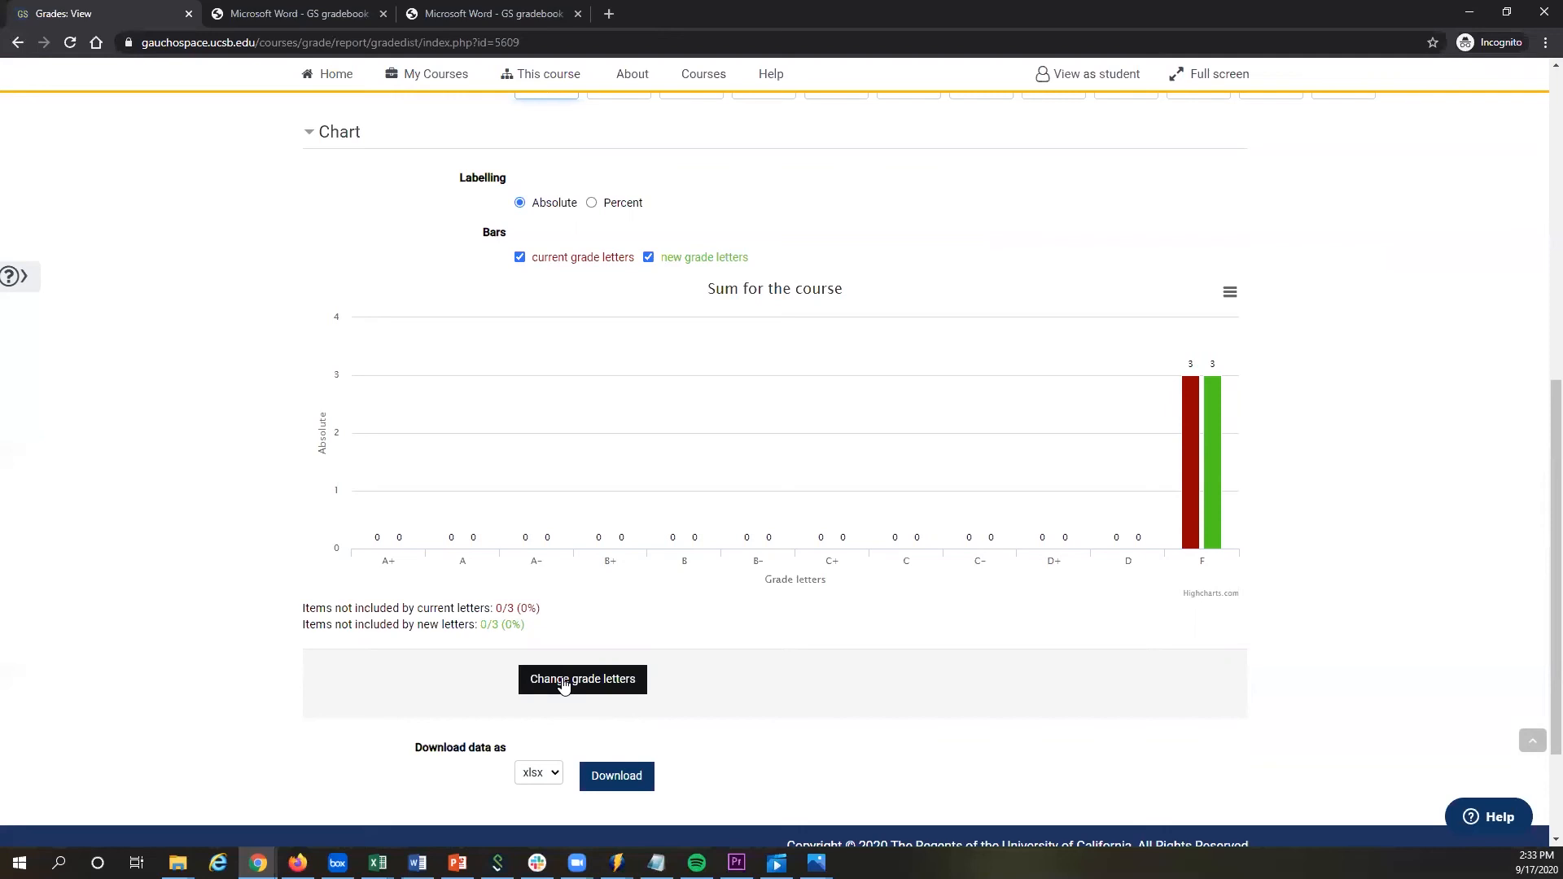
{"action": "left_click", "coordinate": [564, 680]}
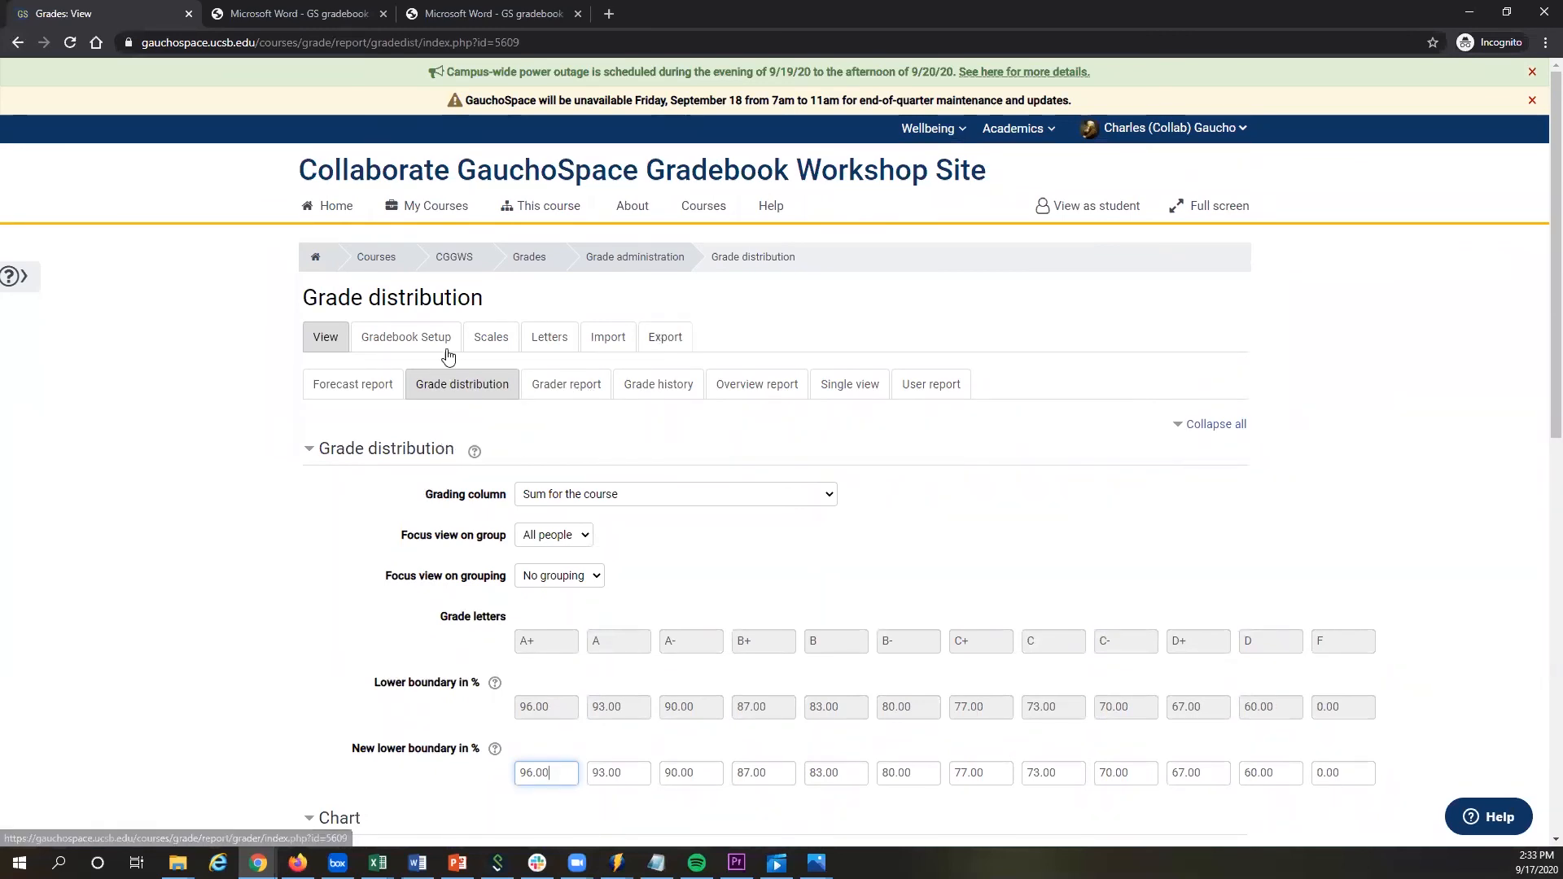
Export only the Quiz 1 (Essay Q) grades for all people to Excel and open the downloaded file.
{"action": "left_click", "coordinate": [666, 350]}
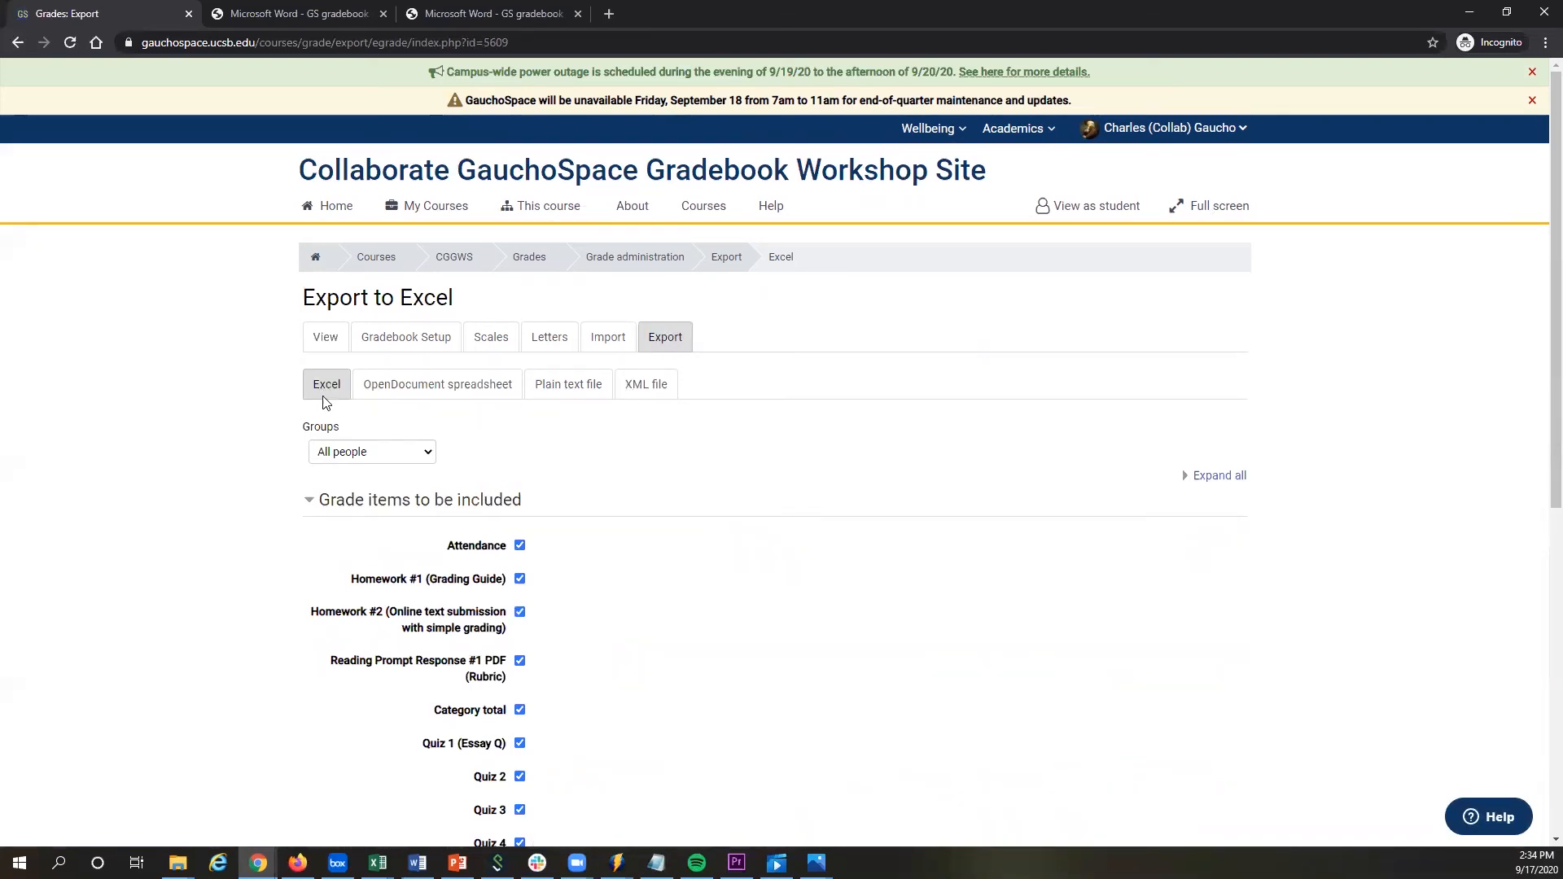
{"action": "scroll", "coordinate": [313, 419], "scroll_direction": "down", "scroll_amount": 3}
{"action": "scroll", "coordinate": [504, 342], "scroll_direction": "down", "scroll_amount": 1}
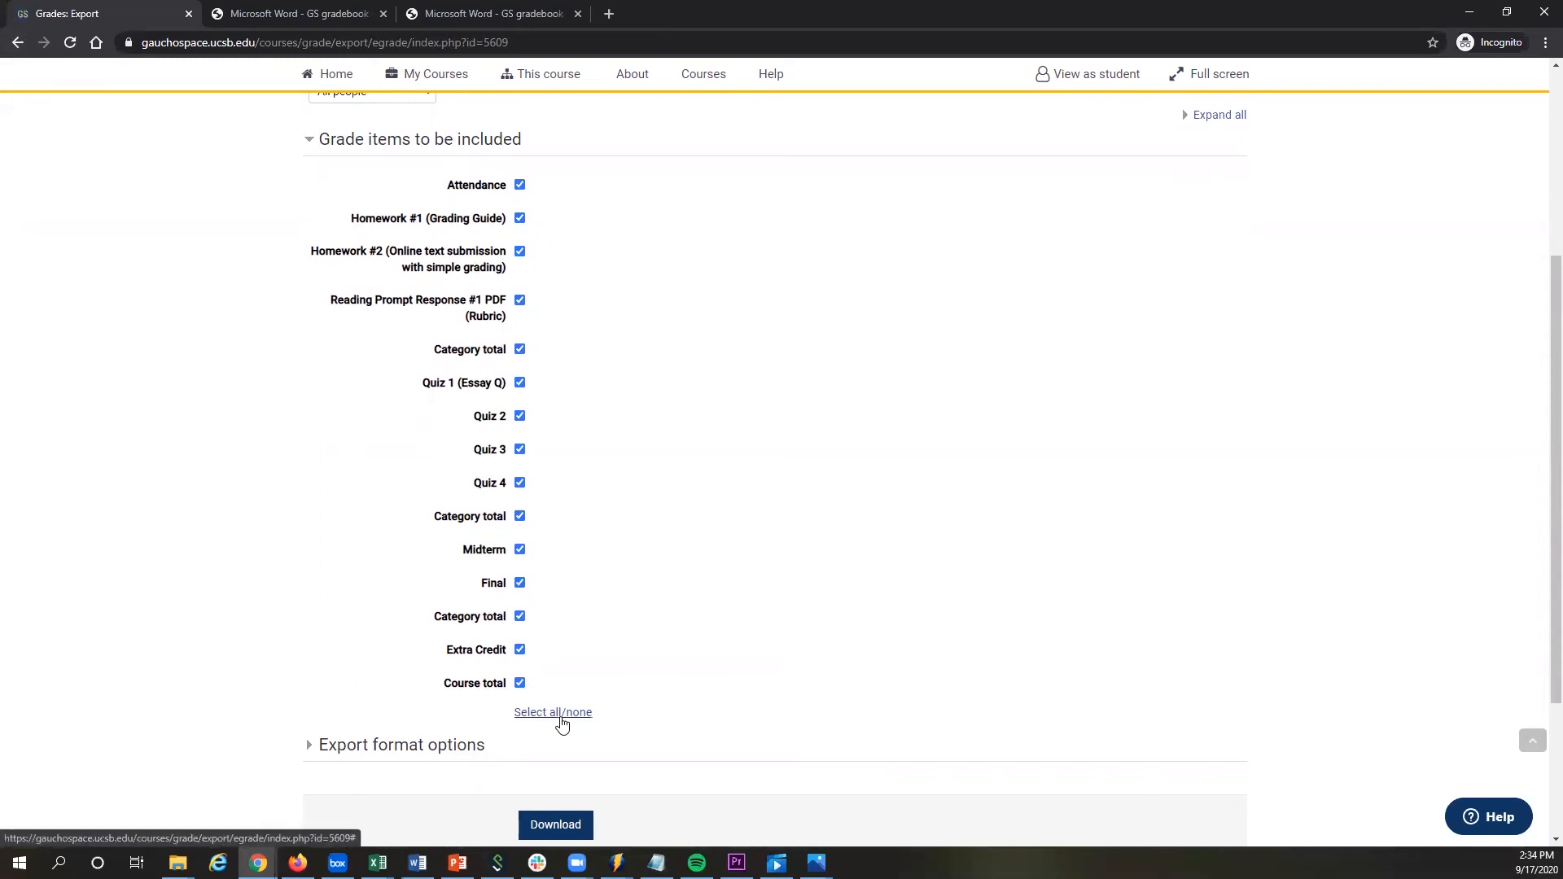
{"action": "left_click", "coordinate": [559, 716]}
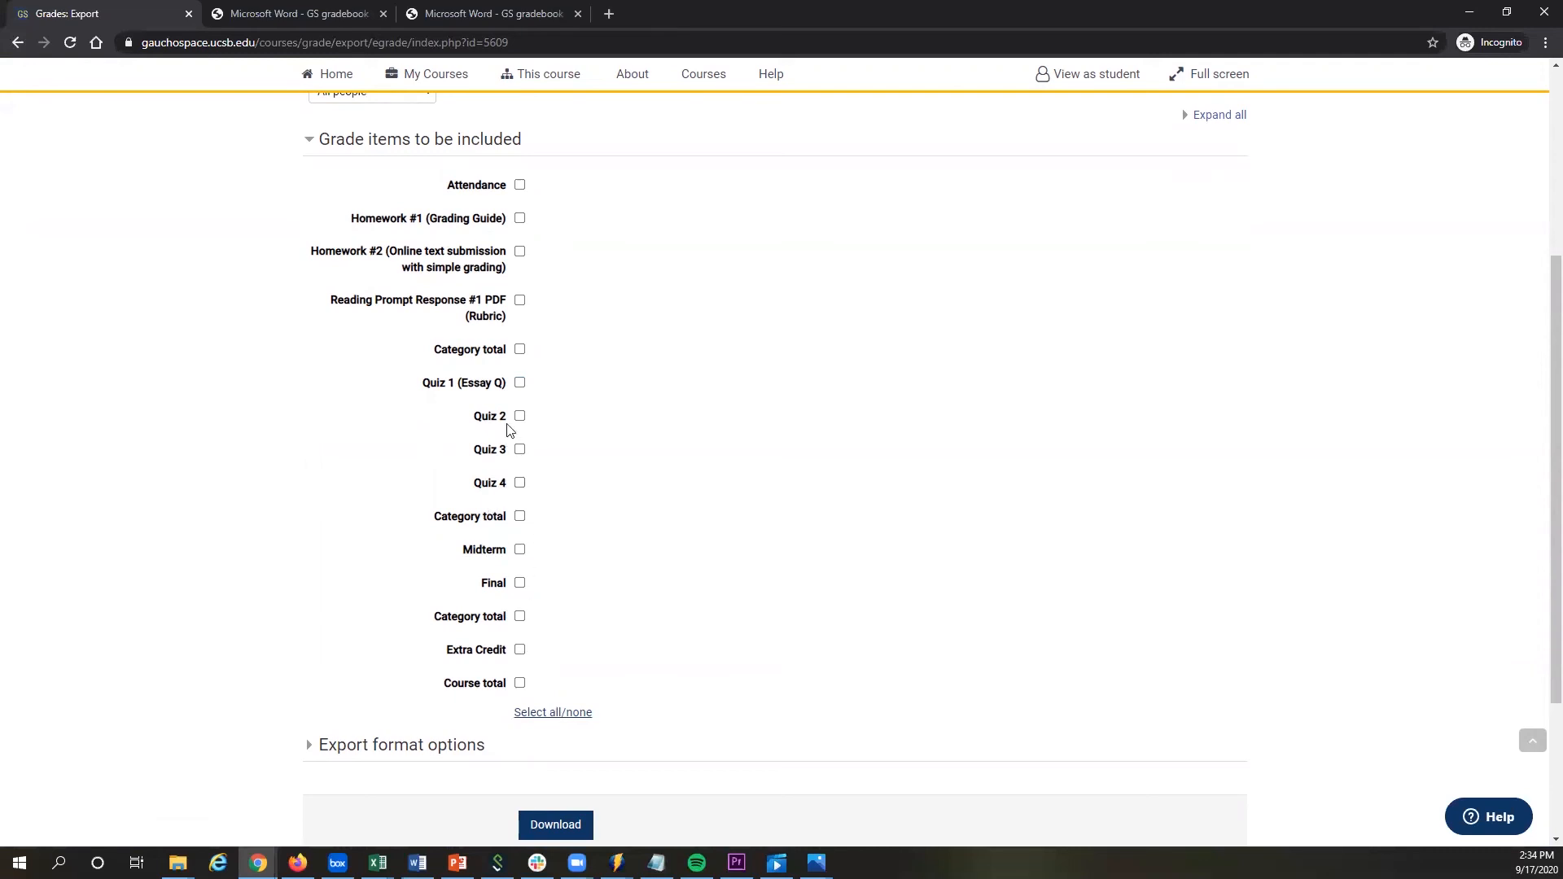
{"action": "left_click", "coordinate": [519, 383]}
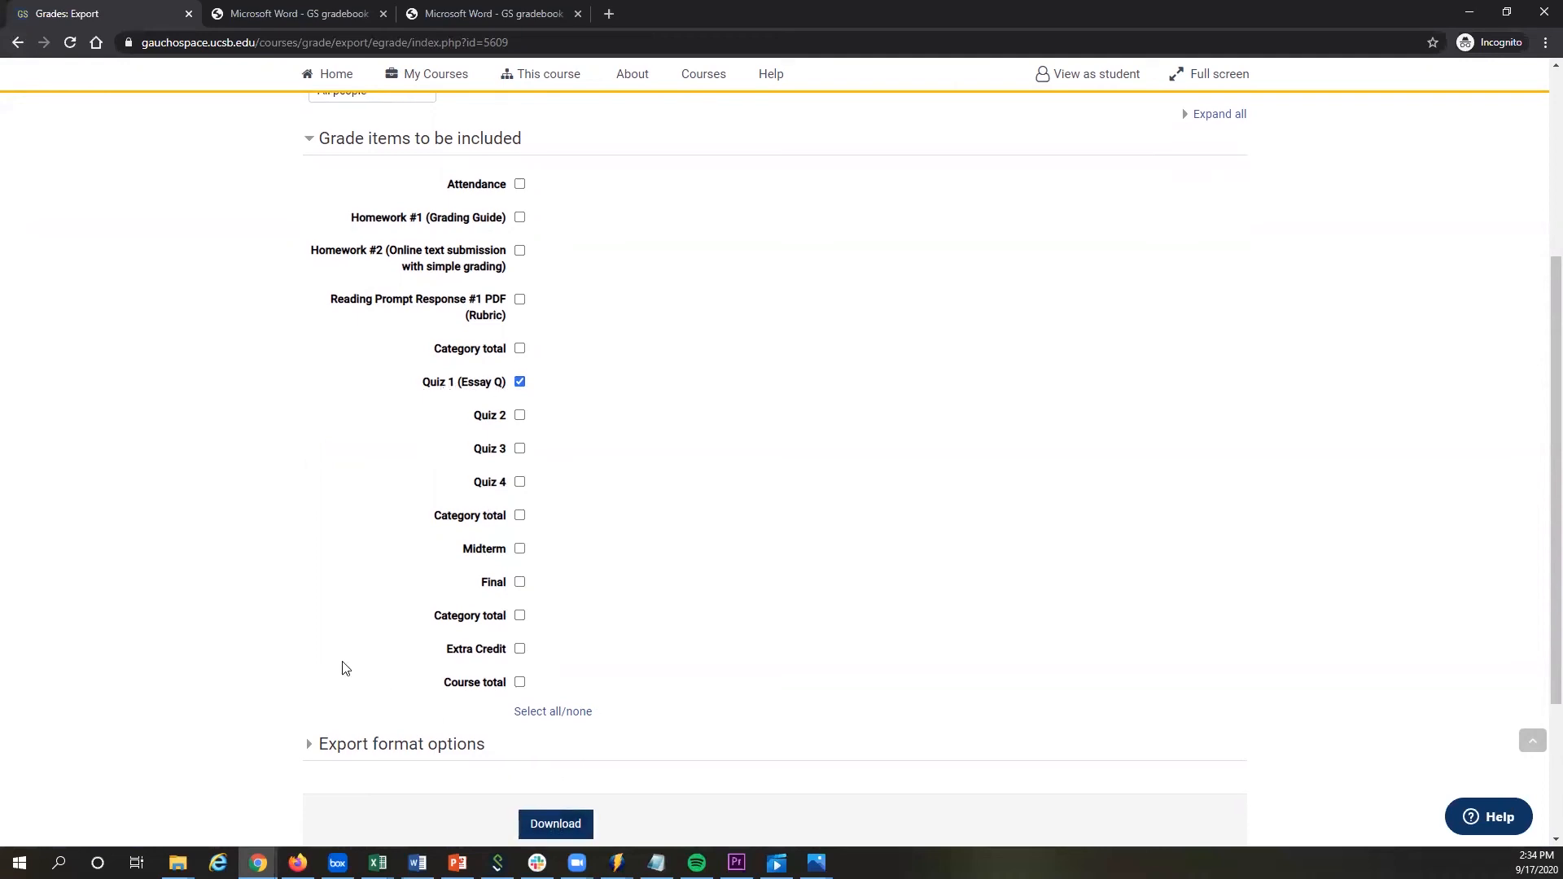
{"action": "scroll", "coordinate": [533, 743], "scroll_direction": "down", "scroll_amount": 1}
{"action": "left_click", "coordinate": [533, 743]}
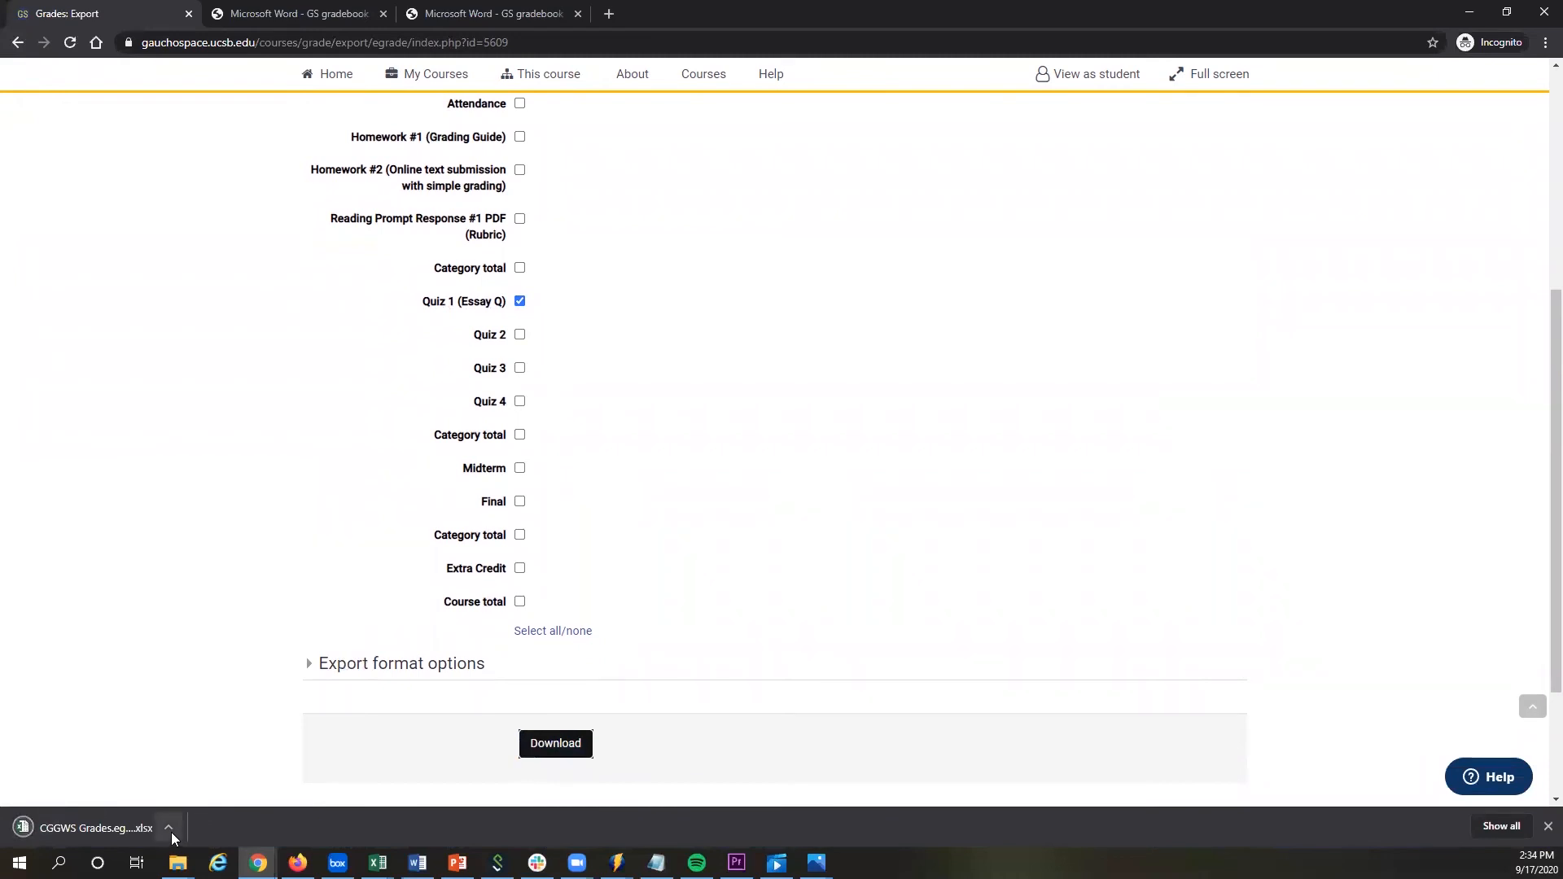
{"action": "left_click", "coordinate": [171, 832]}
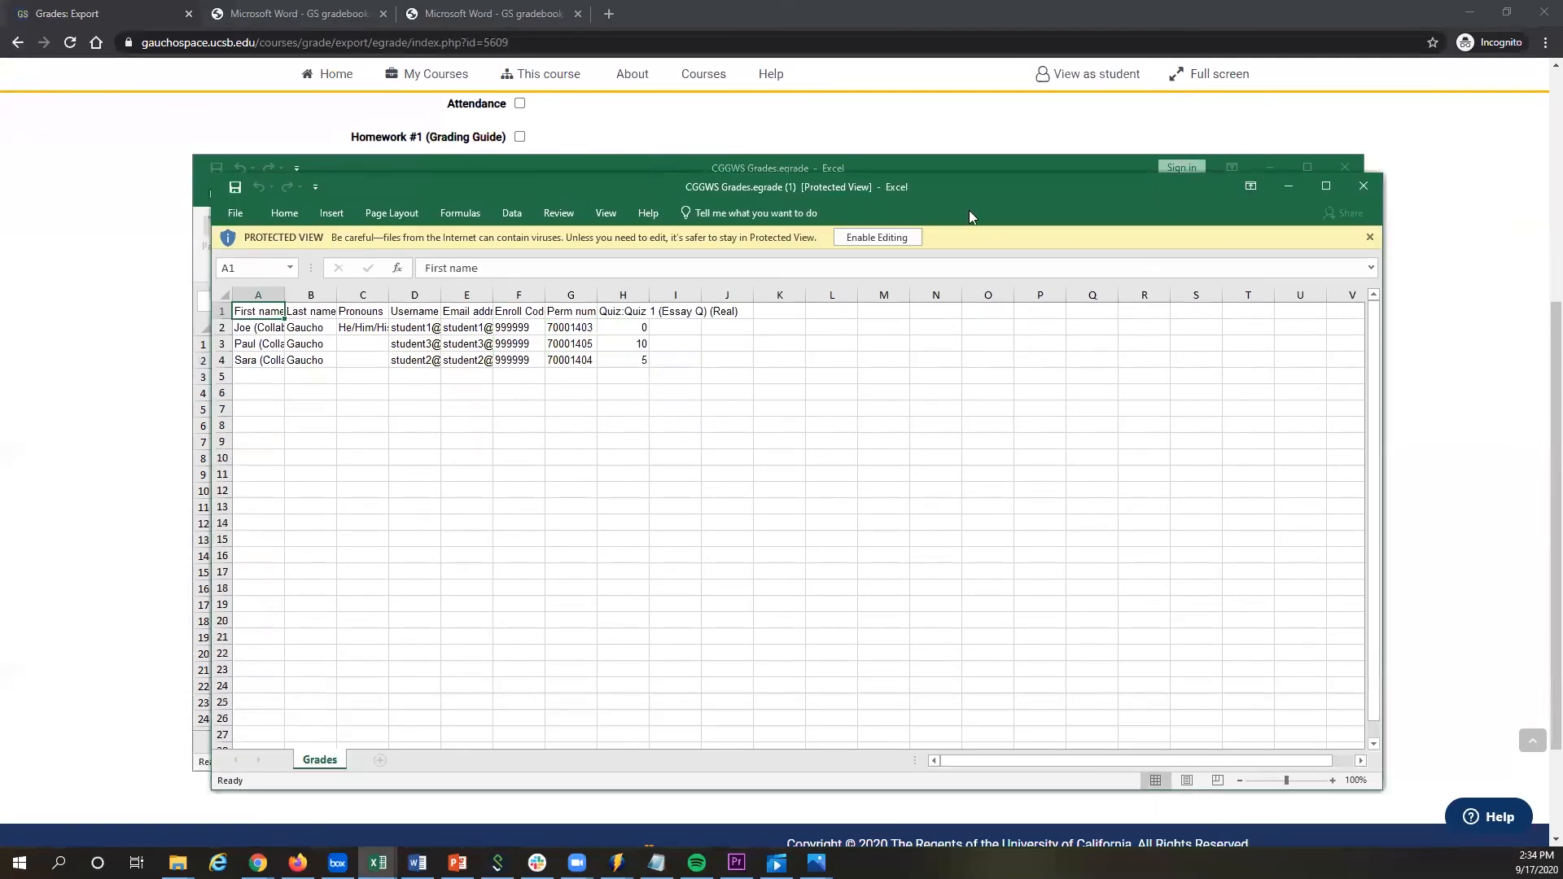
Put the Quiz 1 export aside and examine the Midterm (Real) column in the CGGWS Grades.egrade spreadsheet.
{"action": "left_click", "coordinate": [1291, 184]}
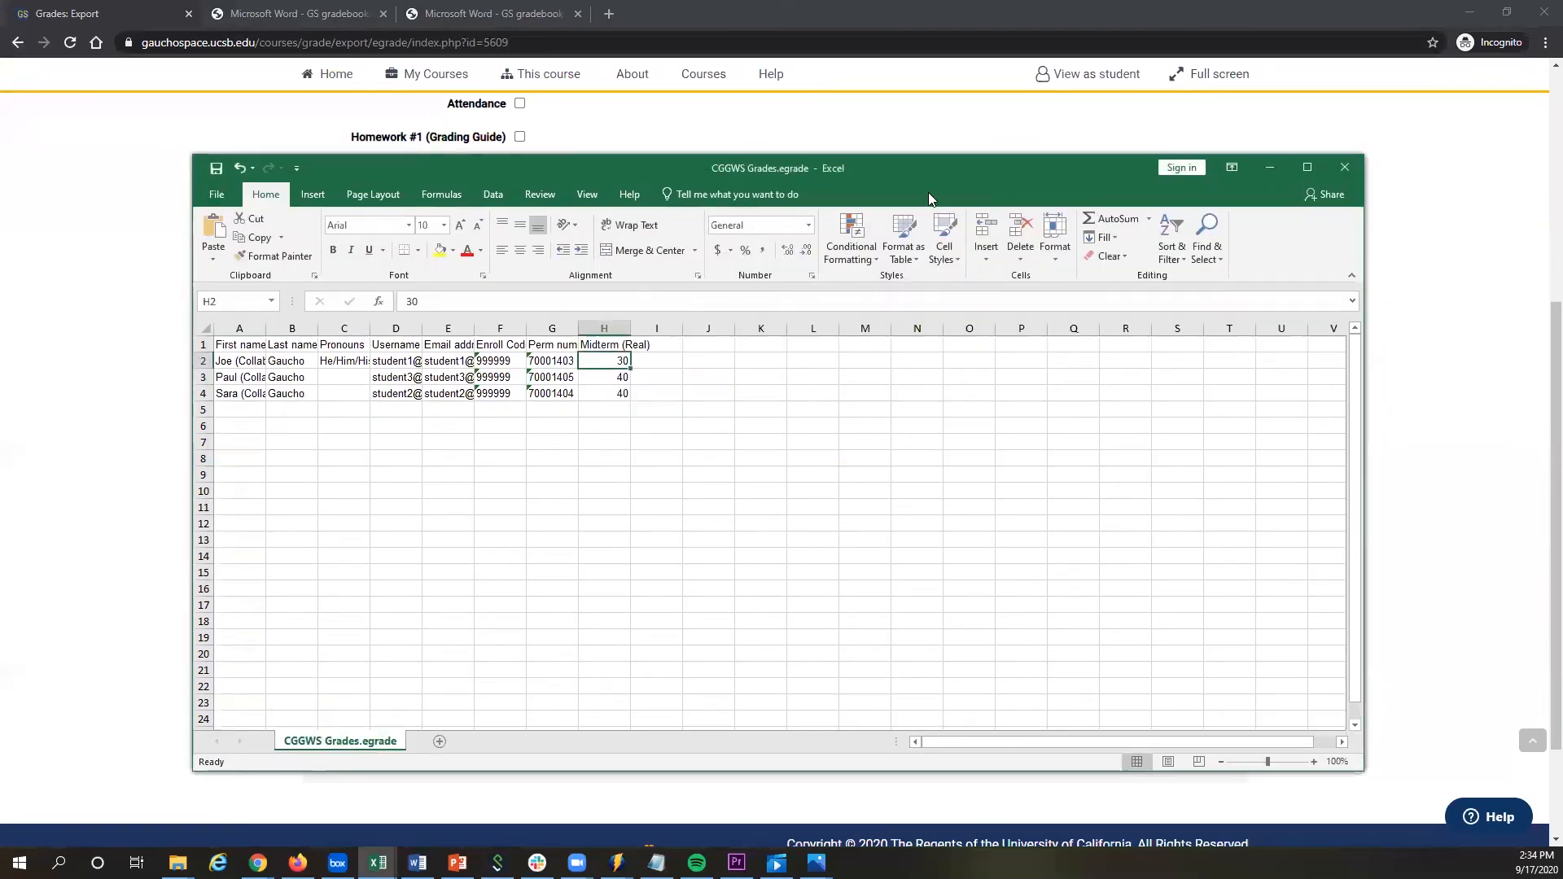
{"action": "left_click_drag", "start_coordinate": [940, 167], "coordinate": [1008, 148]}
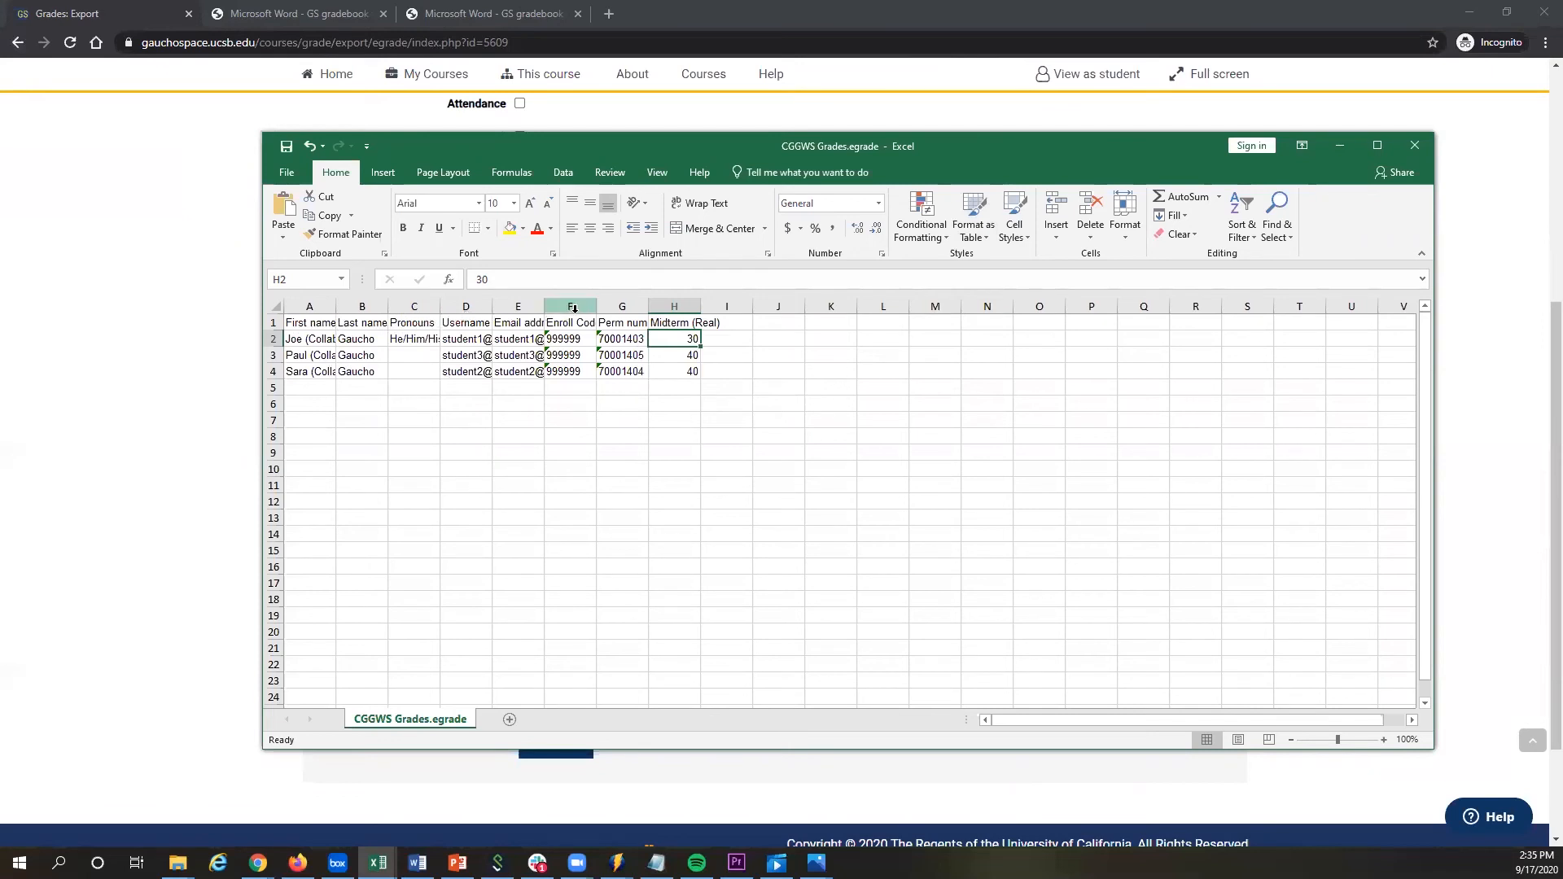
{"action": "left_click", "coordinate": [682, 305]}
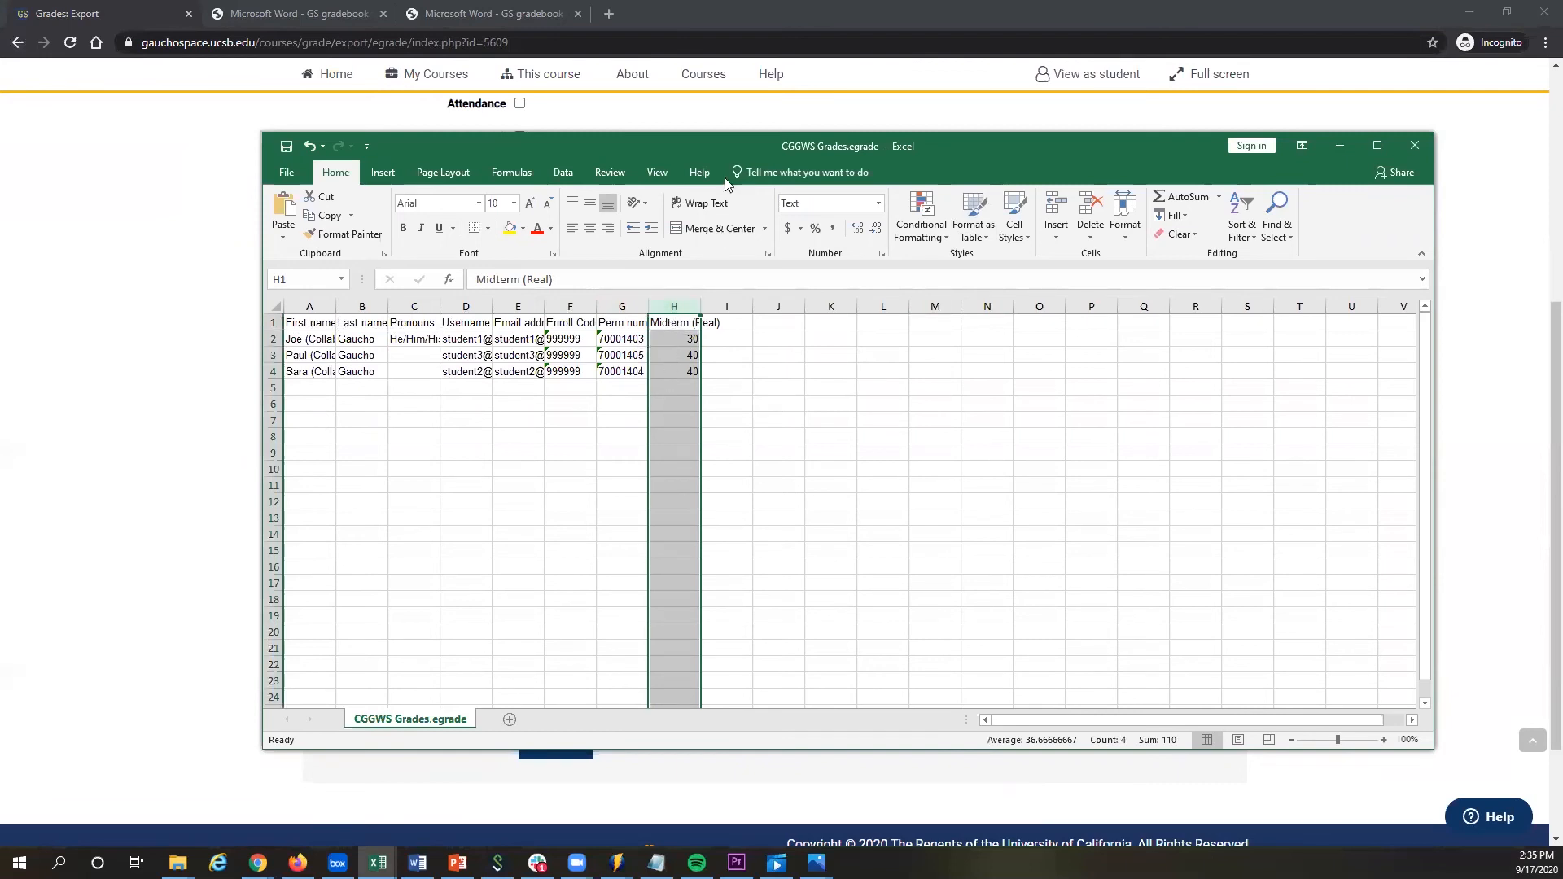
{"action": "left_click_drag", "start_coordinate": [720, 158], "coordinate": [672, 150]}
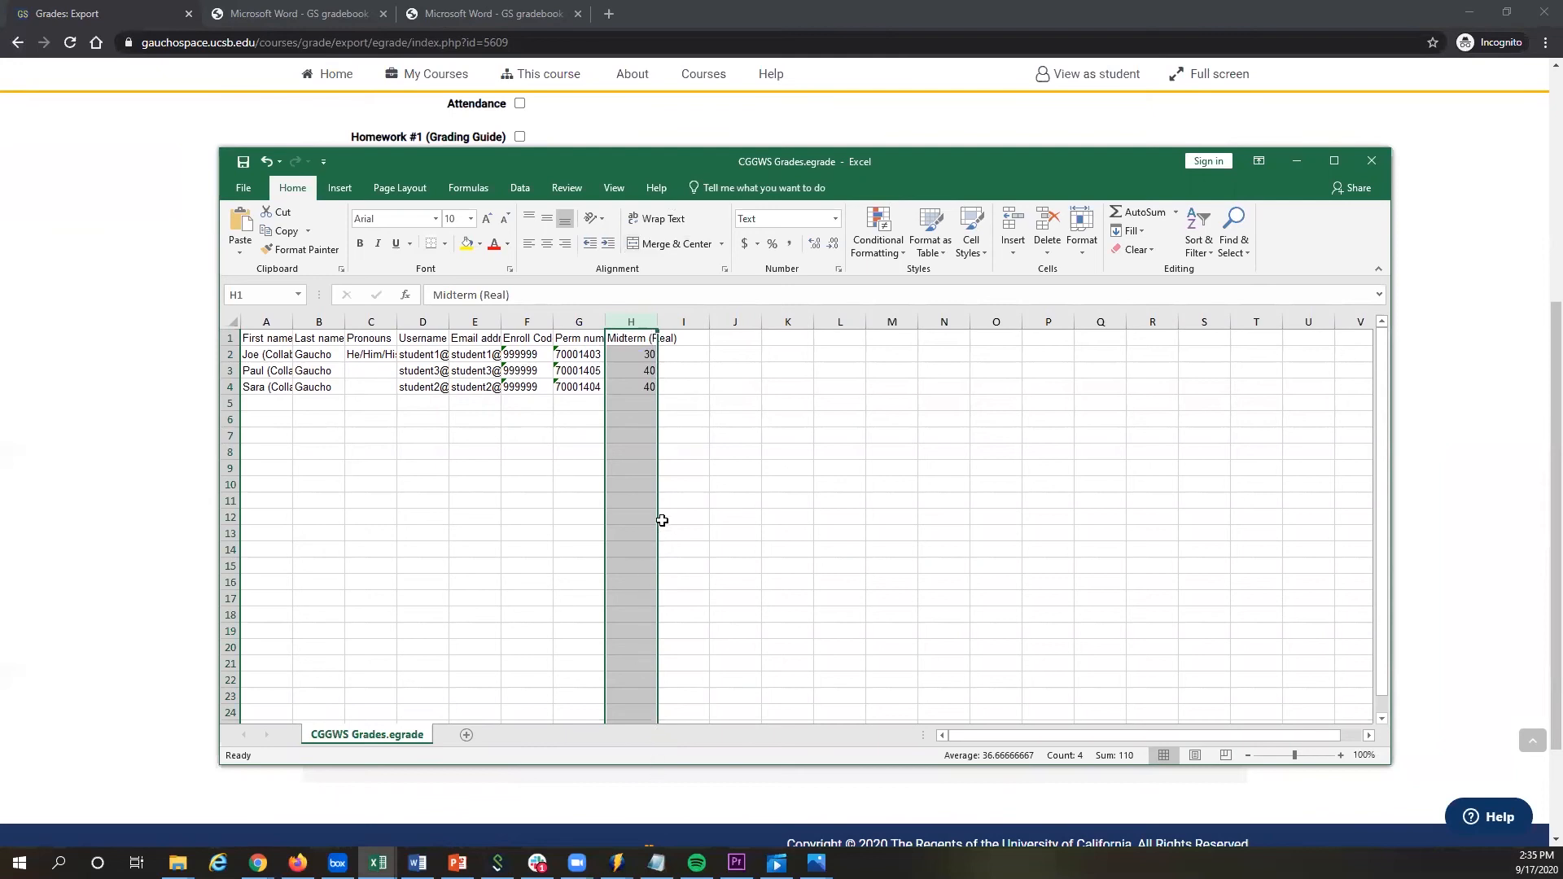
Set the first student's Midterm (Real) grade in cell H2 to 40 and save the spreadsheet.
{"action": "left_click", "coordinate": [639, 357]}
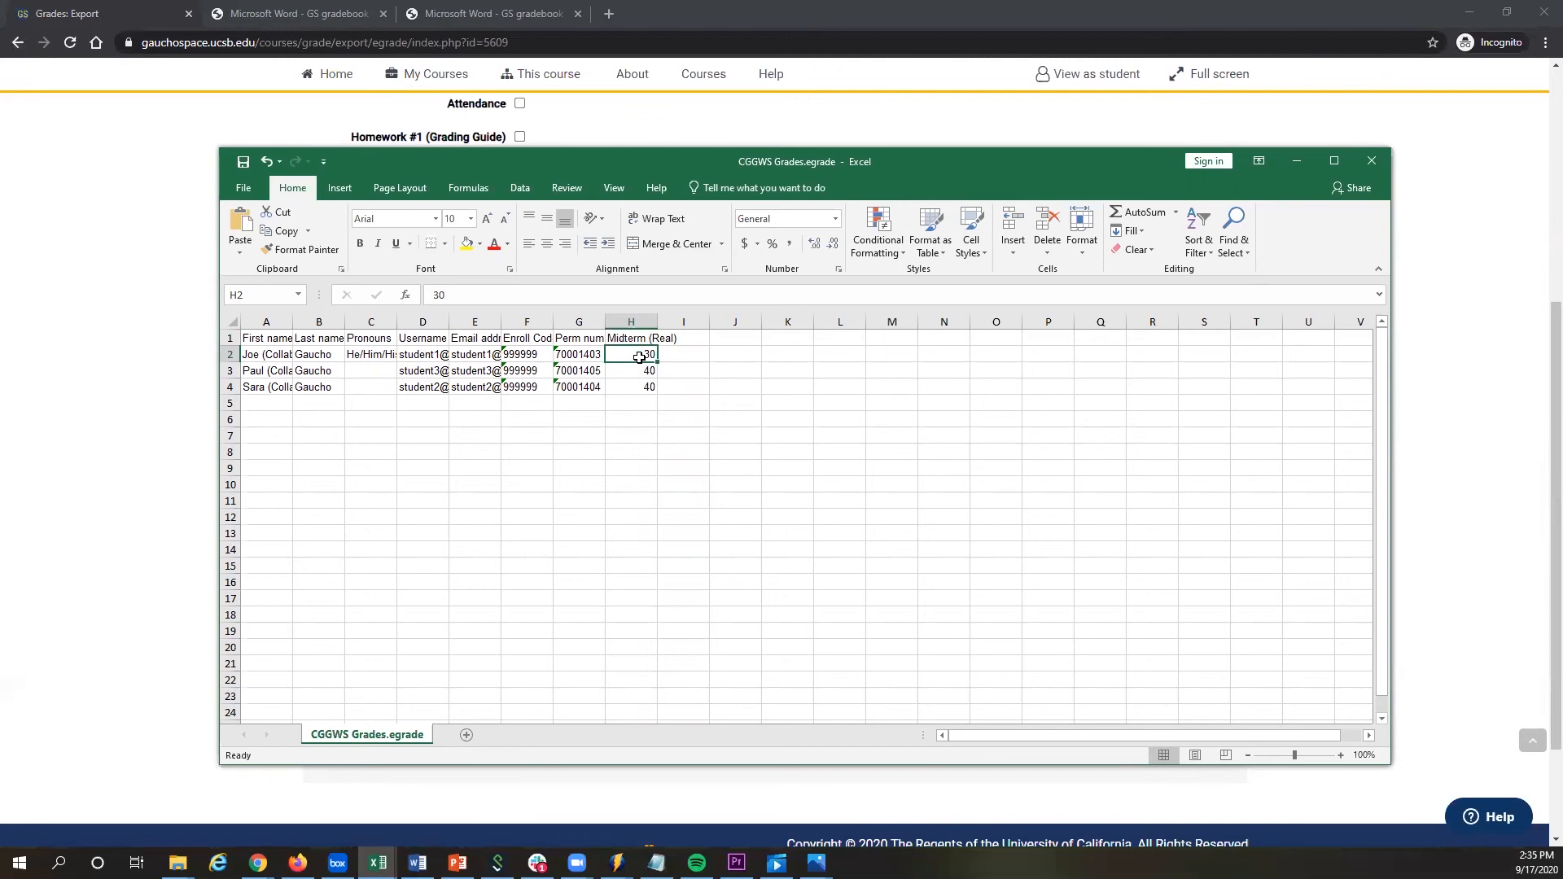
{"action": "type", "text": "4"}
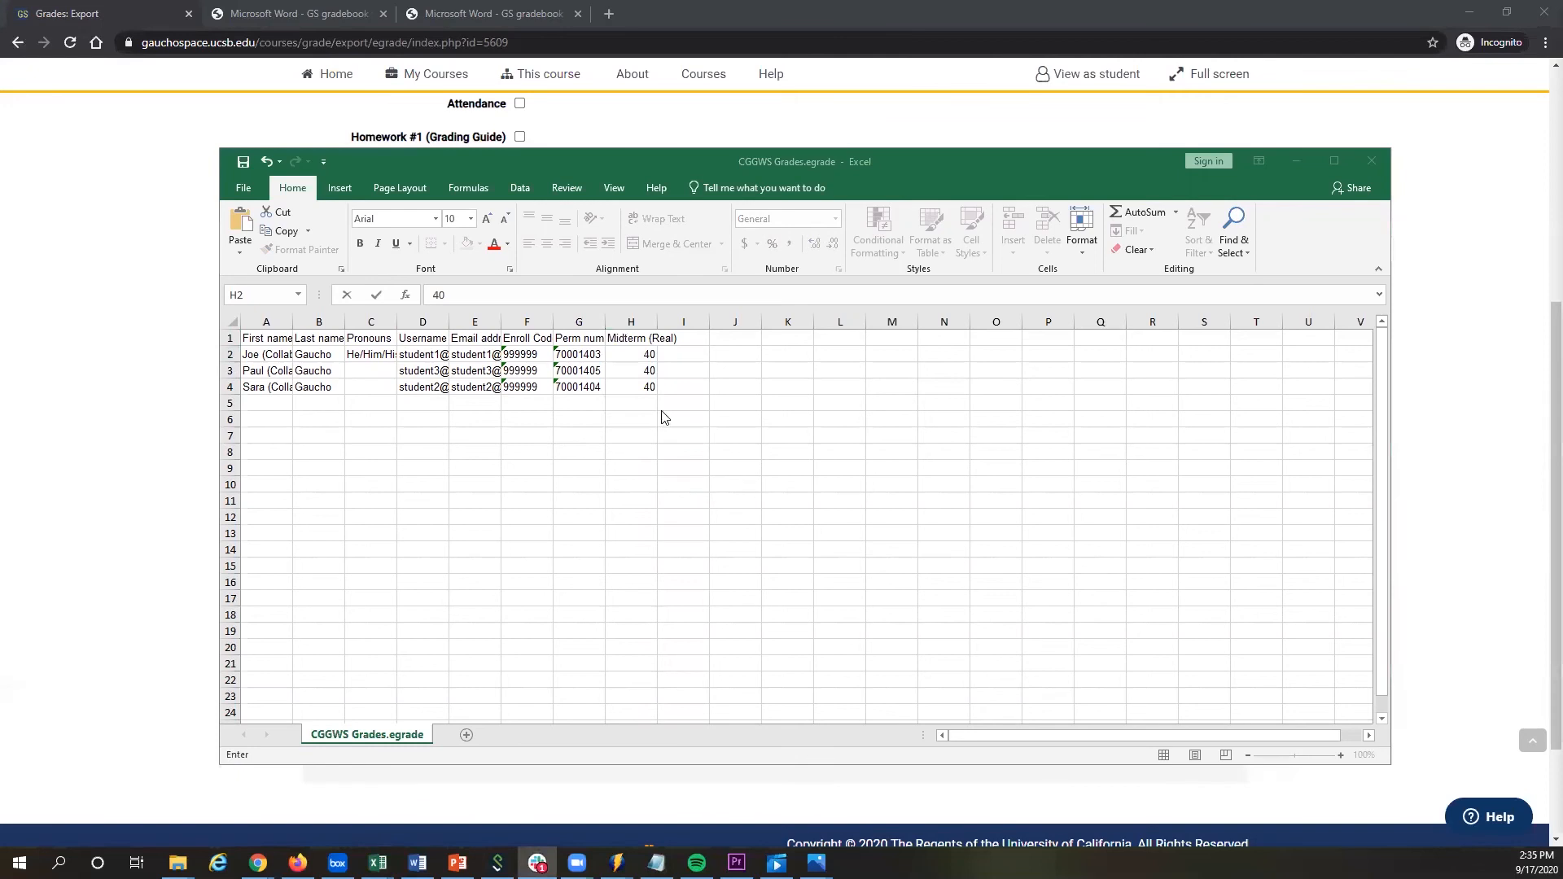
{"action": "left_click", "coordinate": [244, 164]}
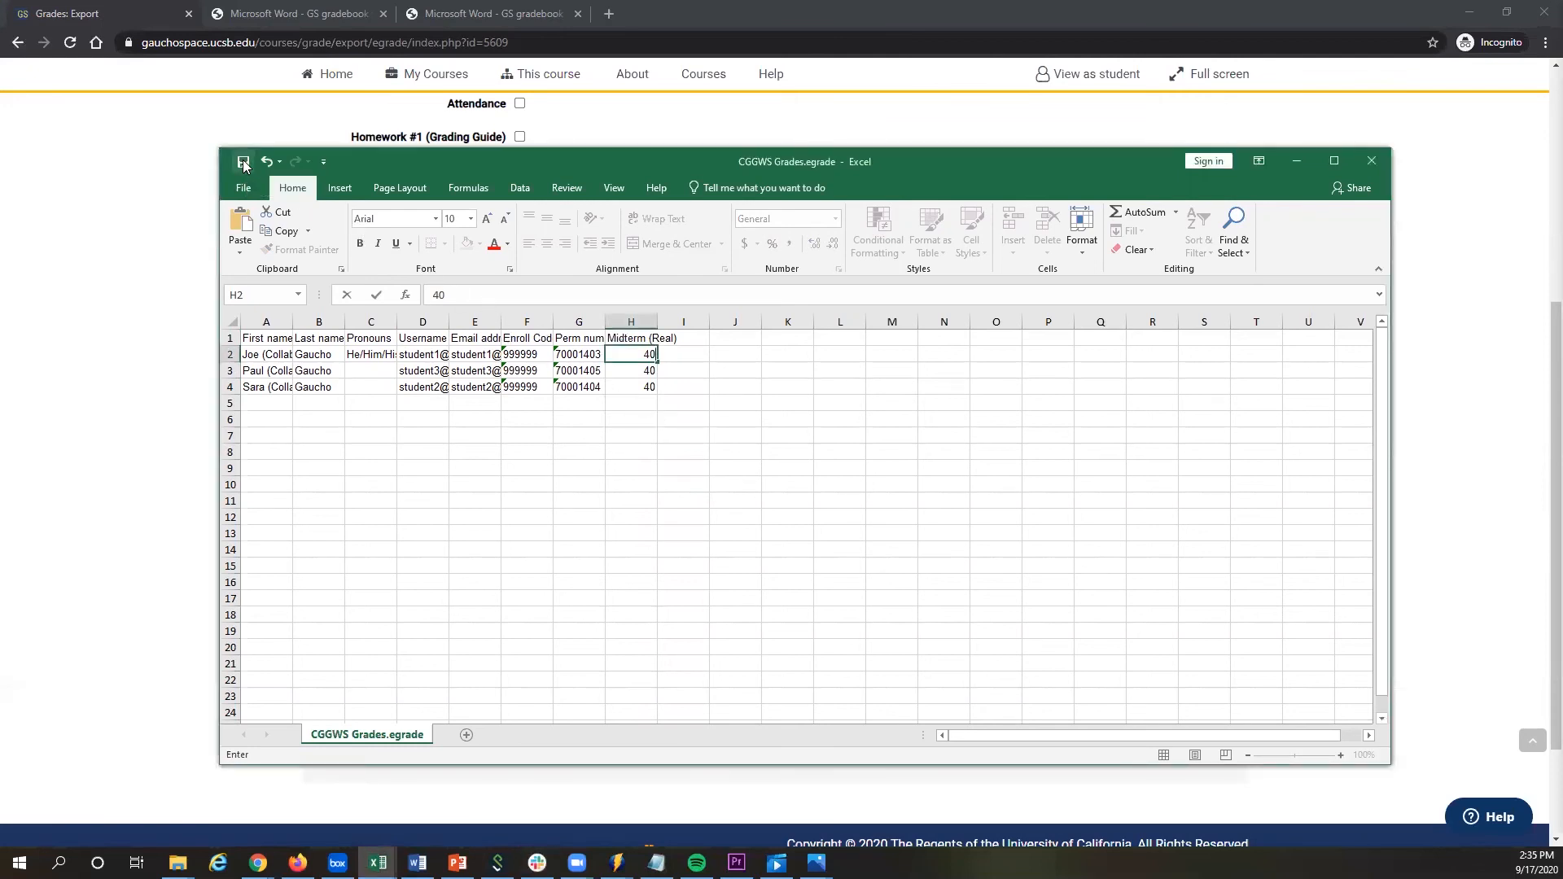
{"action": "left_click", "coordinate": [244, 164]}
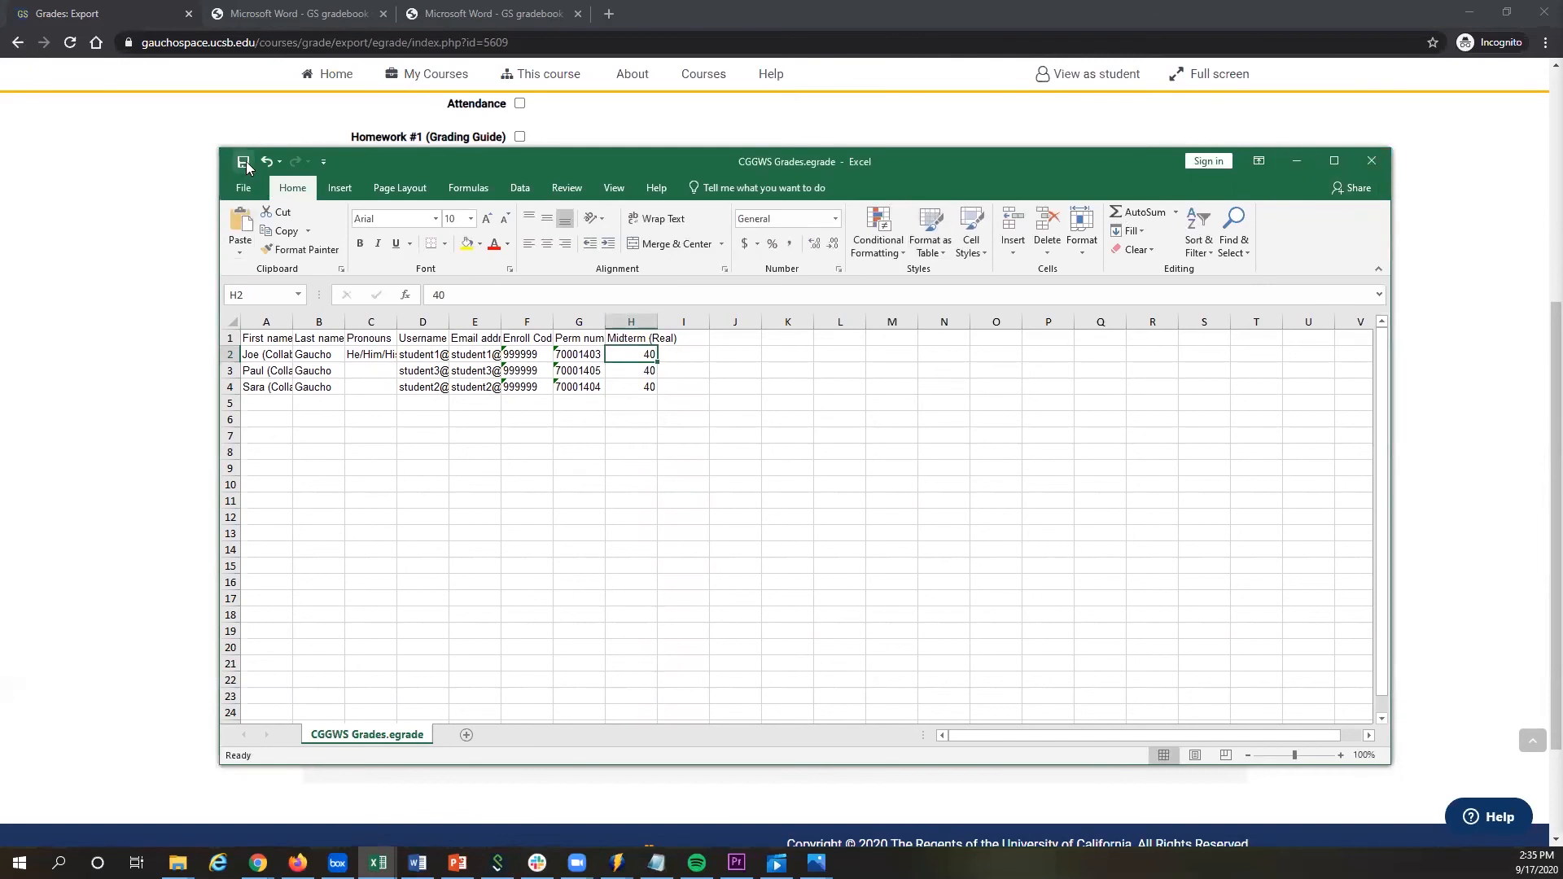
Save the edited grades spreadsheet as CGGWS Grades.egrade in CSV (Comma delimited) format.
{"action": "left_click", "coordinate": [243, 187]}
{"action": "left_click", "coordinate": [275, 353]}
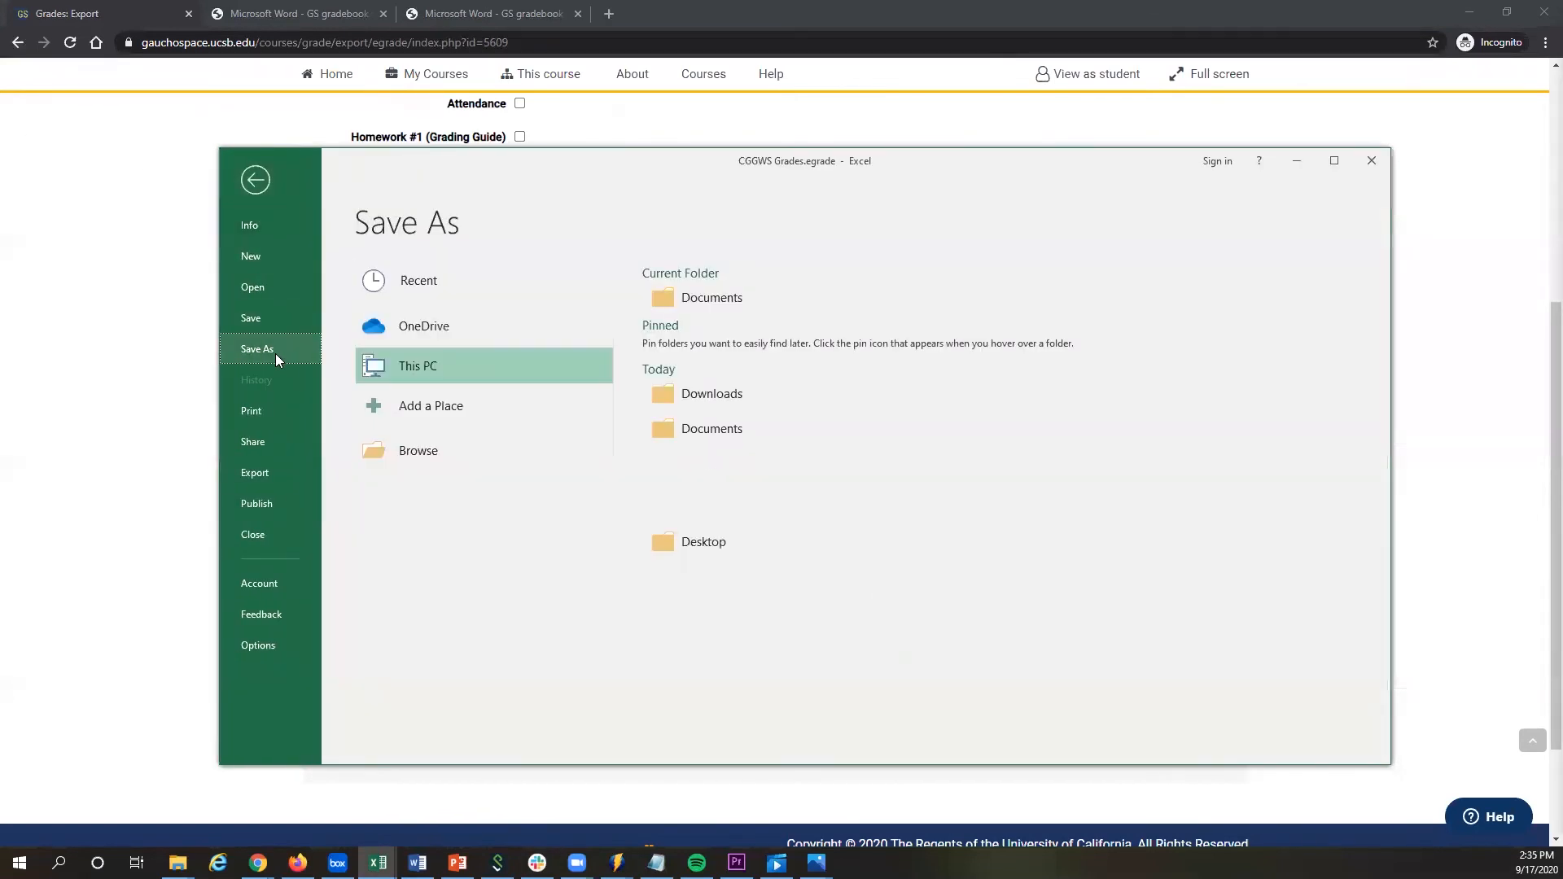
{"action": "left_click", "coordinate": [672, 298]}
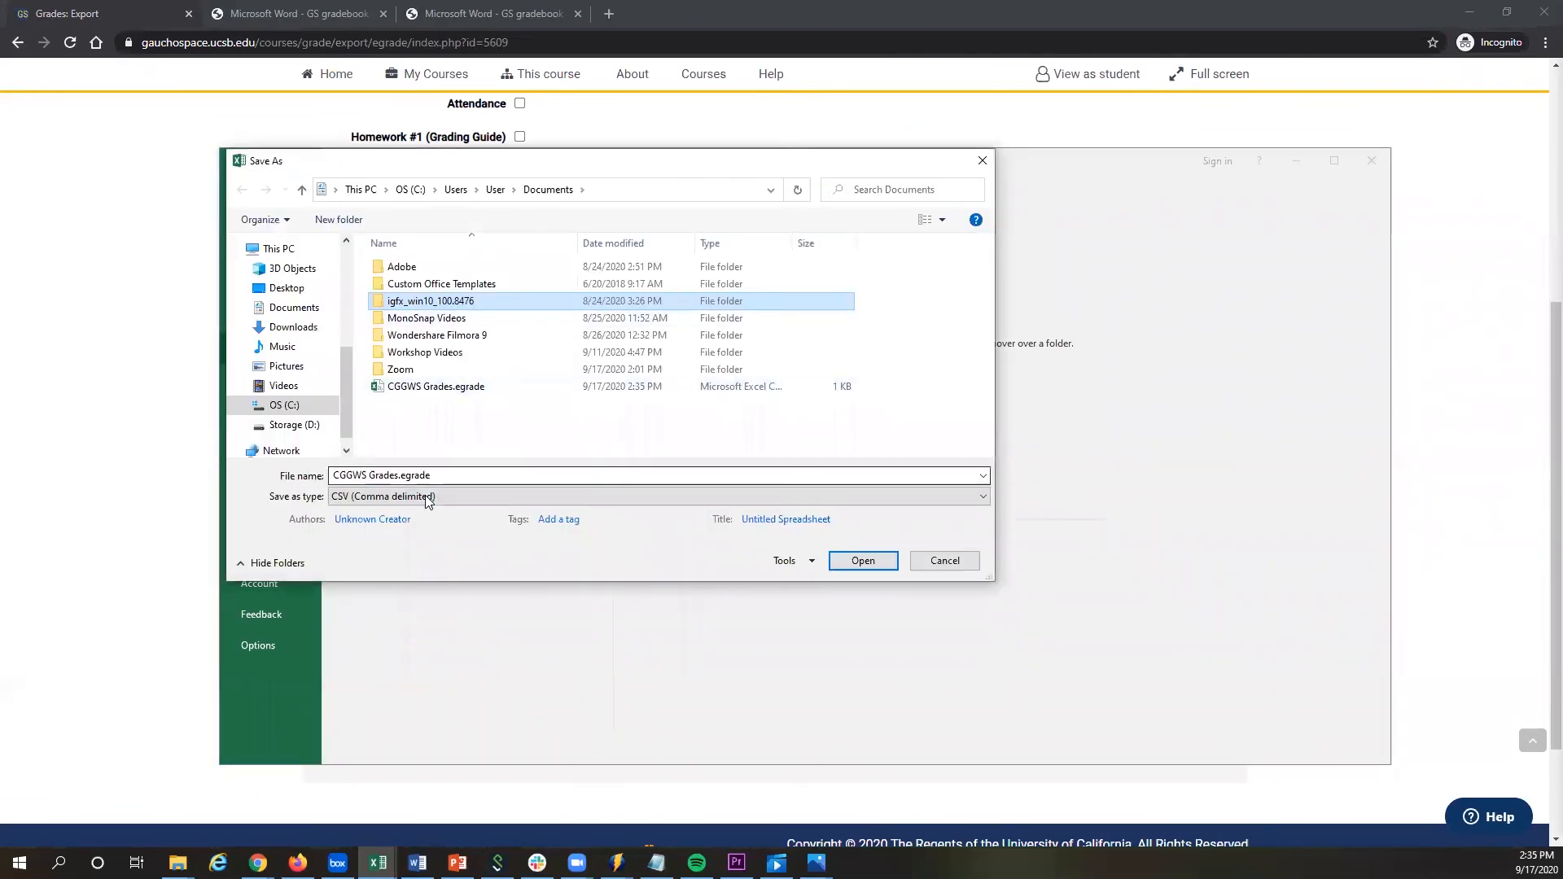
{"action": "left_click", "coordinate": [369, 505]}
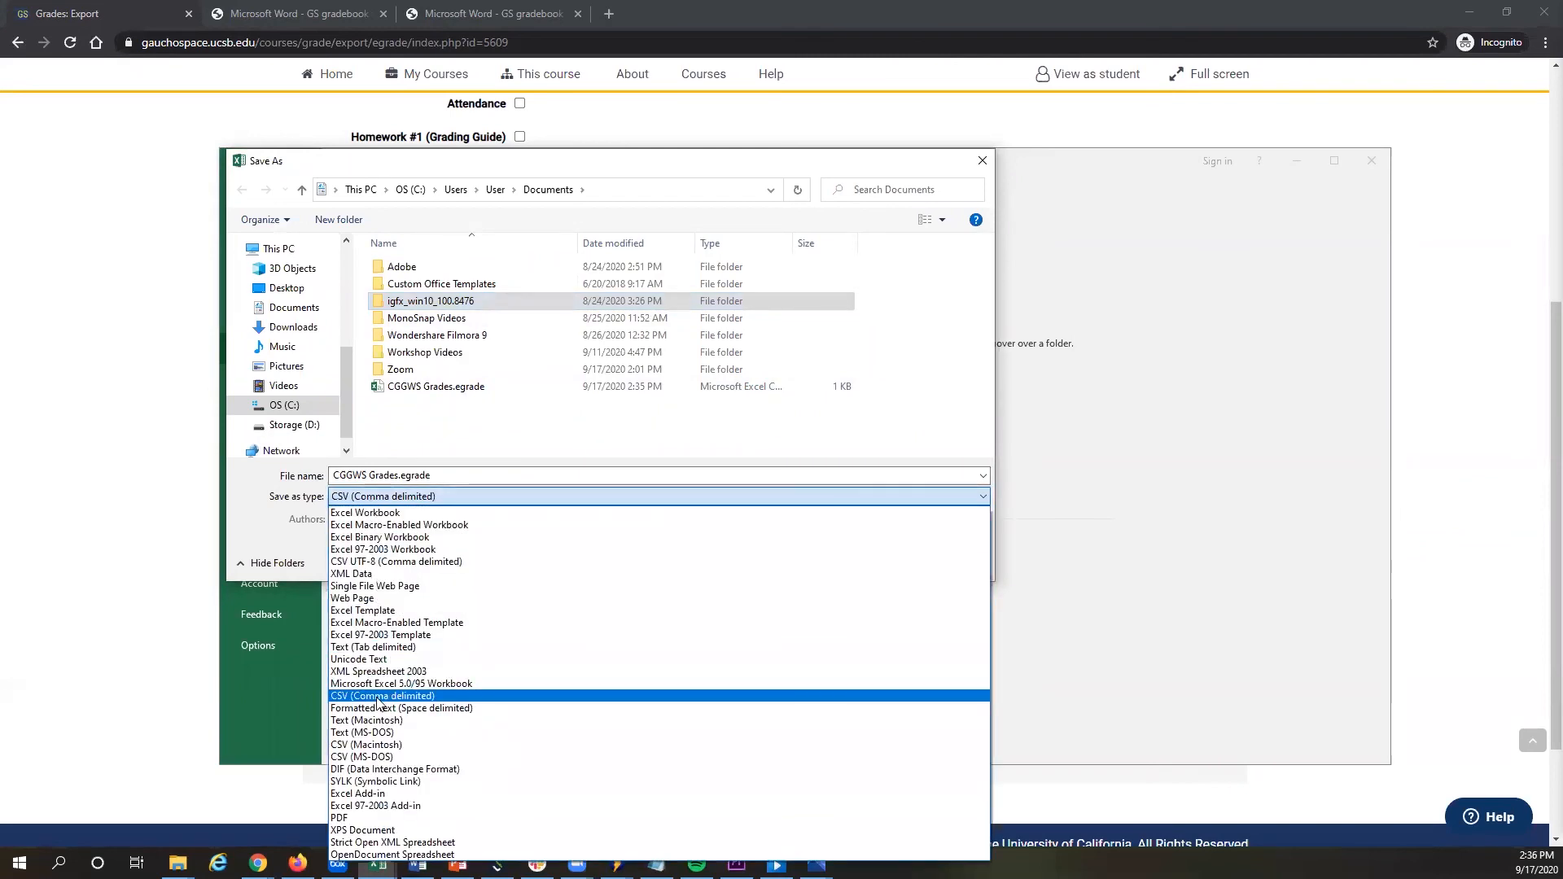
{"action": "left_click", "coordinate": [652, 694]}
{"action": "left_click", "coordinate": [860, 561]}
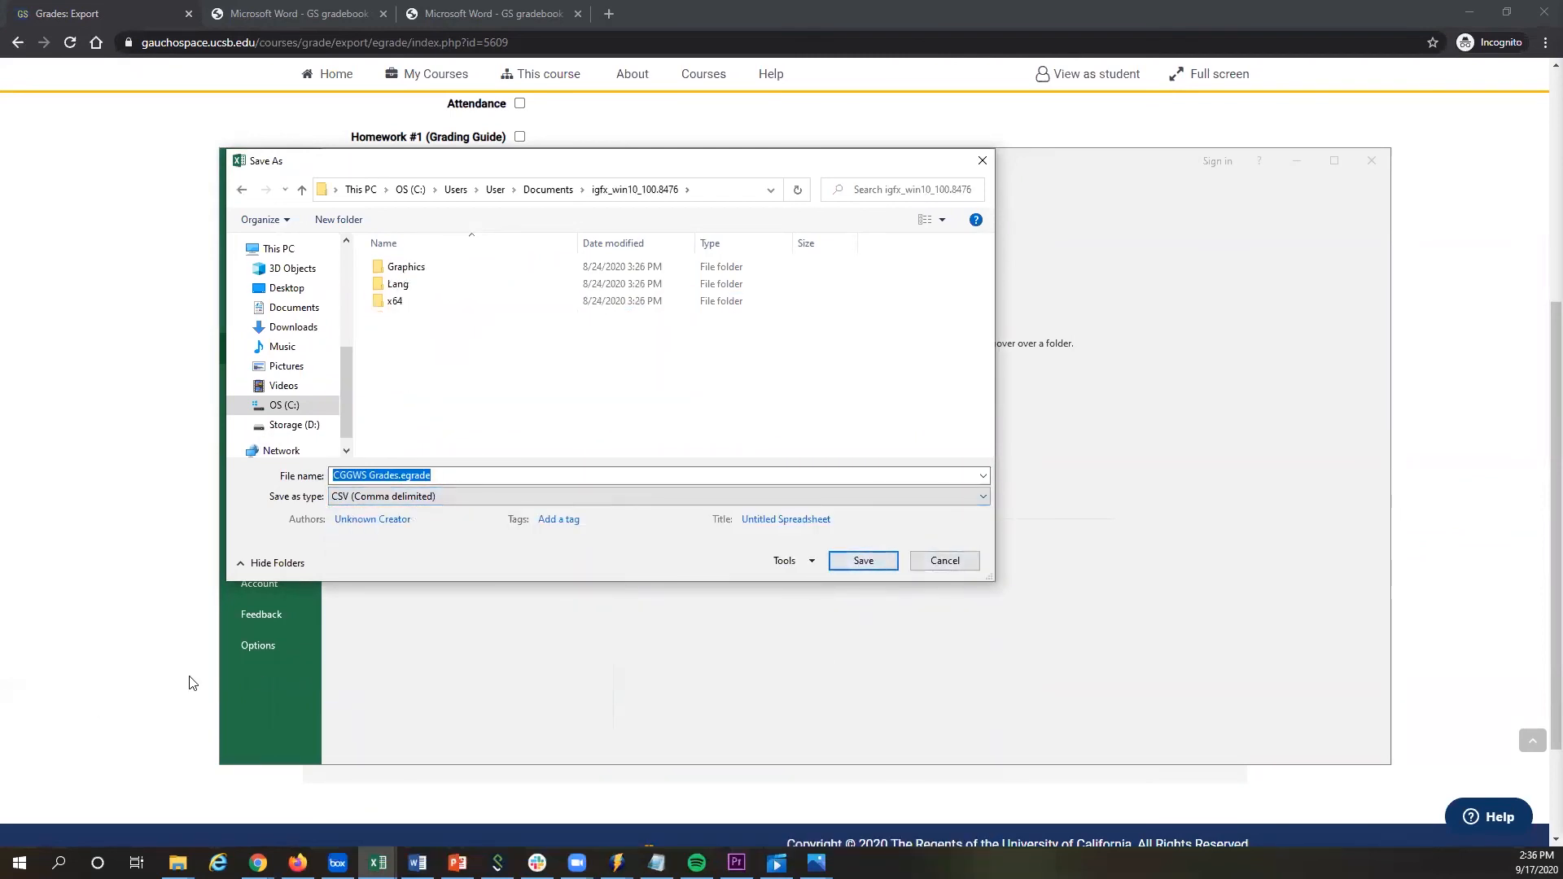
{"action": "left_click", "coordinate": [863, 562]}
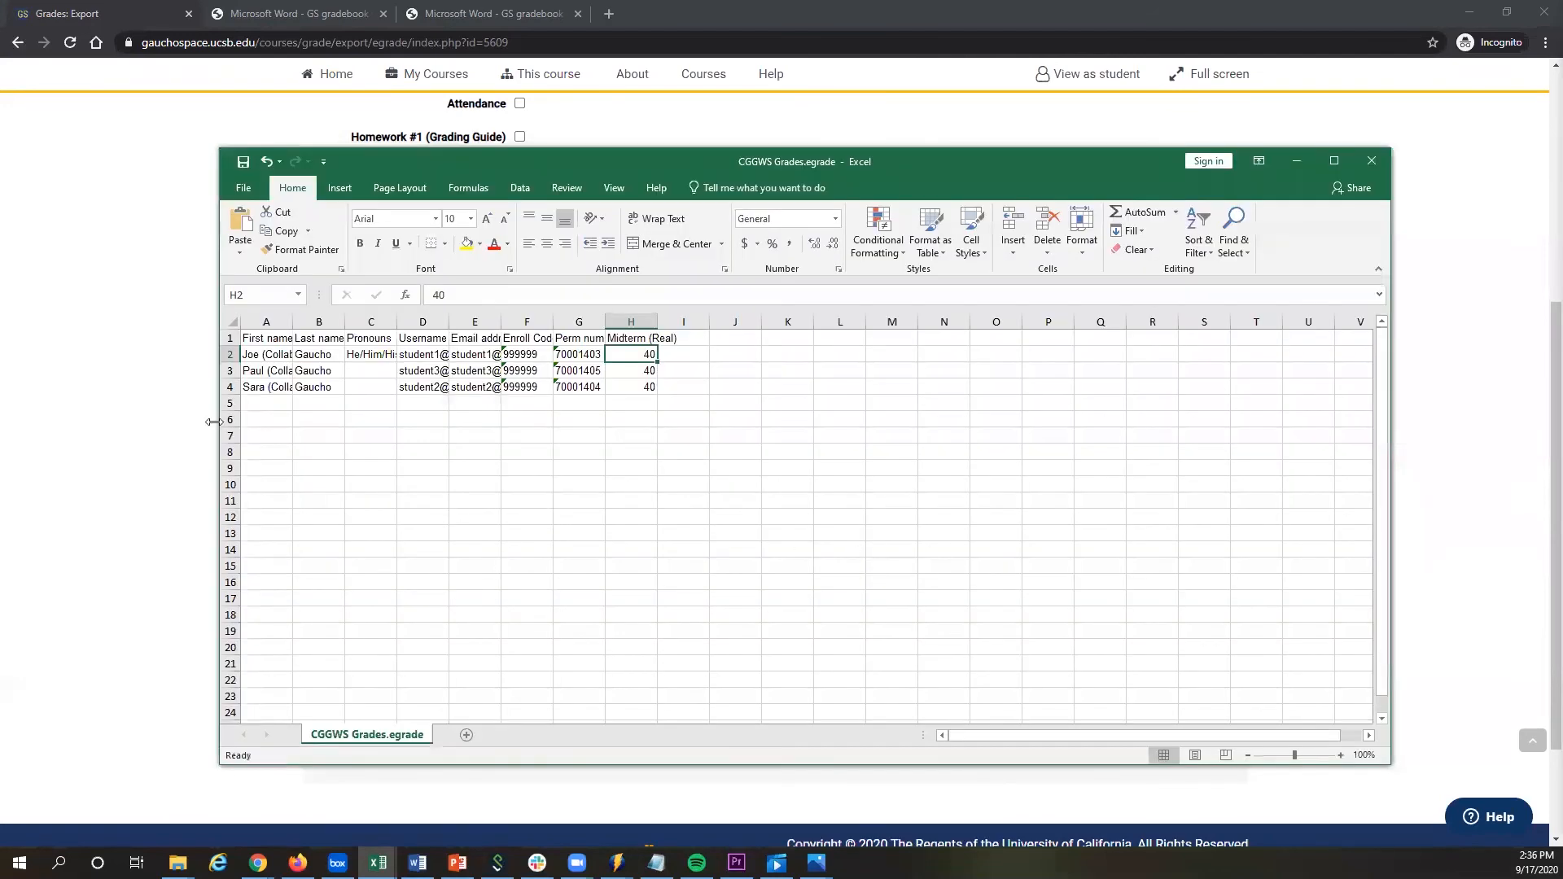
Switch back to the GauchoSpace gradebook in the browser and open its grade import page.
{"action": "left_click", "coordinate": [207, 129]}
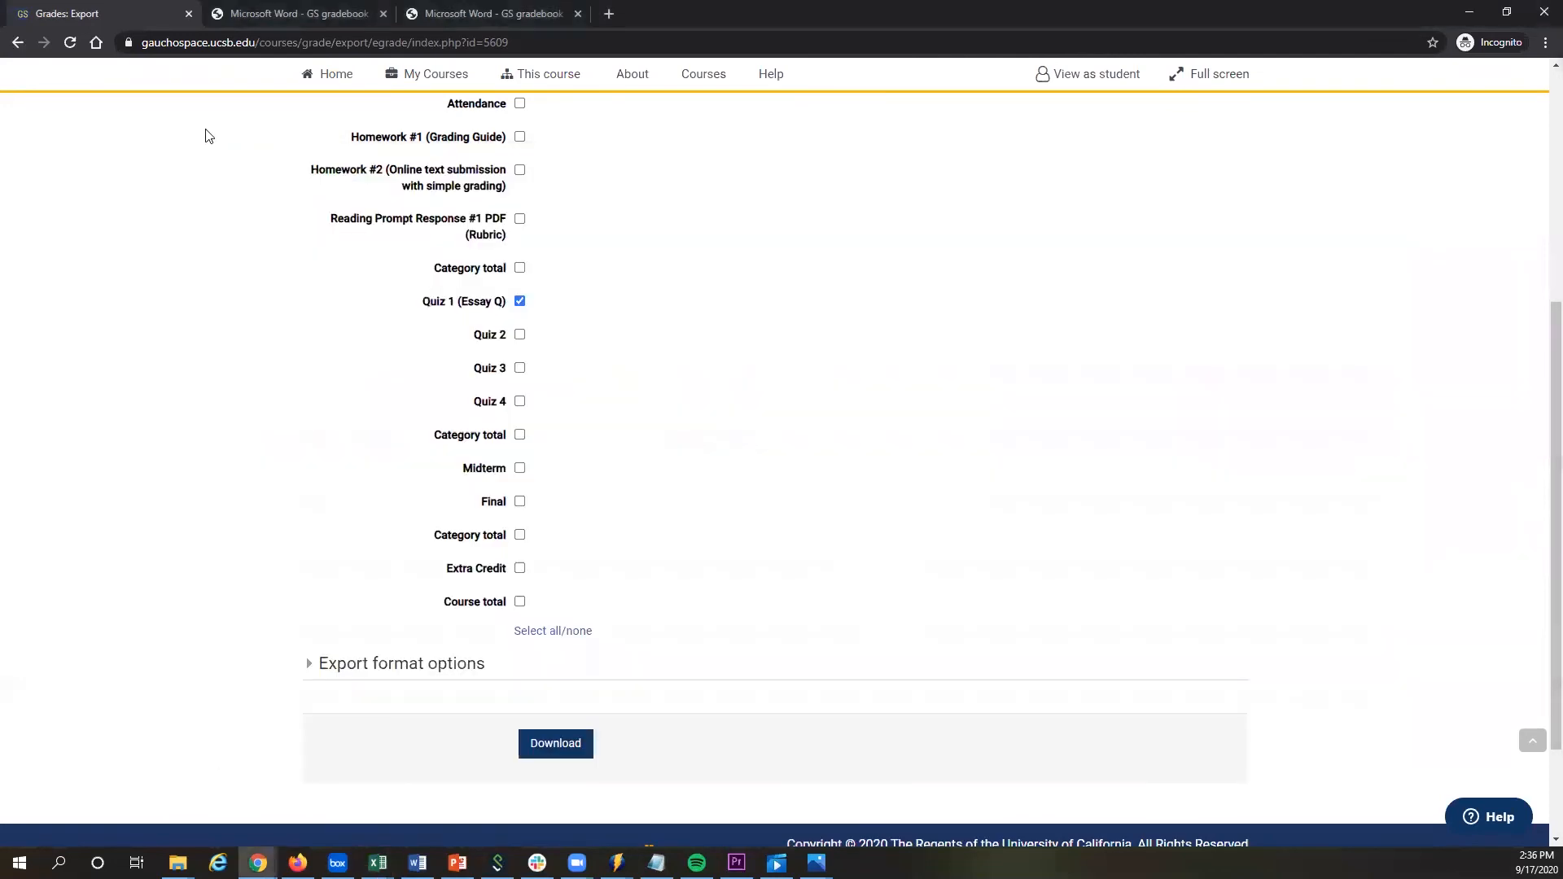
{"action": "key", "text": "alt+Left"}
{"action": "left_click", "coordinate": [611, 350]}
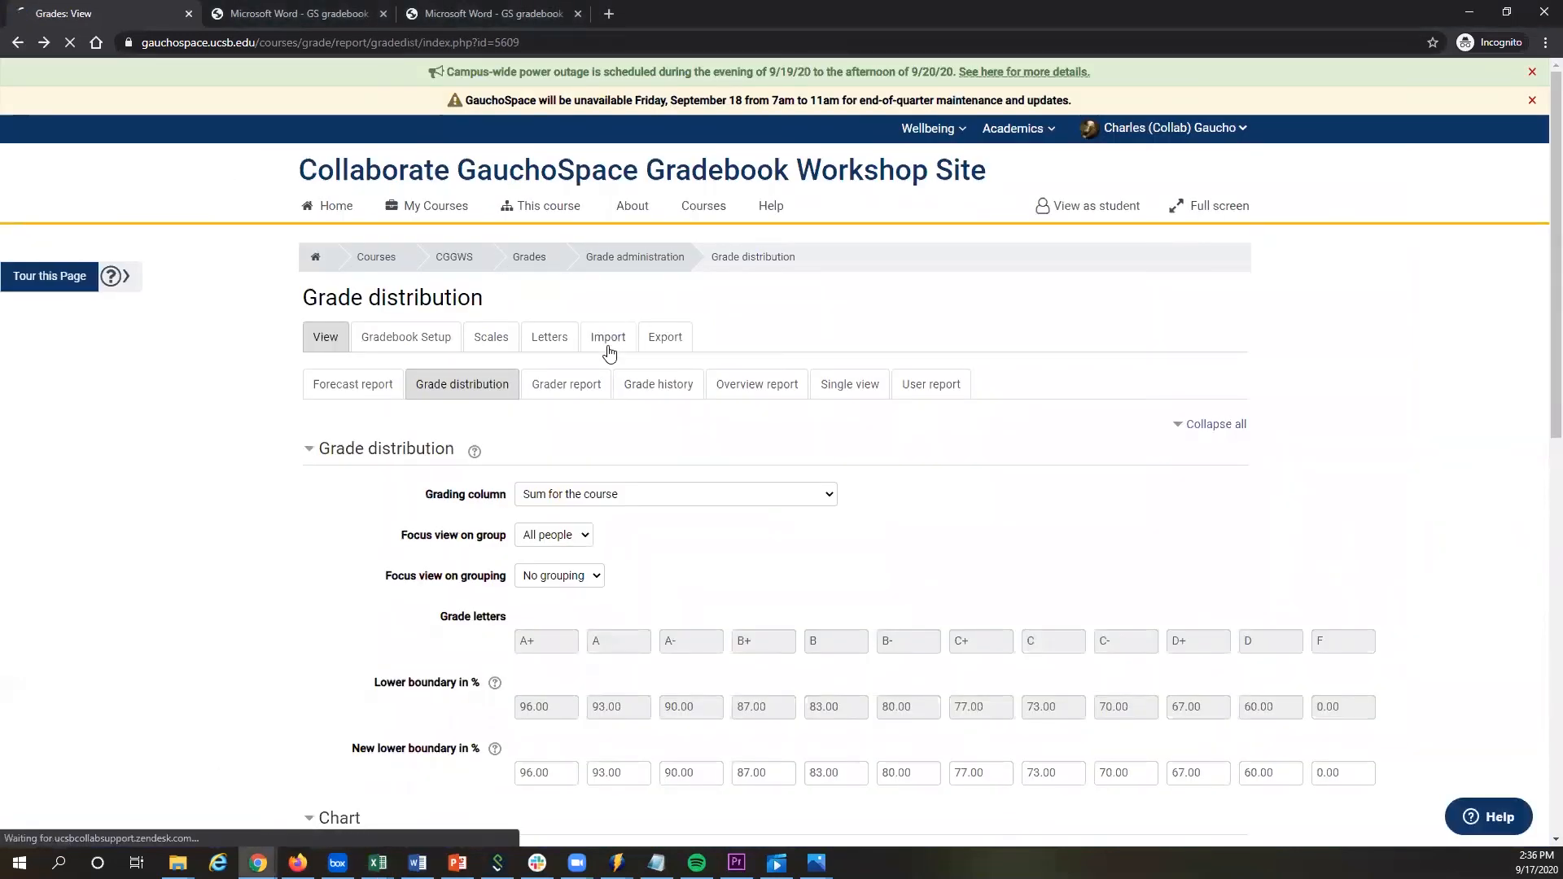
Attach CGGWS Grades.egrade from Documents as the import file and upload it with UTF-8 encoding and comma separator.
{"action": "scroll", "coordinate": [325, 507], "scroll_direction": "down", "scroll_amount": 3}
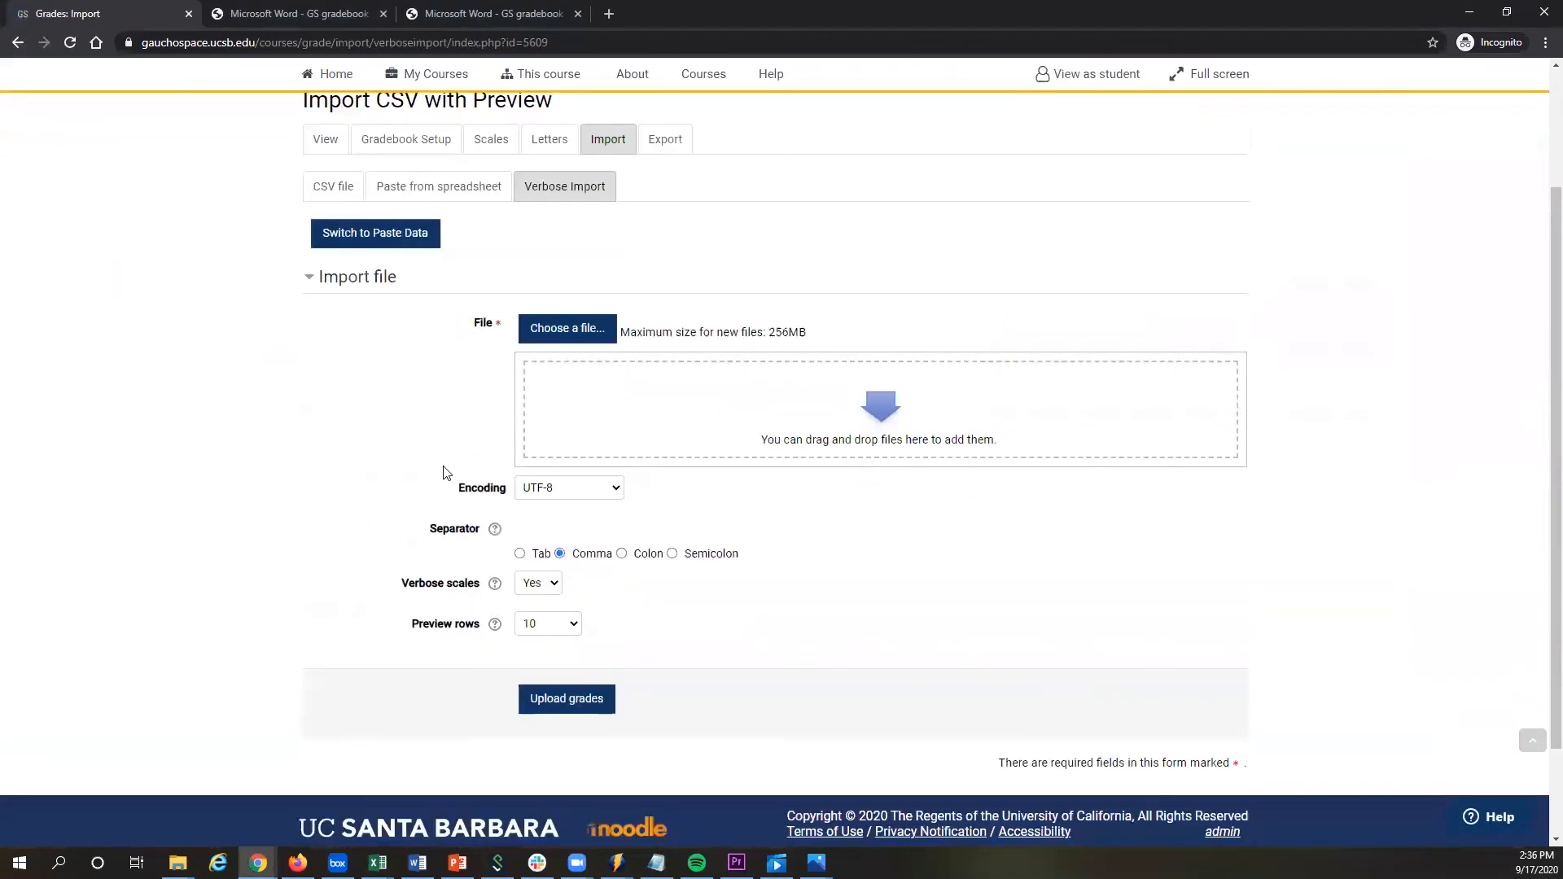
{"action": "left_click", "coordinate": [545, 334]}
{"action": "left_click", "coordinate": [835, 349]}
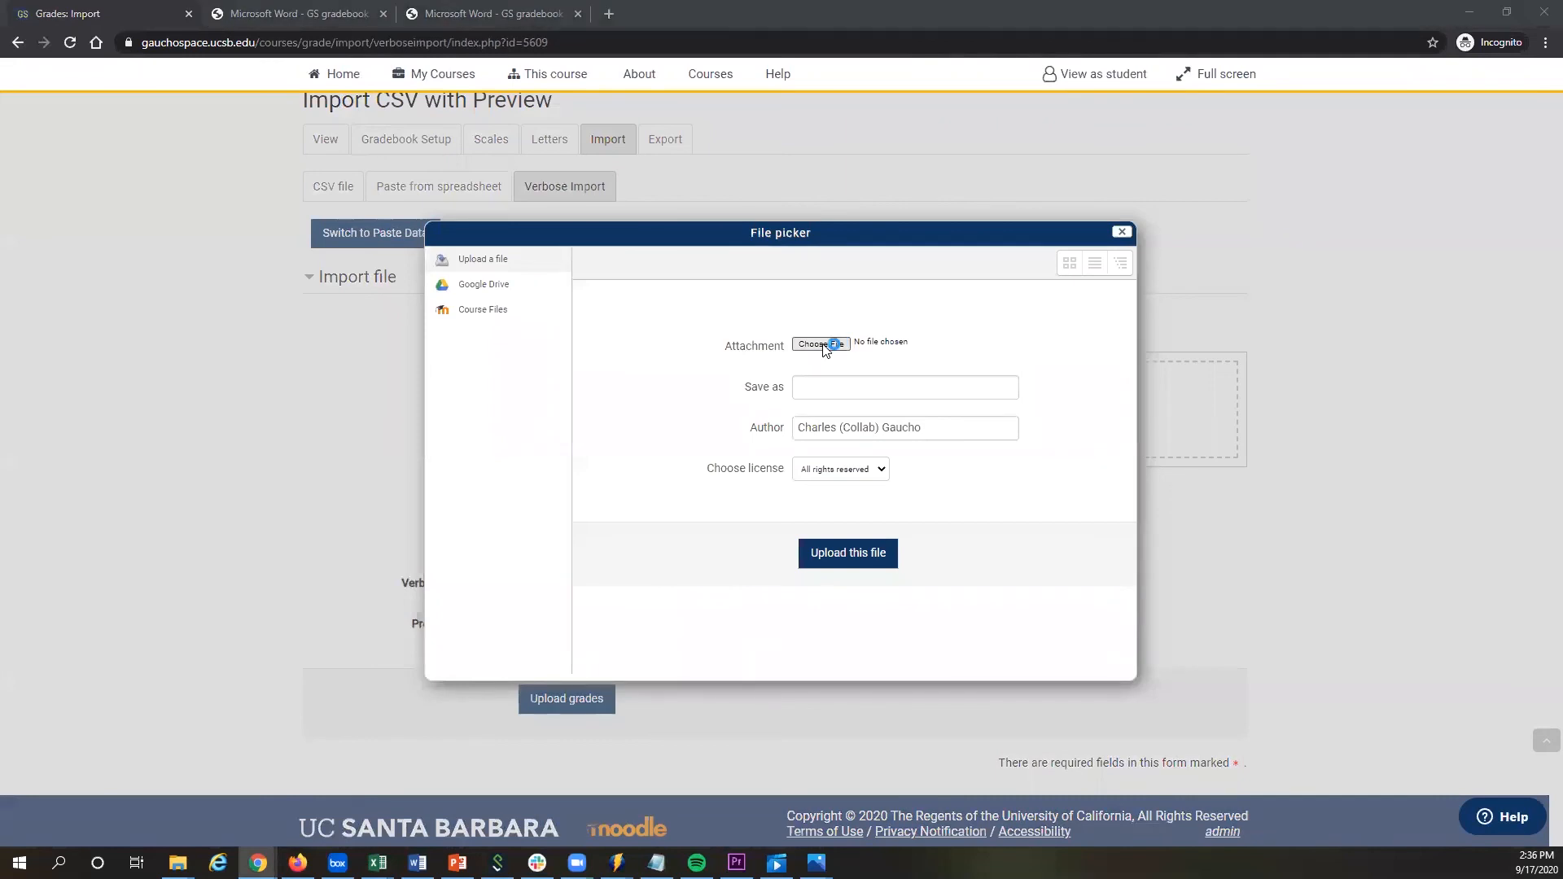
{"action": "left_click", "coordinate": [218, 240]}
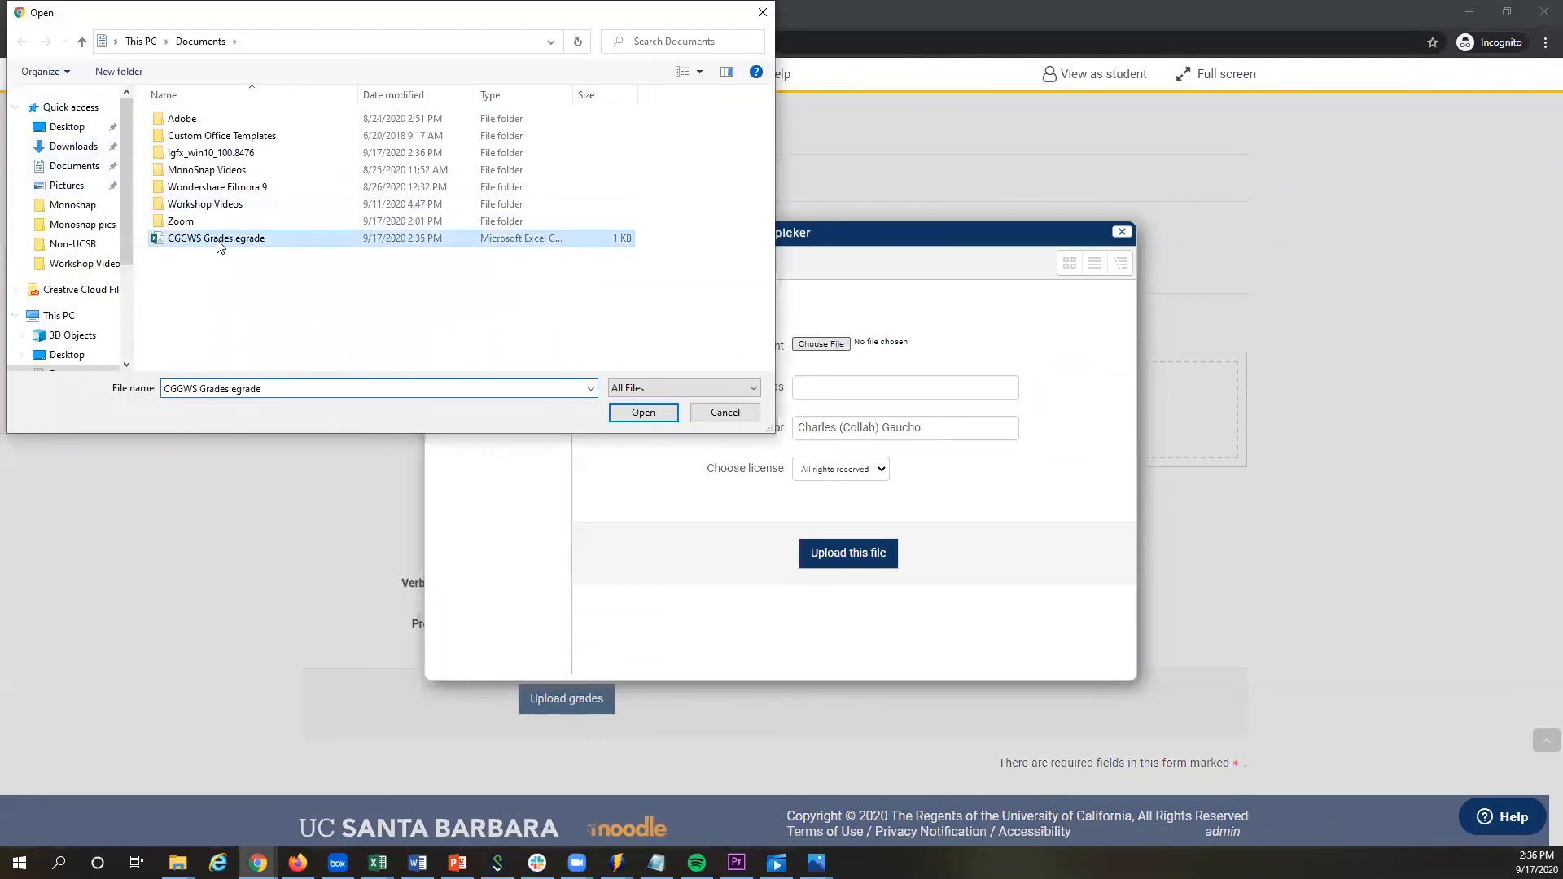
{"action": "left_click", "coordinate": [643, 413]}
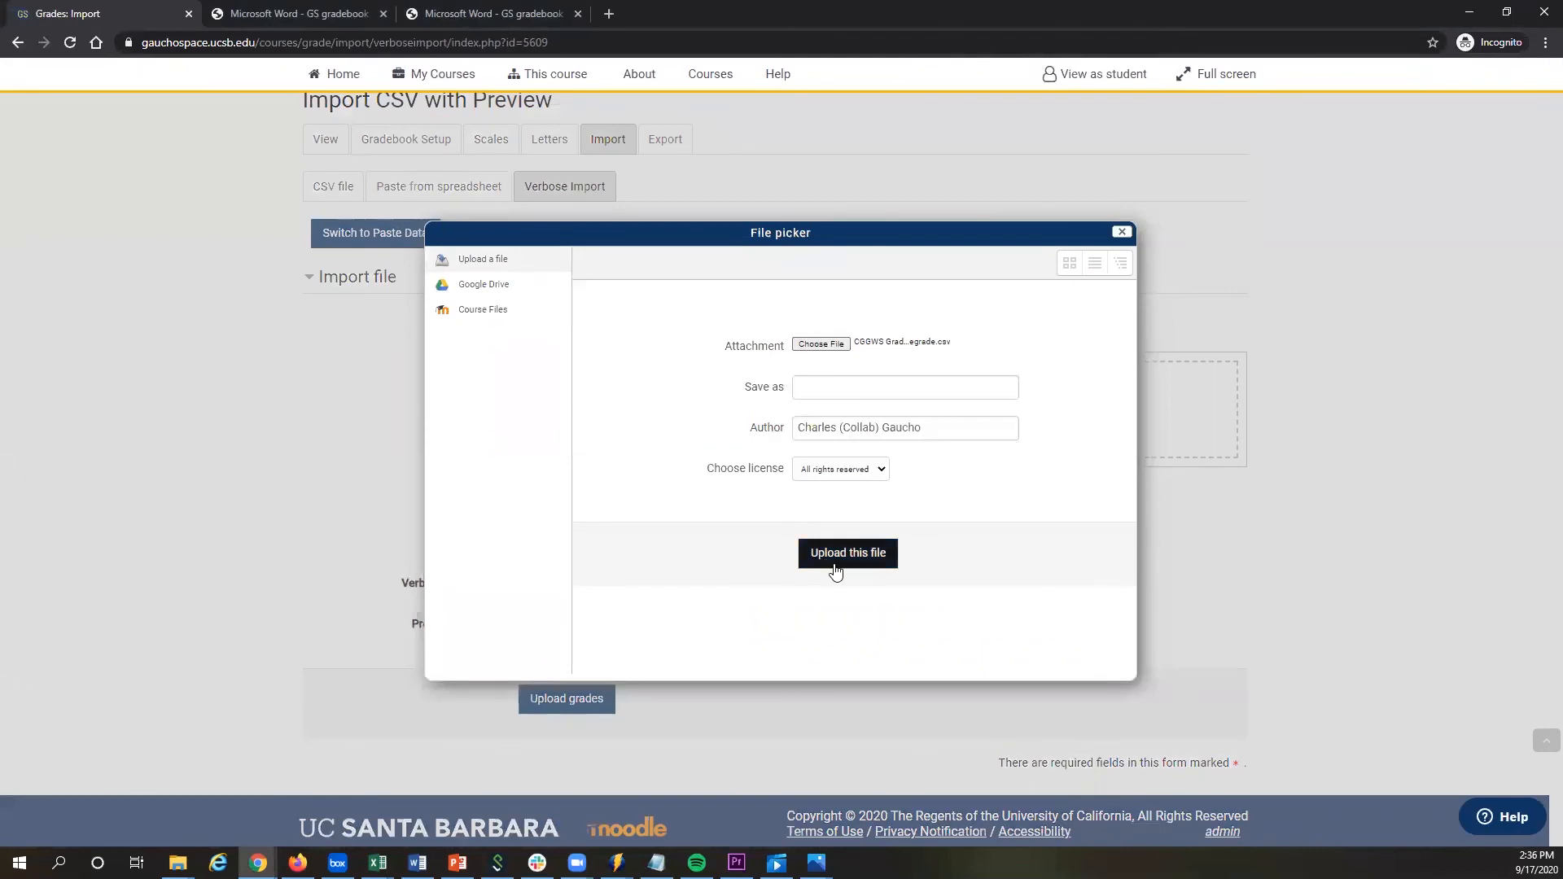
{"action": "left_click", "coordinate": [835, 569]}
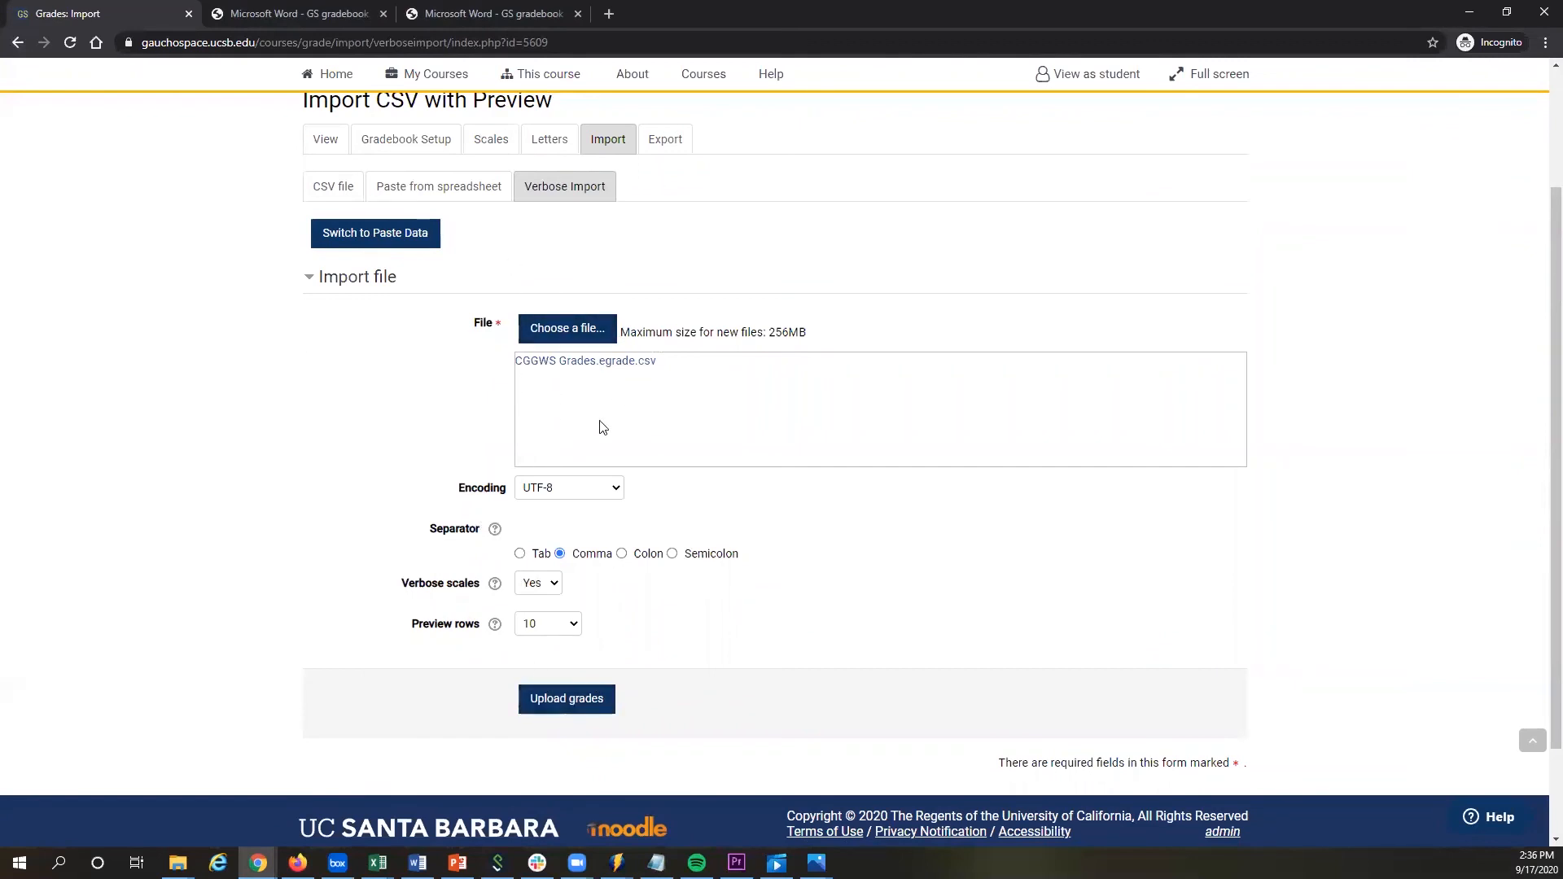
{"action": "left_click", "coordinate": [568, 698]}
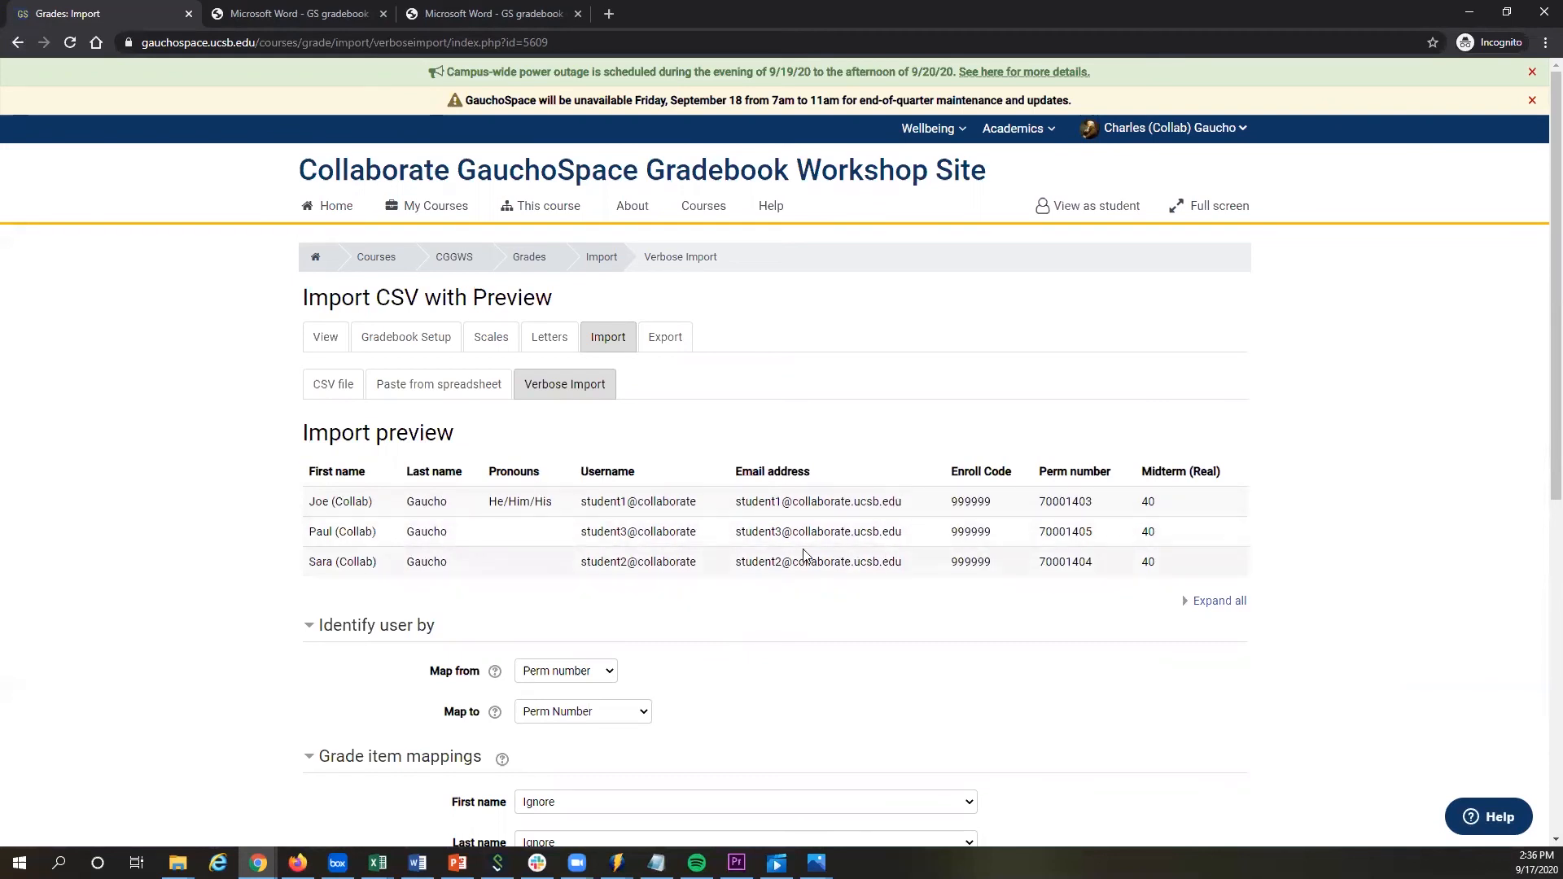
Review the import preview and user identification, and map the Midterm (Real) column to the Midterm grade item.
{"action": "scroll", "coordinate": [773, 529], "scroll_direction": "down", "scroll_amount": 3}
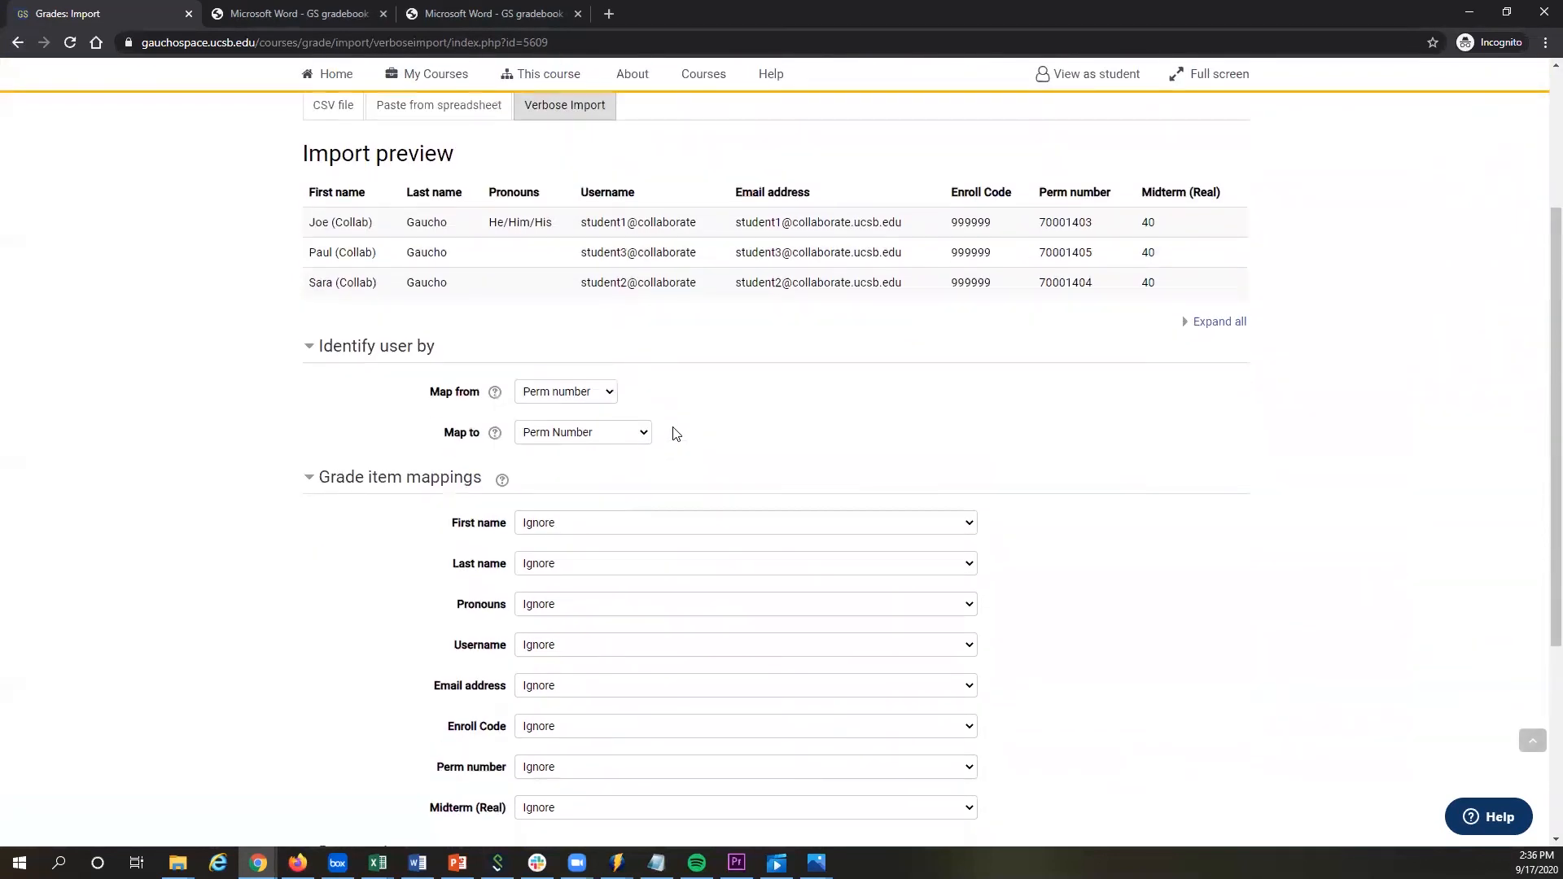
{"action": "scroll", "coordinate": [672, 432], "scroll_direction": "down", "scroll_amount": 2}
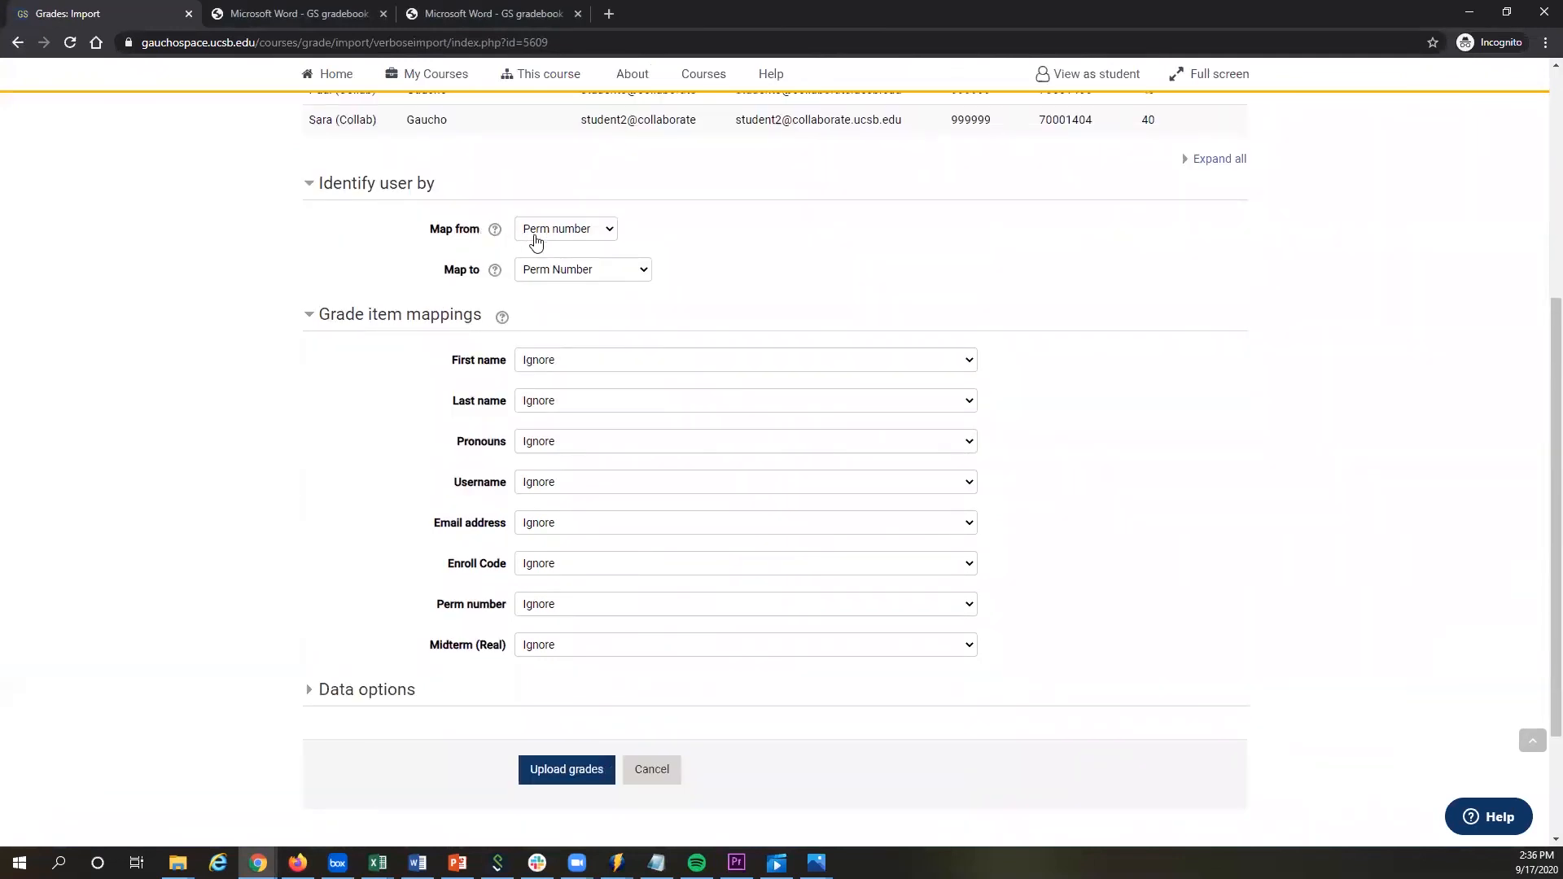
{"action": "scroll", "coordinate": [536, 241], "scroll_direction": "up", "scroll_amount": 2}
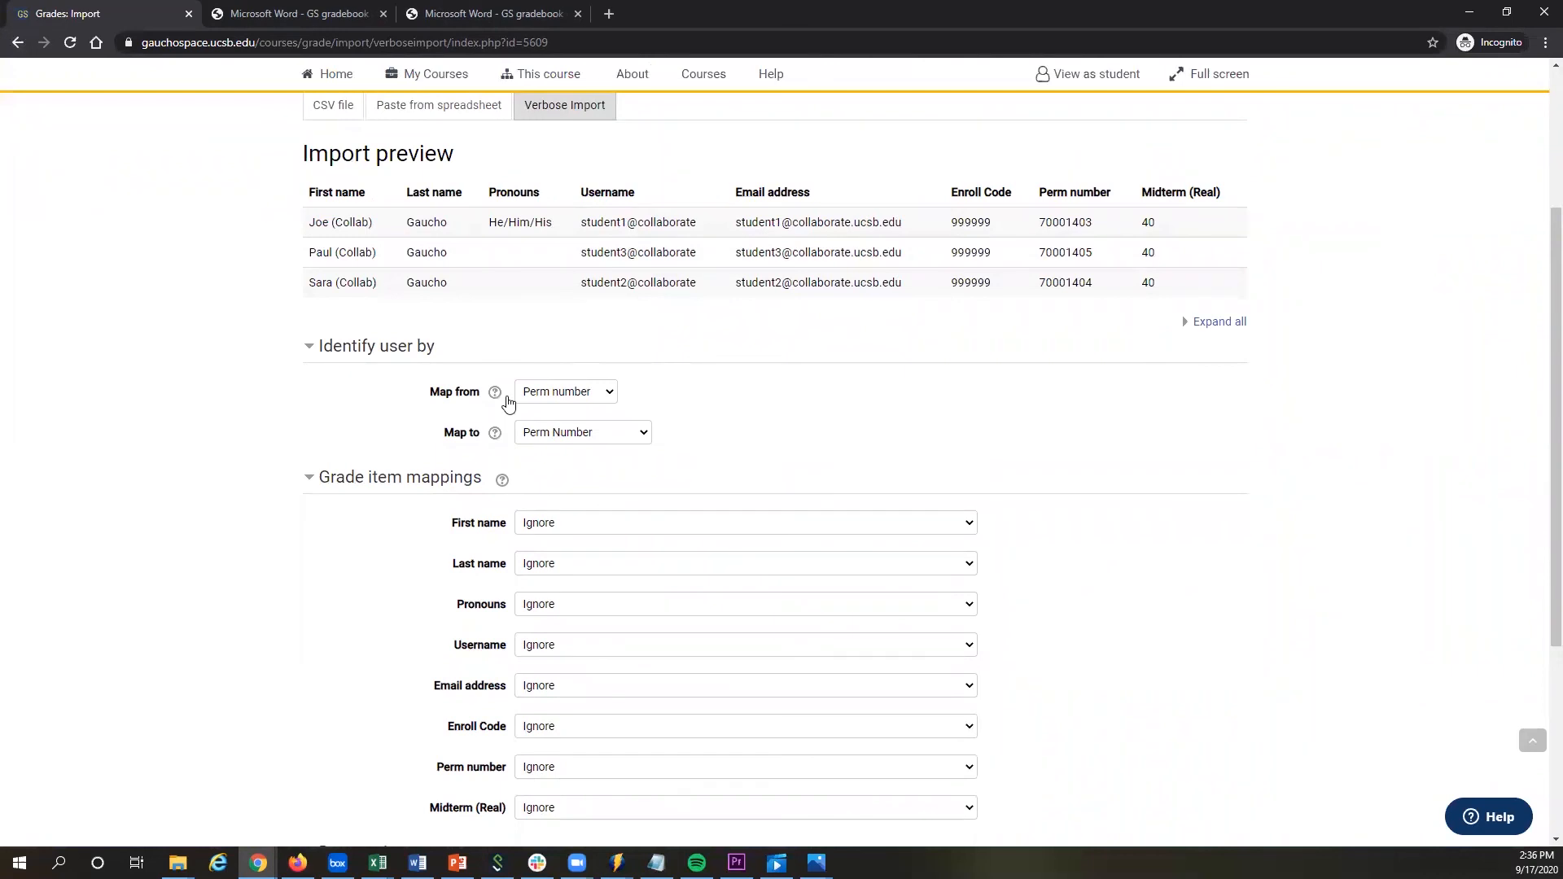
{"action": "scroll", "coordinate": [324, 447], "scroll_direction": "down", "scroll_amount": 3}
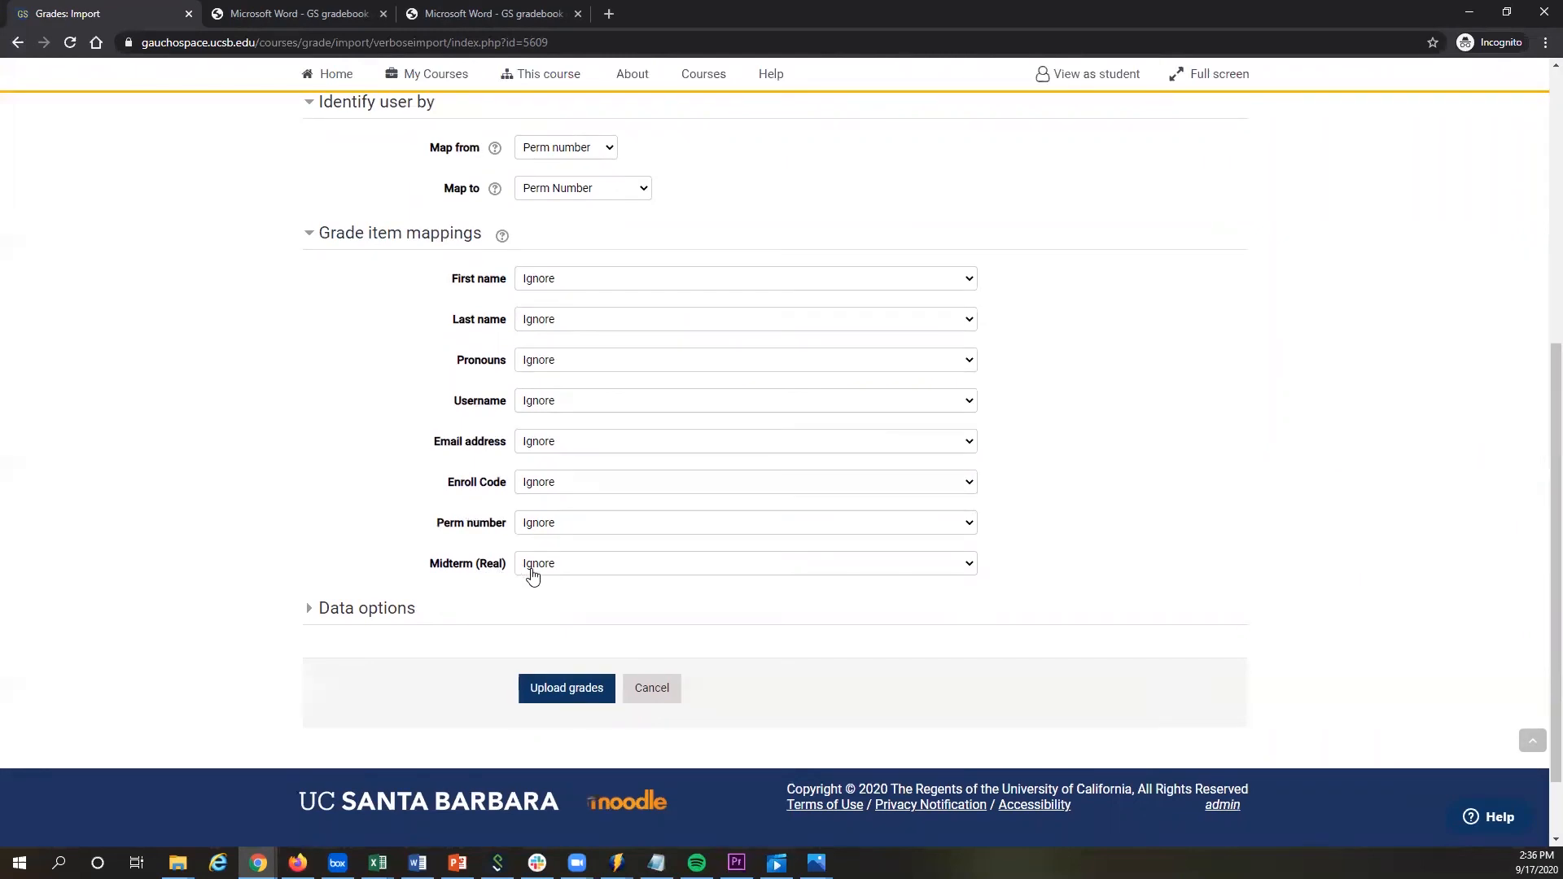
{"action": "left_click_drag", "start_coordinate": [425, 575], "coordinate": [505, 575]}
{"action": "left_click", "coordinate": [529, 565]}
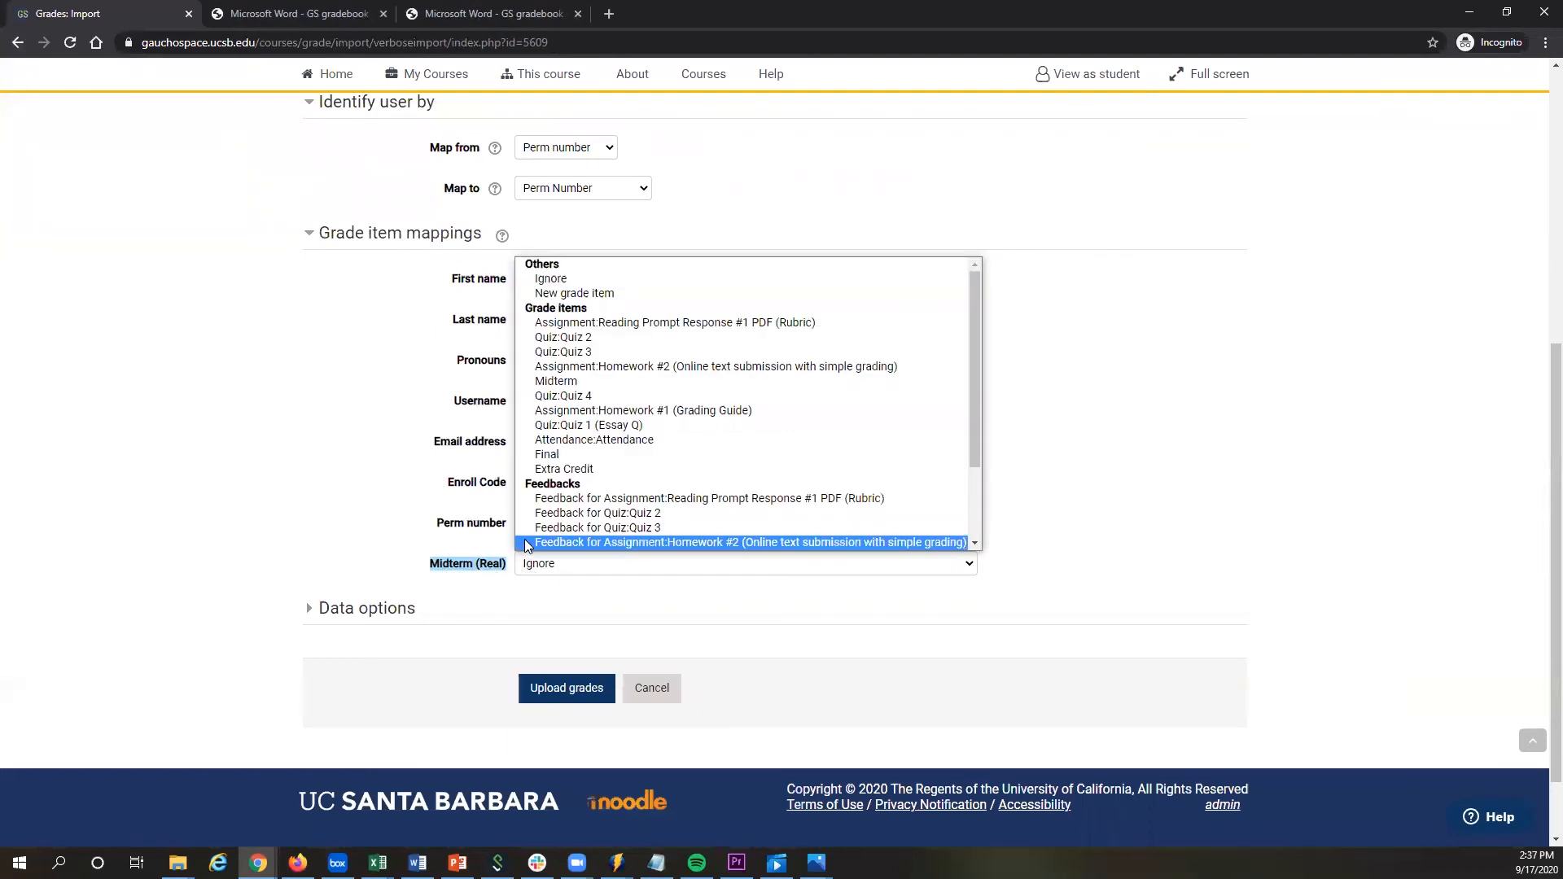
{"action": "left_click", "coordinate": [553, 383]}
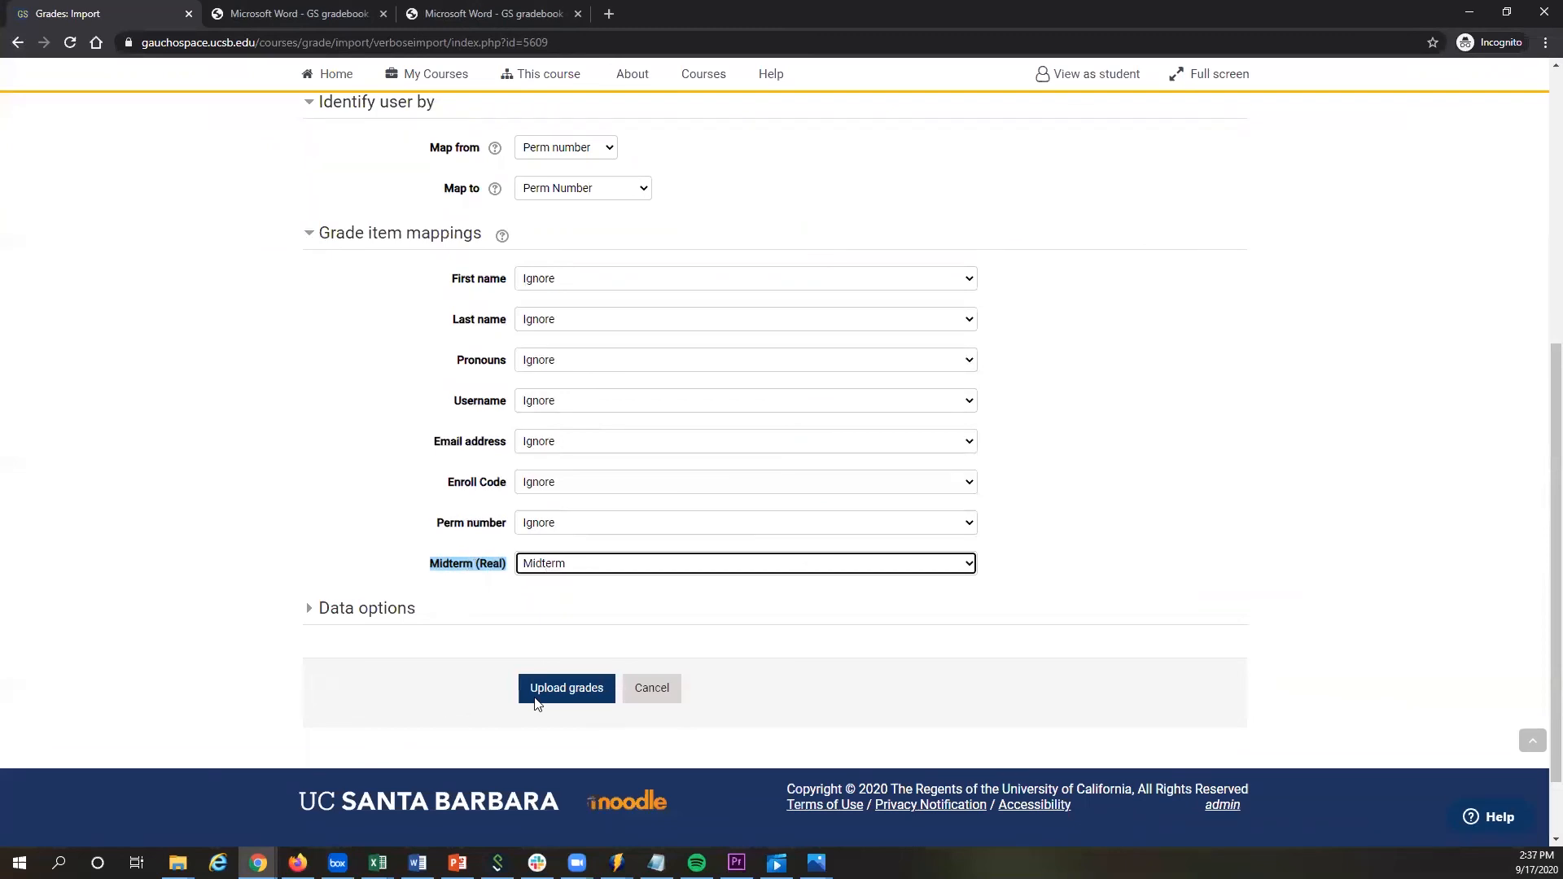
Upload the mapped Midterm grades, confirm the score update, and continue past the import summary.
{"action": "left_click", "coordinate": [558, 691]}
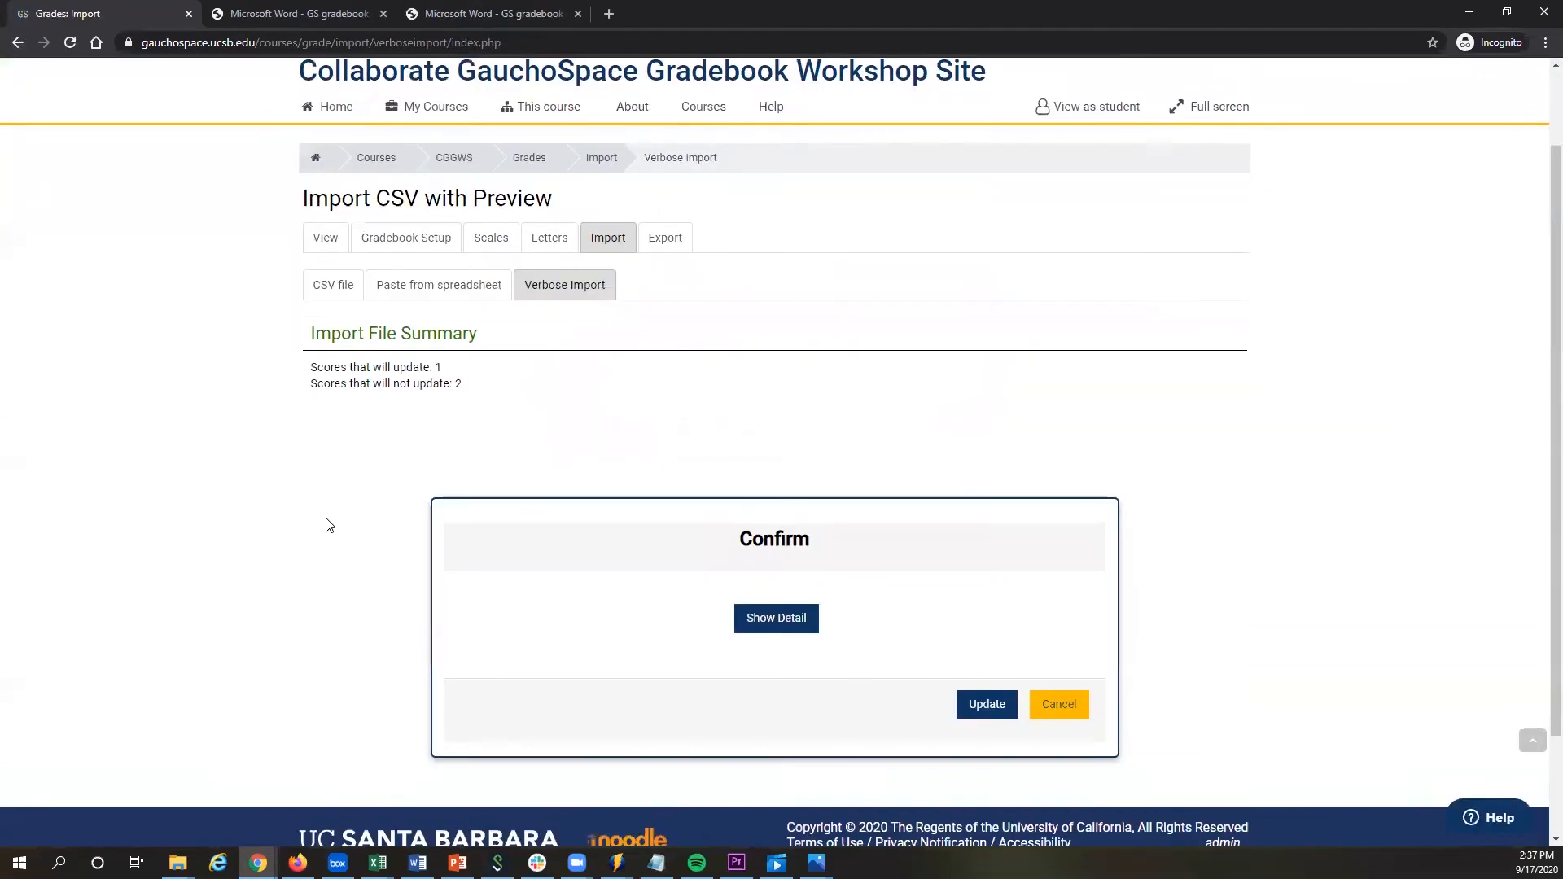
{"action": "scroll", "coordinate": [329, 525], "scroll_direction": "down", "scroll_amount": 1}
{"action": "left_click", "coordinate": [990, 613]}
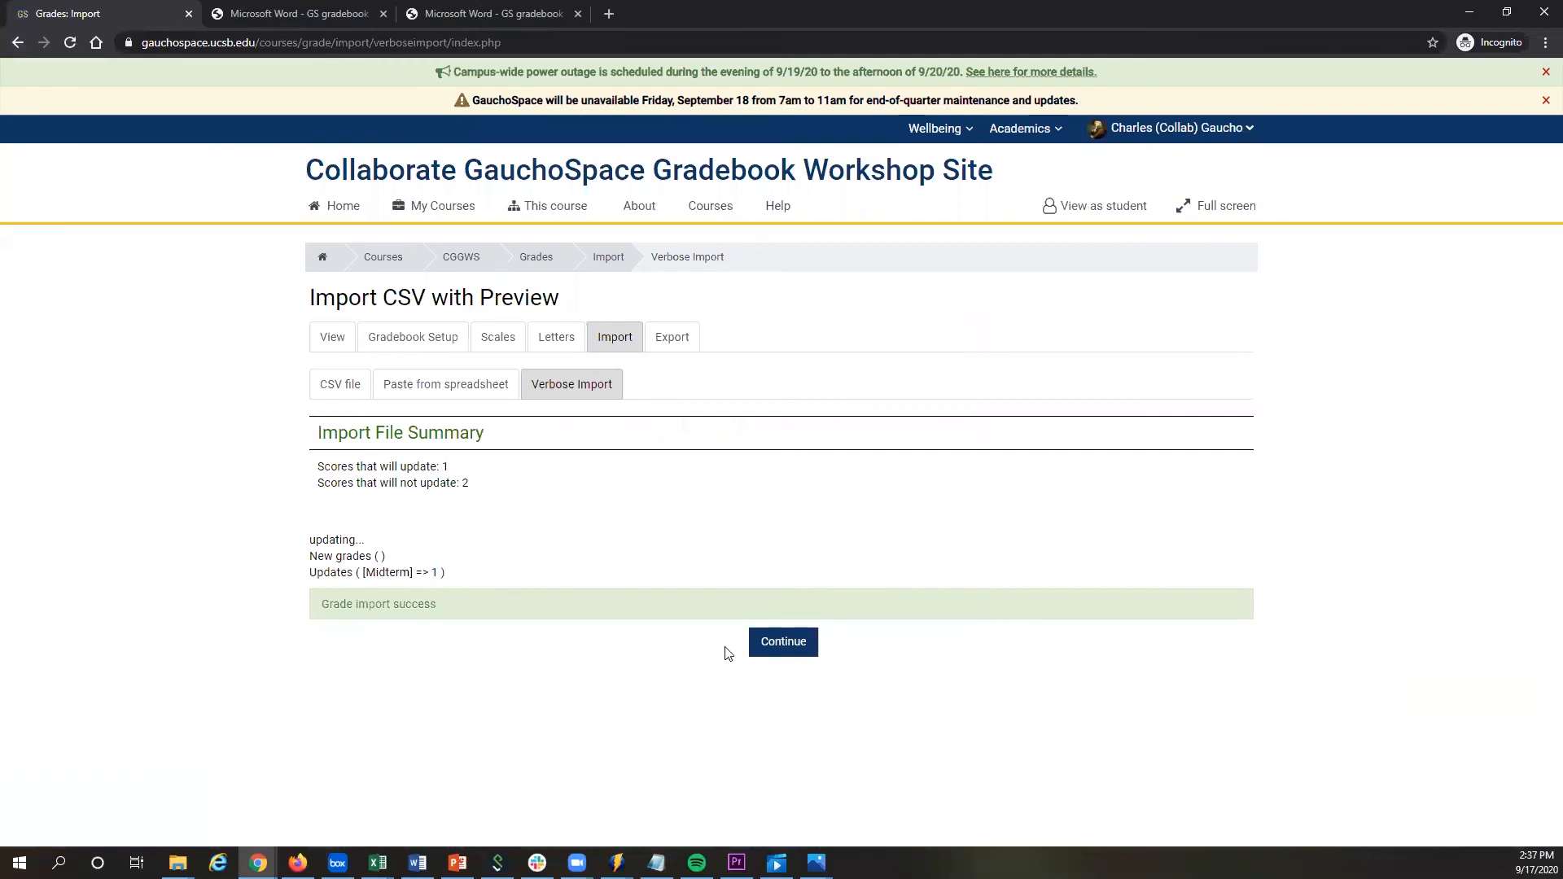
{"action": "left_click", "coordinate": [783, 652]}
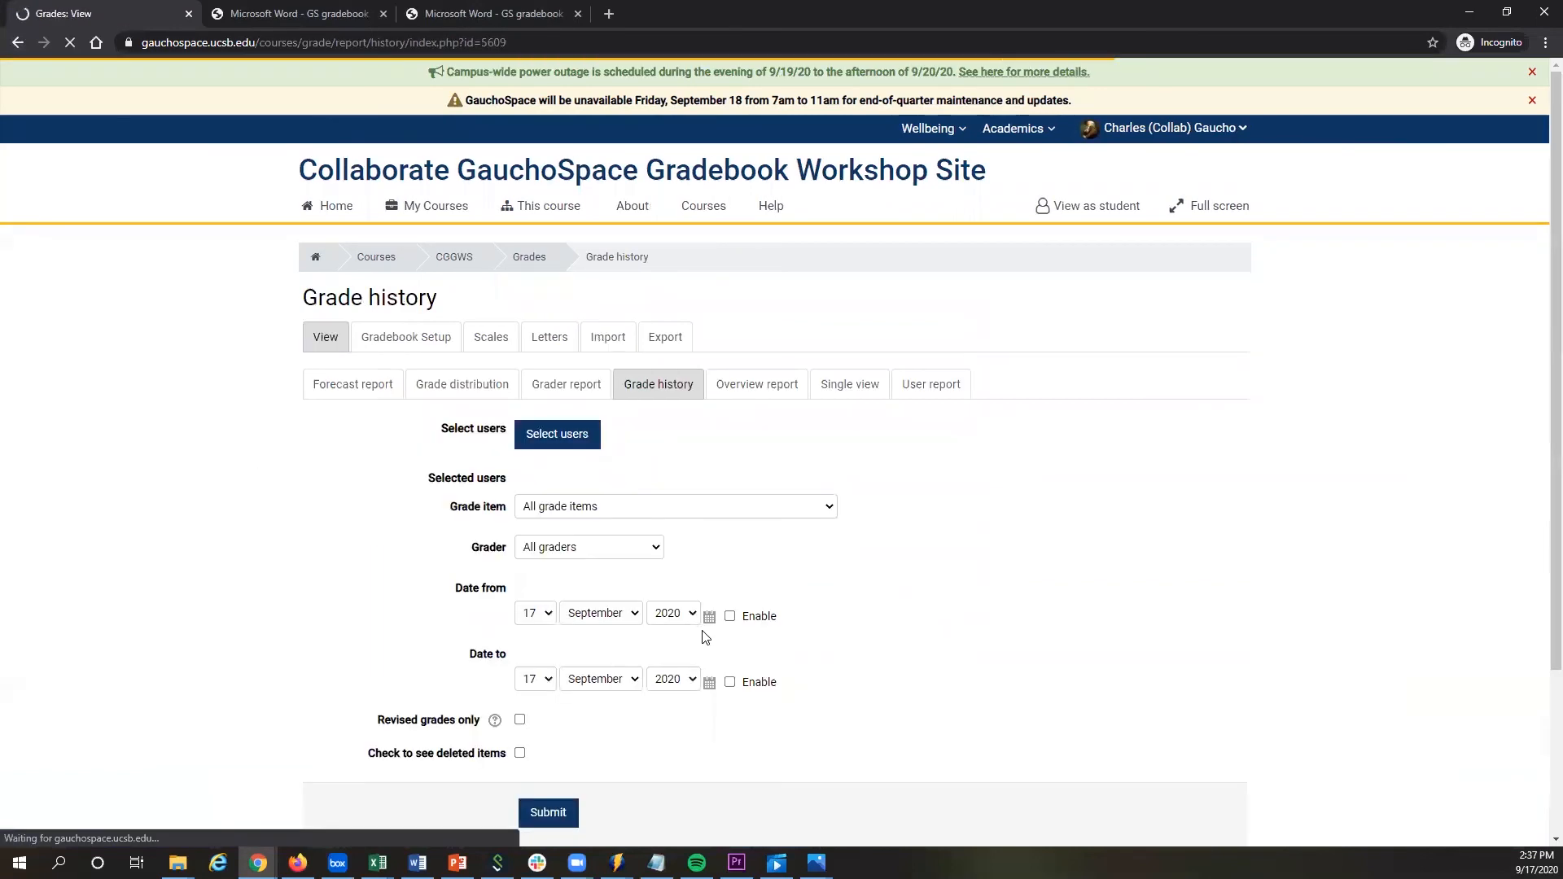
Open the Midterm grade item in the Single view report and check the imported student grades.
{"action": "left_click", "coordinate": [846, 386]}
{"action": "left_click", "coordinate": [553, 480]}
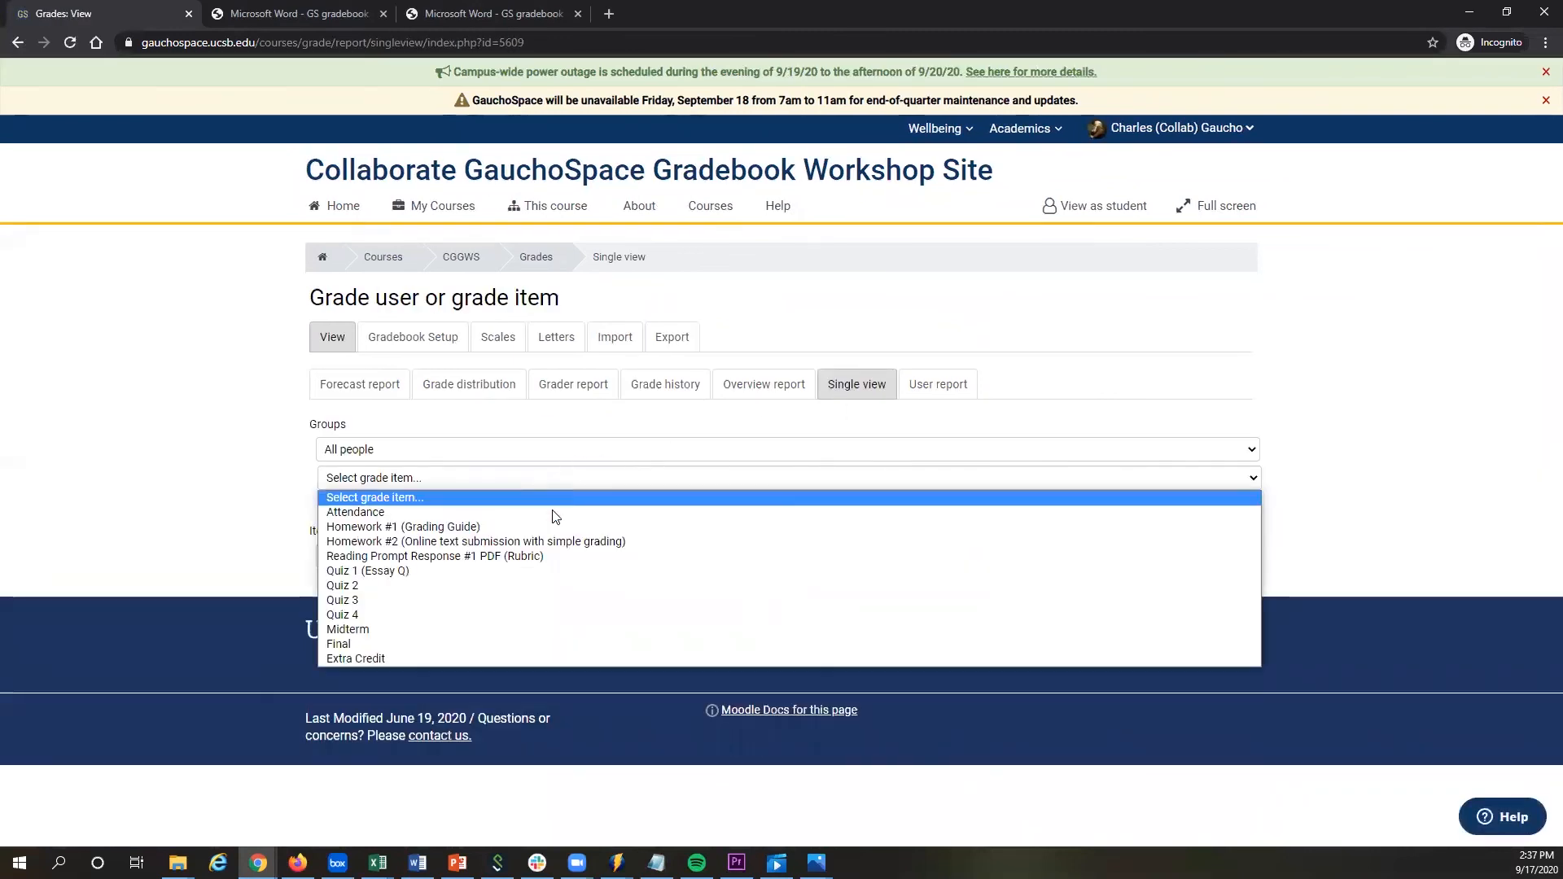
{"action": "left_click", "coordinate": [510, 632]}
{"action": "scroll", "coordinate": [433, 554], "scroll_direction": "down", "scroll_amount": 1}
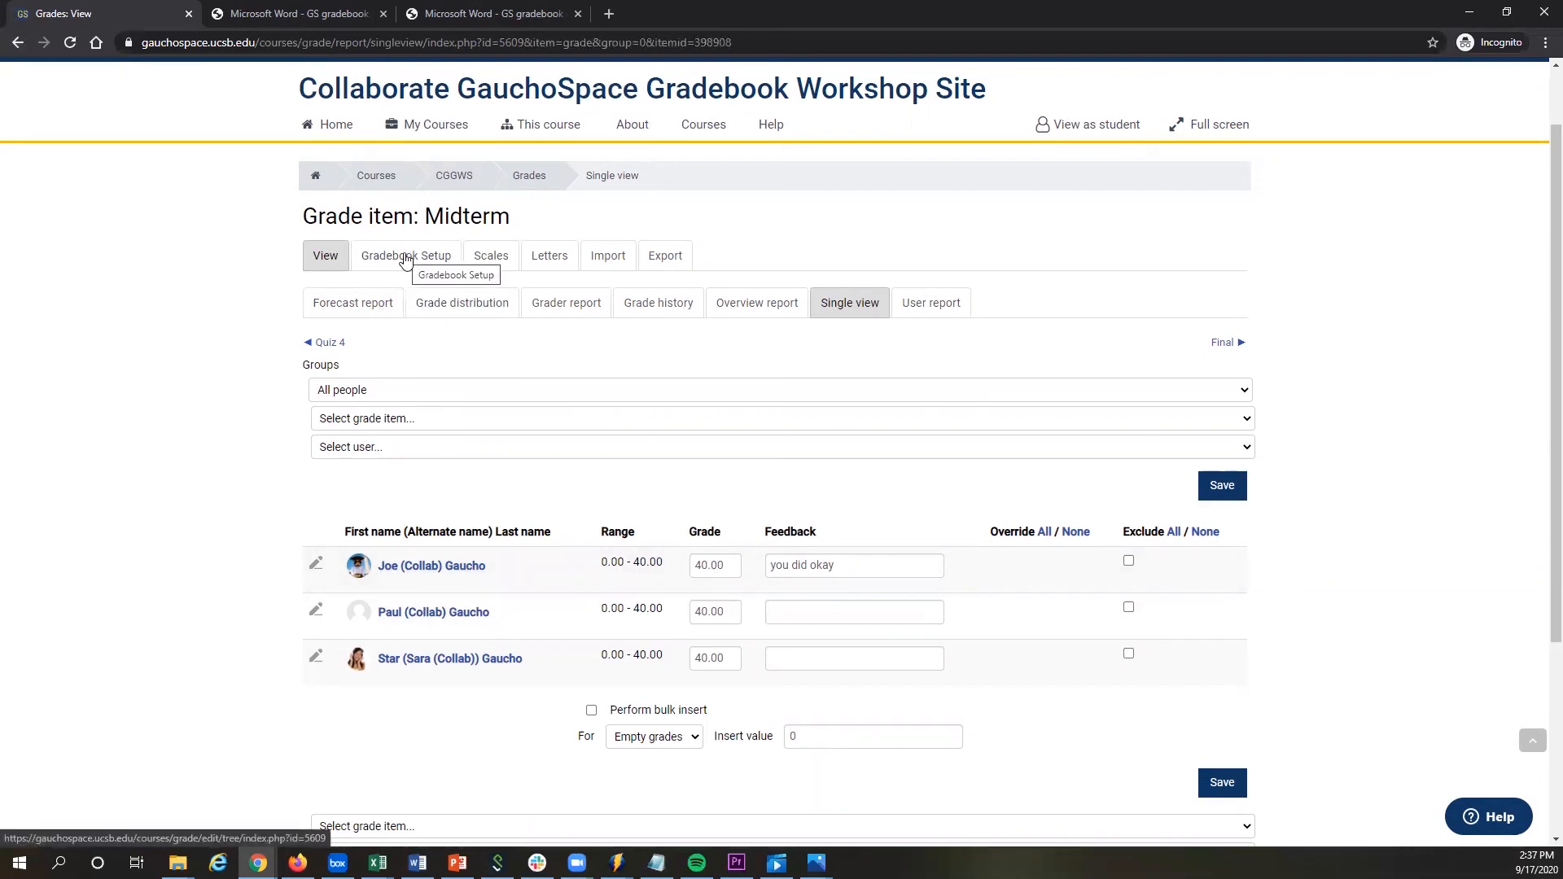
Revisit the Verbose Import page and the Excel export page to compare their options.
{"action": "left_click", "coordinate": [612, 261]}
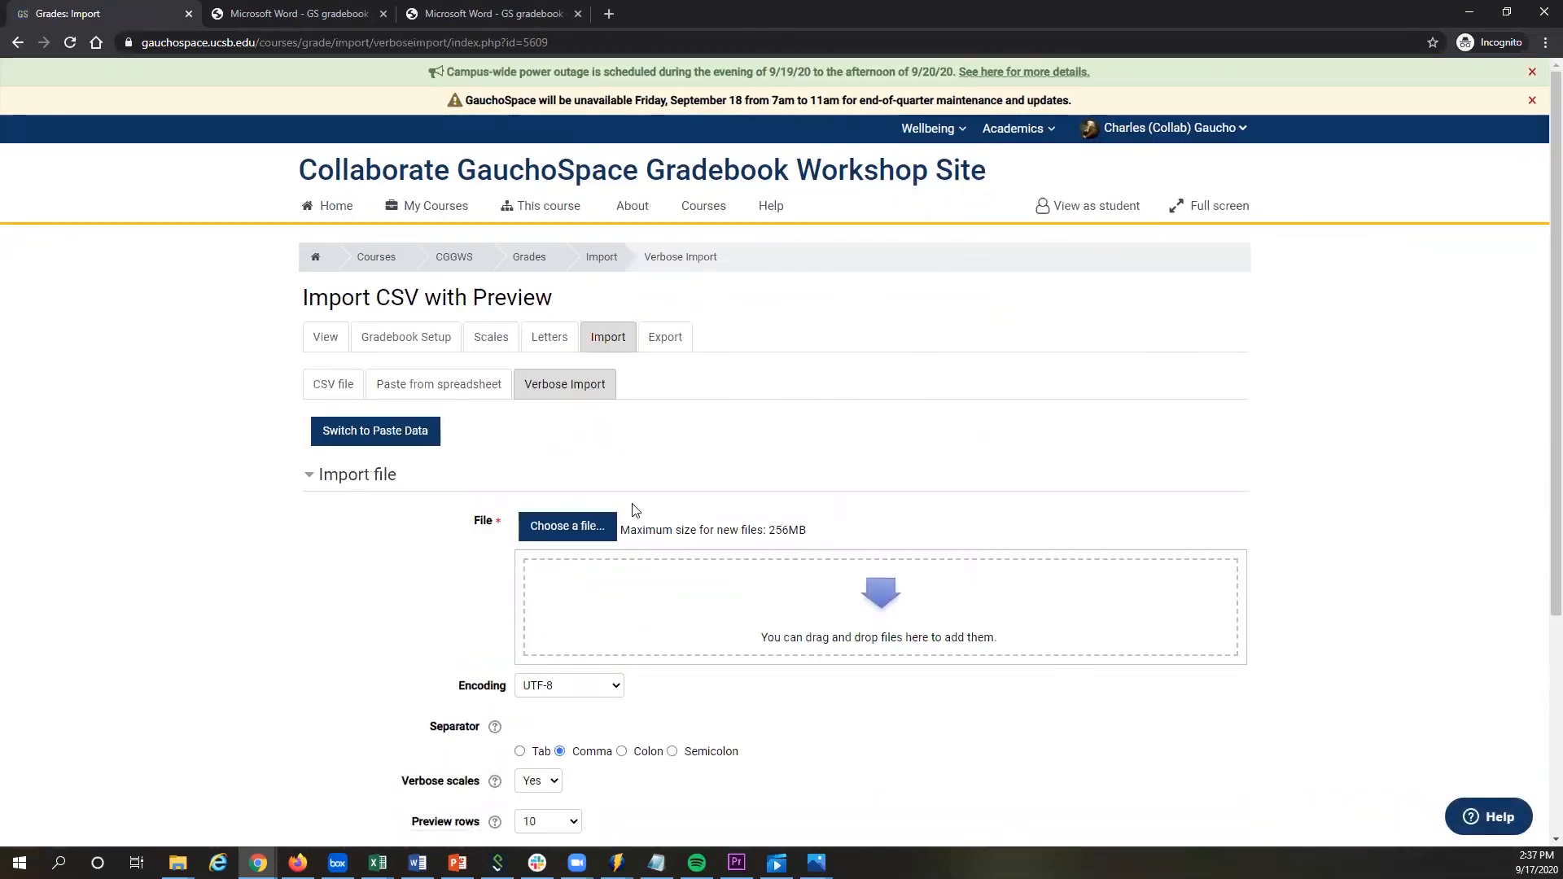
{"action": "scroll", "coordinate": [488, 545], "scroll_direction": "down", "scroll_amount": 3}
{"action": "scroll", "coordinate": [443, 475], "scroll_direction": "up", "scroll_amount": 2}
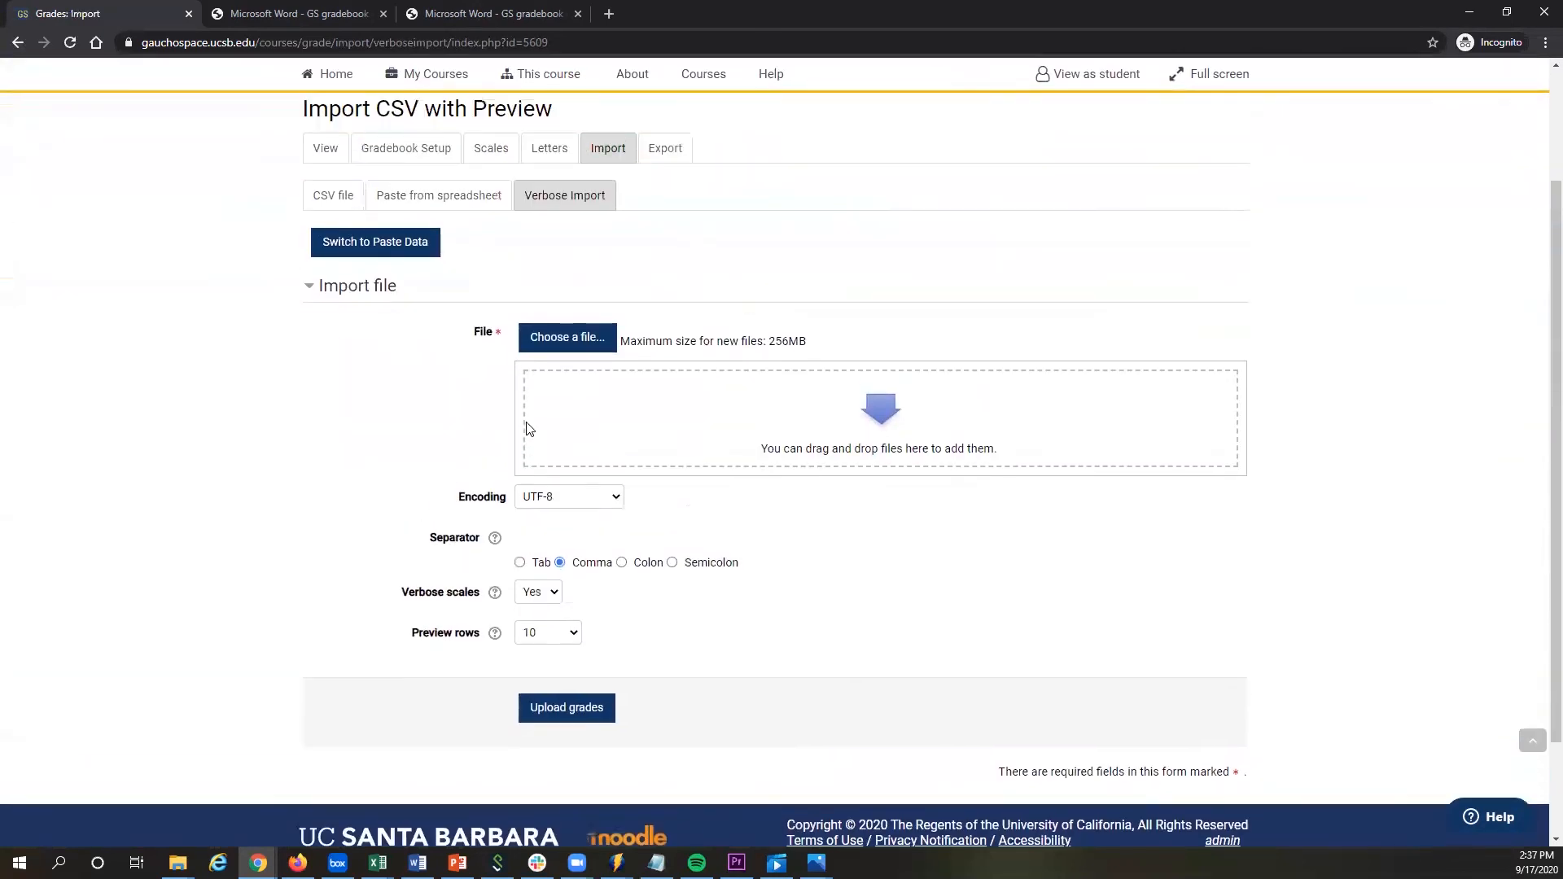
{"action": "left_click", "coordinate": [662, 222]}
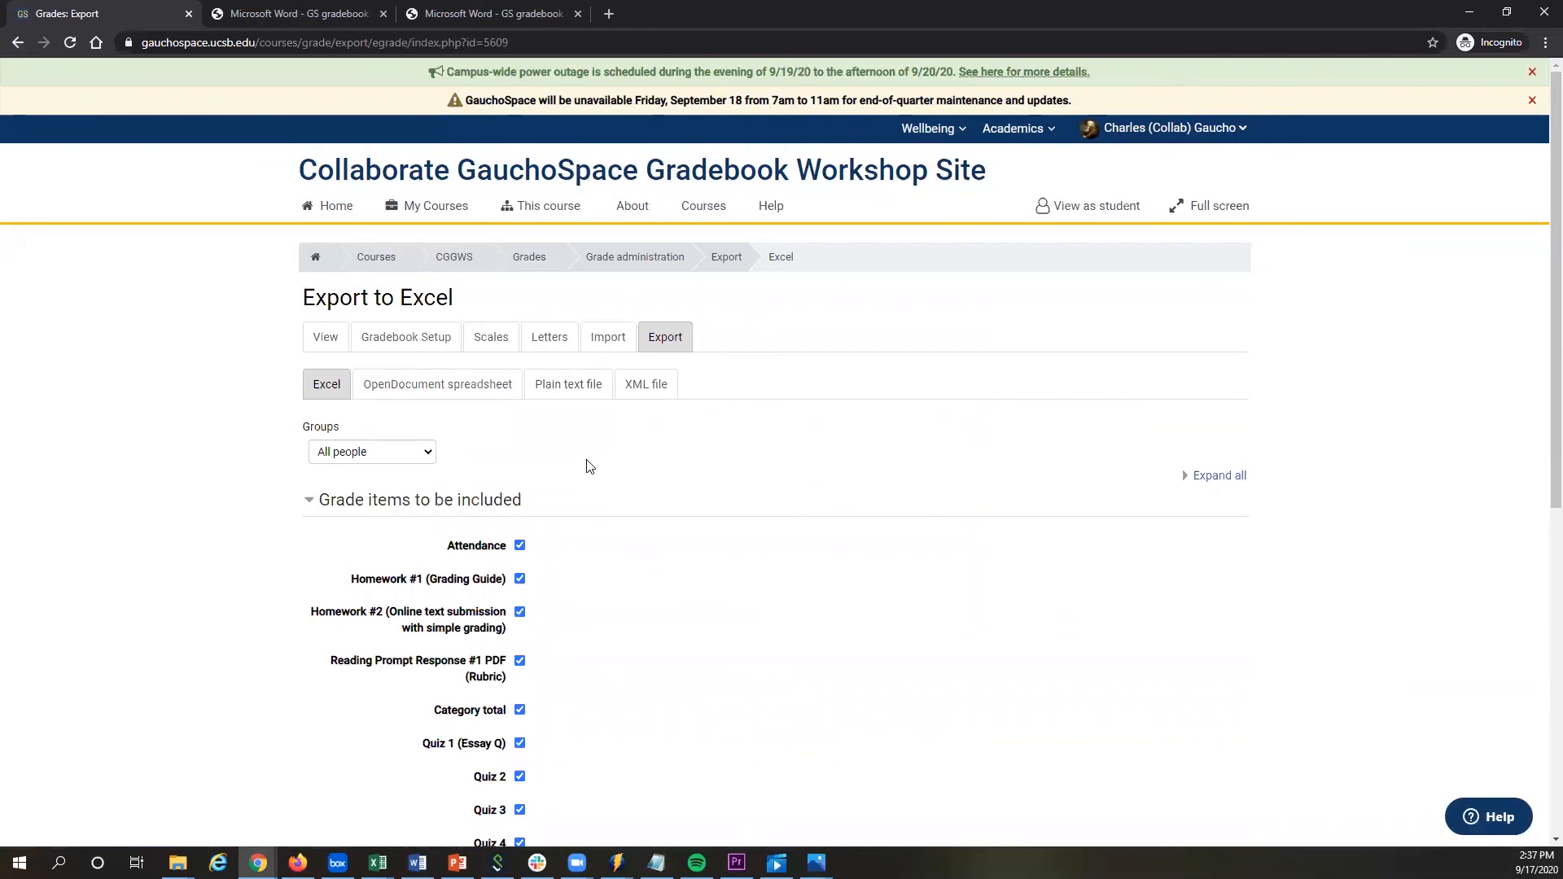
{"action": "left_click", "coordinate": [602, 337]}
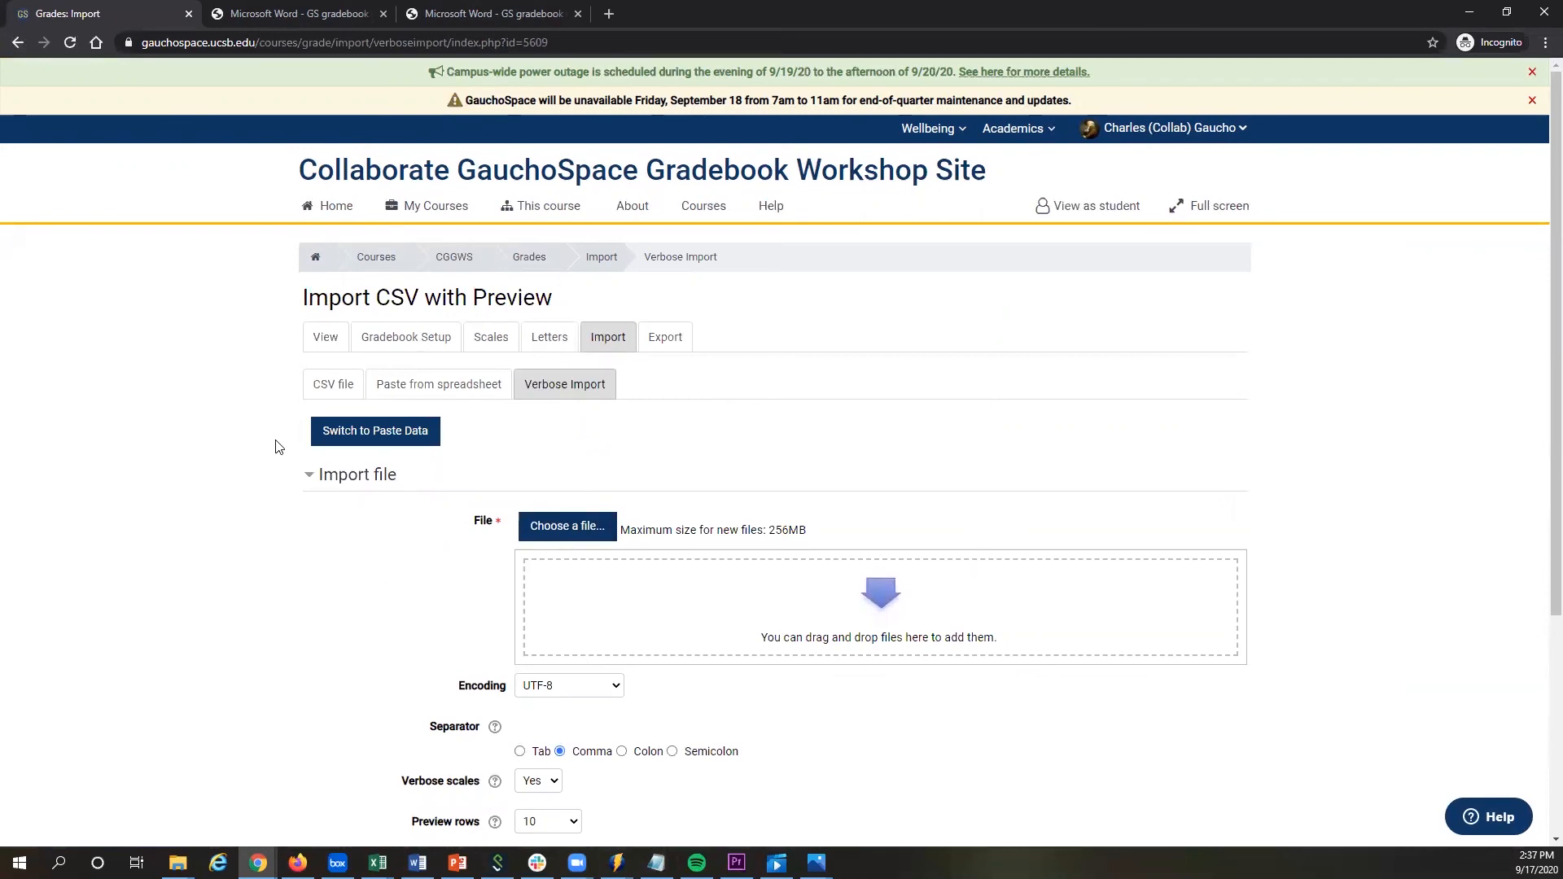
Open Gradebook setup and examine the categories, weights, maximum points and totals from Attendance down to Course total.
{"action": "left_click", "coordinate": [402, 347]}
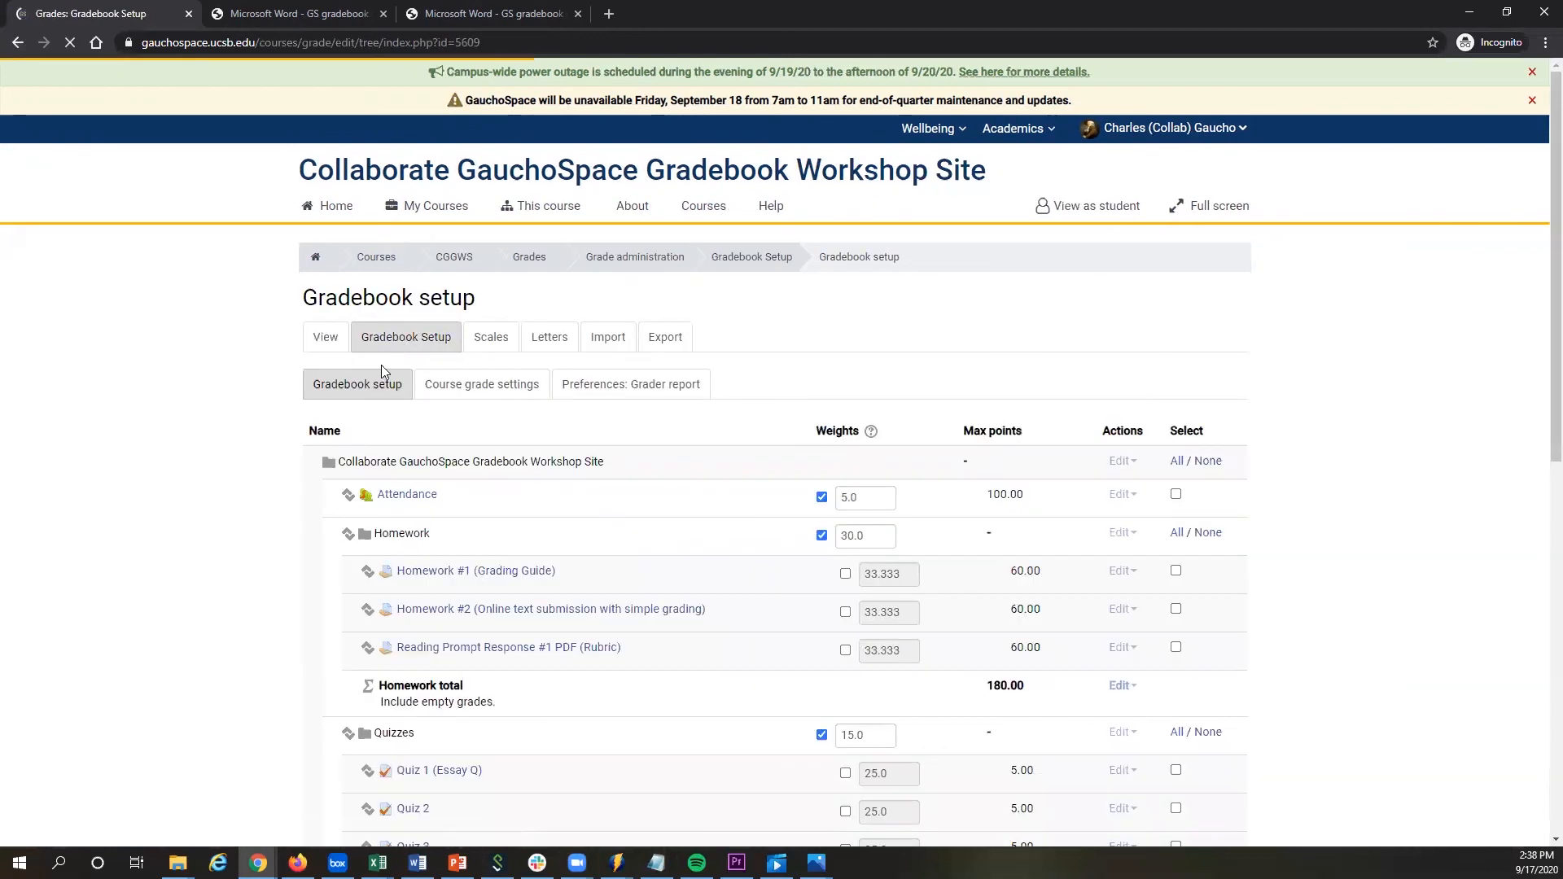
{"action": "scroll", "coordinate": [248, 558], "scroll_direction": "down", "scroll_amount": 3}
{"action": "scroll", "coordinate": [251, 539], "scroll_direction": "down", "scroll_amount": 2}
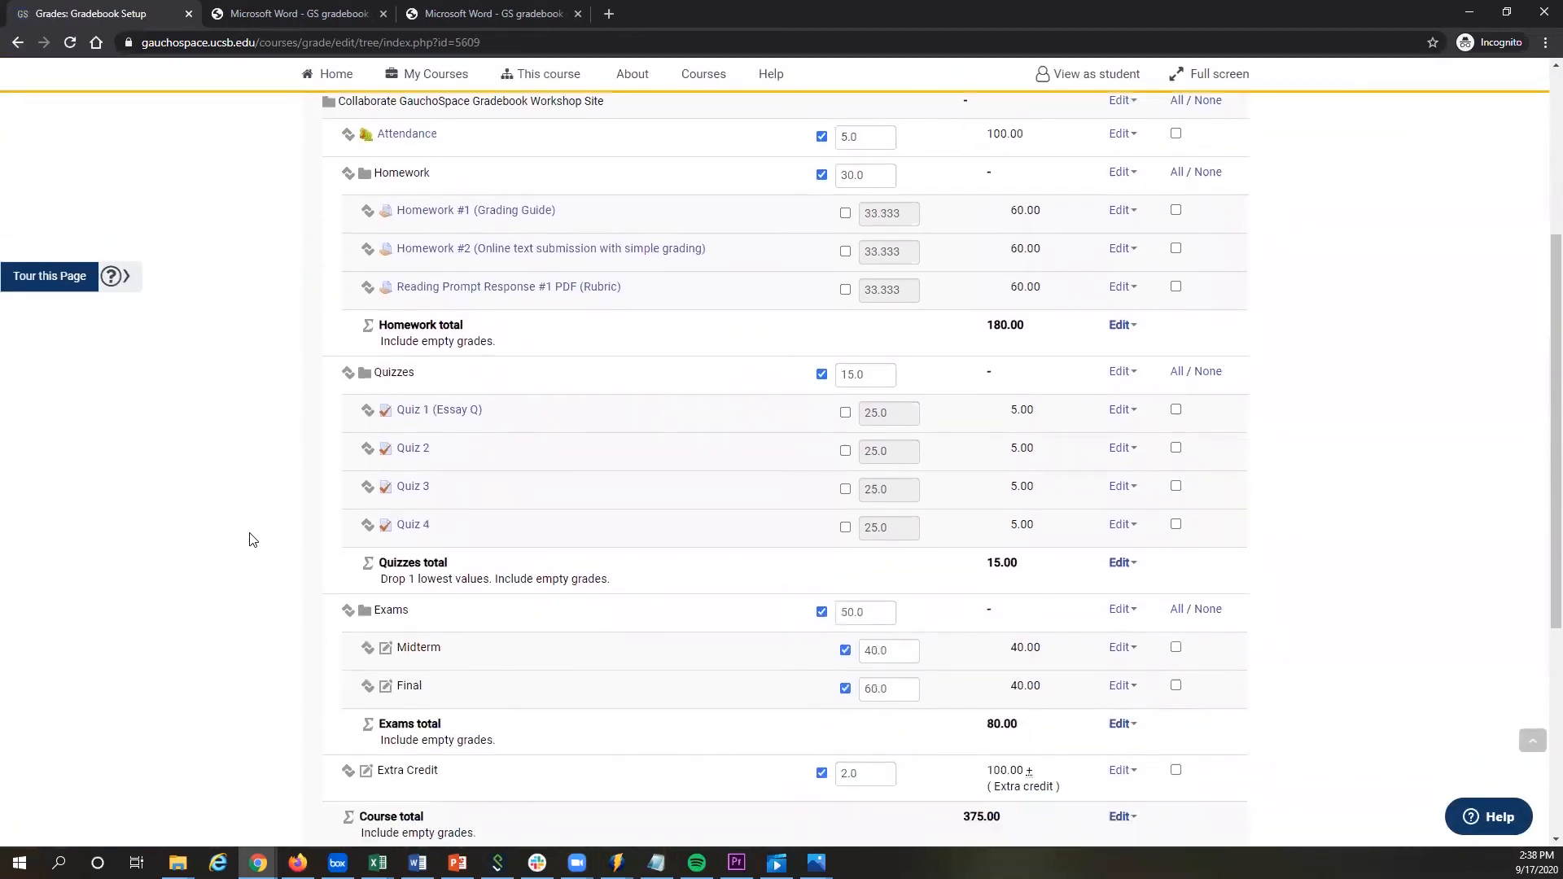
{"action": "scroll", "coordinate": [253, 540], "scroll_direction": "down", "scroll_amount": 1}
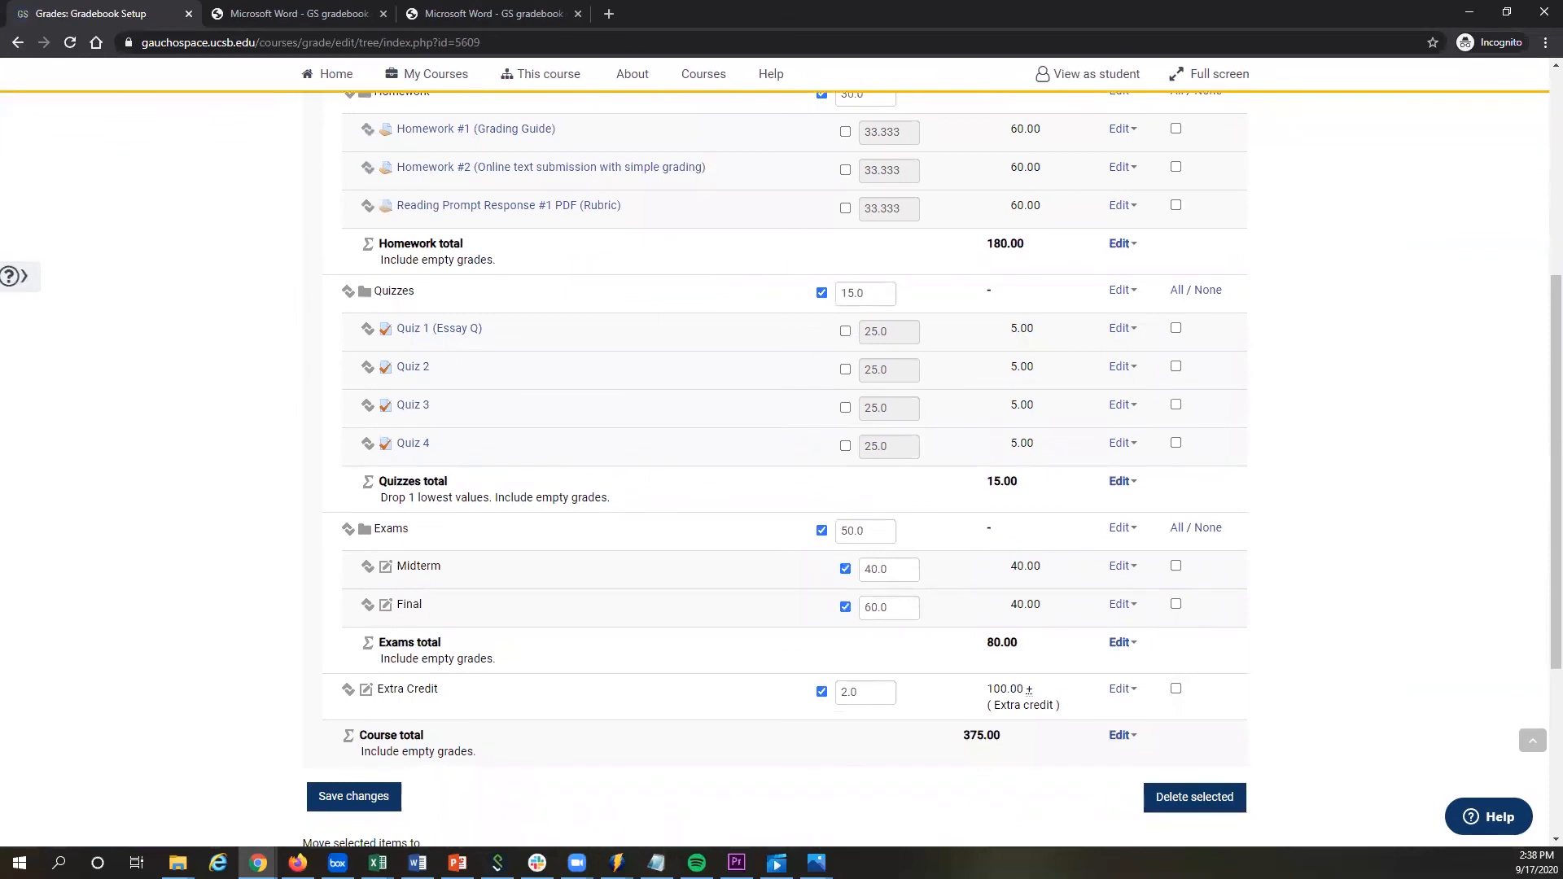
{"action": "scroll", "coordinate": [705, 509], "scroll_direction": "down", "scroll_amount": 1}
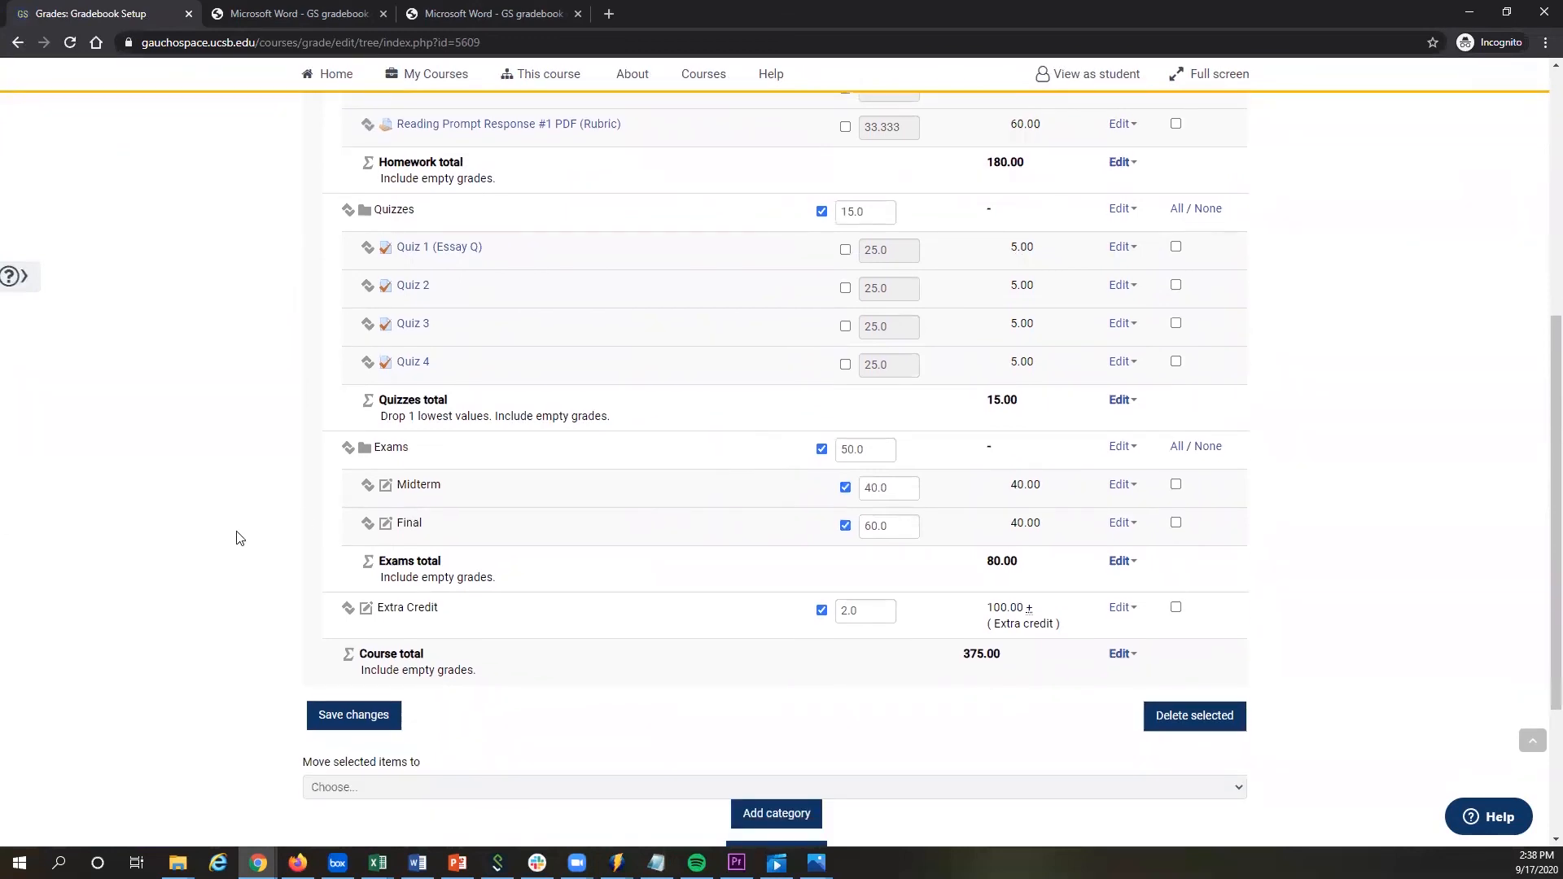
{"action": "scroll", "coordinate": [239, 537], "scroll_direction": "up", "scroll_amount": 1}
{"action": "scroll", "coordinate": [258, 533], "scroll_direction": "down", "scroll_amount": 1}
{"action": "scroll", "coordinate": [255, 529], "scroll_direction": "up", "scroll_amount": 3}
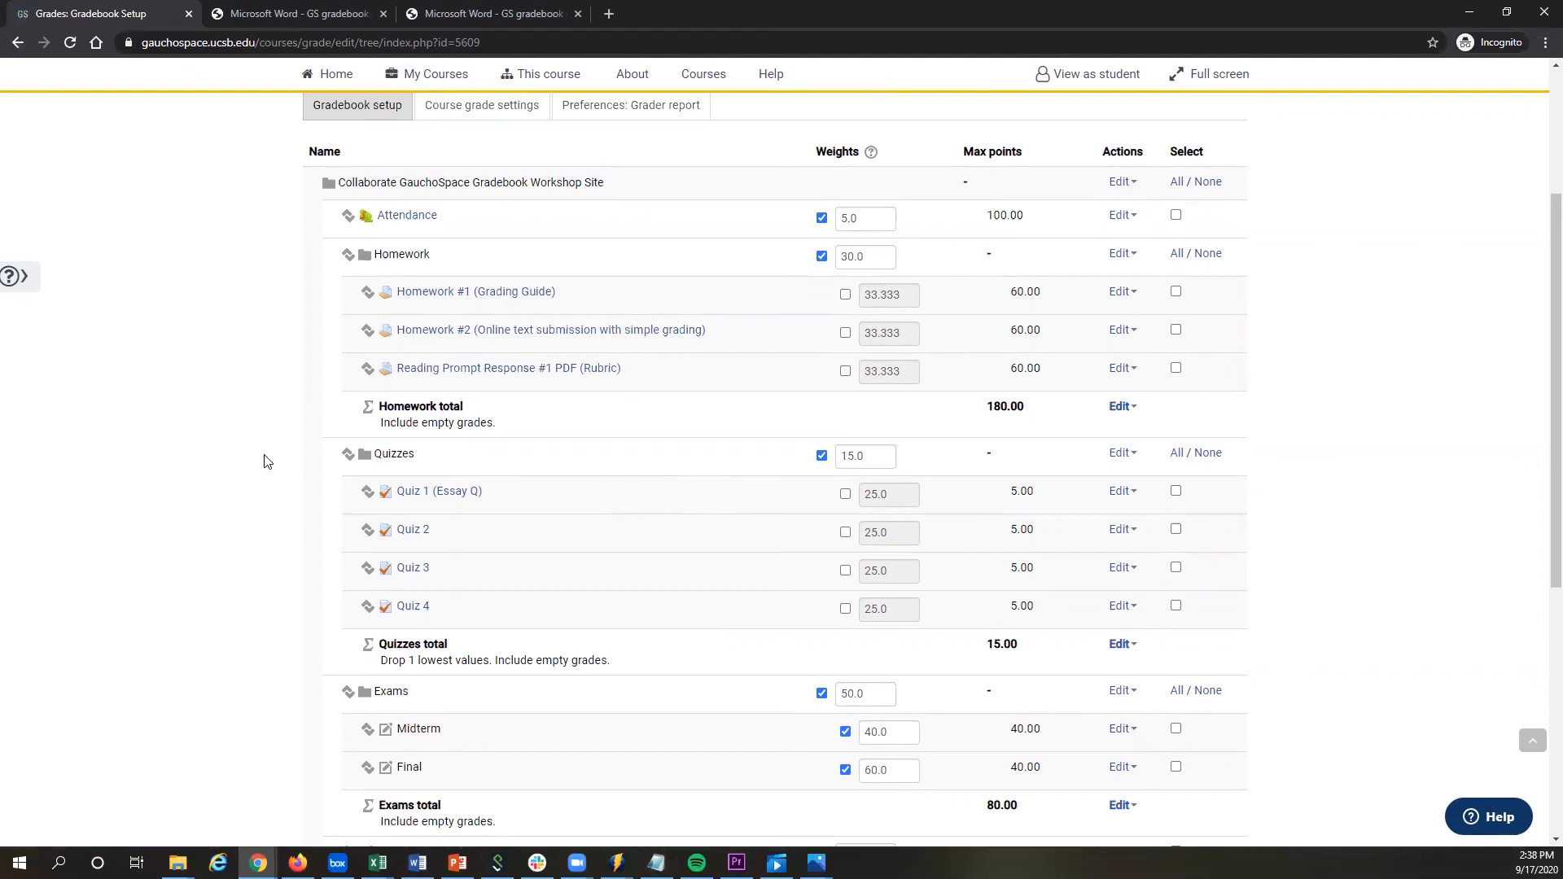
{"action": "scroll", "coordinate": [265, 501], "scroll_direction": "down", "scroll_amount": 2}
{"action": "scroll", "coordinate": [270, 529], "scroll_direction": "up", "scroll_amount": 3}
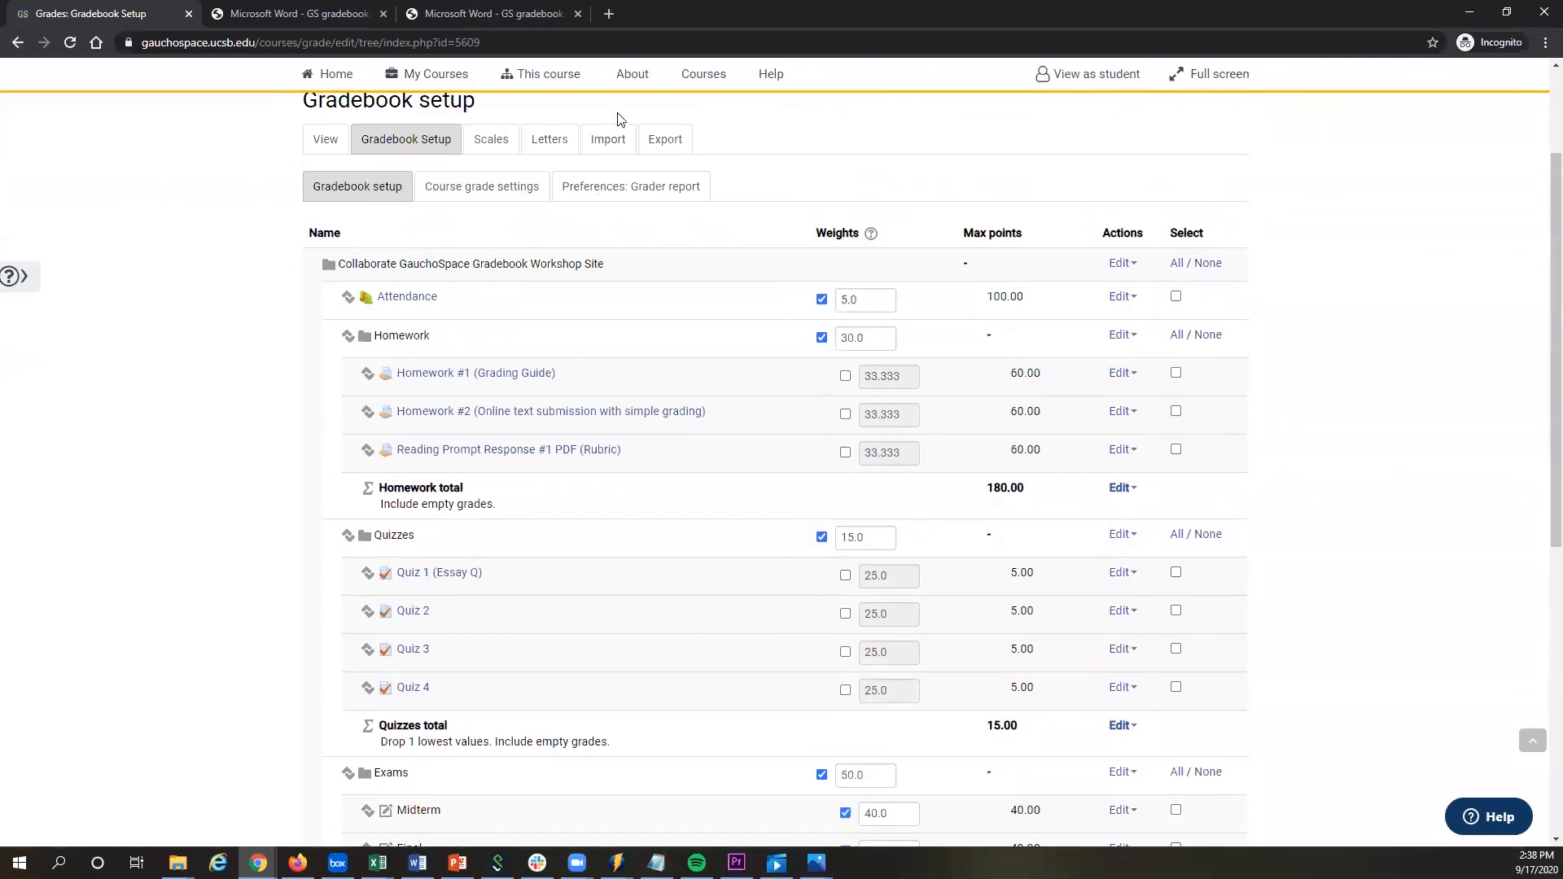
Open the Excel grade export and expand the export format options to review the grade display types.
{"action": "left_click", "coordinate": [665, 140]}
{"action": "scroll", "coordinate": [628, 607], "scroll_direction": "down", "scroll_amount": 7}
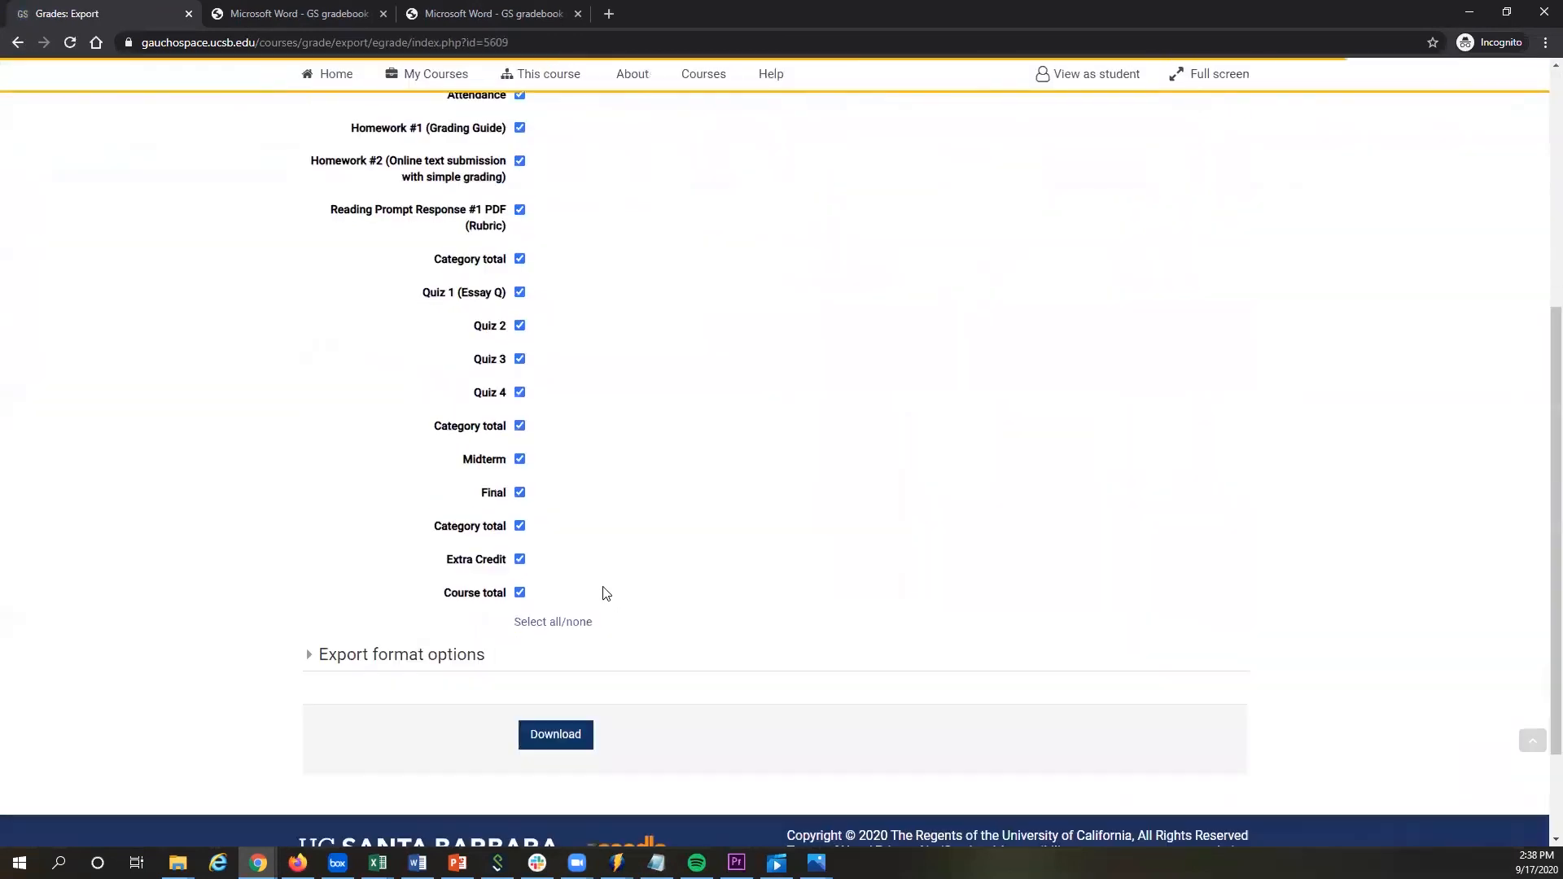
{"action": "left_click", "coordinate": [388, 522]}
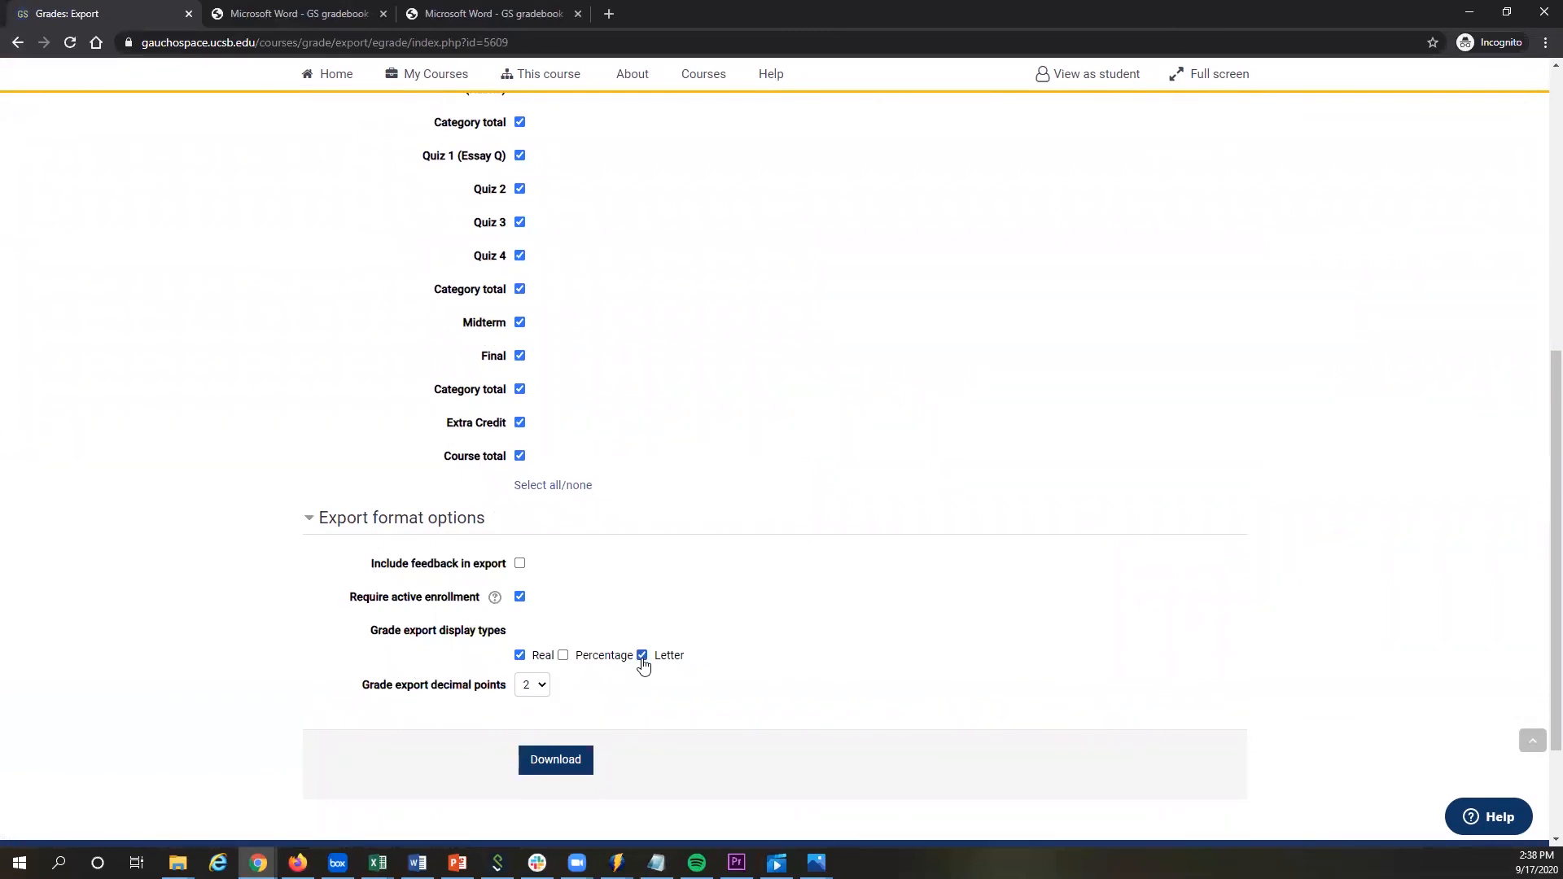
{"action": "left_click", "coordinate": [547, 763]}
Return to Gradebook setup and review the listed grade items from Attendance through Course total.
{"action": "scroll", "coordinate": [401, 440], "scroll_direction": "up", "scroll_amount": 8}
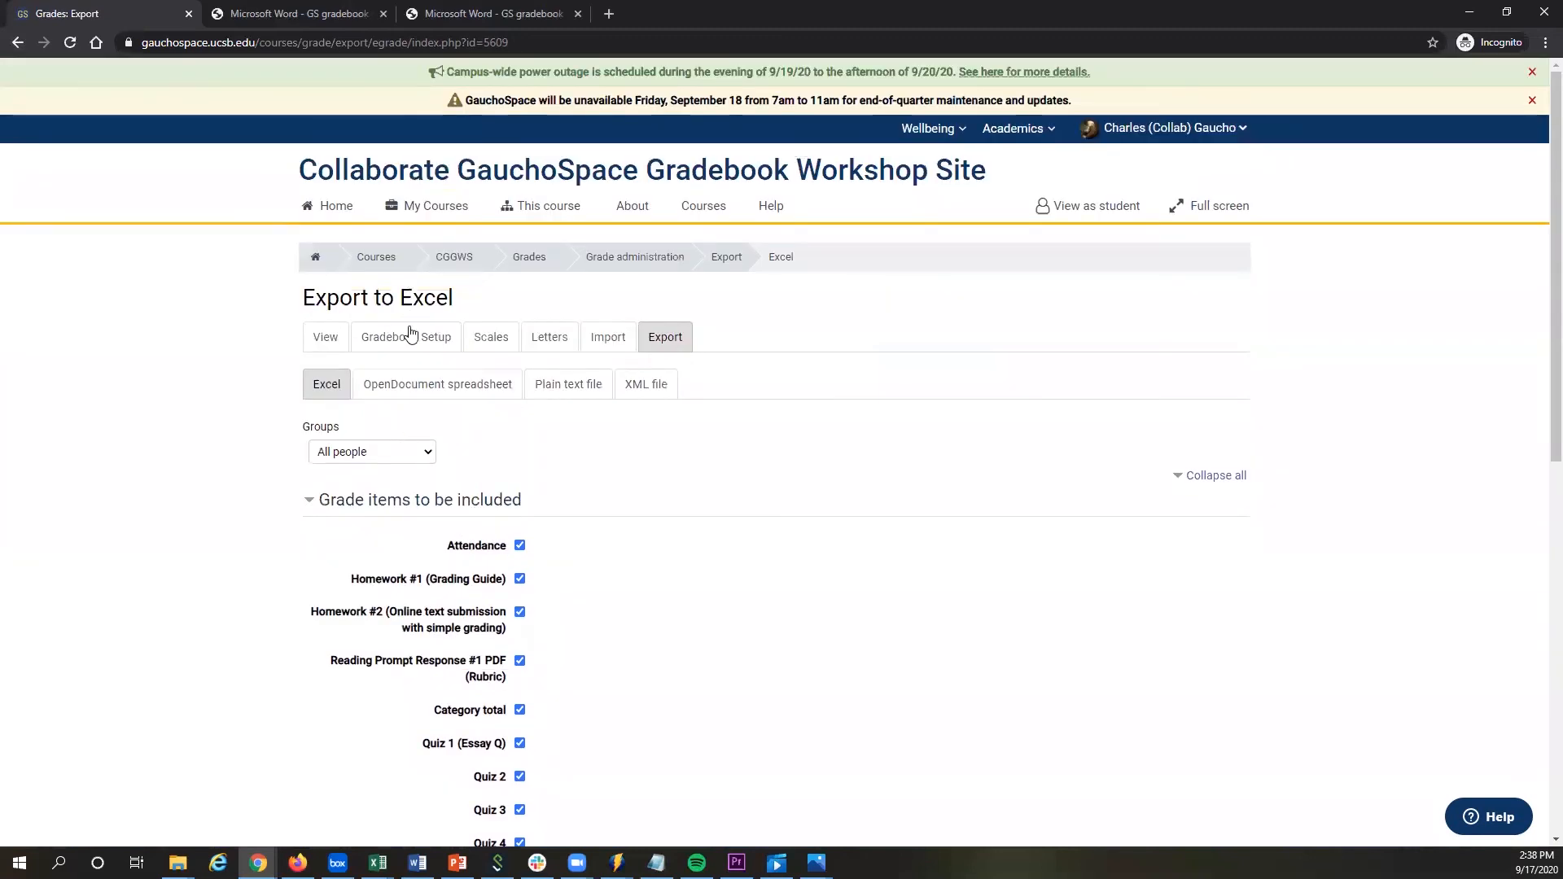
{"action": "left_click", "coordinate": [411, 334]}
{"action": "left_click", "coordinate": [873, 135]}
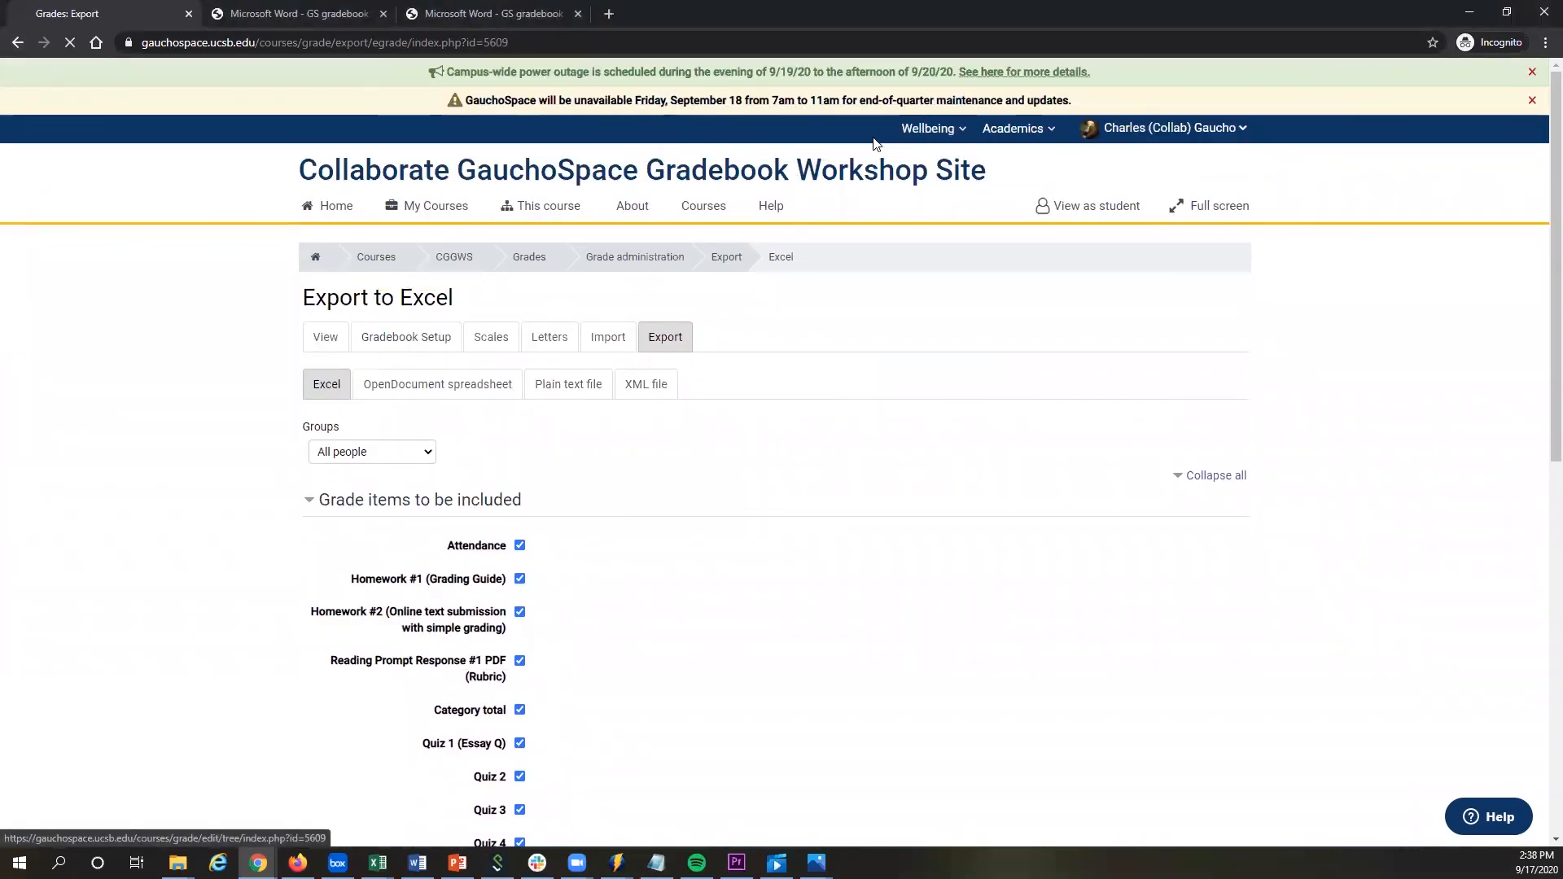
{"action": "scroll", "coordinate": [521, 492], "scroll_direction": "down", "scroll_amount": 2}
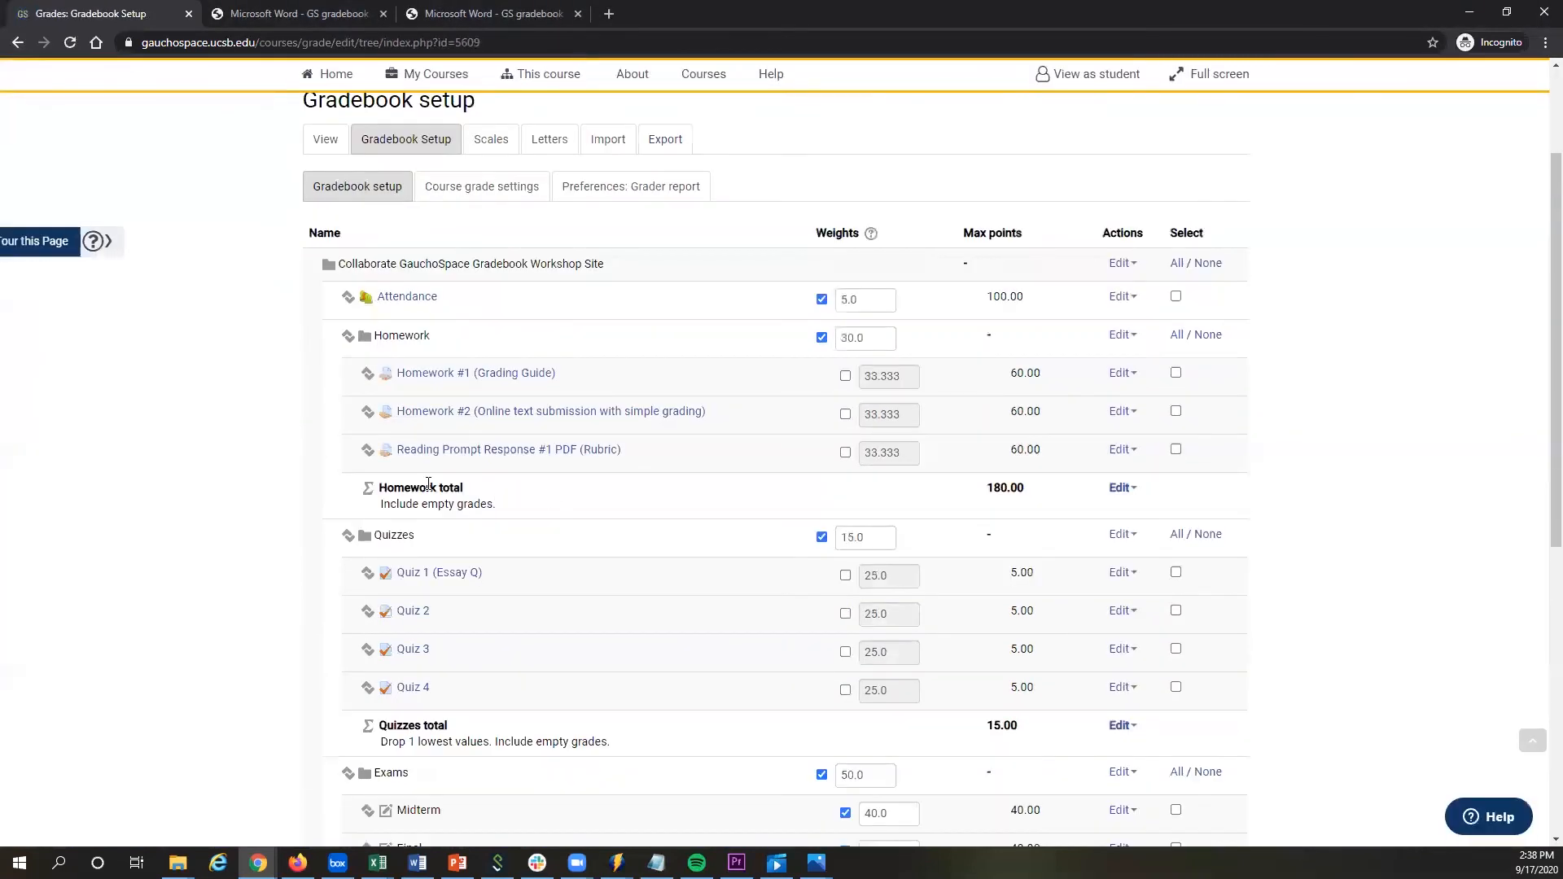
{"action": "scroll", "coordinate": [324, 480], "scroll_direction": "down", "scroll_amount": 1}
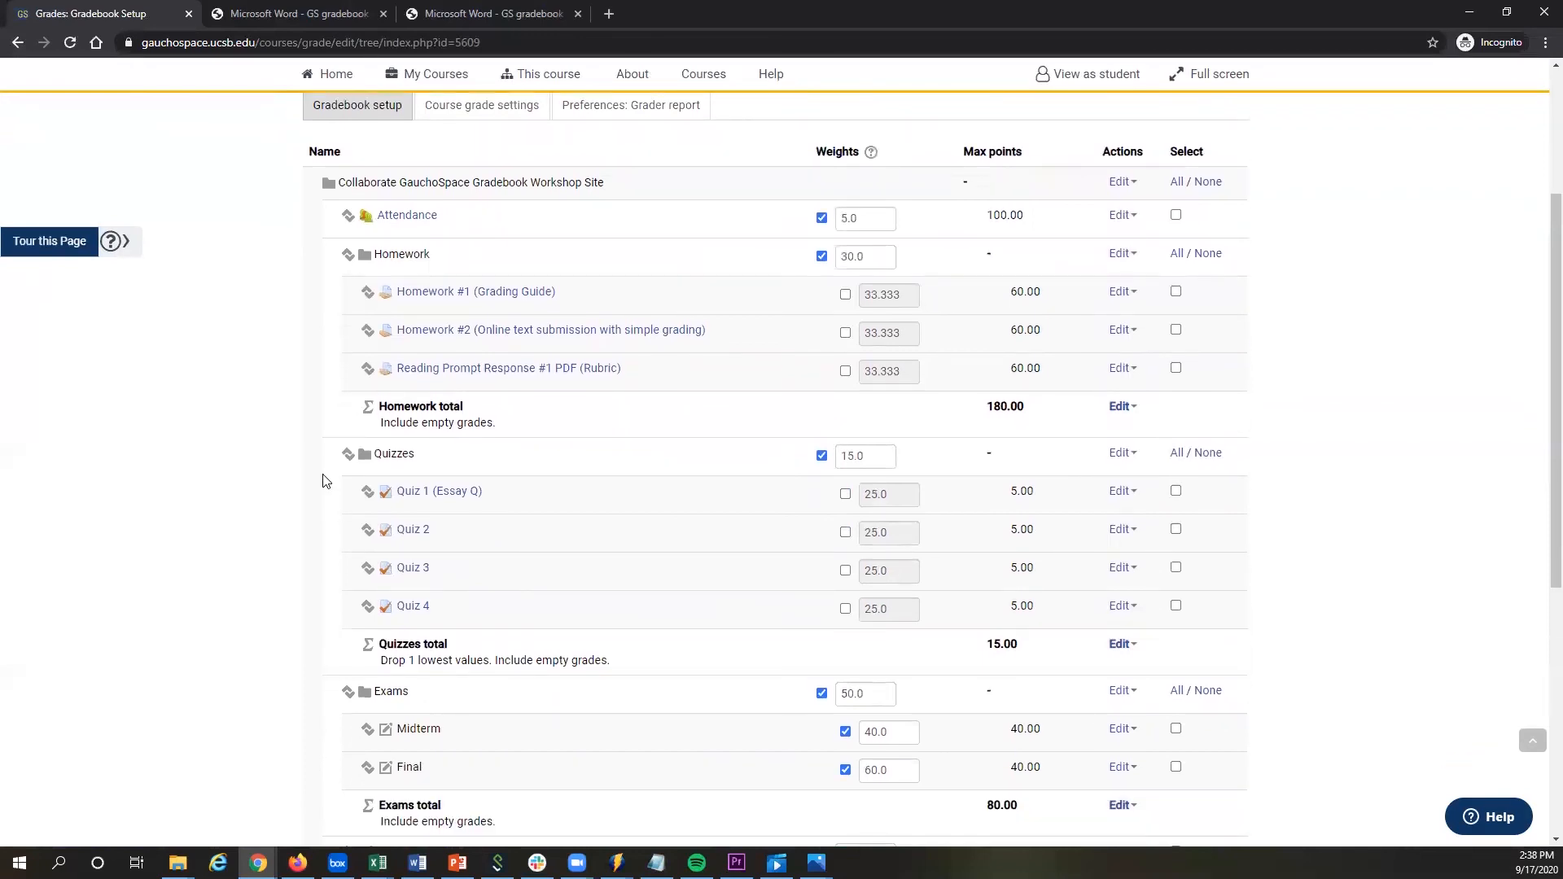
{"action": "scroll", "coordinate": [359, 480], "scroll_direction": "down", "scroll_amount": 1}
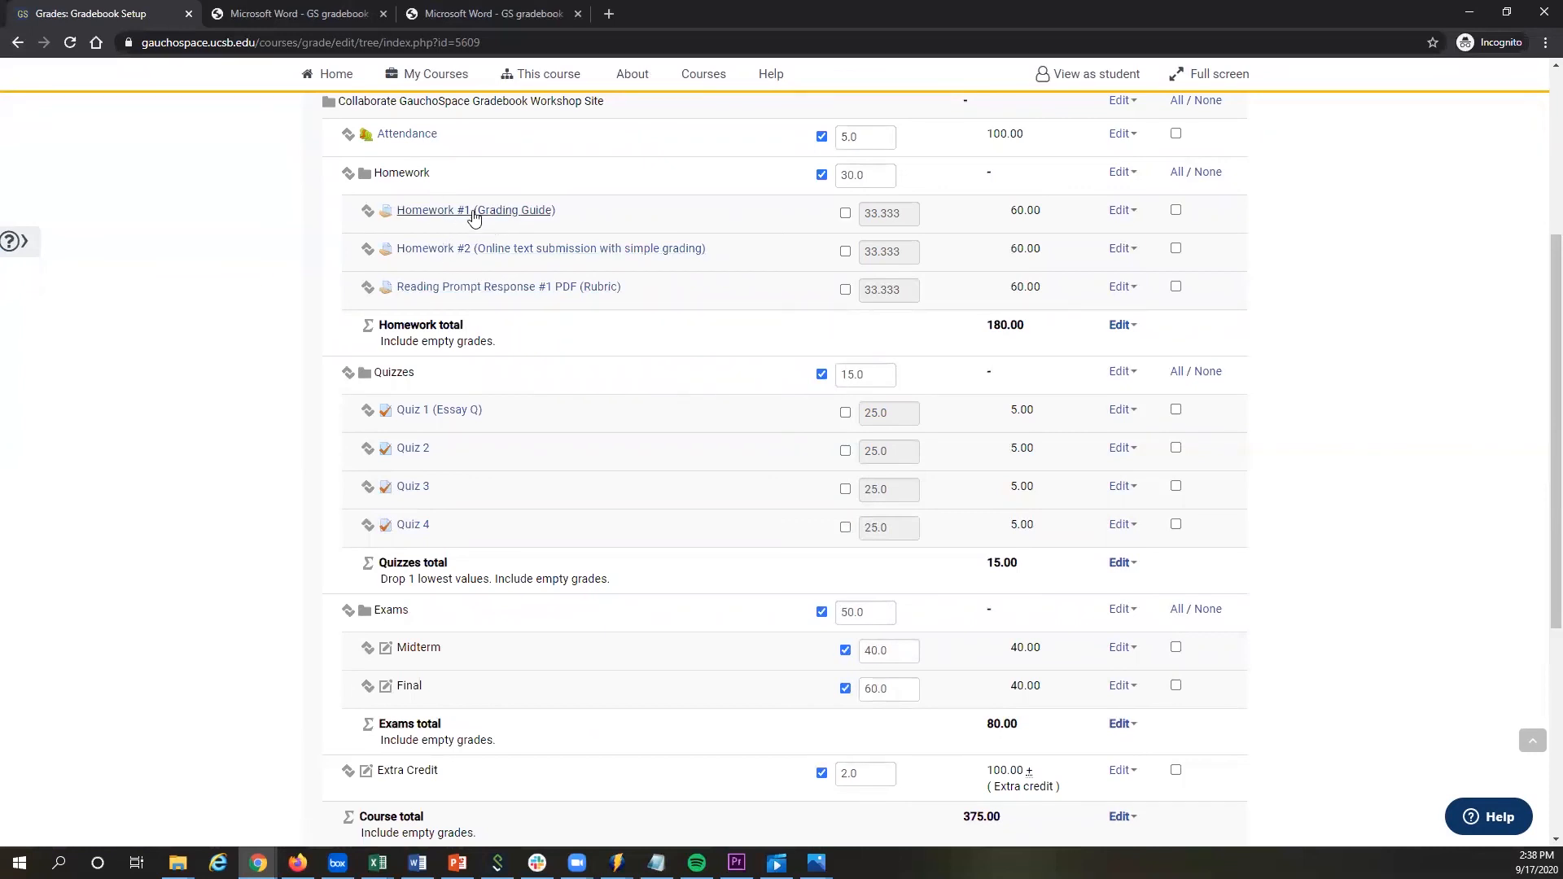
Compare the edit actions available for the Attendance item and for Quiz 1 (Essay Q).
{"action": "left_click", "coordinate": [1121, 135]}
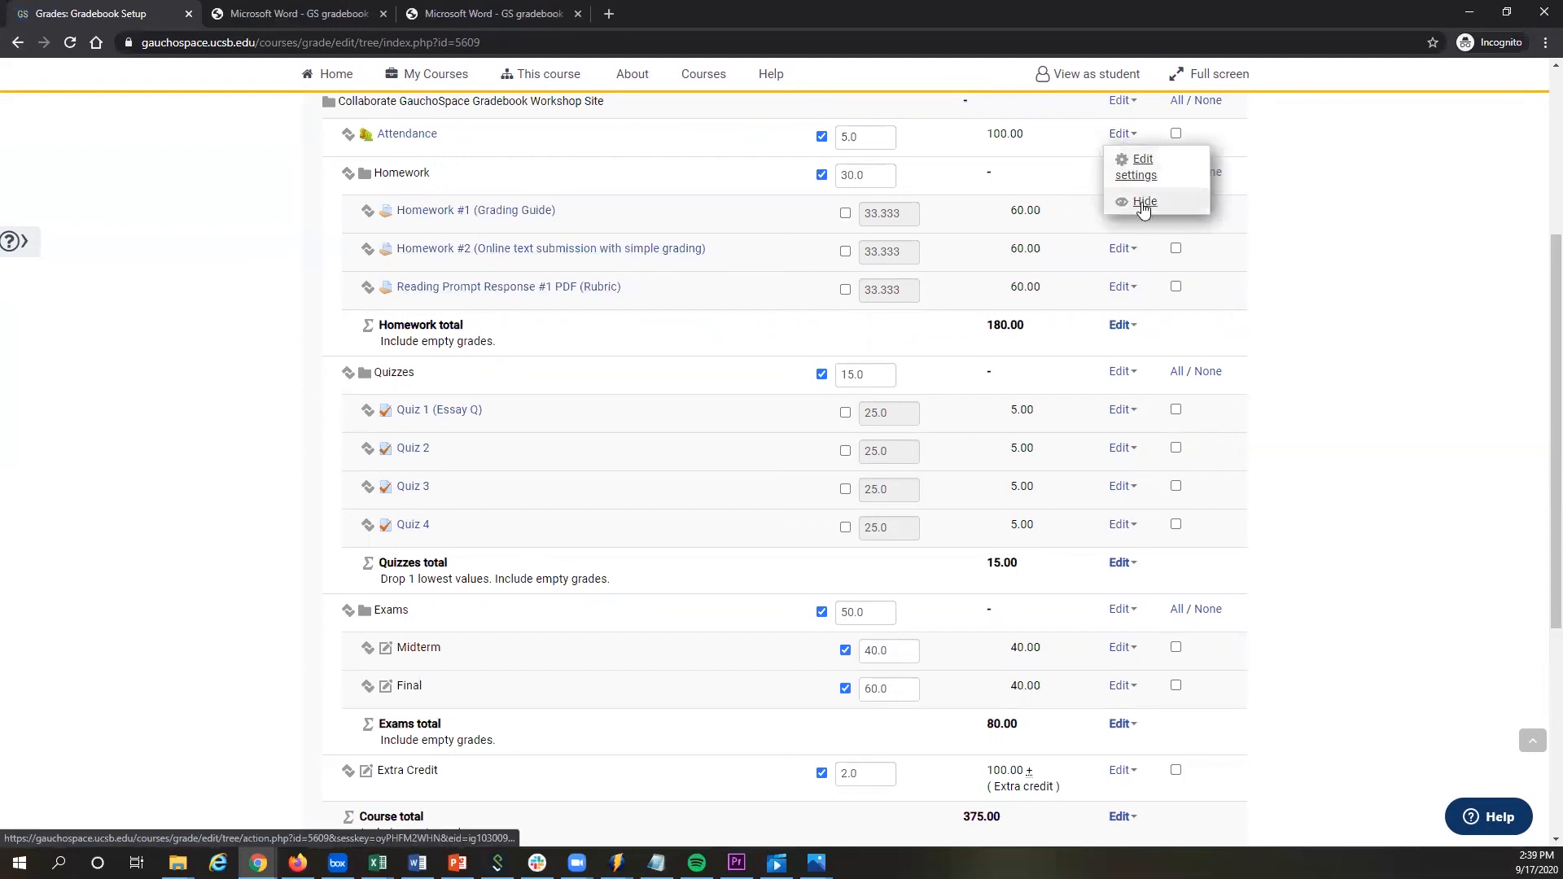
{"action": "left_click", "coordinate": [1376, 232]}
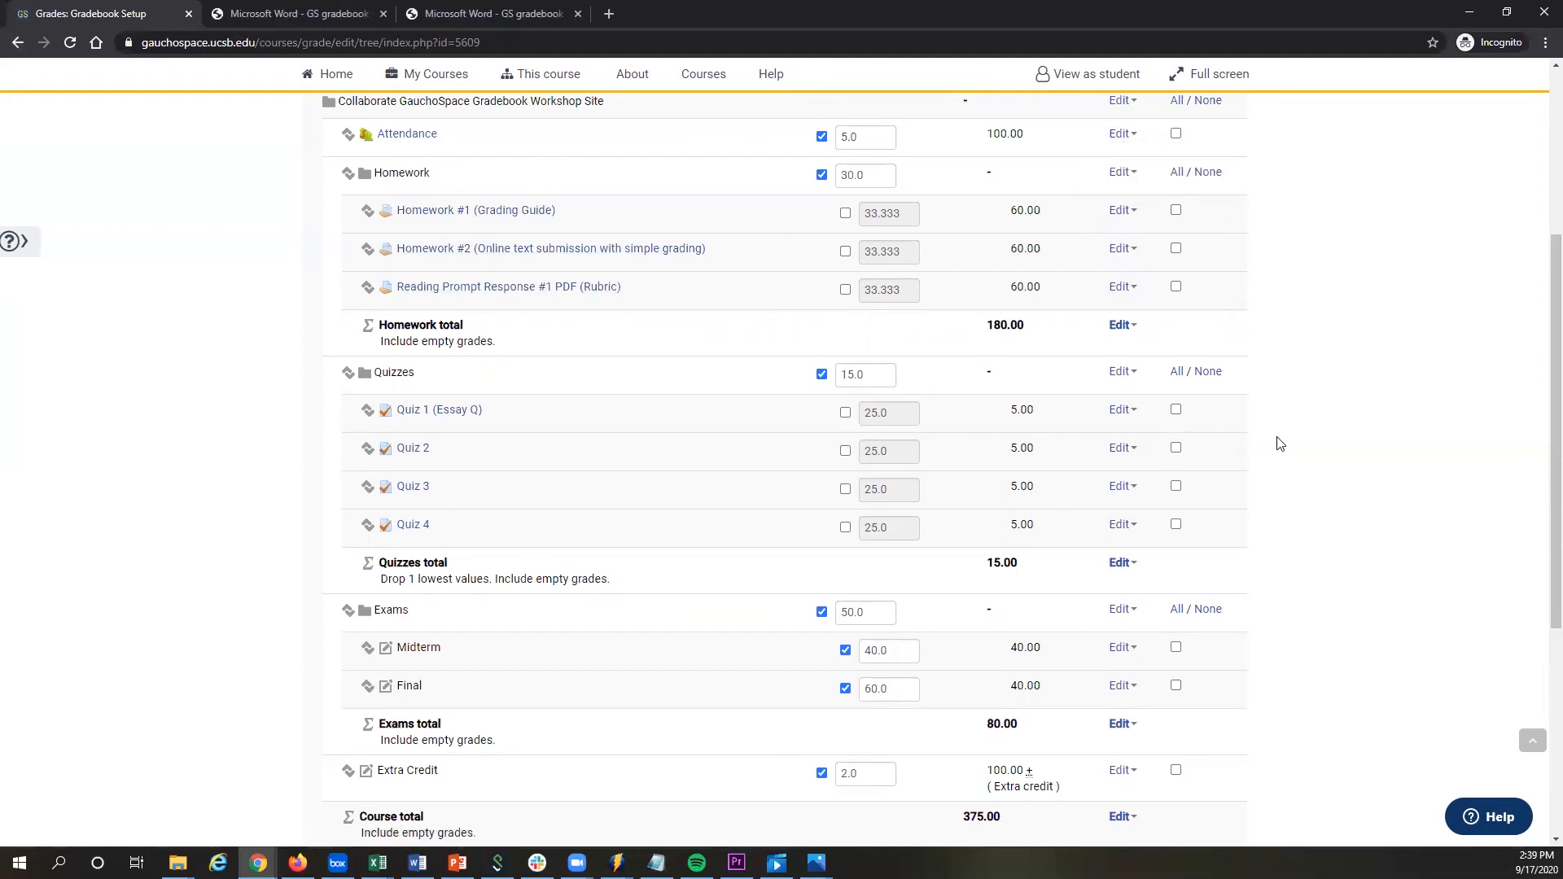
{"action": "left_click", "coordinate": [1119, 409]}
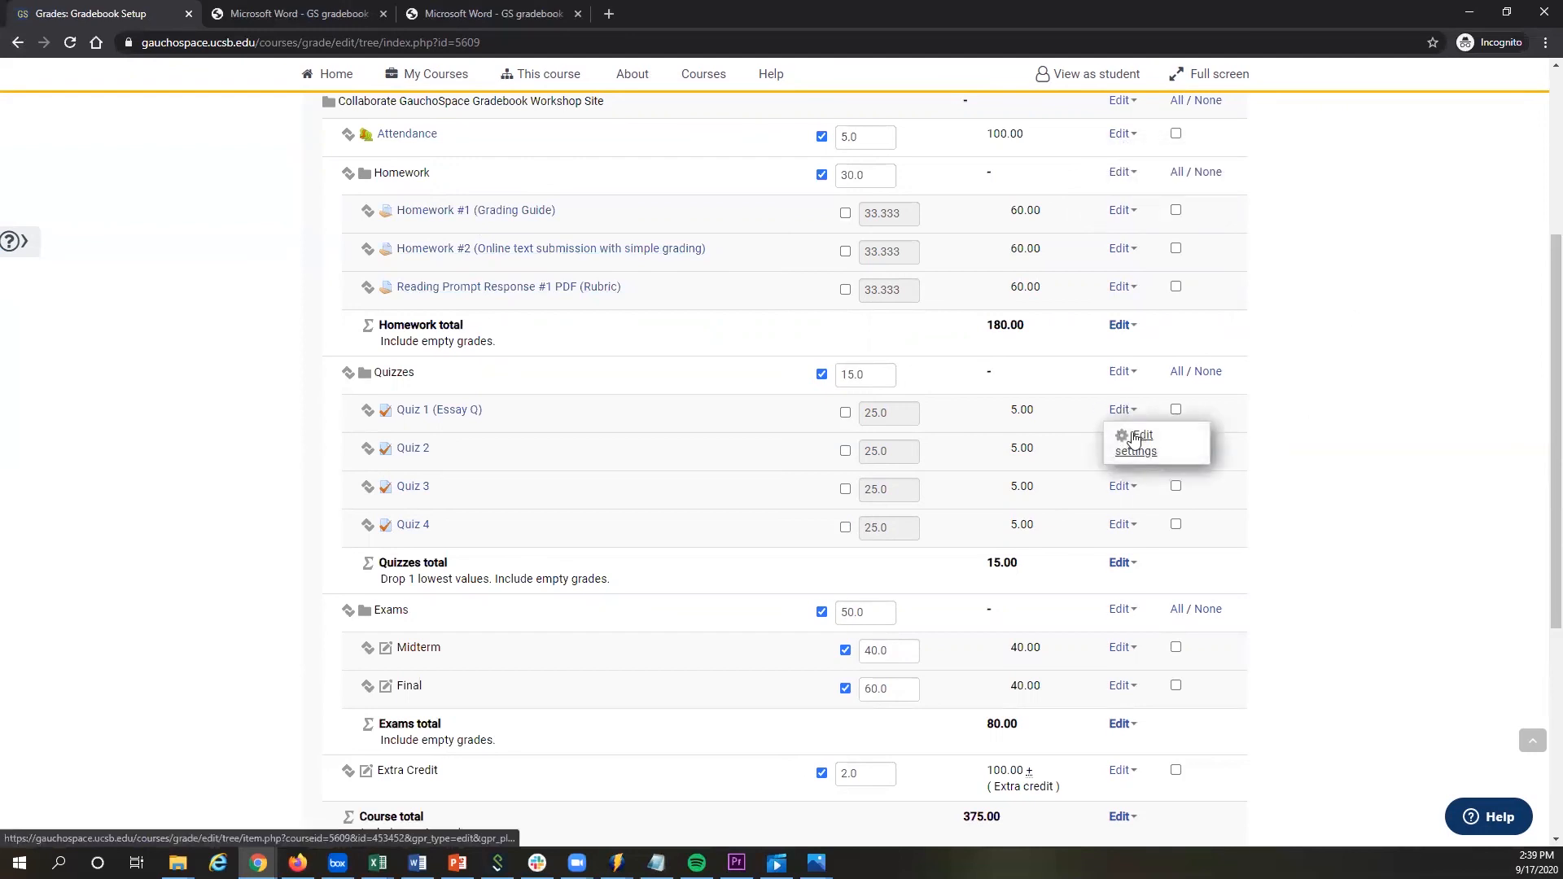
{"action": "left_click", "coordinate": [179, 433]}
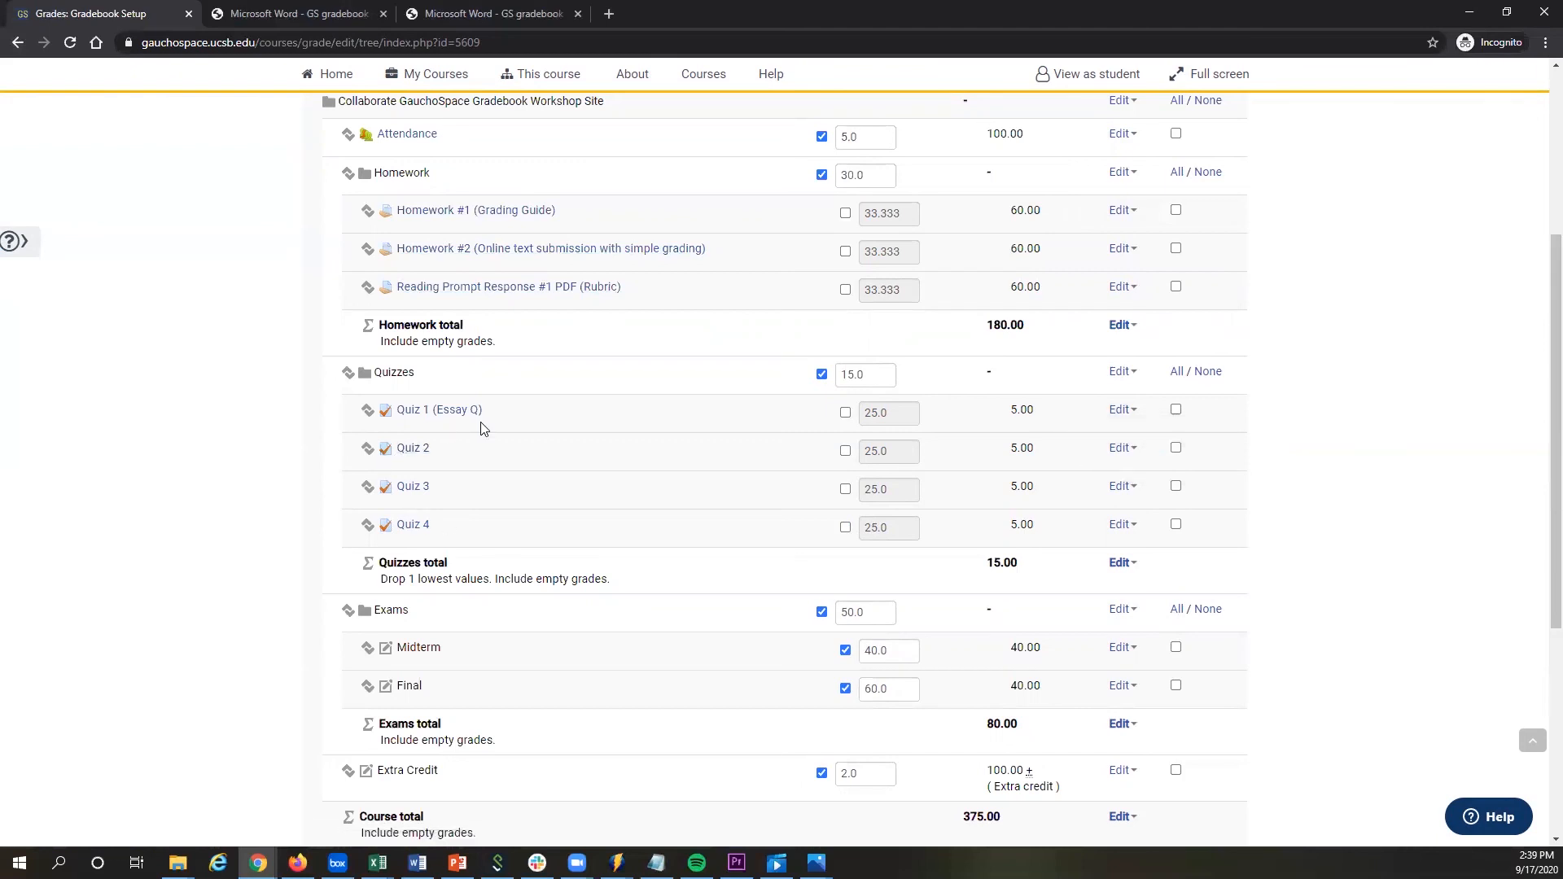
Open the settings of Quiz 1 (Essay Q) from the gradebook and expand its review options.
{"action": "left_click", "coordinate": [424, 411]}
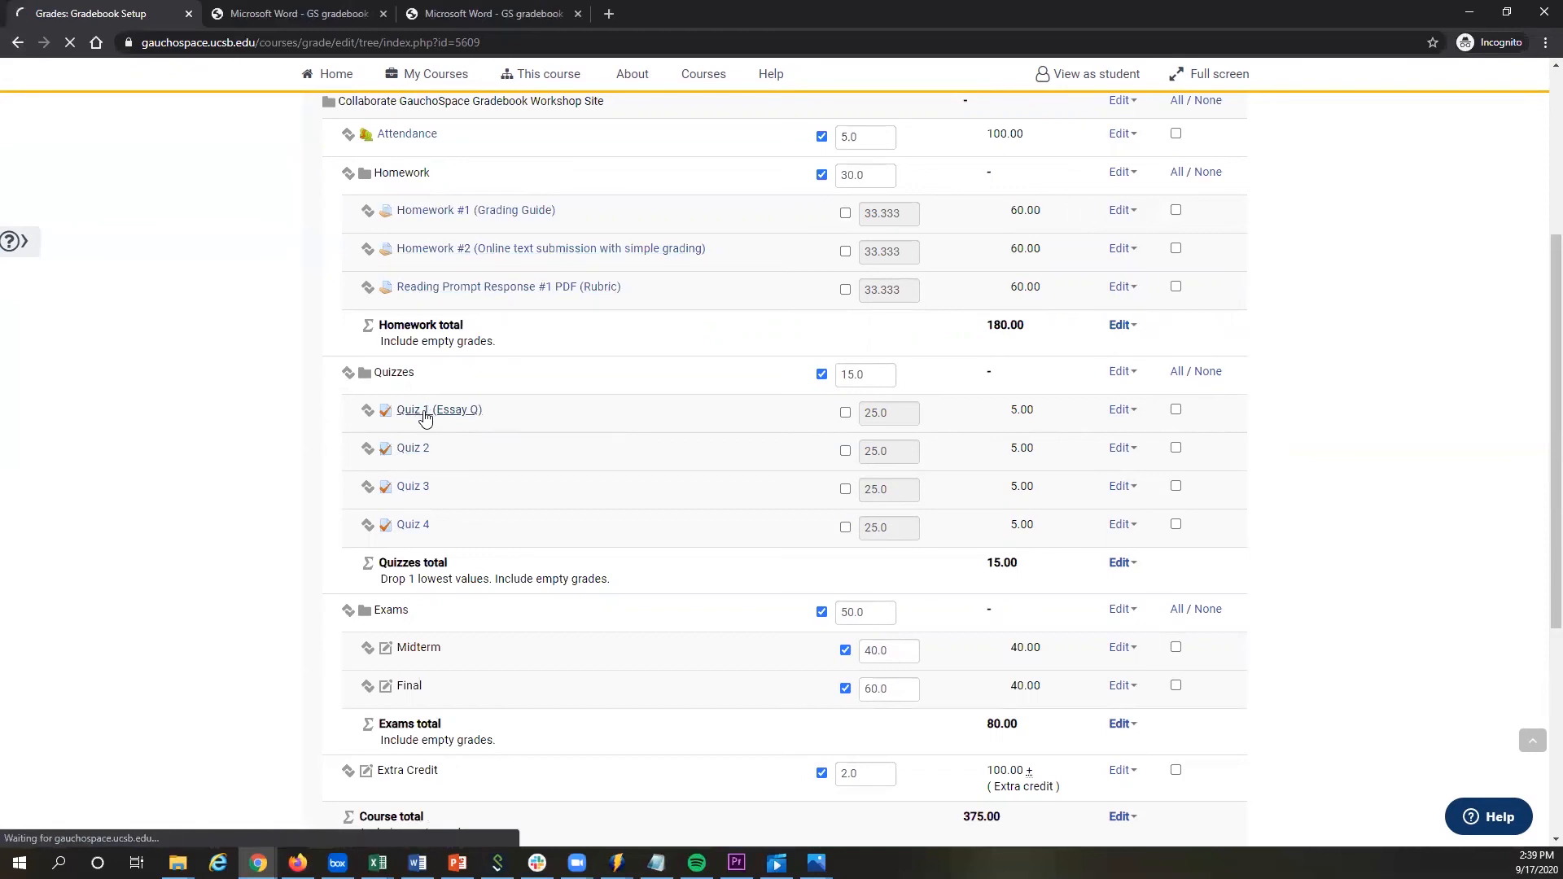
{"action": "left_click", "coordinate": [1100, 383]}
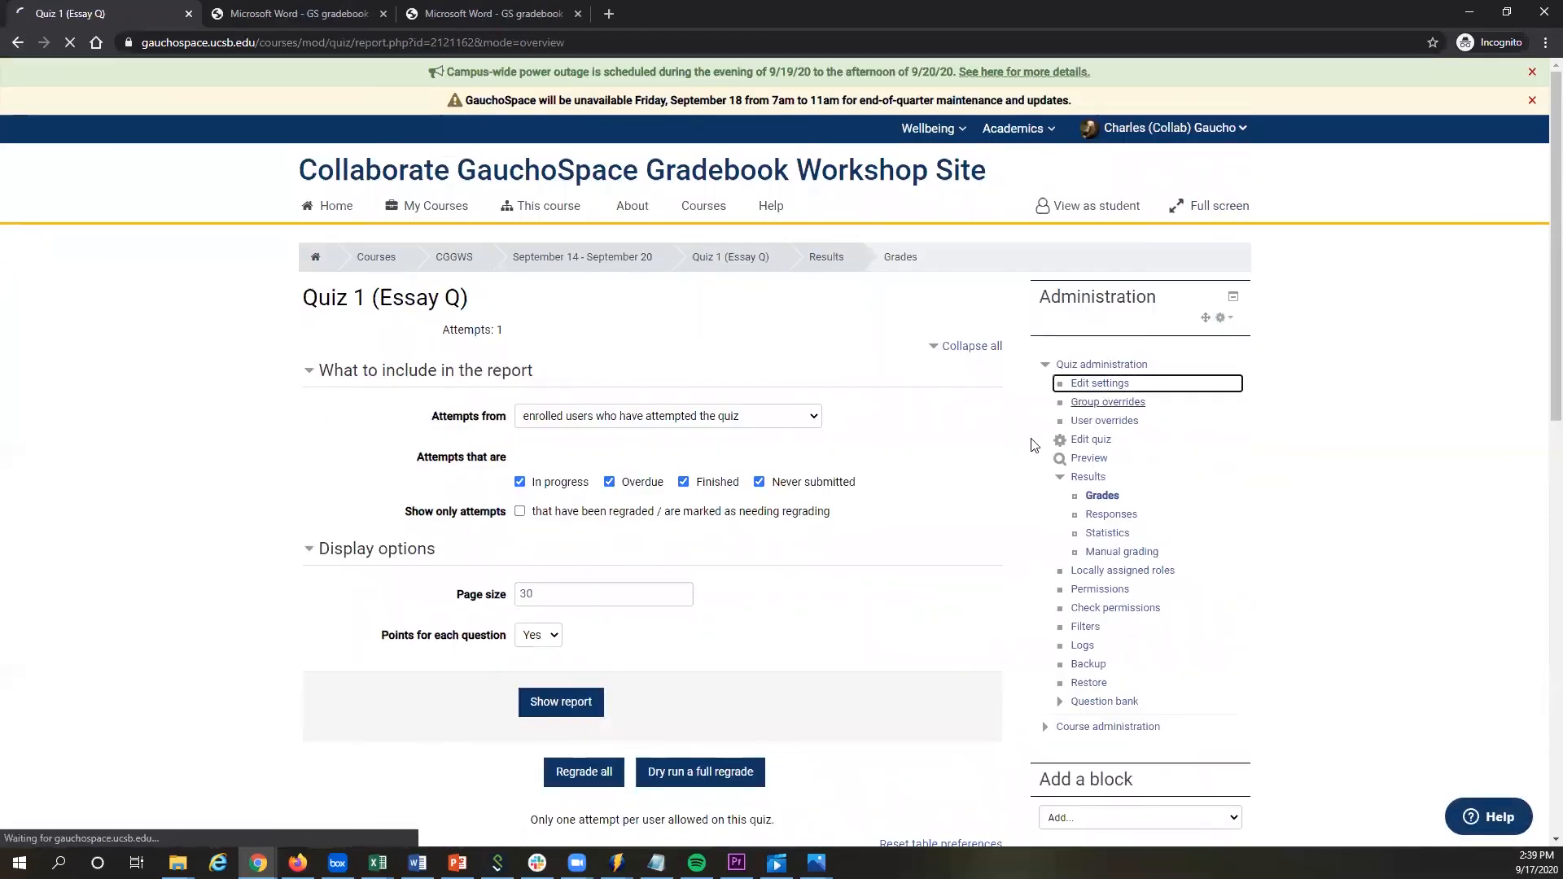
{"action": "scroll", "coordinate": [425, 558], "scroll_direction": "down", "scroll_amount": 3}
{"action": "scroll", "coordinate": [426, 558], "scroll_direction": "down", "scroll_amount": 2}
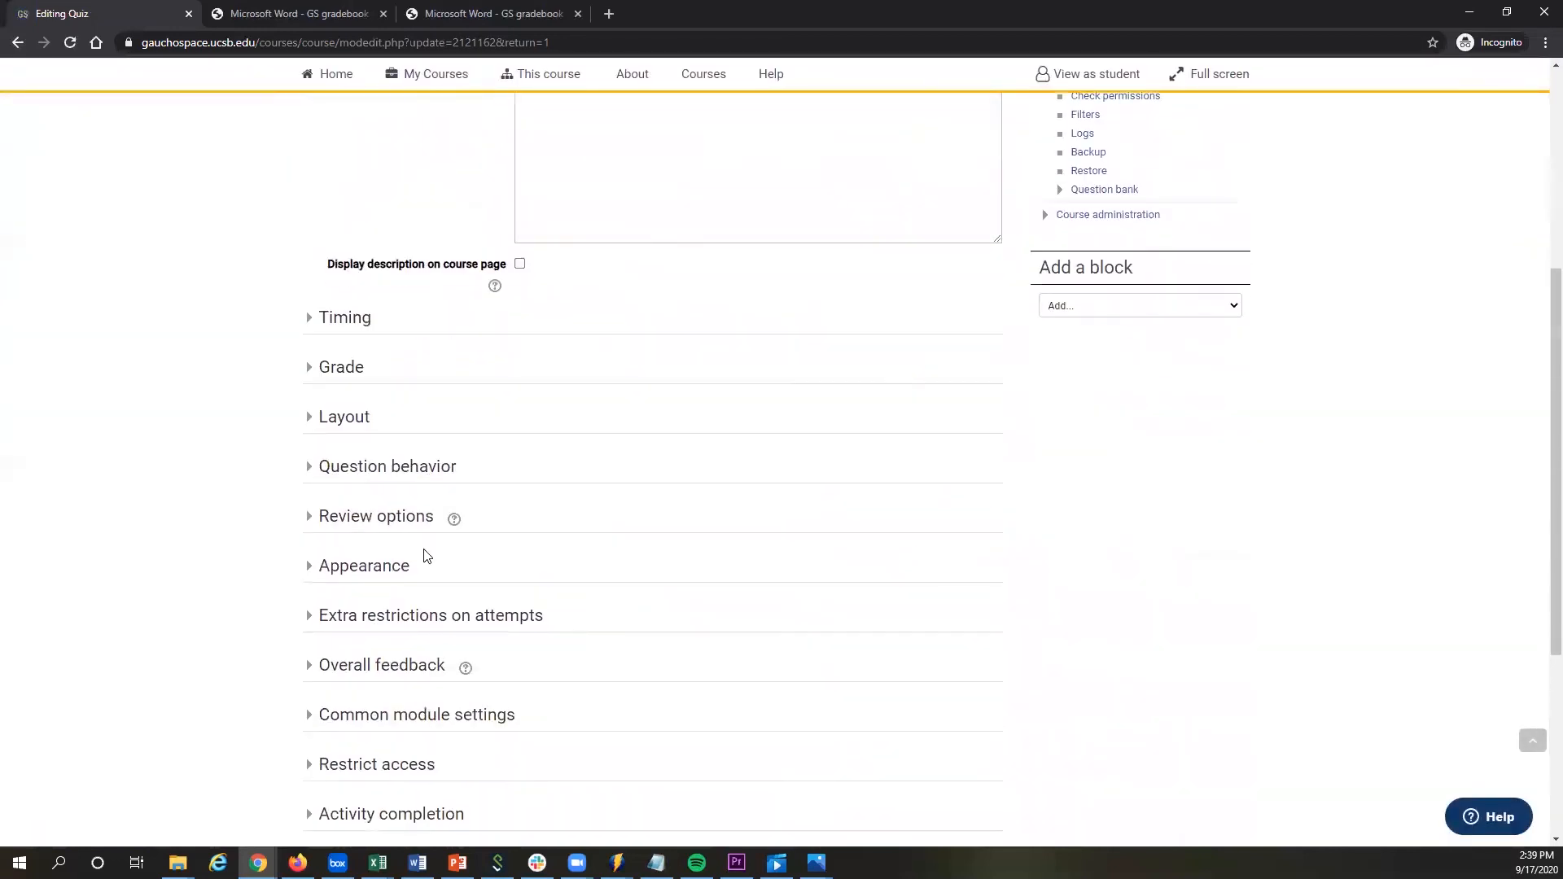
{"action": "left_click", "coordinate": [348, 519]}
{"action": "scroll", "coordinate": [263, 523], "scroll_direction": "down", "scroll_amount": 2}
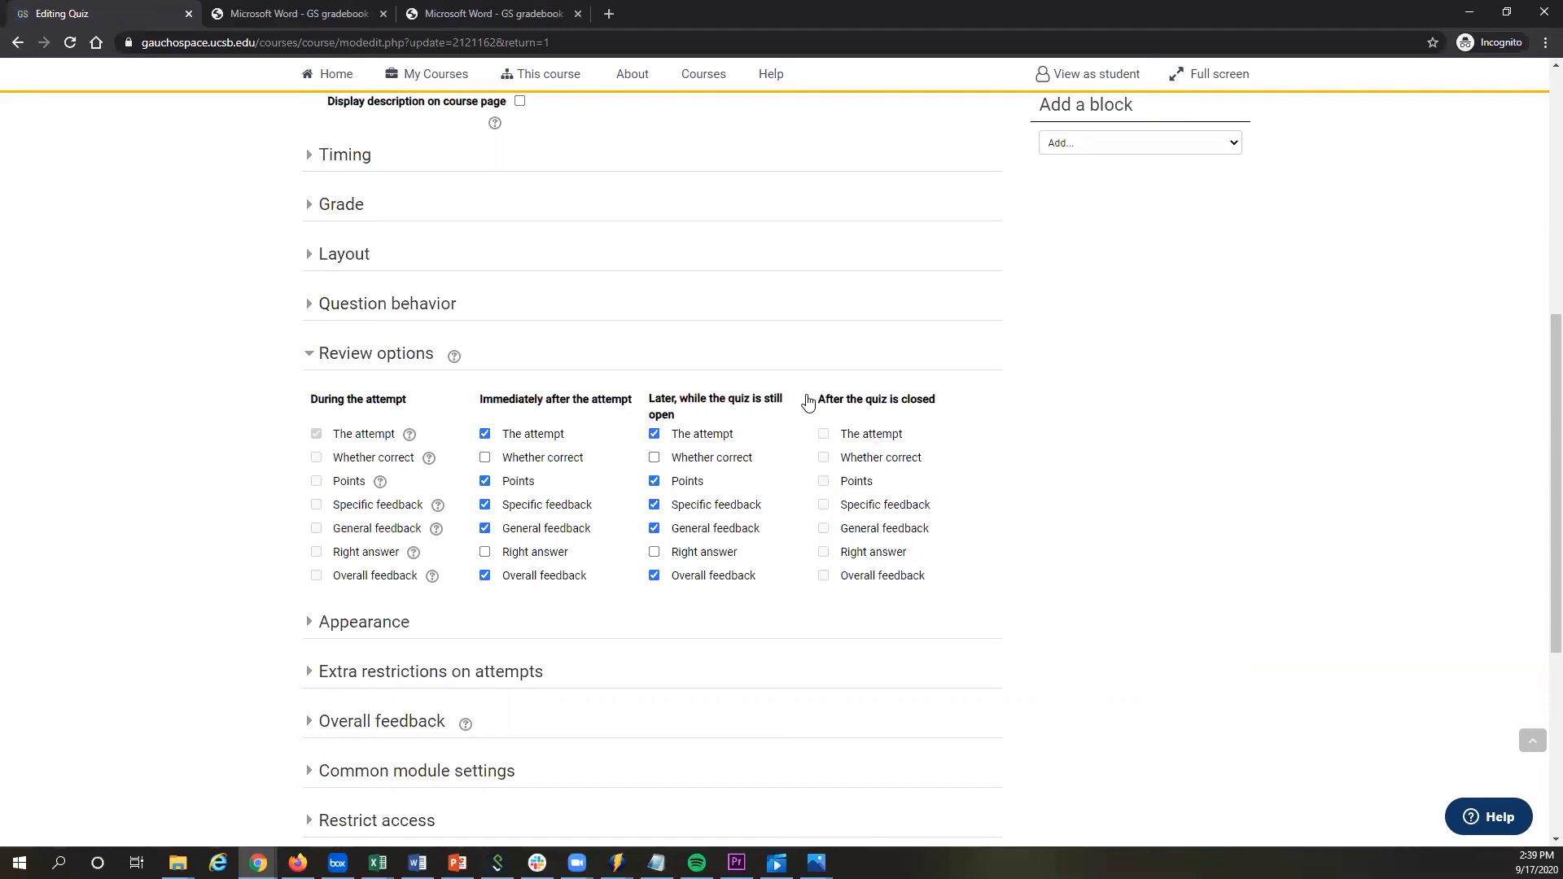
Expand the quiz's timing settings and enable its closing date of 17 September 2020, 14:39.
{"action": "left_click", "coordinate": [333, 159]}
{"action": "left_click", "coordinate": [820, 294]}
{"action": "scroll", "coordinate": [733, 317], "scroll_direction": "down", "scroll_amount": 2}
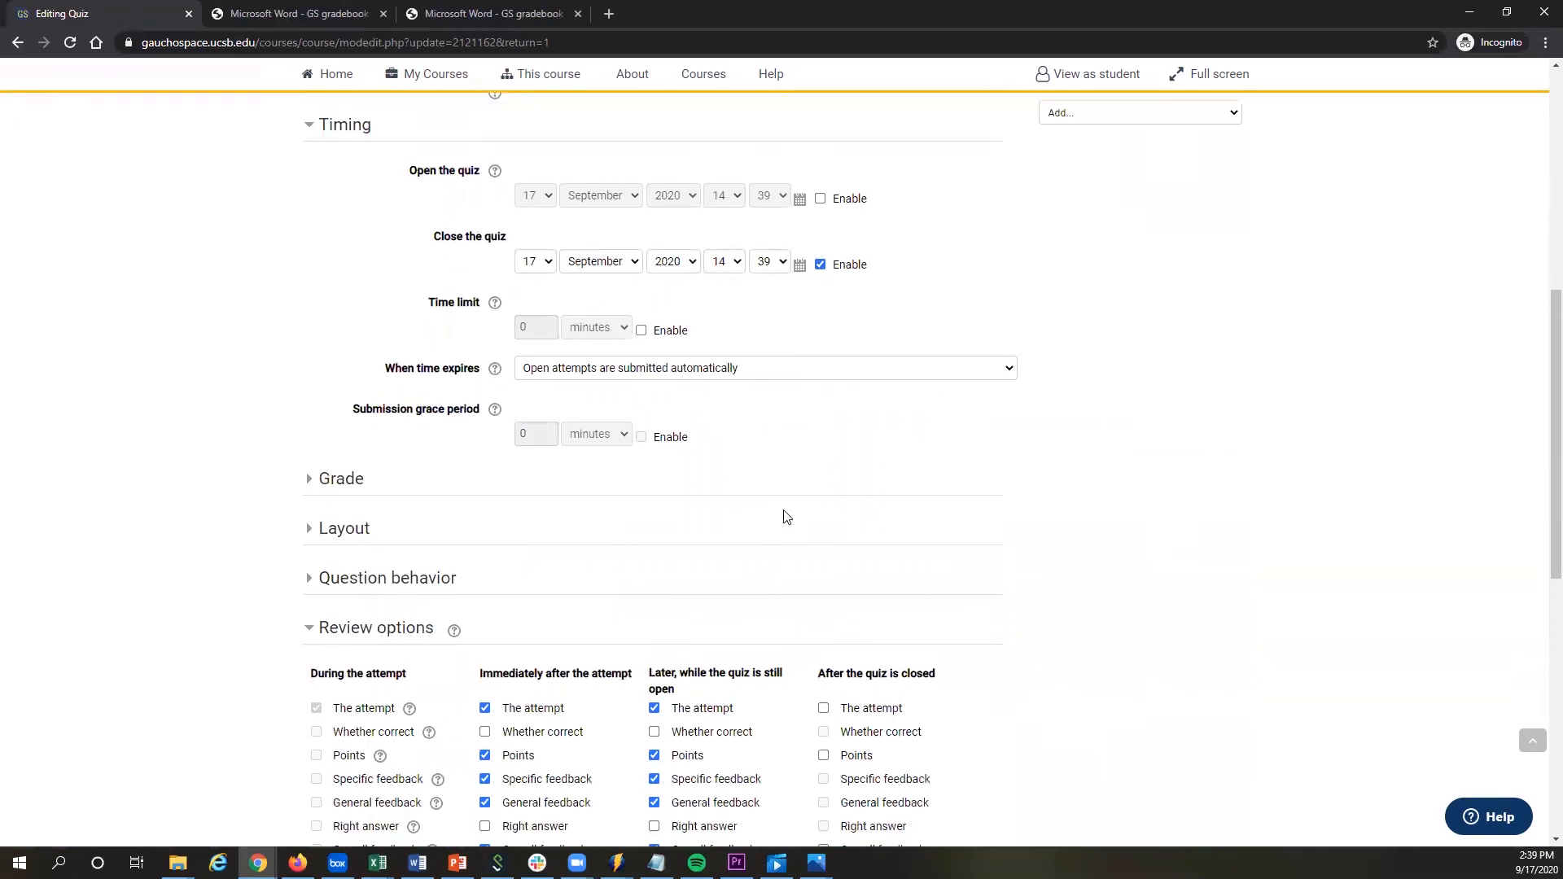
Enable all seven review options for after the quiz is closed, from The attempt to Overall feedback.
{"action": "left_click", "coordinate": [823, 576]}
{"action": "left_click", "coordinate": [823, 599]}
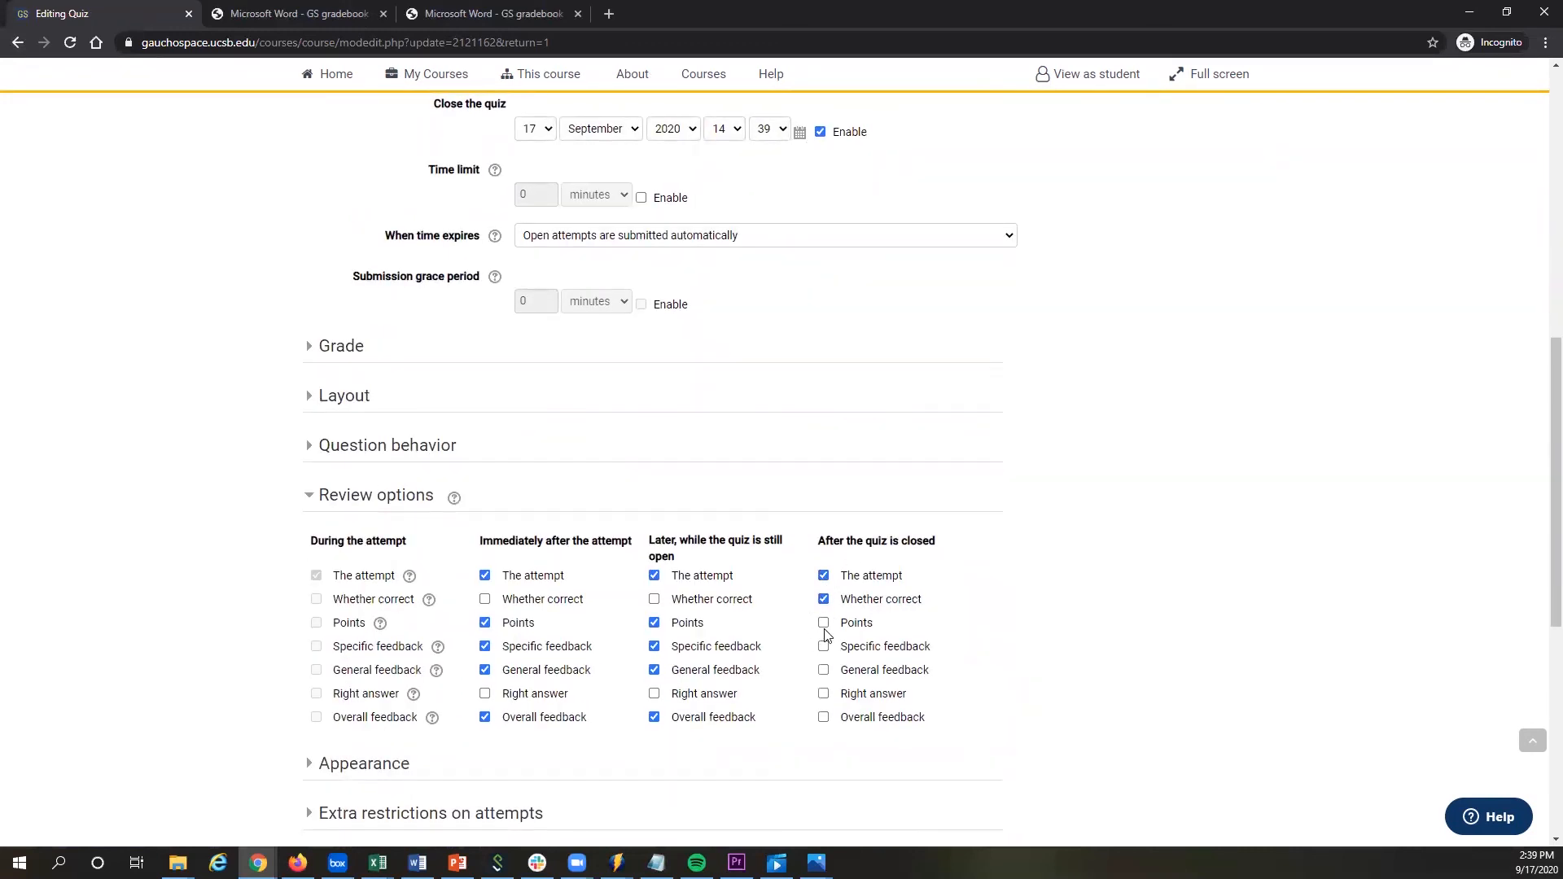
{"action": "left_click", "coordinate": [823, 623]}
{"action": "left_click", "coordinate": [822, 647]}
{"action": "left_click", "coordinate": [823, 670]}
{"action": "left_click", "coordinate": [823, 718]}
{"action": "left_click", "coordinate": [824, 694]}
Clear all the review options for after the quiz is closed, including points, feedback and right answer.
{"action": "scroll", "coordinate": [823, 674], "scroll_direction": "down", "scroll_amount": 1}
{"action": "scroll", "coordinate": [818, 635], "scroll_direction": "up", "scroll_amount": 1}
{"action": "left_click", "coordinate": [823, 577]}
{"action": "left_click", "coordinate": [823, 575]}
{"action": "left_click", "coordinate": [823, 693]}
{"action": "left_click", "coordinate": [823, 717]}
{"action": "left_click", "coordinate": [823, 669]}
{"action": "left_click", "coordinate": [823, 646]}
{"action": "left_click", "coordinate": [823, 622]}
{"action": "left_click", "coordinate": [823, 599]}
{"action": "left_click", "coordinate": [824, 599]}
{"action": "left_click", "coordinate": [823, 577]}
{"action": "scroll", "coordinate": [753, 433], "scroll_direction": "down", "scroll_amount": 1}
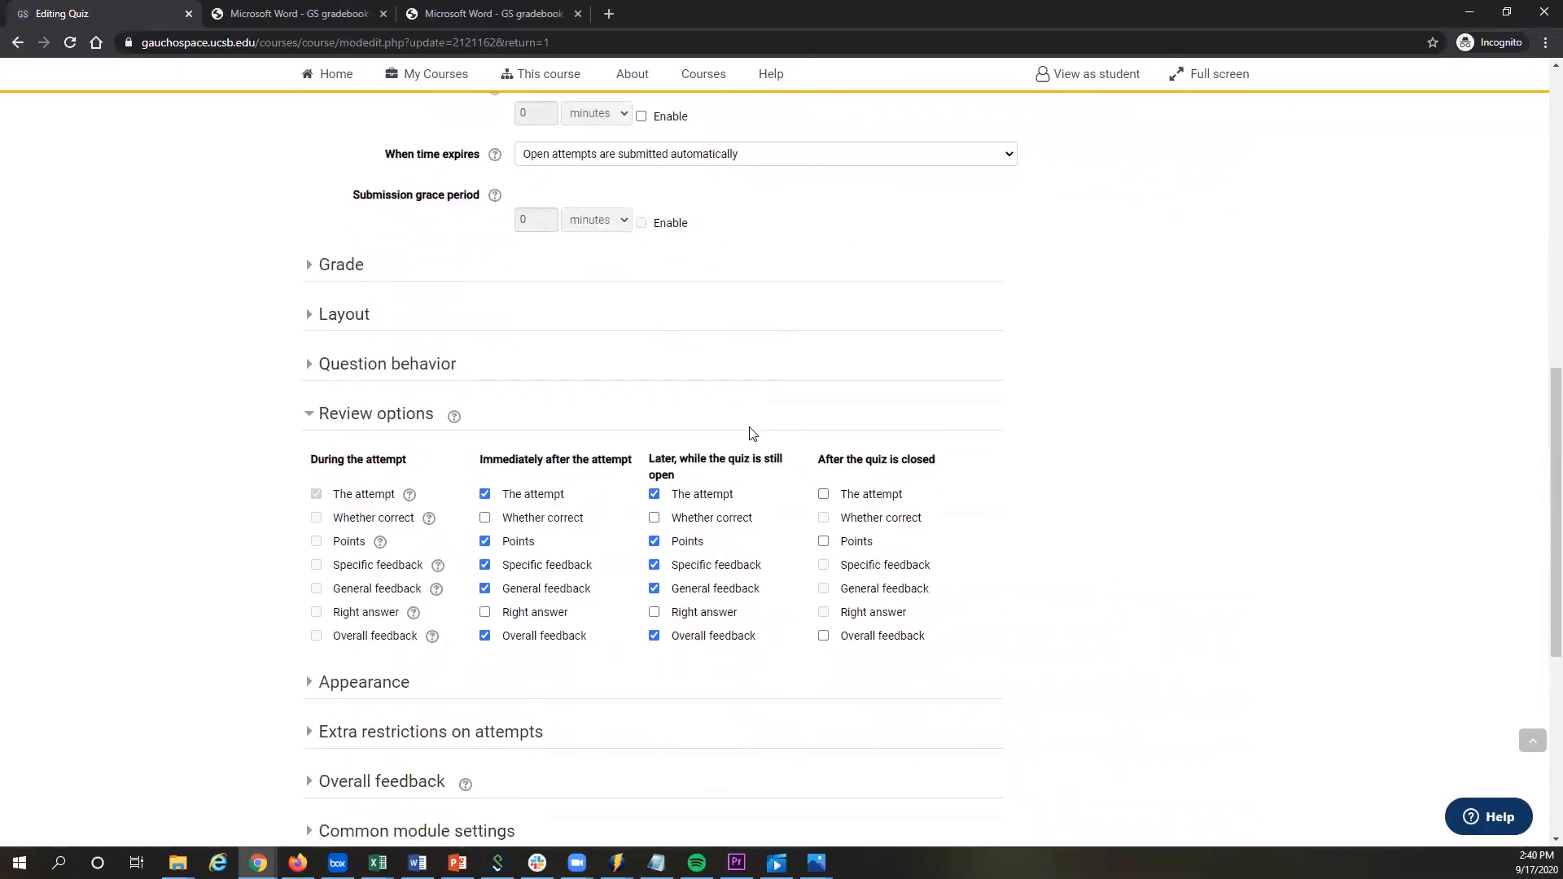
Leave the quiz settings without saving and return to the course's Gradebook setup through Grades.
{"action": "scroll", "coordinate": [684, 443], "scroll_direction": "up", "scroll_amount": 5}
{"action": "scroll", "coordinate": [686, 444], "scroll_direction": "up", "scroll_amount": 5}
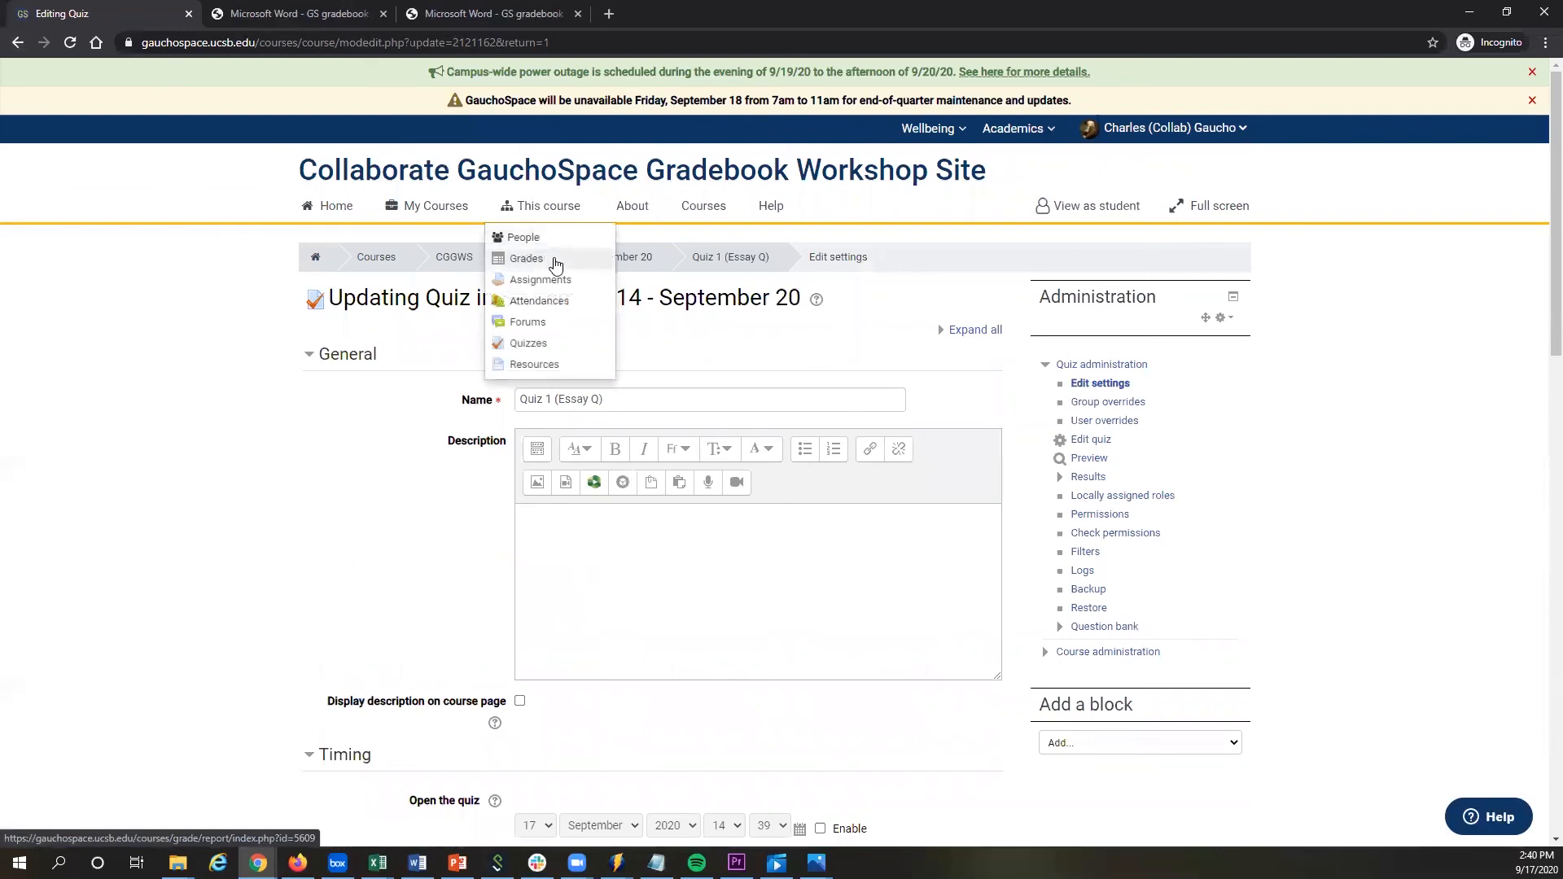
{"action": "left_click", "coordinate": [551, 258]}
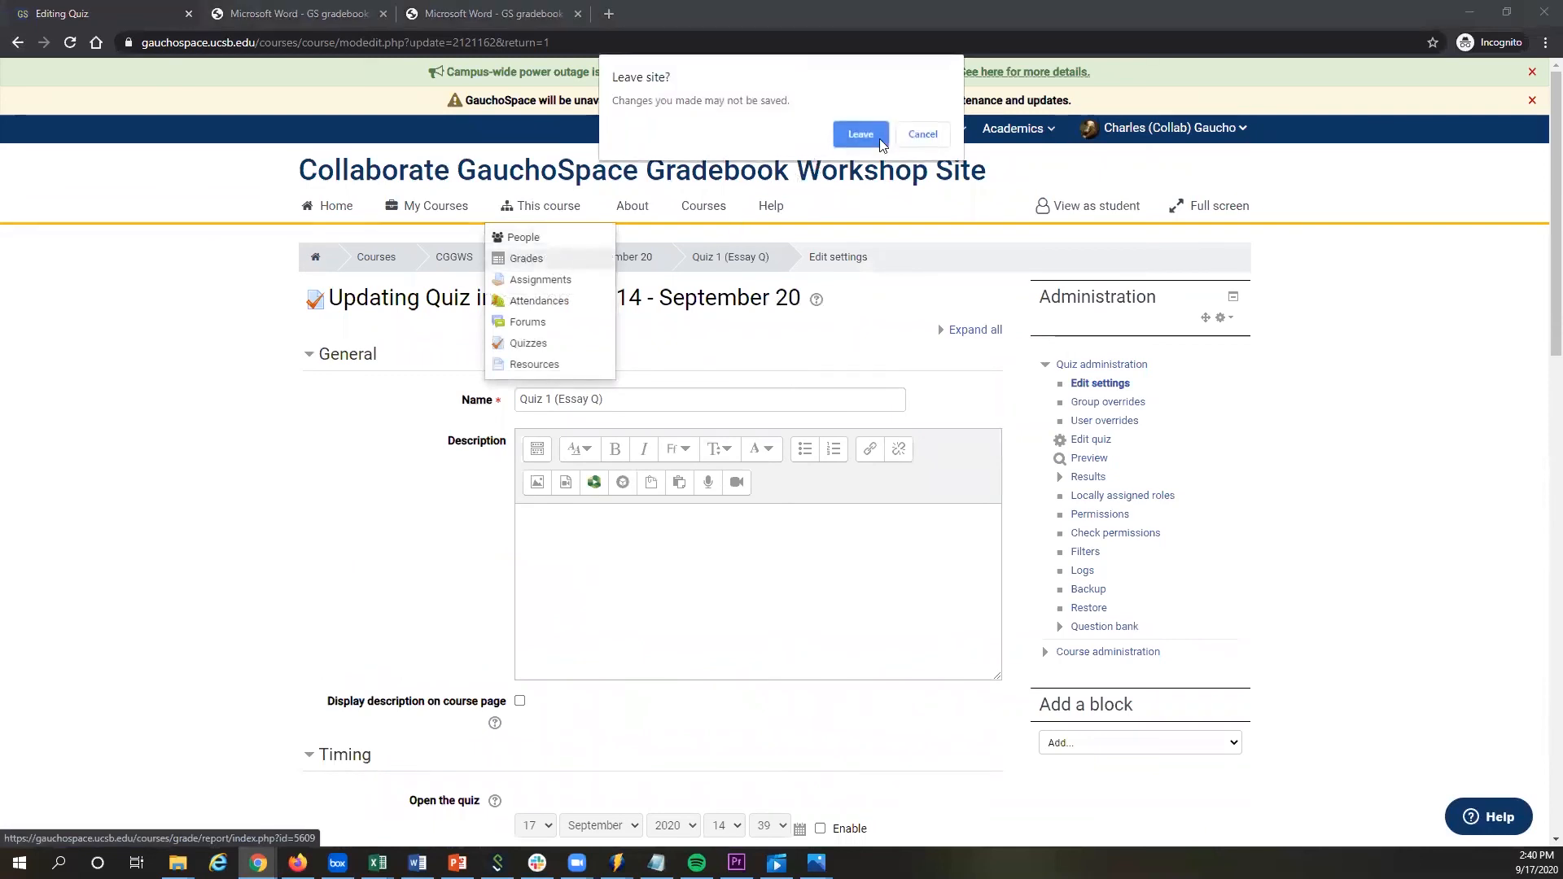
{"action": "left_click", "coordinate": [877, 137]}
{"action": "left_click", "coordinate": [433, 338]}
{"action": "scroll", "coordinate": [310, 416], "scroll_direction": "down", "scroll_amount": 3}
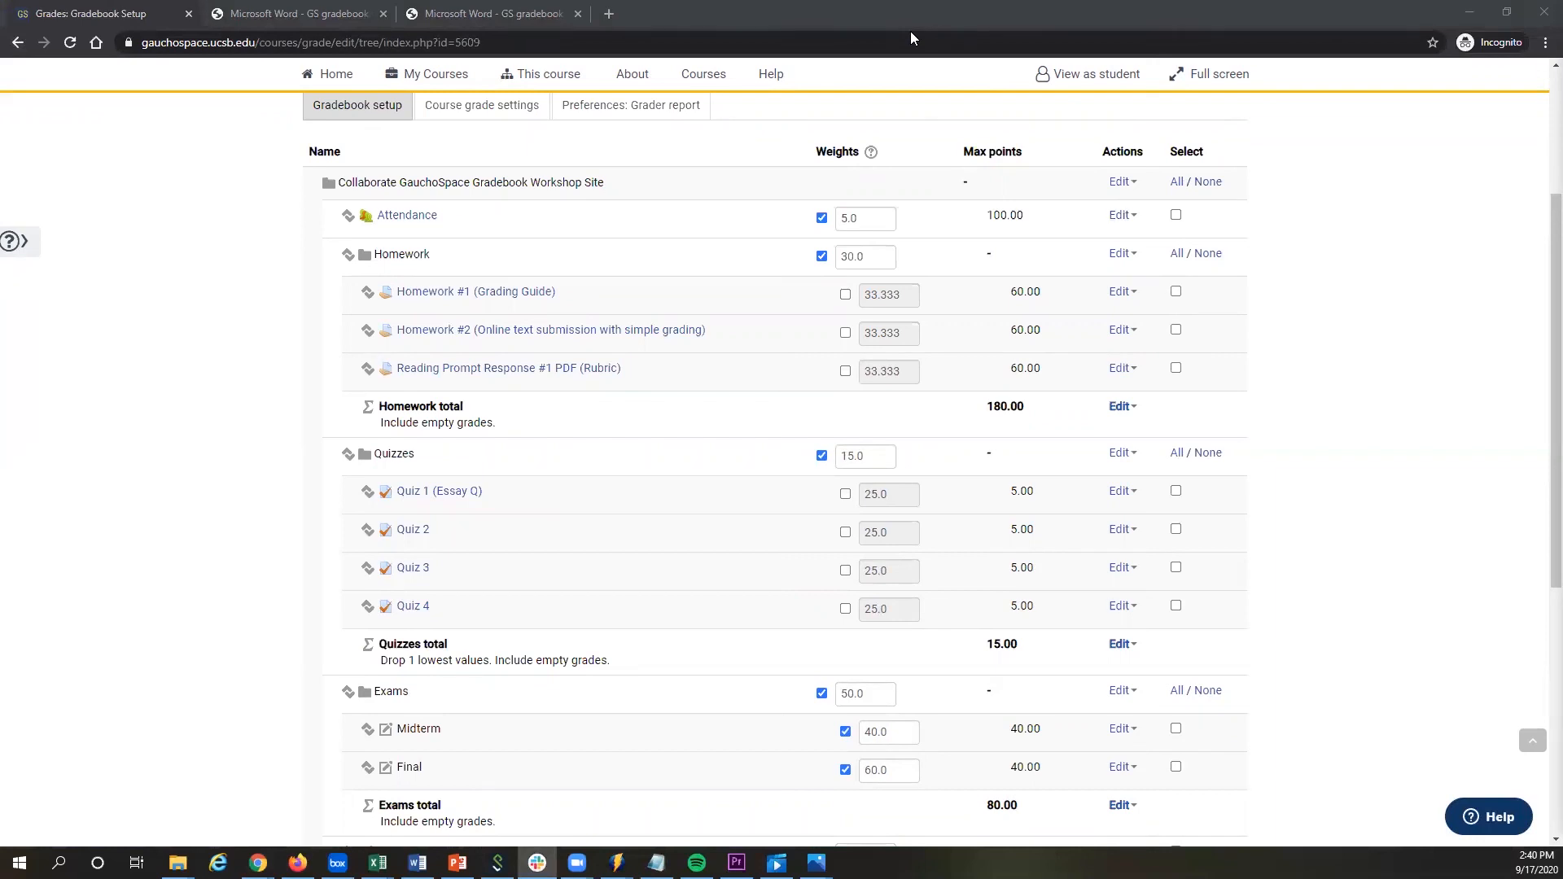
{"action": "scroll", "coordinate": [1005, 192], "scroll_direction": "up", "scroll_amount": 2}
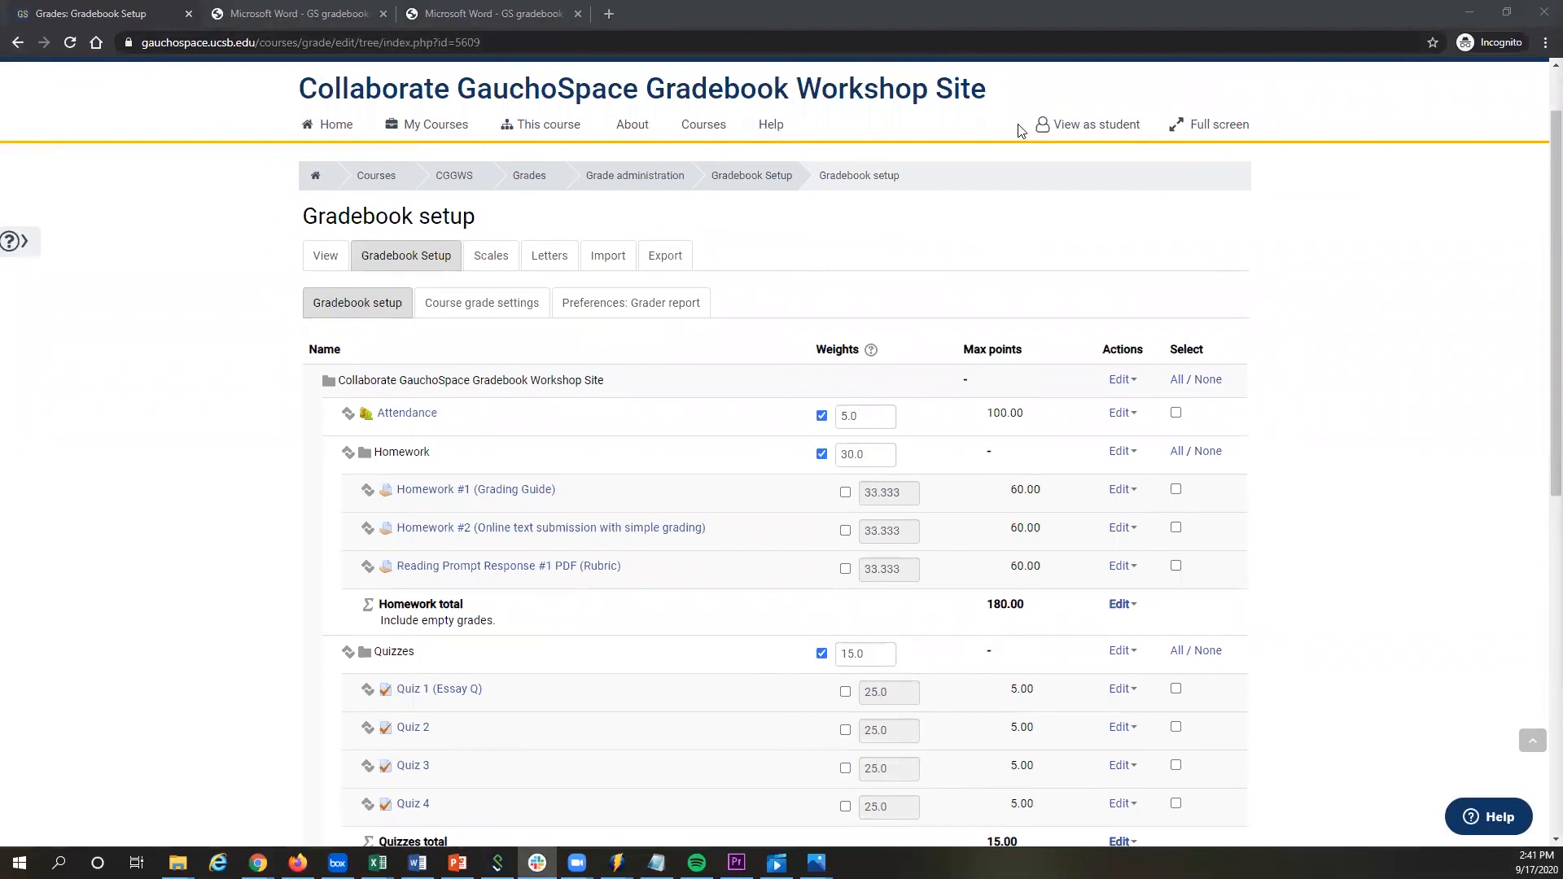